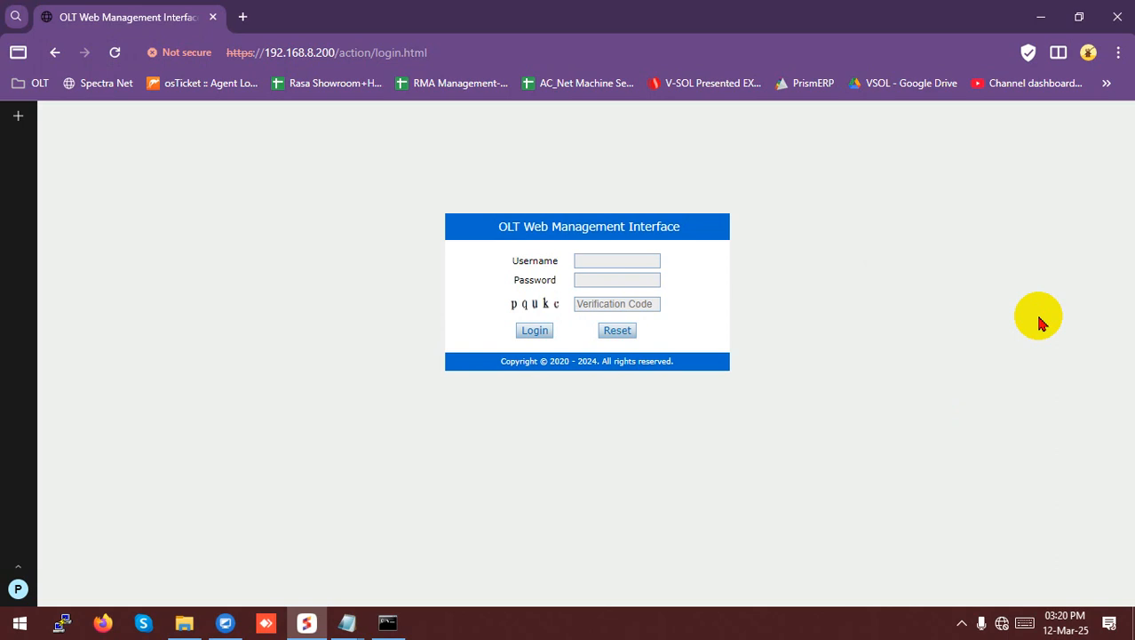
# Step: Open Notepad and note '192.168.8.100 -EPON' and '192.168.8.200 - GPON' on separate lines
pyautogui.press('super')
pyautogui.write('notepad')
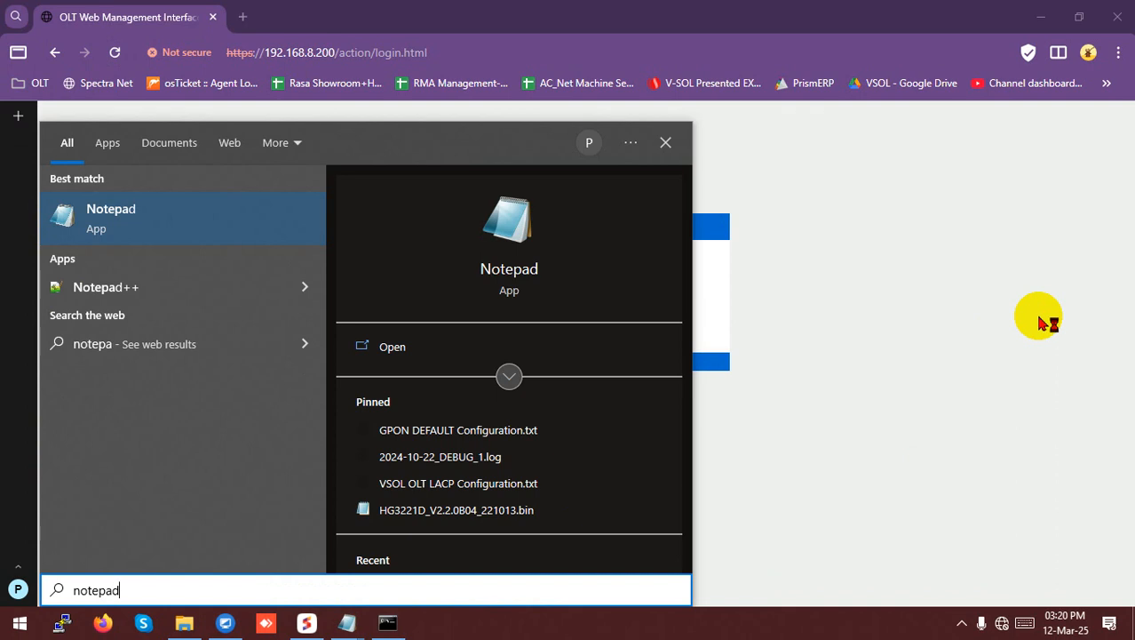
pyautogui.press('Return')
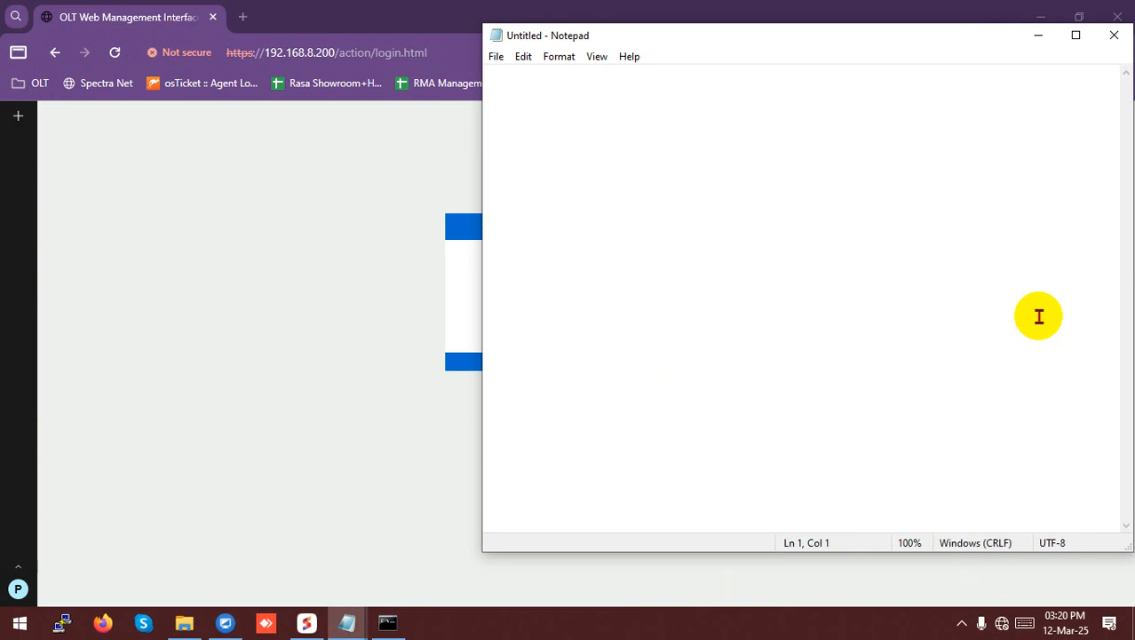
pyautogui.write('192.1')
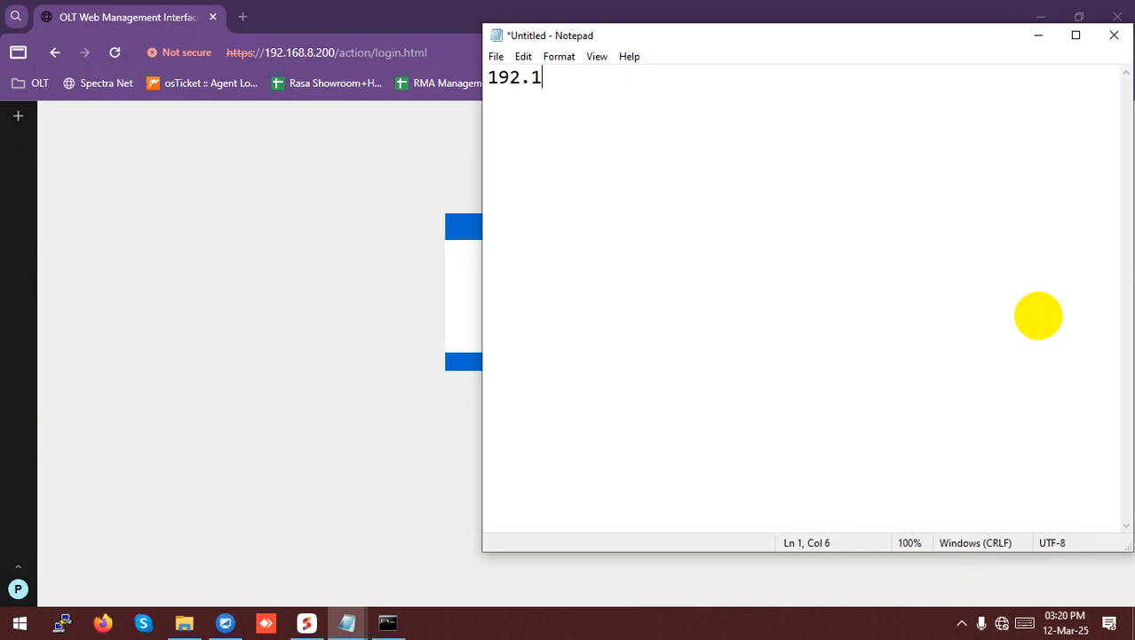
pyautogui.write('68.8100')
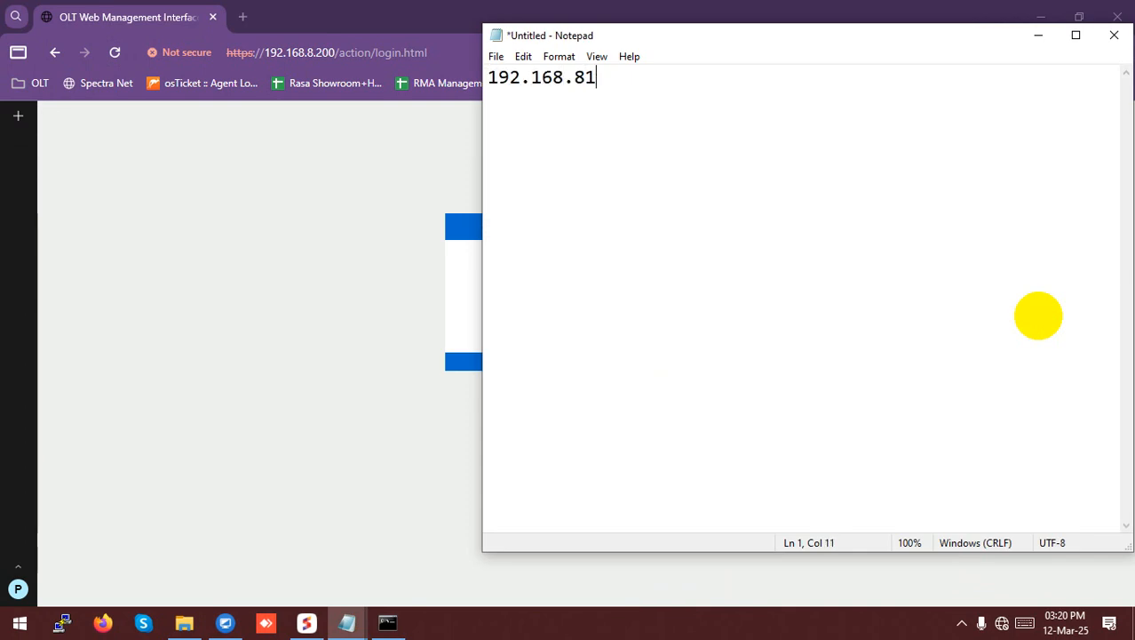
pyautogui.press('BackSpace')
pyautogui.press('BackSpace')
pyautogui.press('BackSpace')
pyautogui.write('.10')
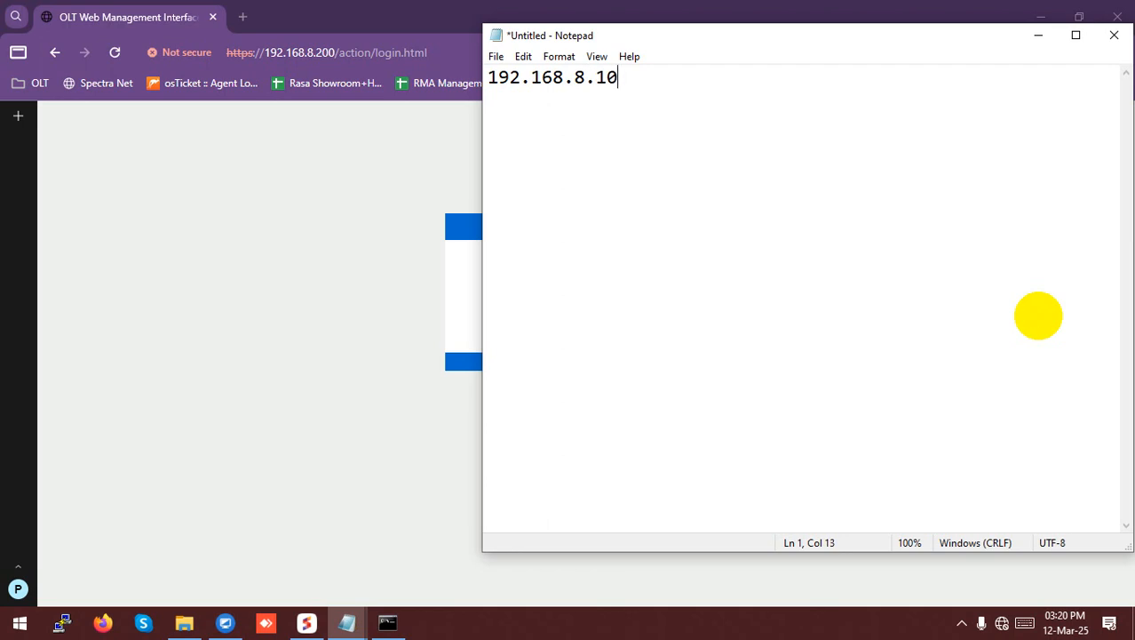
pyautogui.write('0 -EPON')
pyautogui.press('Return')
pyautogui.write('192.')
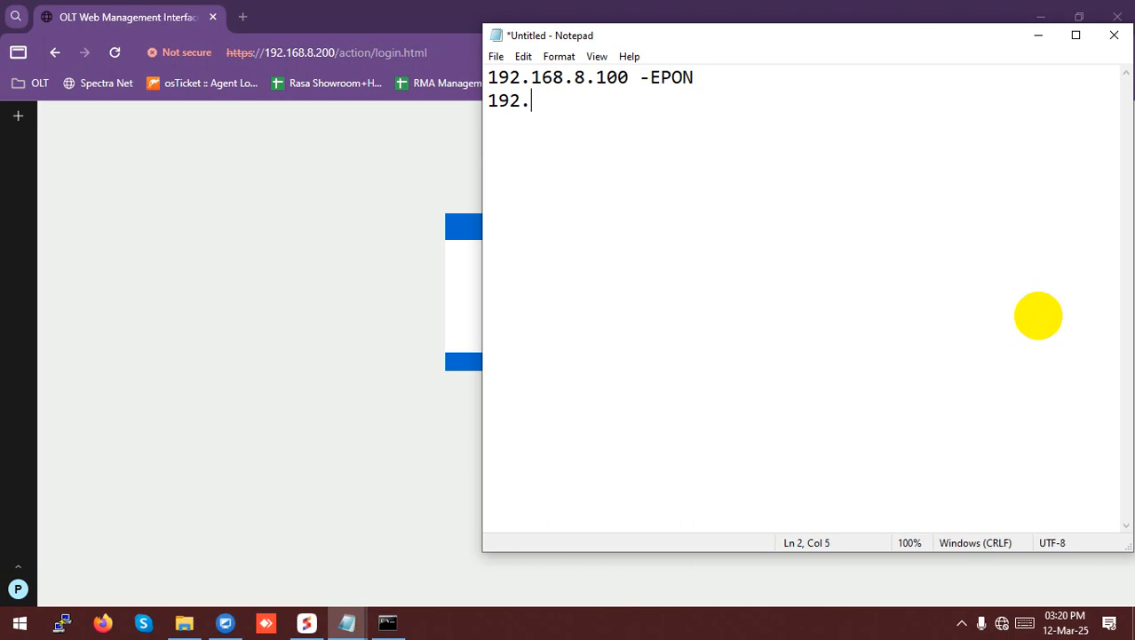
pyautogui.write('168.7')
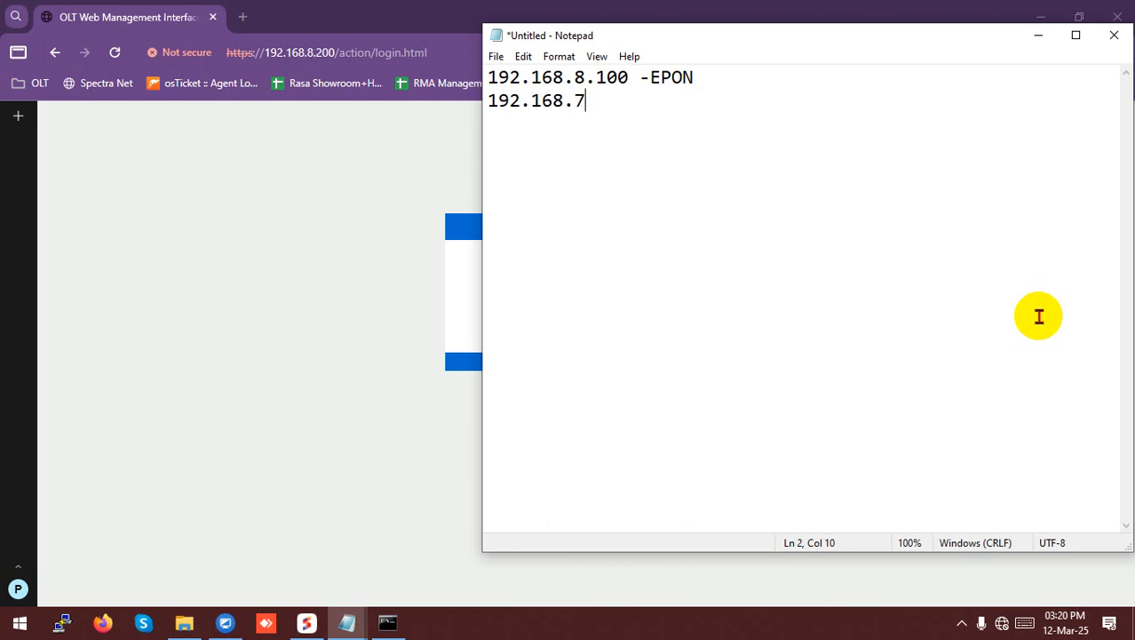
pyautogui.press('BackSpace')
pyautogui.write('8.200 - ')
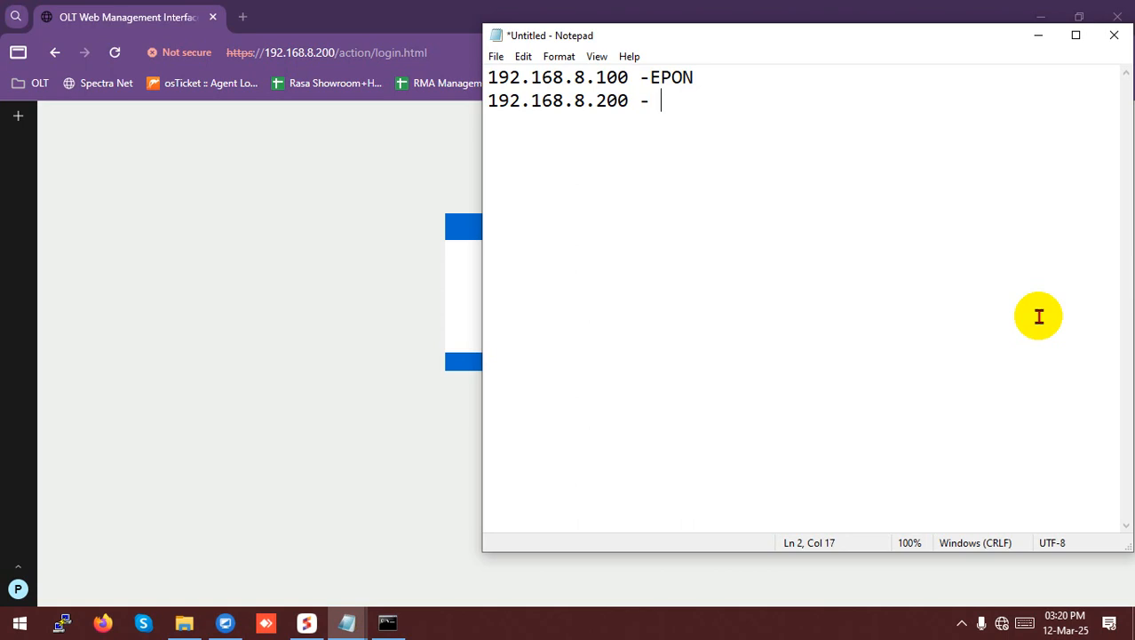
pyautogui.write('GPON')
# Step: Add the OLT login username and password below the addresses
pyautogui.press('Return')
pyautogui.press('Return')
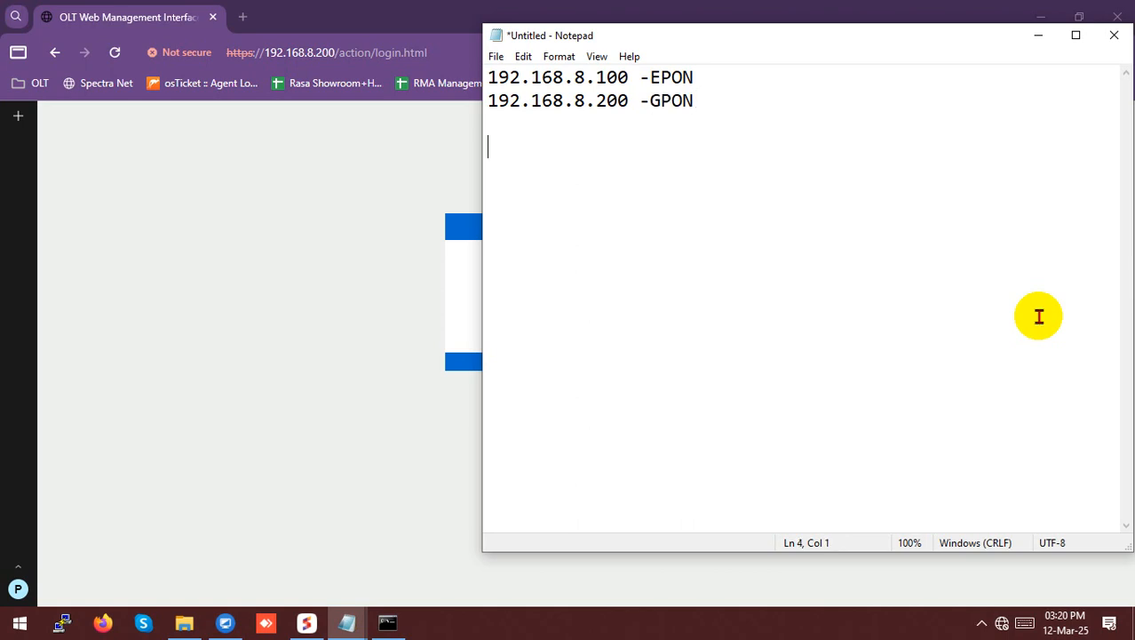
pyautogui.press('Return')
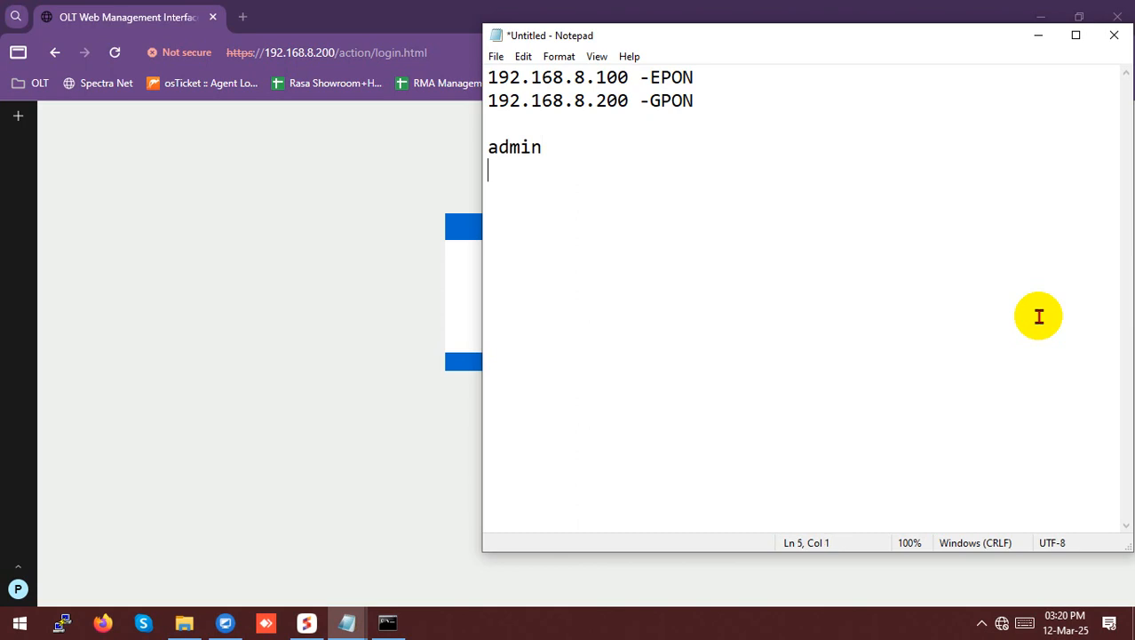
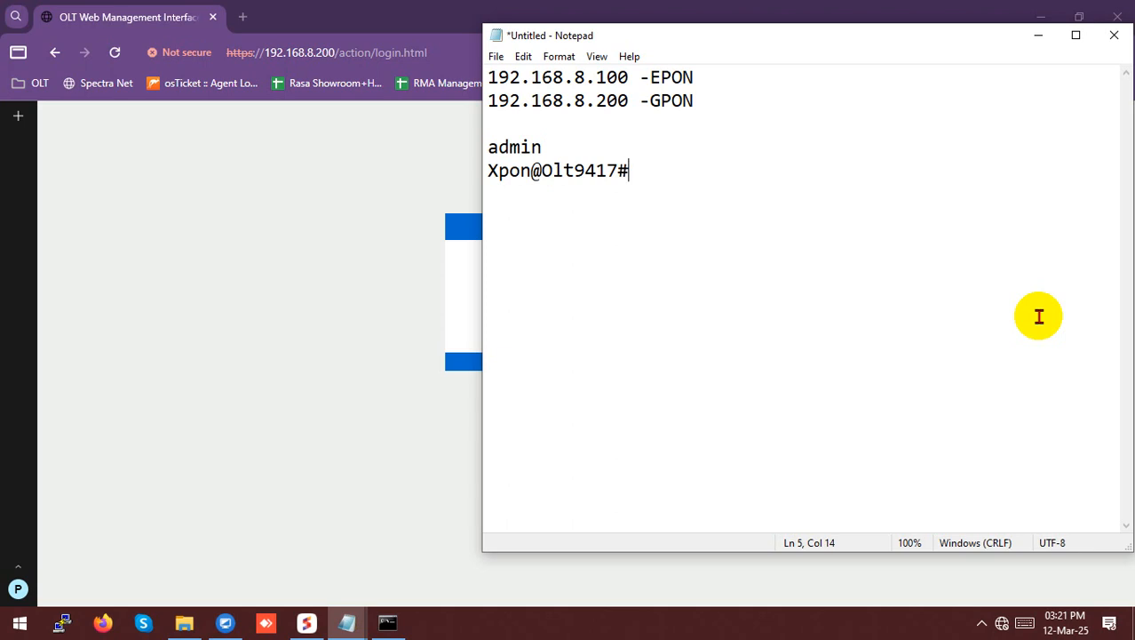
# Step: Select the password line so it can be copied
pyautogui.moveTo(630, 170); pyautogui.dragTo(489, 170)
pyautogui.doubleClick(556, 171)
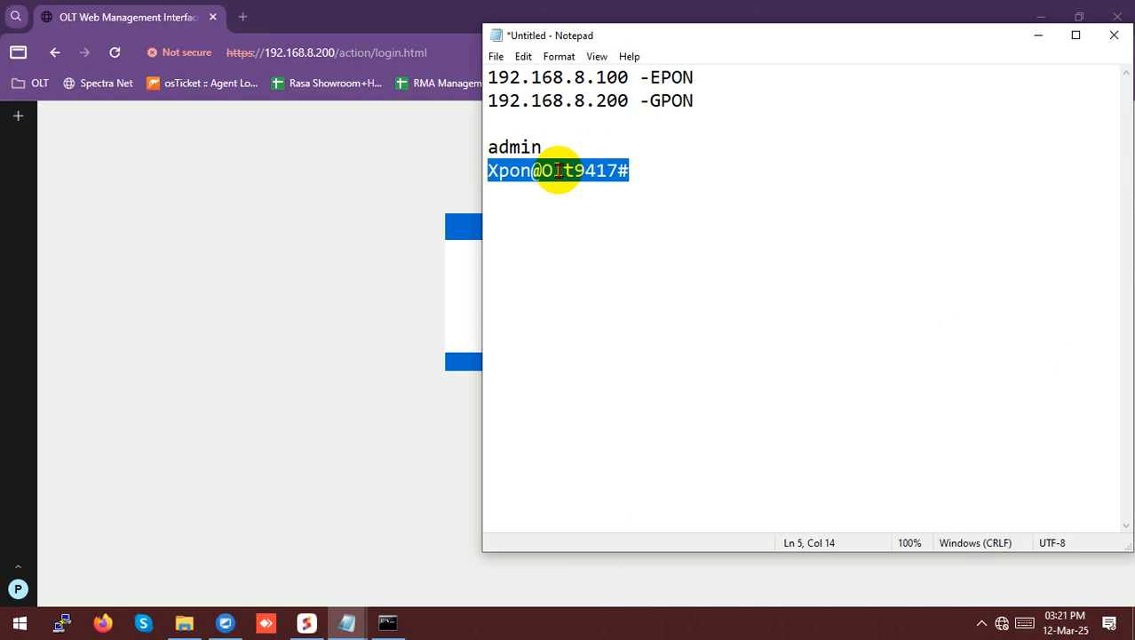
pyautogui.doubleClick(520, 148)
pyautogui.doubleClick(527, 172)
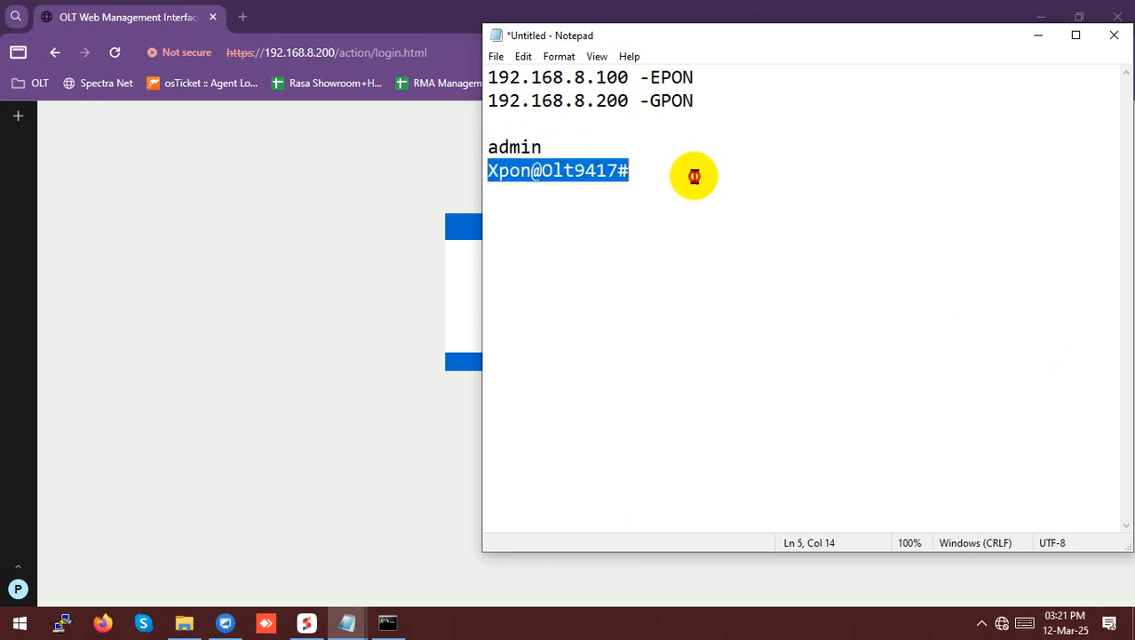
pyautogui.moveTo(695, 176); pyautogui.dragTo(439, 173)
pyautogui.doubleClick(556, 171)
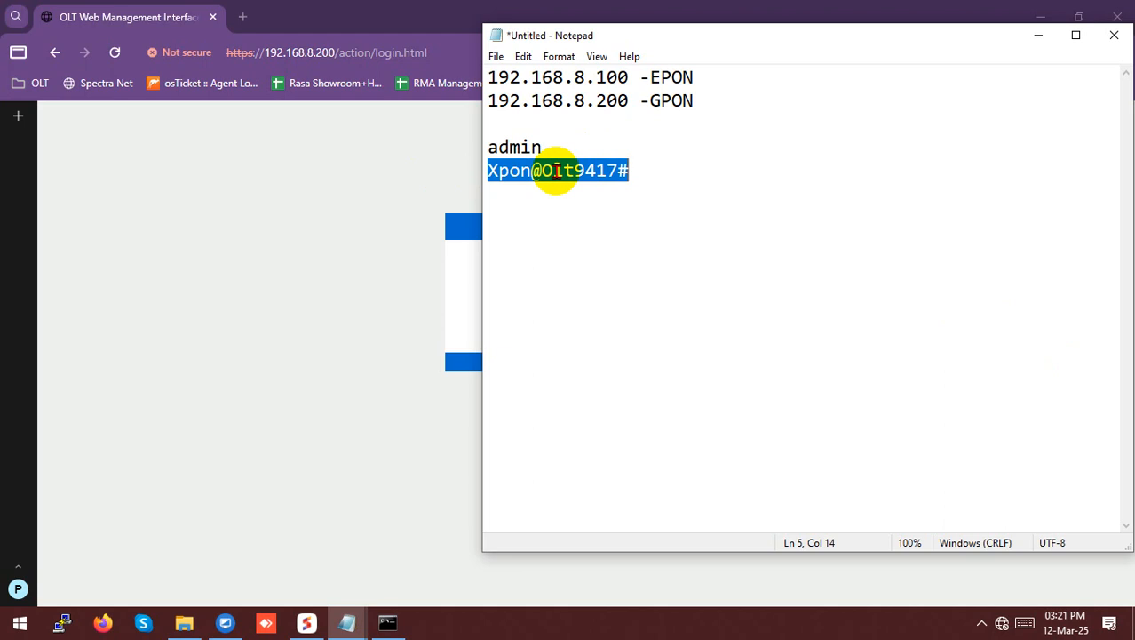
# Step: Log in to the OLT at 192.168.8.200 with the username, pasted password and a fresh verification code
pyautogui.click(317, 266)
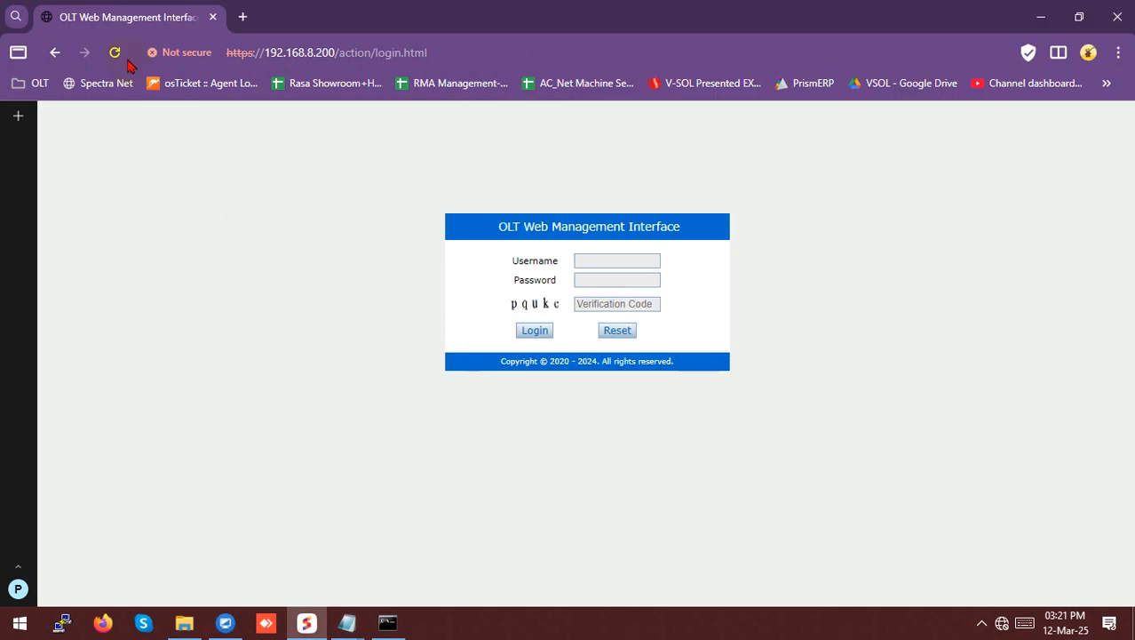
pyautogui.click(116, 53)
pyautogui.click(635, 258)
pyautogui.write('a')
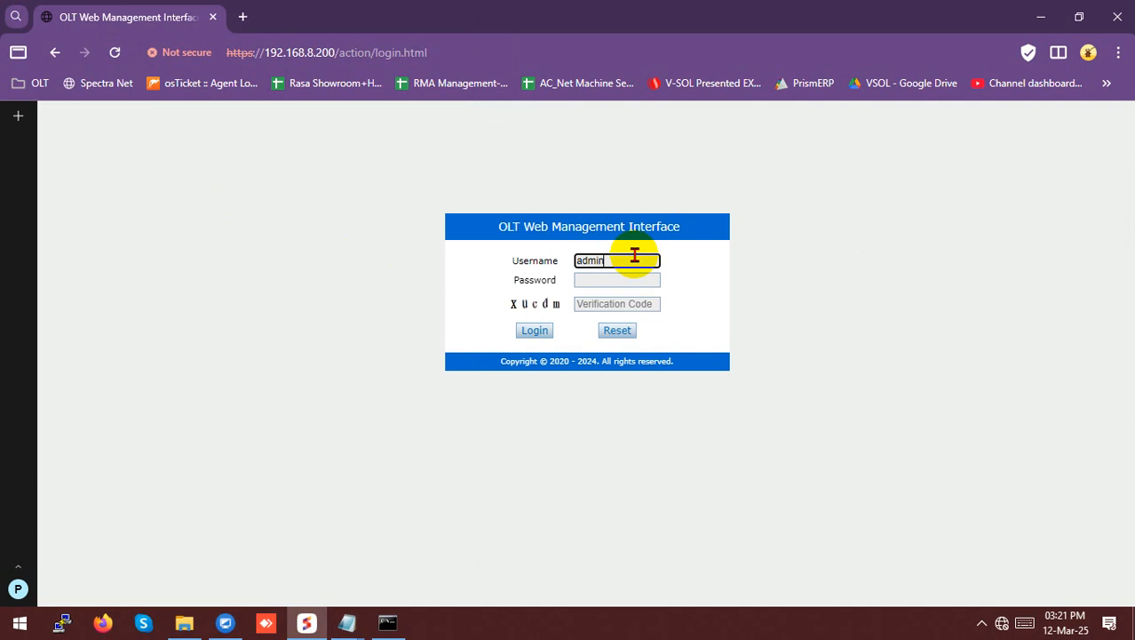
pyautogui.write('dmin')
pyautogui.press('Tab')
pyautogui.hotkey('ctrl', 'v')
pyautogui.press('Tab')
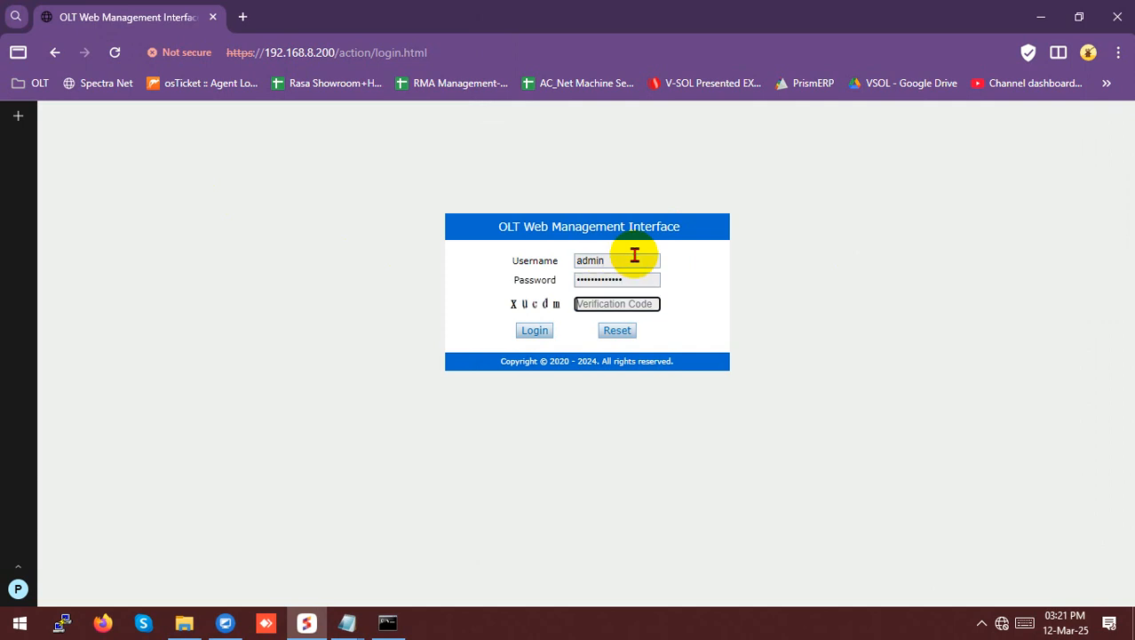
pyautogui.write('xucdm')
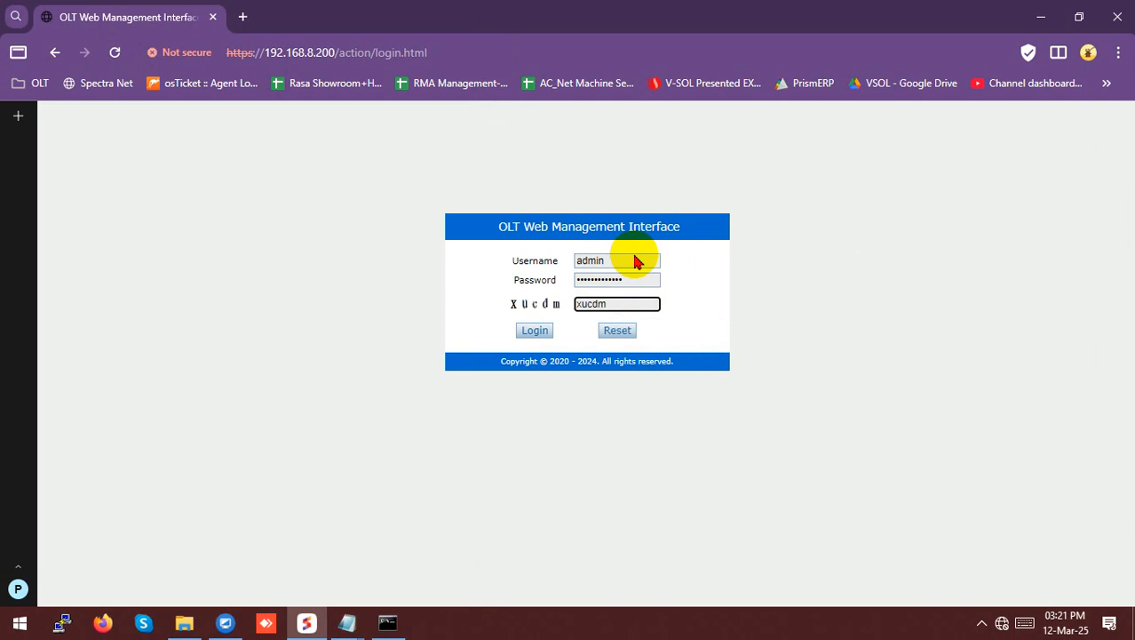
pyautogui.press('Return')
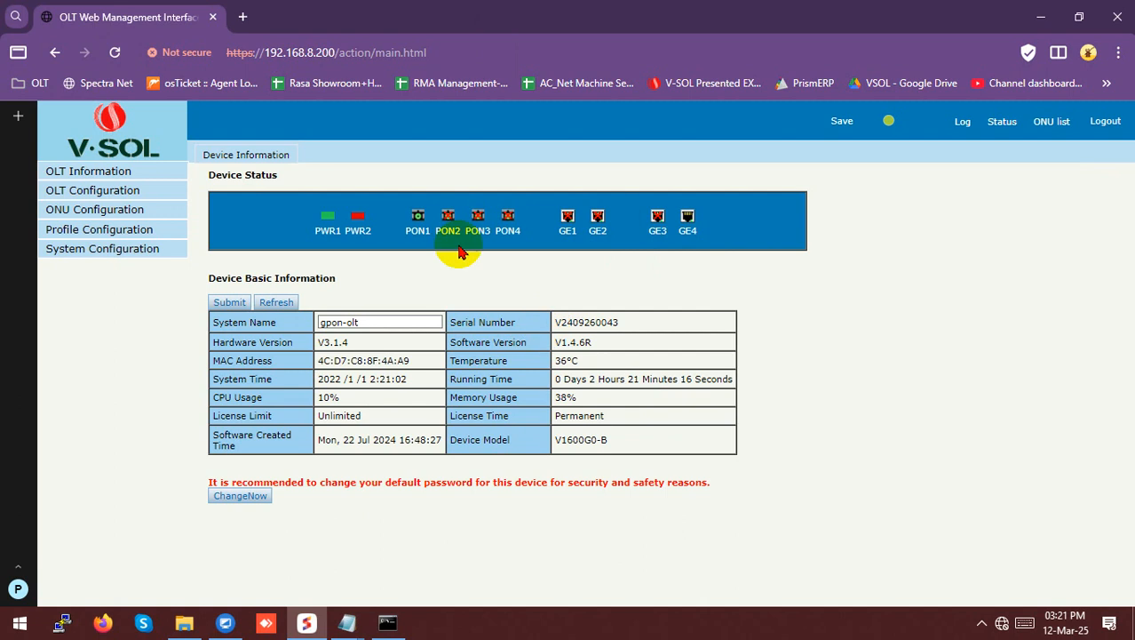
# Step: Open Login Configuration under Login Management and disable the login verification code
pyautogui.click(93, 250)
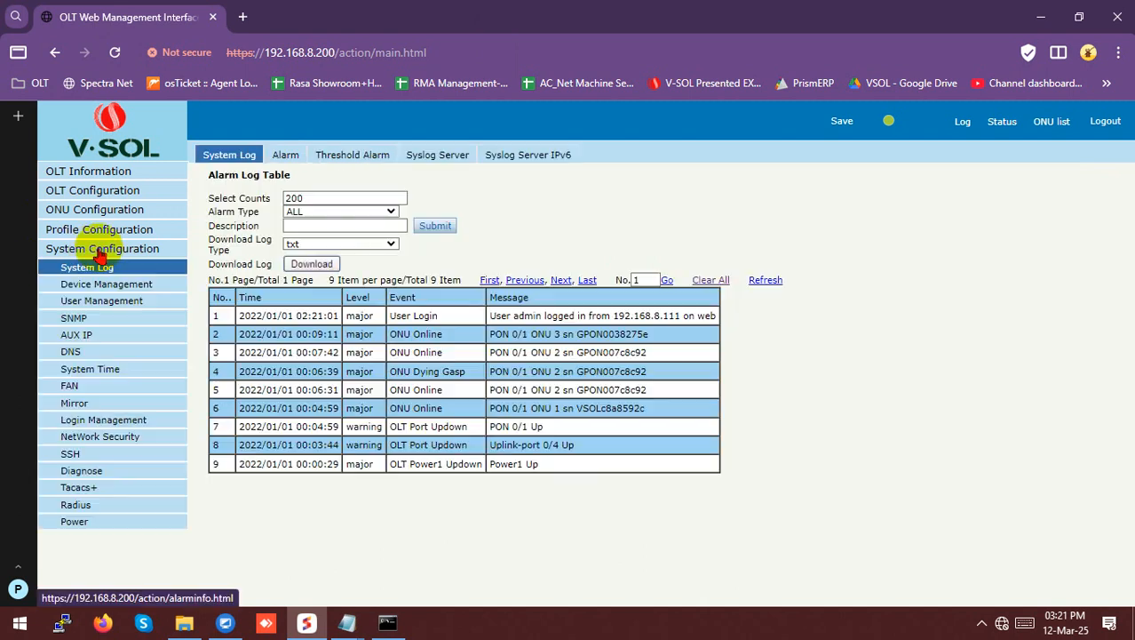
pyautogui.click(114, 421)
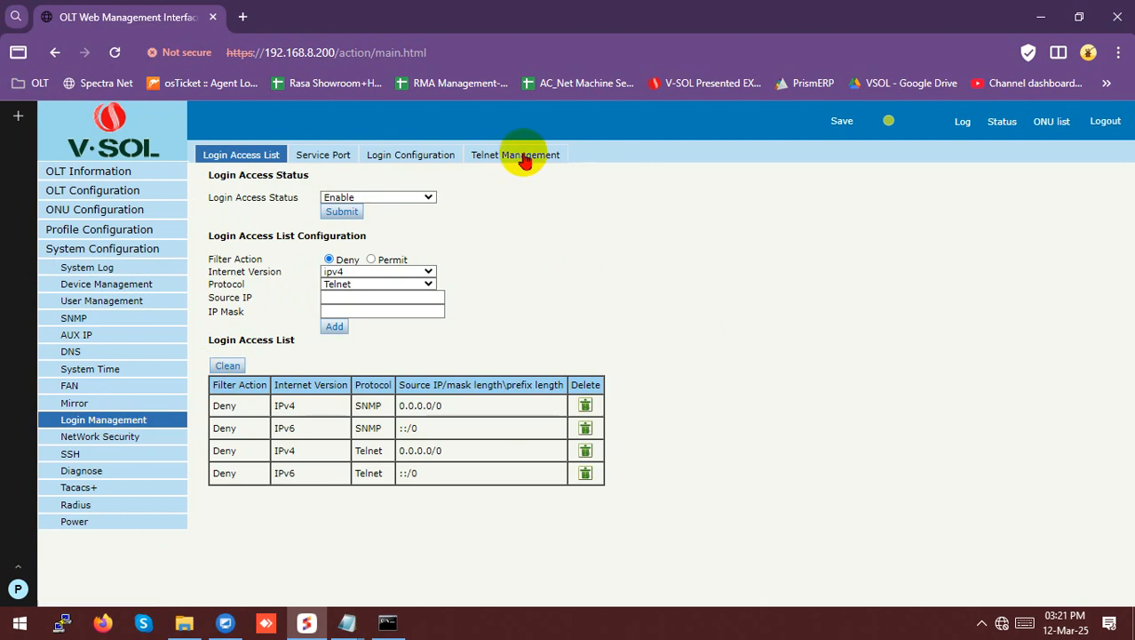
pyautogui.click(428, 156)
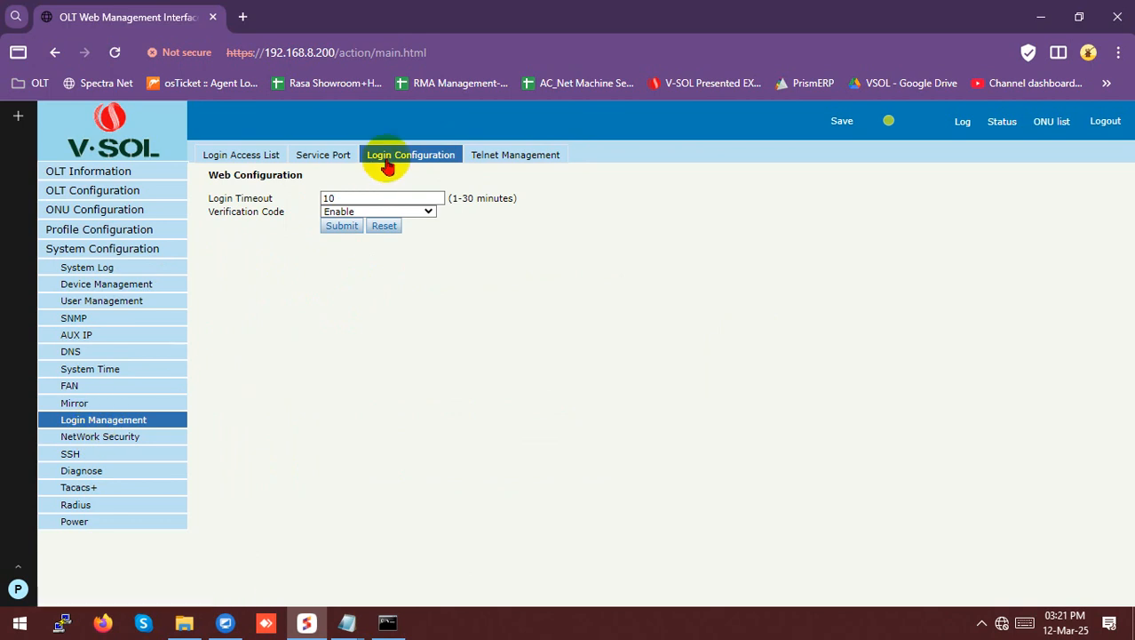
pyautogui.click(356, 217)
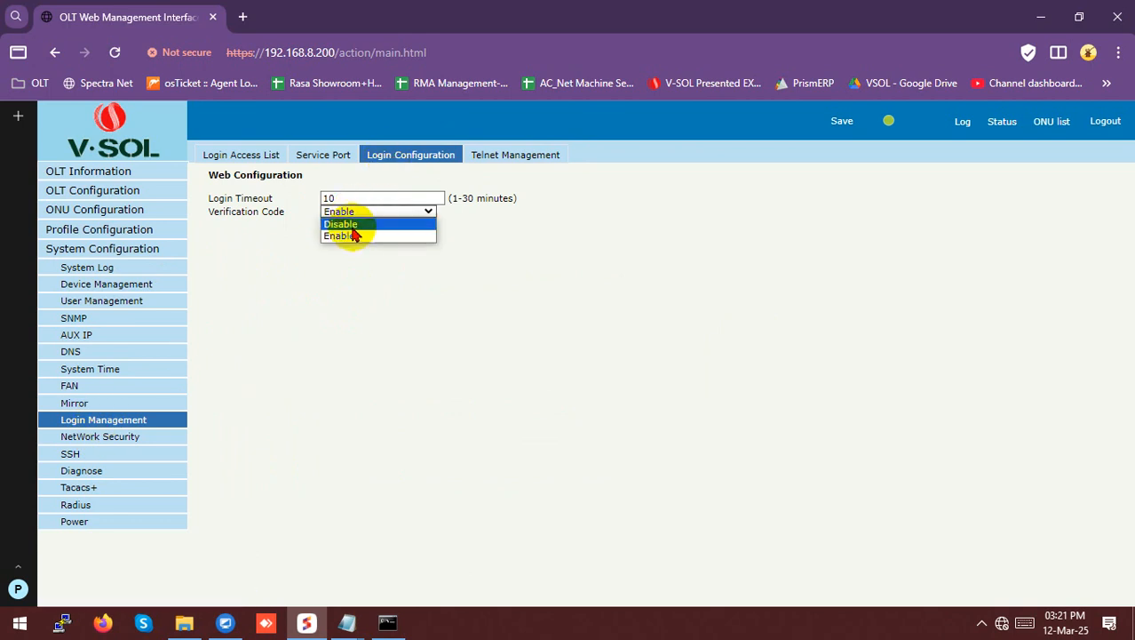
pyautogui.click(354, 233)
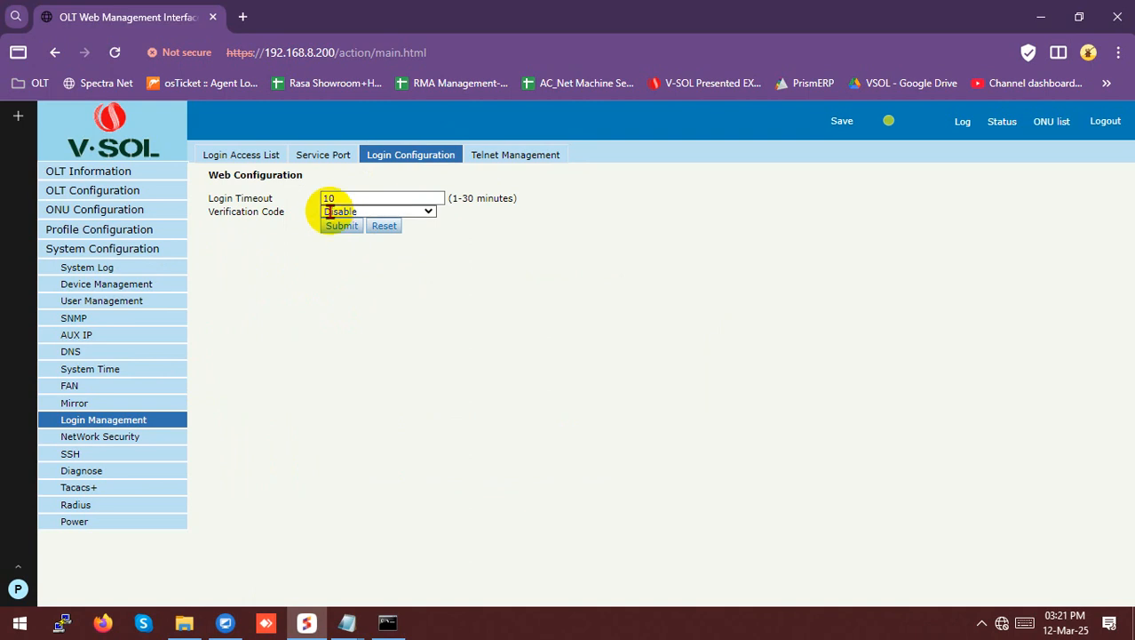
# Step: Change Login Timeout to 30 minutes and submit the form
pyautogui.moveTo(333, 198); pyautogui.dragTo(286, 199)
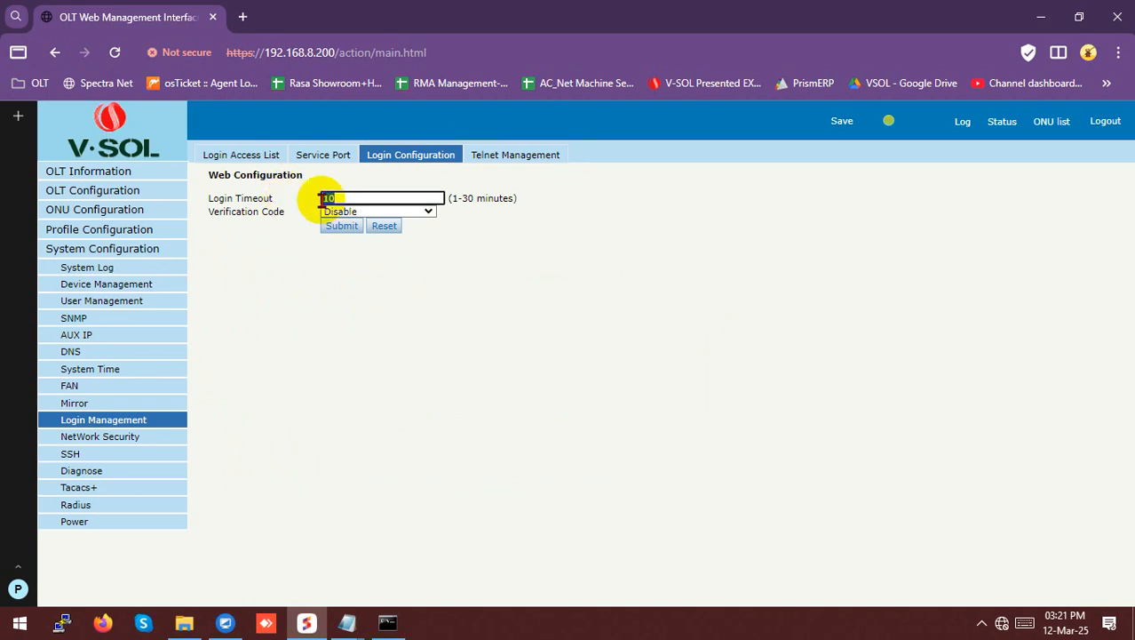
pyautogui.write('180')
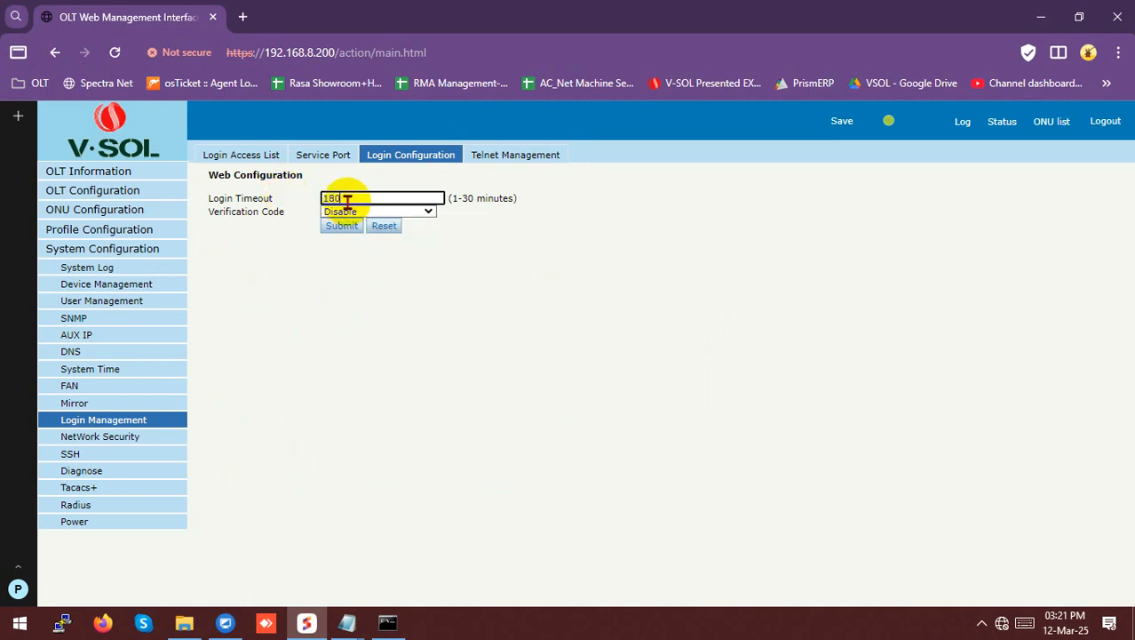
pyautogui.press('BackSpace')
pyautogui.press('BackSpace')
pyautogui.press('BackSpace')
pyautogui.tripleClick(223, 211)
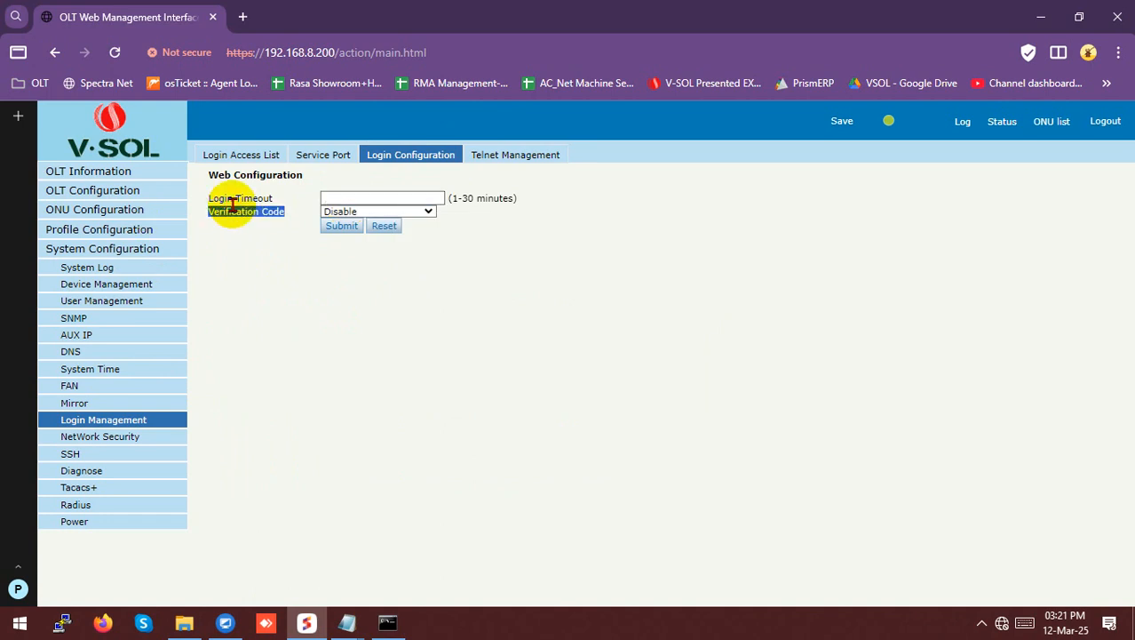
pyautogui.doubleClick(250, 197)
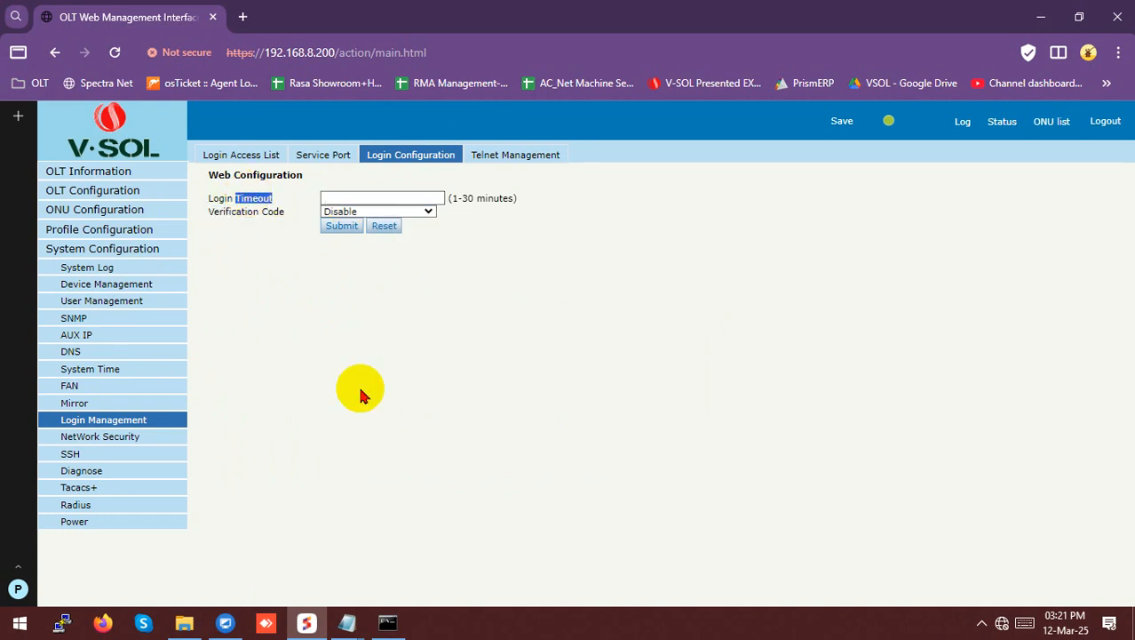
pyautogui.click(323, 197)
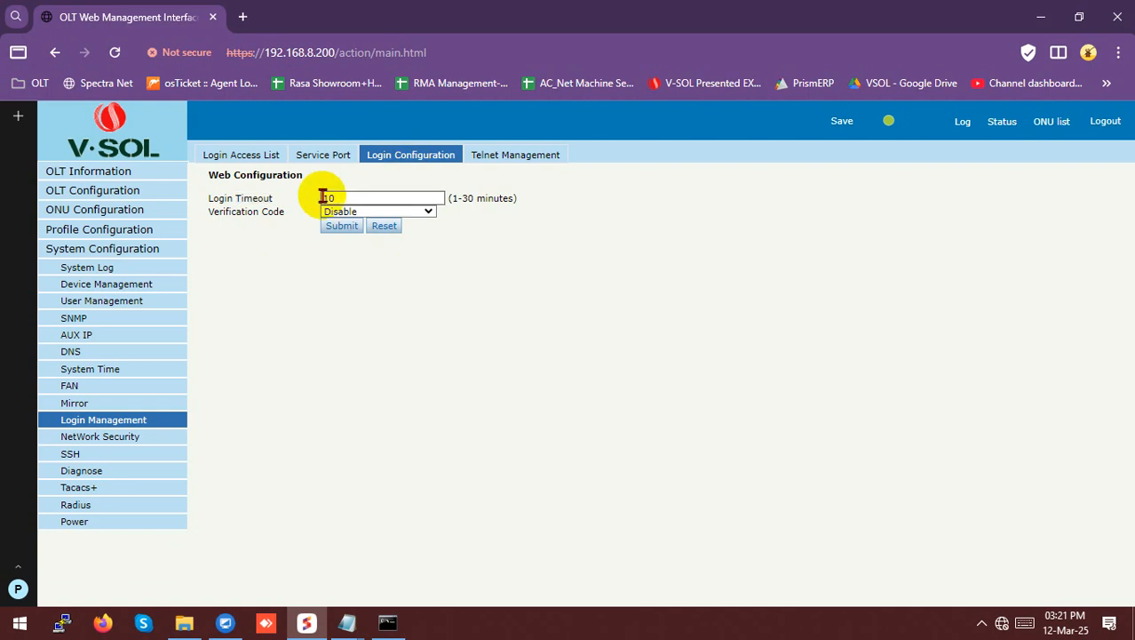
pyautogui.write('10')
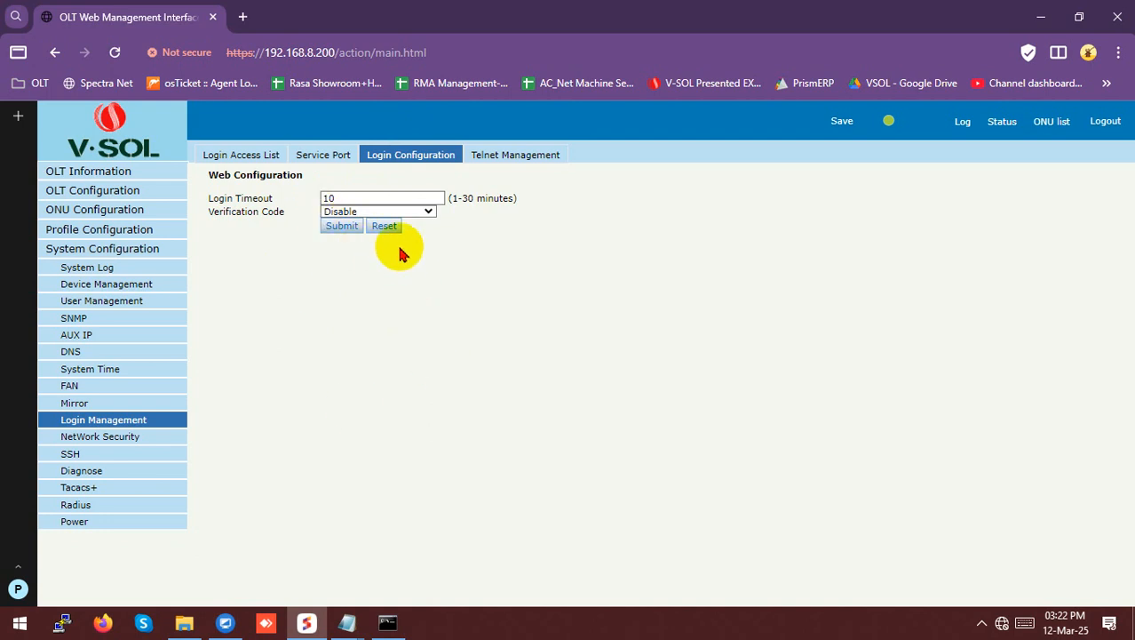
pyautogui.doubleClick(359, 203)
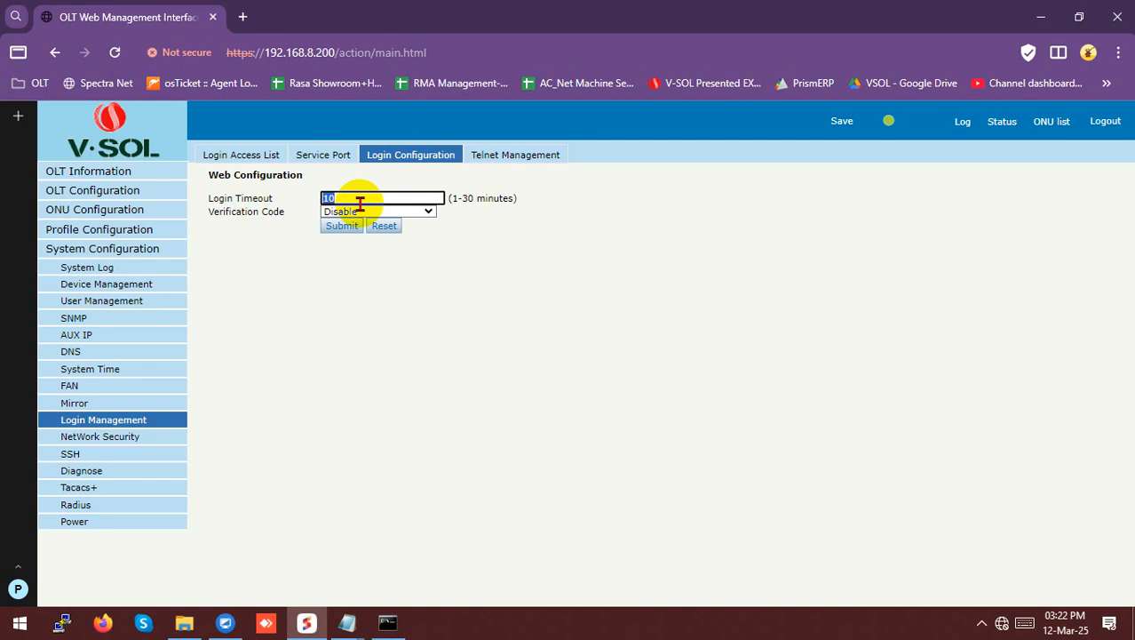
pyautogui.write('30')
pyautogui.click(344, 224)
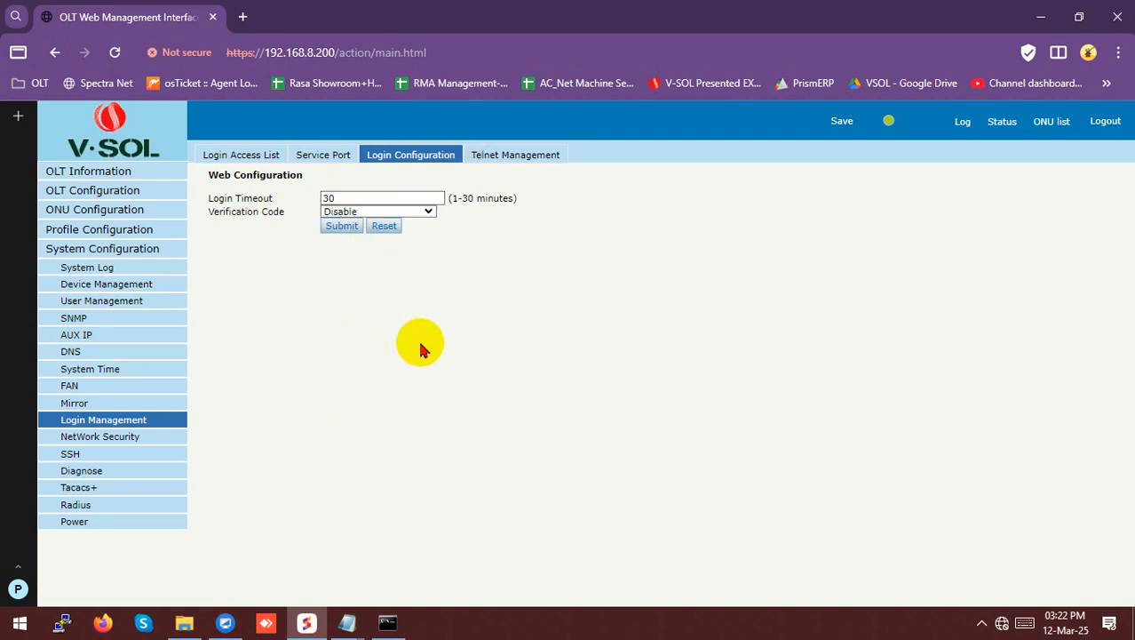
# Step: Clean all rules from the Login Access List and dismiss the resulting popup
pyautogui.click(253, 157)
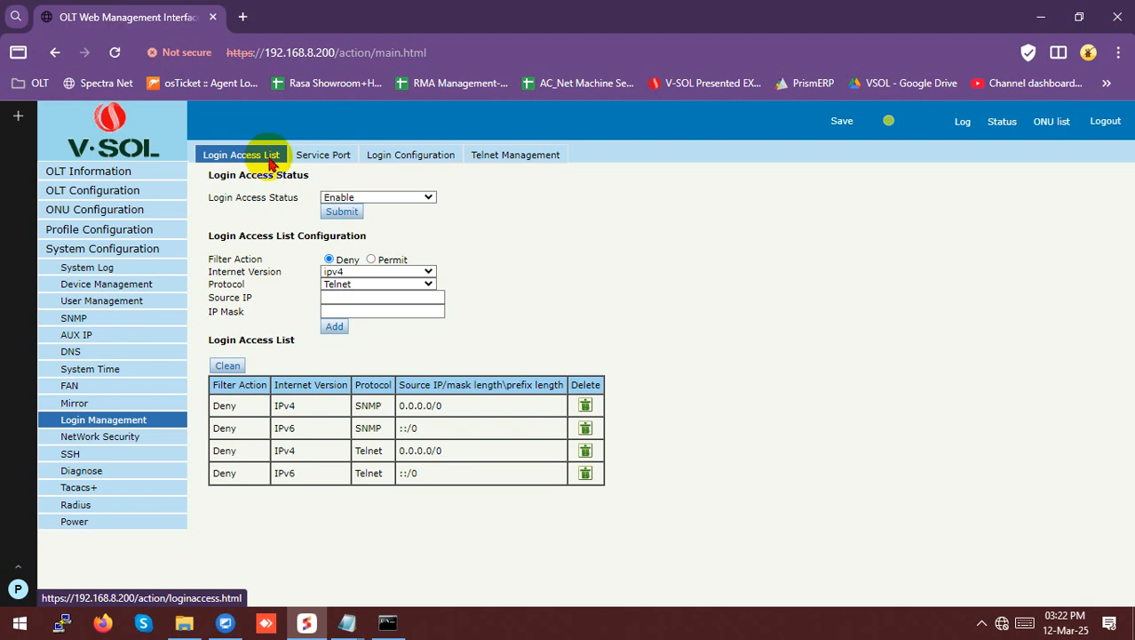
pyautogui.click(226, 366)
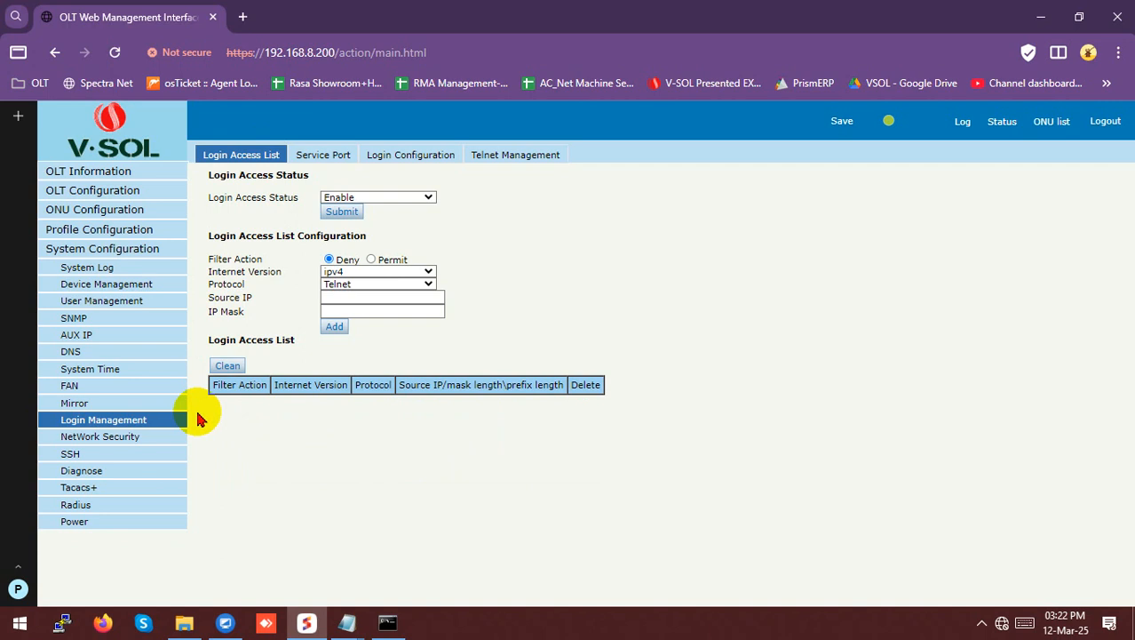
pyautogui.click(983, 623)
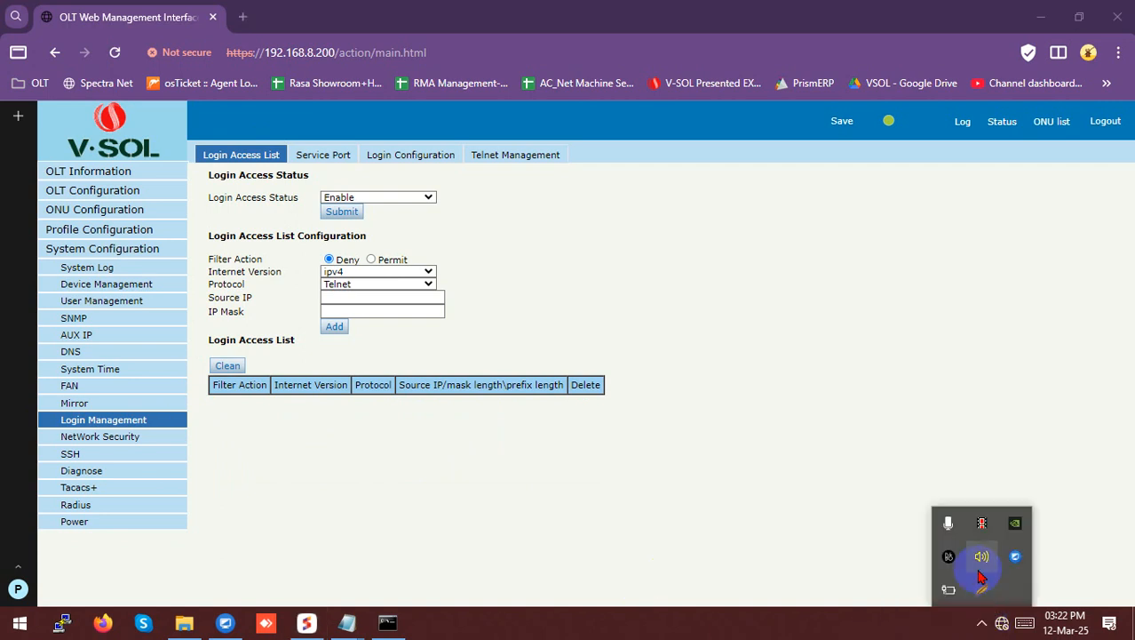
pyautogui.click(800, 496)
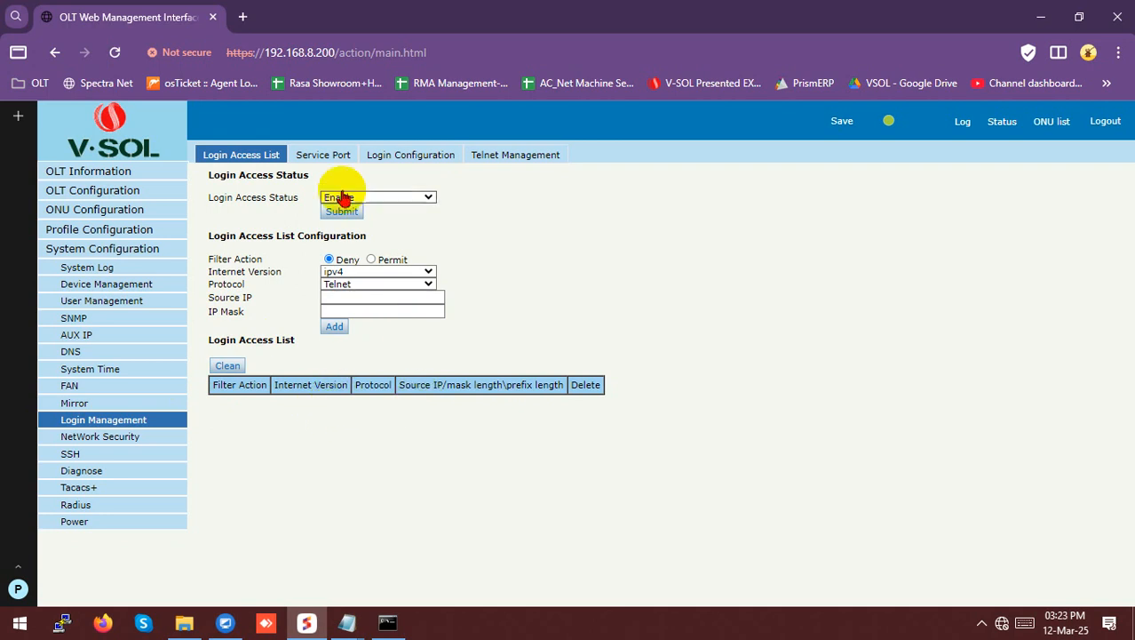
# Step: Open Service Port and examine web port 443 and the https address of 192.168.8.200
pyautogui.click(324, 153)
pyautogui.doubleClick(346, 195)
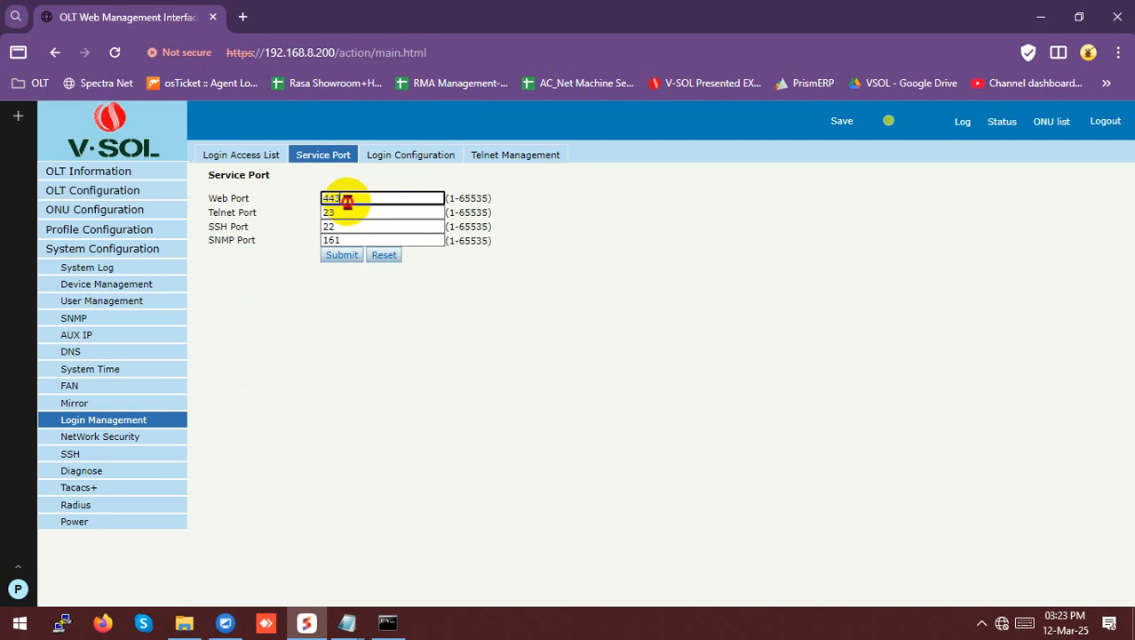
pyautogui.moveTo(349, 213); pyautogui.dragTo(304, 197)
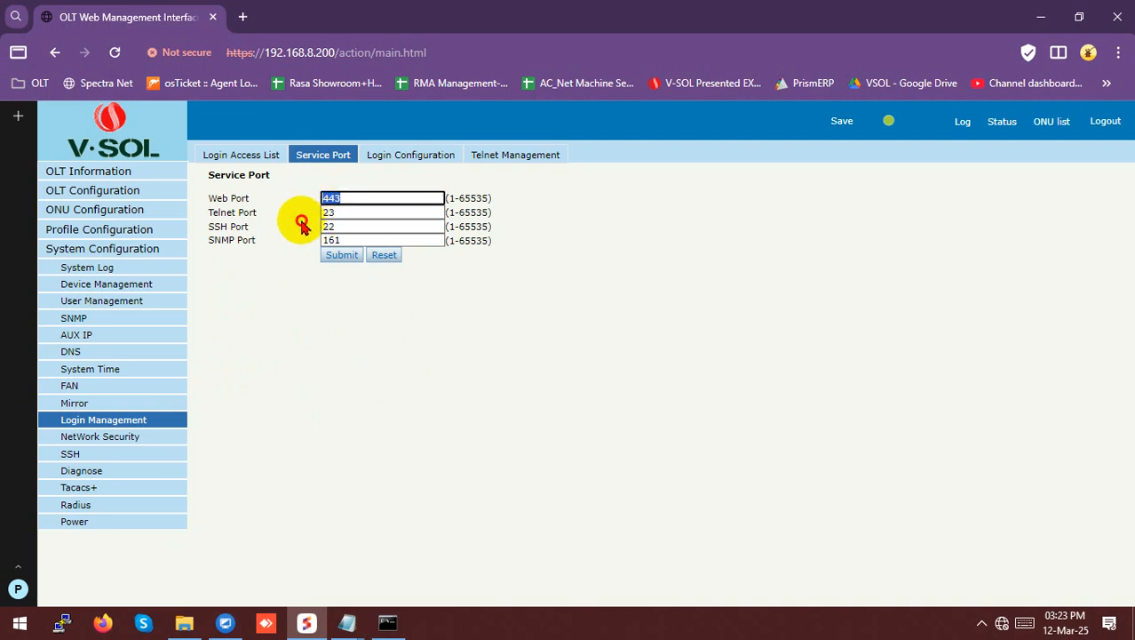
pyautogui.click(304, 221)
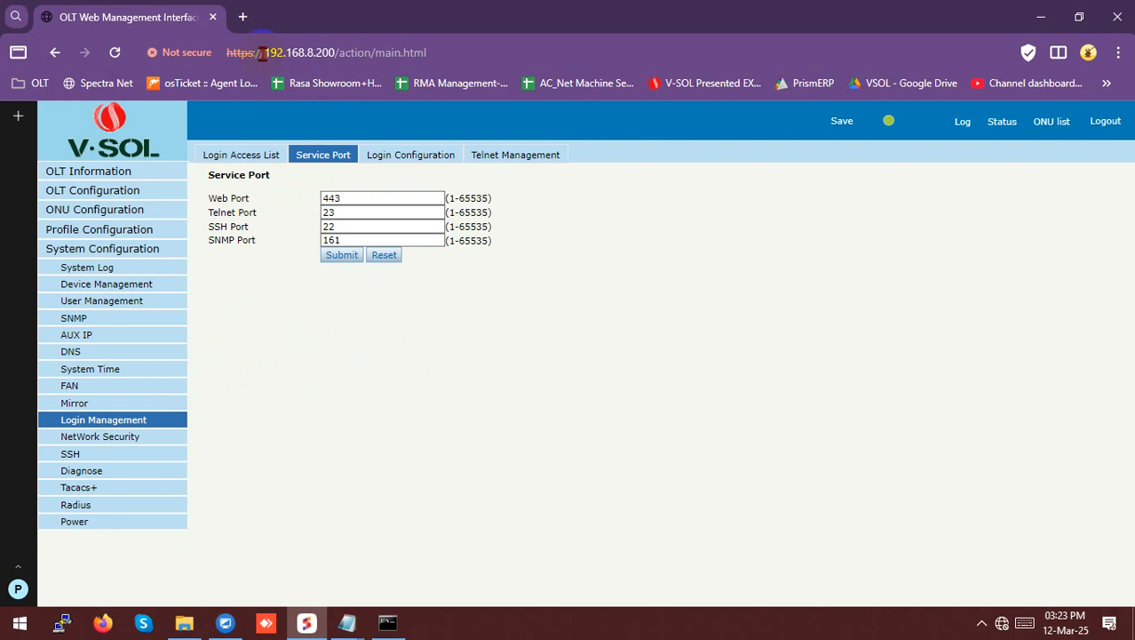
pyautogui.moveTo(269, 53); pyautogui.dragTo(223, 55)
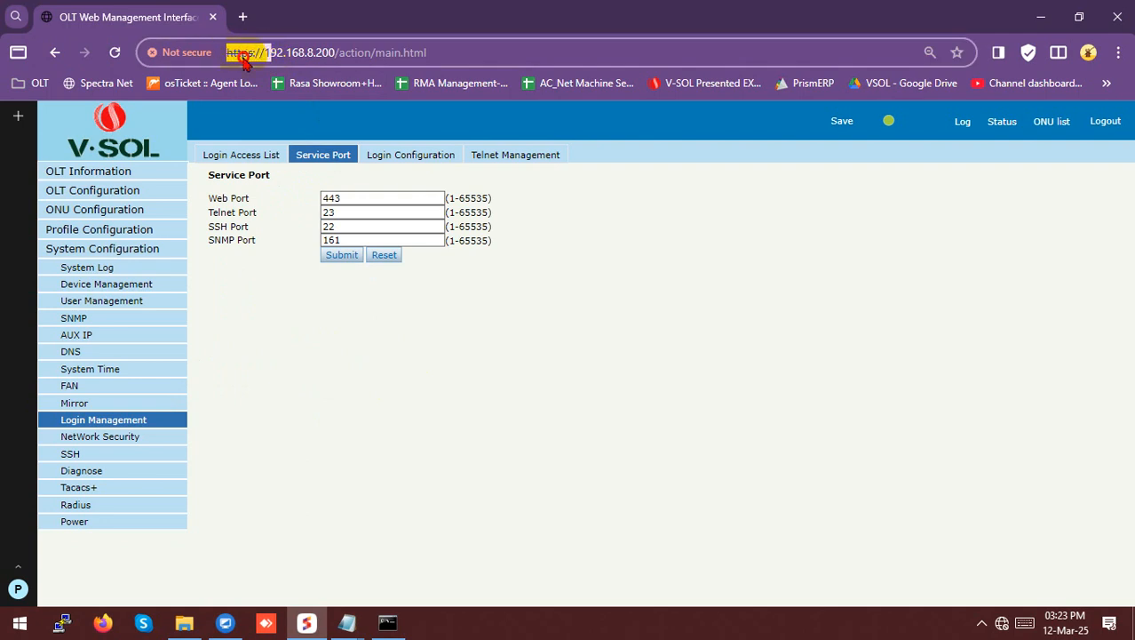
pyautogui.doubleClick(244, 59)
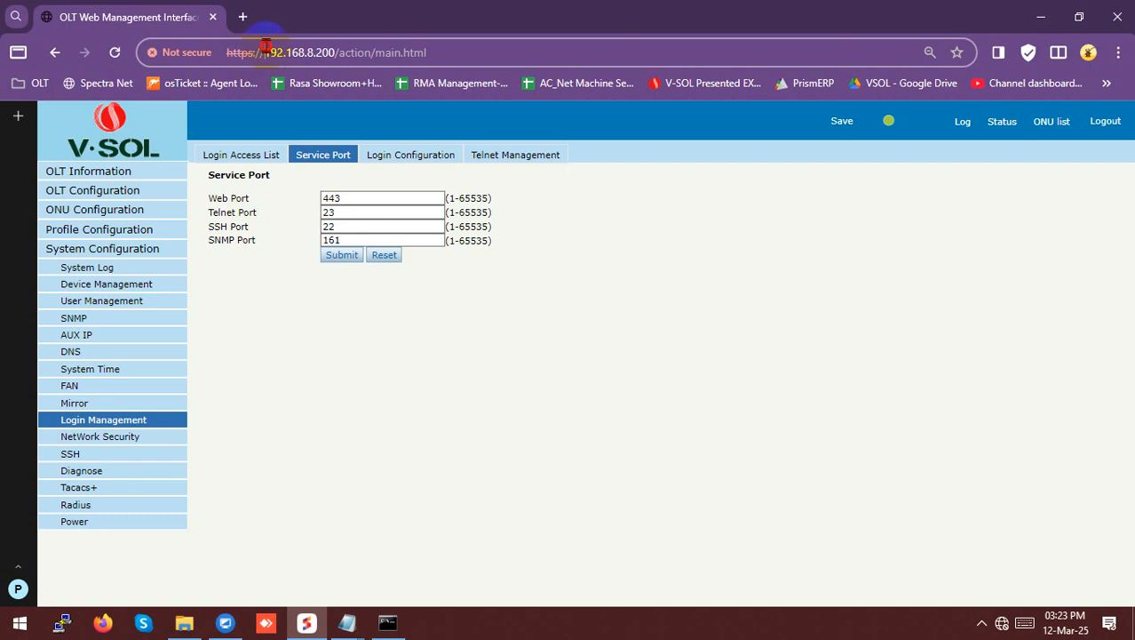
pyautogui.doubleClick(264, 54)
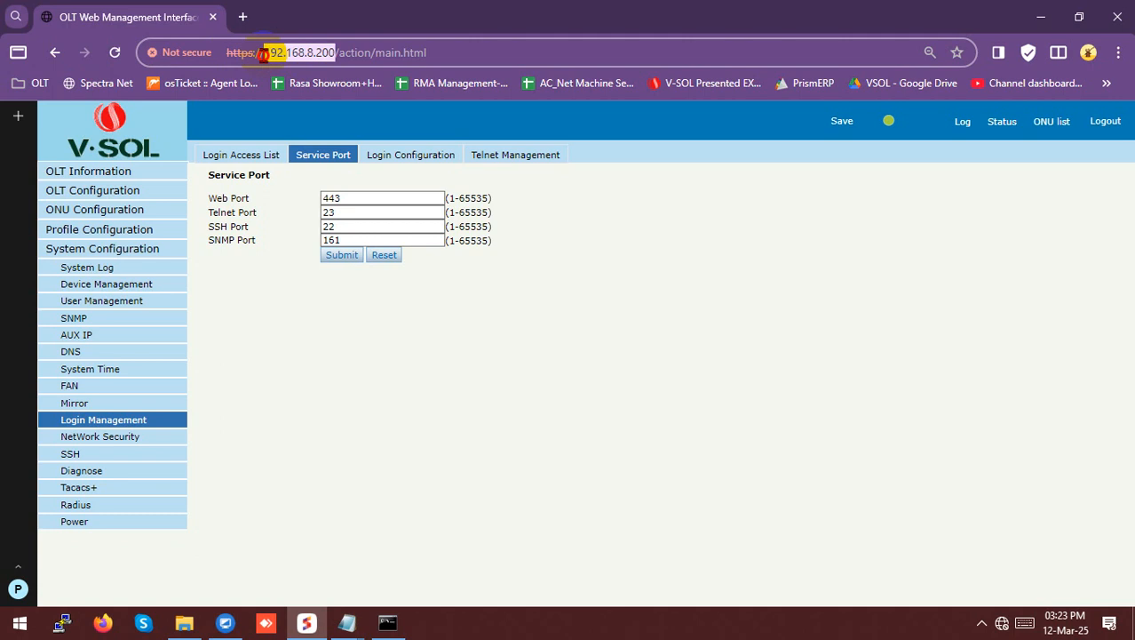
pyautogui.doubleClick(240, 54)
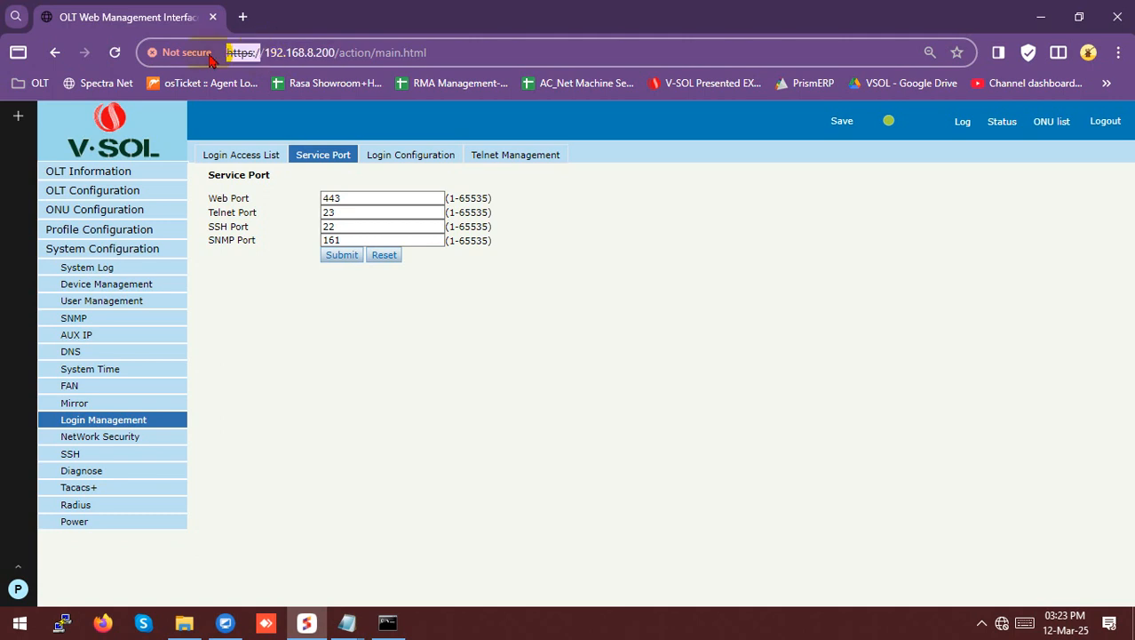
pyautogui.moveTo(229, 53)
pyautogui.mouseDown()
pyautogui.moveTo(270, 51)
pyautogui.moveTo(226, 52)
pyautogui.mouseUp()
pyautogui.click(270, 52)
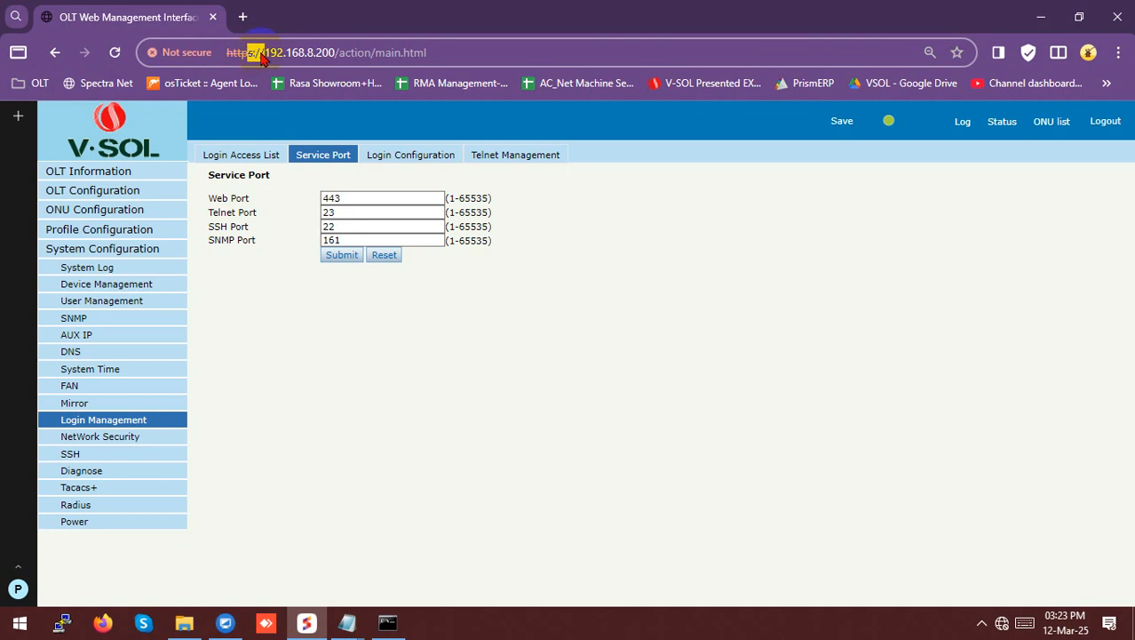
# Step: Recheck the Web, Telnet, SSH and SNMP port values, then bring up Telnet Login Management
pyautogui.click(350, 199)
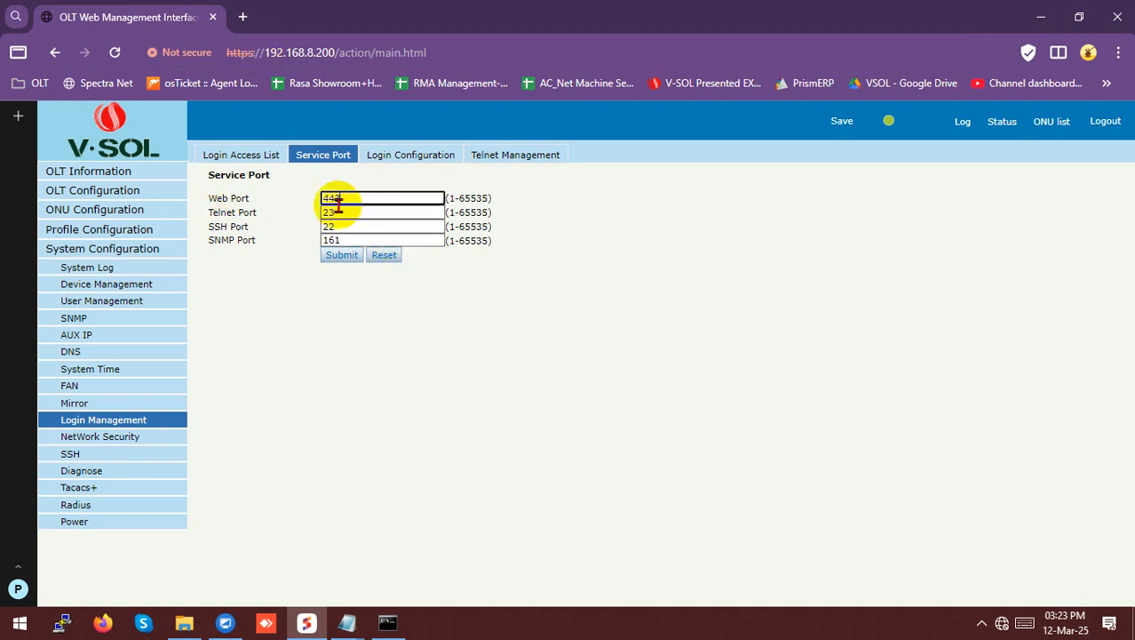
pyautogui.click(355, 214)
pyautogui.moveTo(355, 216); pyautogui.dragTo(305, 227)
pyautogui.click(353, 240)
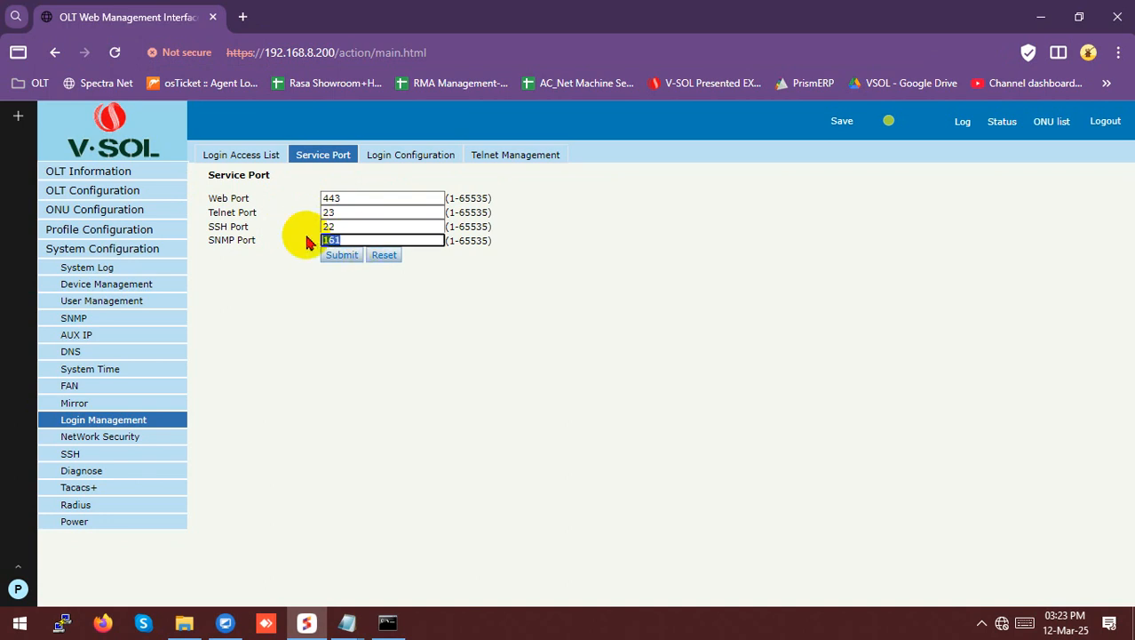
pyautogui.click(345, 200)
pyautogui.click(352, 211)
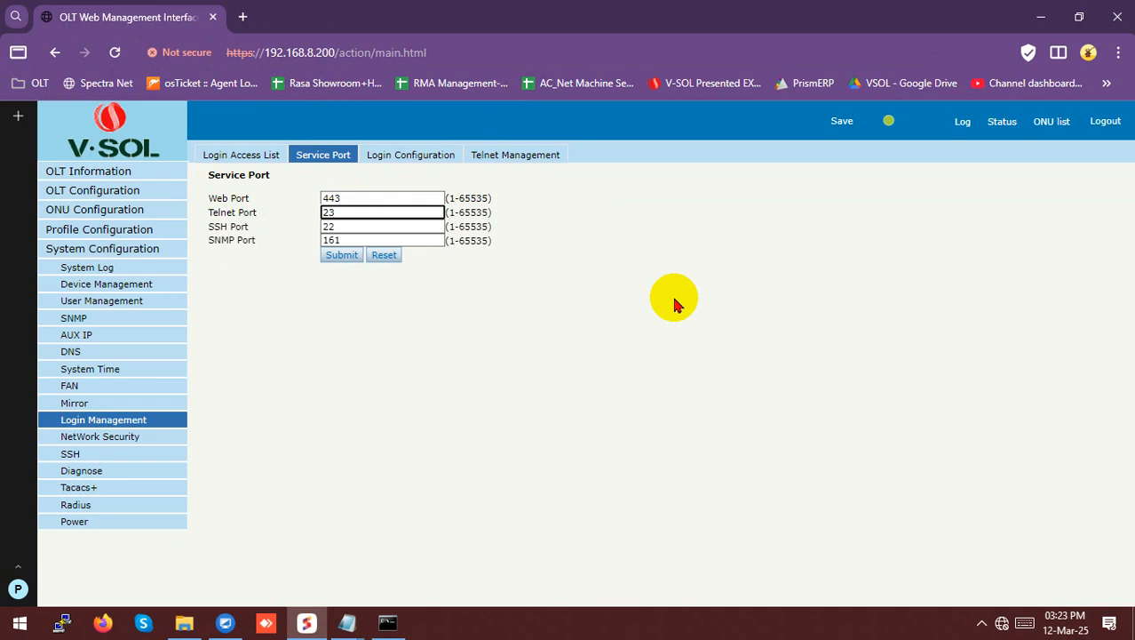
pyautogui.click(495, 164)
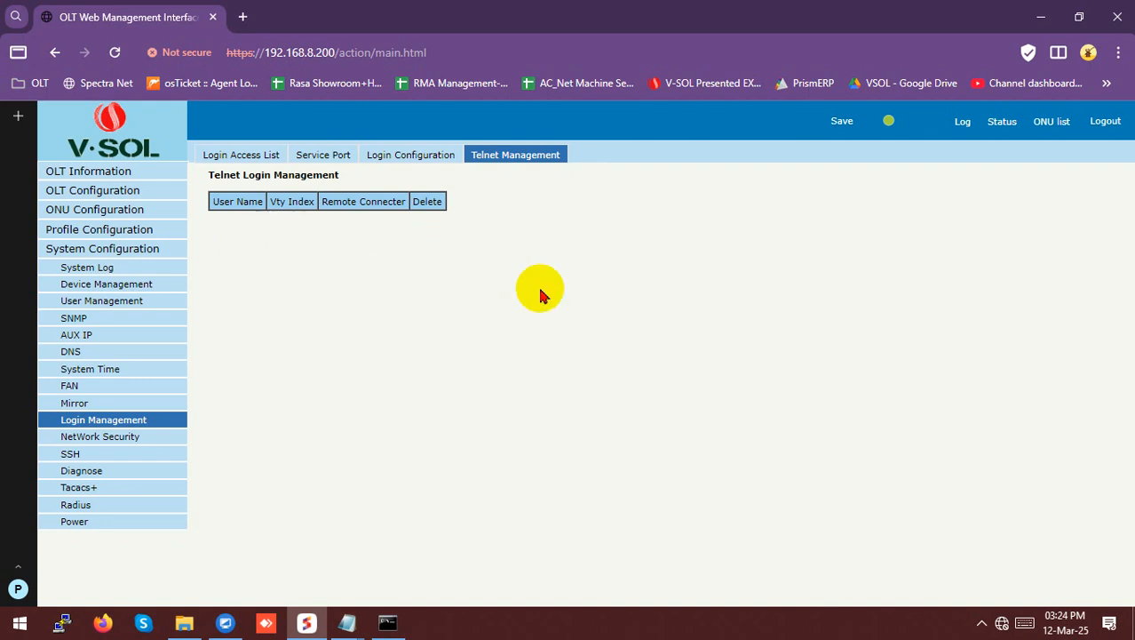
# Step: Open System Log under System Configuration to view its 9-entry Alarm Log Table
pyautogui.click(548, 444)
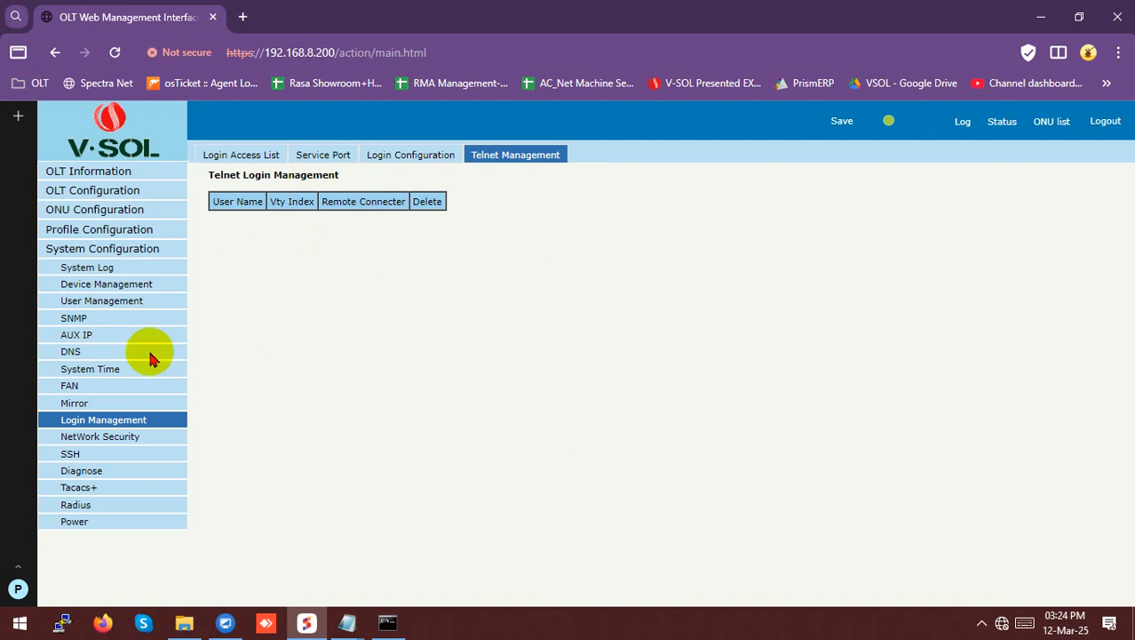
pyautogui.click(64, 265)
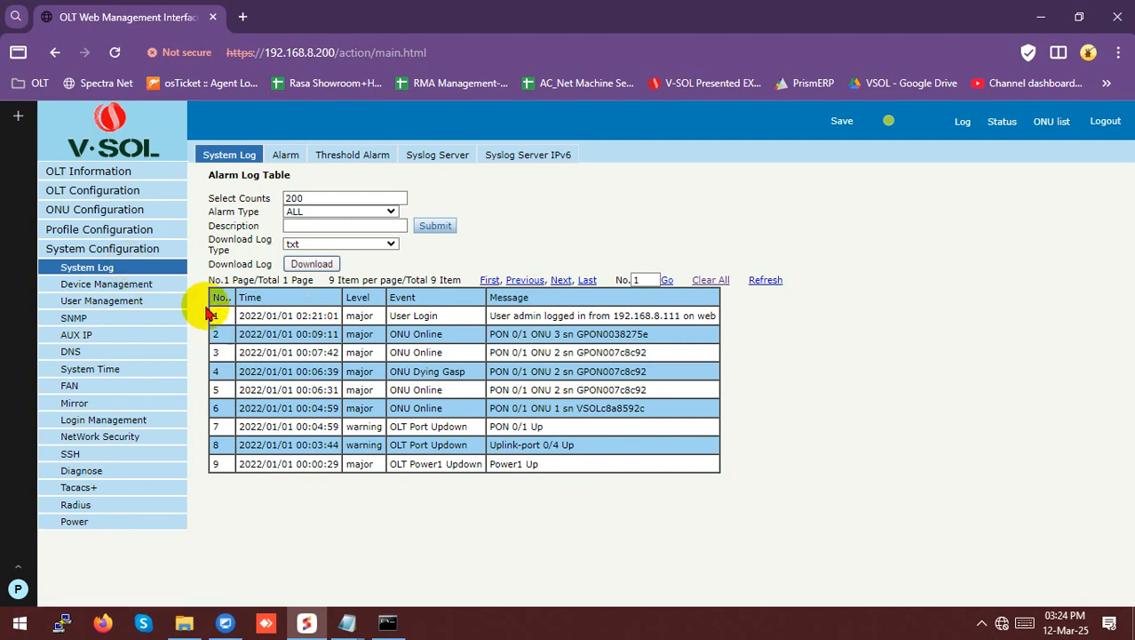
# Step: Inspect the newest log entries' time, ONU Online event and PON/ONU details
pyautogui.moveTo(236, 316); pyautogui.dragTo(438, 316)
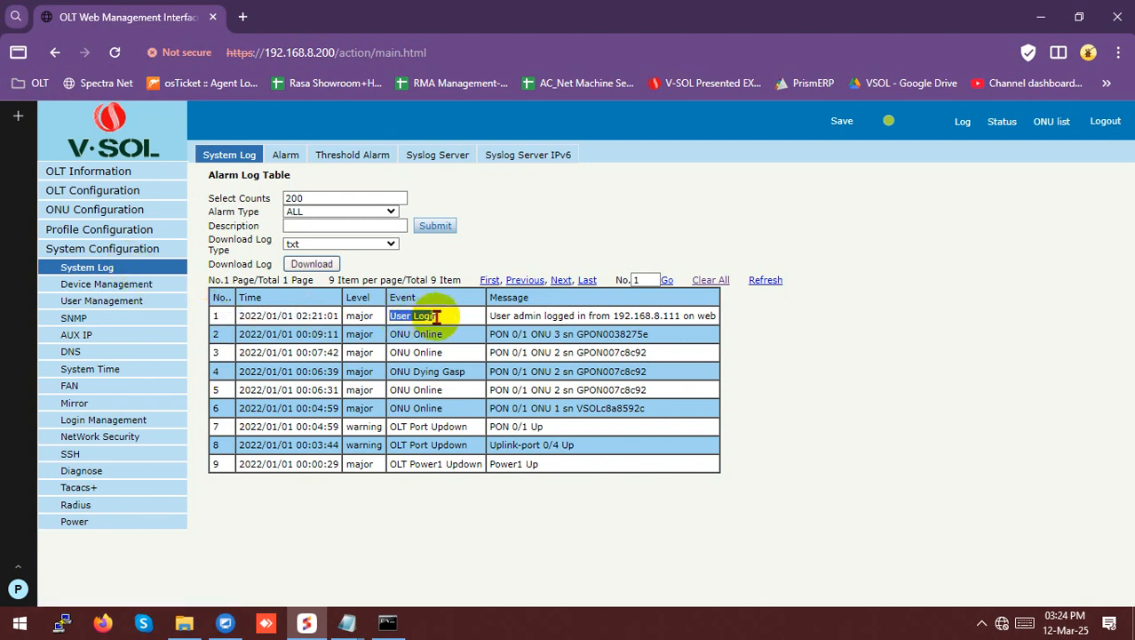
pyautogui.moveTo(402, 352); pyautogui.dragTo(450, 352)
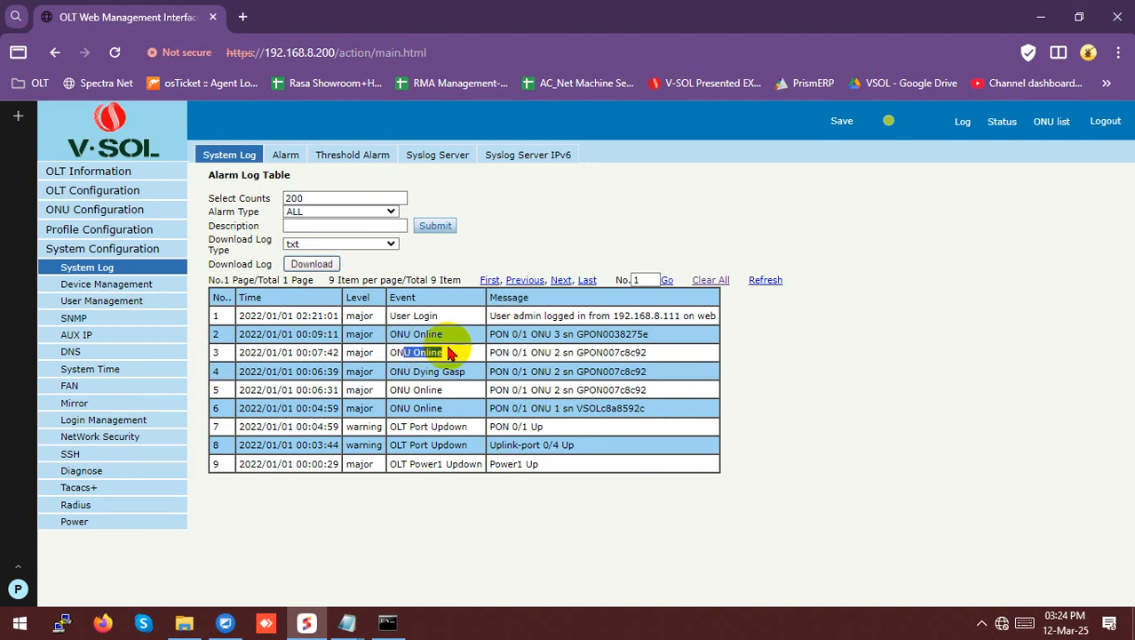
pyautogui.click(417, 369)
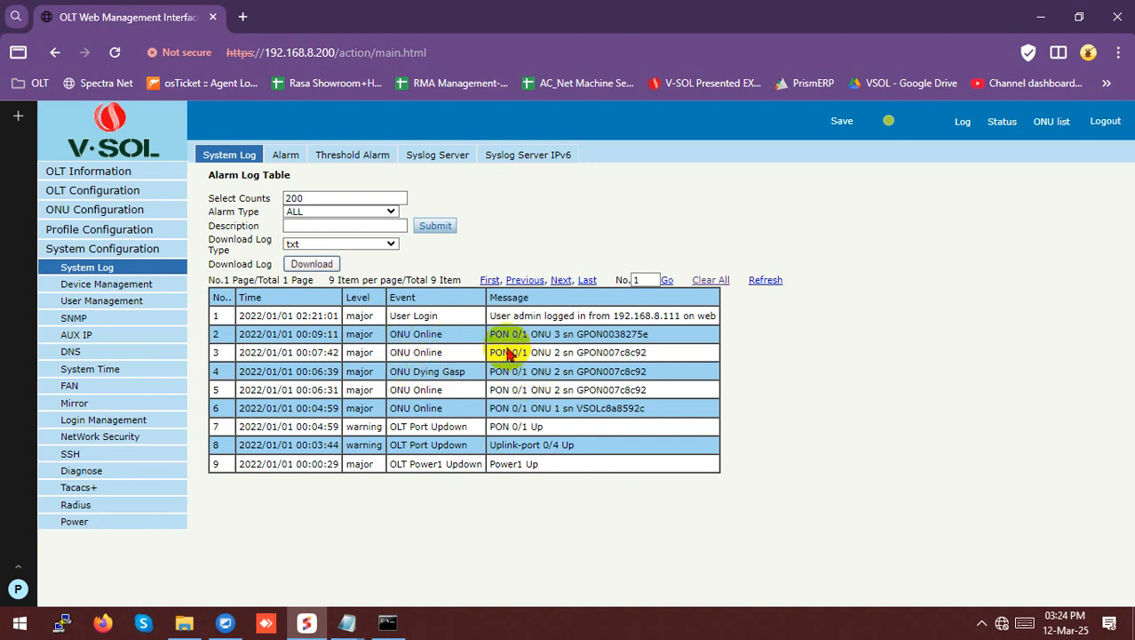
pyautogui.moveTo(512, 334); pyautogui.dragTo(620, 334)
pyautogui.moveTo(546, 372); pyautogui.dragTo(560, 371)
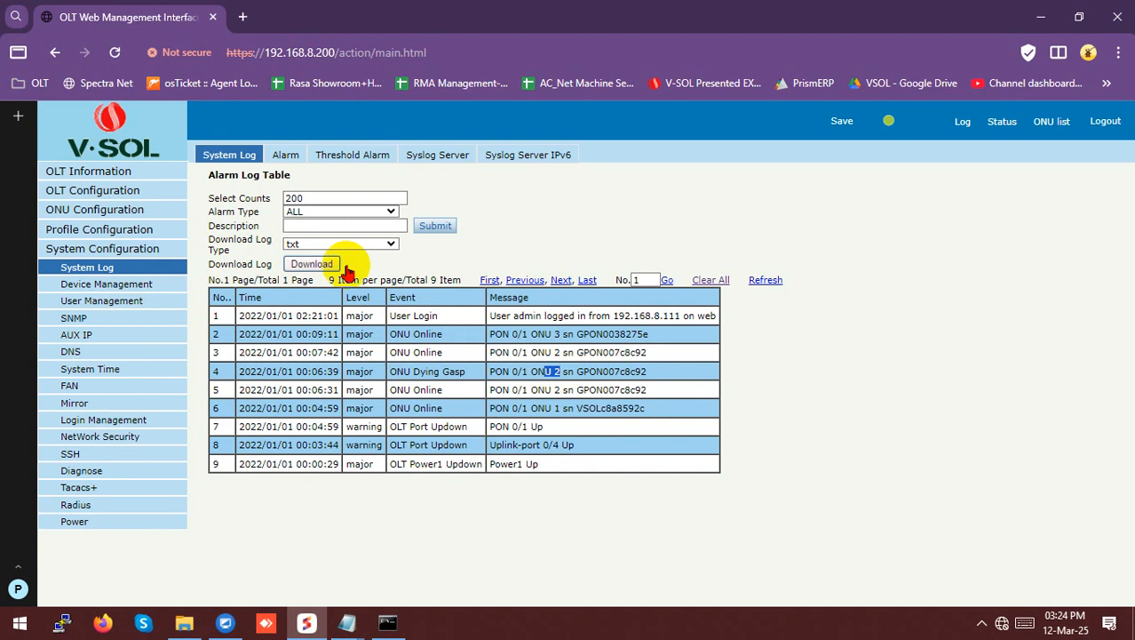
# Step: Set the log's Select Counts to 2000
pyautogui.click(305, 199)
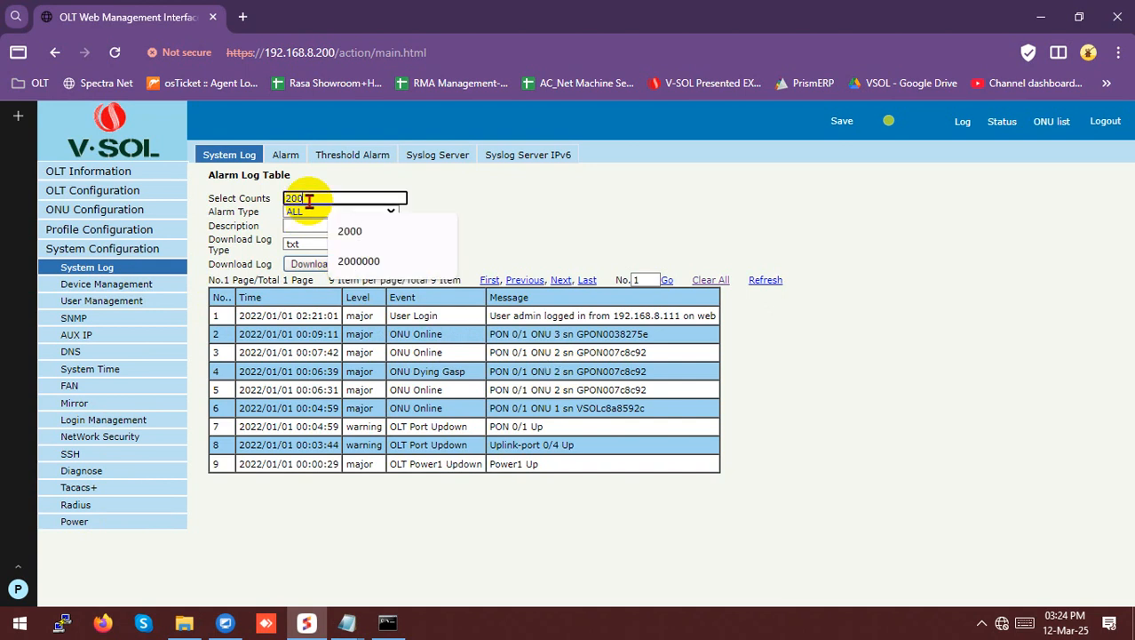
pyautogui.tripleClick(233, 198)
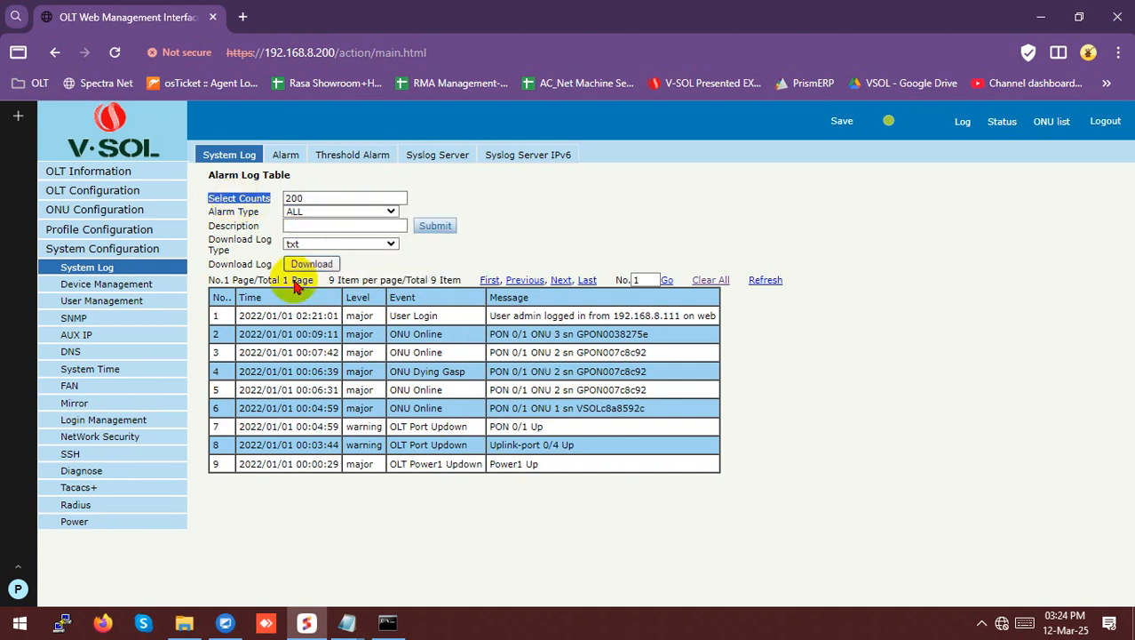
pyautogui.moveTo(223, 473); pyautogui.dragTo(206, 453)
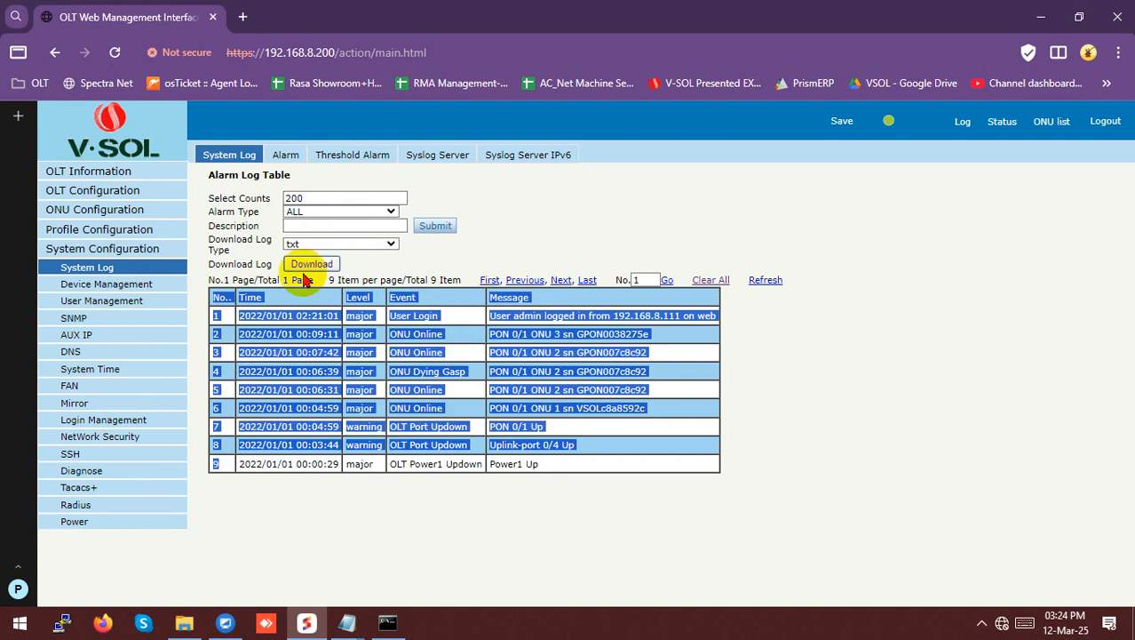
pyautogui.click(305, 196)
pyautogui.click(641, 186)
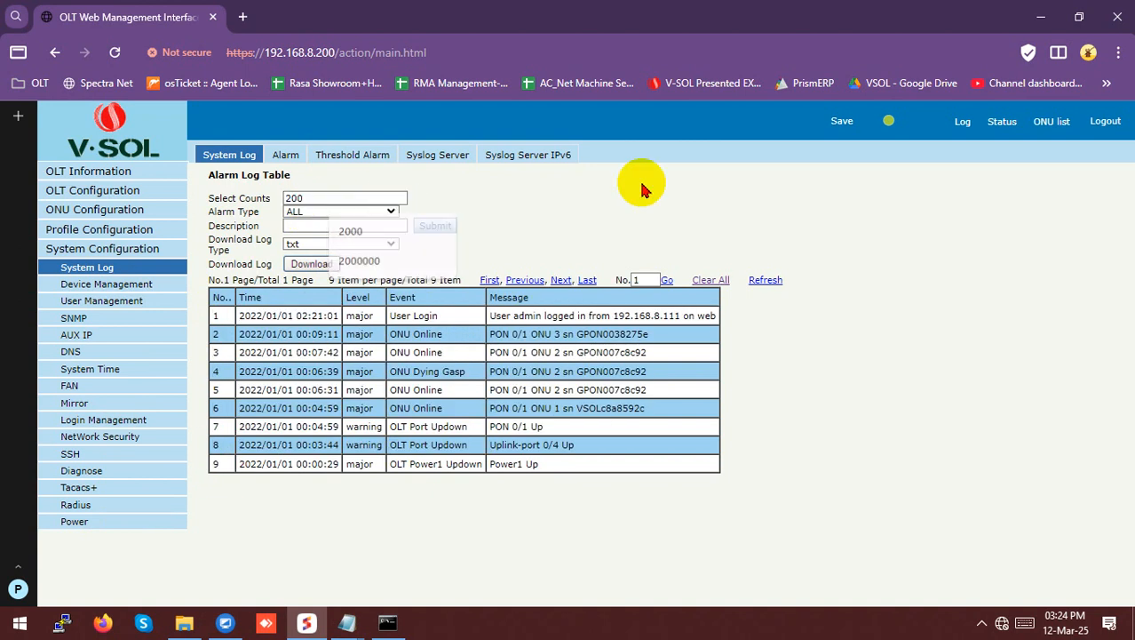
pyautogui.click(365, 197)
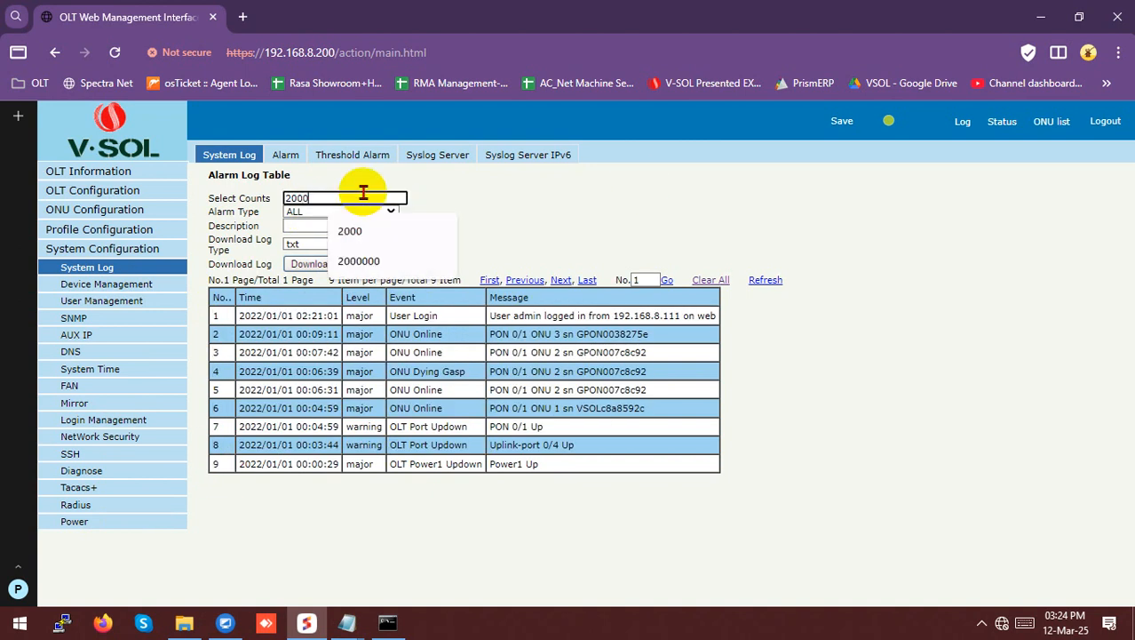
pyautogui.press('Return')
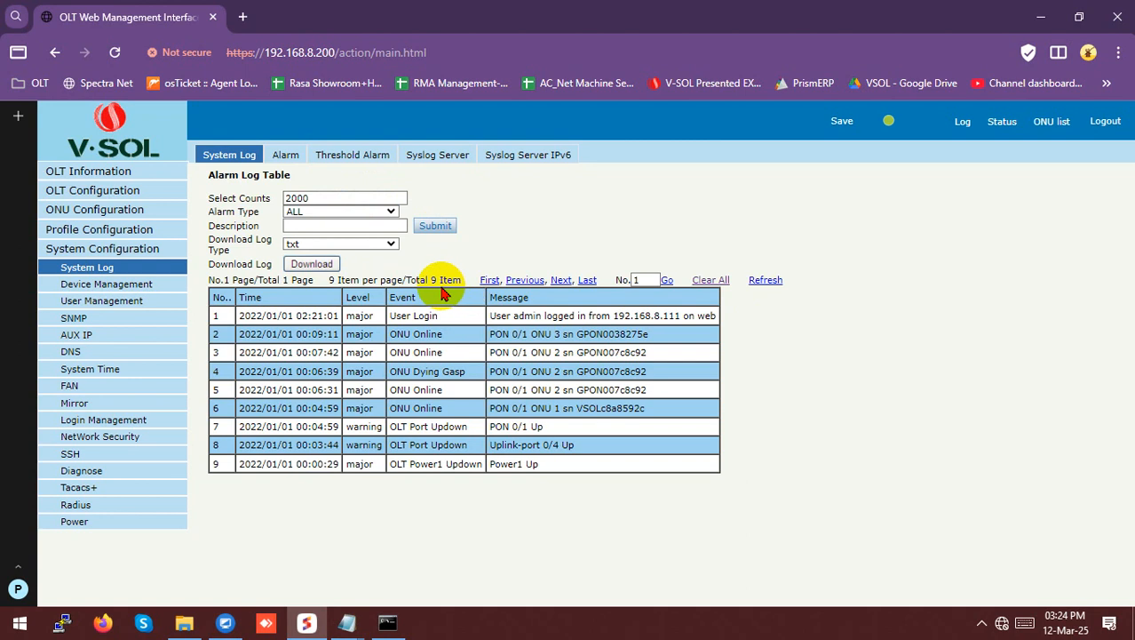
# Step: Filter the log by OLT Port Loopback, then OLT Port Updown, then reload with default filters
pyautogui.click(379, 214)
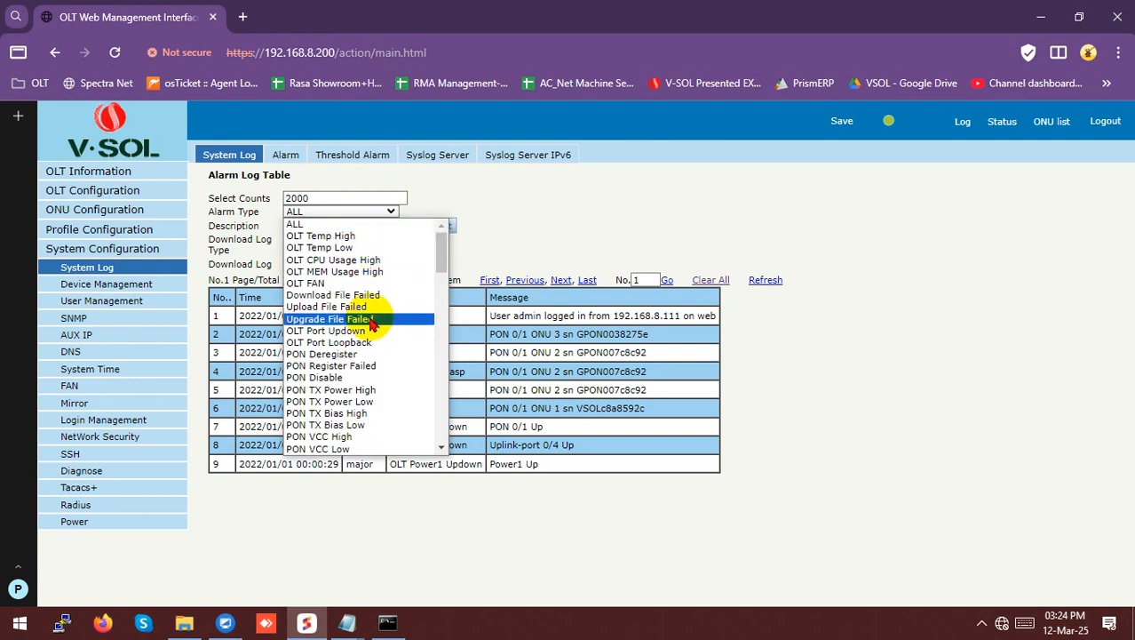
pyautogui.click(368, 345)
pyautogui.click(380, 211)
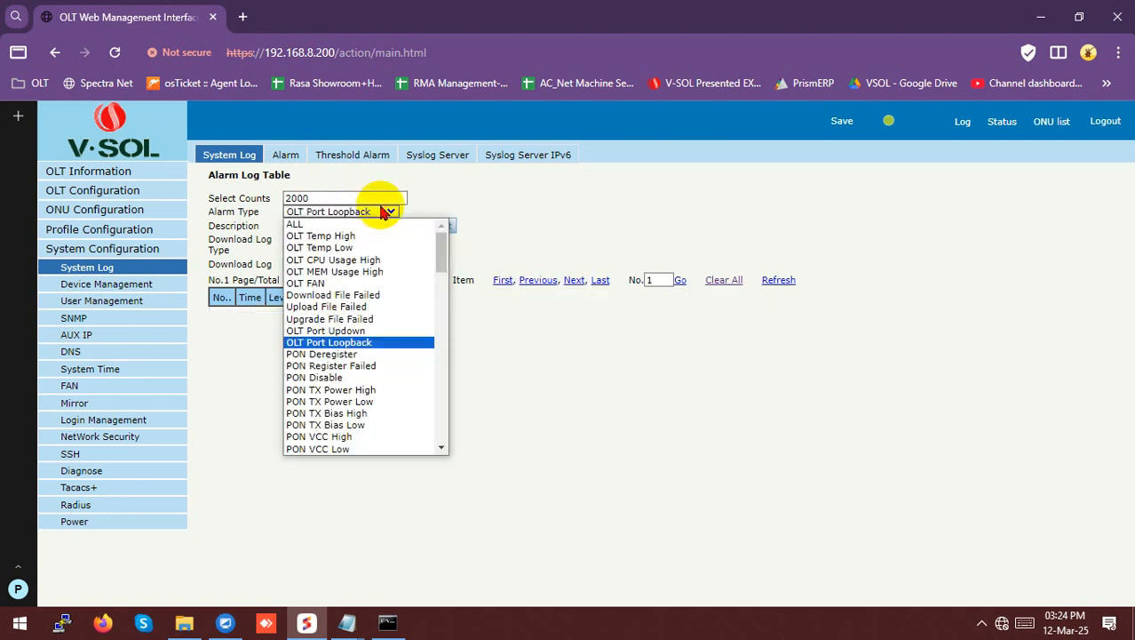
pyautogui.click(363, 331)
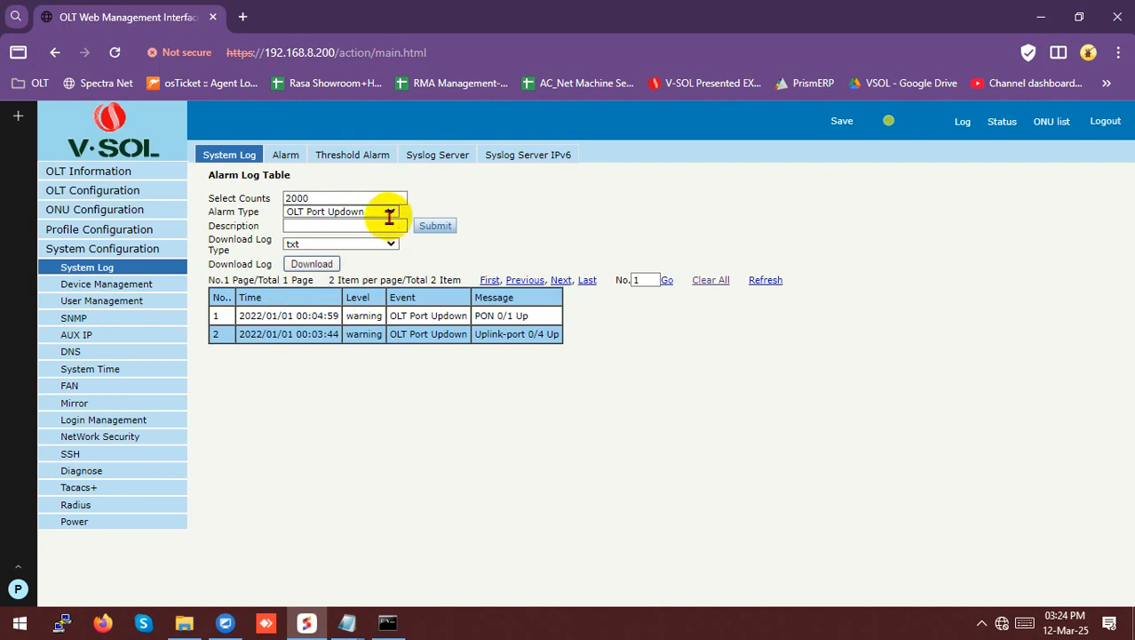
pyautogui.click(247, 157)
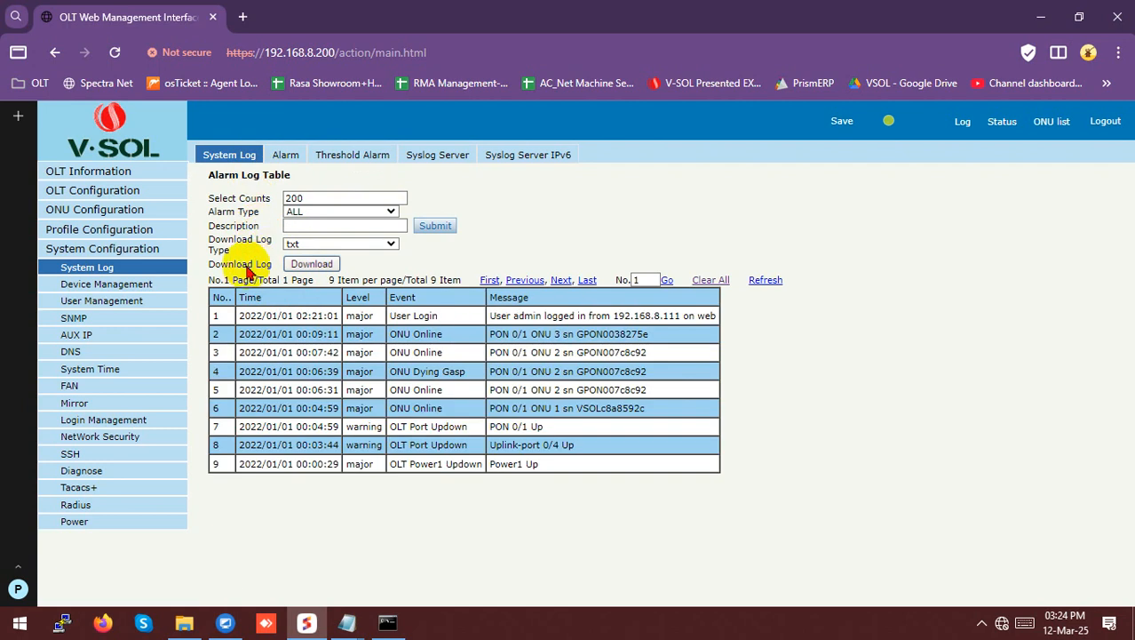
# Step: Leave the download log type as txt and switch to the Alarm configuration grid
pyautogui.click(305, 246)
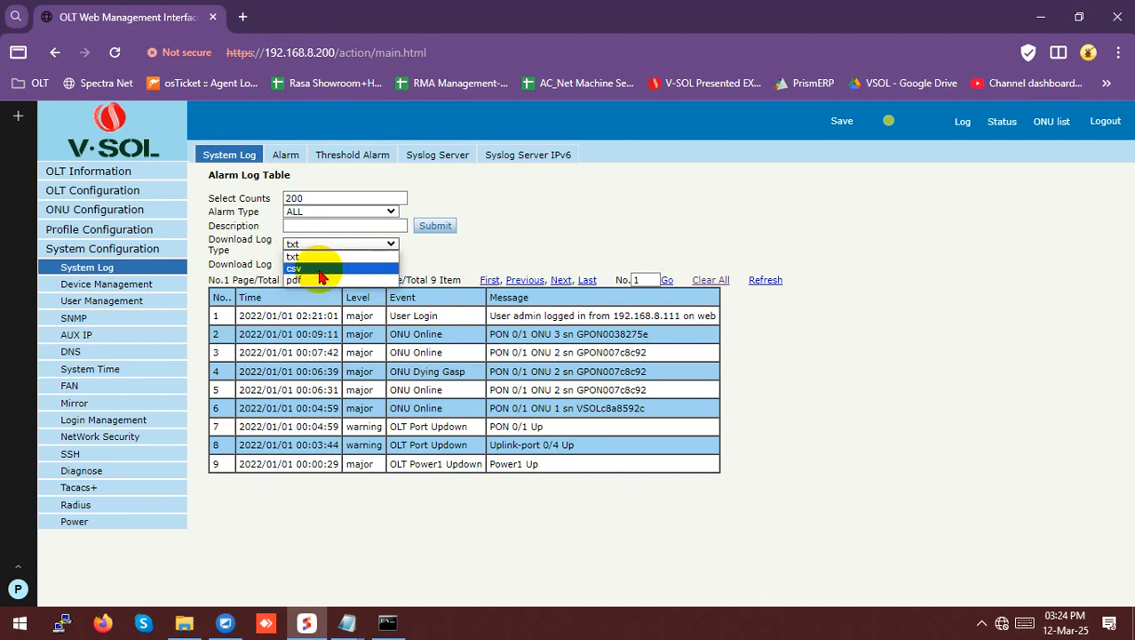
pyautogui.click(590, 240)
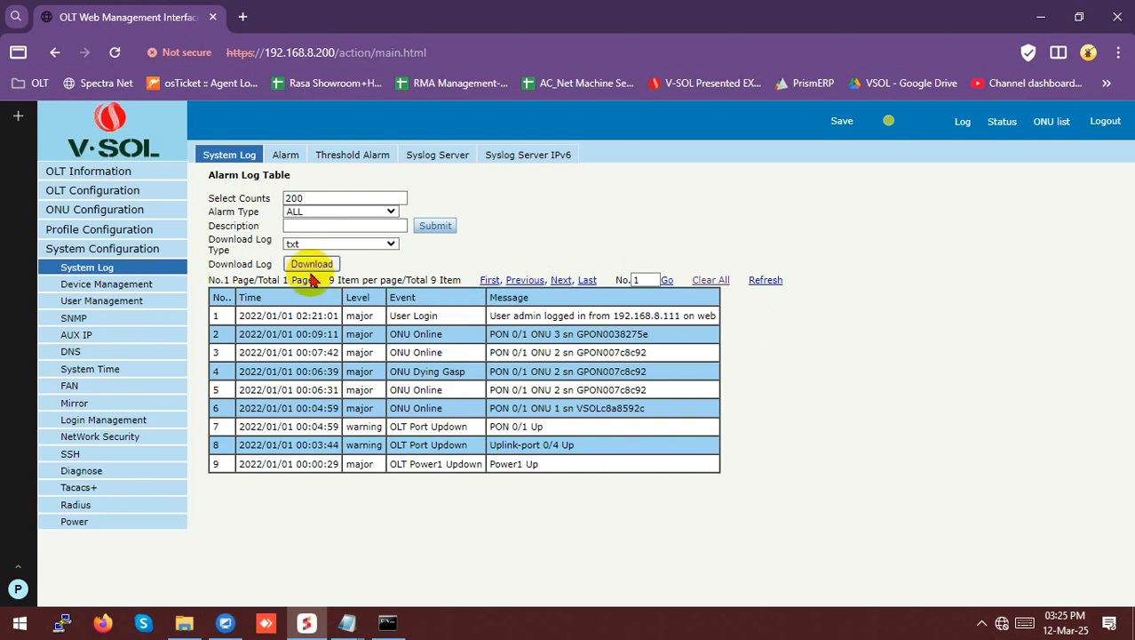
pyautogui.click(284, 155)
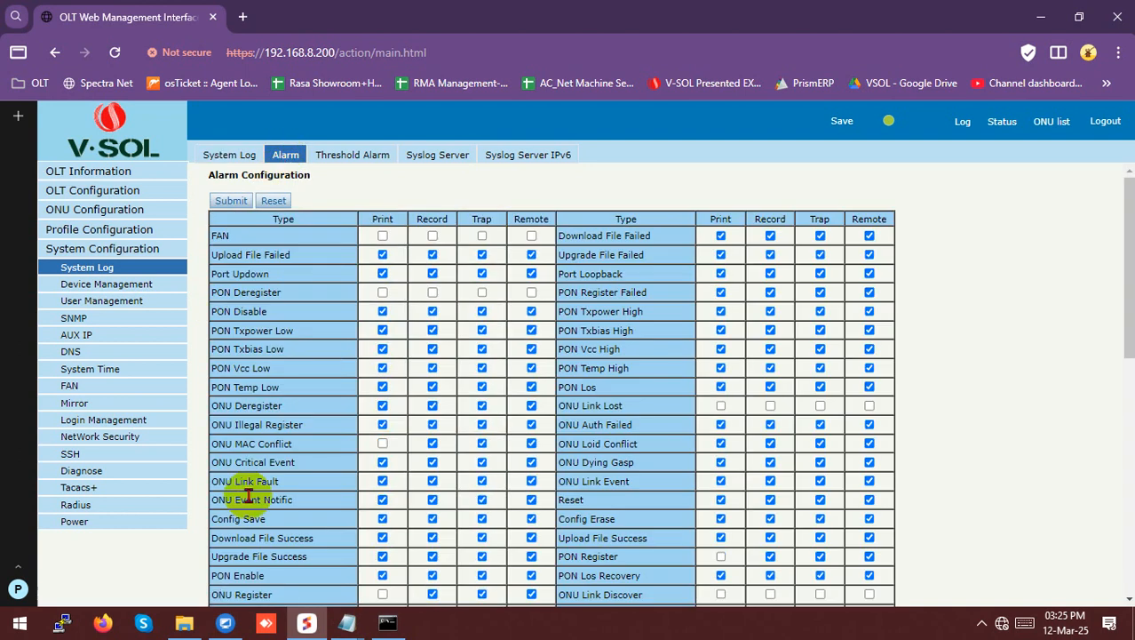
# Step: Scroll through the alarm grid, revisit System Log, then open the Threshold Alarm settings
pyautogui.scroll(-5, 271, 475)
pyautogui.scroll(-2, 271, 475)
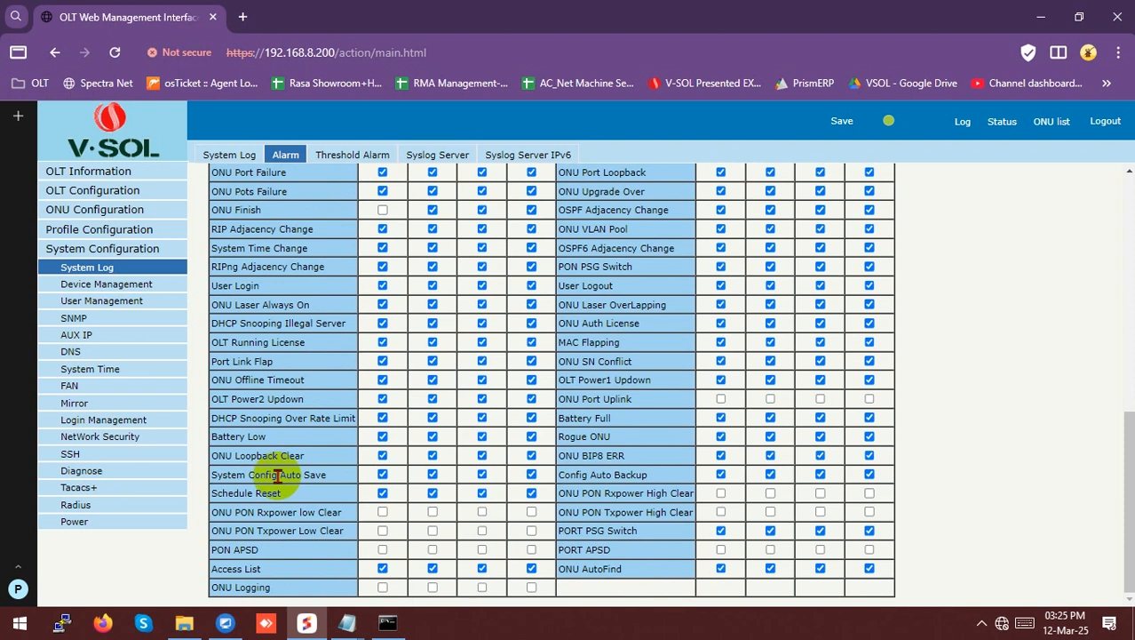
pyautogui.click(233, 158)
pyautogui.click(282, 157)
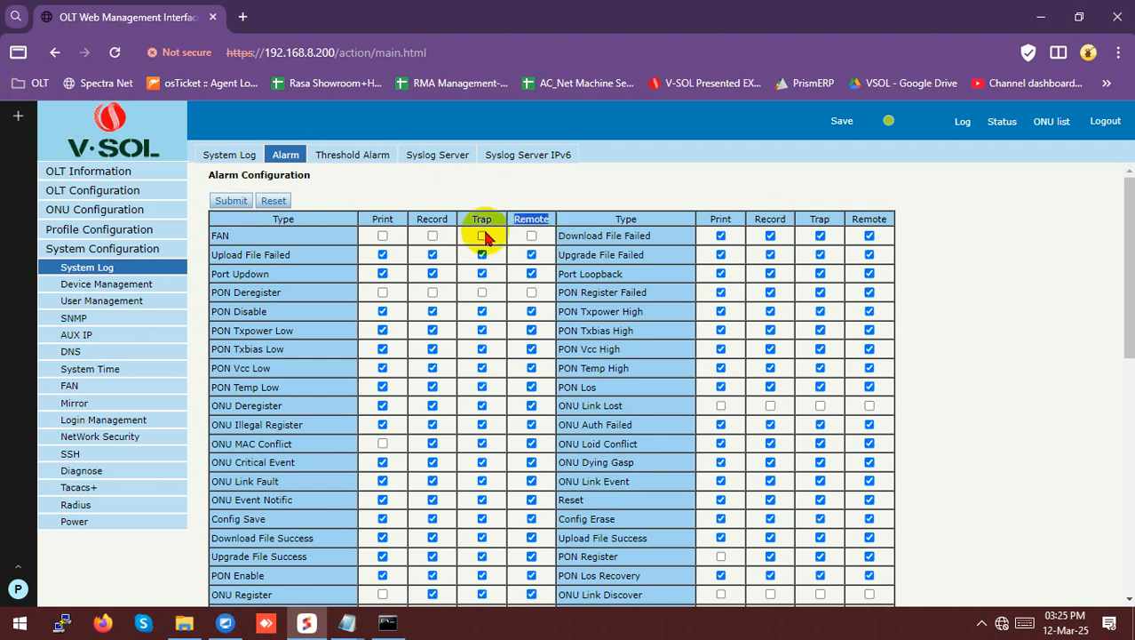
pyautogui.click(357, 158)
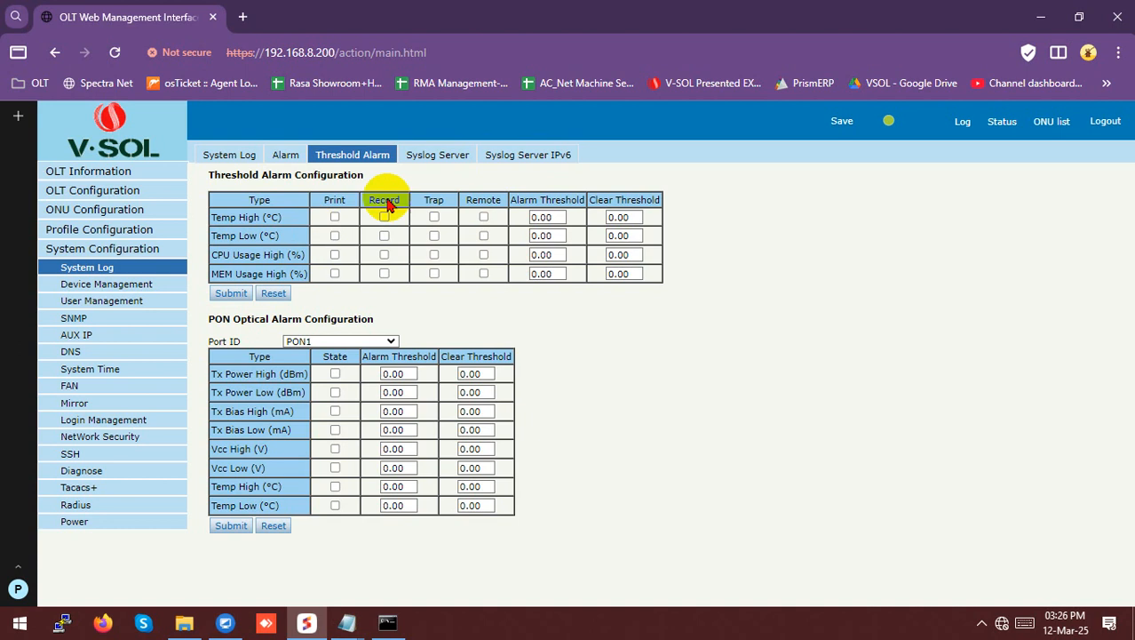
# Step: Inspect the Temp High alarm and clear thresholds and column headings, then open Syslog Server settings
pyautogui.doubleClick(544, 218)
pyautogui.doubleClick(618, 218)
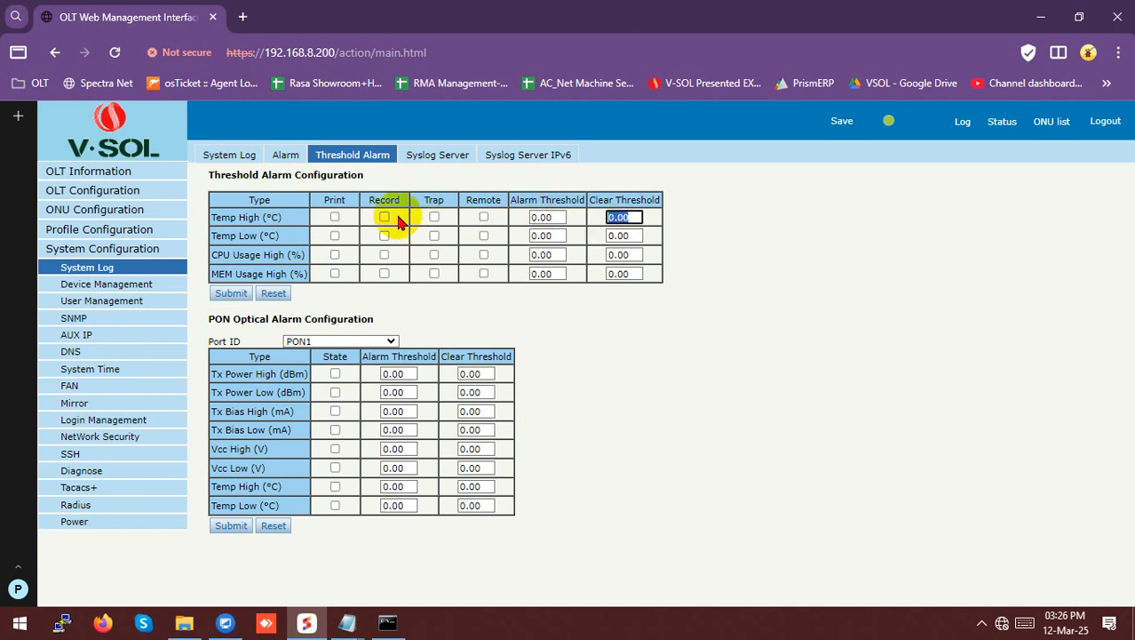
pyautogui.click(335, 201)
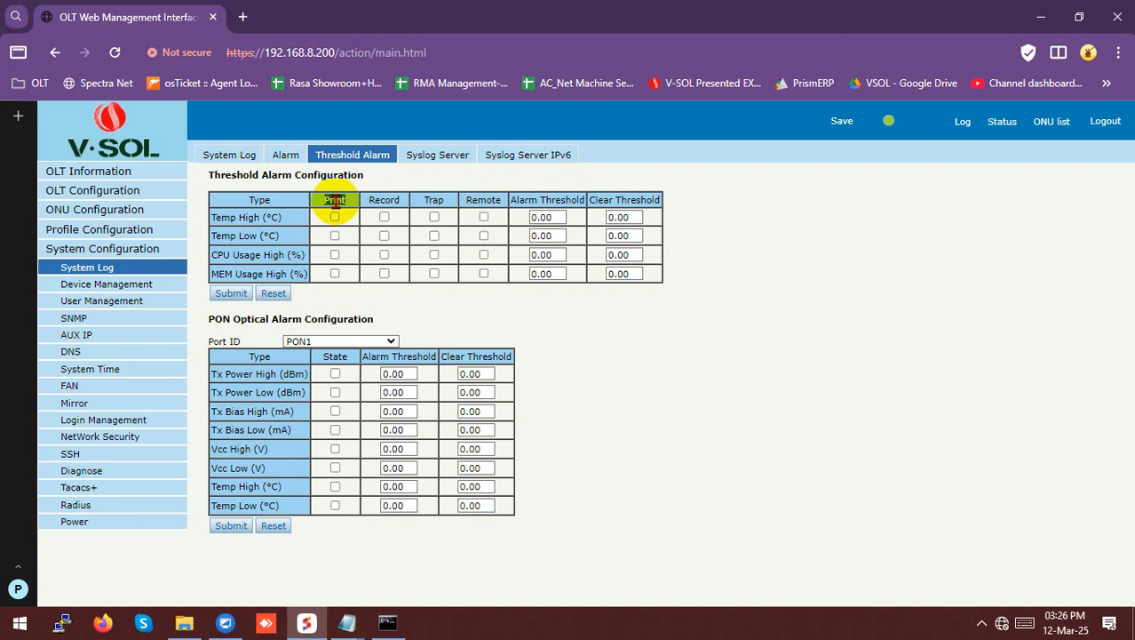
pyautogui.doubleClick(386, 200)
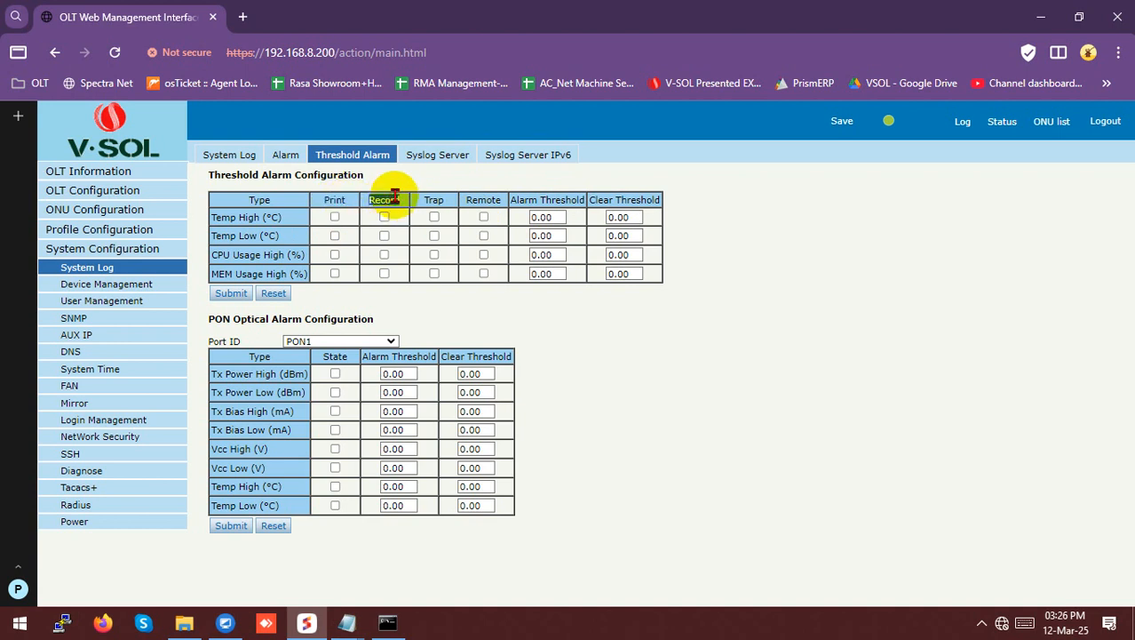
pyautogui.click(441, 209)
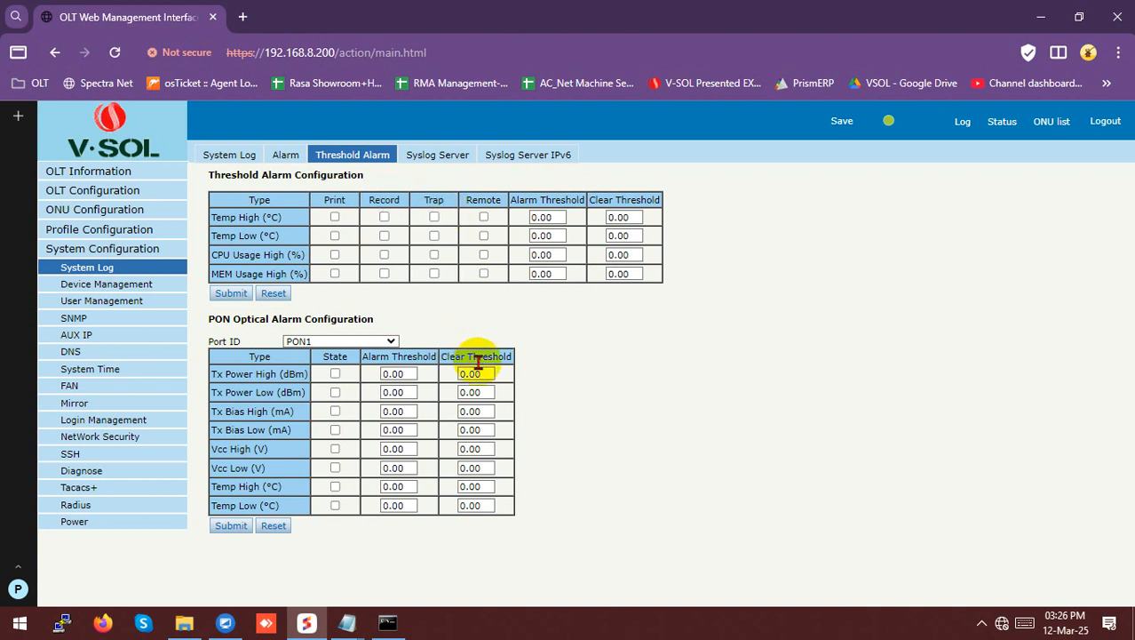
pyautogui.click(452, 161)
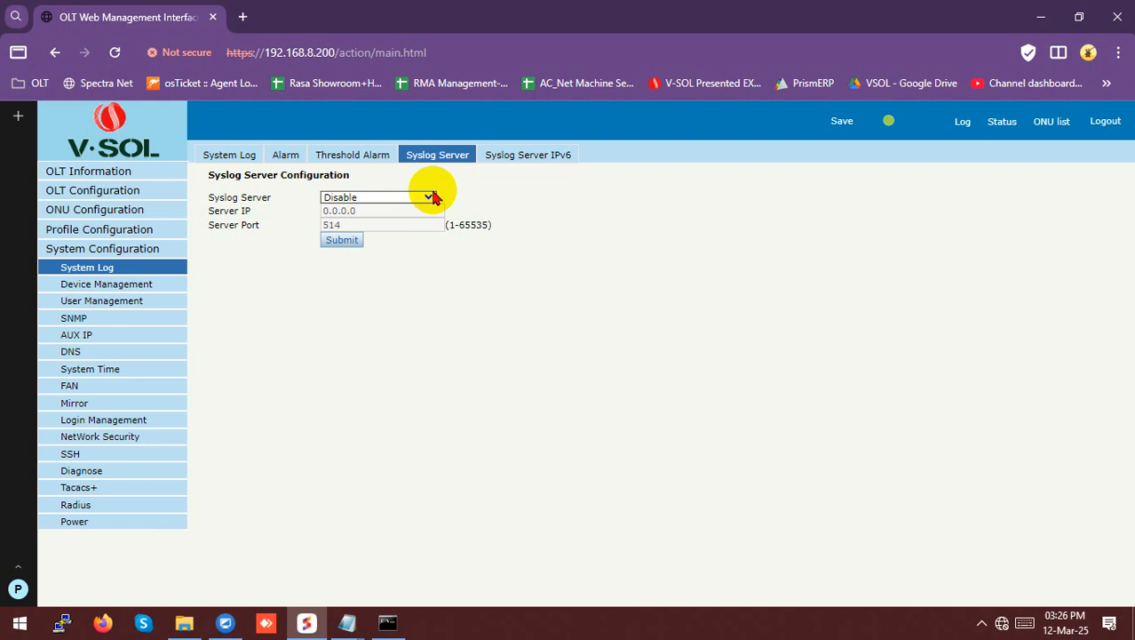
# Step: Enable the syslog server with IP 0.0.0.0 and port 514, submit, and show the IPv6 tab
pyautogui.click(334, 197)
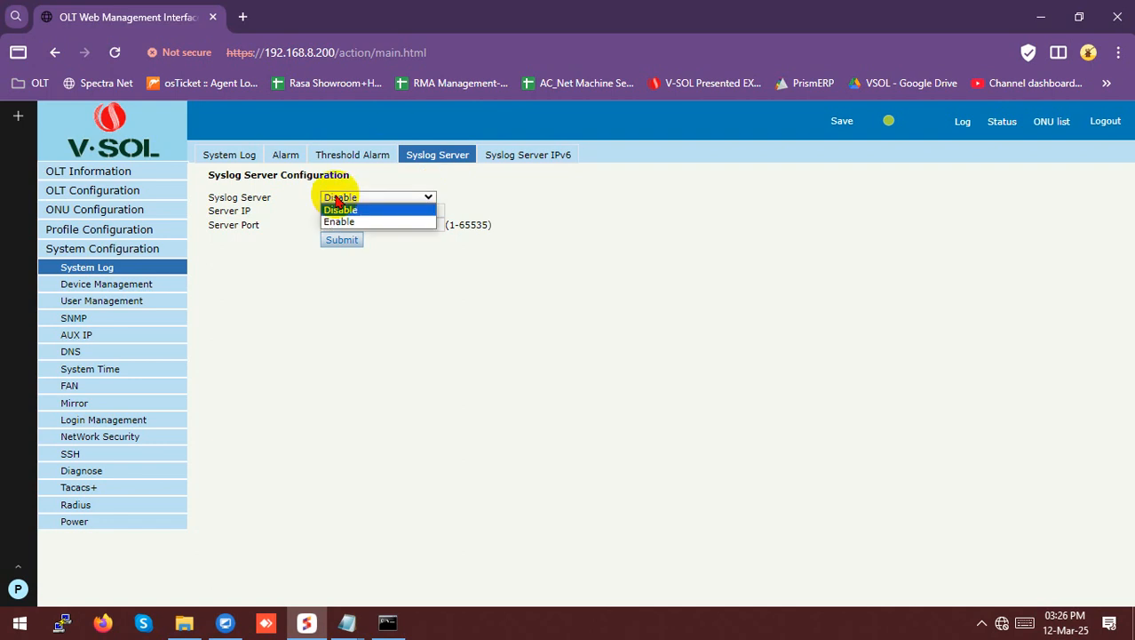
pyautogui.click(343, 222)
pyautogui.doubleClick(368, 212)
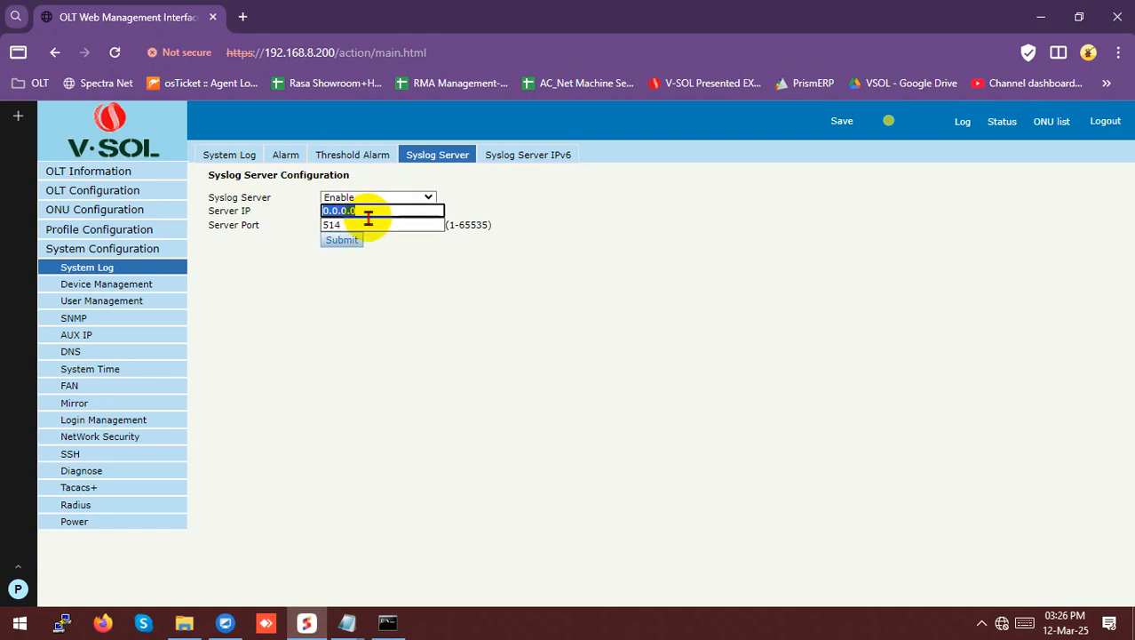
pyautogui.press('Tab')
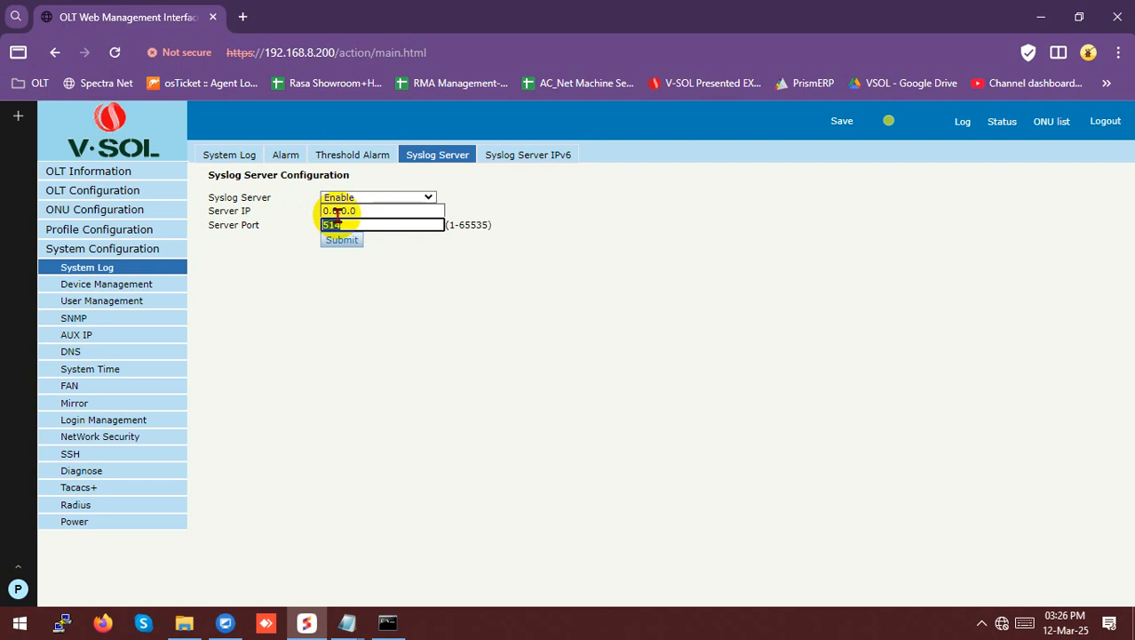
pyautogui.click(367, 228)
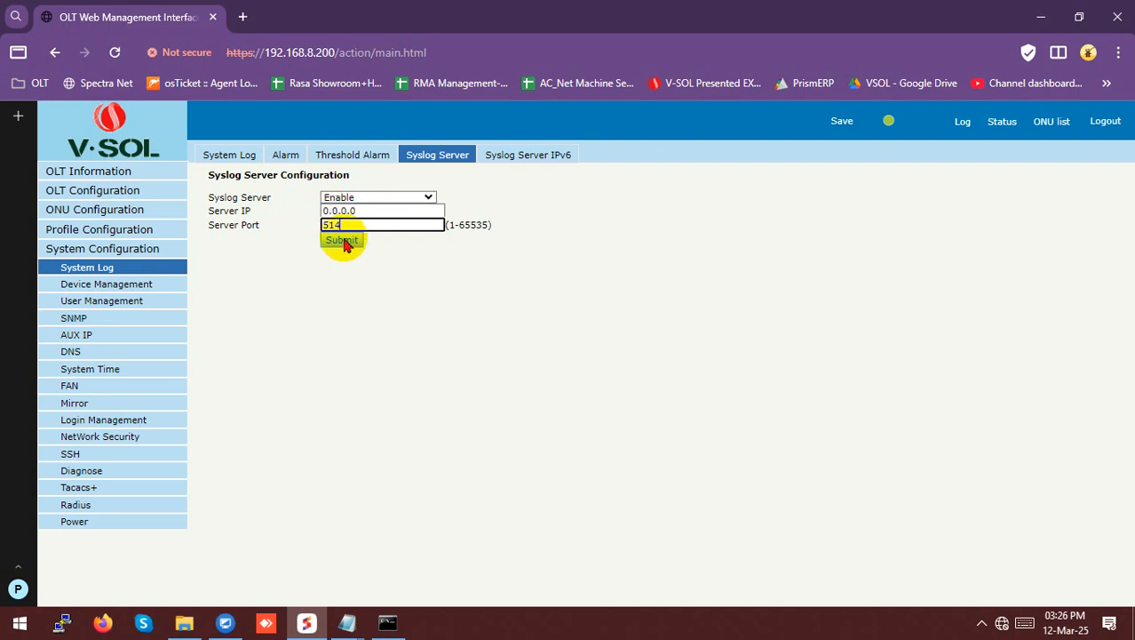
pyautogui.click(348, 245)
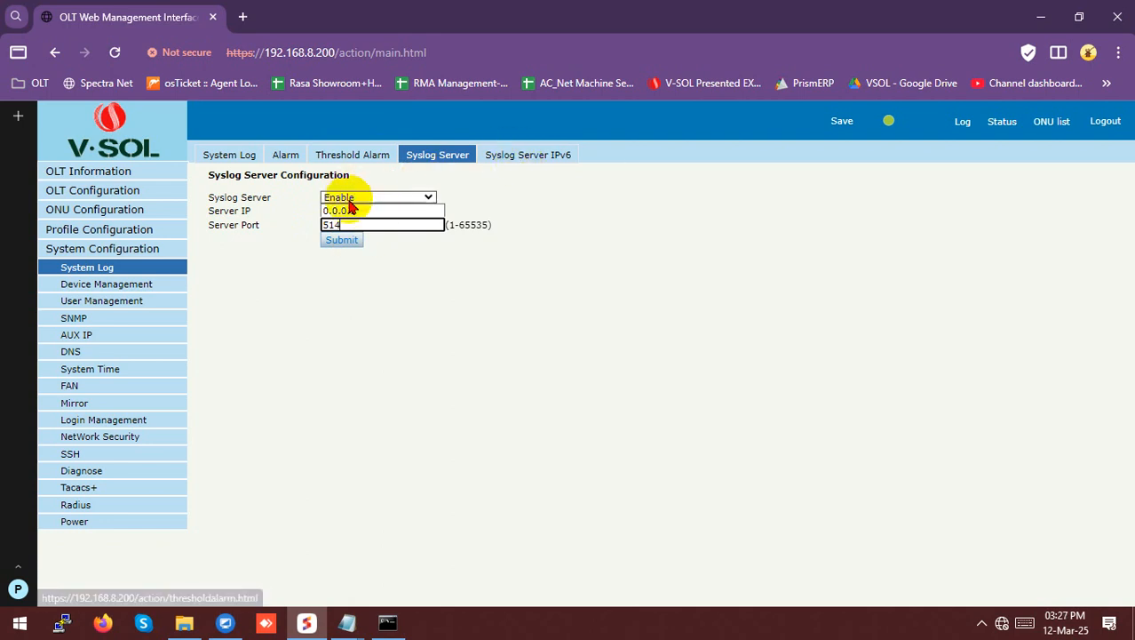
pyautogui.click(498, 157)
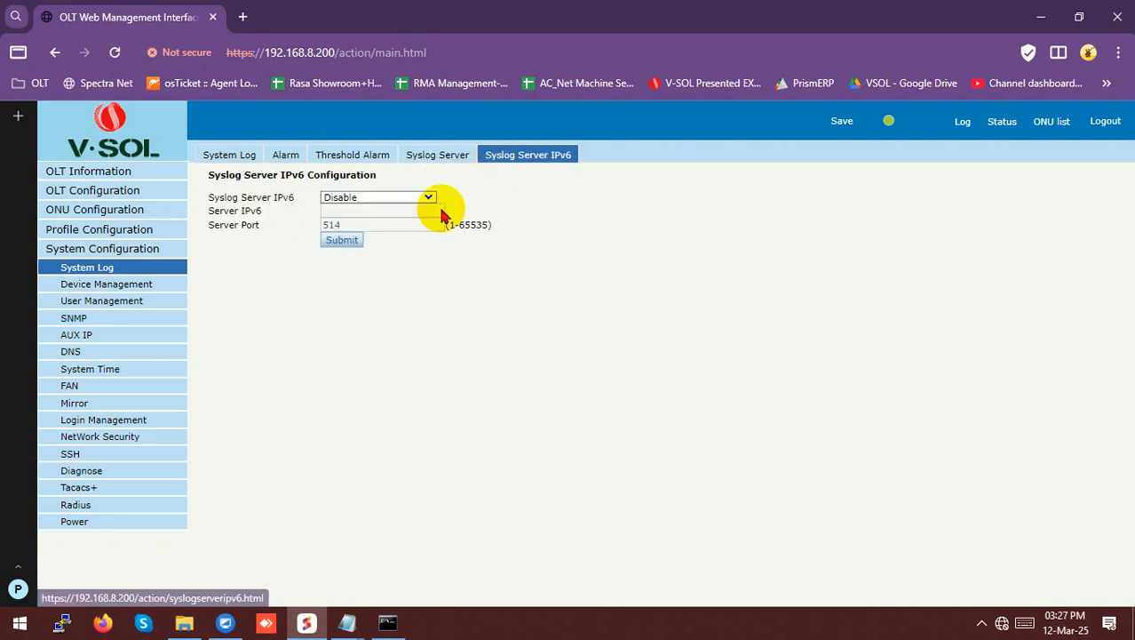
# Step: Go to Device Management's Device Reboot tab and read the reboot explanation
pyautogui.click(116, 293)
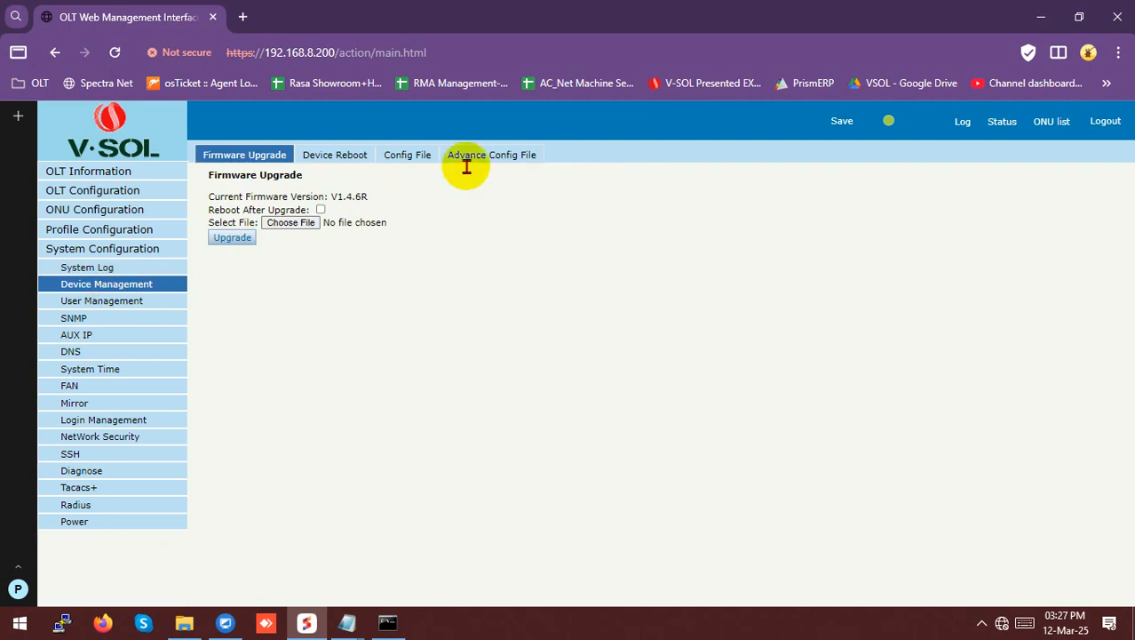
pyautogui.click(322, 160)
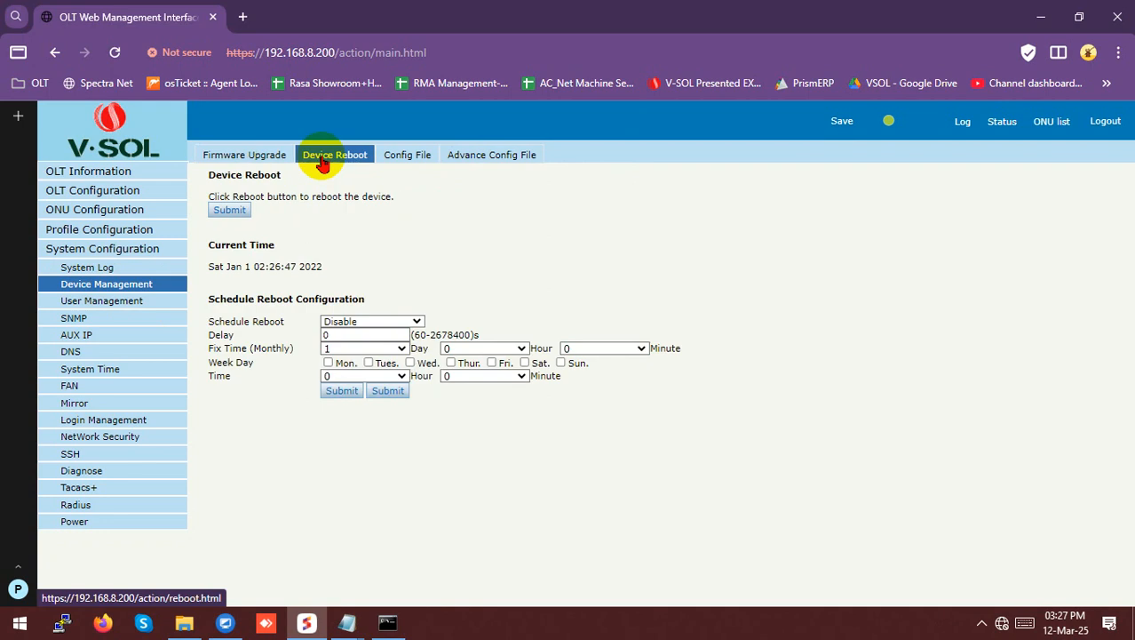
pyautogui.moveTo(238, 192); pyautogui.dragTo(268, 196)
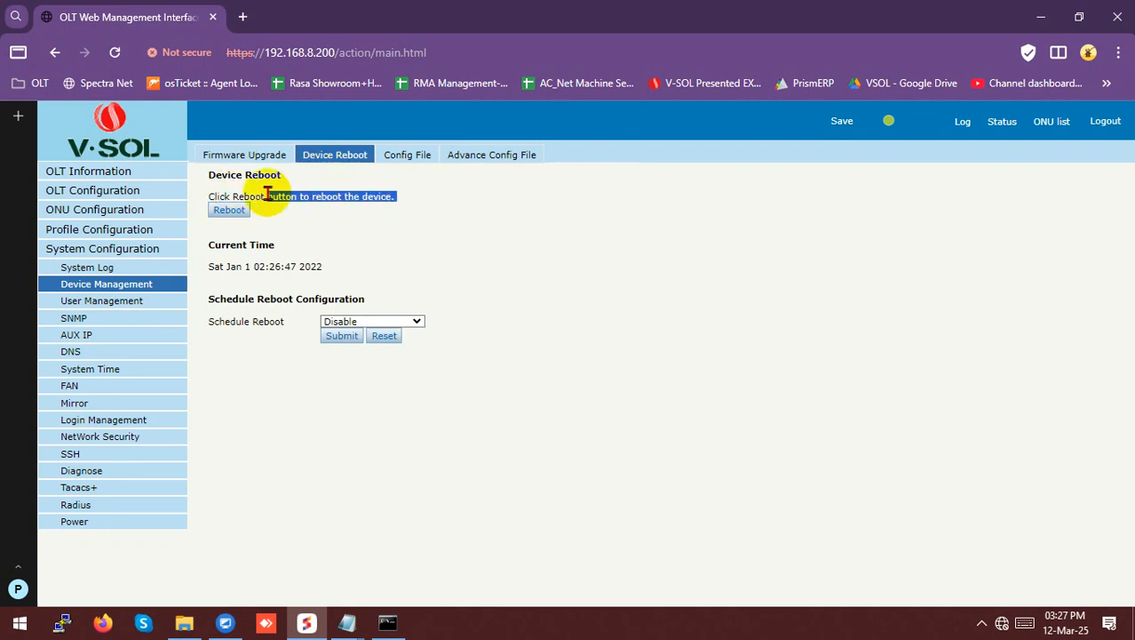
# Step: Cycle Schedule Reboot through Delay and Fix-Time (Monthly, day 1), ending on Week-Day
pyautogui.click(364, 322)
pyautogui.click(351, 346)
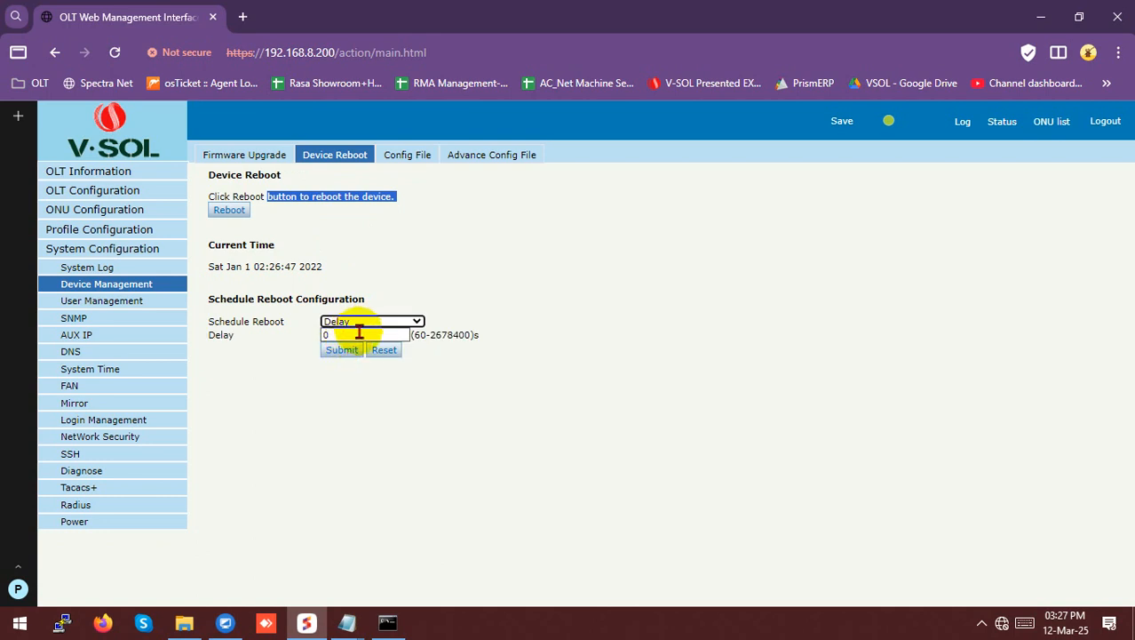
pyautogui.click(361, 324)
pyautogui.click(337, 349)
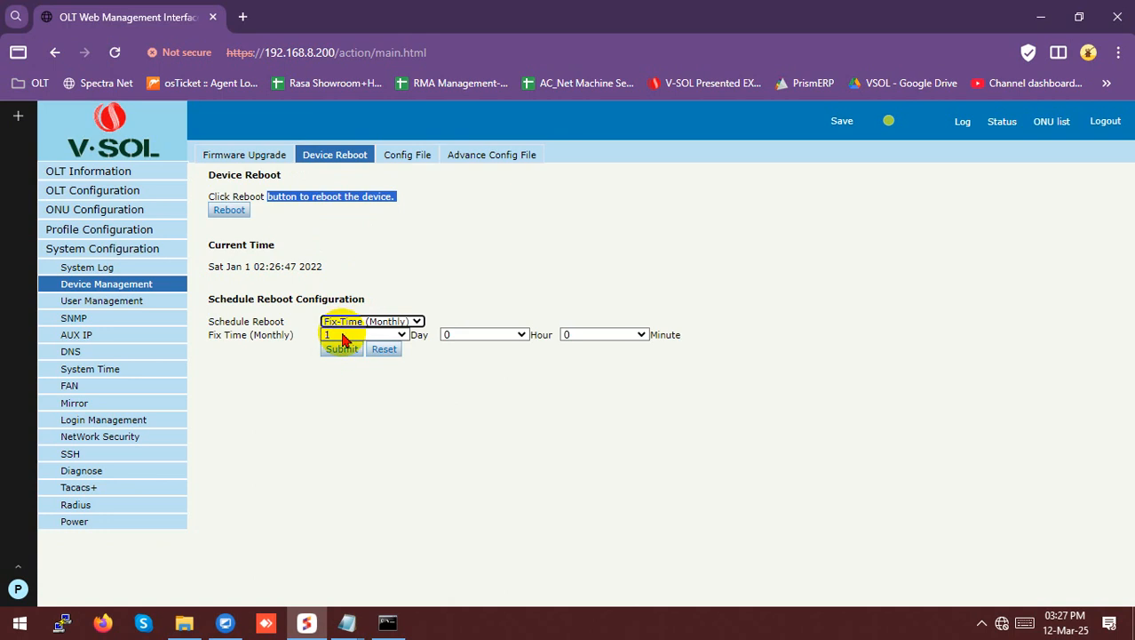
pyautogui.click(344, 337)
pyautogui.click(352, 337)
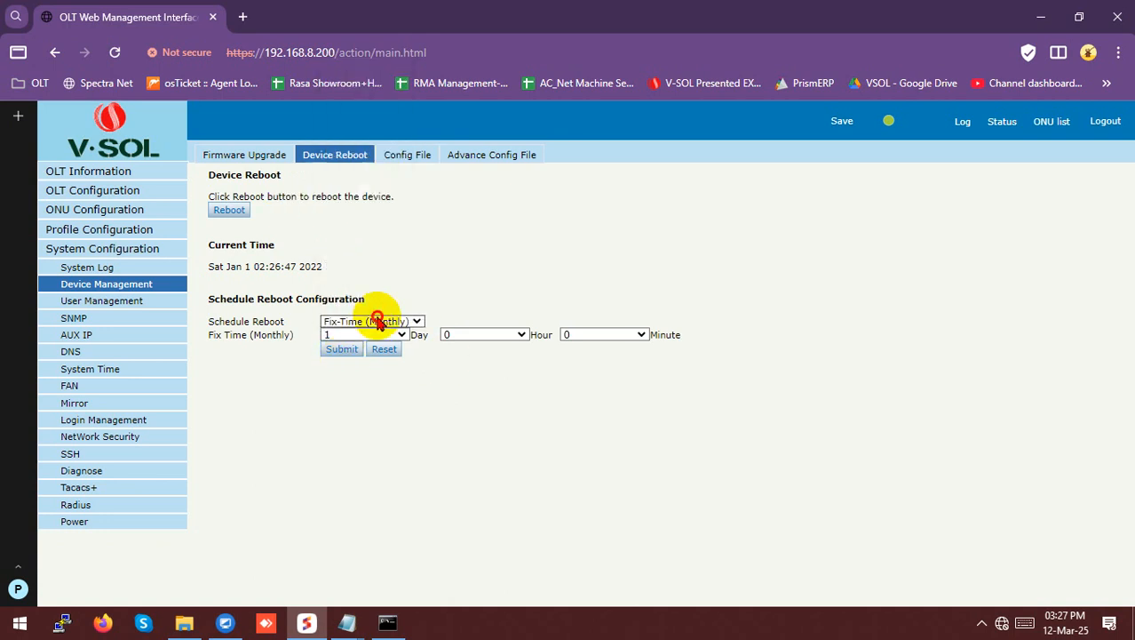
pyautogui.click(376, 321)
pyautogui.click(343, 375)
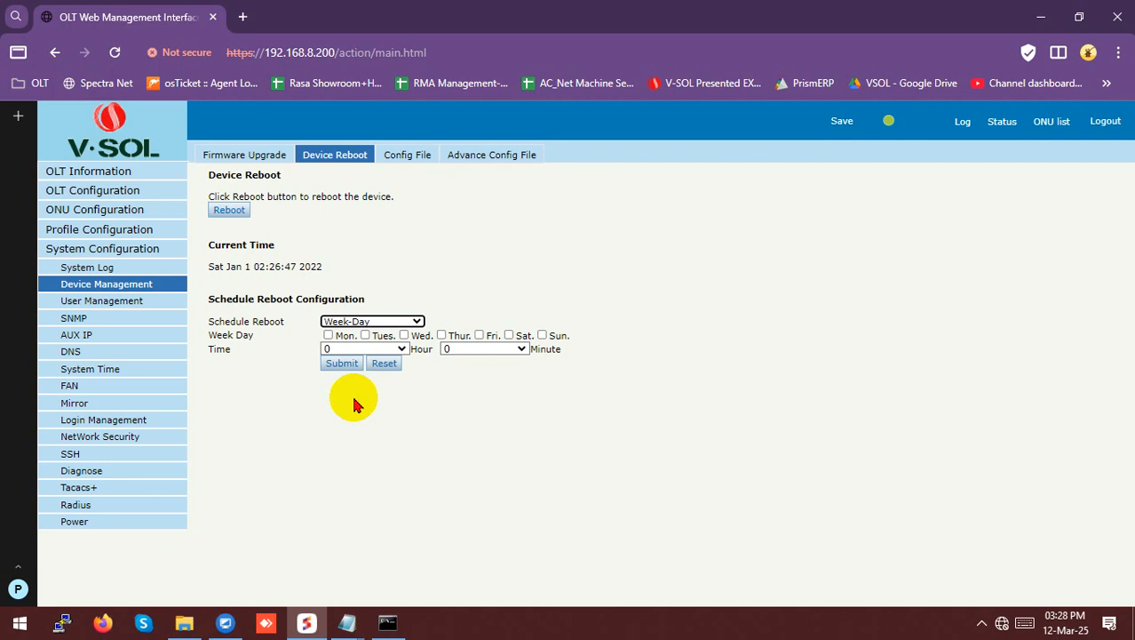
pyautogui.click(413, 157)
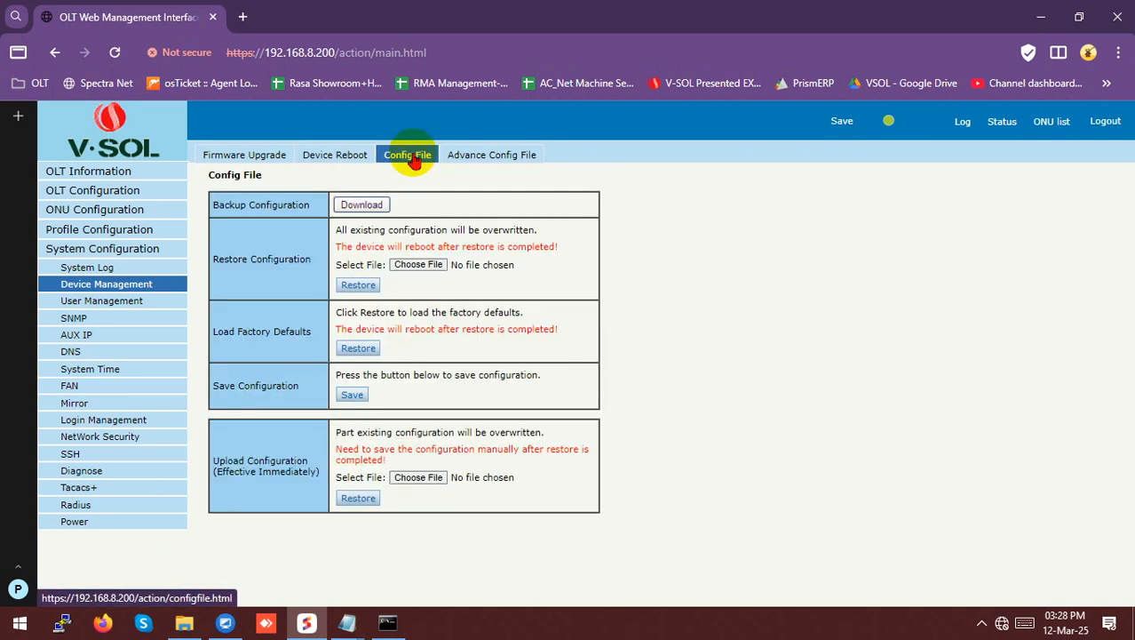
# Step: Review the Backup Configuration and Restore rows on the Config File page
pyautogui.tripleClick(271, 207)
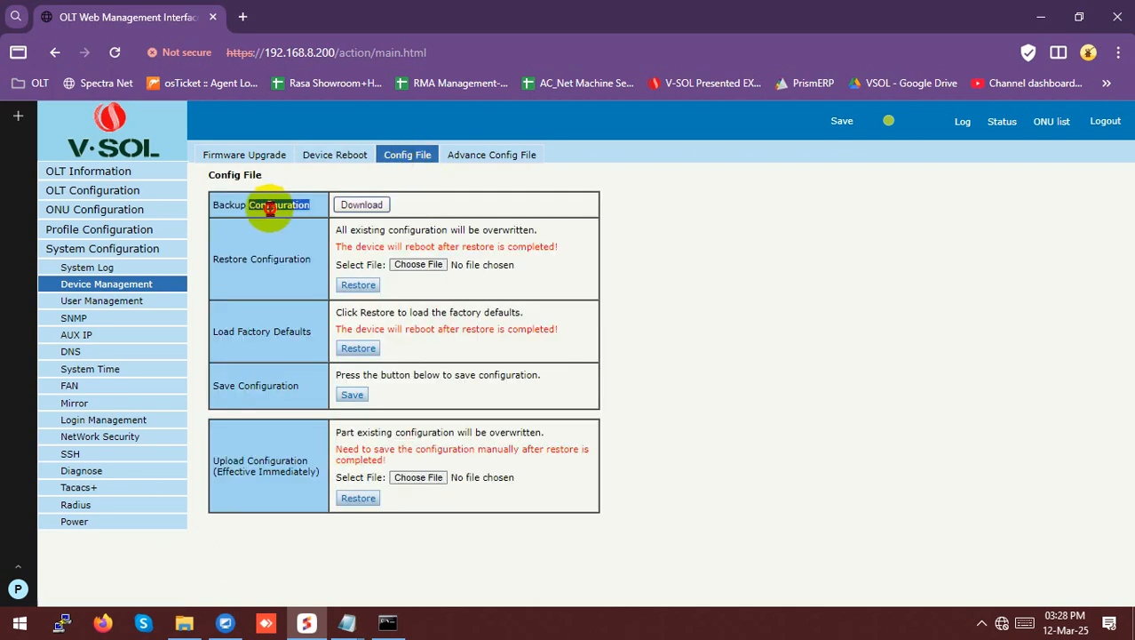
pyautogui.click(246, 256)
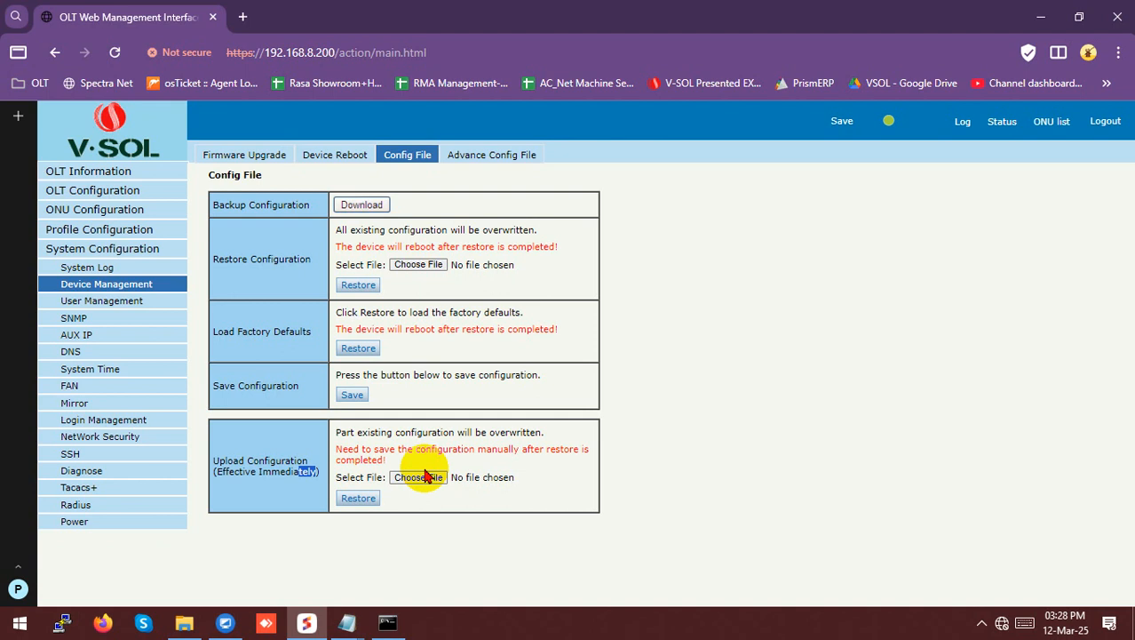
pyautogui.click(523, 152)
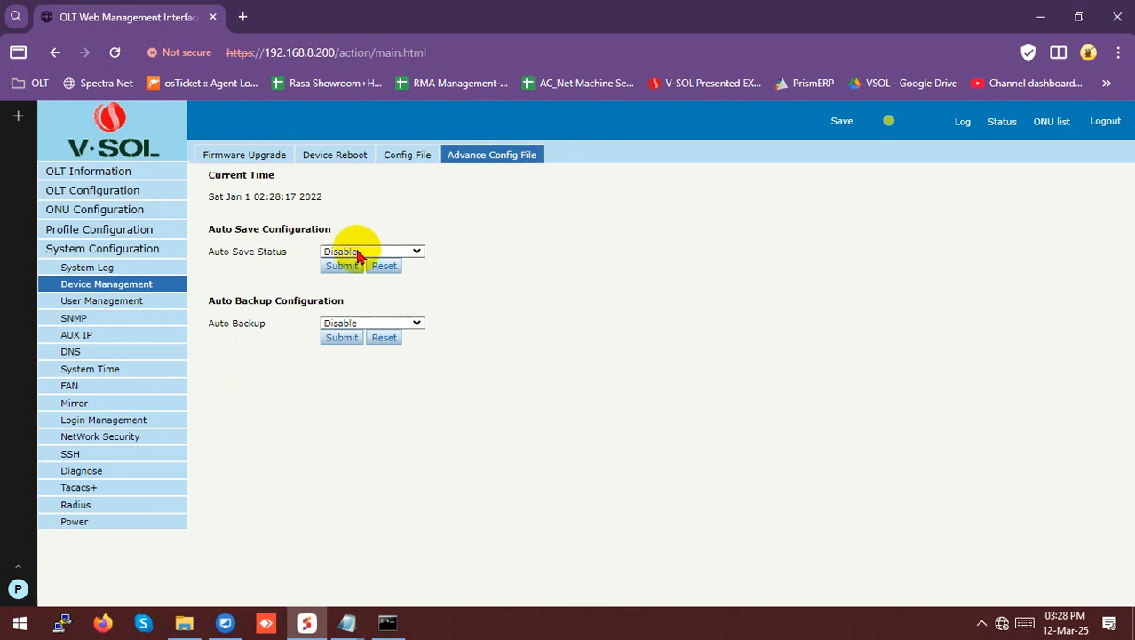
# Step: Try Auto Save status Timeout, then reload Advance Config File to discard the change
pyautogui.moveTo(233, 226); pyautogui.dragTo(305, 231)
pyautogui.click(330, 232)
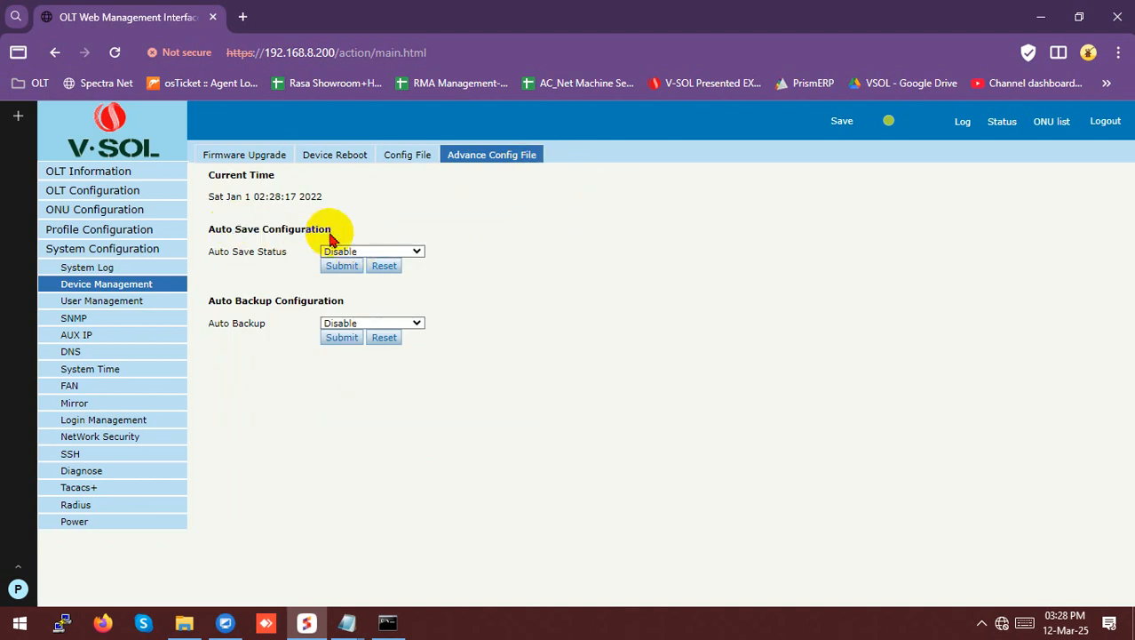
pyautogui.click(350, 250)
pyautogui.click(342, 269)
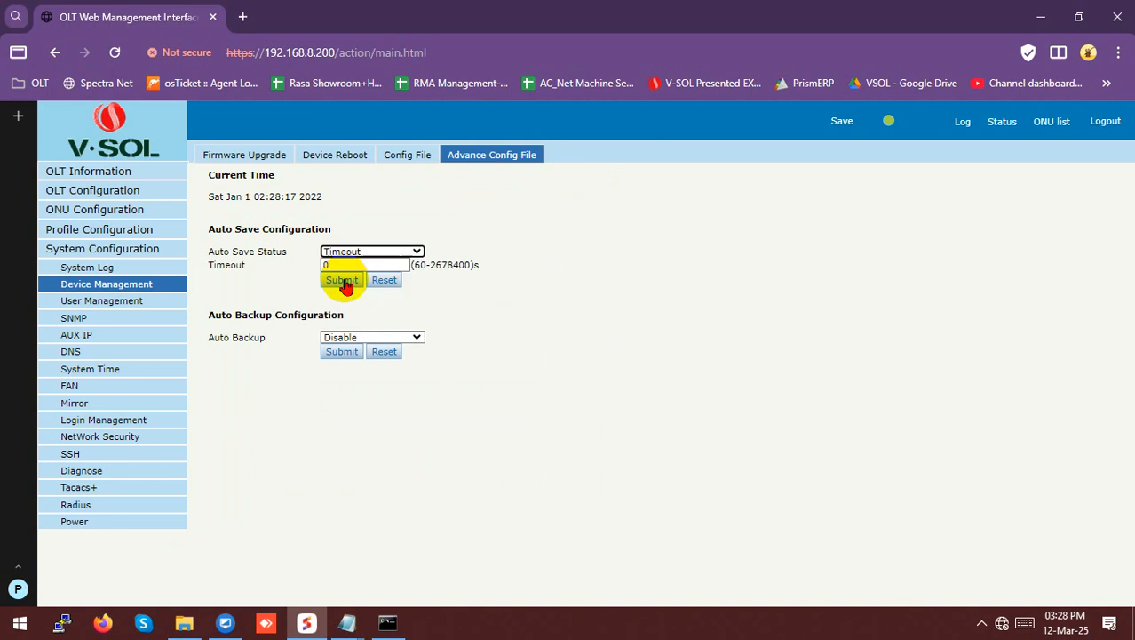
pyautogui.moveTo(338, 264); pyautogui.dragTo(286, 269)
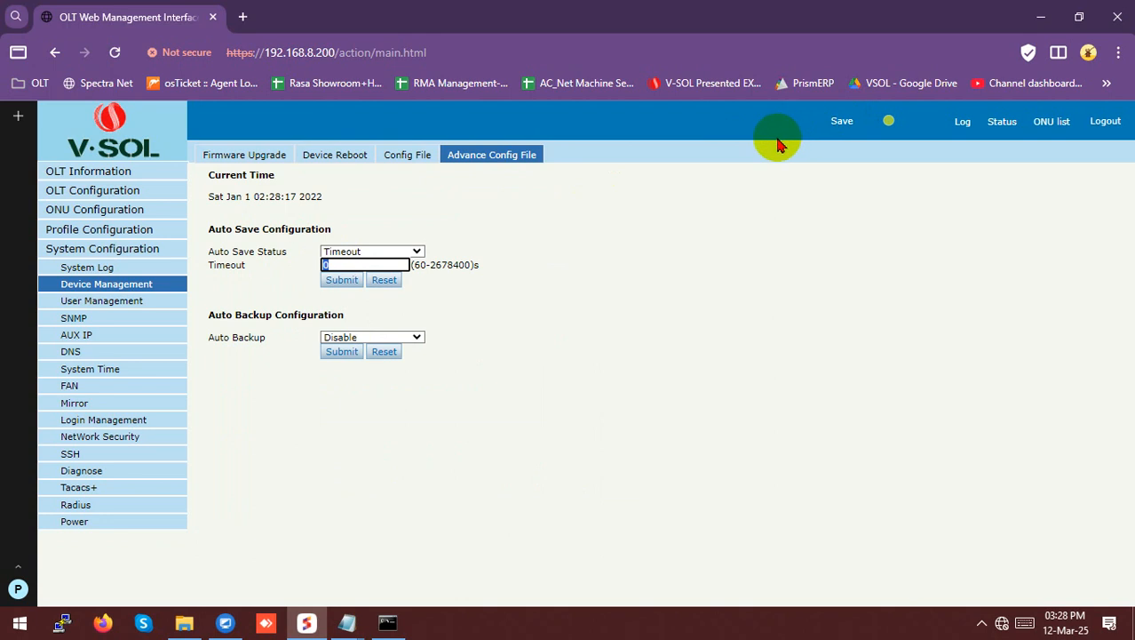
pyautogui.click(494, 158)
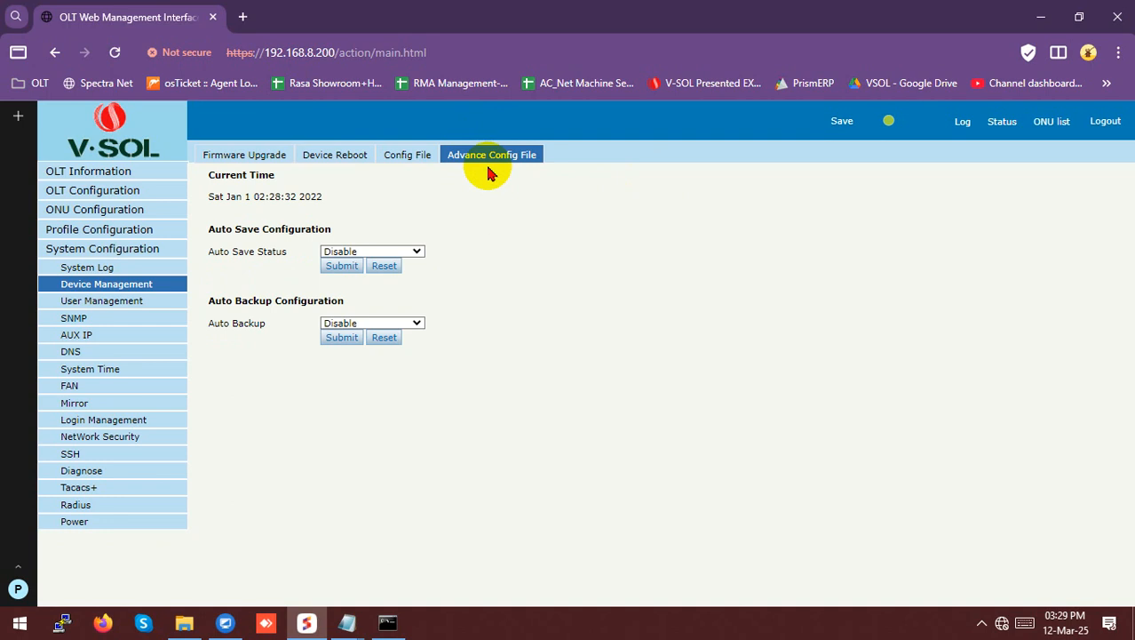
# Step: Set Auto Backup to Week-Day and select the Tftp Server IP field
pyautogui.click(418, 324)
pyautogui.click(390, 369)
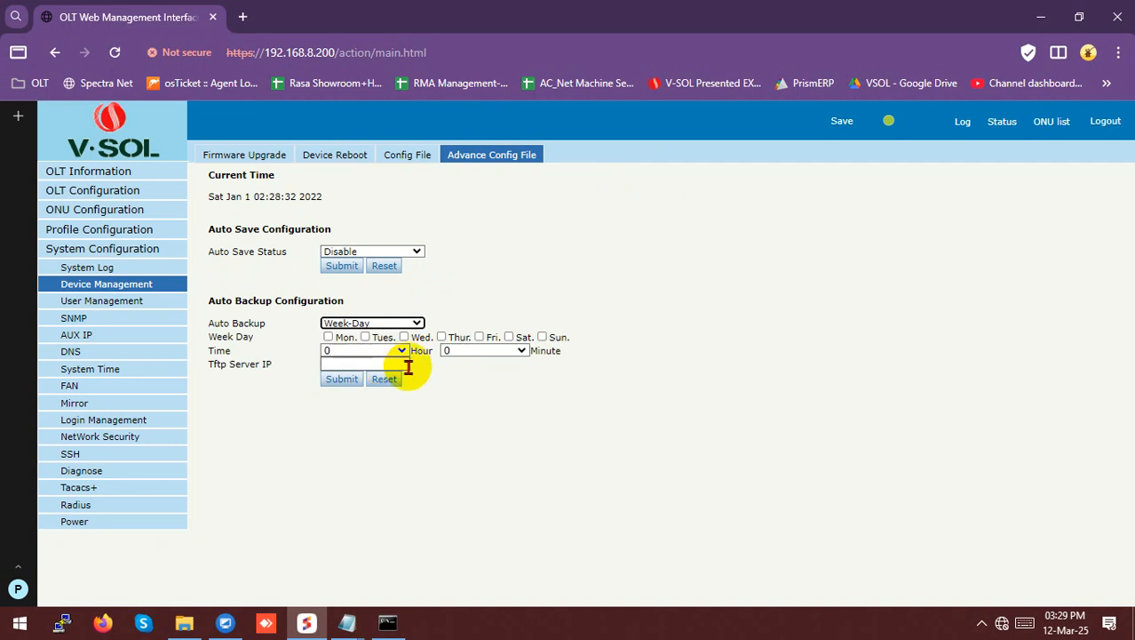
pyautogui.click(376, 364)
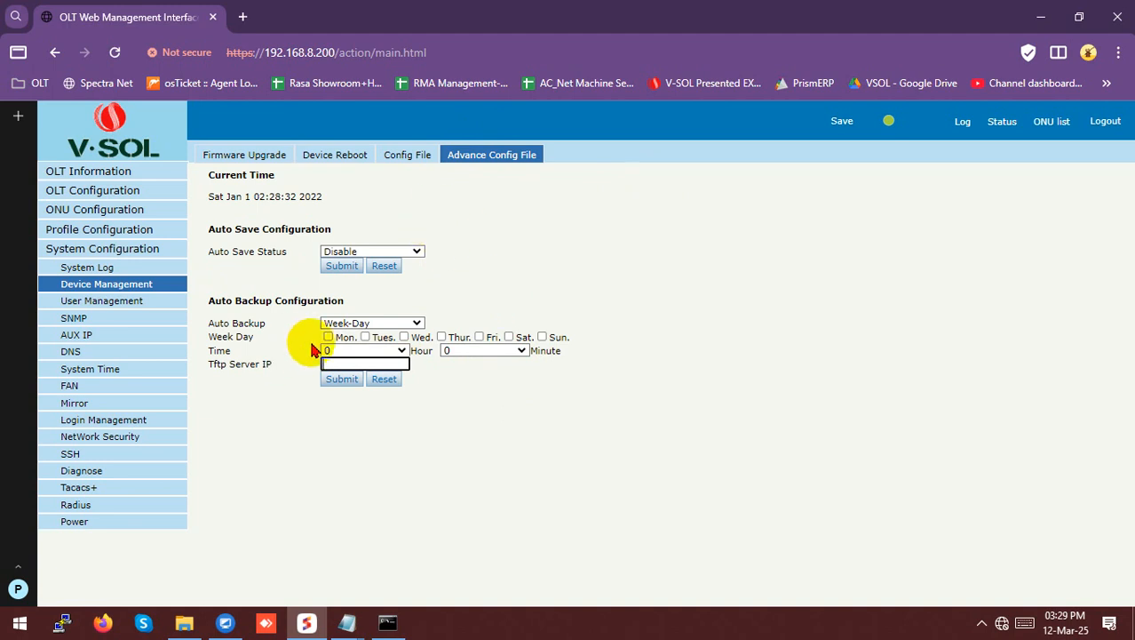
pyautogui.click(147, 300)
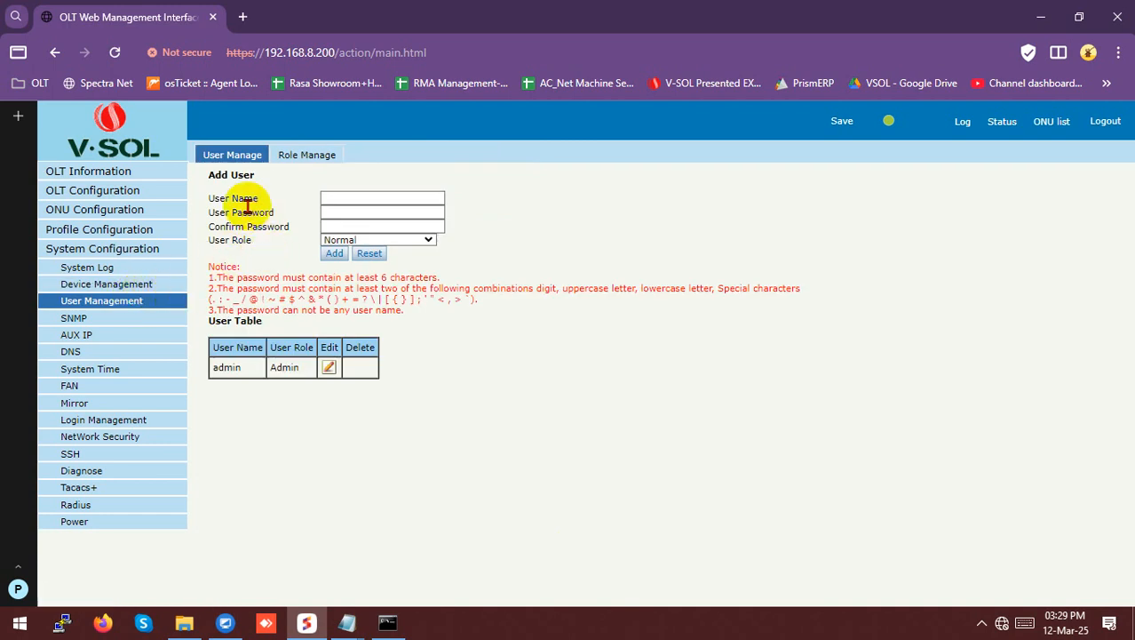
# Step: Check the available user roles, then tick Write for ONU Configuration in Role Manage
pyautogui.click(339, 240)
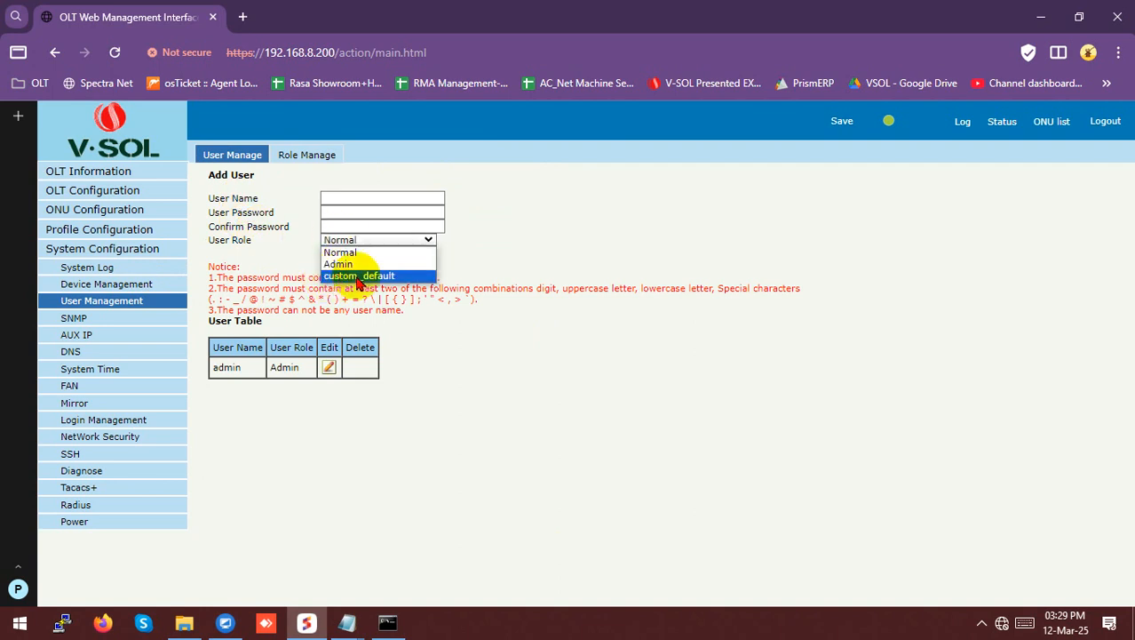
pyautogui.click(307, 155)
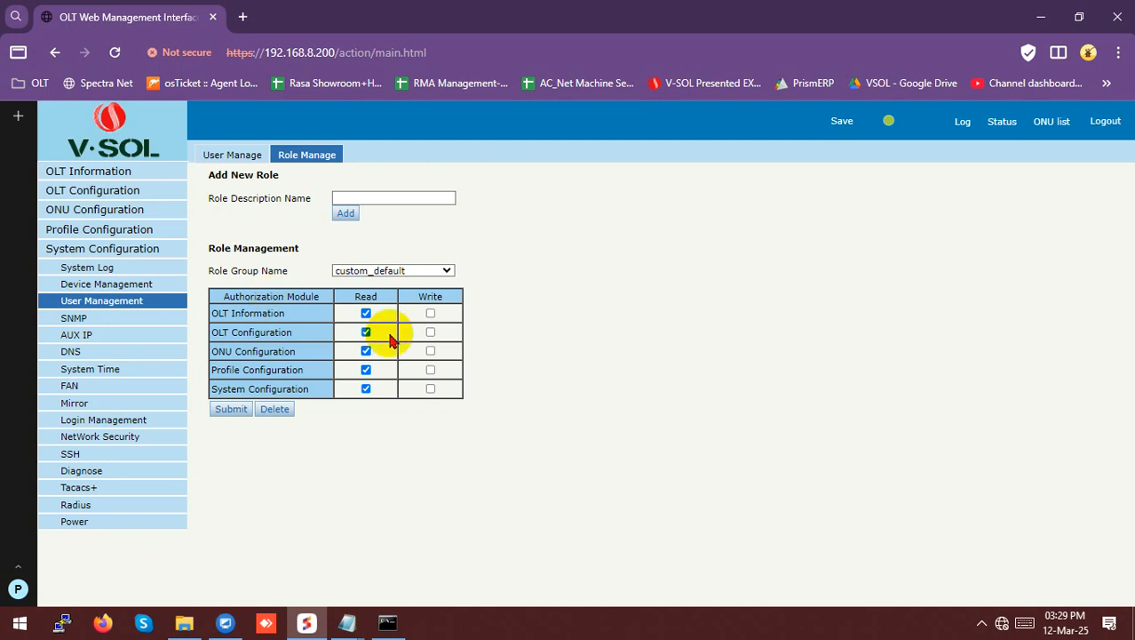
pyautogui.click(429, 353)
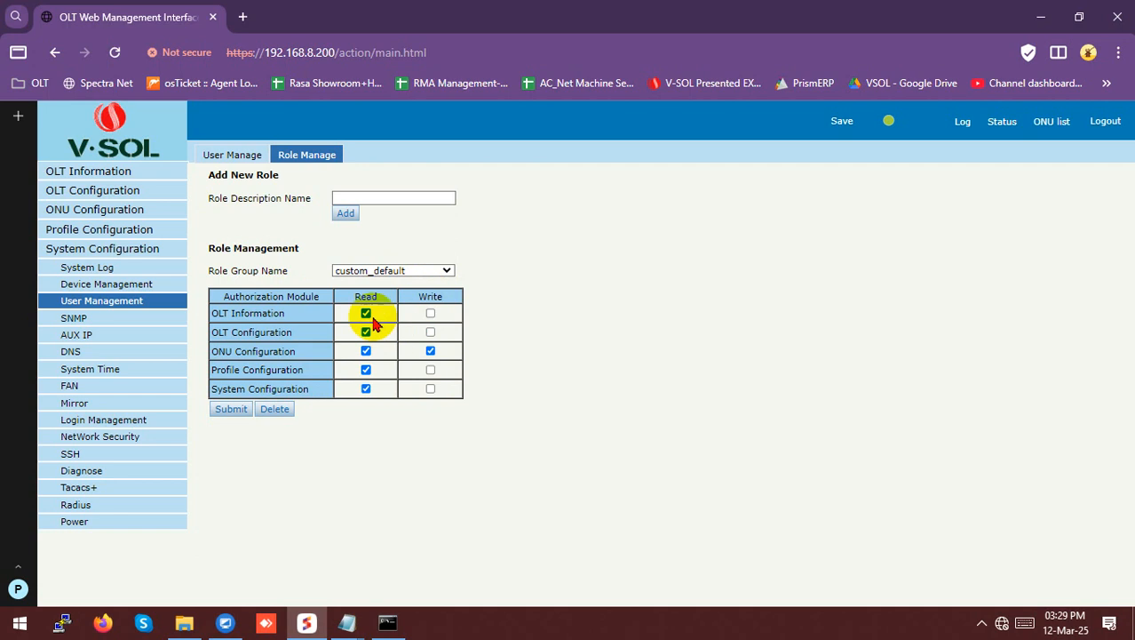
pyautogui.click(430, 351)
pyautogui.tripleClick(264, 353)
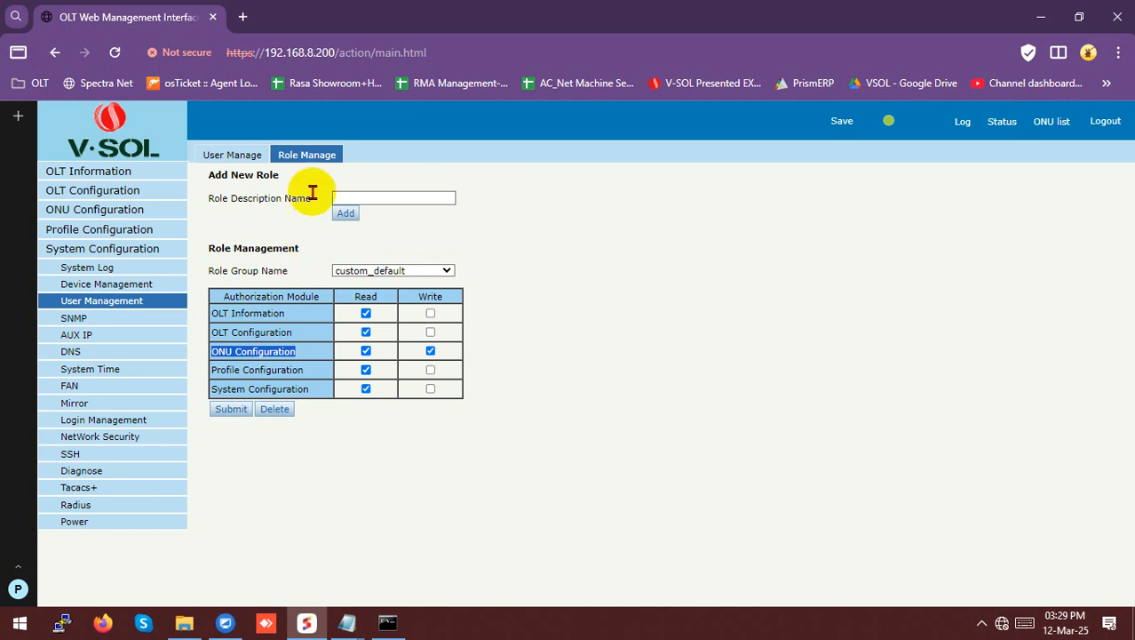
pyautogui.click(236, 154)
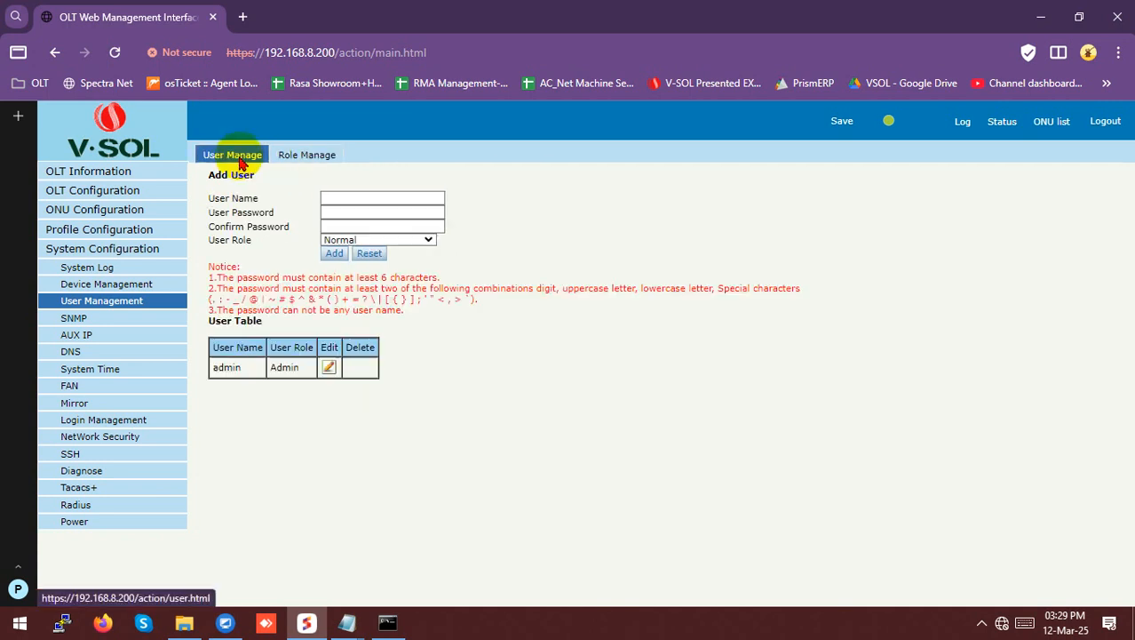
# Step: Review the SNMPV1/V2 community and trap settings, then view the disabled Remote Server settings
pyautogui.click(74, 315)
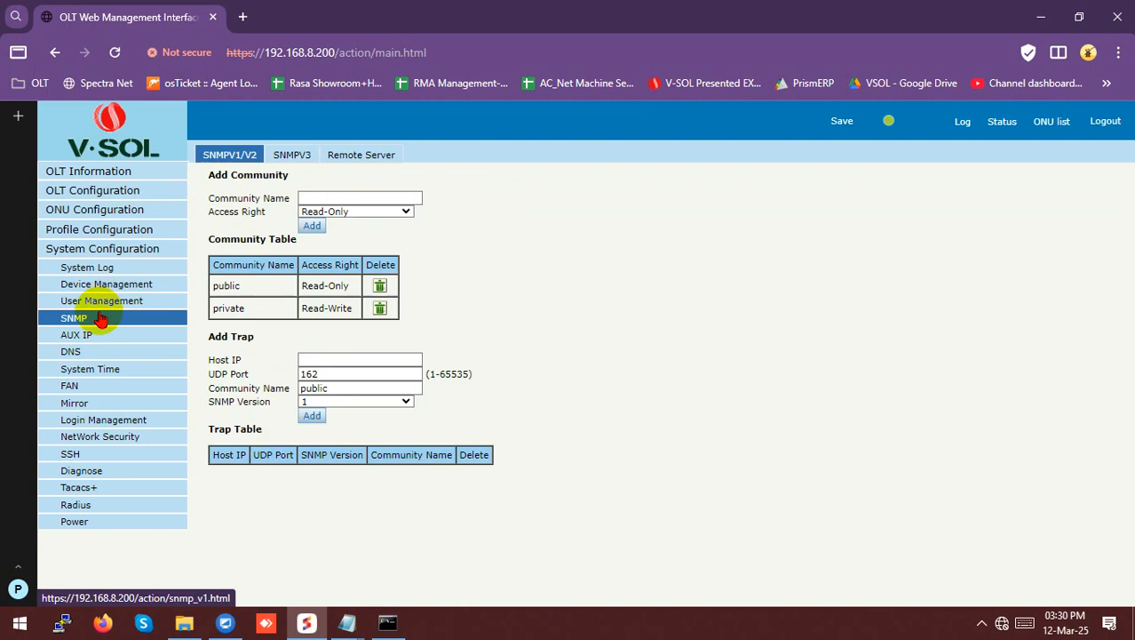
pyautogui.click(229, 153)
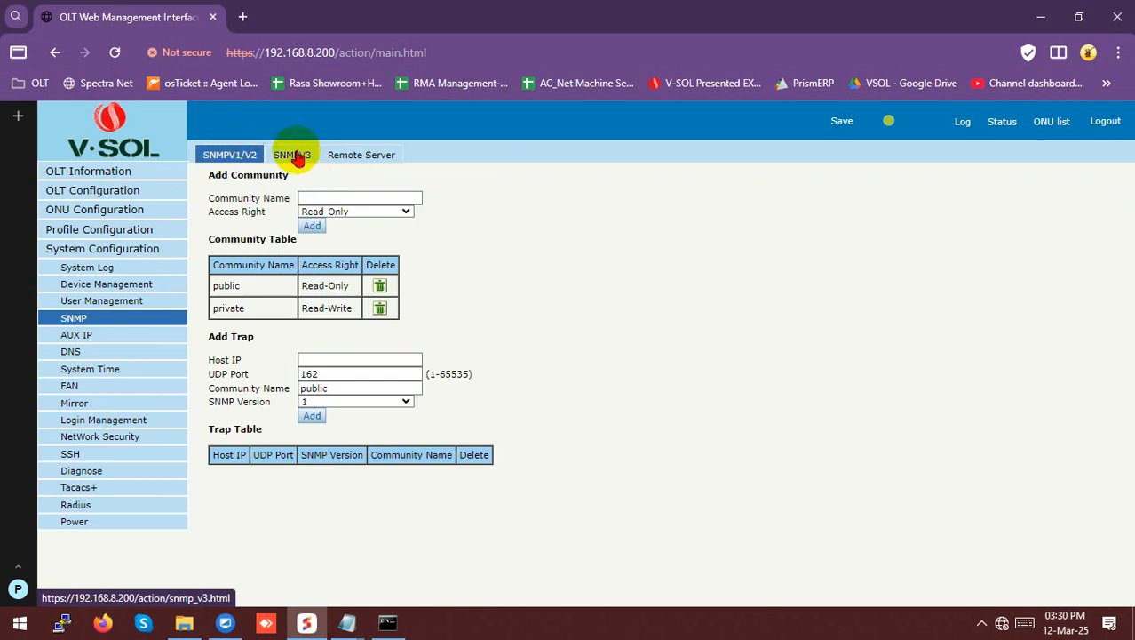
pyautogui.click(362, 155)
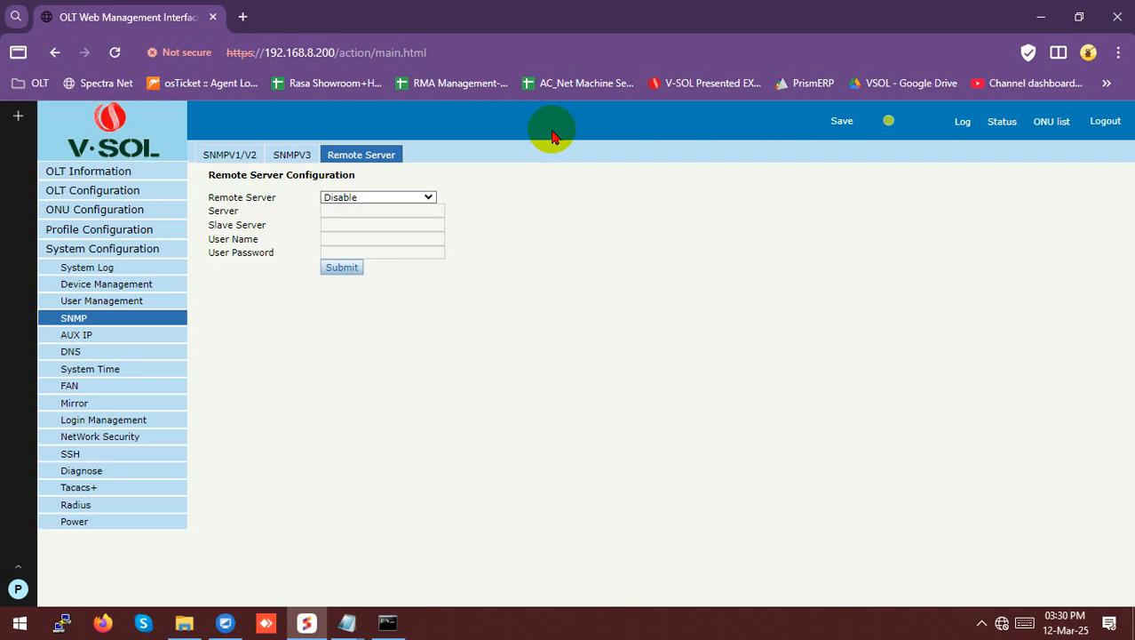
# Step: Review the AUX IP address, subnet mask, gateway and link-local IPv6 address
pyautogui.click(94, 336)
pyautogui.moveTo(393, 197); pyautogui.dragTo(279, 211)
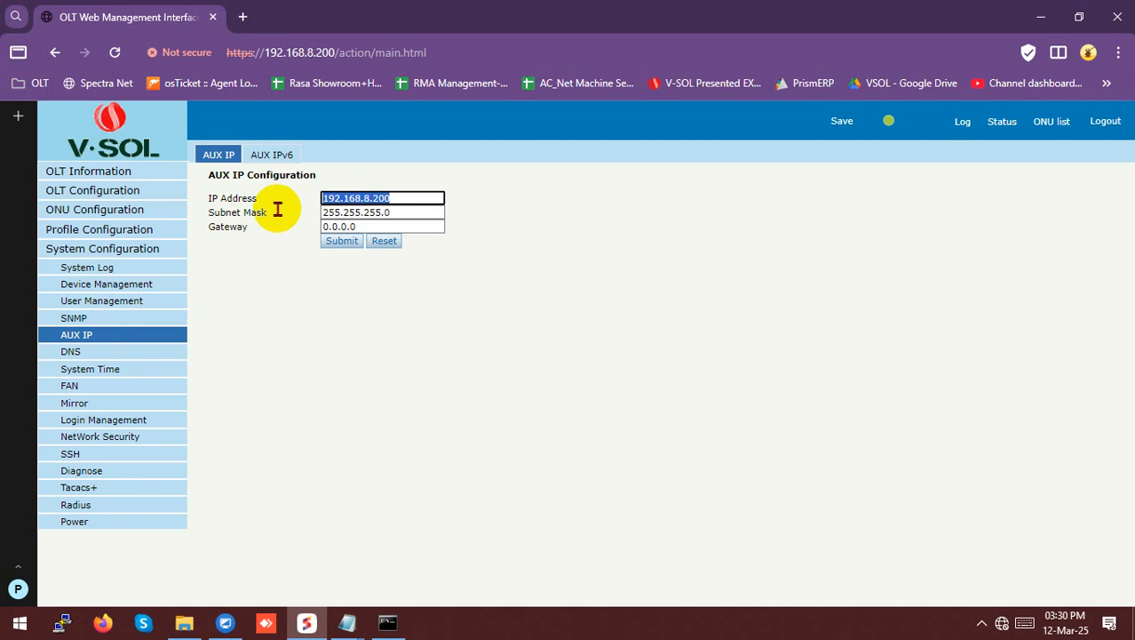
pyautogui.moveTo(405, 212); pyautogui.dragTo(304, 213)
pyautogui.moveTo(375, 227); pyautogui.dragTo(304, 224)
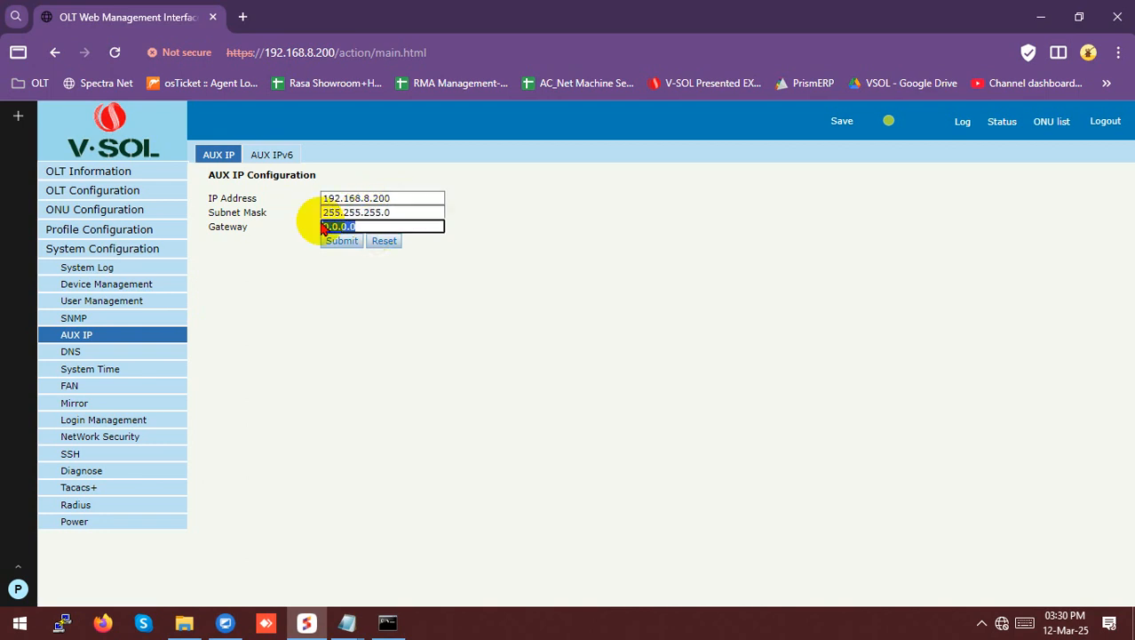
pyautogui.click(279, 157)
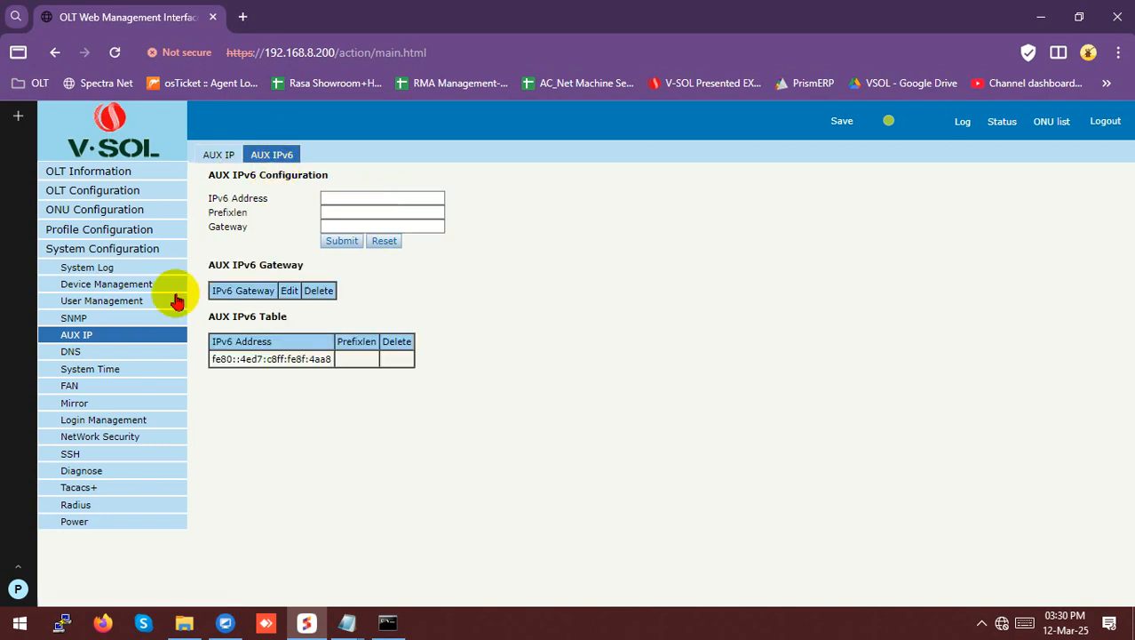
pyautogui.doubleClick(229, 359)
pyautogui.click(228, 359)
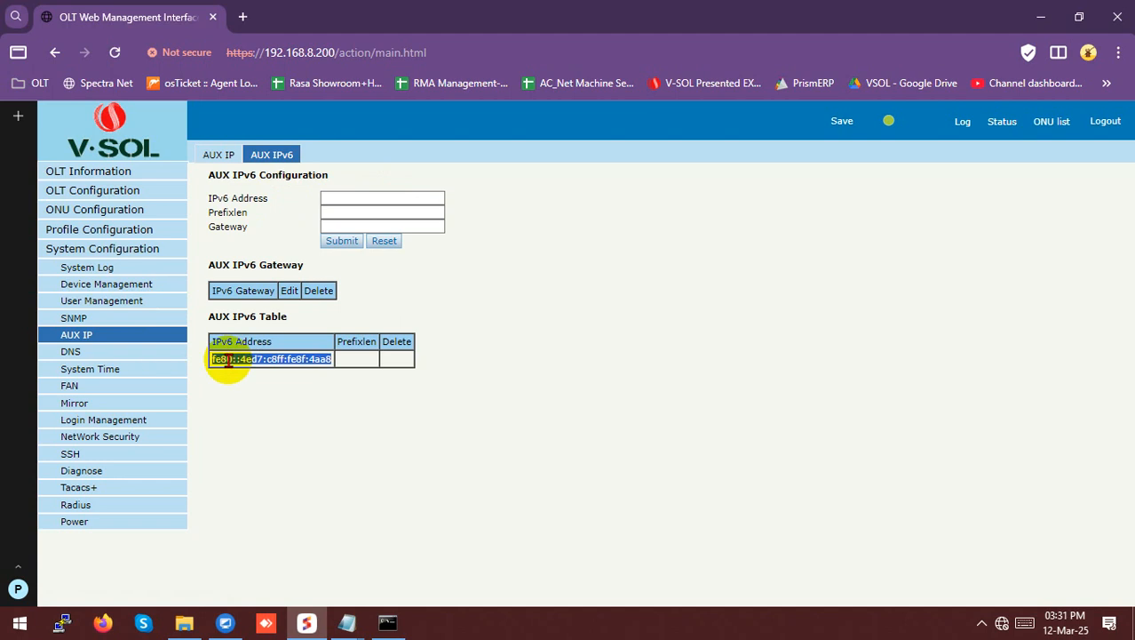
# Step: Inspect the empty Master DNS and Slave DNS fields on the IPv4 DNS page
pyautogui.click(57, 352)
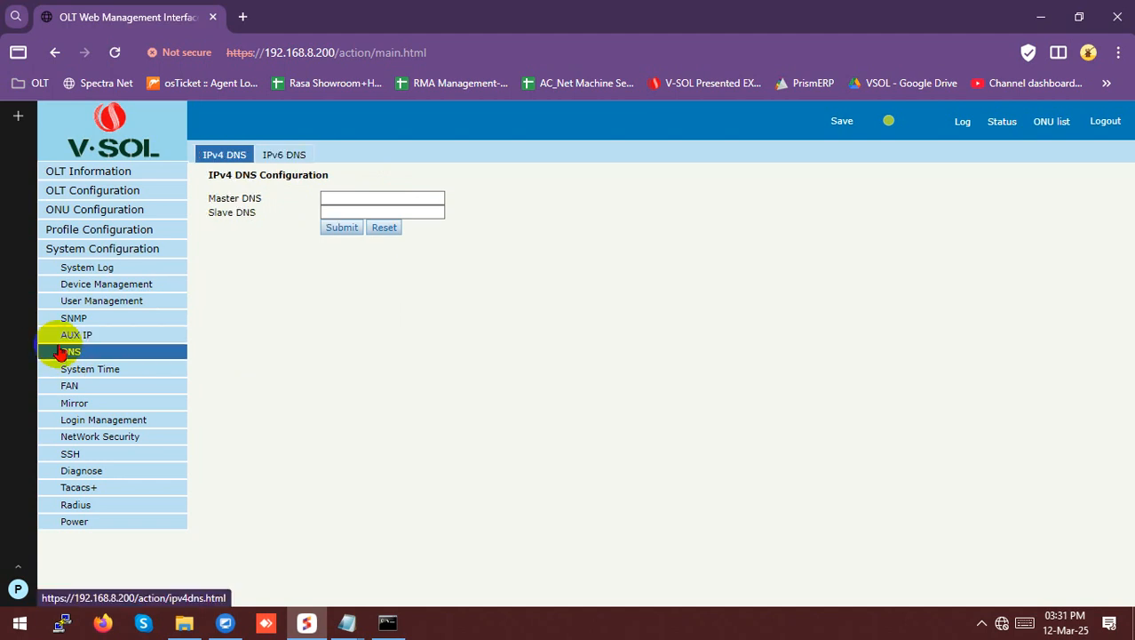
pyautogui.doubleClick(222, 210)
pyautogui.click(222, 208)
pyautogui.tripleClick(232, 197)
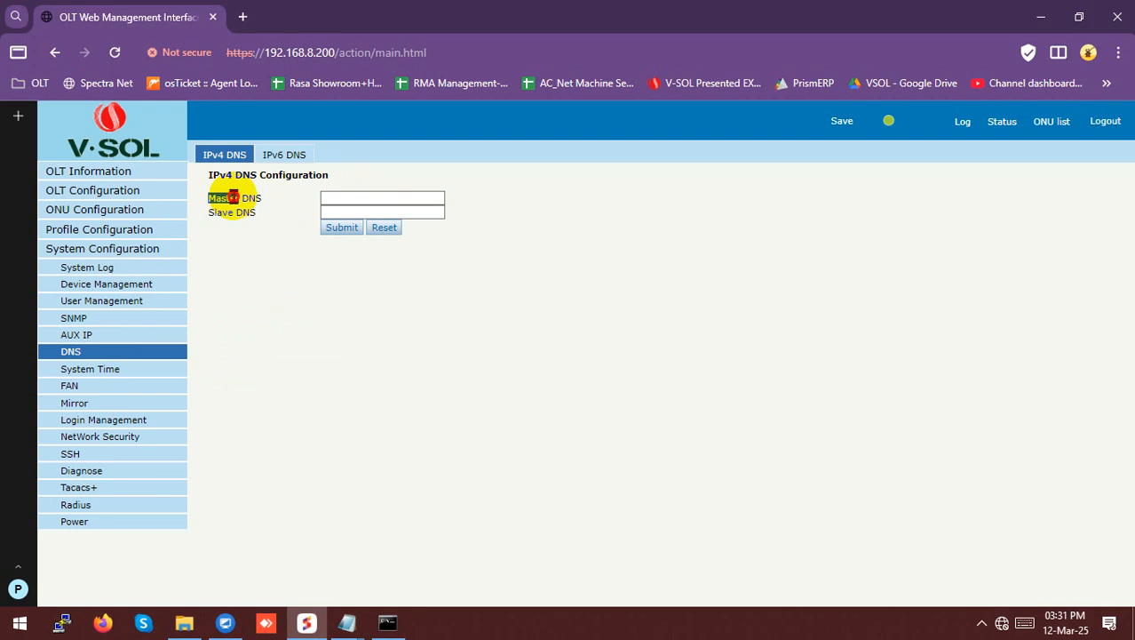
pyautogui.click(246, 214)
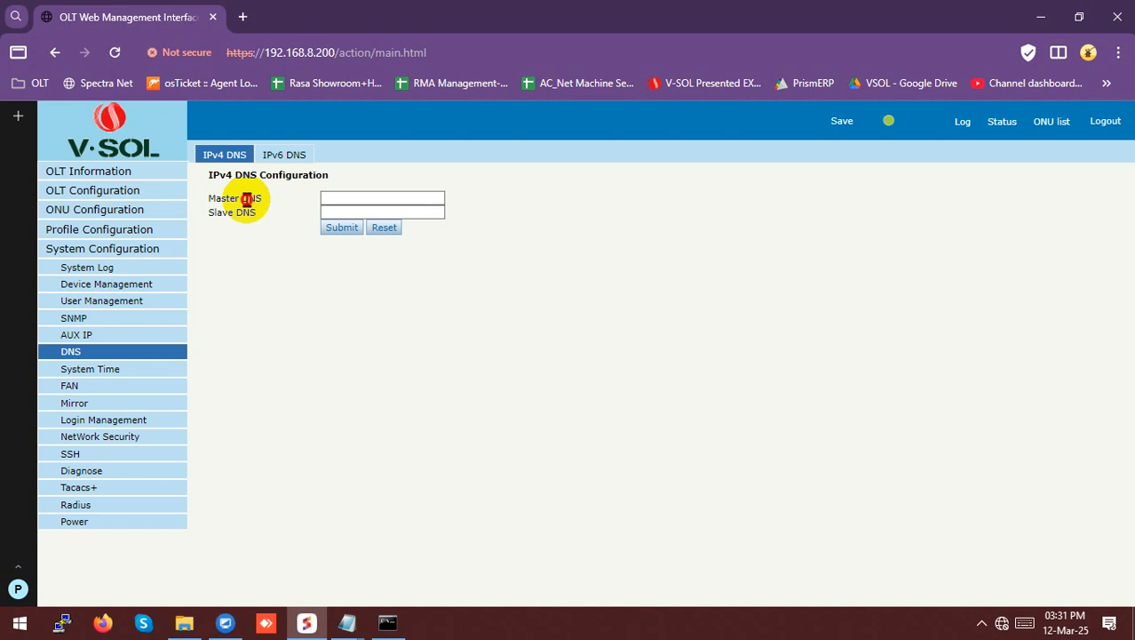
pyautogui.tripleClick(247, 199)
pyautogui.click(210, 214)
pyautogui.doubleClick(211, 214)
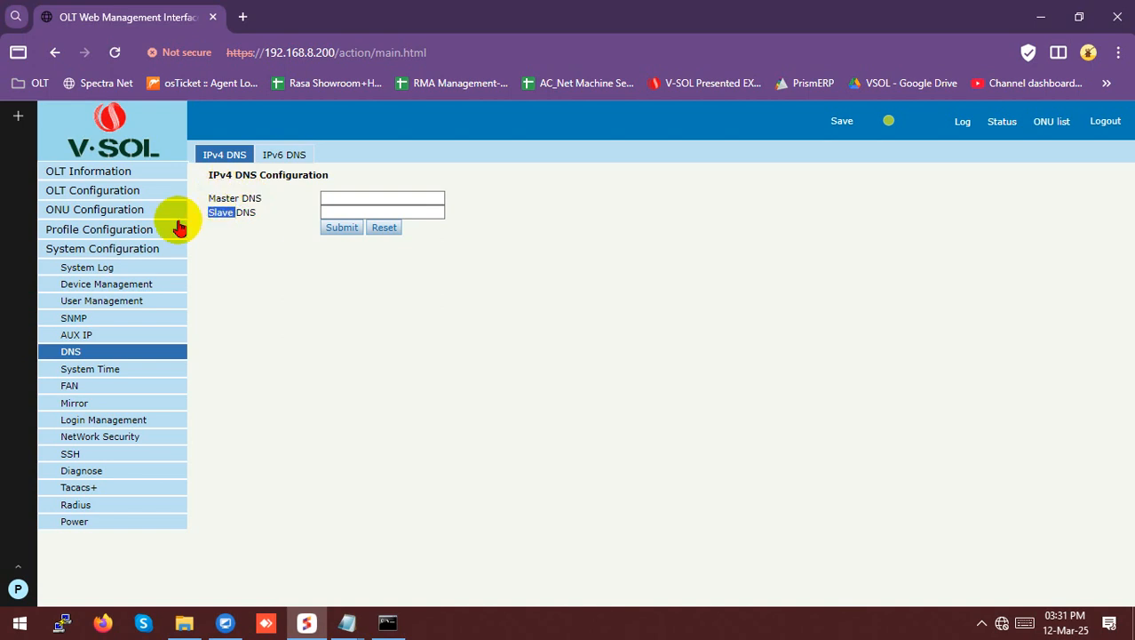
pyautogui.click(90, 367)
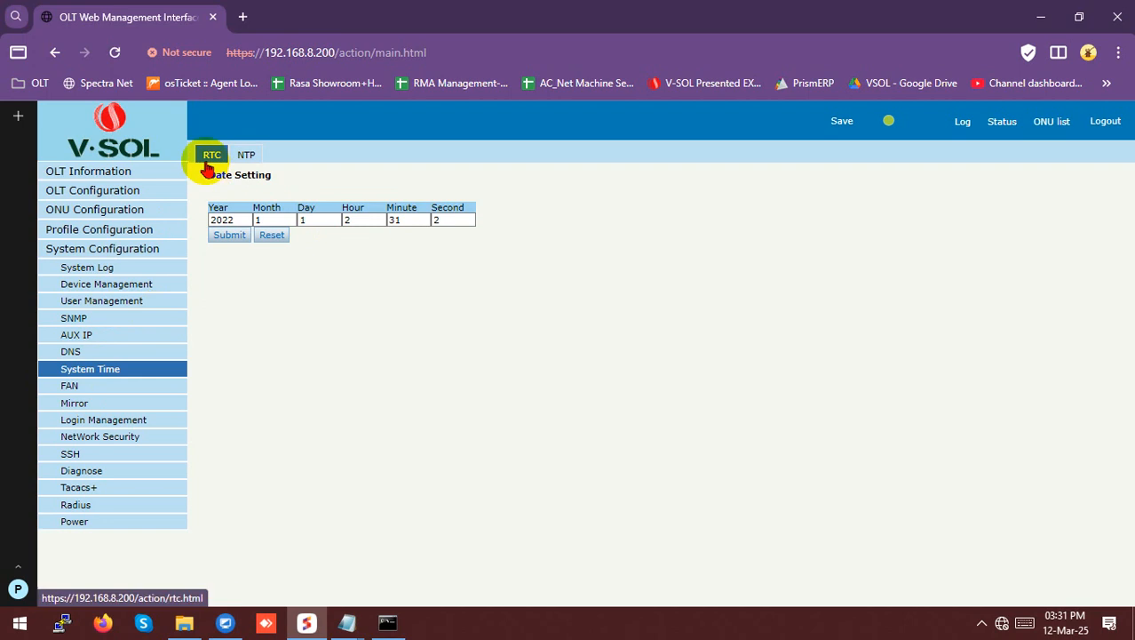
# Step: Check the system clock and the NTP synchronization setting
pyautogui.click(247, 220)
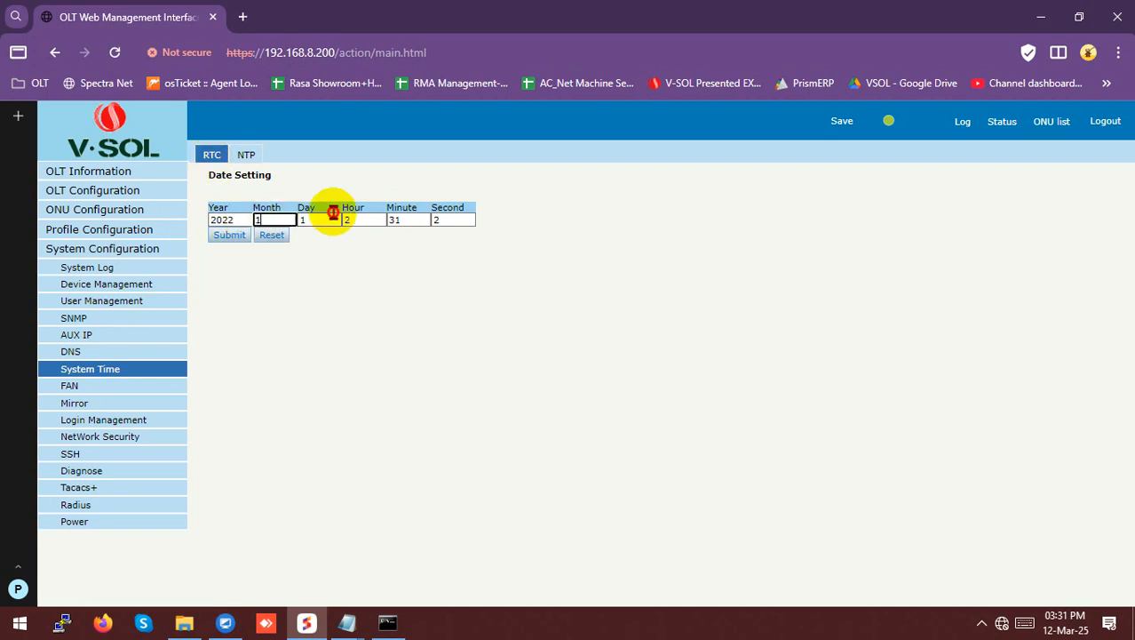
pyautogui.click(260, 155)
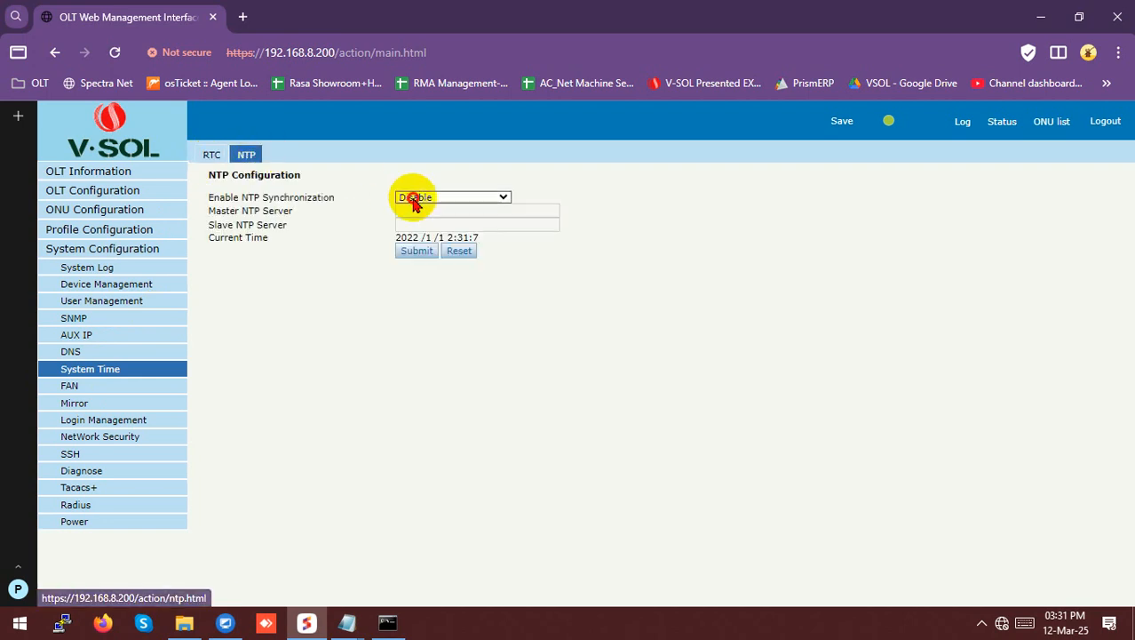
pyautogui.click(410, 196)
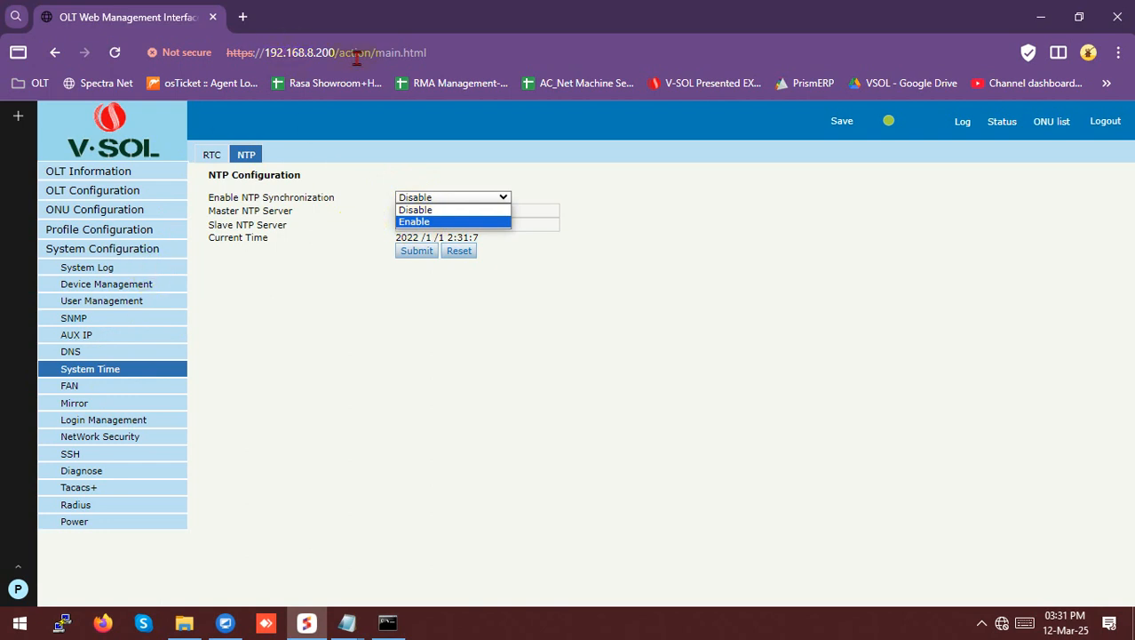
# Step: Enter 8.8.8.8 as the destination on the Ping diagnostics page
pyautogui.click(104, 470)
pyautogui.click(350, 203)
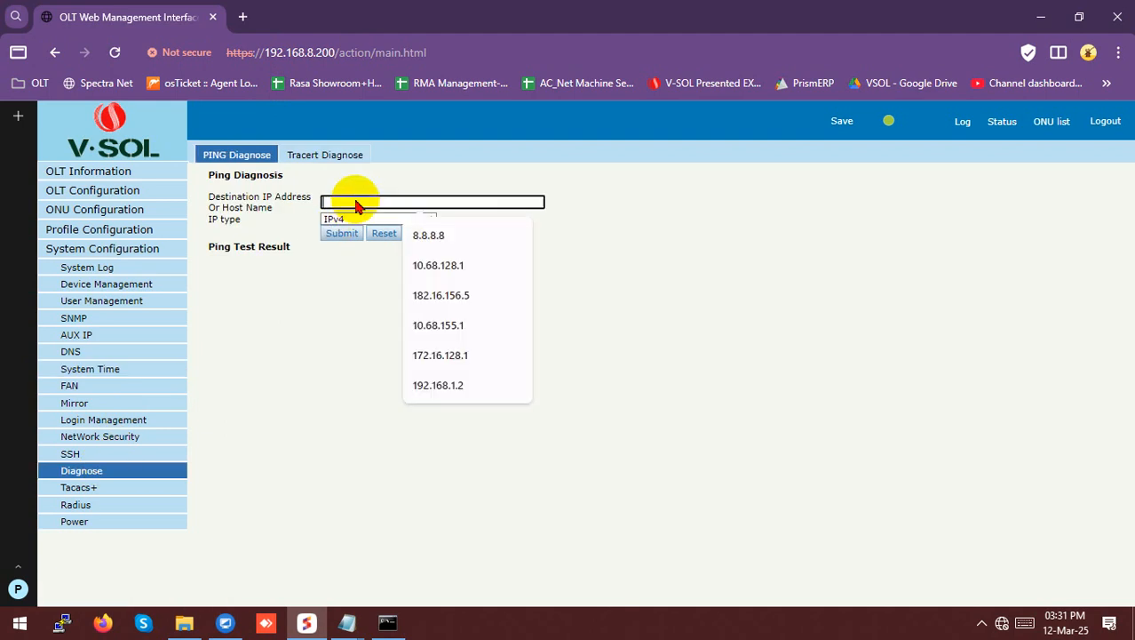
pyautogui.click(414, 233)
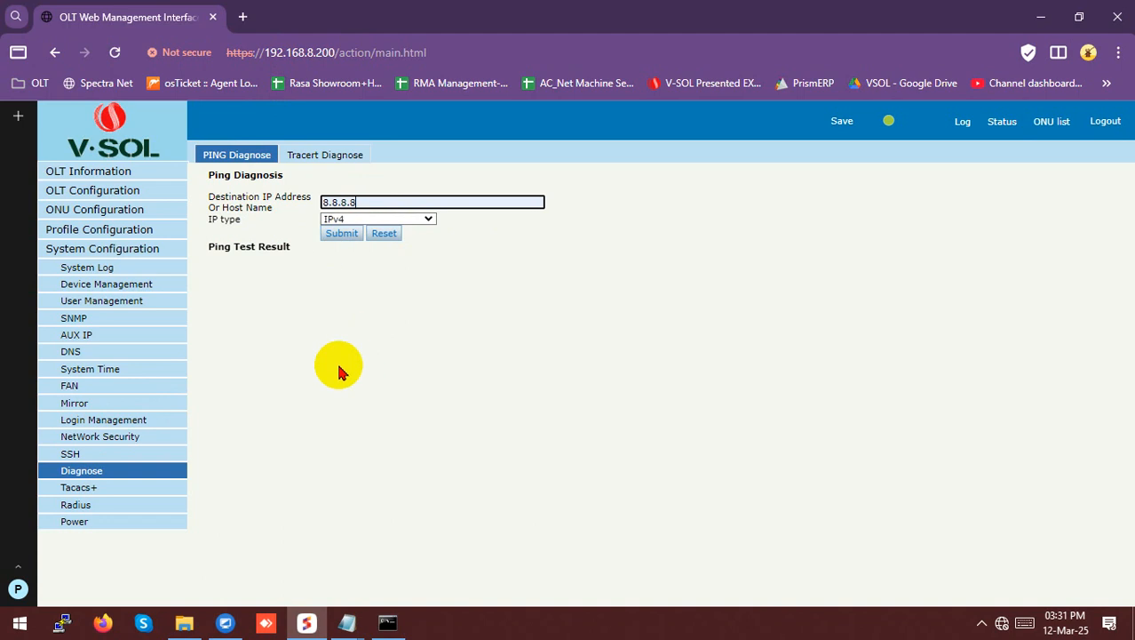
# Step: Enable NTP synchronization with timezone (GMT+09:00) Seoul and master server 182.16.156.5
pyautogui.click(90, 369)
pyautogui.click(246, 156)
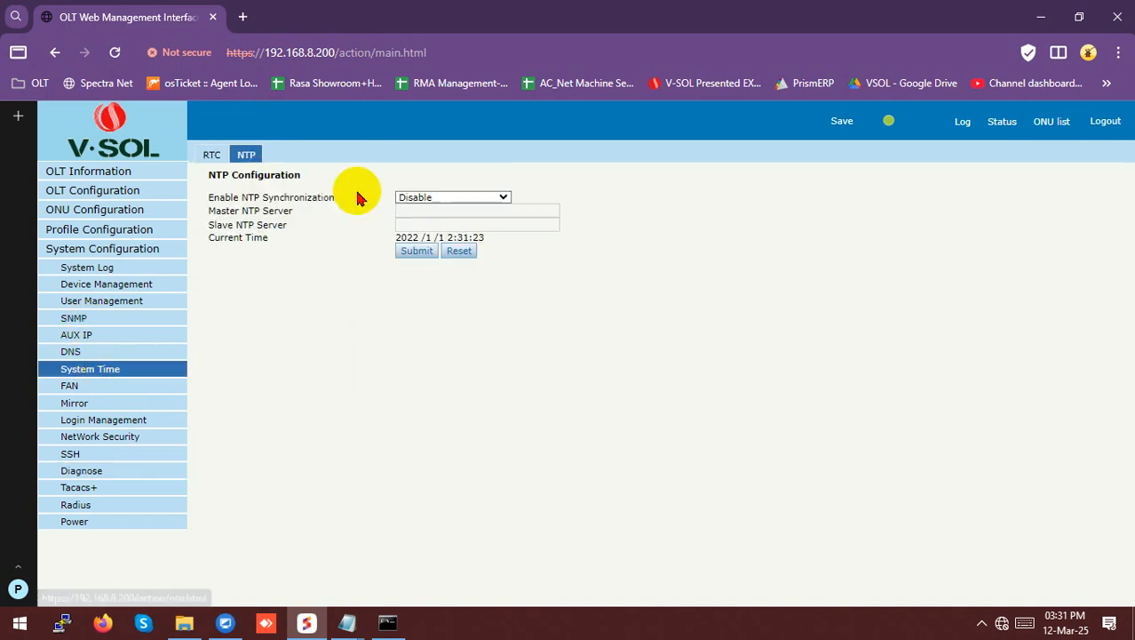
pyautogui.click(421, 195)
pyautogui.click(423, 221)
pyautogui.click(428, 212)
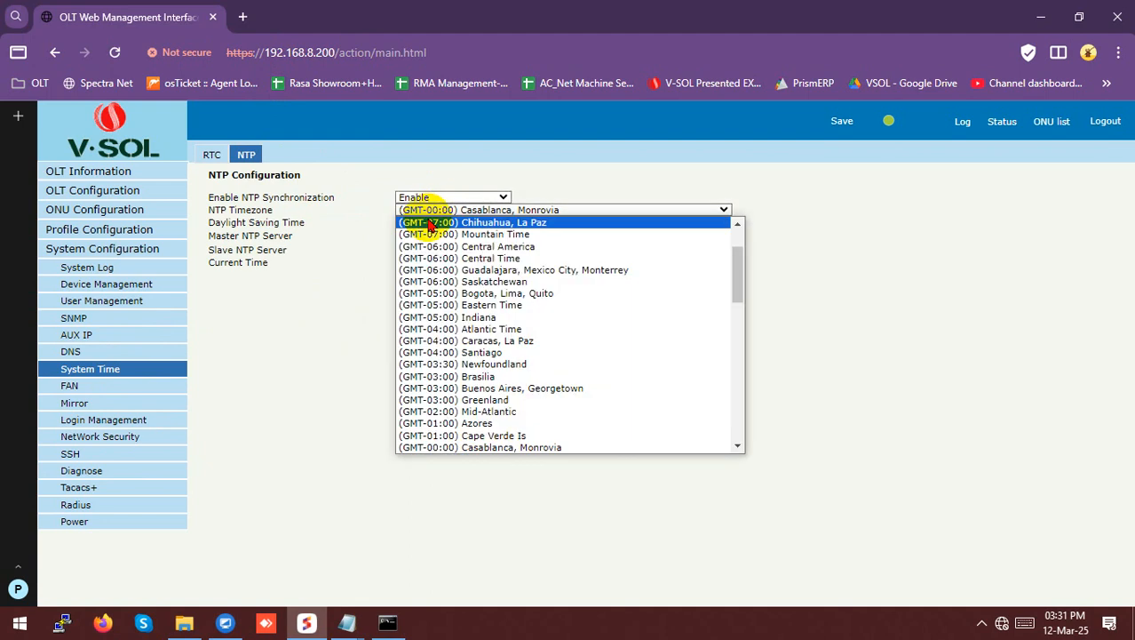
pyautogui.scroll(-12, 445, 355)
pyautogui.click(482, 307)
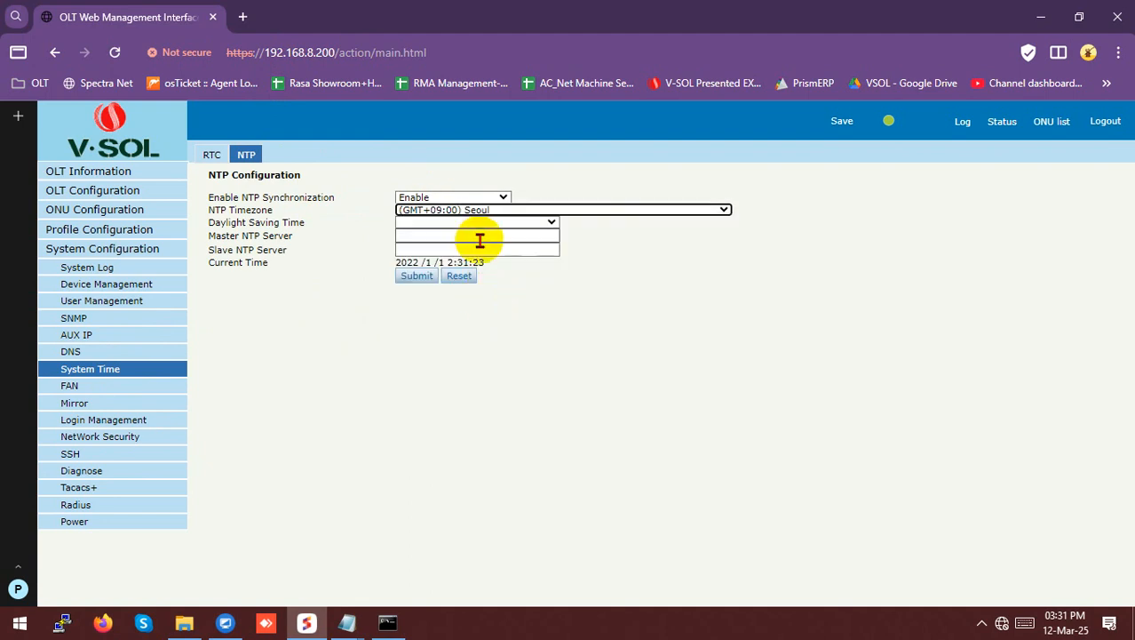
pyautogui.click(474, 236)
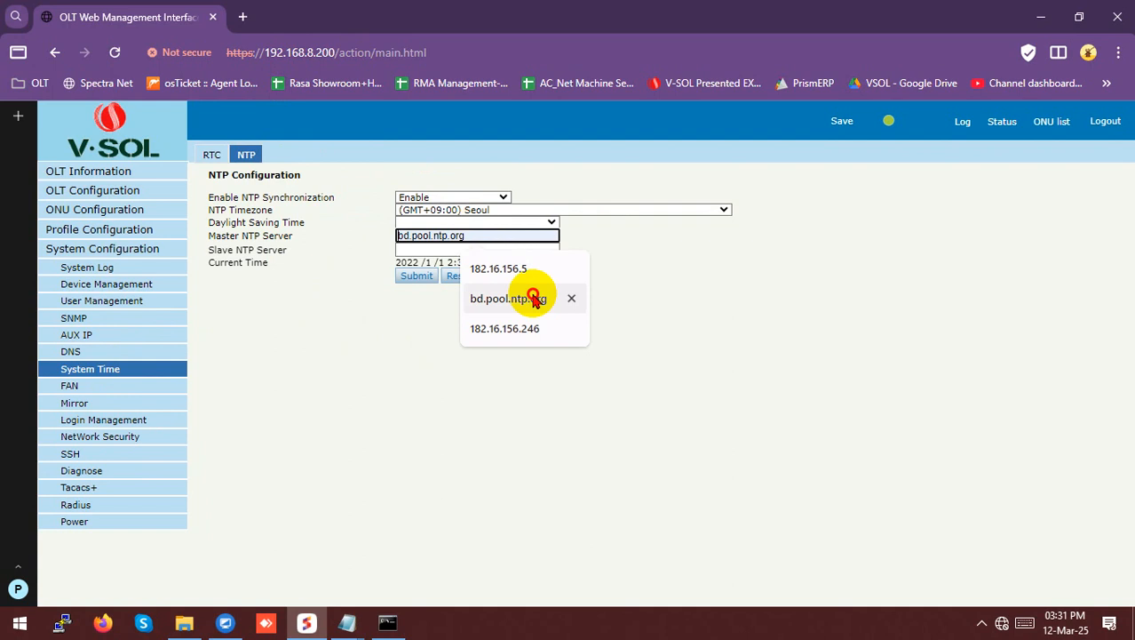
pyautogui.click(501, 269)
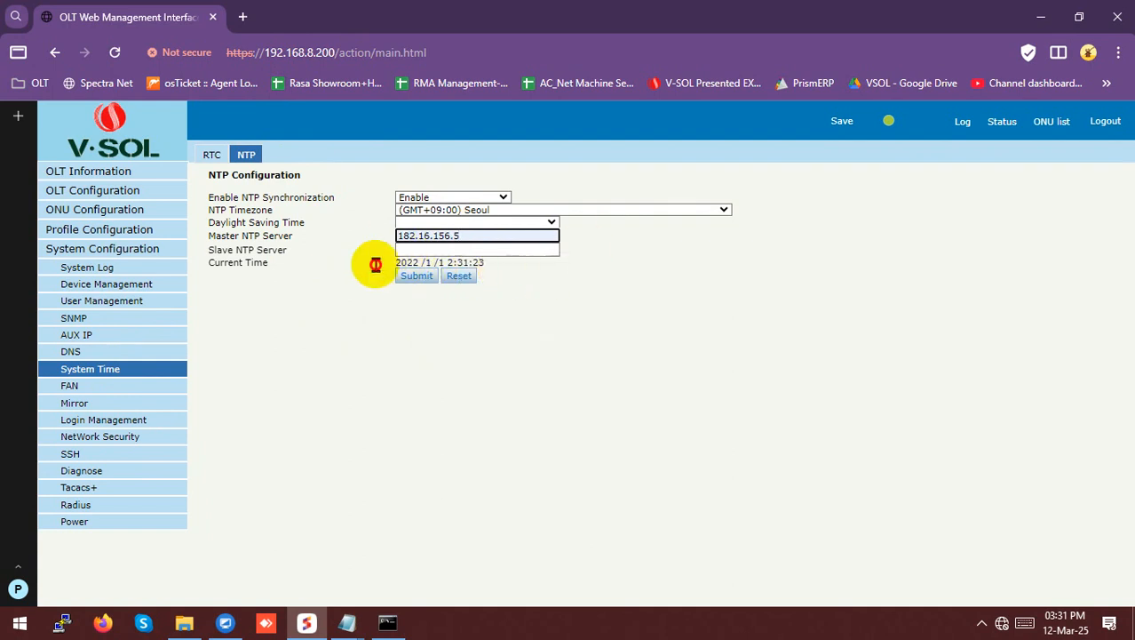
pyautogui.moveTo(380, 264); pyautogui.dragTo(461, 263)
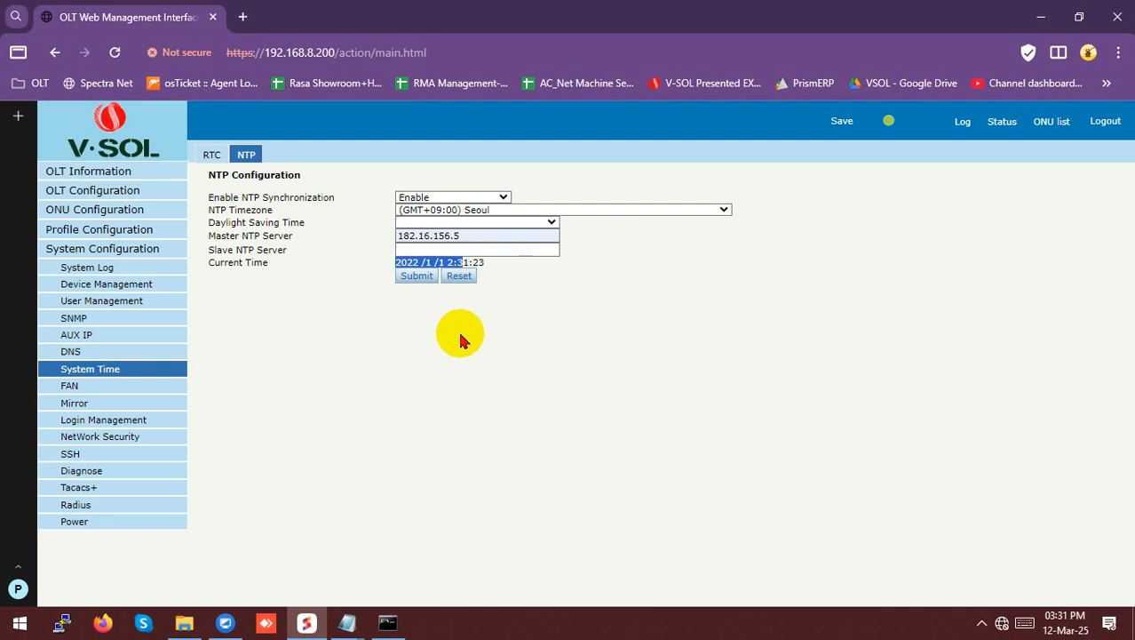
pyautogui.click(93, 385)
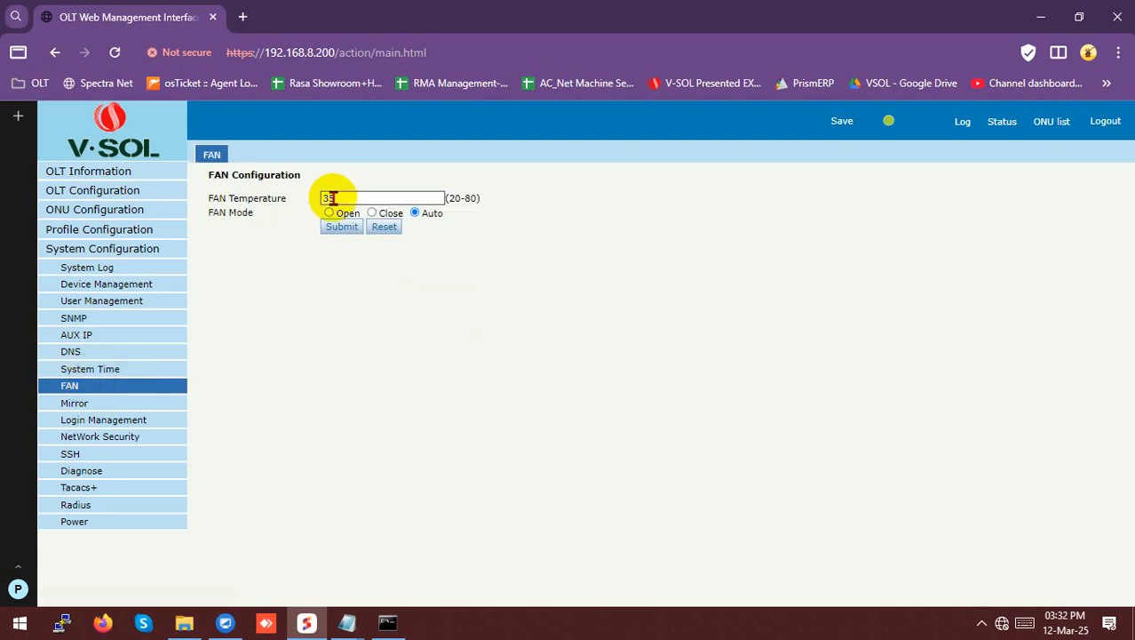
# Step: Replace FAN Temperature 35 with 20 and submit it
pyautogui.moveTo(336, 197); pyautogui.dragTo(318, 201)
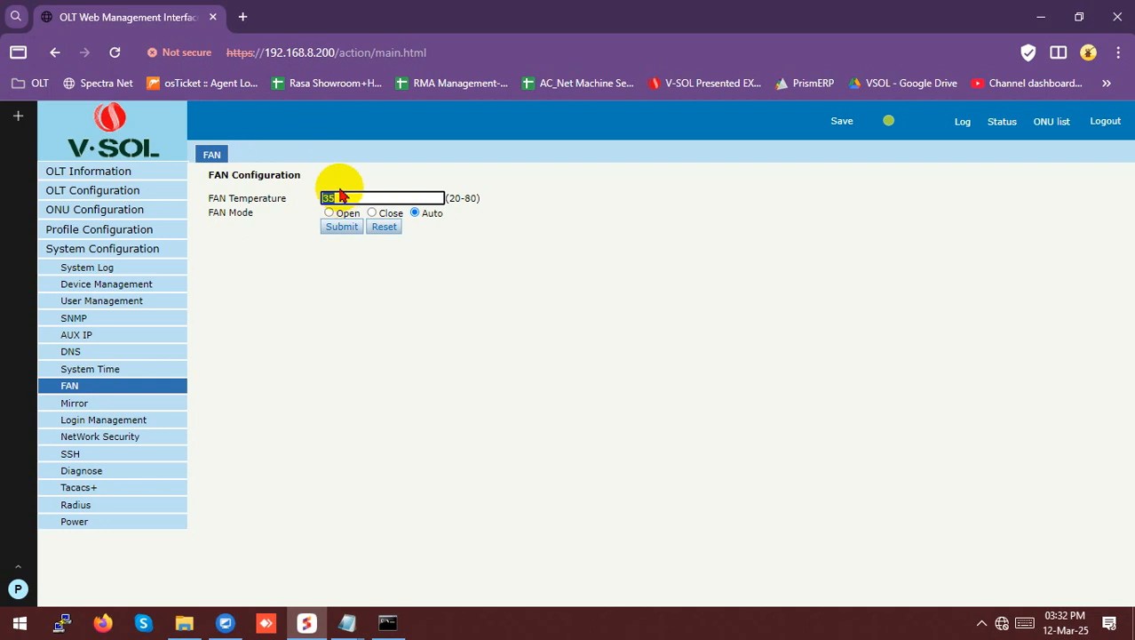
pyautogui.press('BackSpace')
pyautogui.write('20')
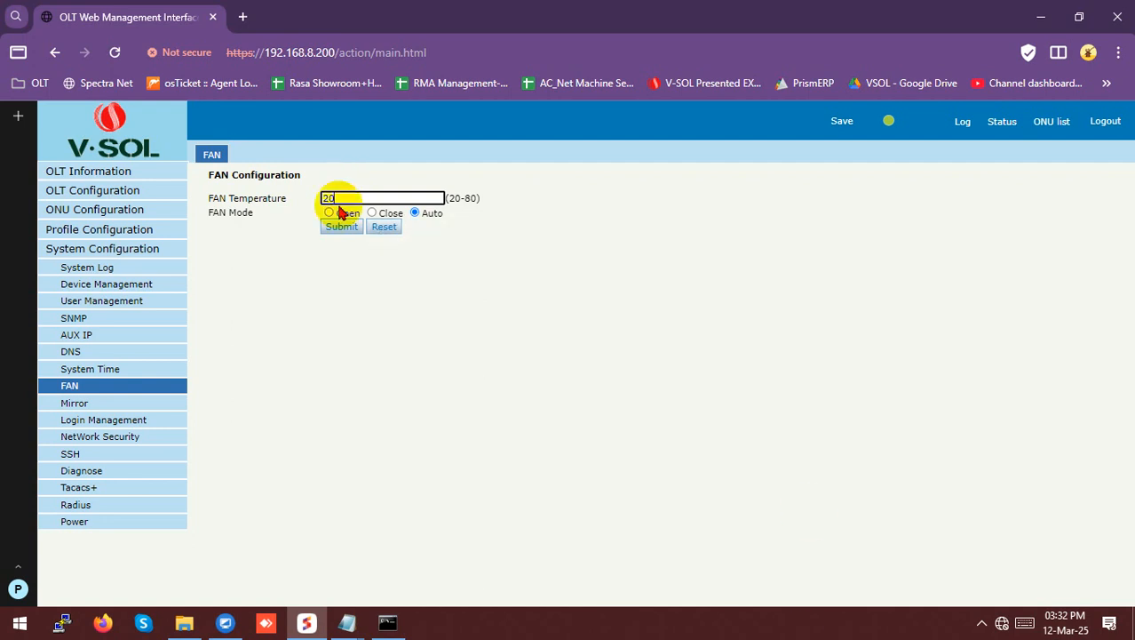
pyautogui.click(340, 228)
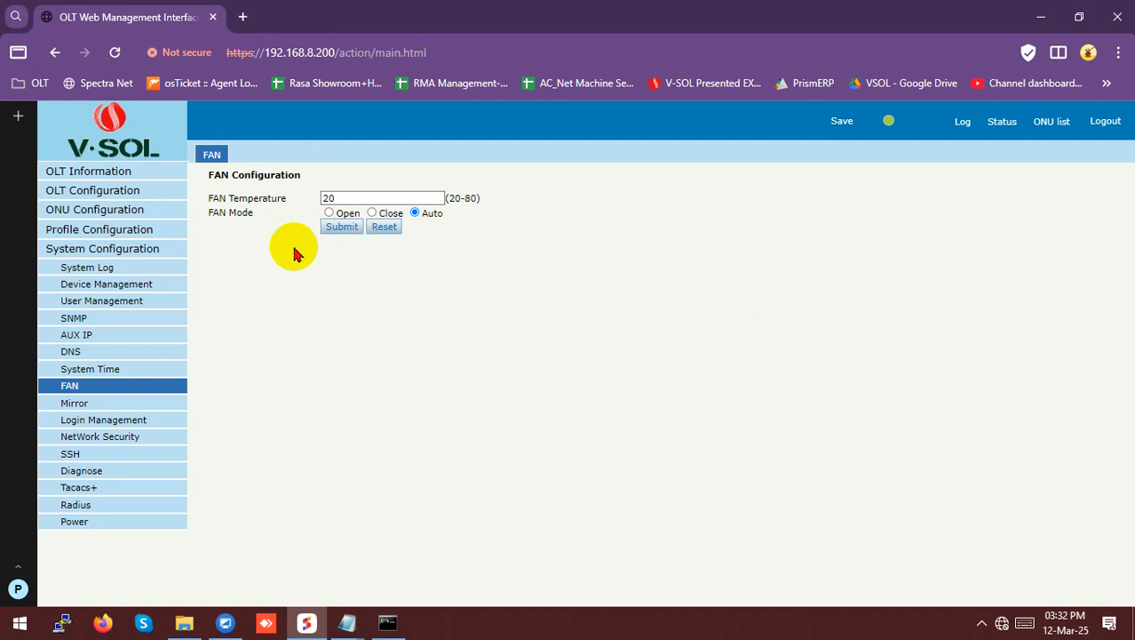
# Step: Check the Mirror destination port list, leaving GE1 selected
pyautogui.click(80, 406)
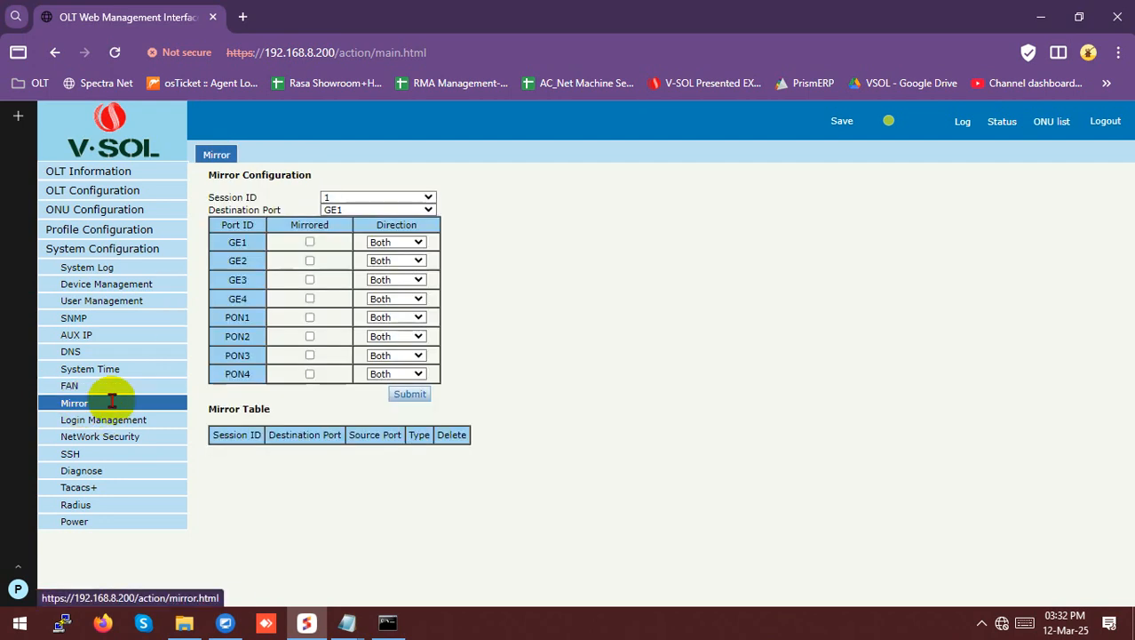
pyautogui.click(389, 210)
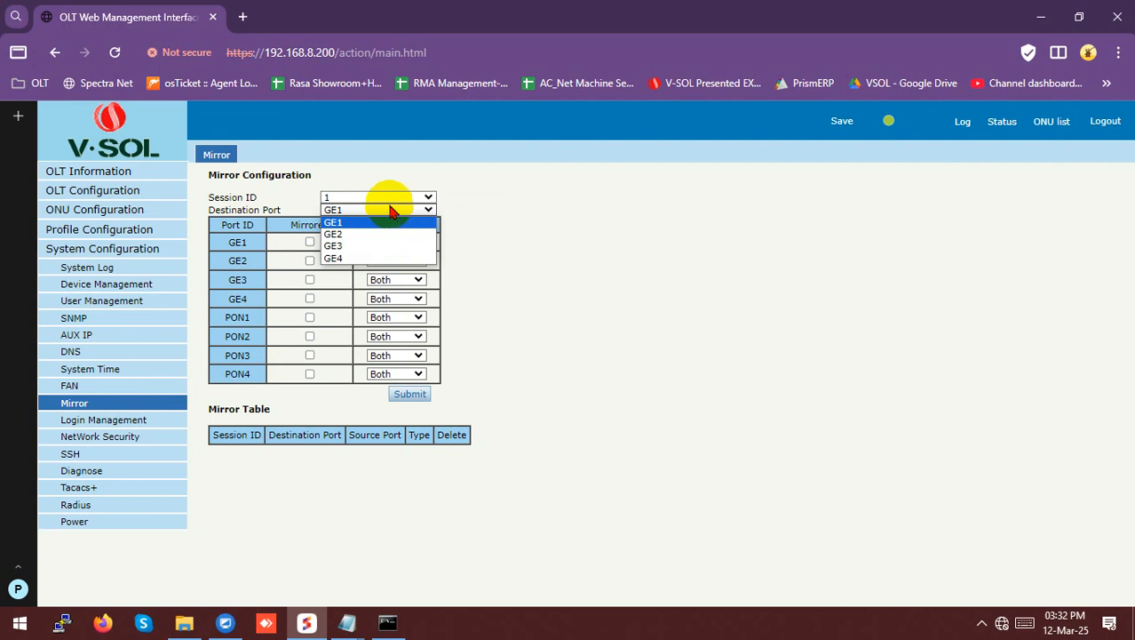
pyautogui.click(469, 260)
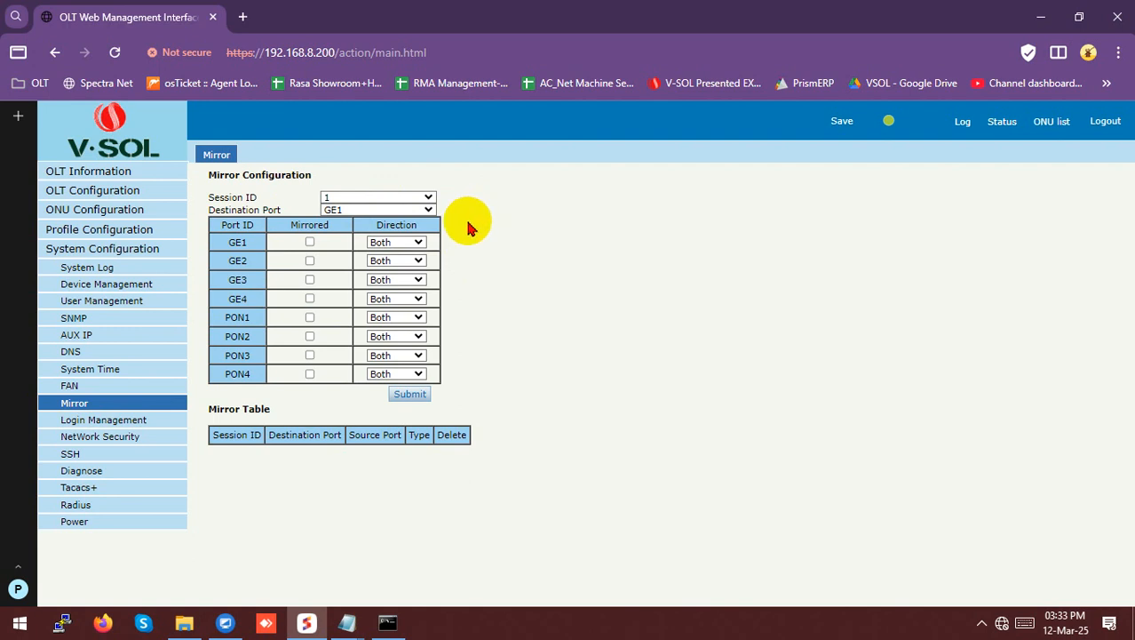
pyautogui.click(138, 418)
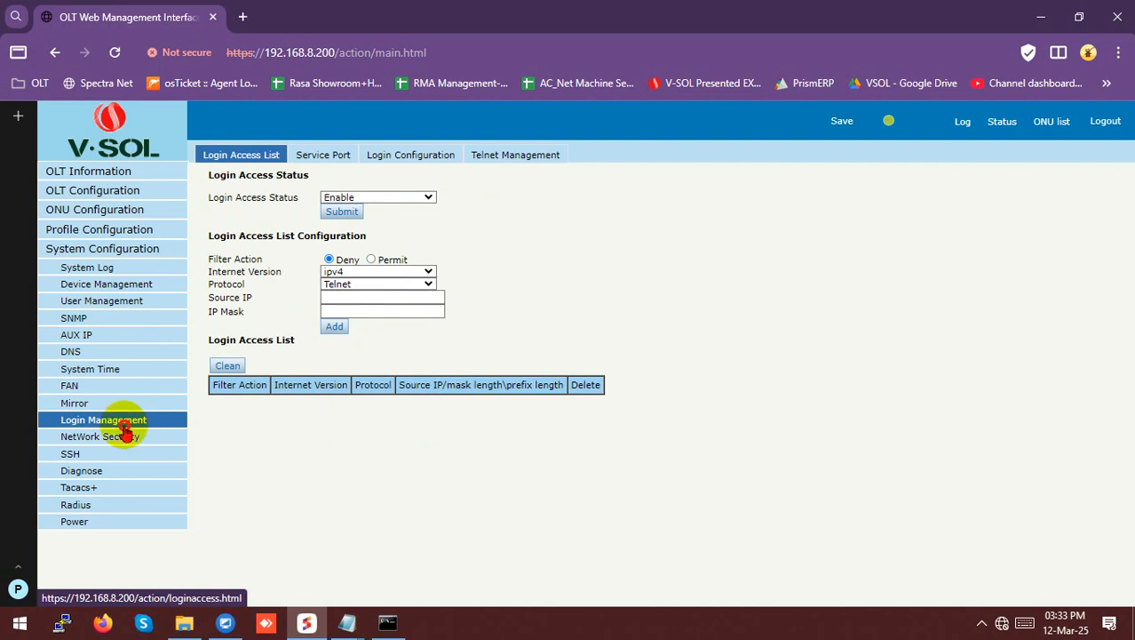
# Step: Switch the network defense level to Middle and back to Off, then view SSH Enable
pyautogui.click(121, 437)
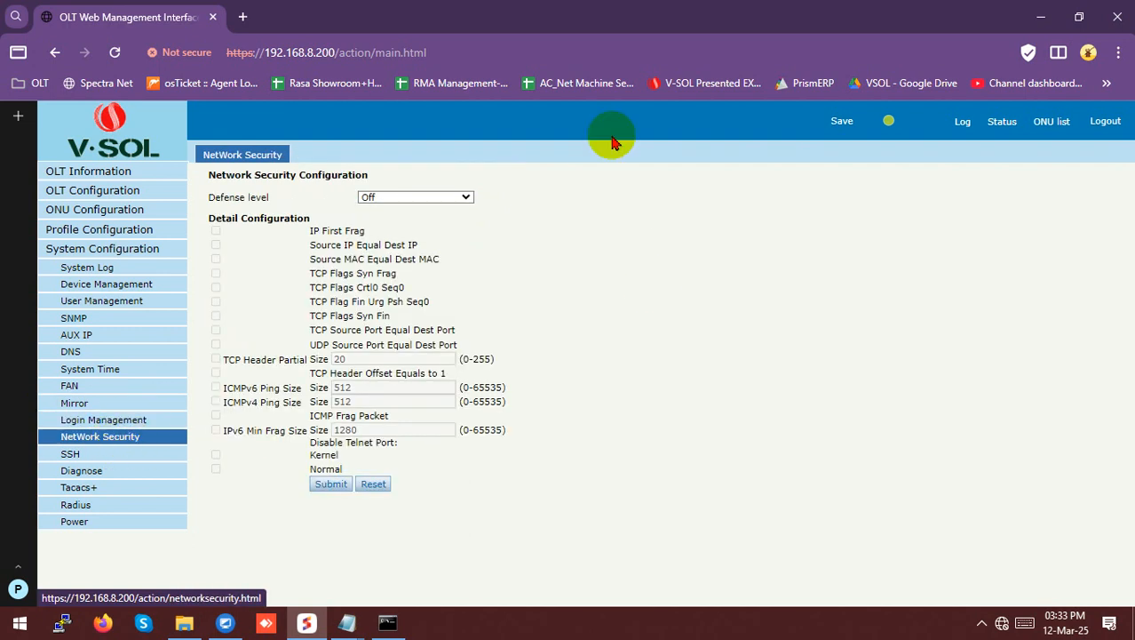
pyautogui.click(388, 197)
pyautogui.click(401, 233)
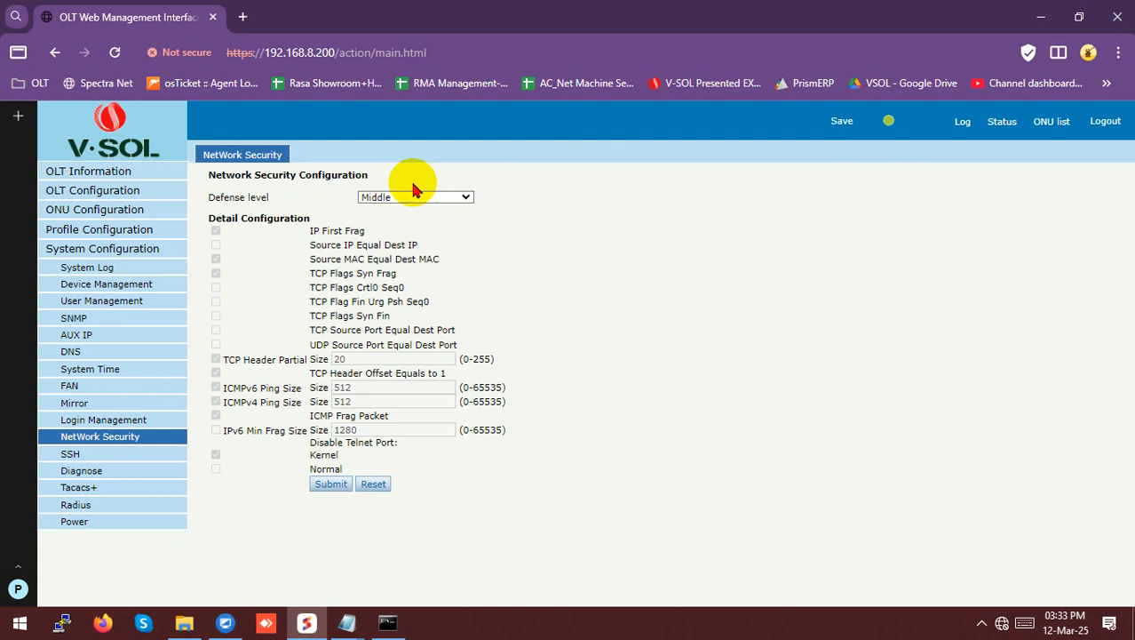
pyautogui.click(466, 188)
pyautogui.click(388, 210)
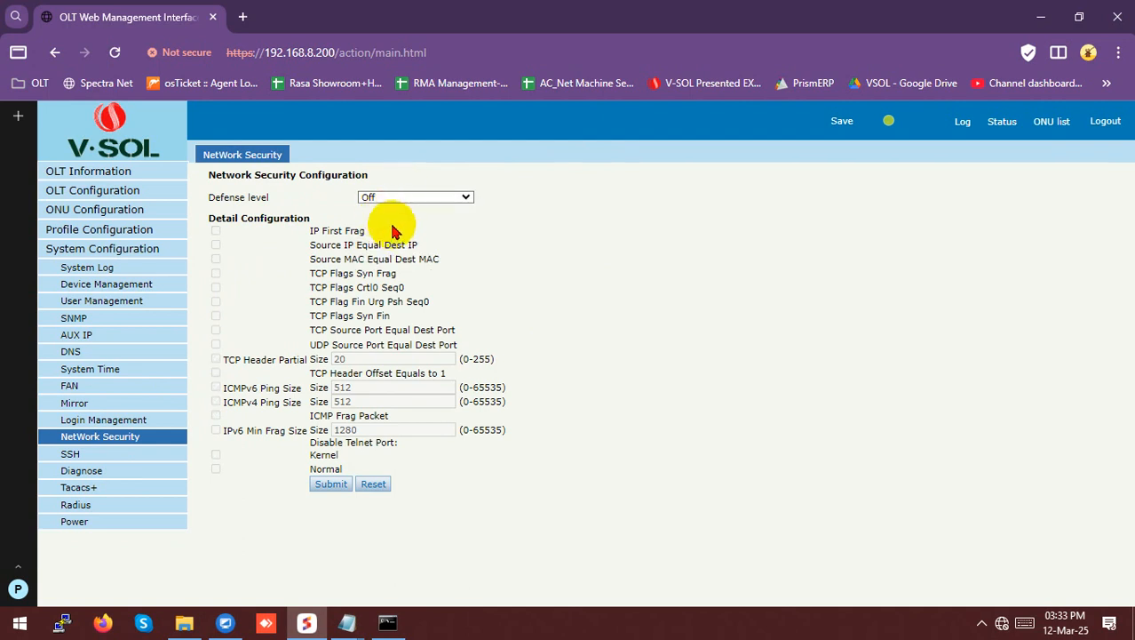
pyautogui.click(71, 453)
pyautogui.click(313, 153)
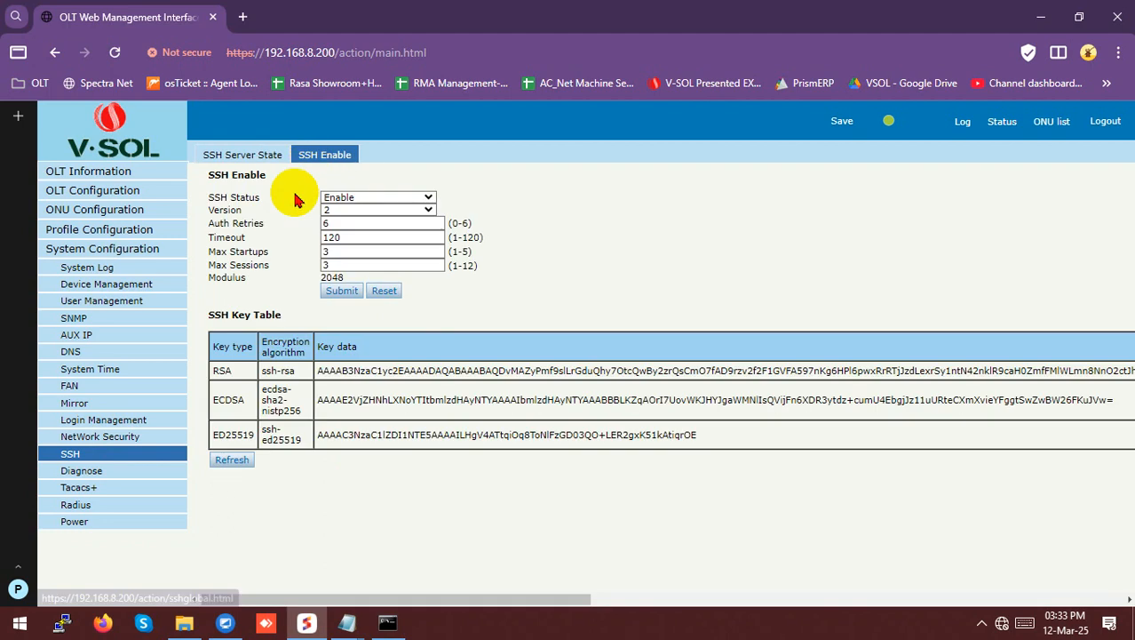
# Step: Look over the Ping and Tracert diagnostics, then bring up the Tacacs+ page with AAA disabled
pyautogui.click(75, 472)
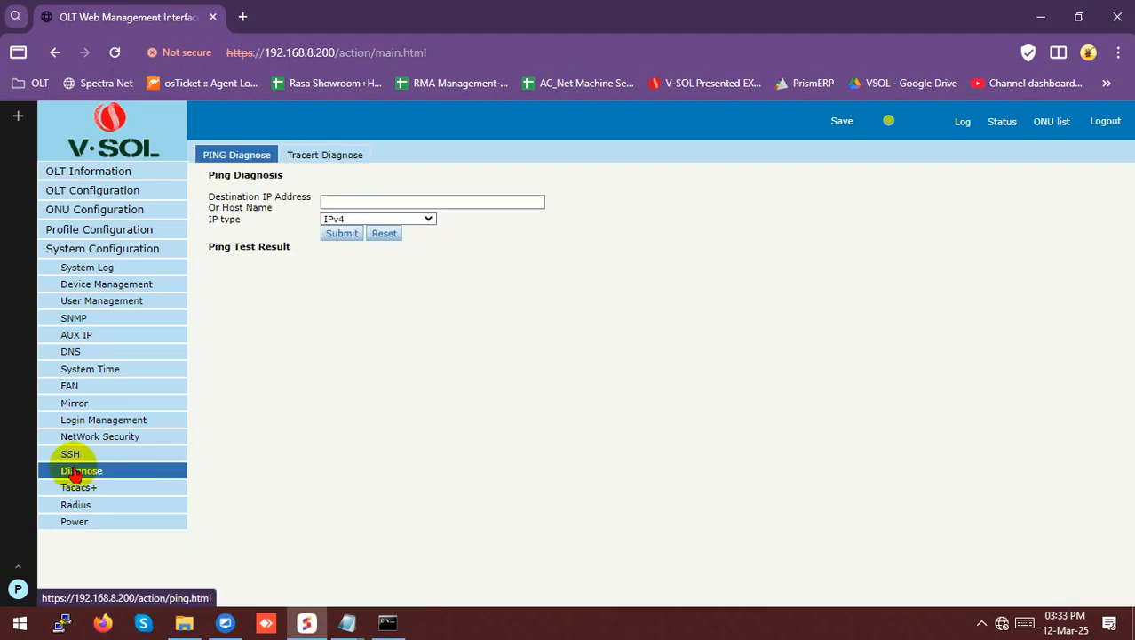
pyautogui.click(334, 198)
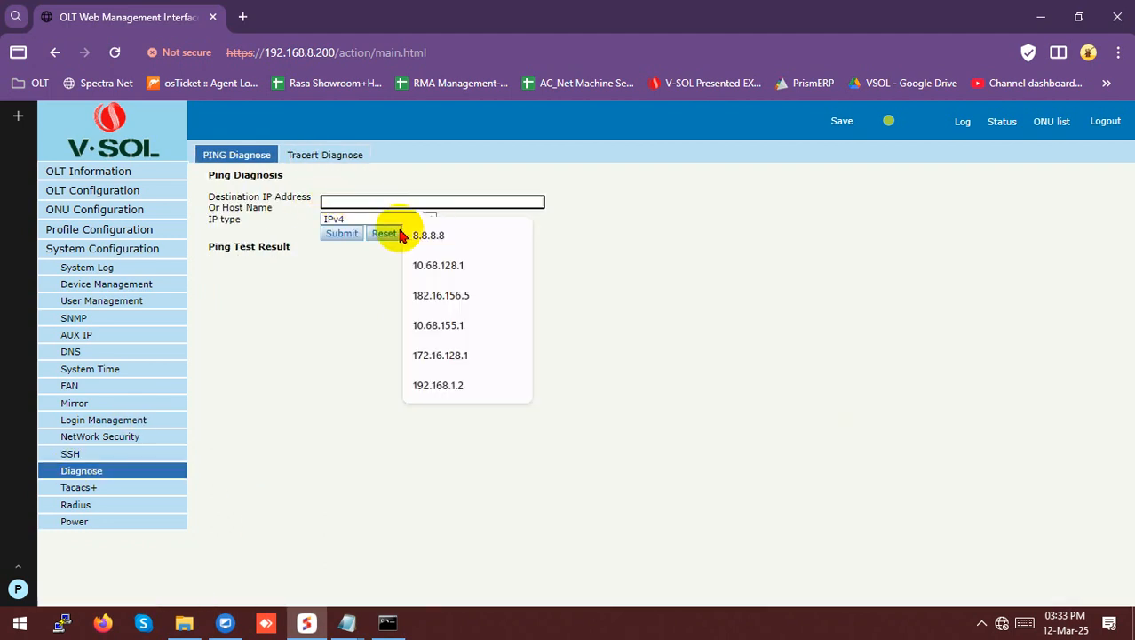
pyautogui.click(347, 156)
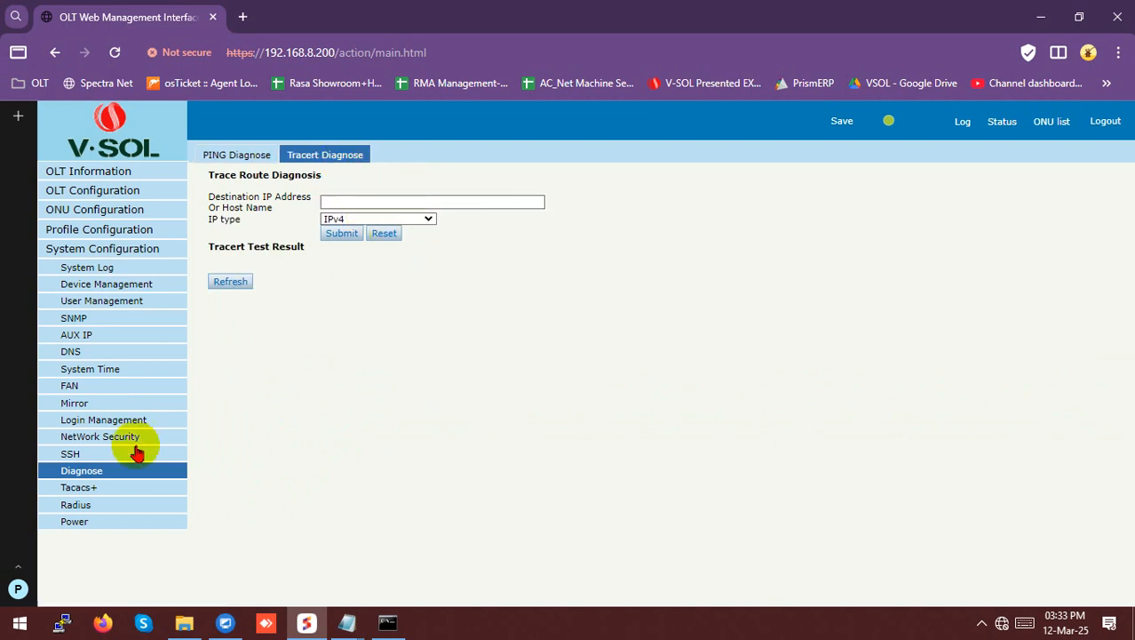
pyautogui.click(83, 494)
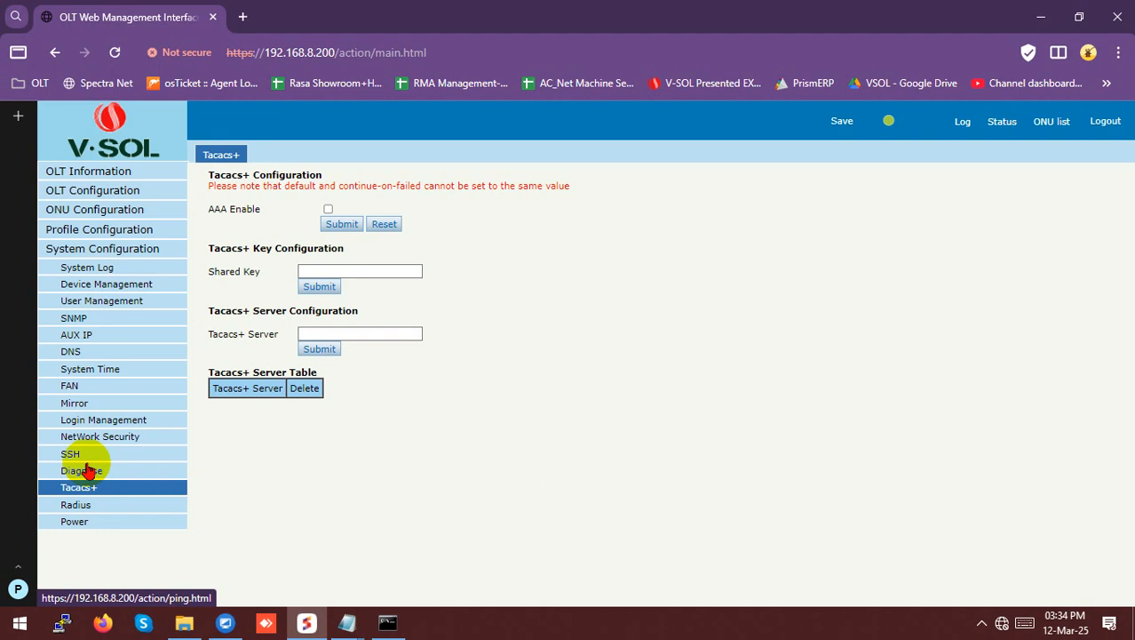
# Step: Check the battery is Not Working and the power supply In Working, then show the nine-entry alarm log
pyautogui.click(80, 529)
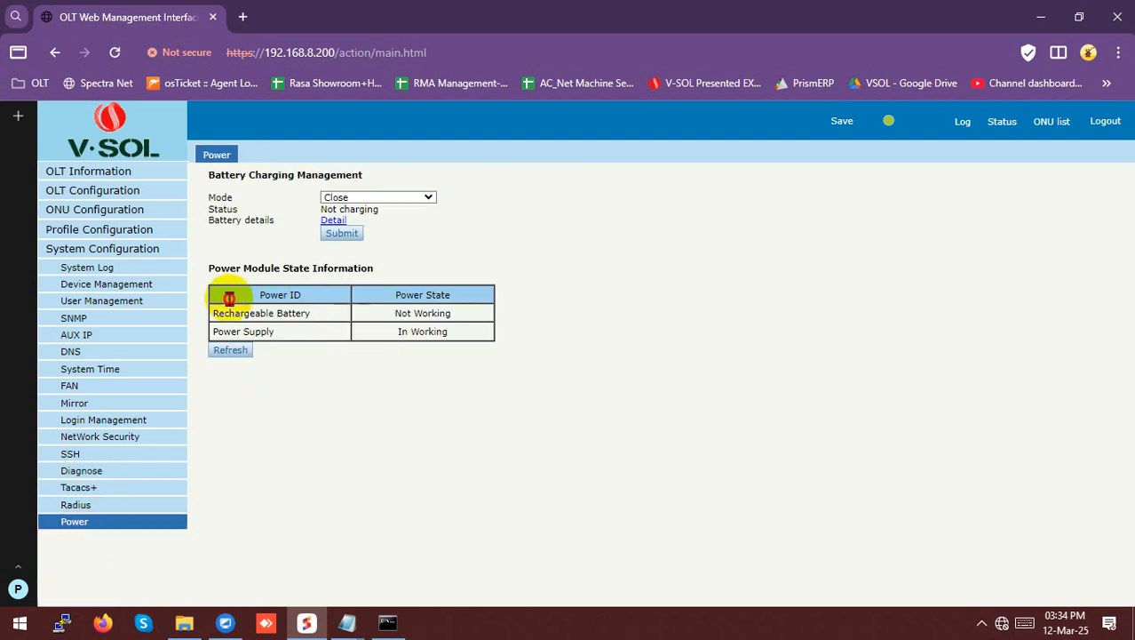
pyautogui.moveTo(230, 312); pyautogui.dragTo(349, 322)
pyautogui.click(428, 322)
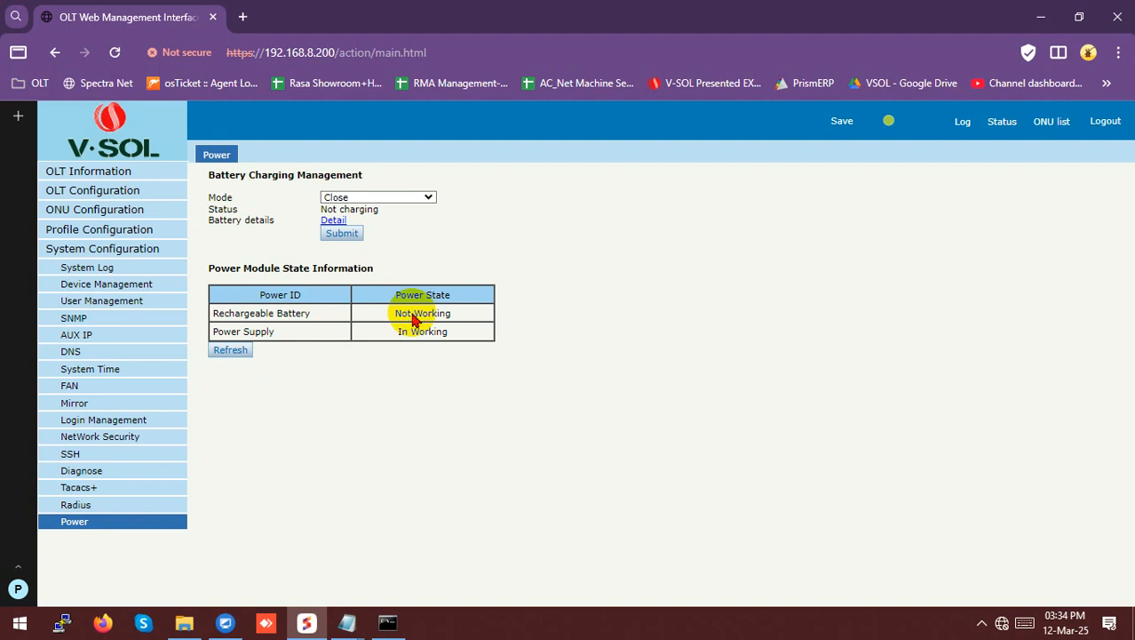
pyautogui.moveTo(446, 320); pyautogui.dragTo(390, 312)
pyautogui.click(461, 328)
pyautogui.tripleClick(461, 328)
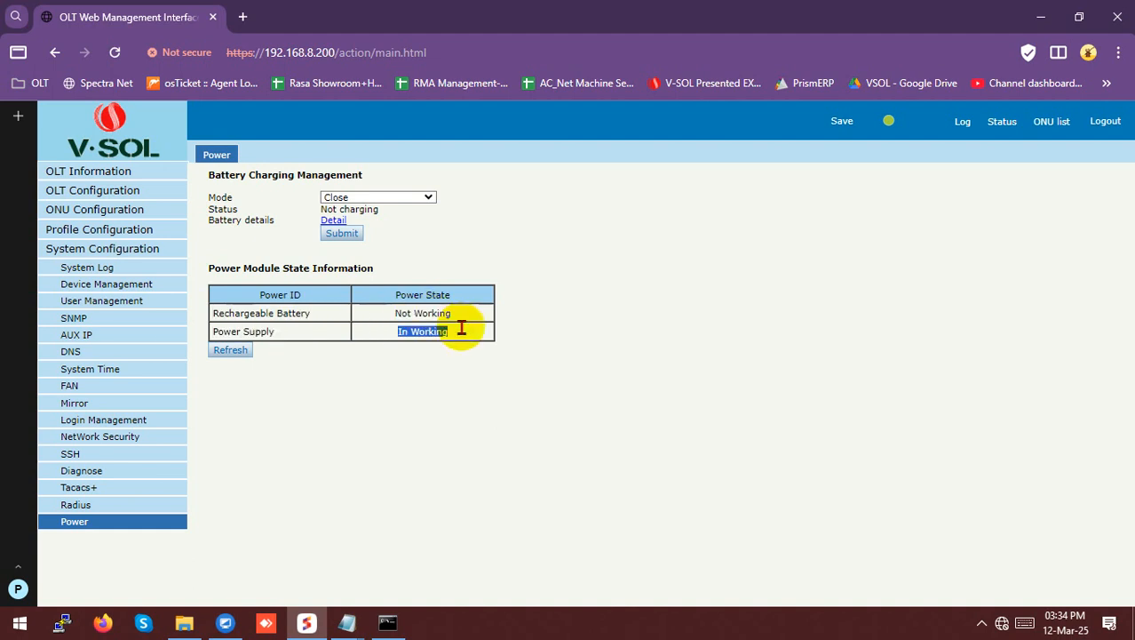
pyautogui.click(96, 249)
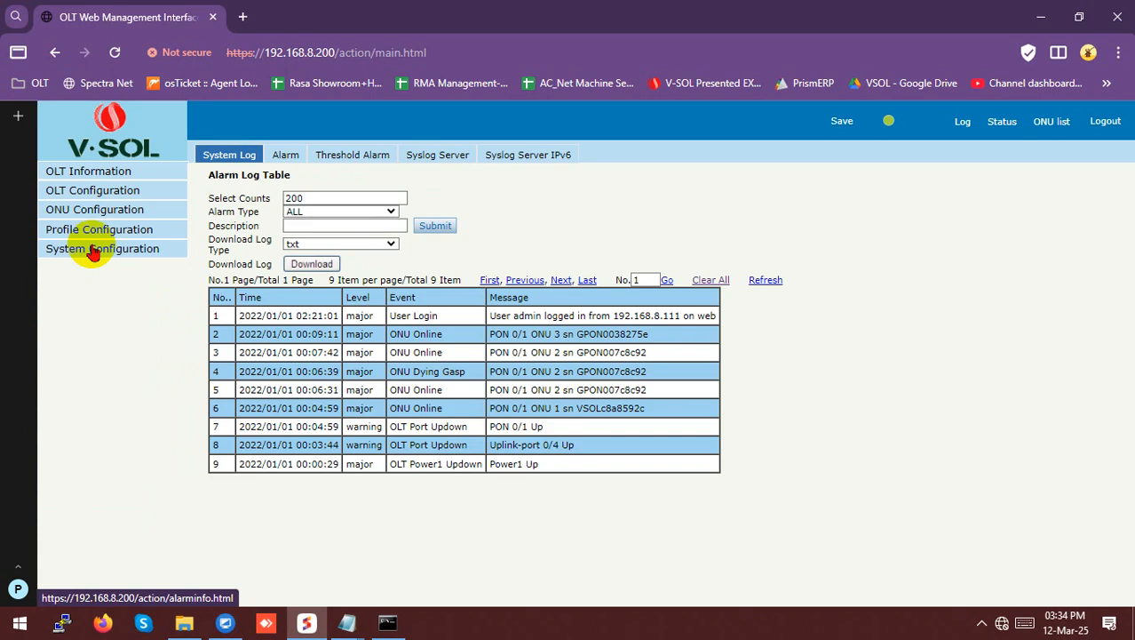
# Step: Review device information: system name gpon-olt, version V1.4.6R, serial, 34°C, running time, 38% memory, 8% CPU
pyautogui.click(84, 173)
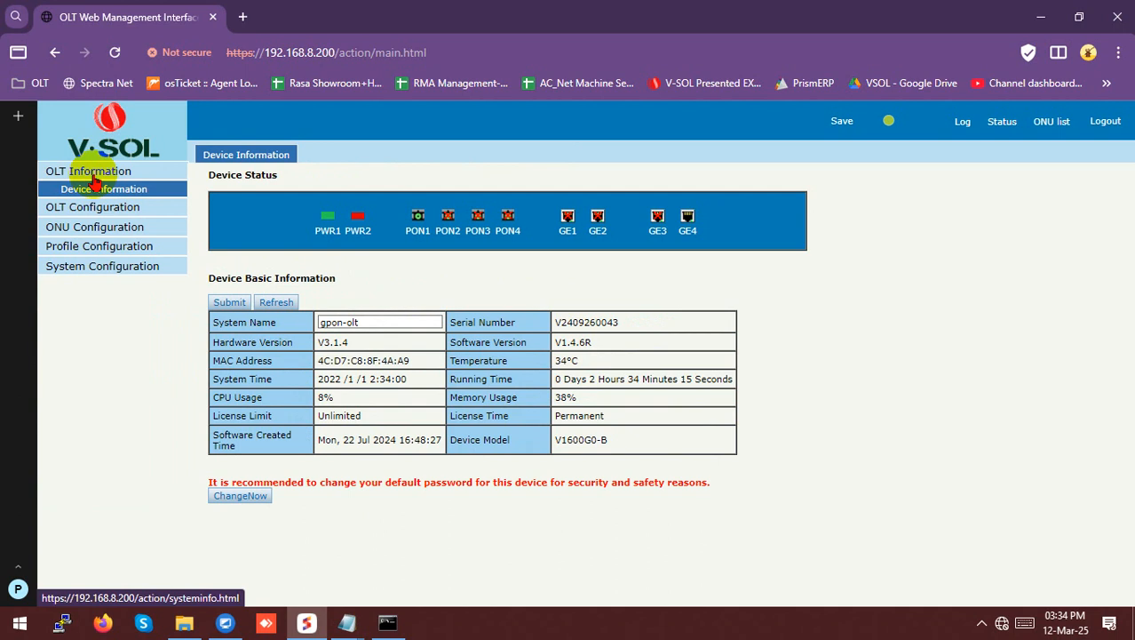
pyautogui.moveTo(365, 321); pyautogui.dragTo(318, 322)
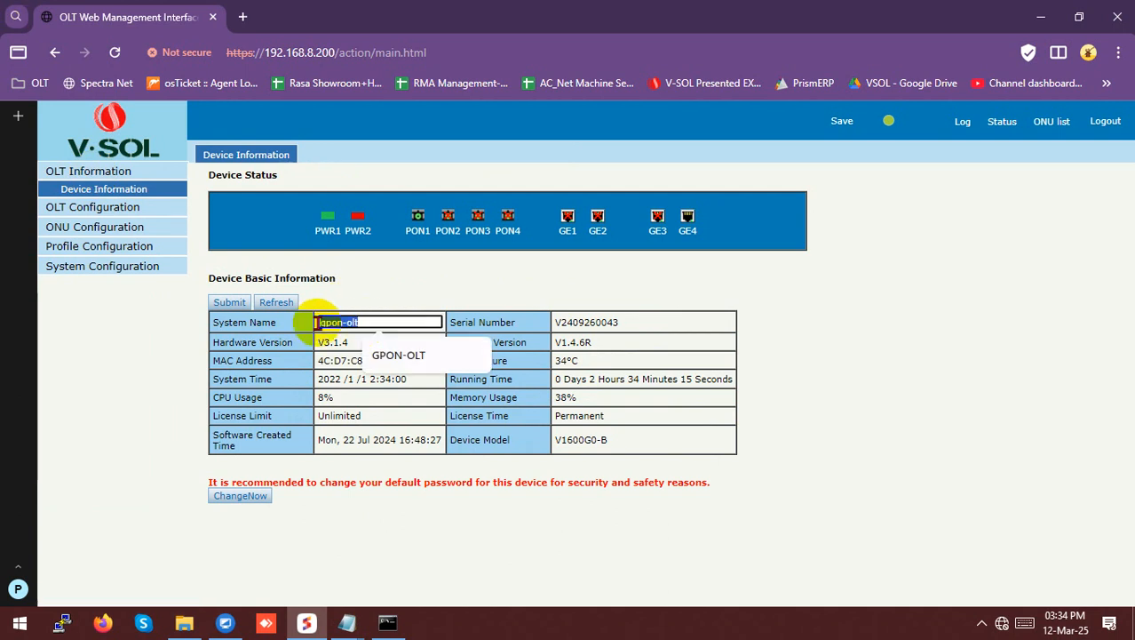
pyautogui.doubleClick(584, 339)
pyautogui.doubleClick(585, 326)
pyautogui.doubleClick(574, 343)
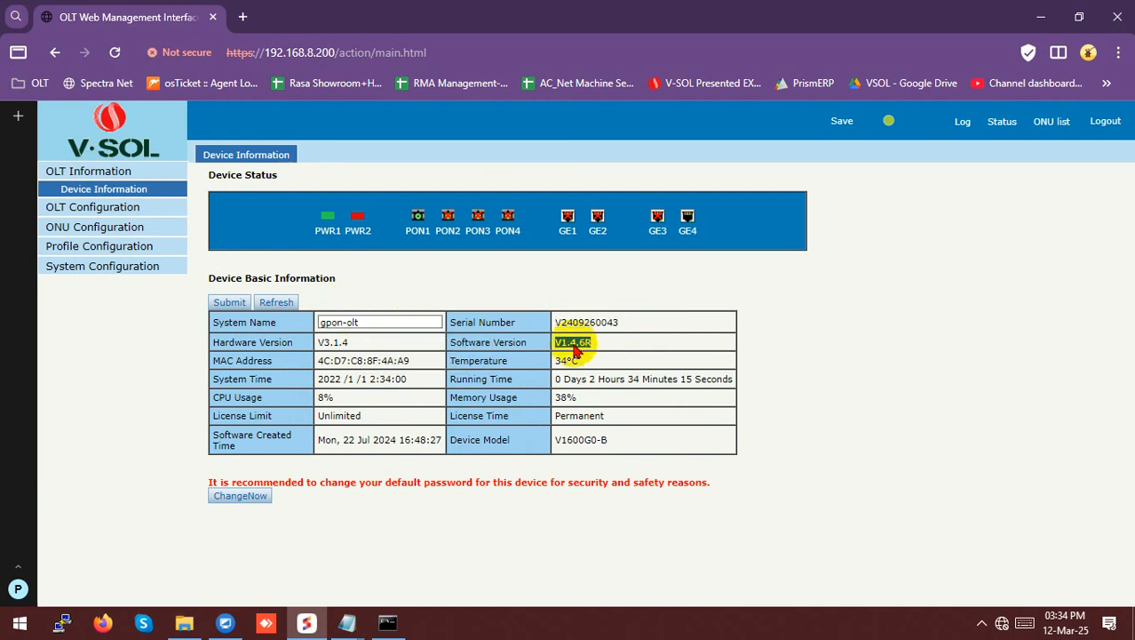
pyautogui.doubleClick(569, 361)
pyautogui.click(620, 380)
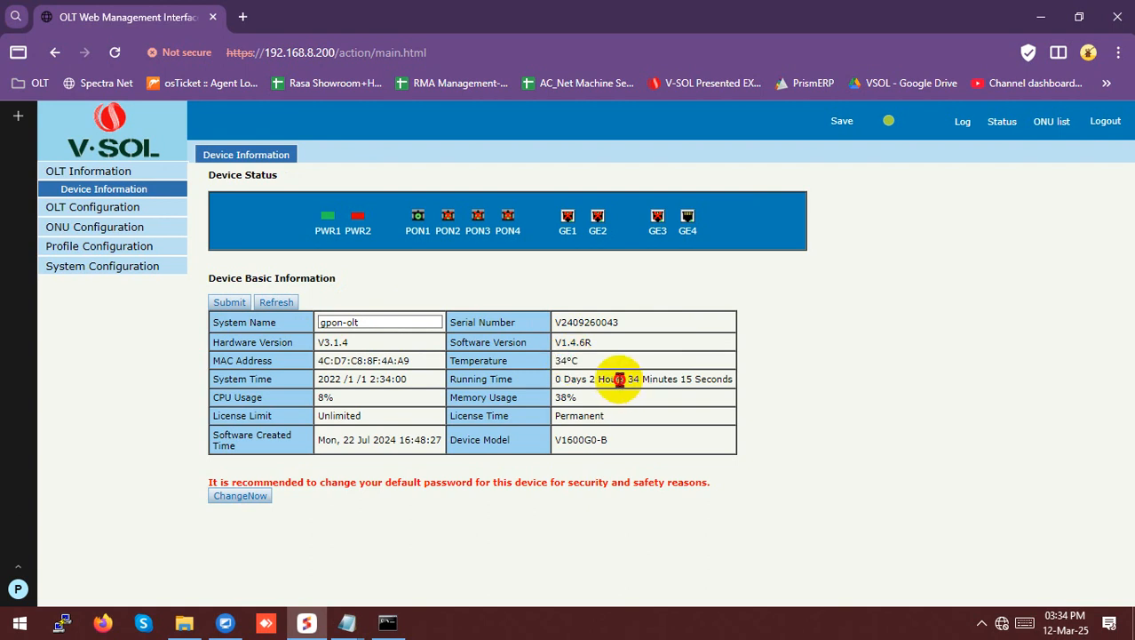
pyautogui.tripleClick(619, 380)
pyautogui.doubleClick(563, 397)
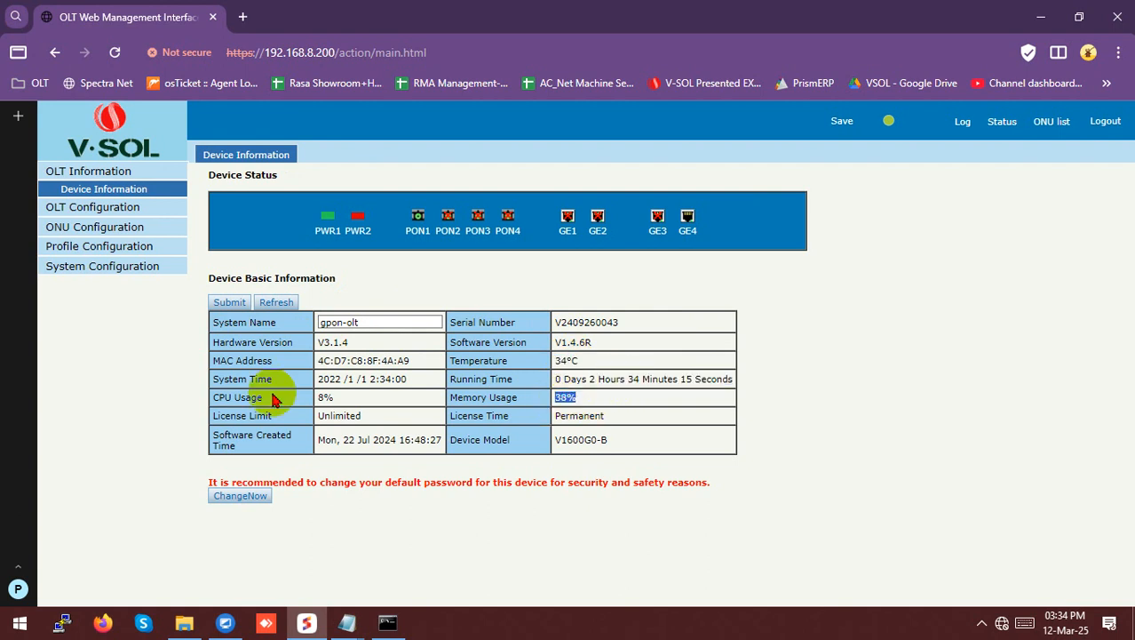
pyautogui.moveTo(348, 401); pyautogui.dragTo(352, 410)
pyautogui.tripleClick(363, 438)
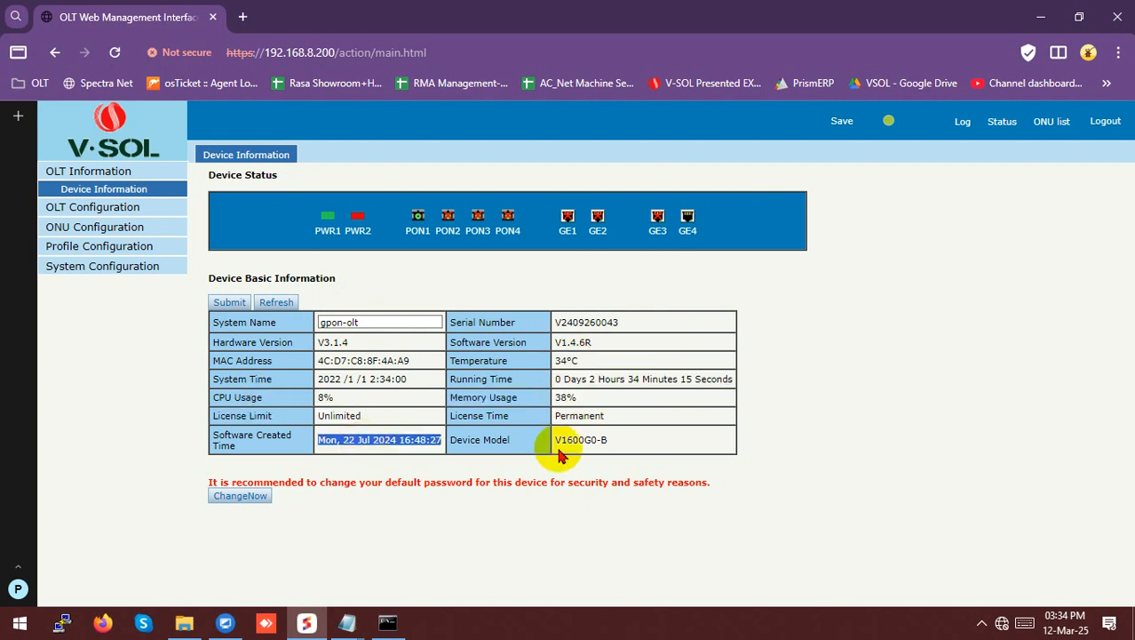
# Step: Point out the software build date 22 Jul, device model V1600G0-B and permanent licence time
pyautogui.moveTo(598, 343); pyautogui.dragTo(545, 335)
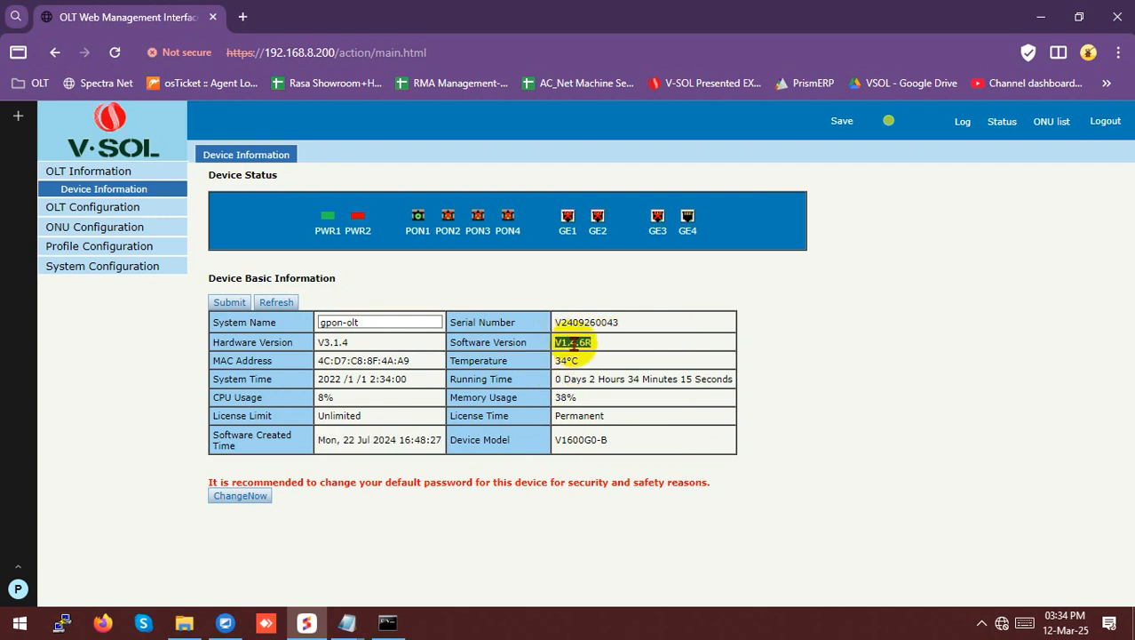
pyautogui.moveTo(339, 439)
pyautogui.mouseDown()
pyautogui.moveTo(375, 439)
pyautogui.moveTo(326, 439)
pyautogui.mouseUp()
pyautogui.doubleClick(418, 438)
pyautogui.click(382, 439)
pyautogui.moveTo(332, 440); pyautogui.dragTo(369, 445)
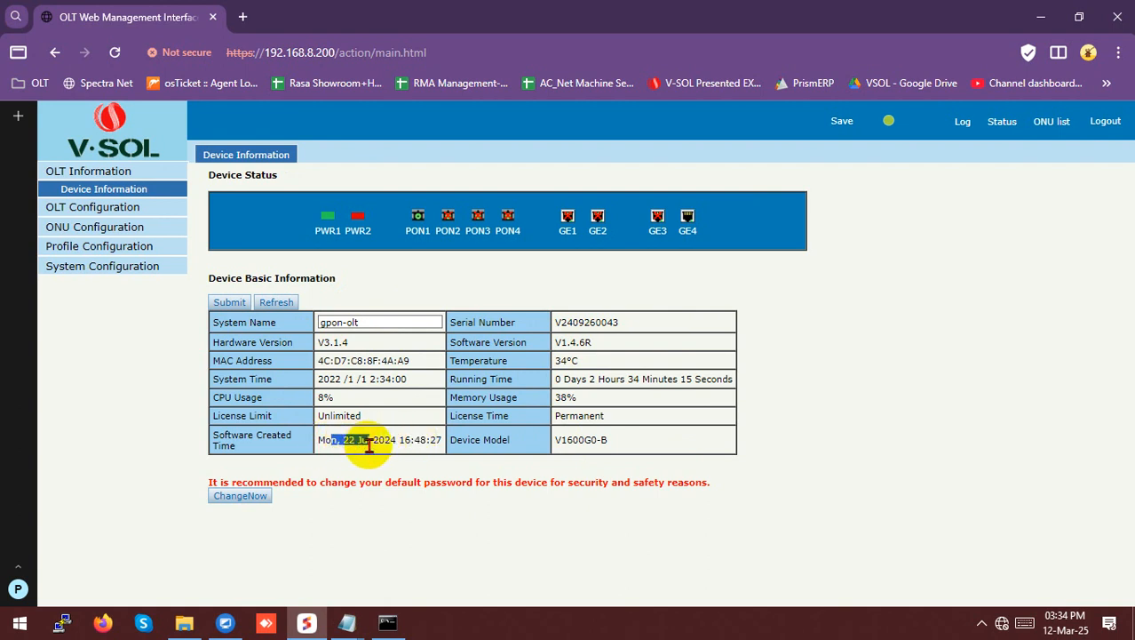
pyautogui.click(377, 443)
pyautogui.moveTo(631, 441); pyautogui.dragTo(579, 415)
pyautogui.click(615, 423)
# Step: Note PON1 and PWR1 panel status and the default-password warning, then load the VLAN page
pyautogui.doubleClick(415, 233)
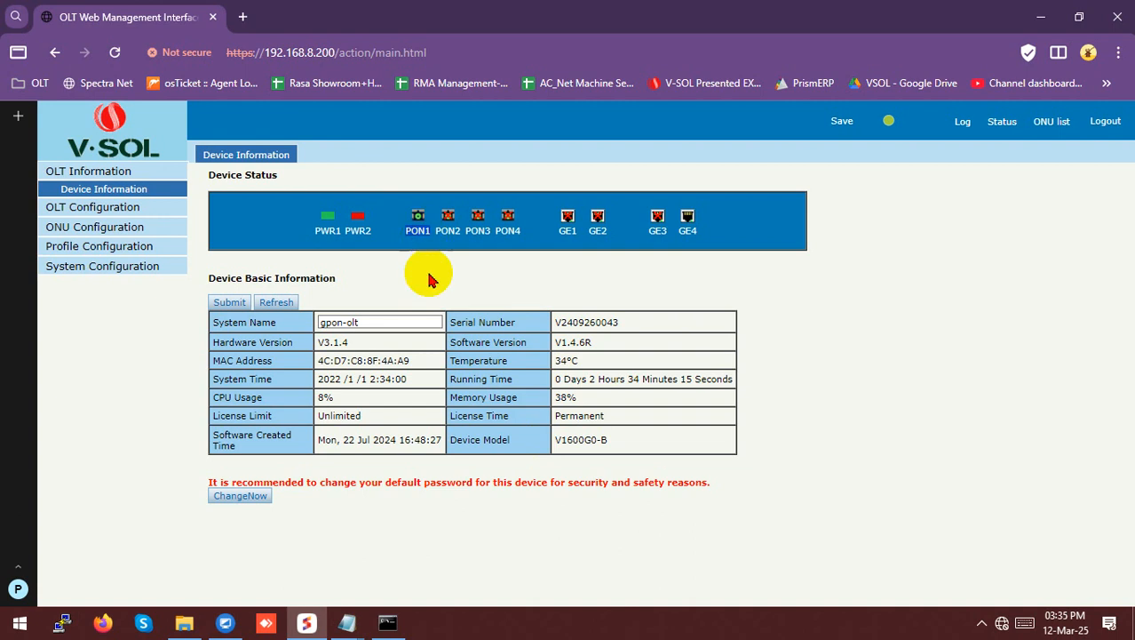
pyautogui.click(328, 219)
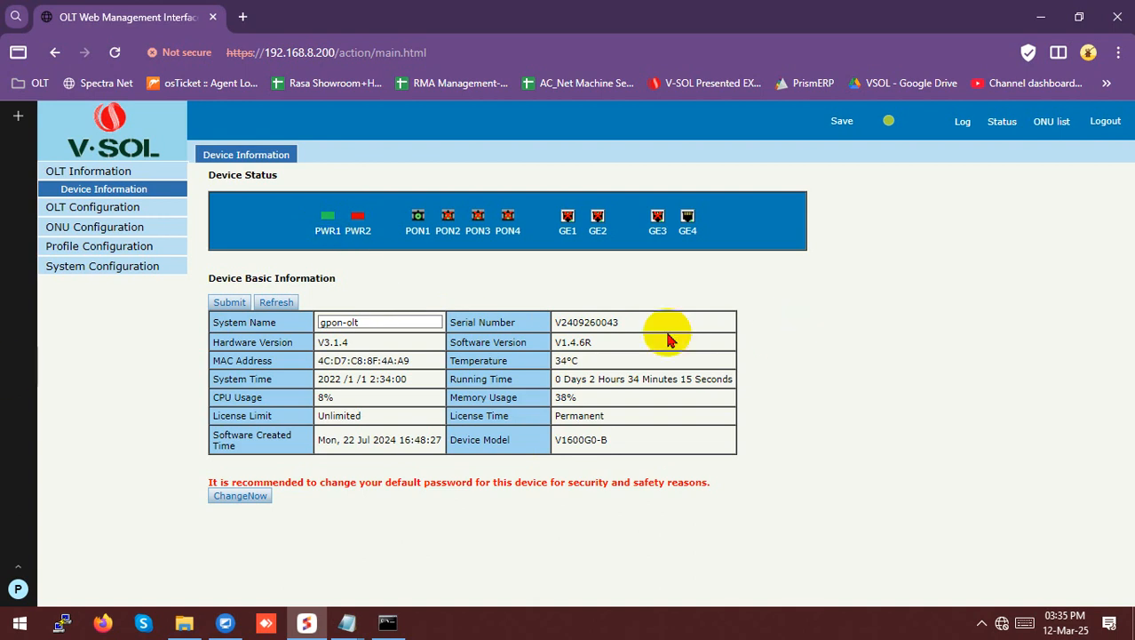
pyautogui.moveTo(213, 482); pyautogui.dragTo(713, 476)
pyautogui.tripleClick(578, 482)
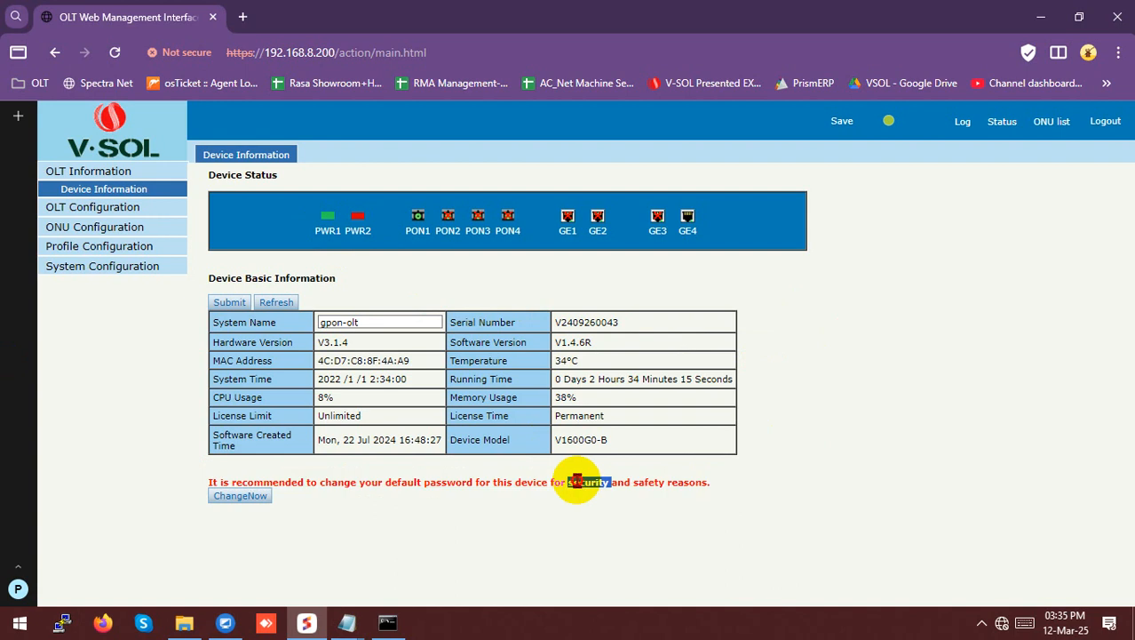
pyautogui.click(604, 529)
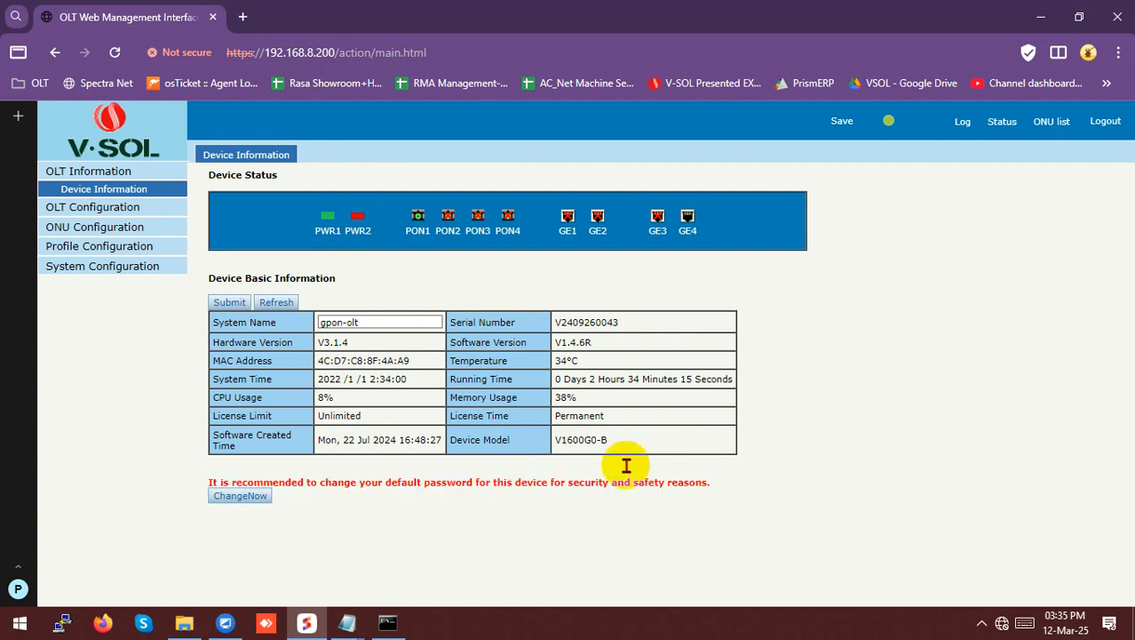
pyautogui.tripleClick(630, 485)
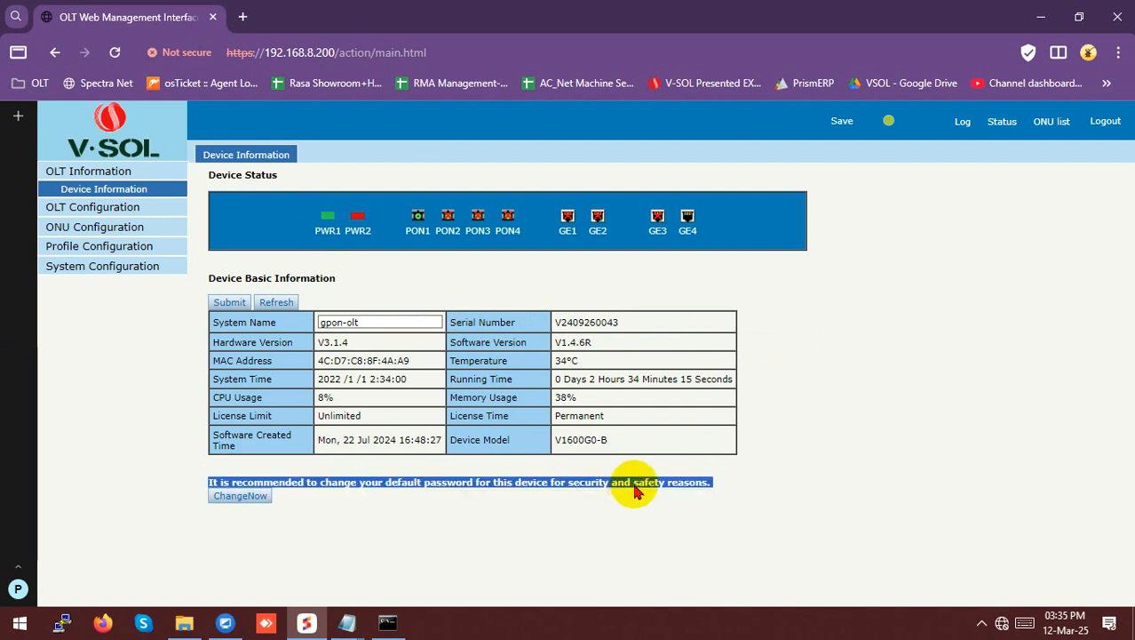
pyautogui.click(98, 210)
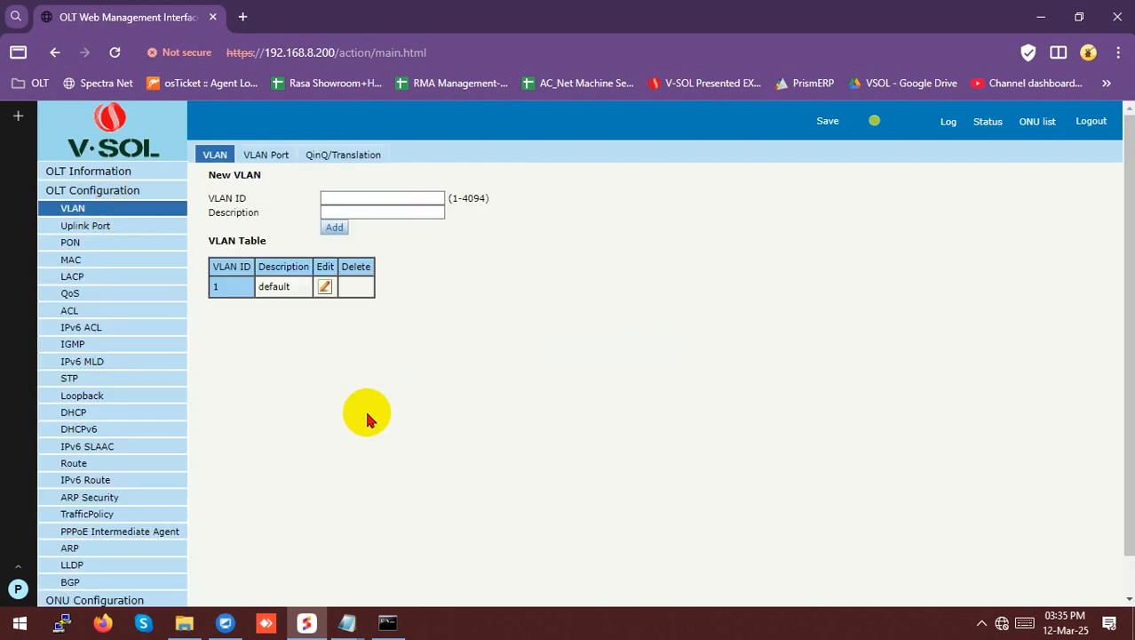
# Step: Create VLAN 200 in the VLAN table
pyautogui.scroll(-1, 405, 328)
pyautogui.scroll(1, 405, 329)
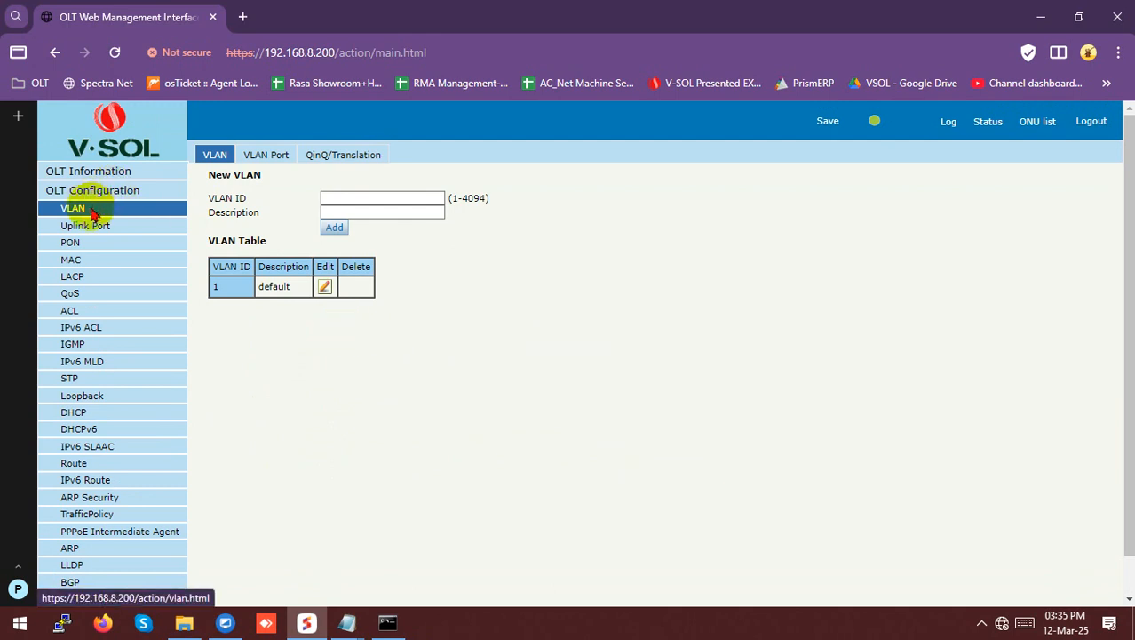
pyautogui.click(330, 198)
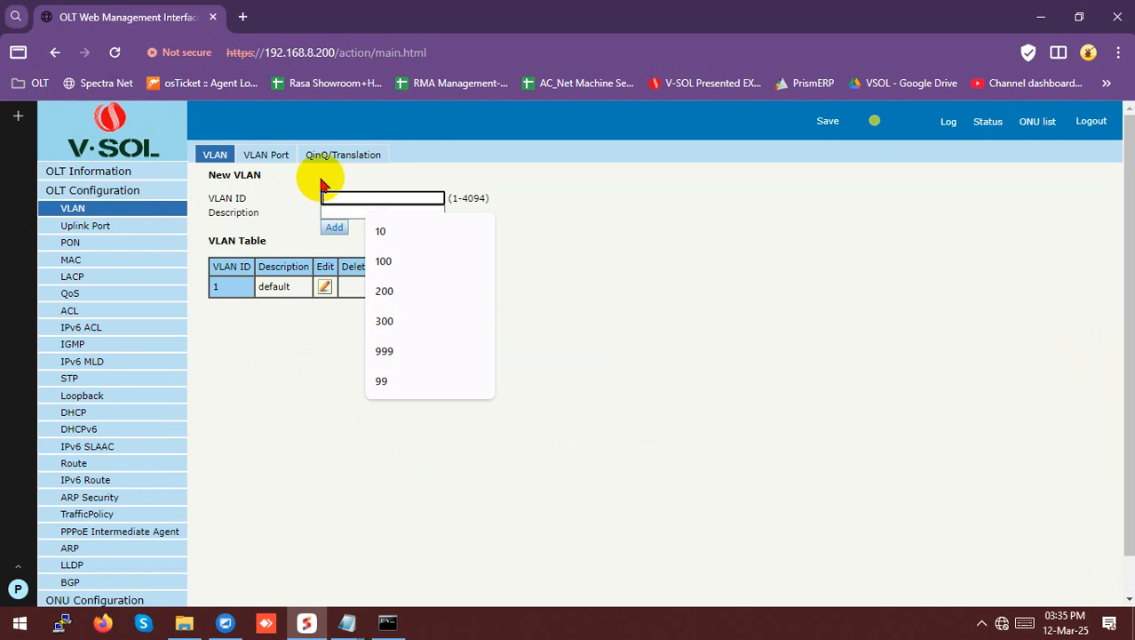
pyautogui.write('200')
pyautogui.press('Return')
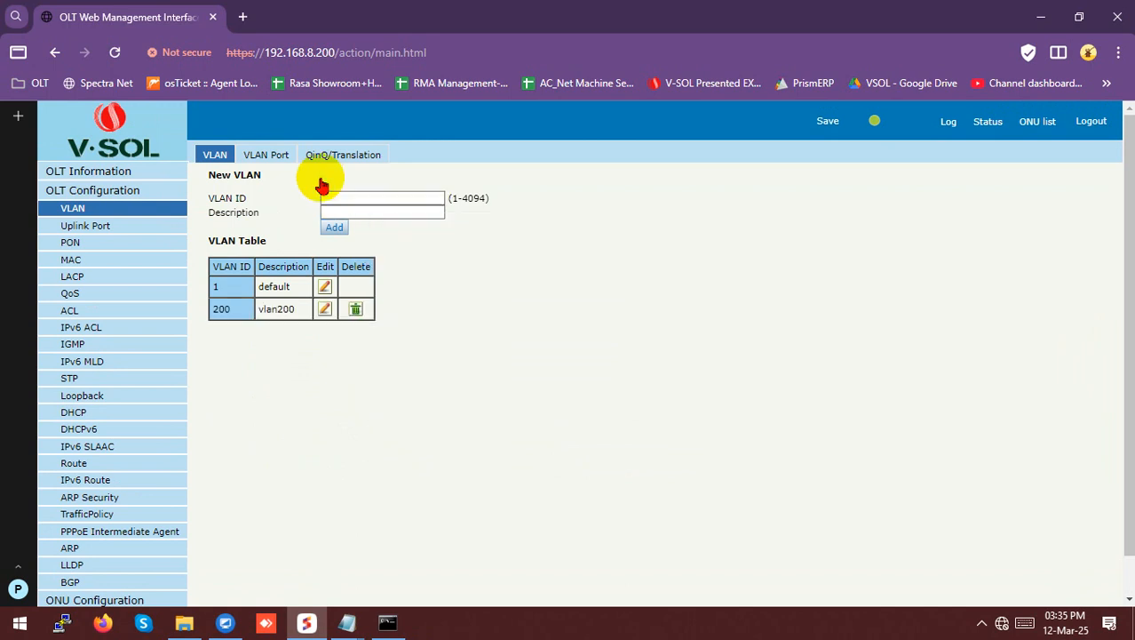
# Step: Change VLAN 200's description to vlan200_MGNT and save it
pyautogui.click(321, 311)
pyautogui.click(367, 212)
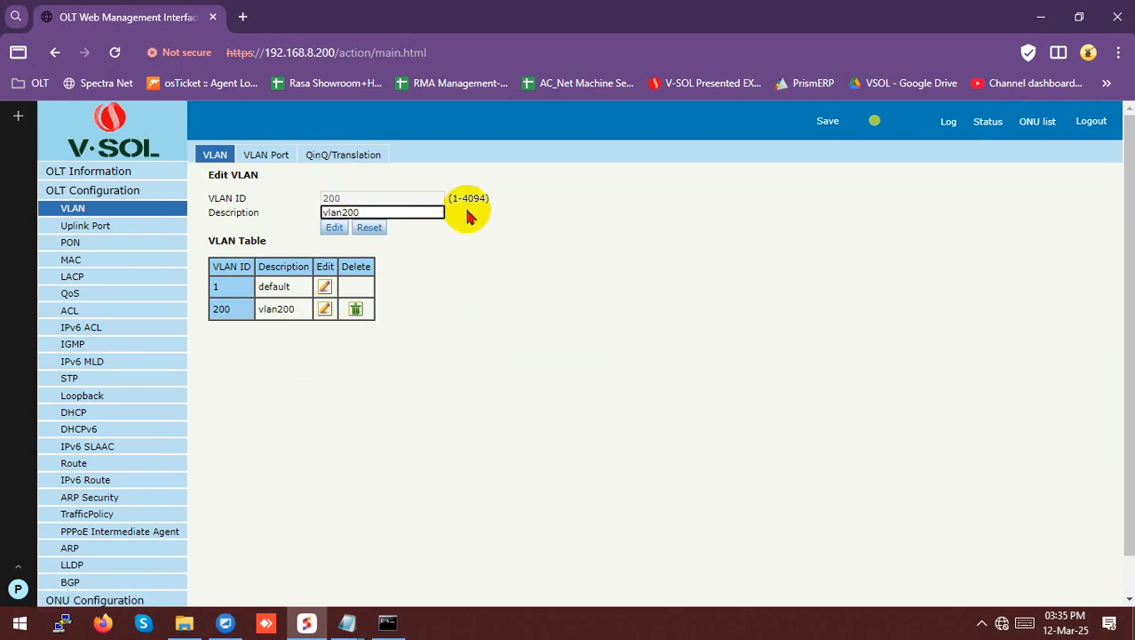
pyautogui.write('_MGNT')
pyautogui.click(347, 226)
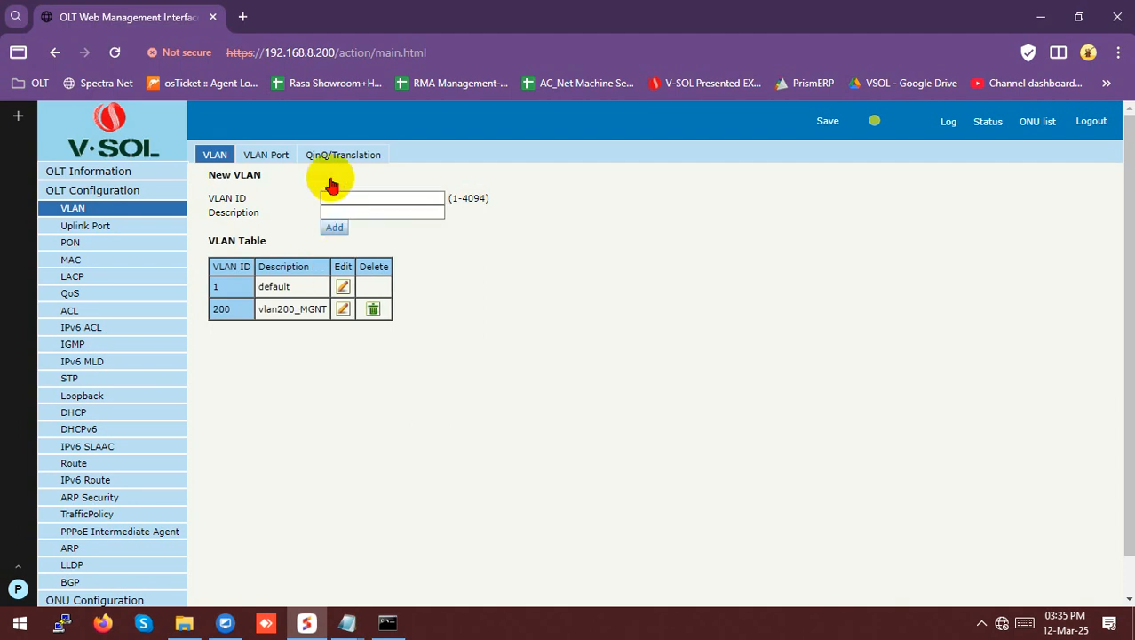
pyautogui.click(267, 155)
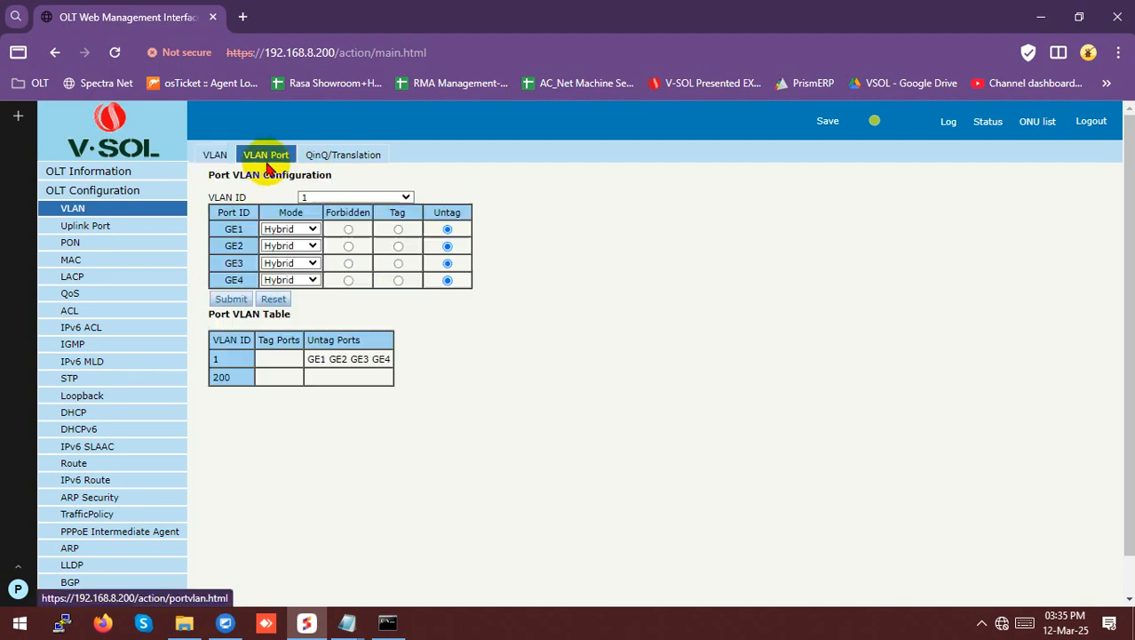
# Step: Select VLAN 200, set port GE3 to Tag, and submit the membership
pyautogui.click(337, 197)
pyautogui.click(327, 223)
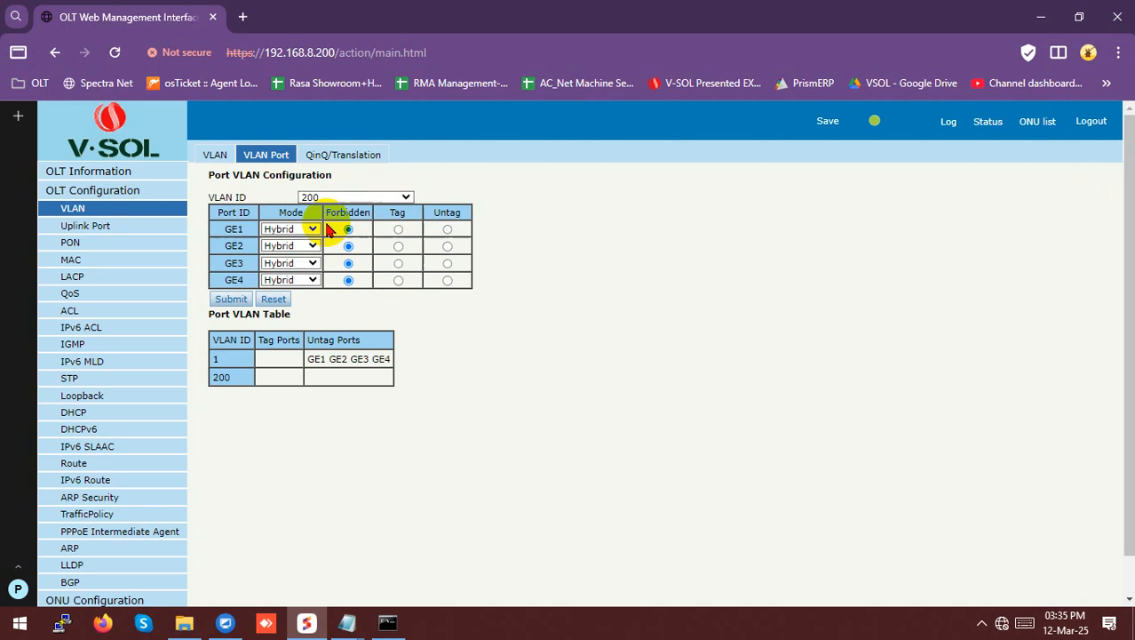
pyautogui.doubleClick(224, 263)
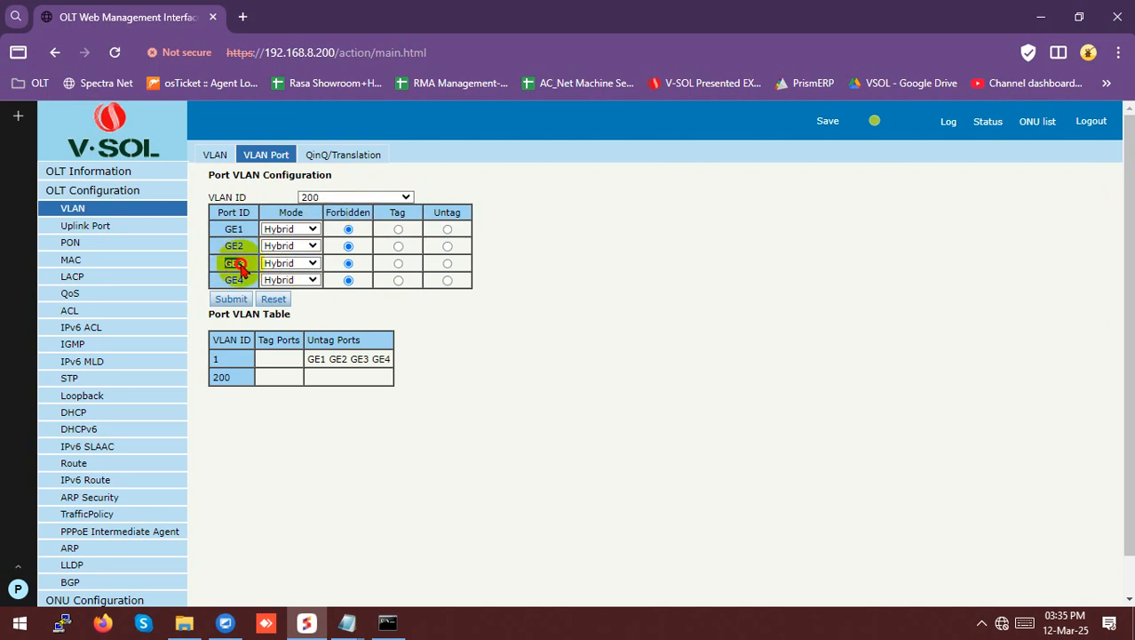
pyautogui.click(397, 264)
pyautogui.click(230, 299)
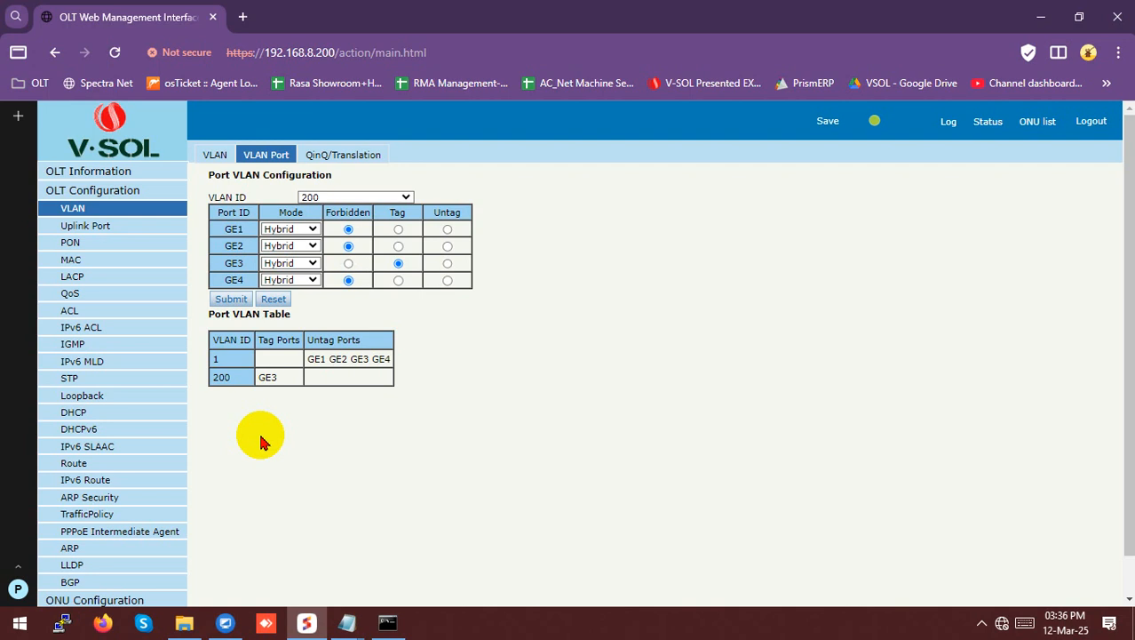
# Step: View the QinQ/Translation settings, then the Uplink Port traffic statistics showing GE4 up at 100M Full
pyautogui.click(349, 163)
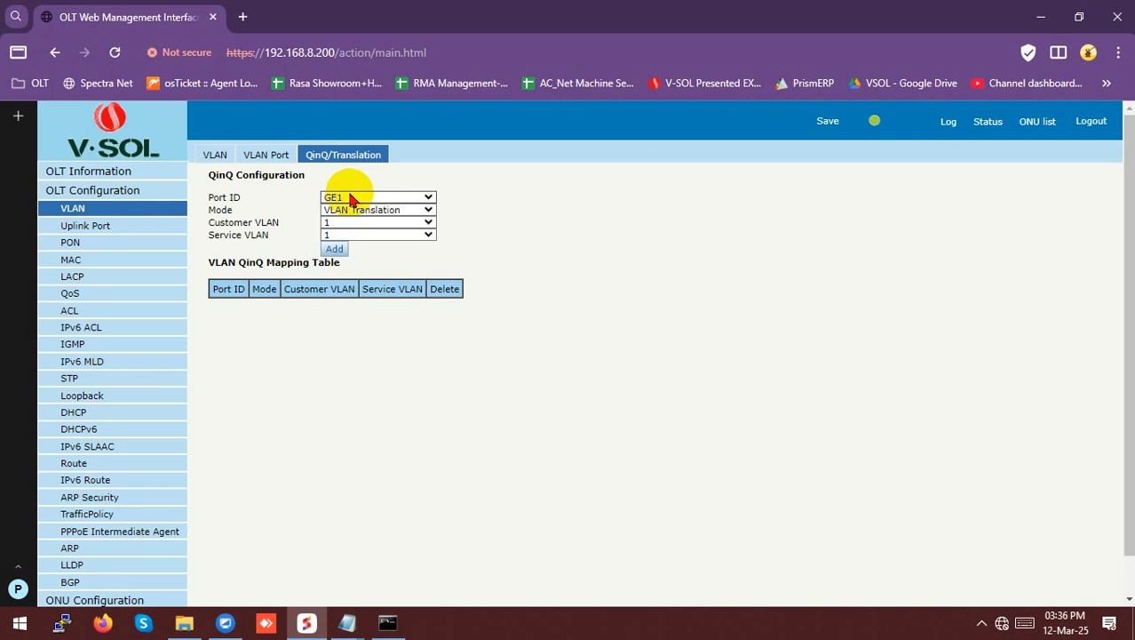
pyautogui.click(97, 226)
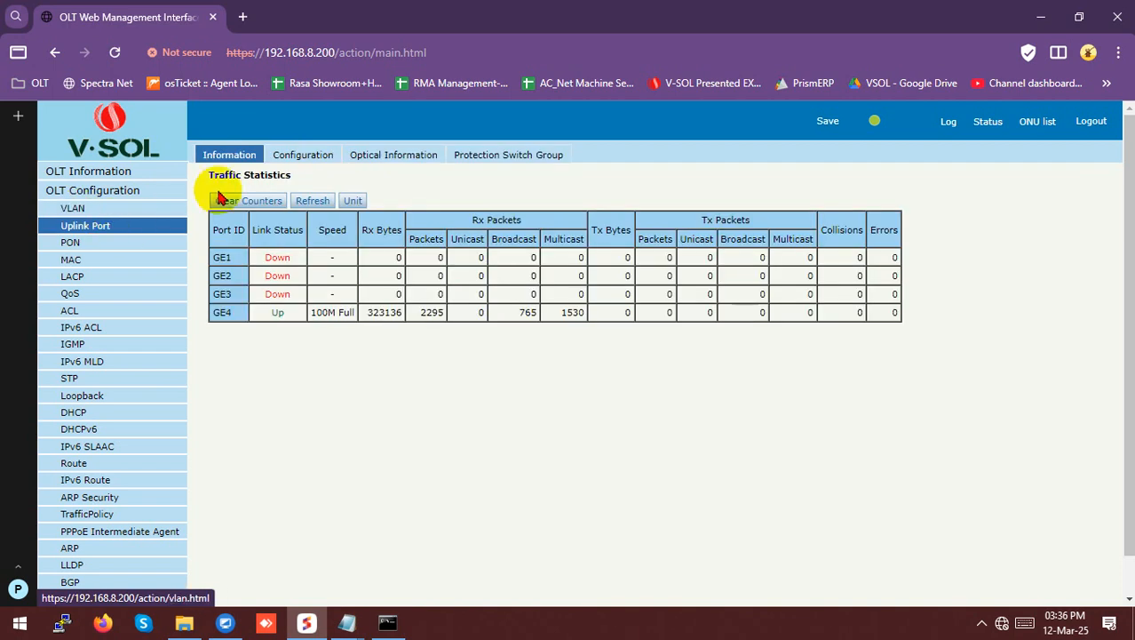
# Step: Return to uplink traffic statistics and highlight GE4's Up status at 100M Full
pyautogui.click(69, 208)
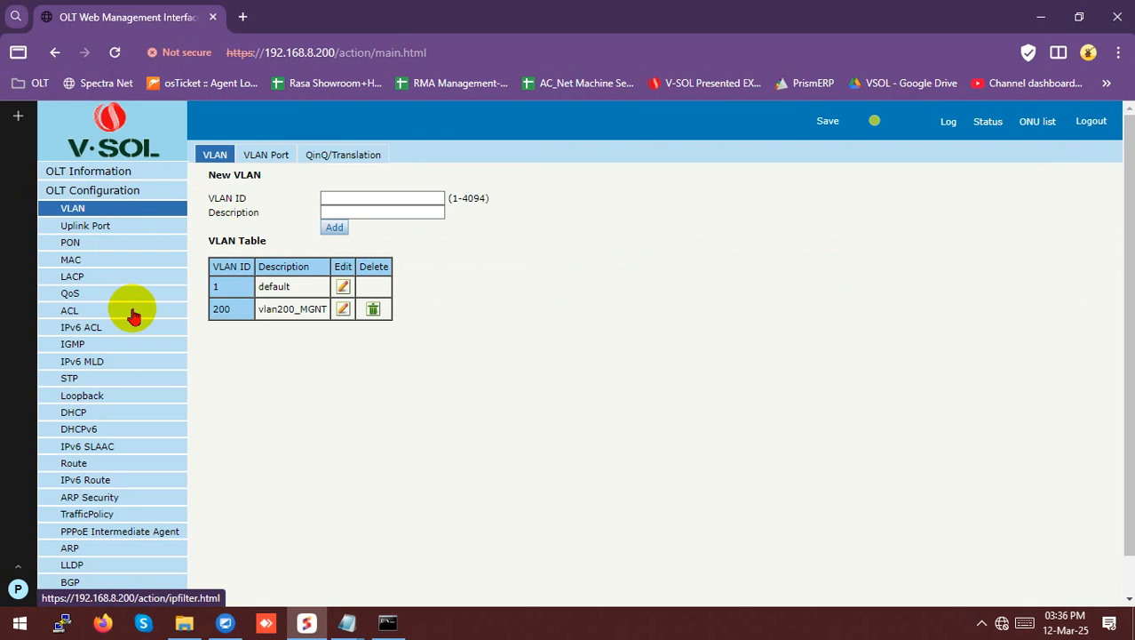
pyautogui.click(96, 225)
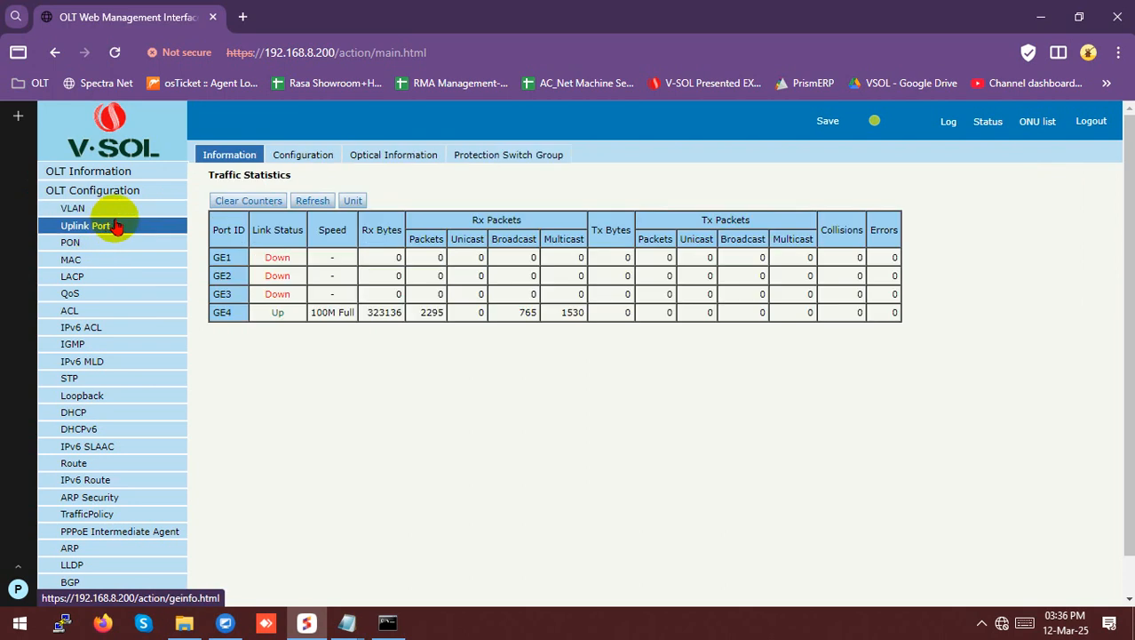
pyautogui.doubleClick(290, 314)
pyautogui.moveTo(304, 313); pyautogui.dragTo(576, 337)
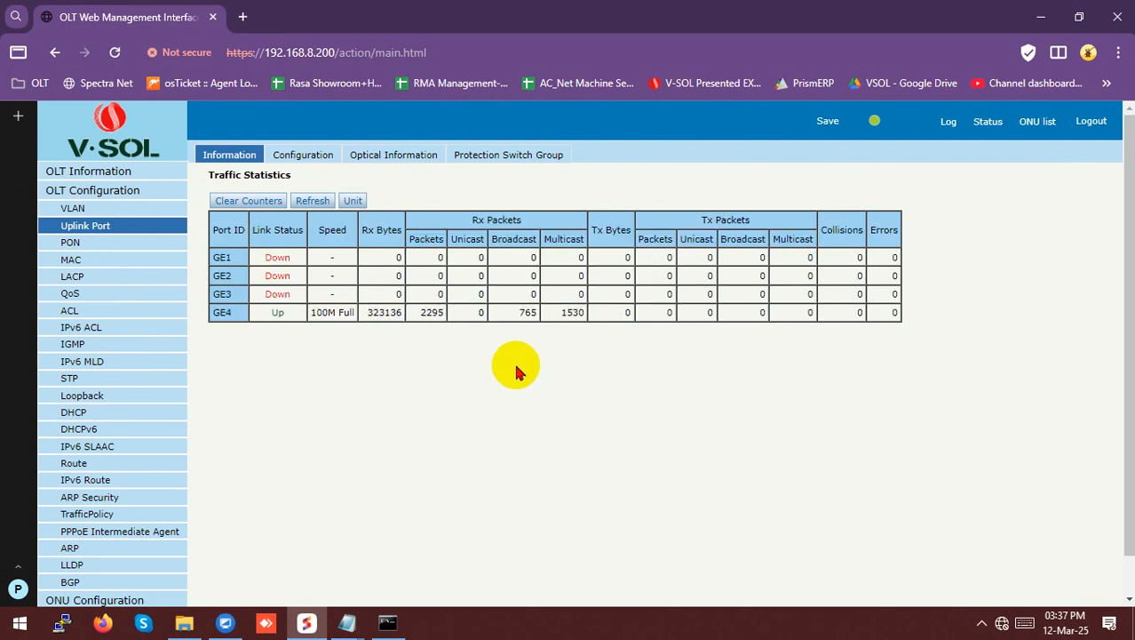
# Step: Review the GE Configuration table's description, Admin Status and Speed options, leaving GE1 at 10G Full
pyautogui.click(298, 157)
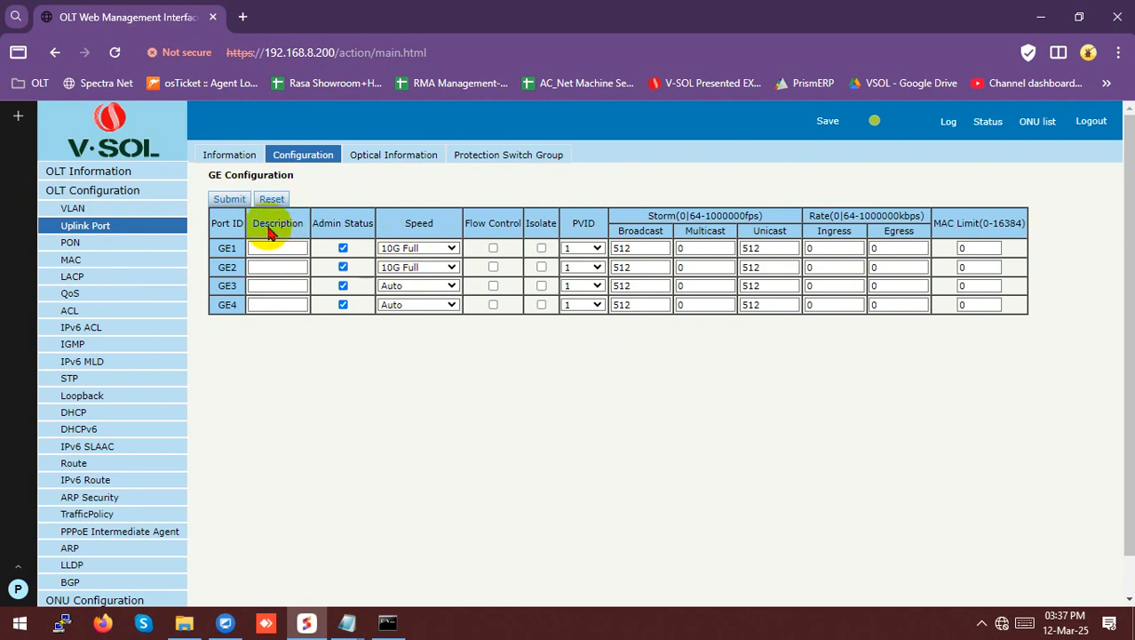
pyautogui.click(258, 266)
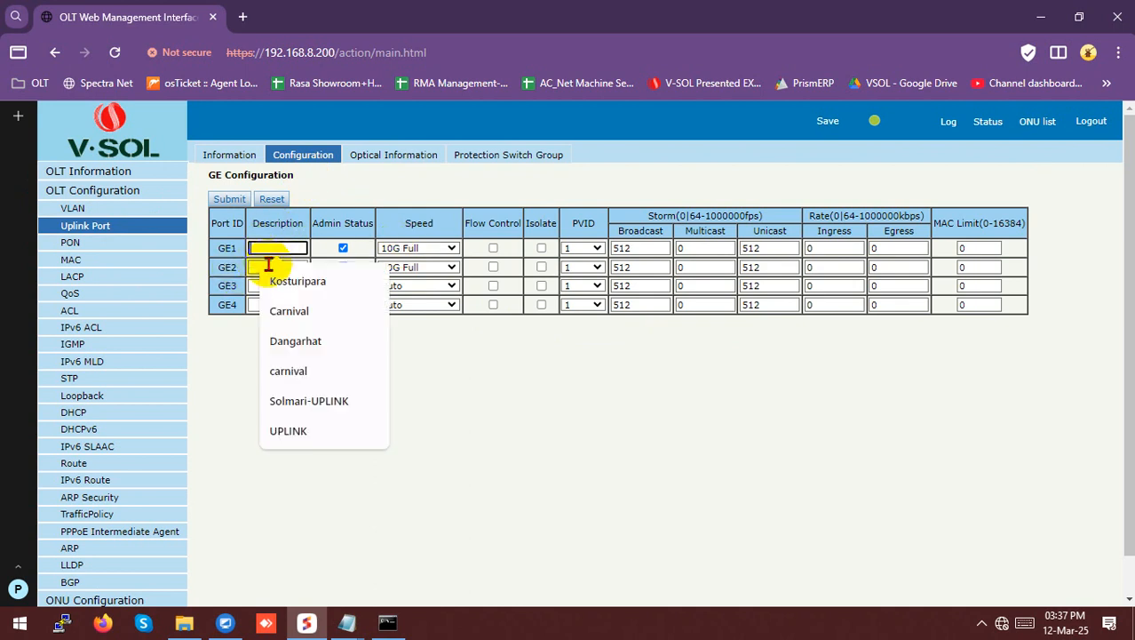
pyautogui.tripleClick(347, 222)
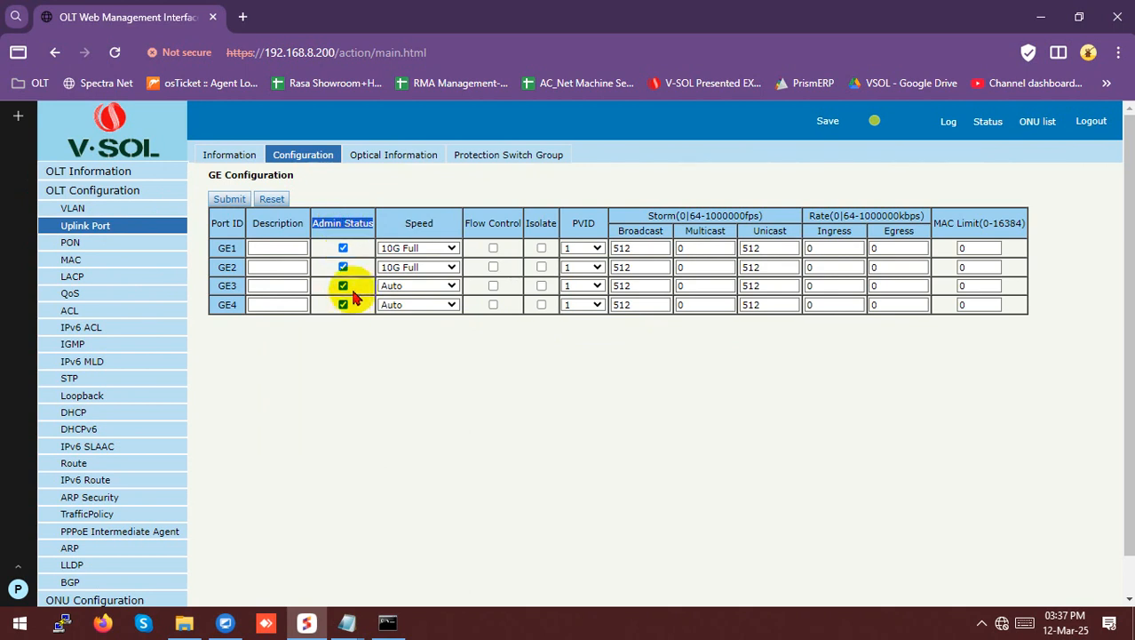
pyautogui.doubleClick(418, 223)
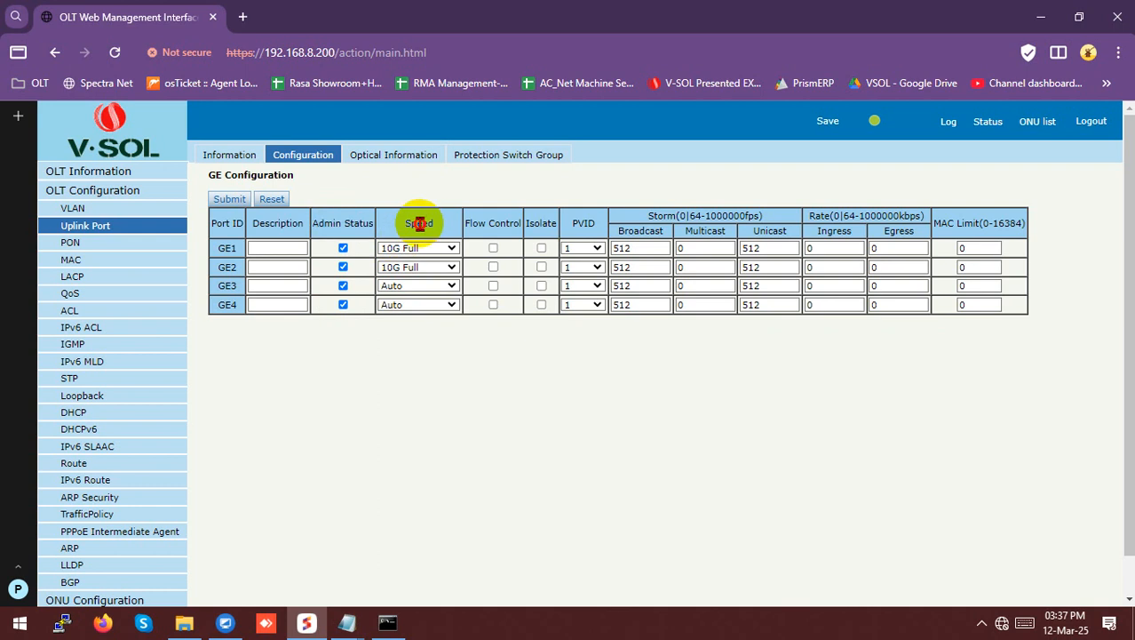
pyautogui.click(417, 249)
pyautogui.click(417, 250)
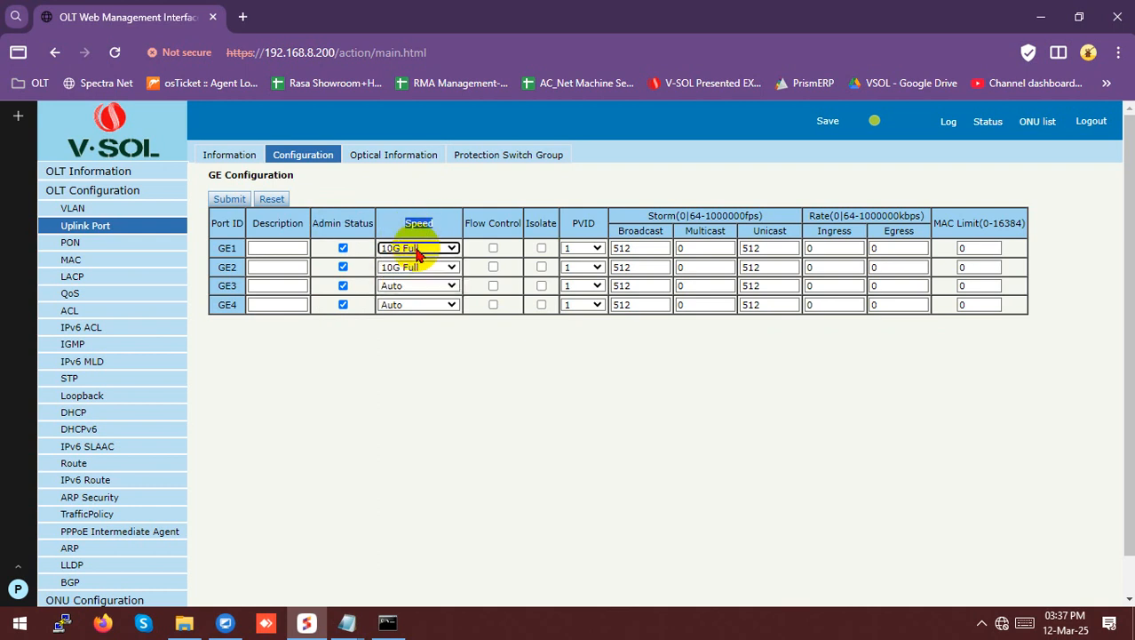
pyautogui.click(417, 250)
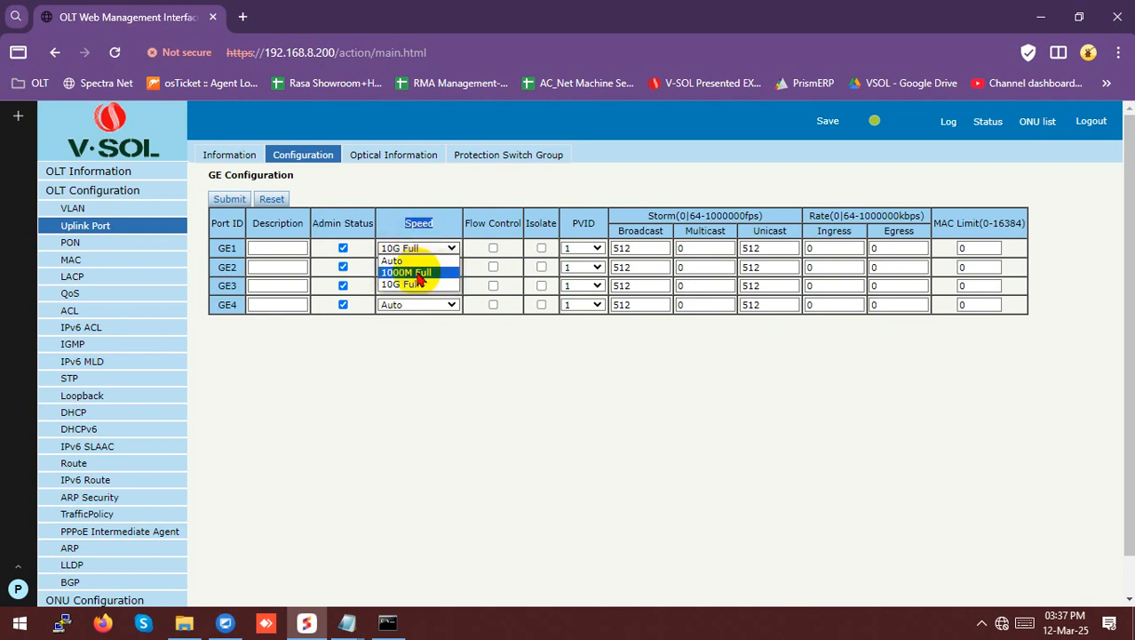
pyautogui.click(448, 364)
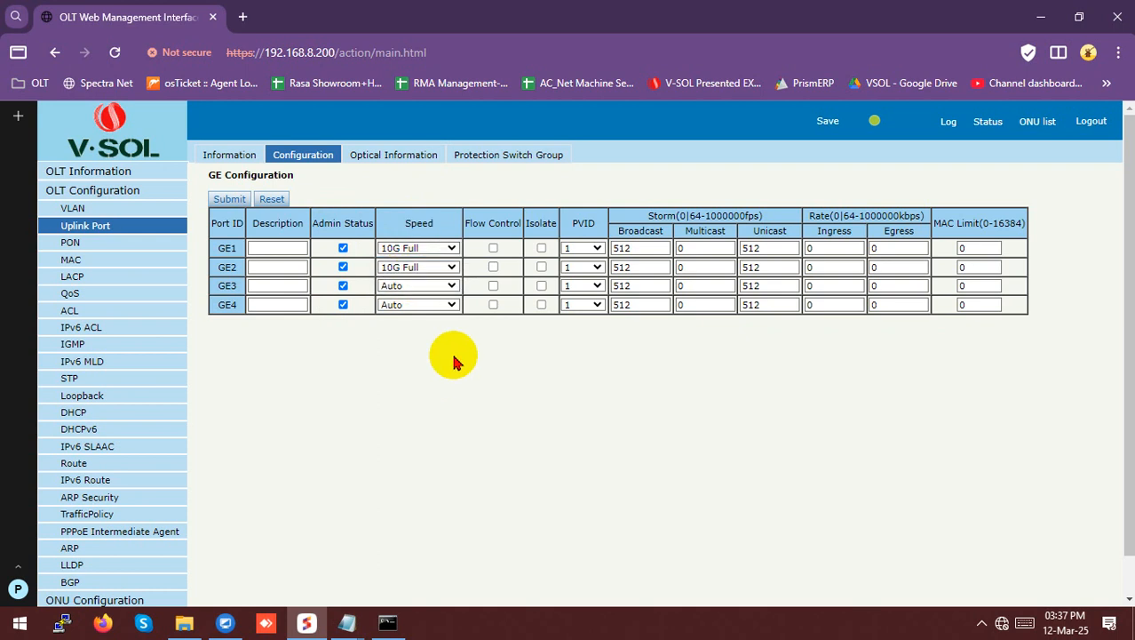
# Step: Review the Flow Control and Isolate columns and tick Isolate for GE1
pyautogui.moveTo(452, 223); pyautogui.dragTo(513, 233)
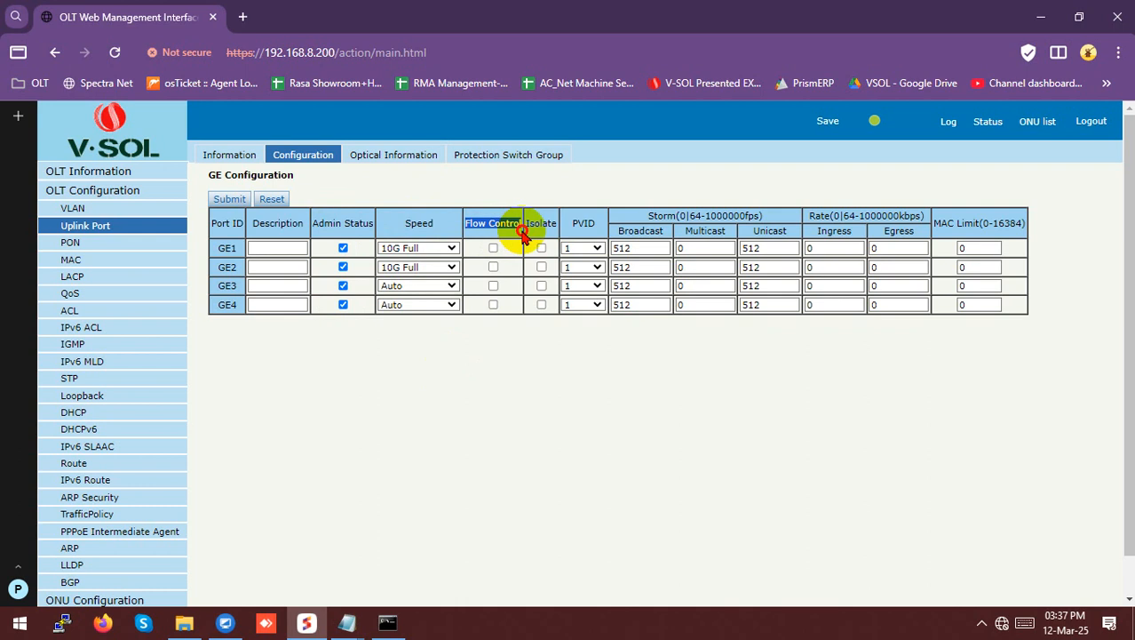
pyautogui.click(503, 225)
pyautogui.tripleClick(504, 227)
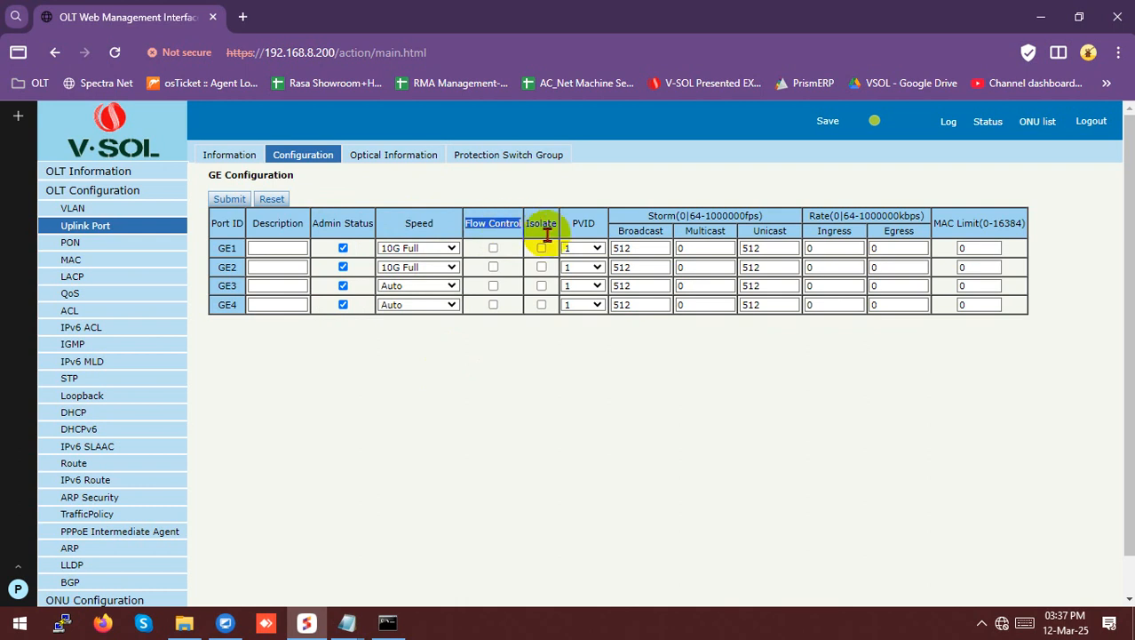
pyautogui.doubleClick(545, 224)
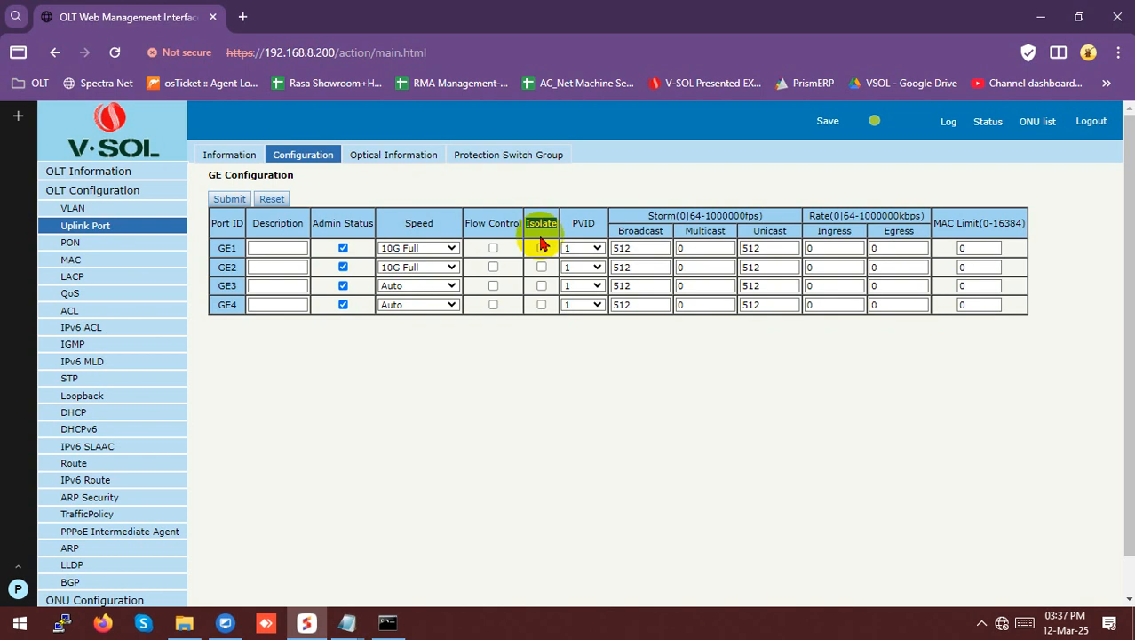
pyautogui.click(541, 248)
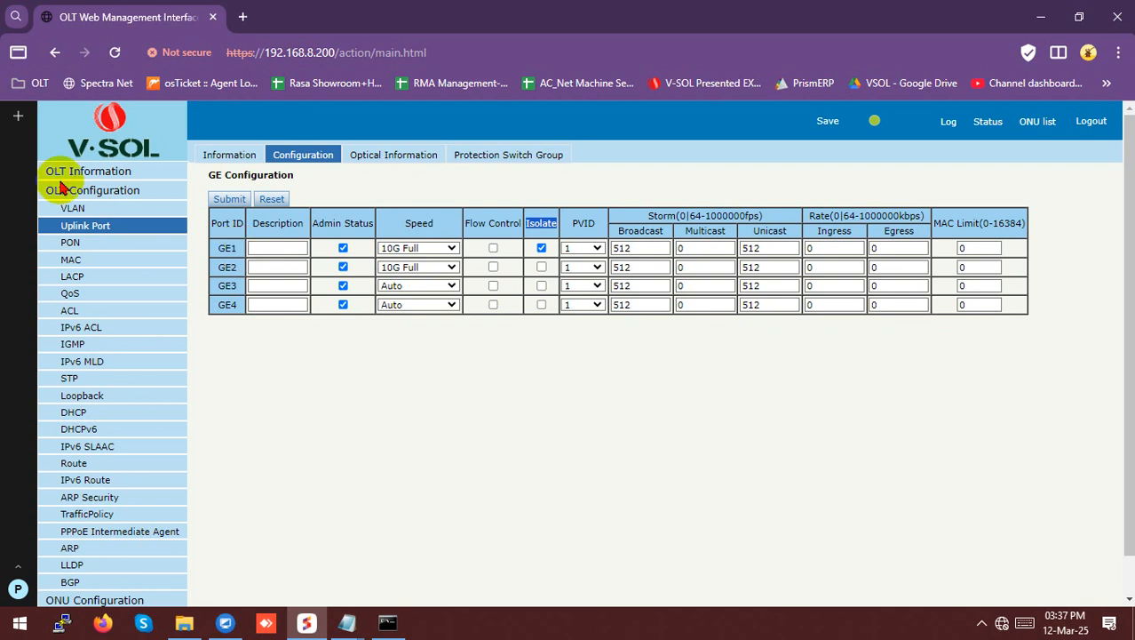
# Step: Discard GE1's unsaved isolation, confirm GE4 at 100M Full, and return to the GE configuration table
pyautogui.click(316, 158)
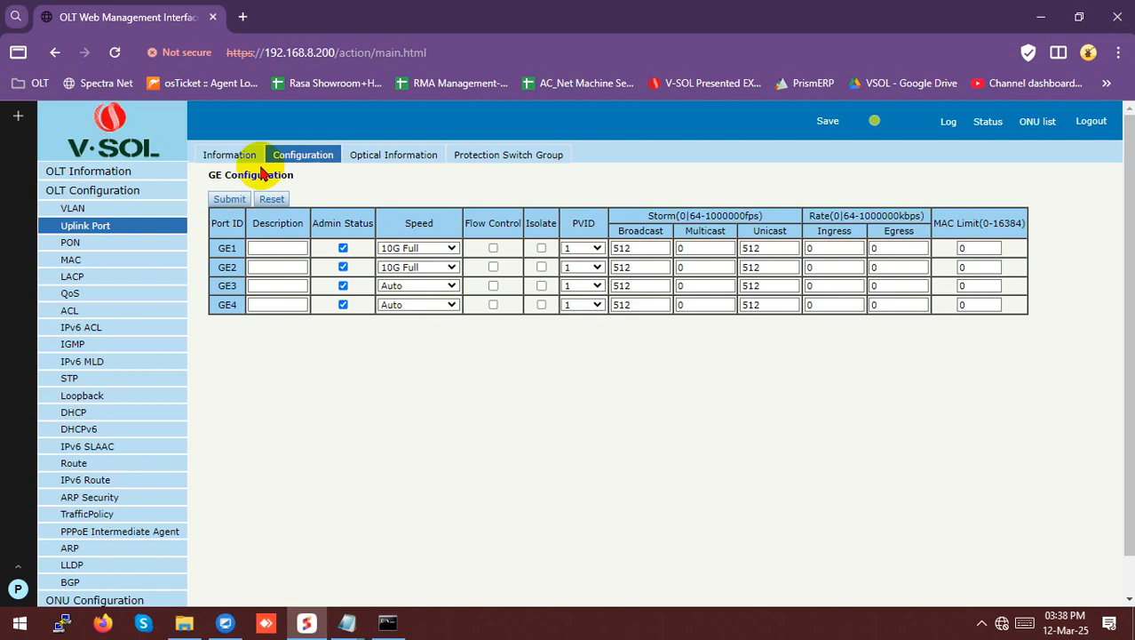
pyautogui.click(231, 155)
pyautogui.moveTo(309, 313); pyautogui.dragTo(347, 311)
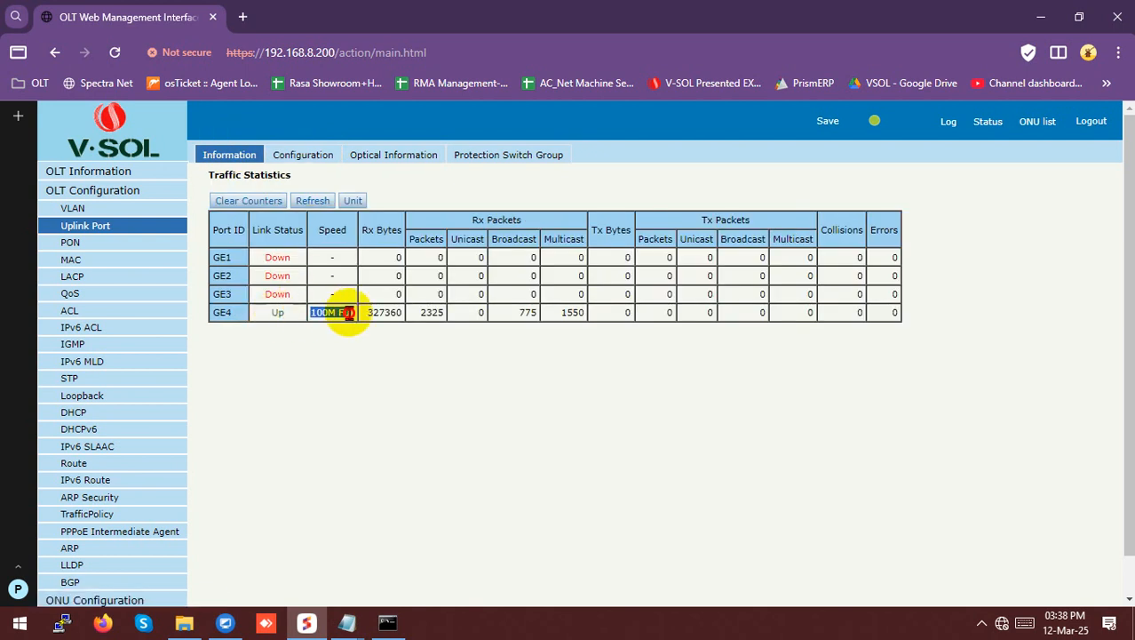
pyautogui.click(302, 154)
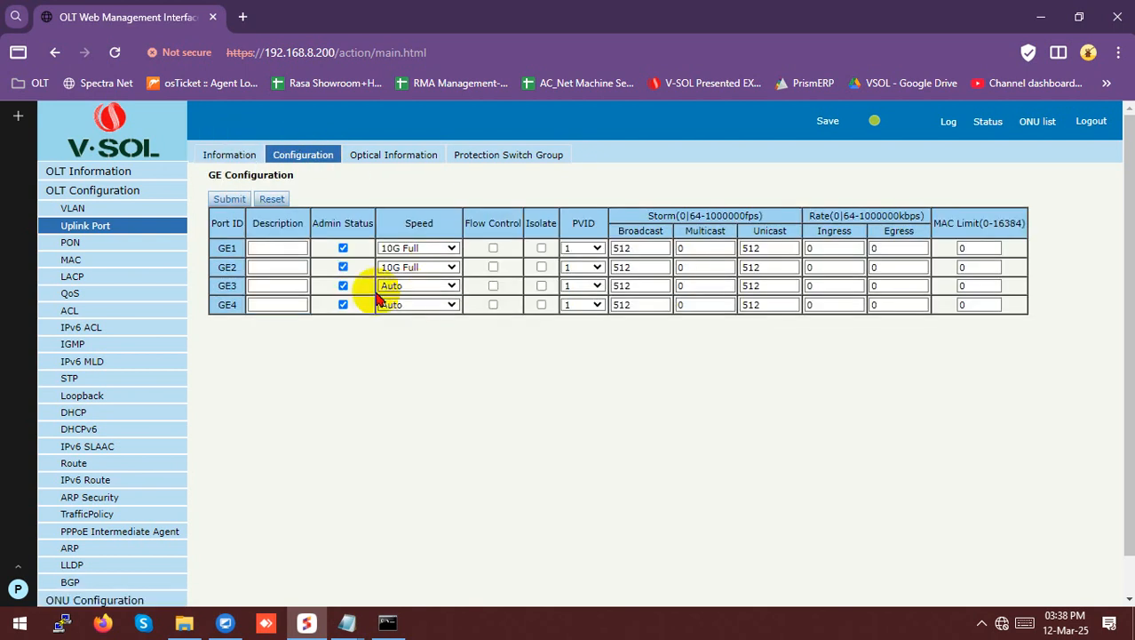
pyautogui.doubleClick(240, 311)
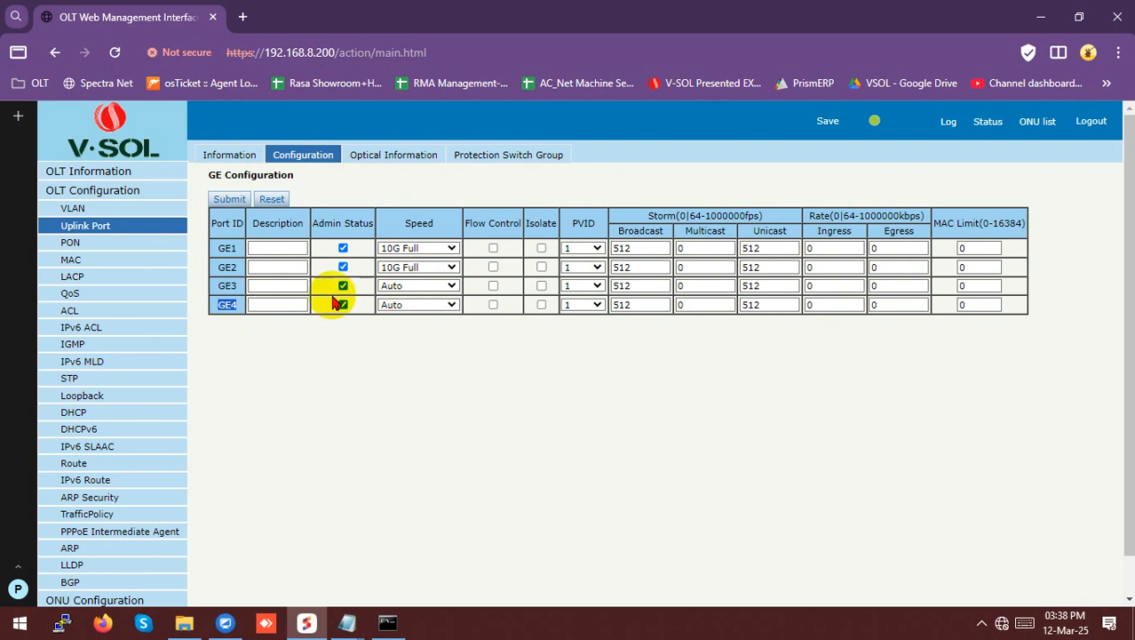
pyautogui.click(540, 311)
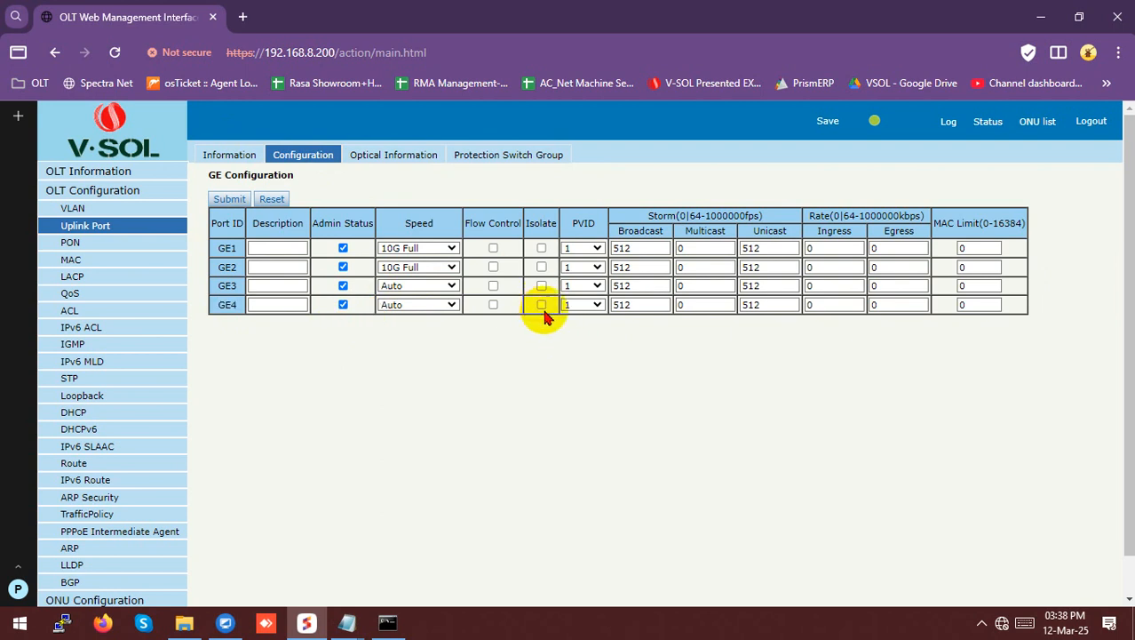
pyautogui.click(541, 306)
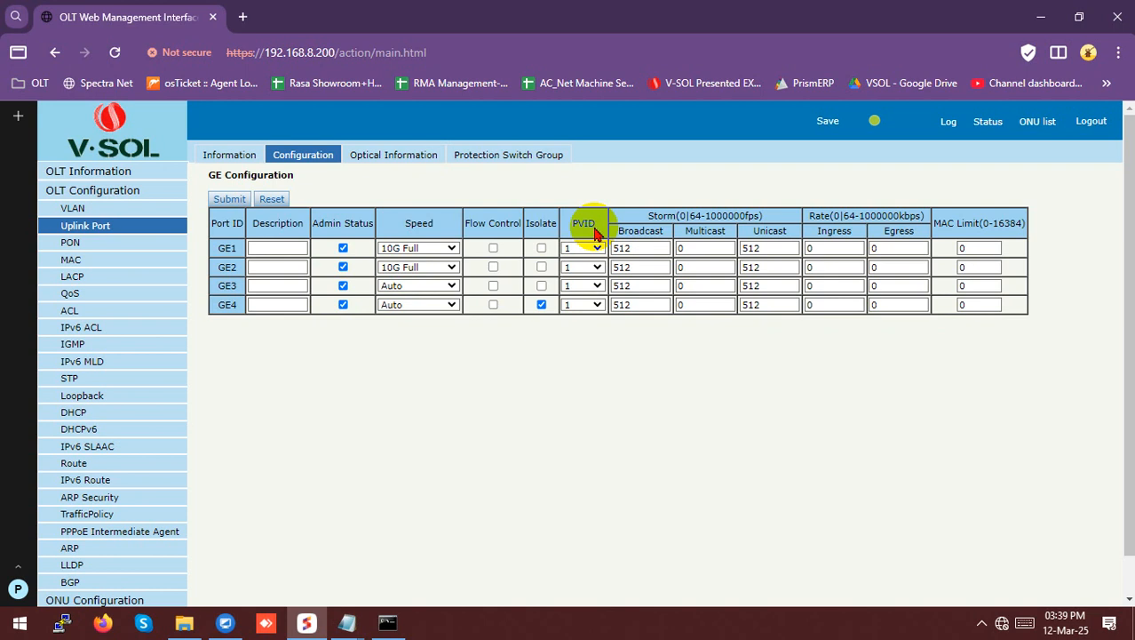
pyautogui.doubleClick(640, 229)
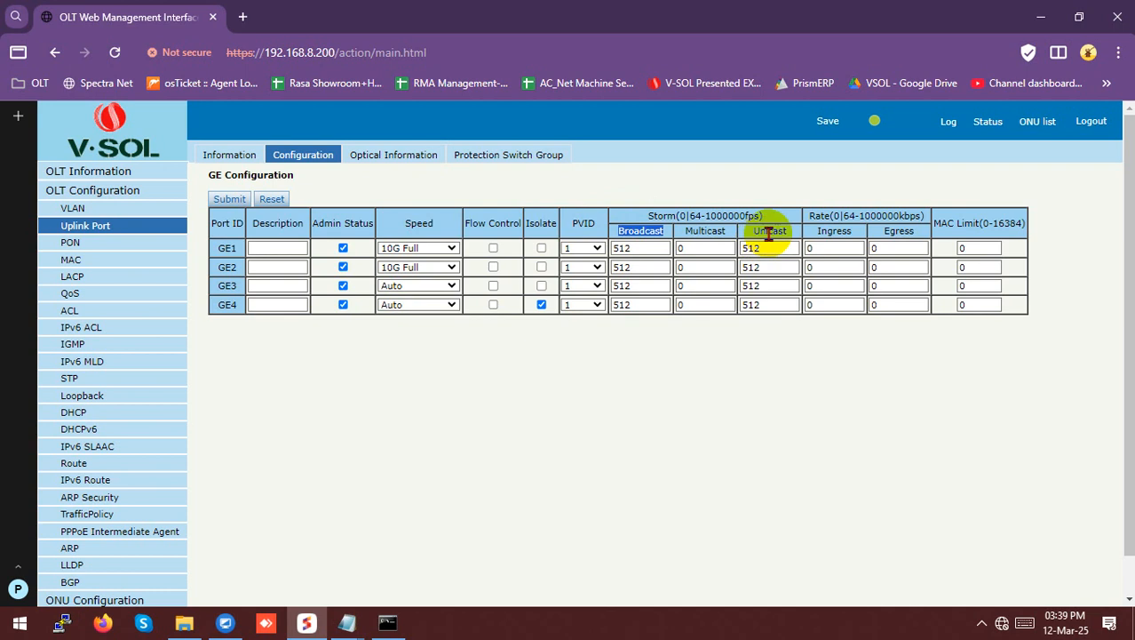
pyautogui.click(710, 233)
pyautogui.doubleClick(711, 233)
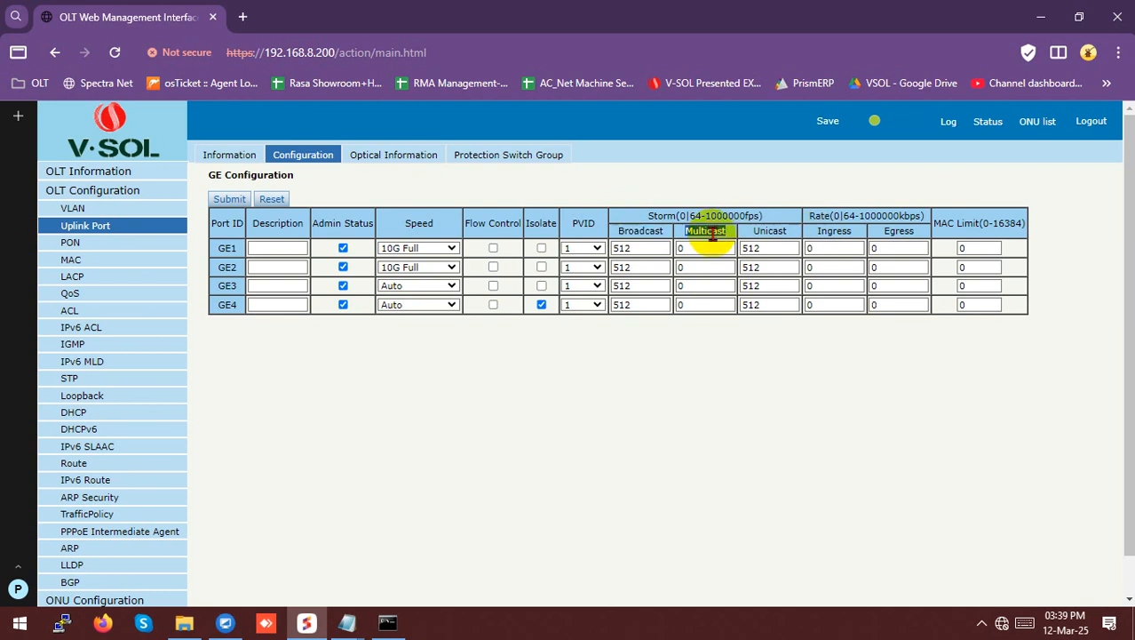
pyautogui.doubleClick(835, 233)
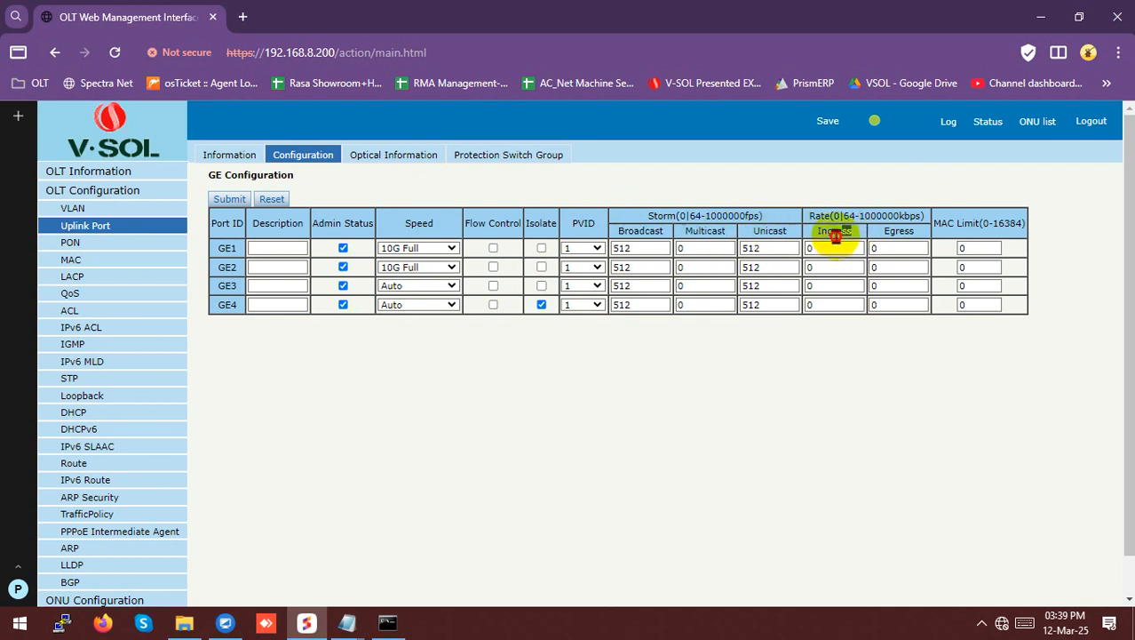
pyautogui.doubleClick(893, 233)
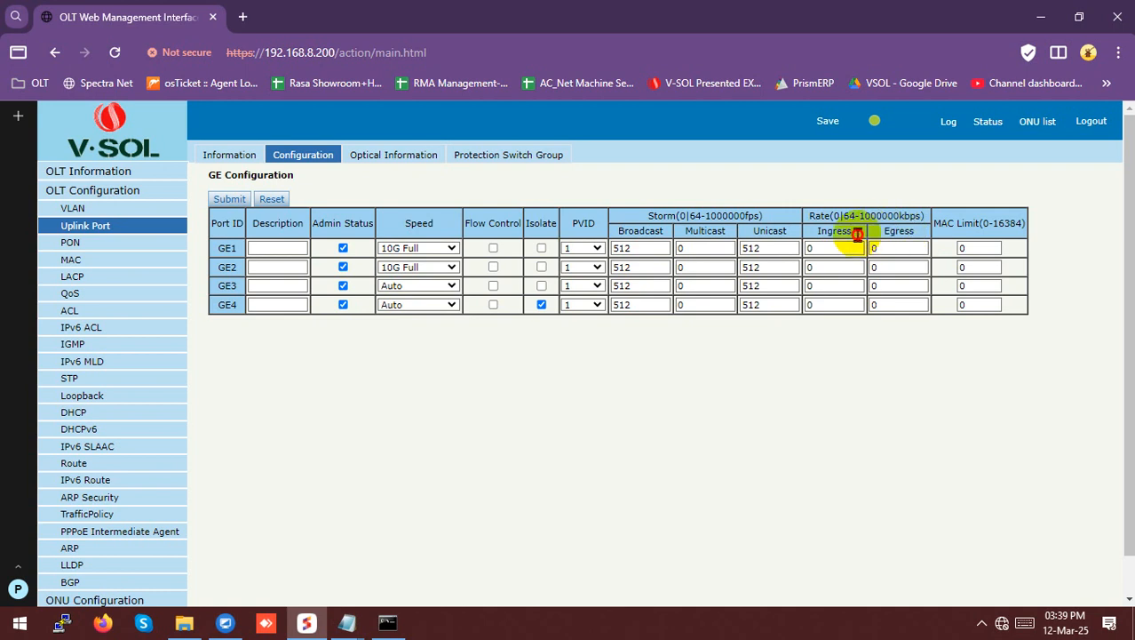
pyautogui.moveTo(810, 216)
pyautogui.mouseDown()
pyautogui.moveTo(918, 236)
pyautogui.moveTo(801, 214)
pyautogui.moveTo(801, 224)
pyautogui.mouseUp()
pyautogui.click(919, 238)
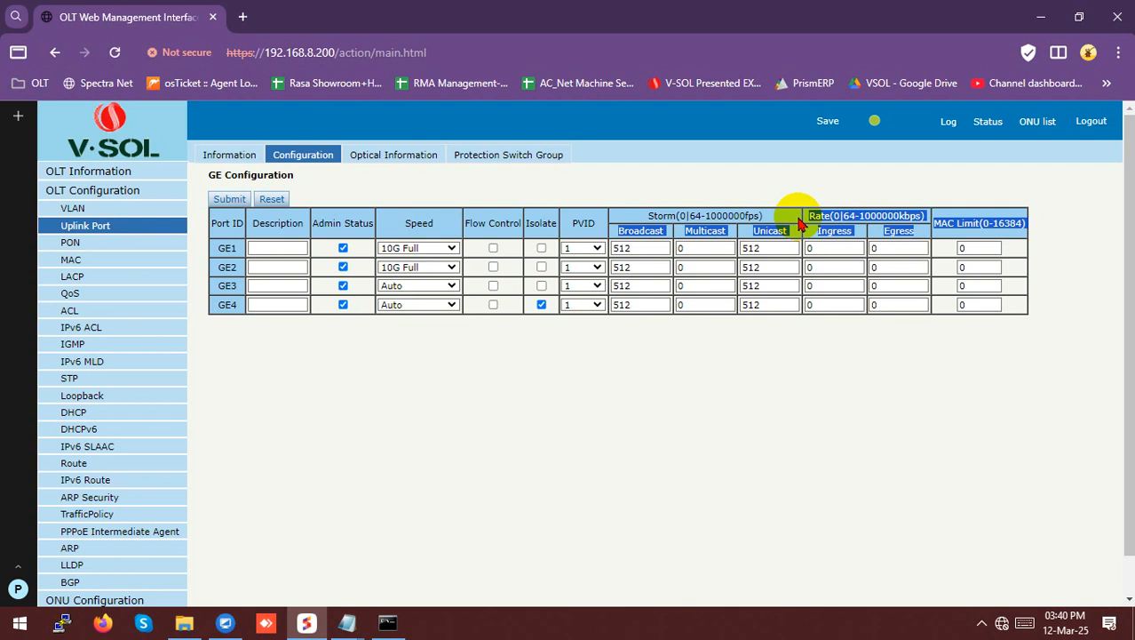
# Step: Launch Windows Calculator by searching 'cal'
pyautogui.press('super')
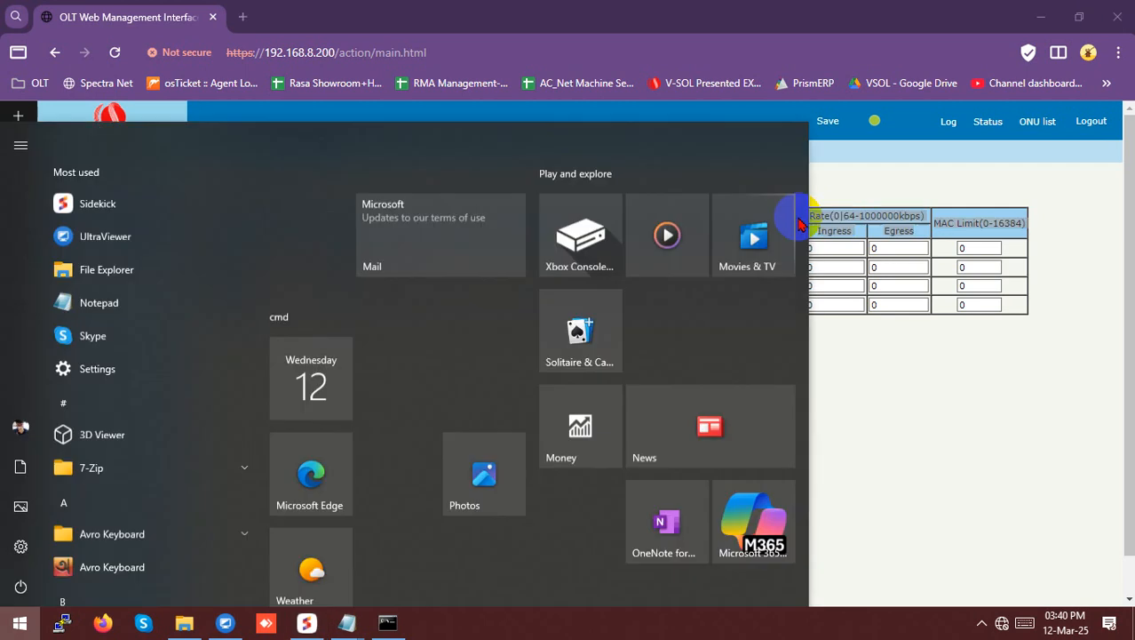
pyautogui.write('cal')
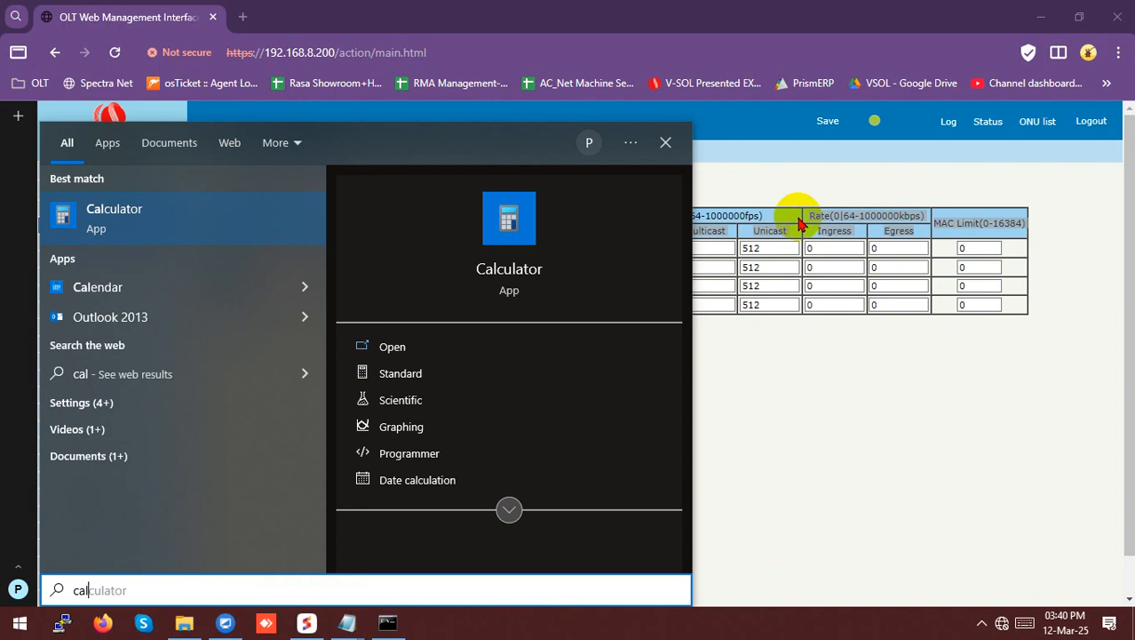
pyautogui.press('Return')
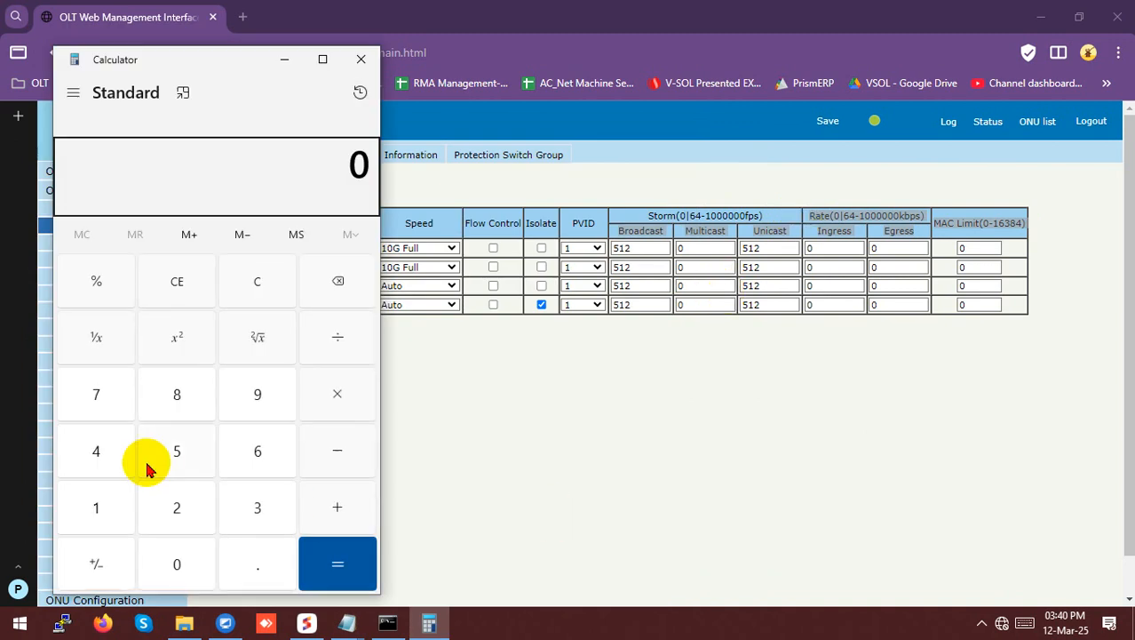
# Step: Compute 800 × 1024 = 819,200 and select the result for GE4's Ingress rate field
pyautogui.click(177, 396)
pyautogui.click(180, 562)
pyautogui.click(180, 562)
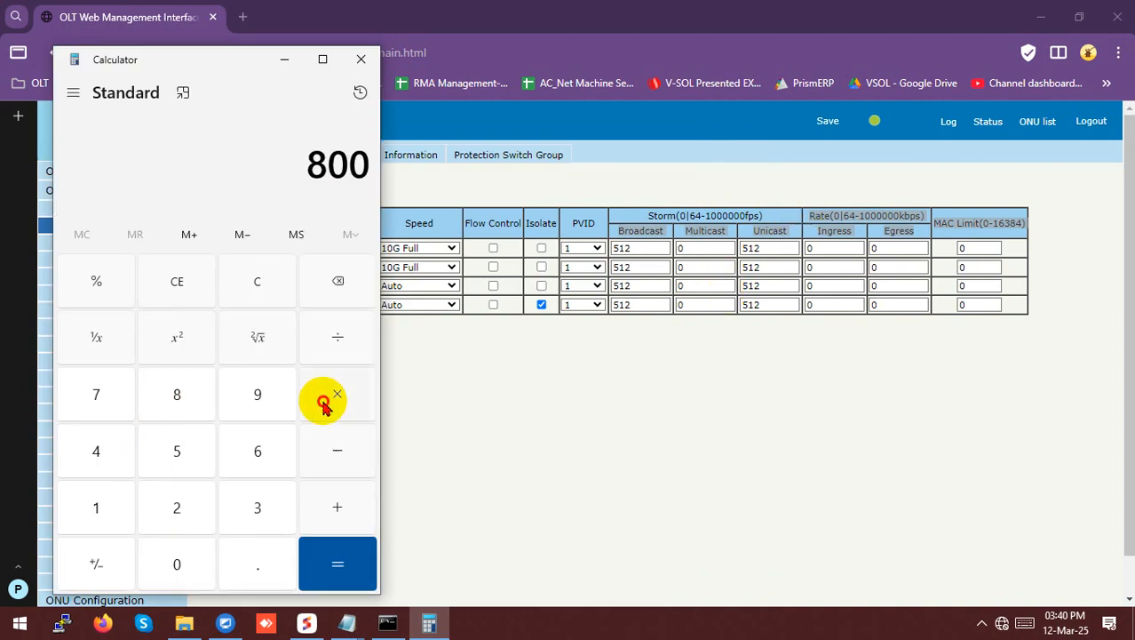
pyautogui.click(327, 397)
pyautogui.click(120, 503)
pyautogui.click(171, 551)
pyautogui.click(177, 503)
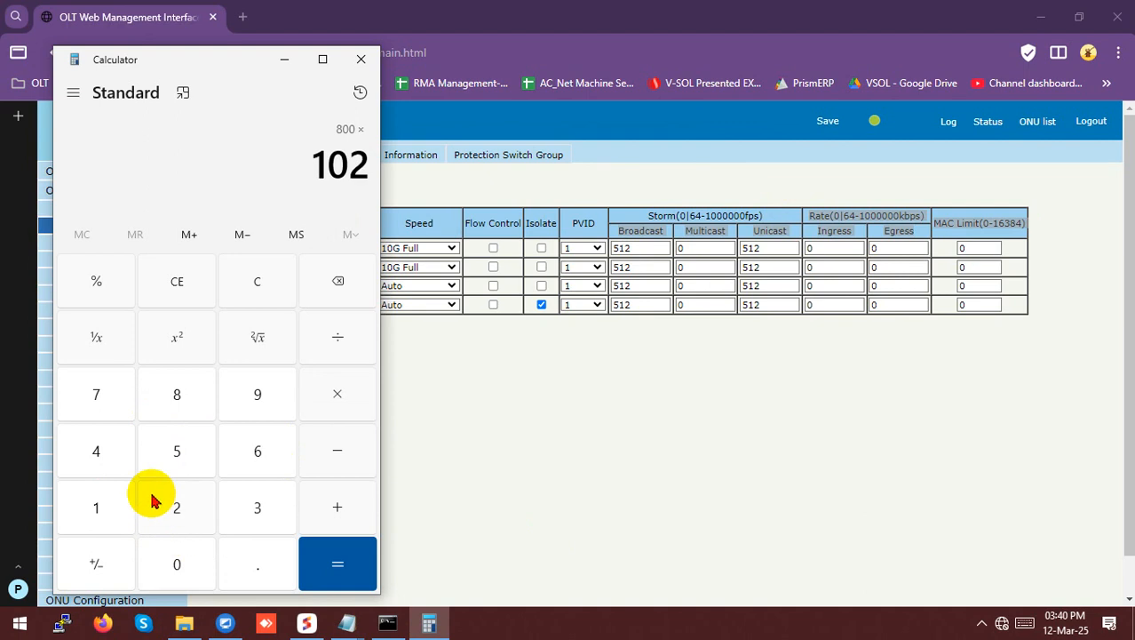
pyautogui.click(124, 460)
pyautogui.click(337, 562)
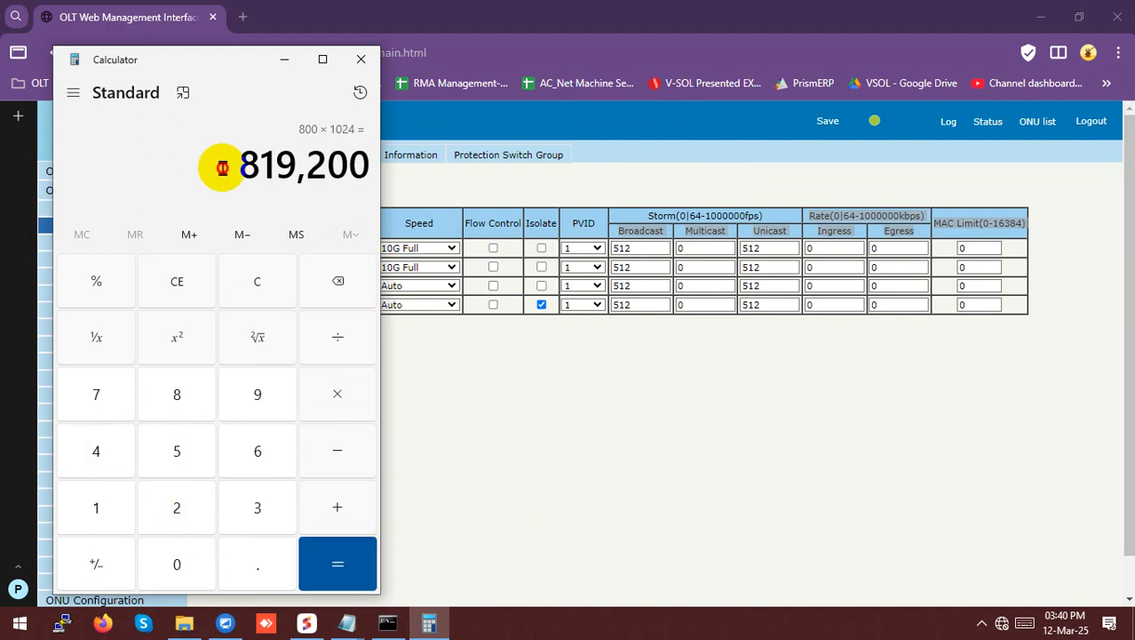
pyautogui.moveTo(216, 164); pyautogui.dragTo(415, 145)
pyautogui.hotkey('ctrl', 'c')
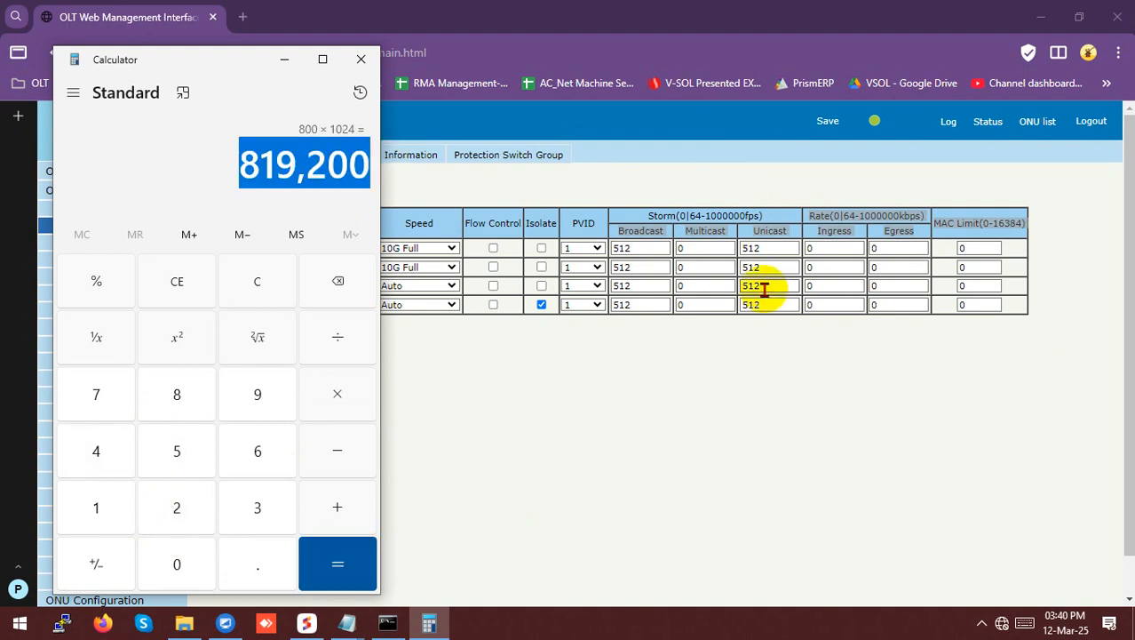
pyautogui.click(833, 305)
pyautogui.hotkey('ctrl', 'v')
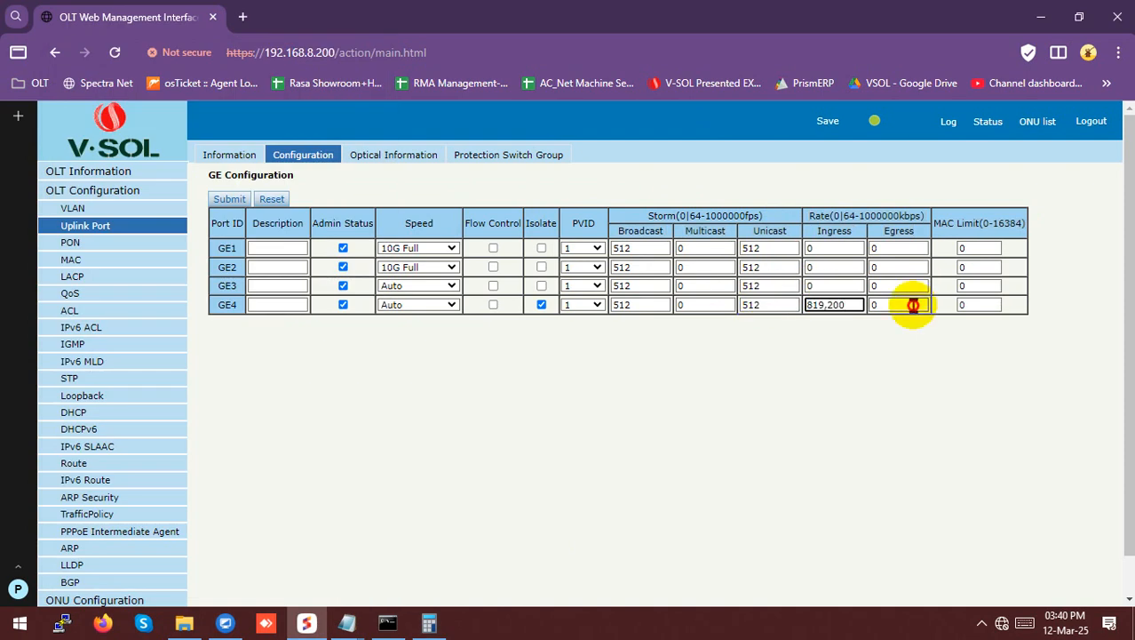
pyautogui.click(901, 305)
pyautogui.hotkey('ctrl', 'v')
pyautogui.click(833, 303)
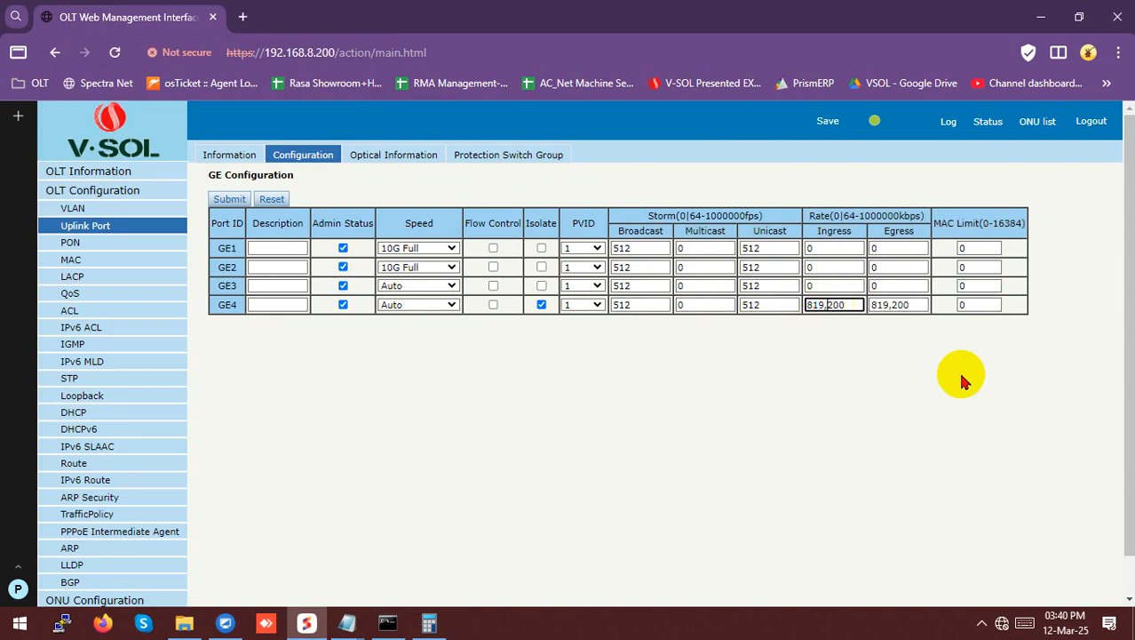
pyautogui.press('BackSpace')
pyautogui.click(898, 305)
pyautogui.press('BackSpace')
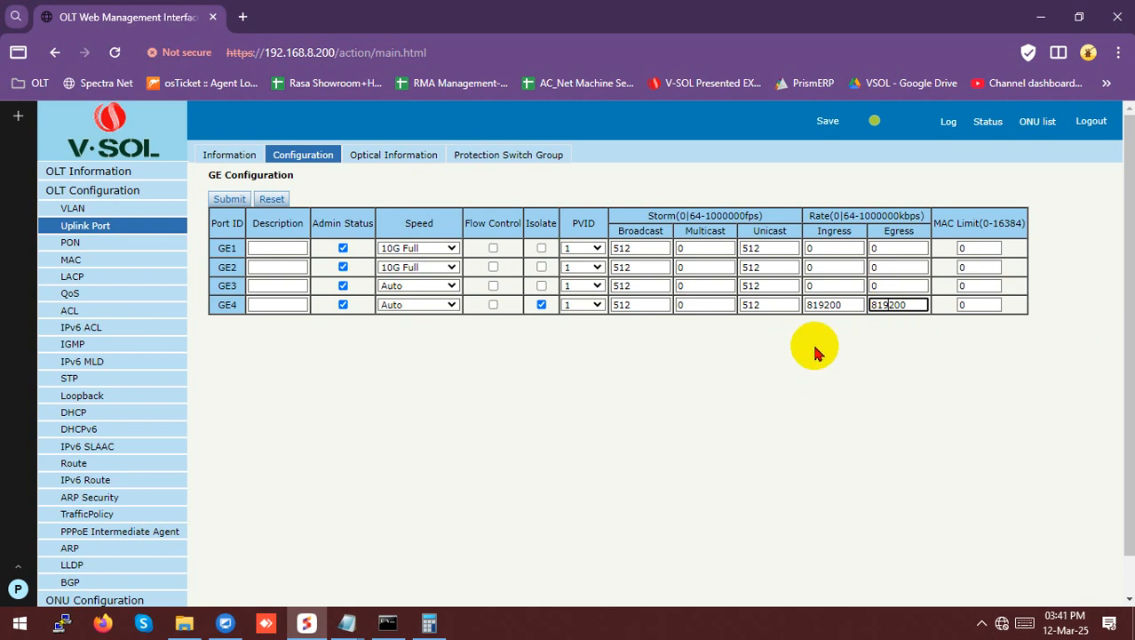
pyautogui.click(971, 306)
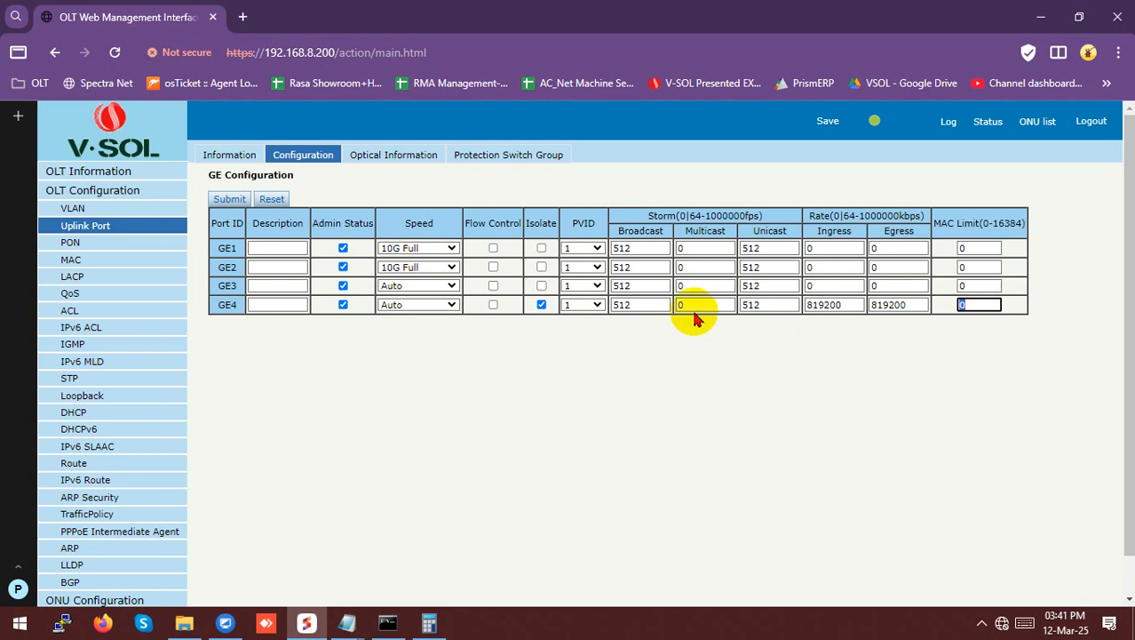
pyautogui.click(984, 304)
pyautogui.doubleClick(984, 304)
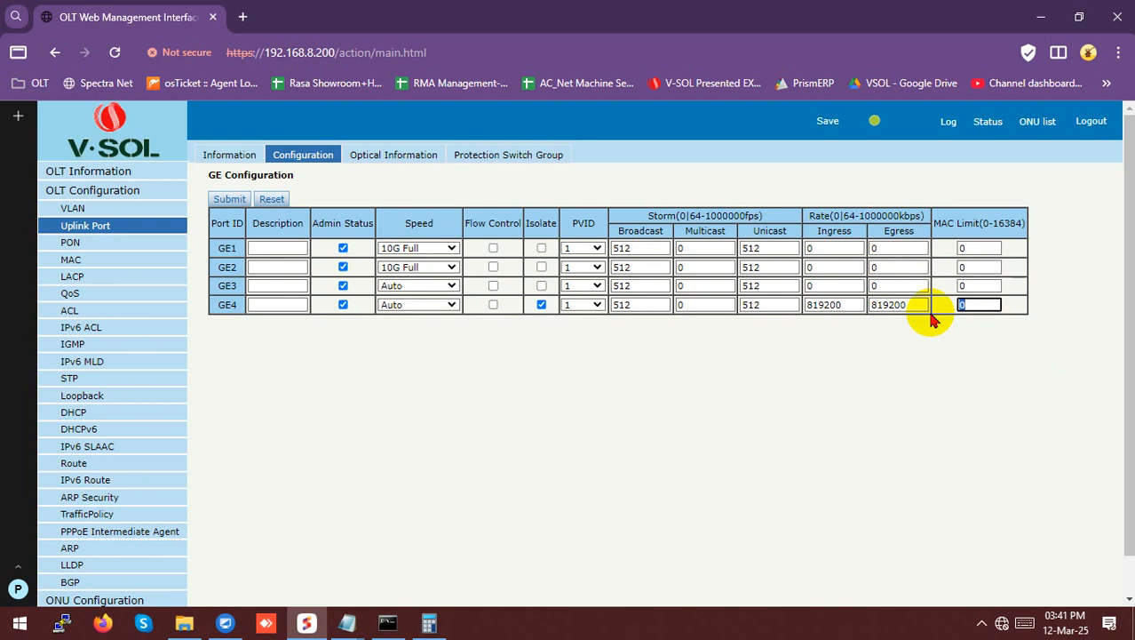
pyautogui.click(328, 158)
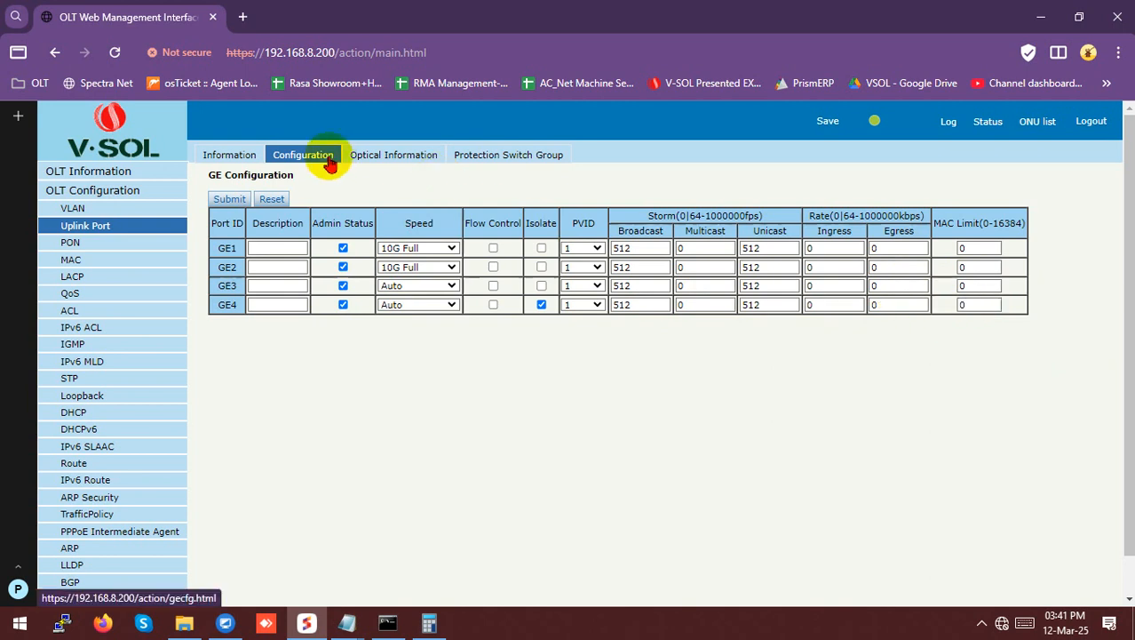
# Step: Review the uplink optical readings for GE2 and wavelengths, then the Protection Switch Group settings
pyautogui.click(371, 164)
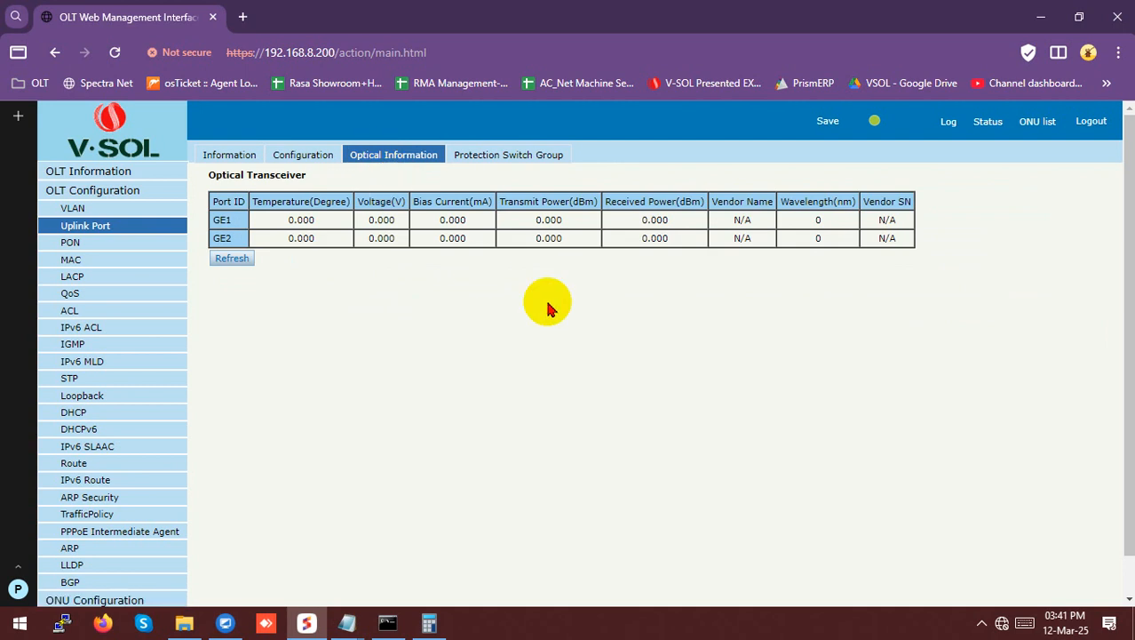
pyautogui.moveTo(290, 234); pyautogui.dragTo(795, 245)
pyautogui.click(615, 274)
pyautogui.click(370, 244)
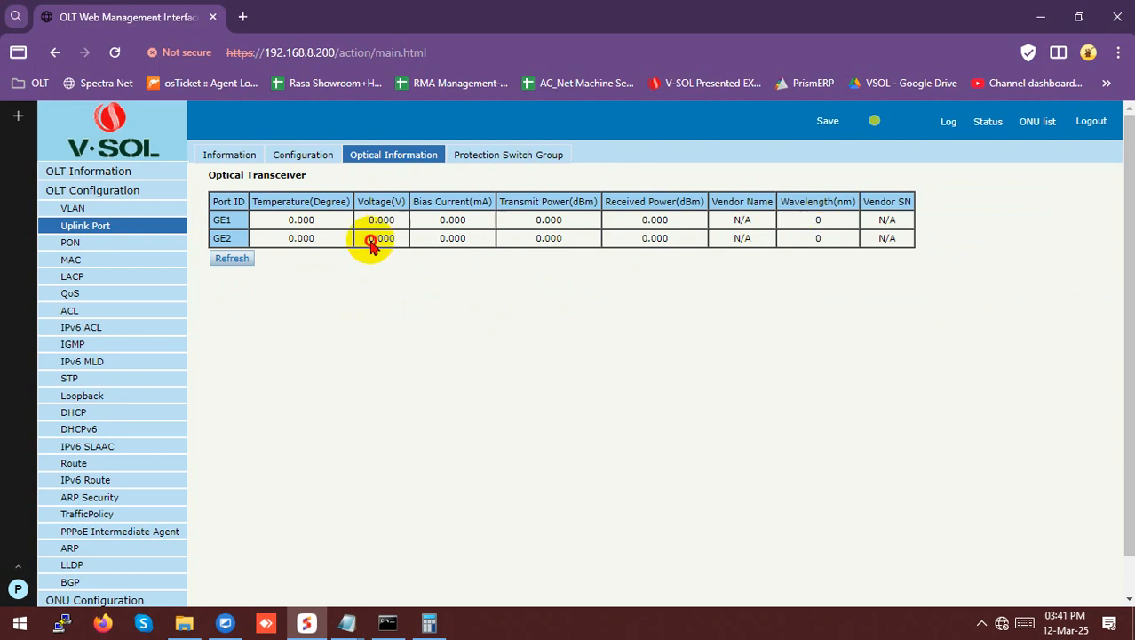
pyautogui.click(537, 155)
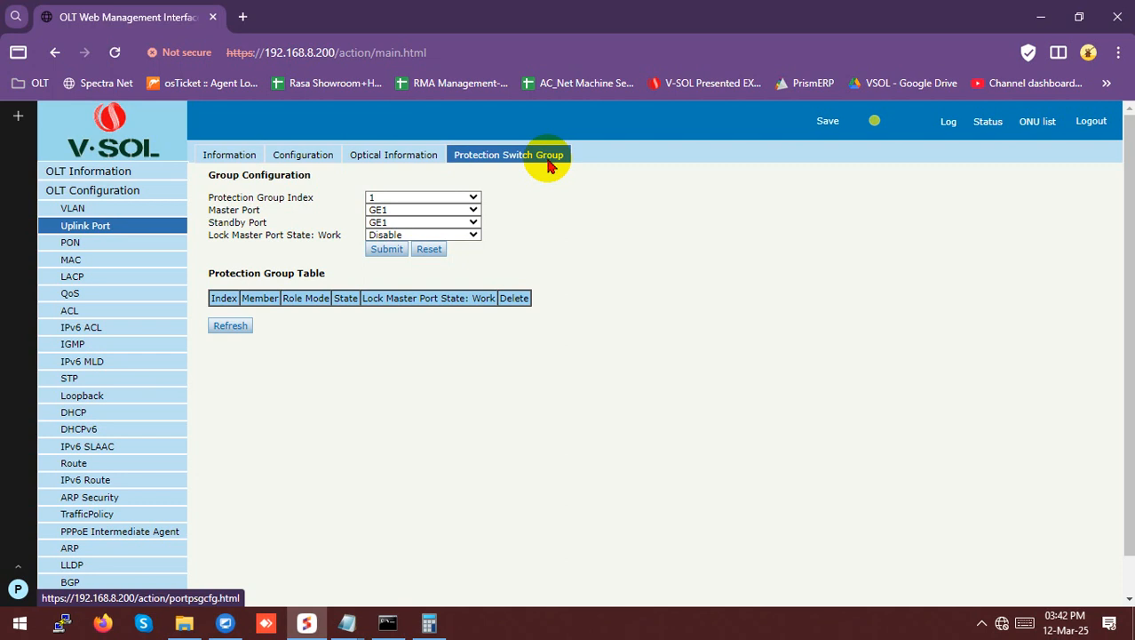
# Step: Check PON1's temperature and voltage and PON traffic counters, then show the PON Configuration table
pyautogui.click(78, 244)
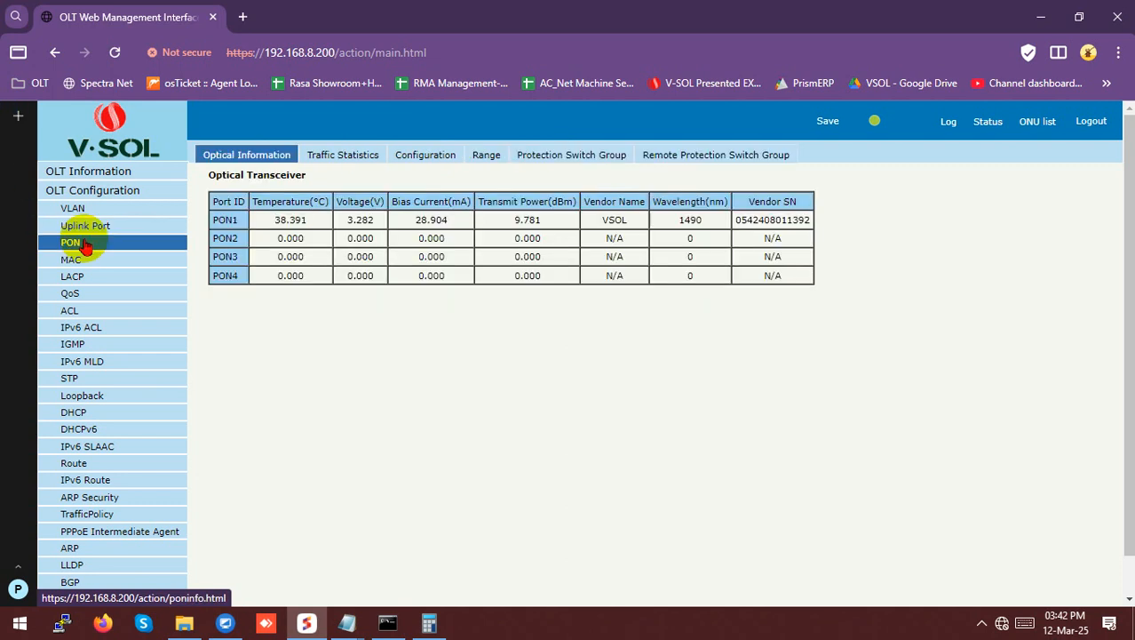
pyautogui.moveTo(266, 220); pyautogui.dragTo(769, 223)
pyautogui.click(356, 160)
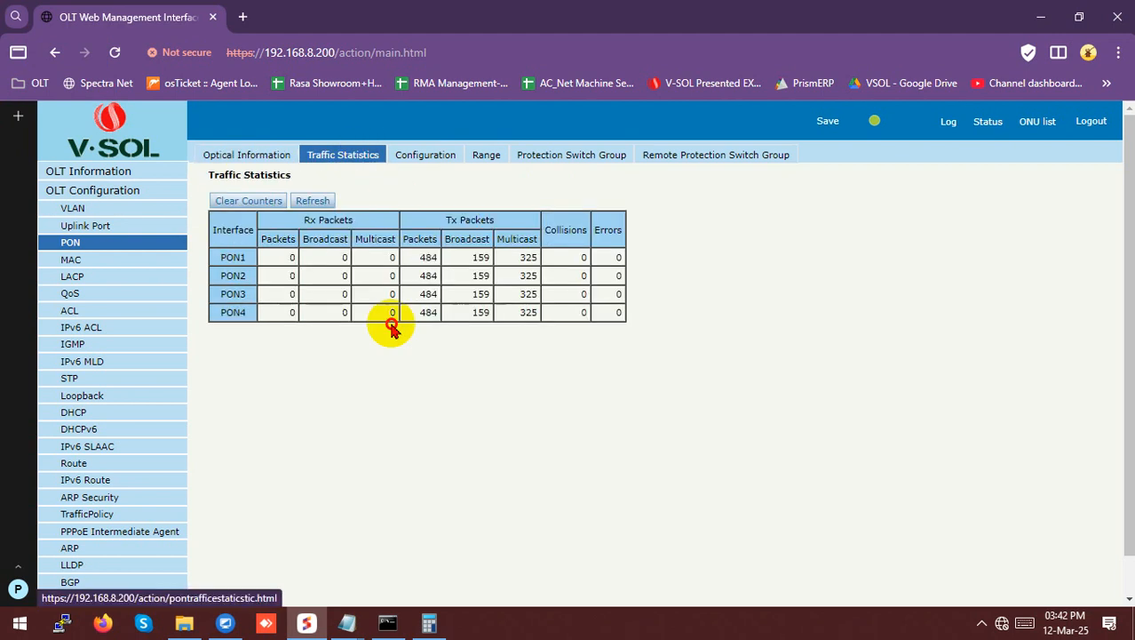
pyautogui.moveTo(389, 319); pyautogui.dragTo(461, 189)
pyautogui.click(426, 155)
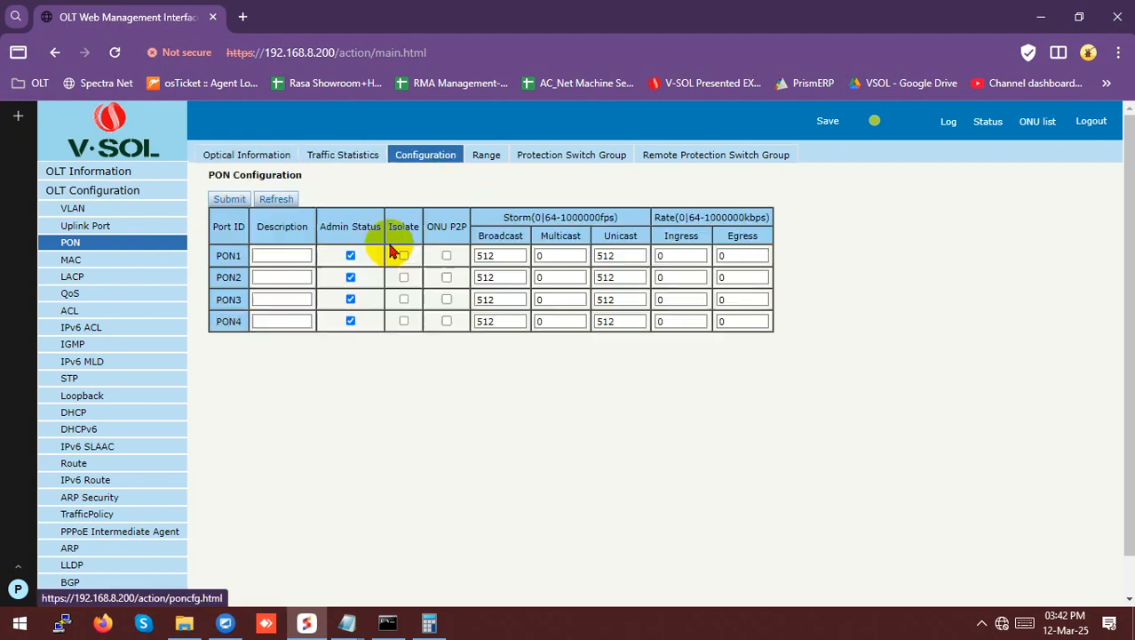
# Step: In the PON Configuration table, tick Isolate on the PON1, PON3 and PON4 rows, leaving PON2 unticked
pyautogui.click(282, 255)
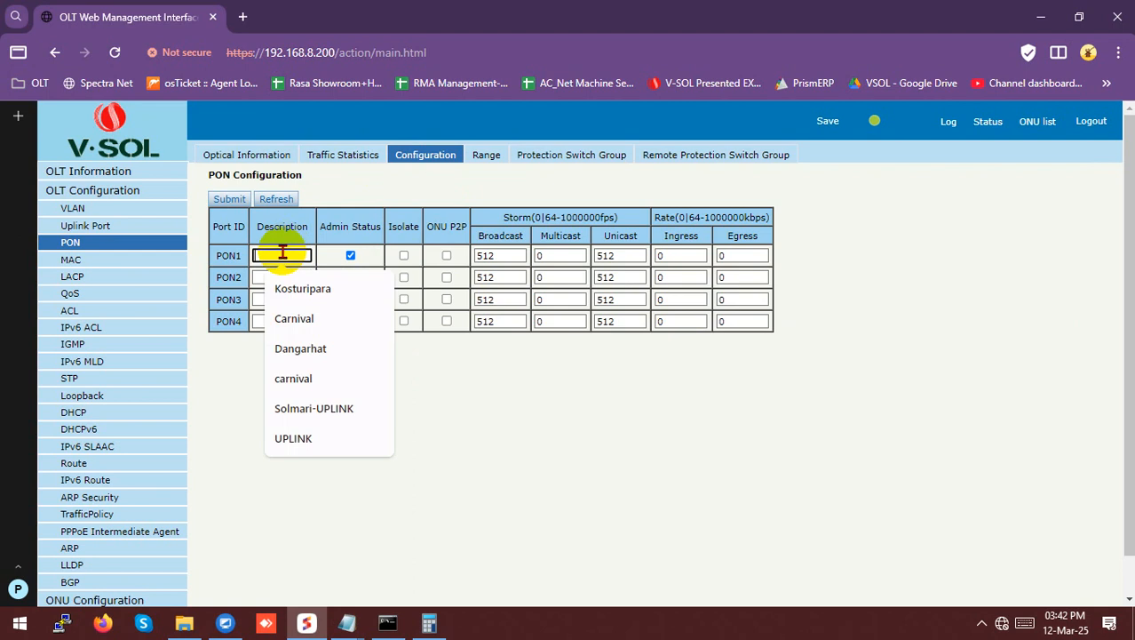
pyautogui.click(507, 405)
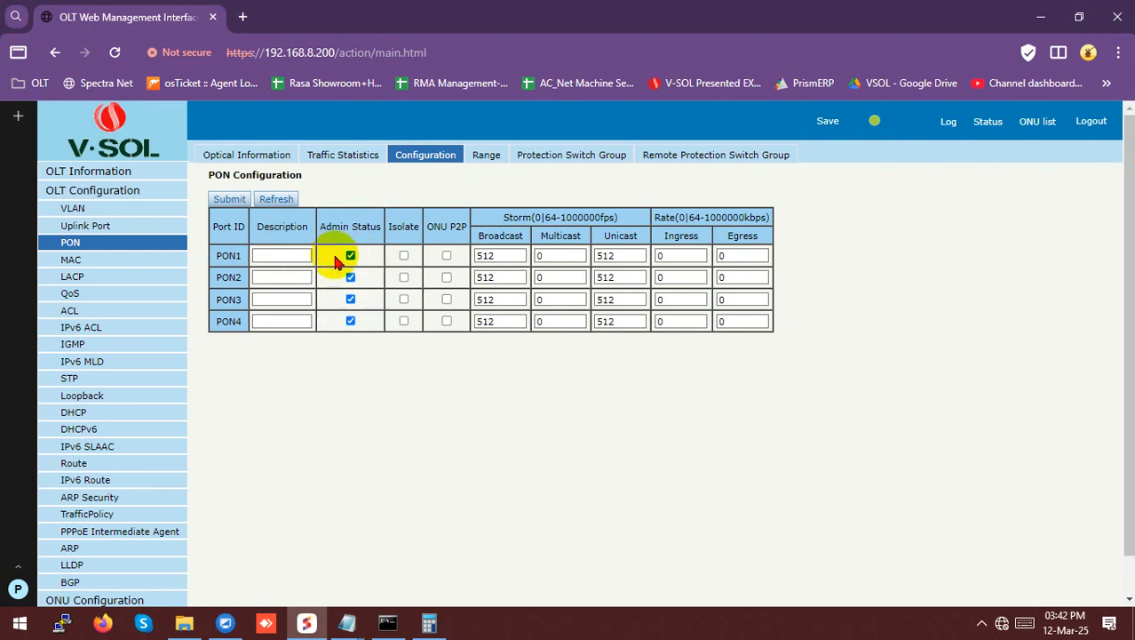
pyautogui.click(403, 256)
pyautogui.click(404, 299)
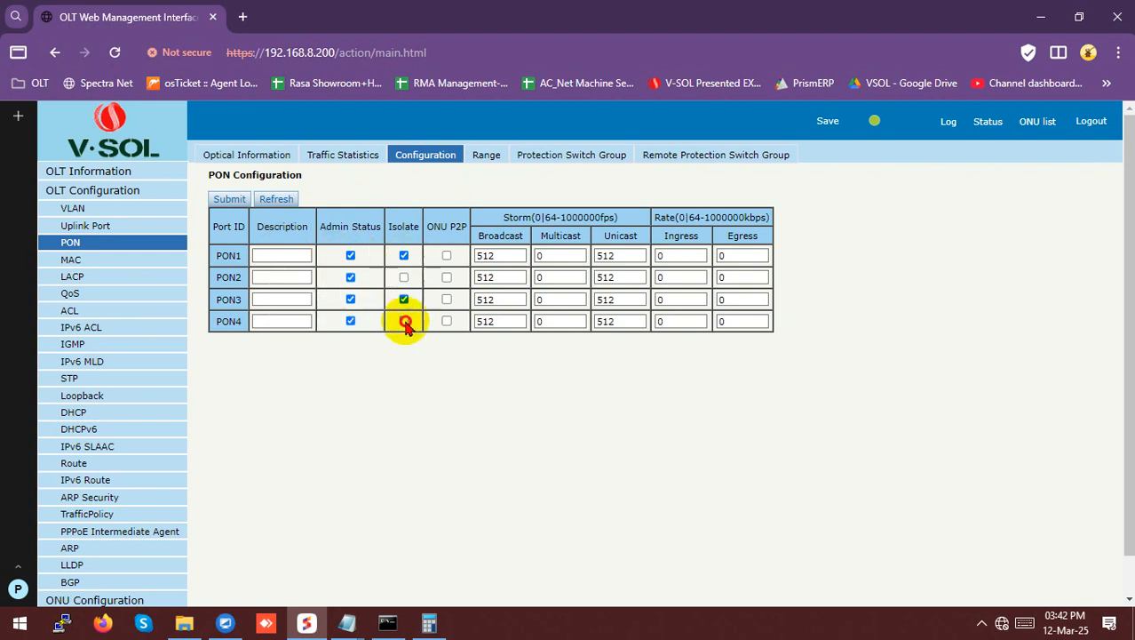
pyautogui.click(403, 321)
pyautogui.moveTo(435, 238); pyautogui.dragTo(422, 249)
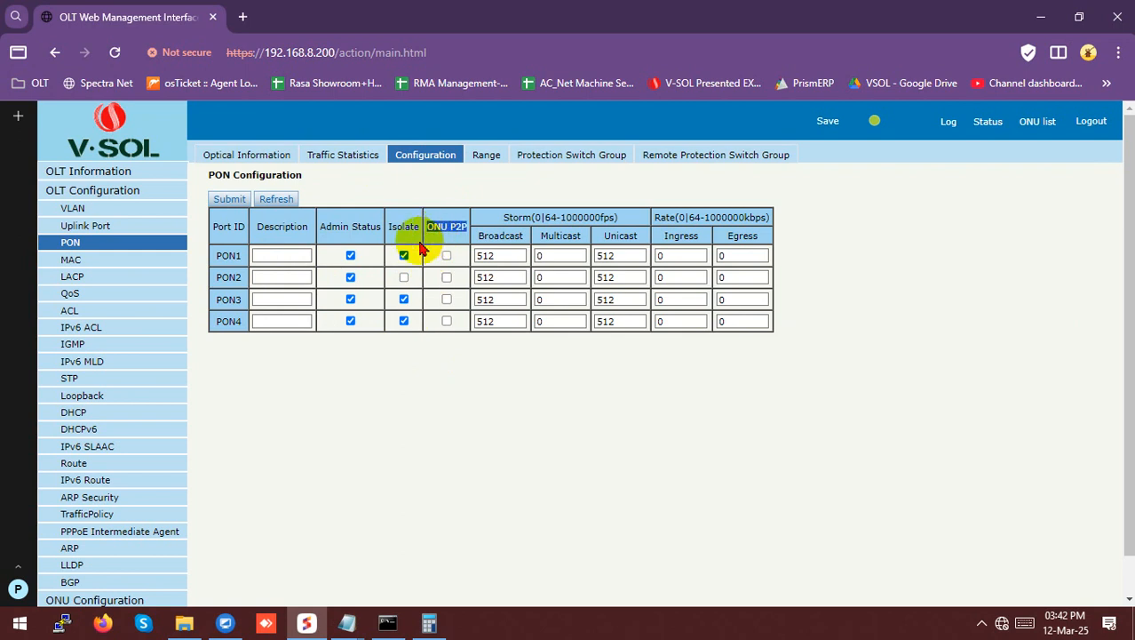
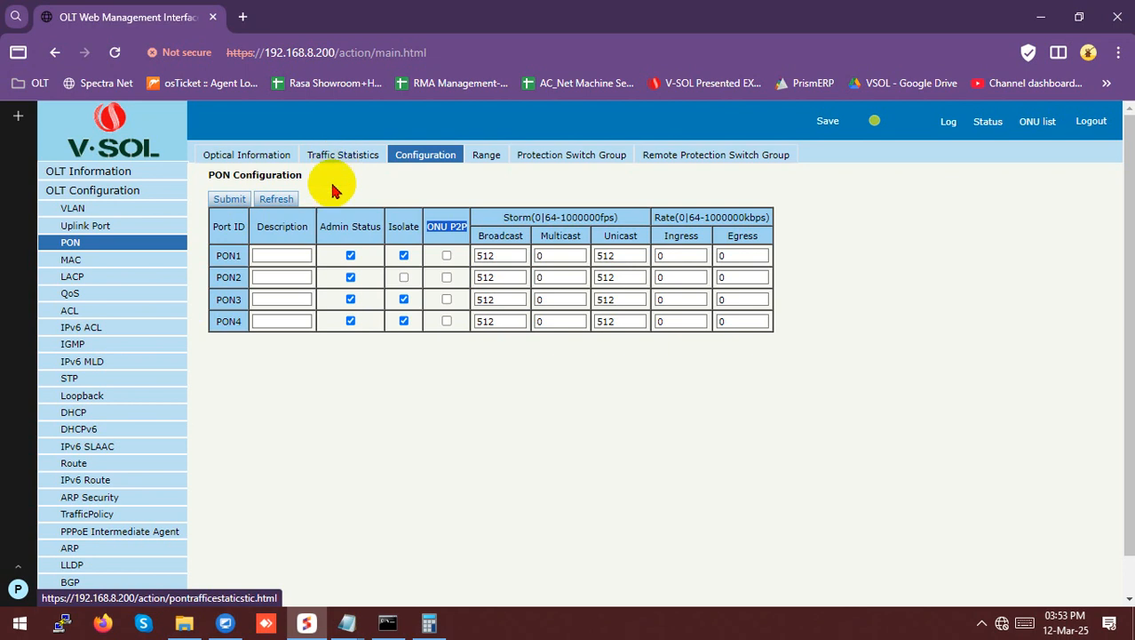
# Step: Show the PON Protection Switch Group page with its empty protection group table
pyautogui.click(586, 156)
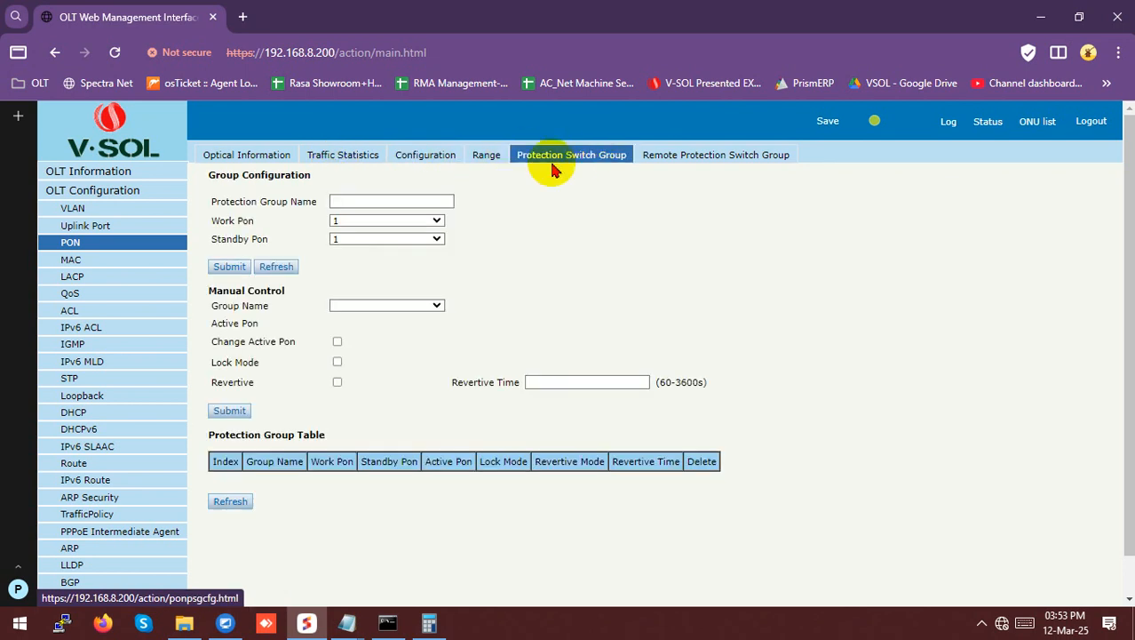
# Step: Start a remote protection switch group with type set to Type-C
pyautogui.click(746, 155)
pyautogui.click(633, 286)
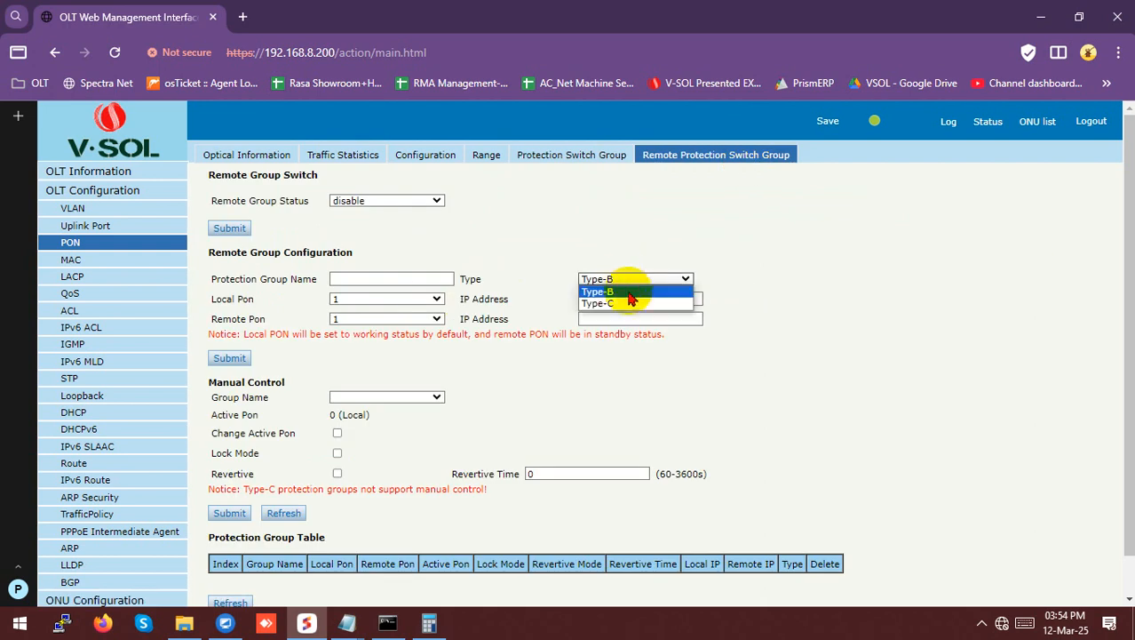
pyautogui.click(662, 308)
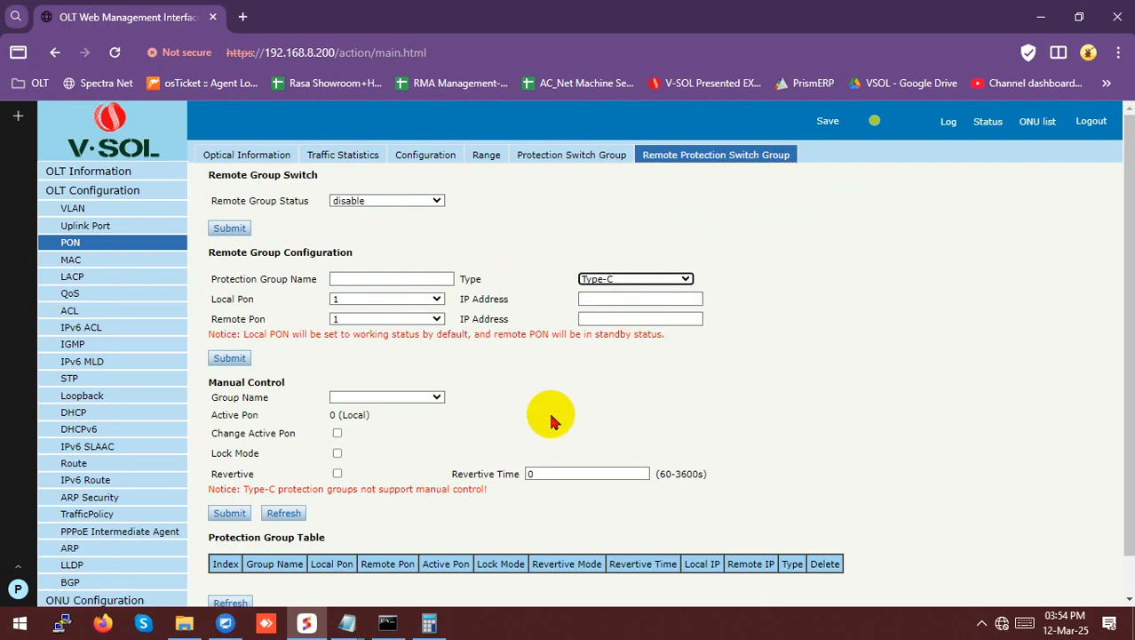
pyautogui.moveTo(225, 300); pyautogui.dragTo(354, 299)
# Step: Set local IP 192.168.10.2 and remote IP 192.168.10.6, then view the MAC address table
pyautogui.click(349, 282)
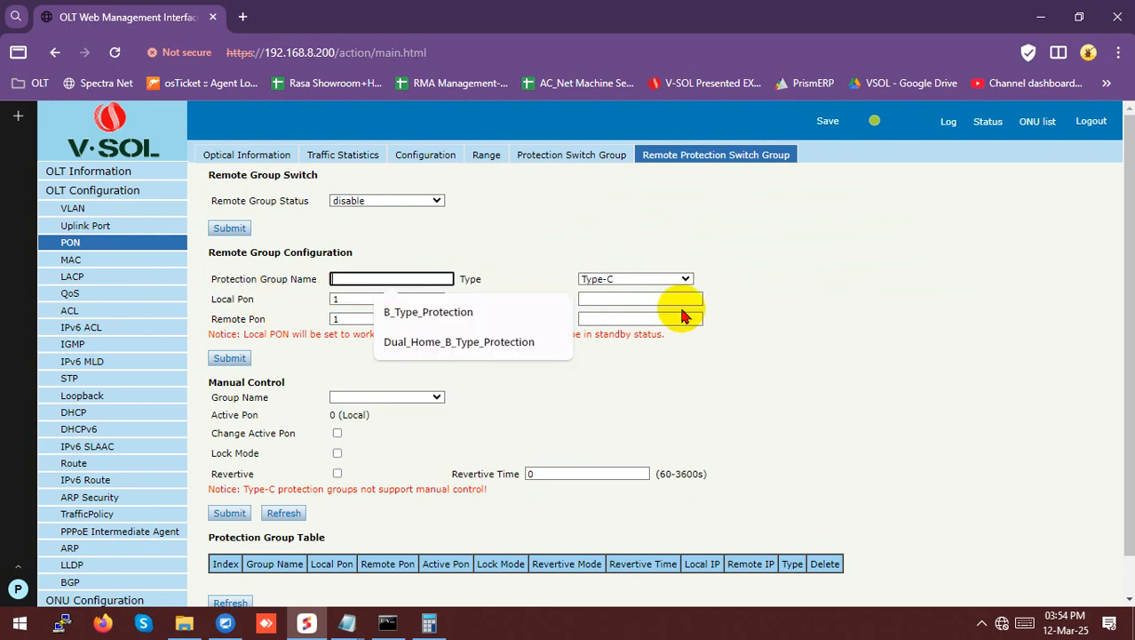
pyautogui.click(646, 298)
pyautogui.click(658, 333)
pyautogui.click(644, 318)
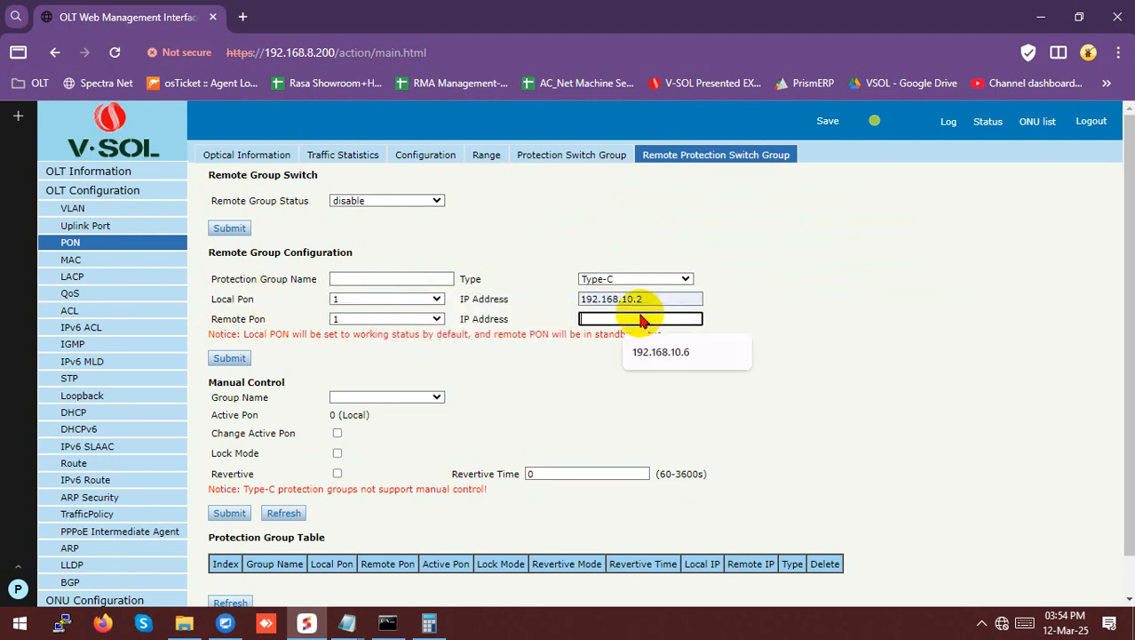
pyautogui.click(662, 354)
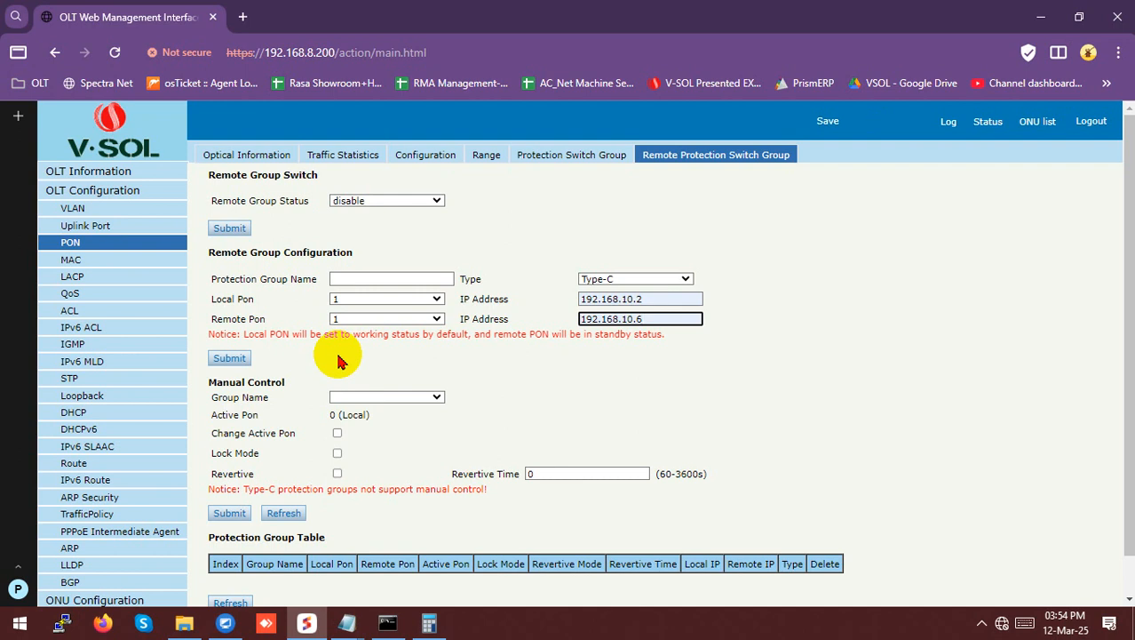
pyautogui.click(86, 257)
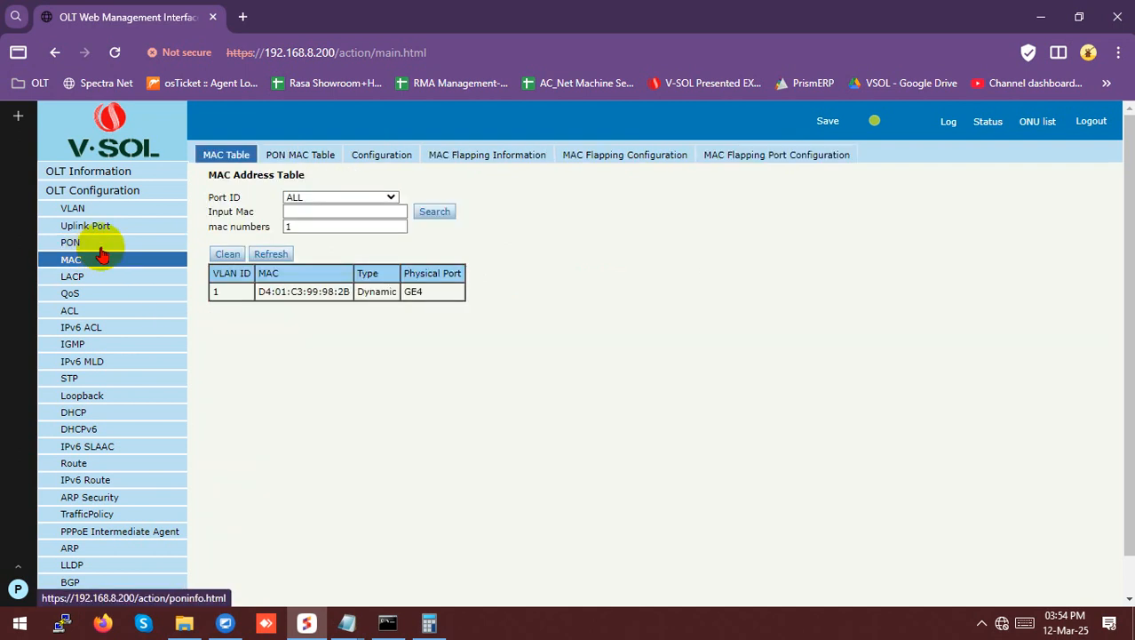
pyautogui.scroll(-1, 89, 546)
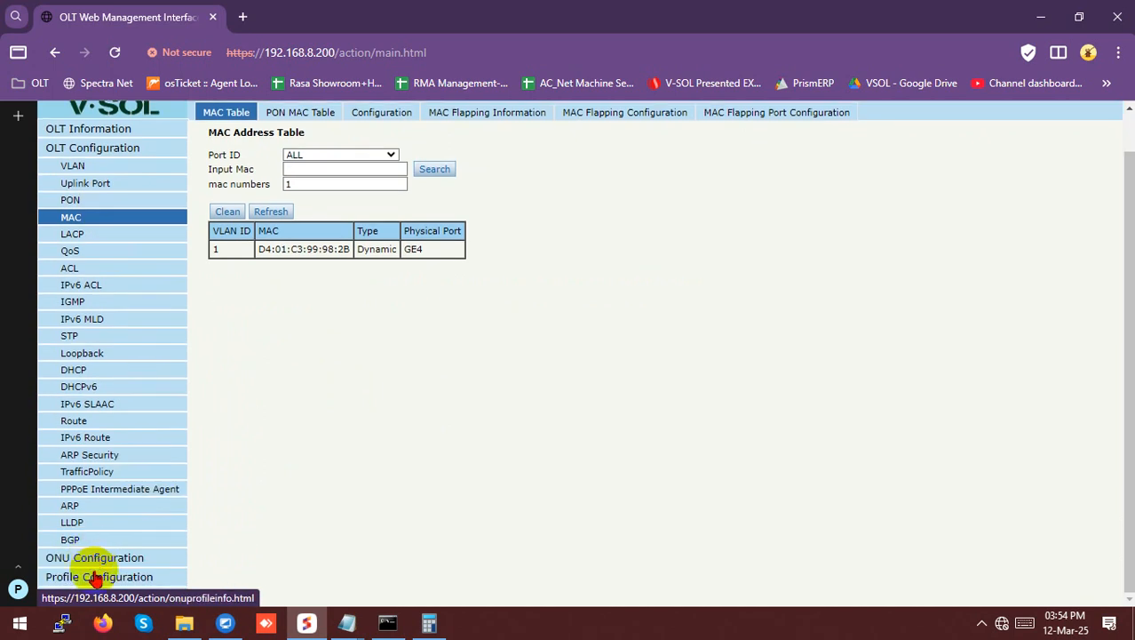
pyautogui.click(89, 595)
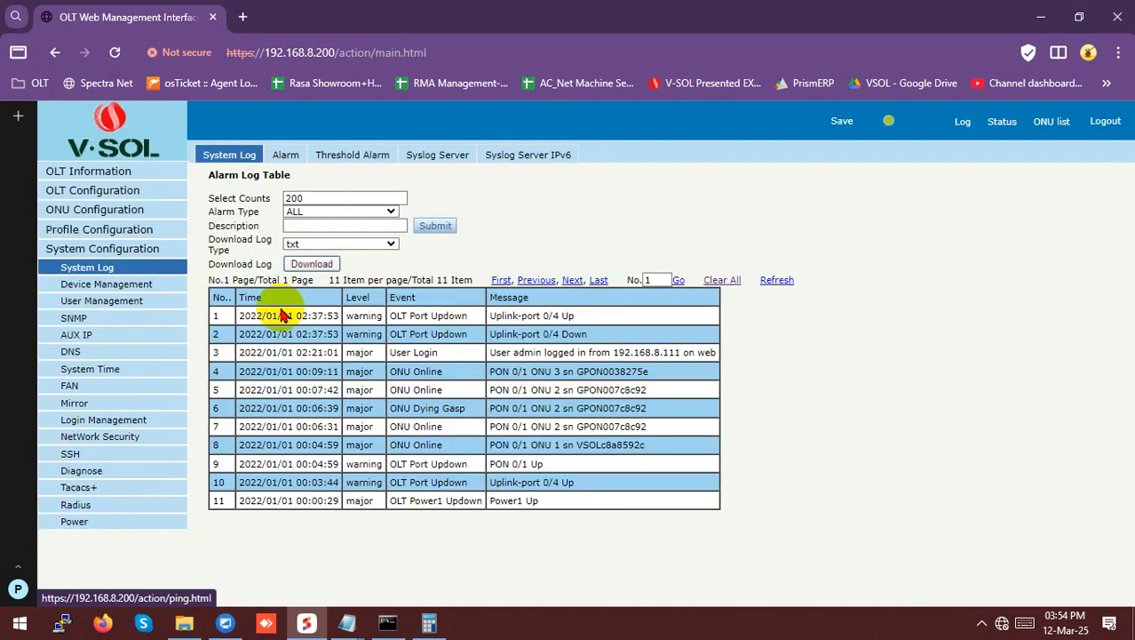
pyautogui.click(322, 213)
pyautogui.scroll(-8, 373, 329)
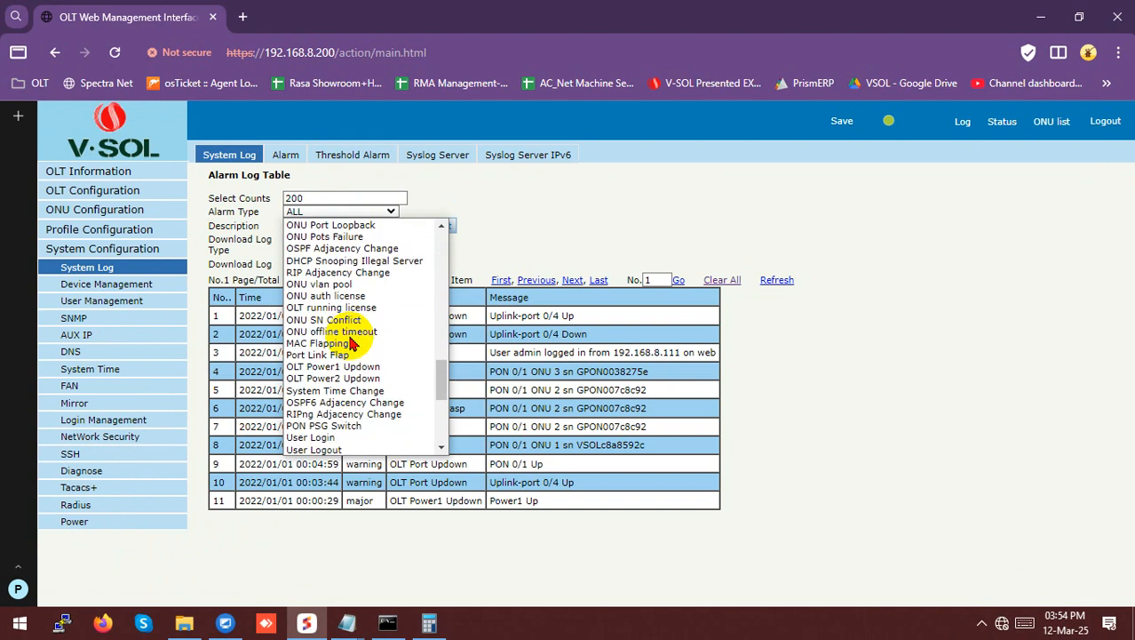
pyautogui.click(322, 348)
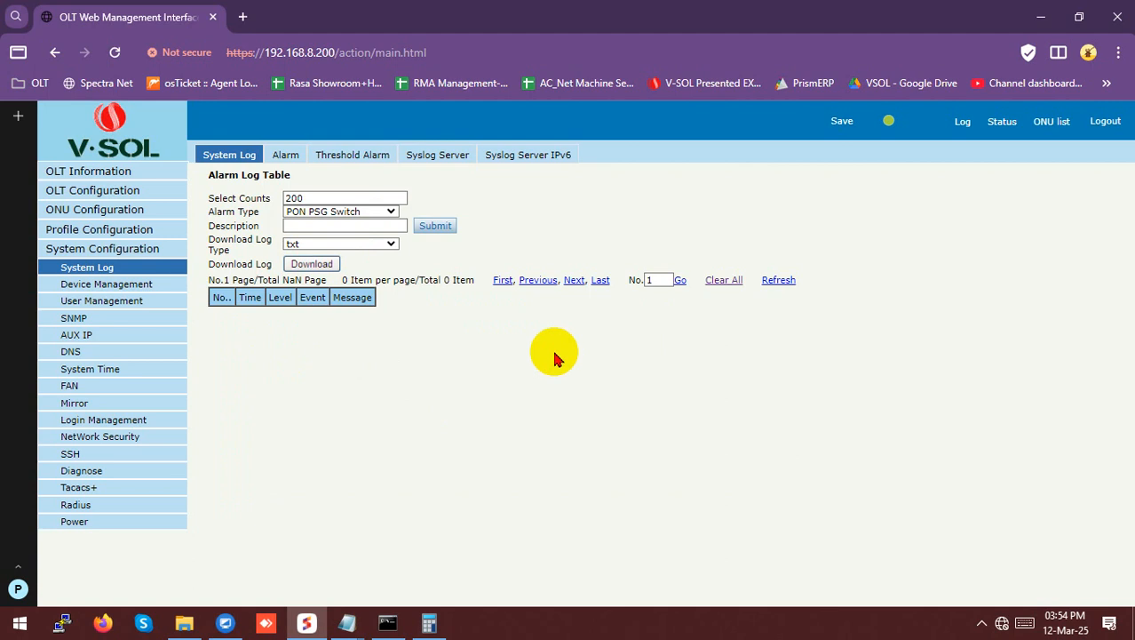
pyautogui.click(1037, 123)
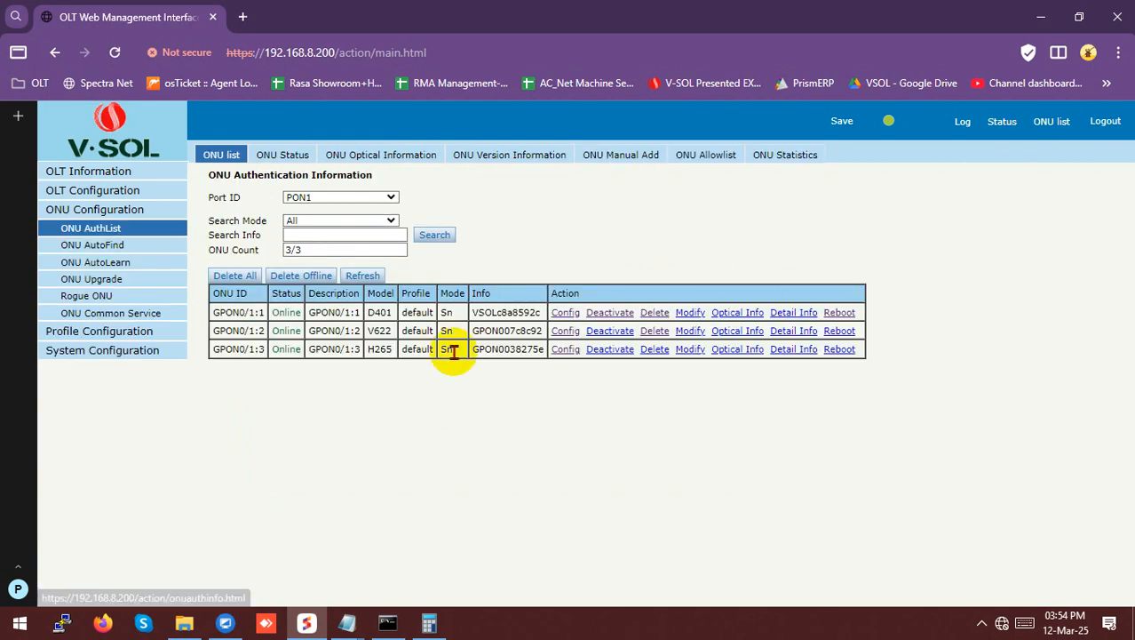
pyautogui.click(75, 187)
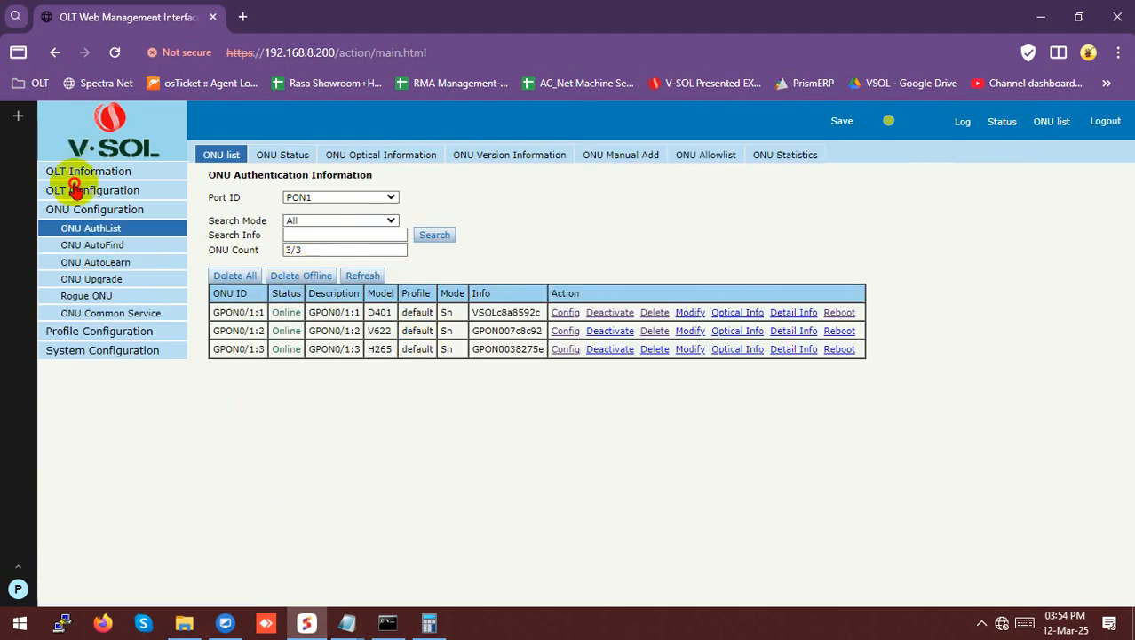
pyautogui.click(96, 261)
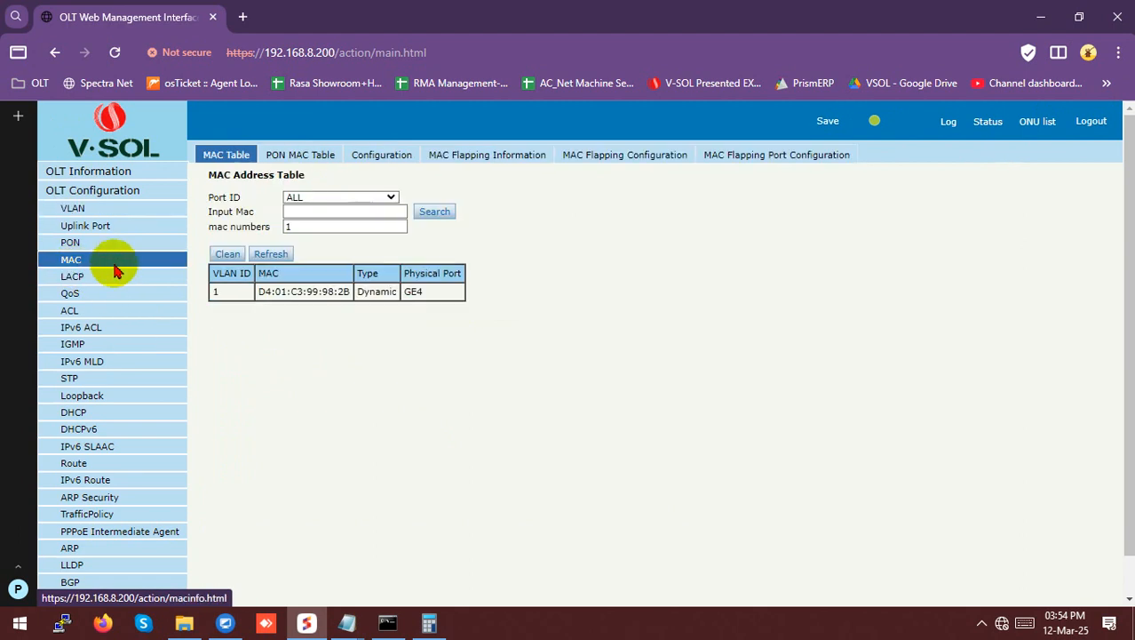
# Step: Select the learned MAC address D4:01:C3:99:98:2B and view the PON MAC table
pyautogui.click(306, 289)
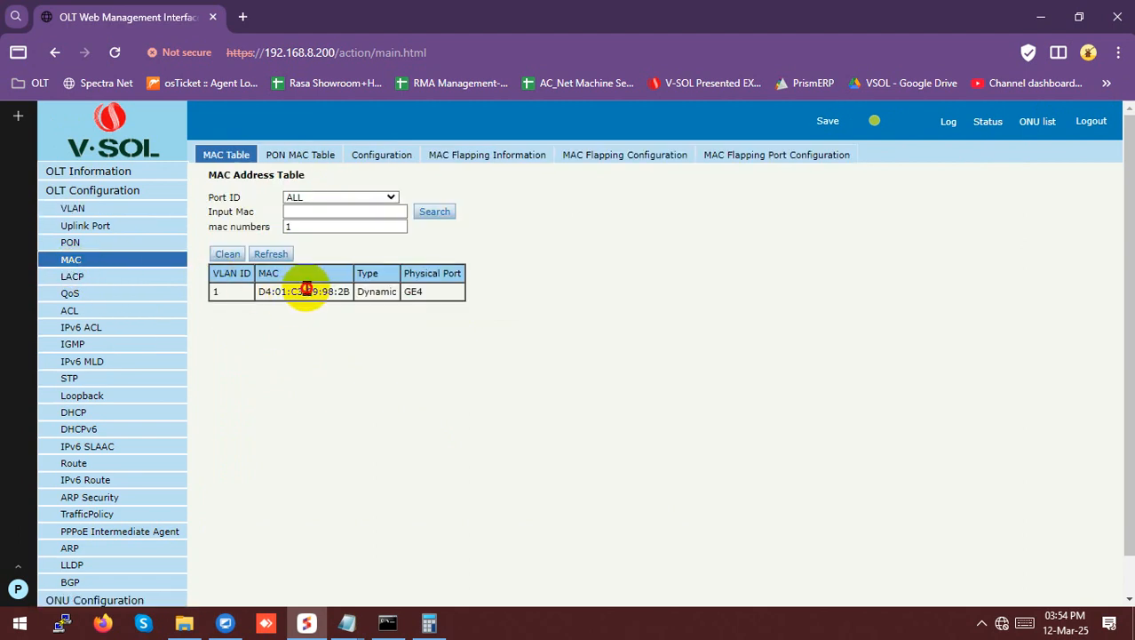
pyautogui.tripleClick(307, 289)
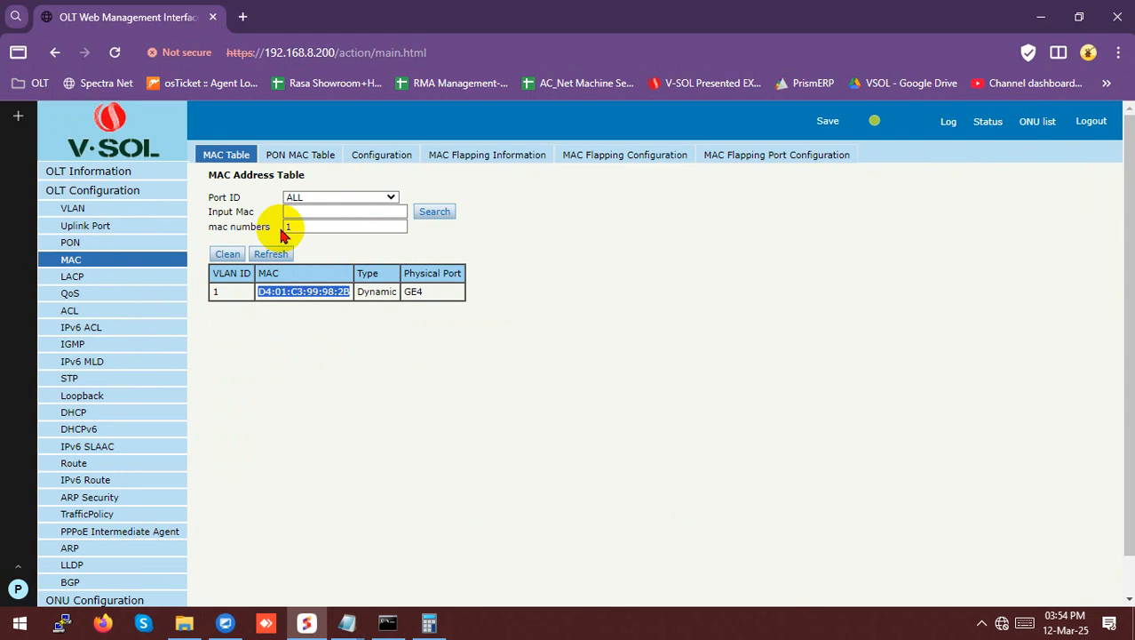
pyautogui.click(296, 155)
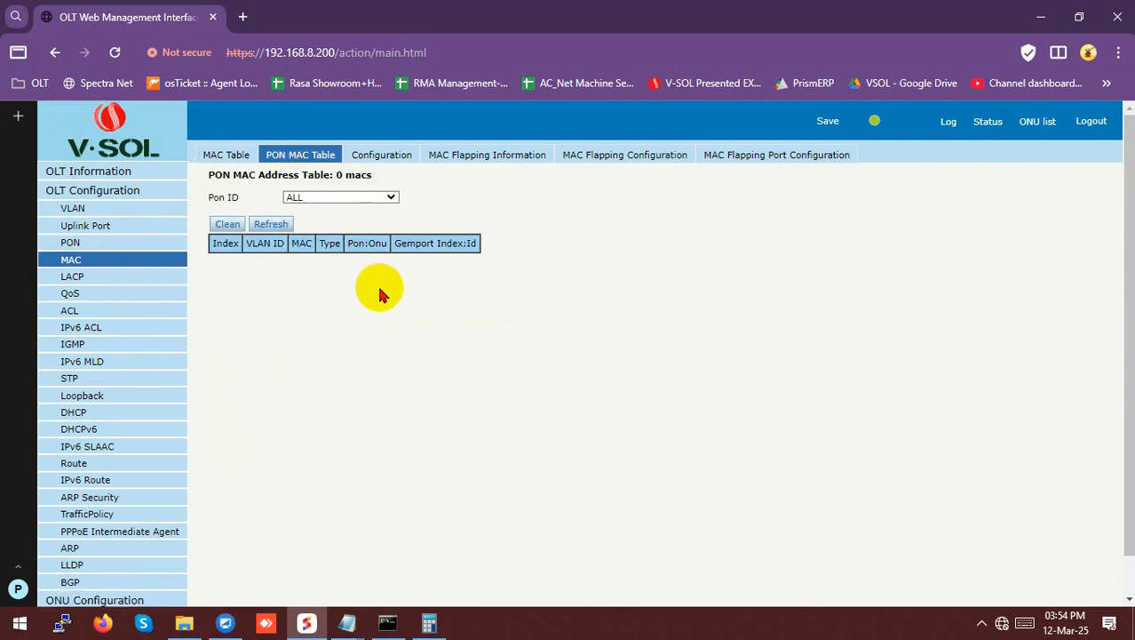
# Step: Review MAC aging and add-MAC settings with entry type Dynamic, then check flapping status Disable
pyautogui.click(369, 156)
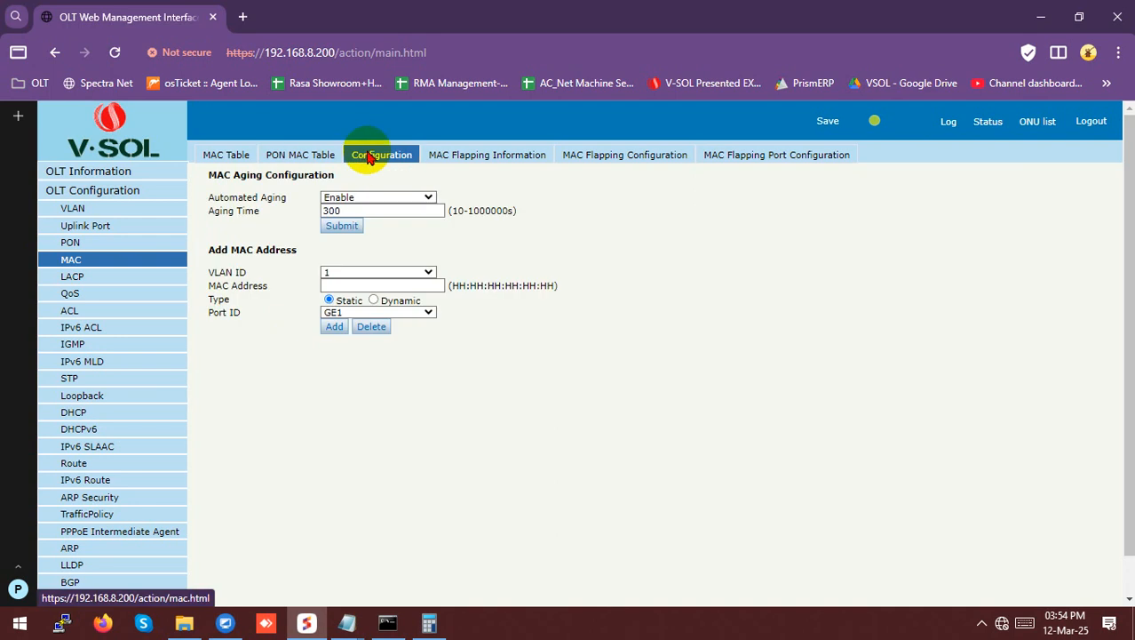
pyautogui.doubleClick(400, 300)
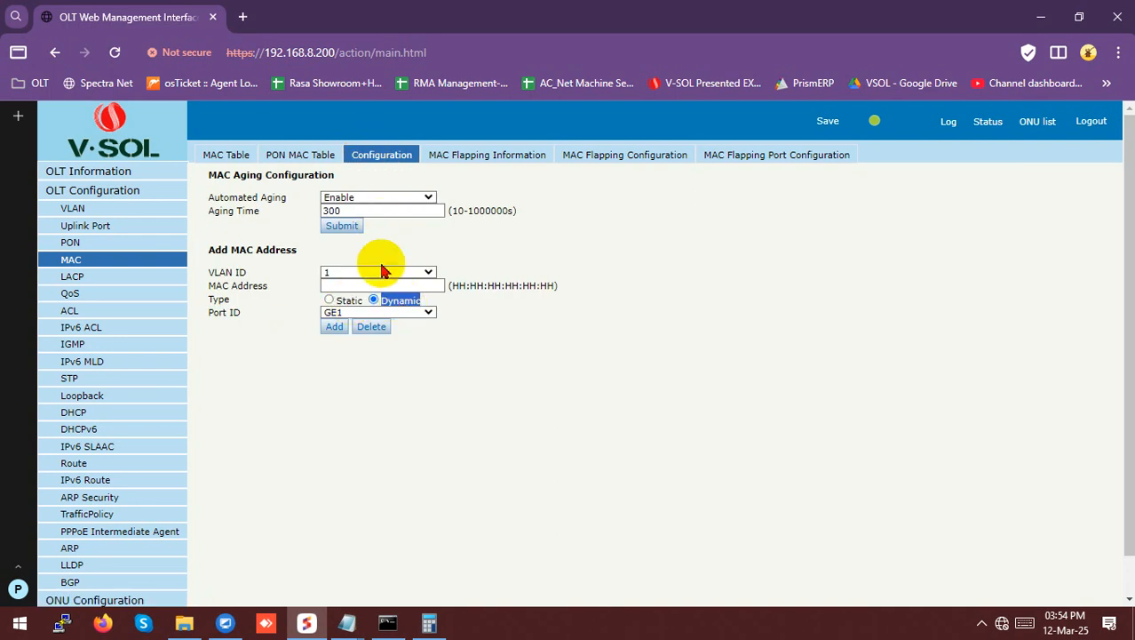
pyautogui.click(389, 158)
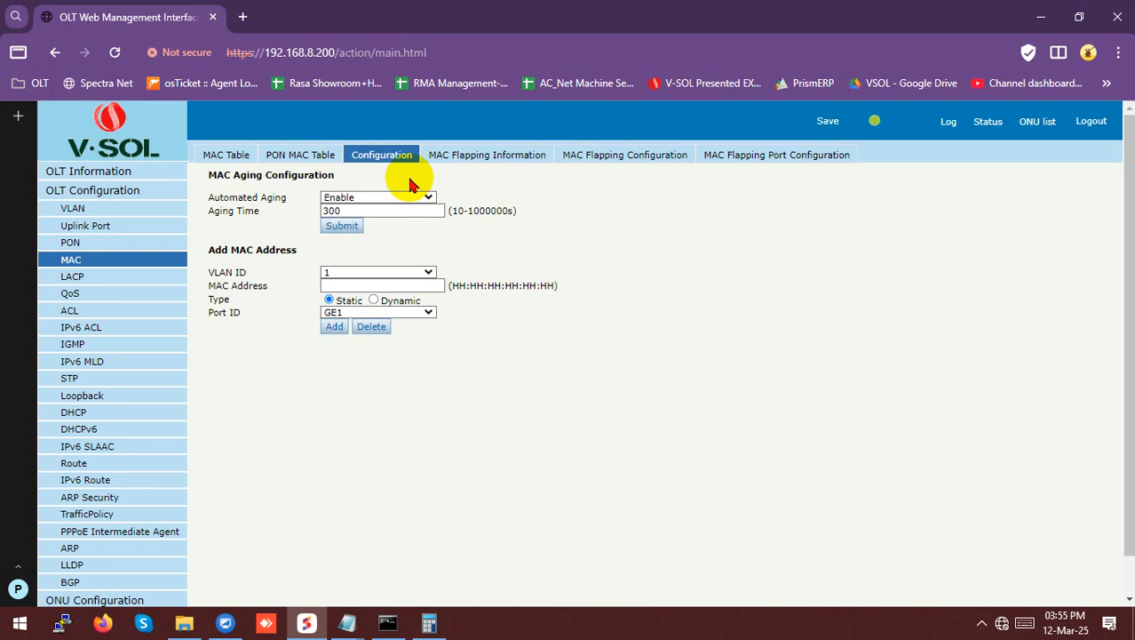
pyautogui.click(475, 155)
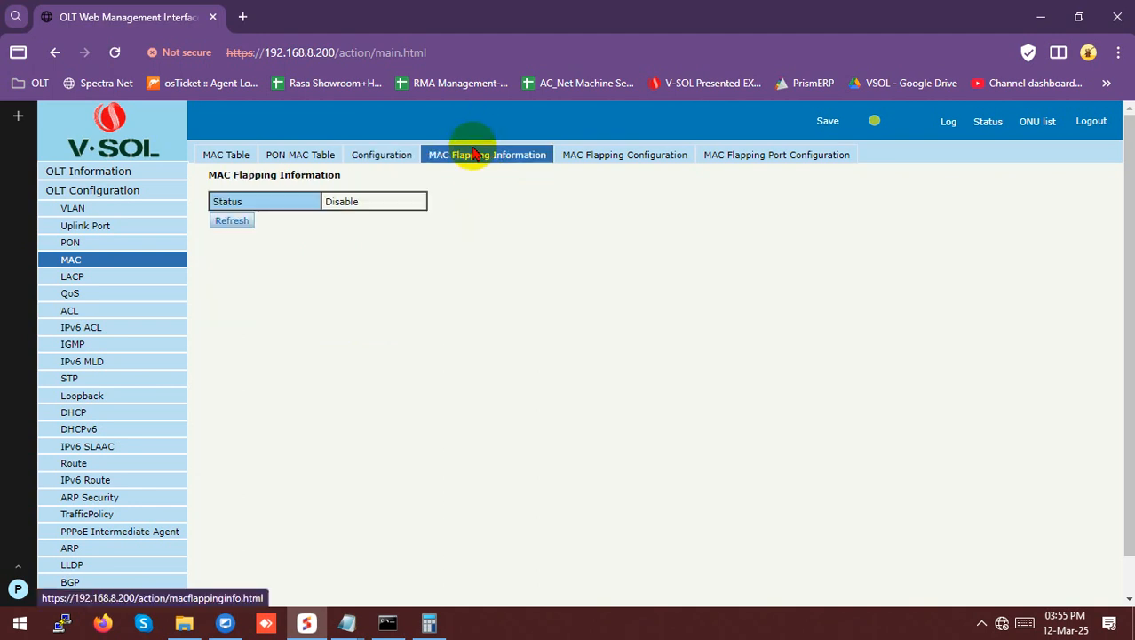
# Step: Look over the MAC flapping configuration, return to its status, then go to Dynamic LACP
pyautogui.click(594, 160)
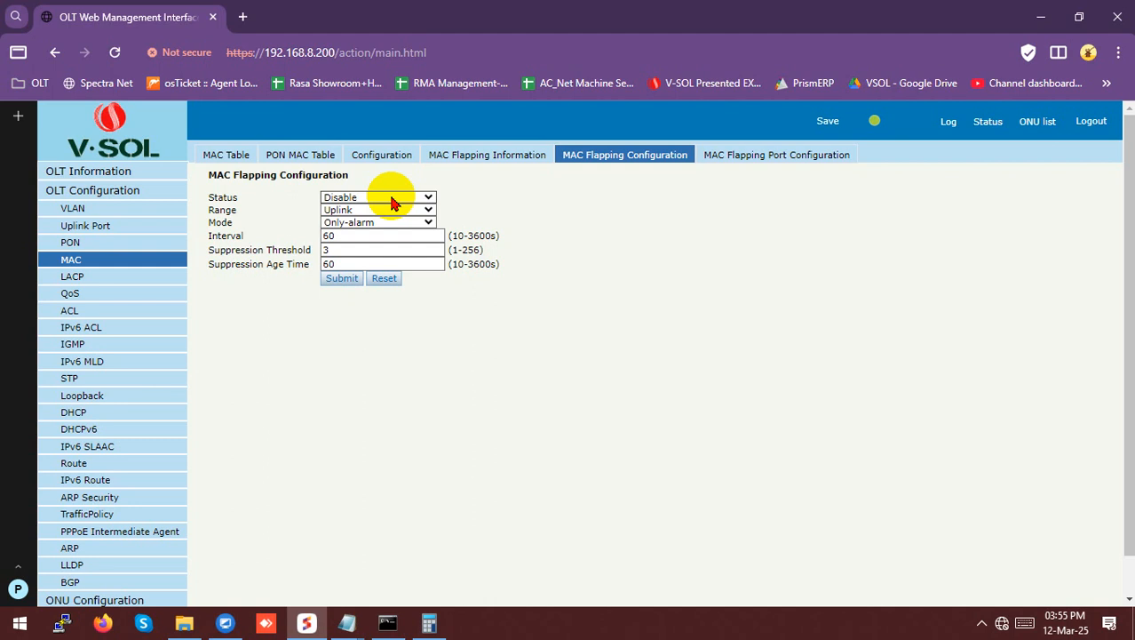
pyautogui.click(513, 156)
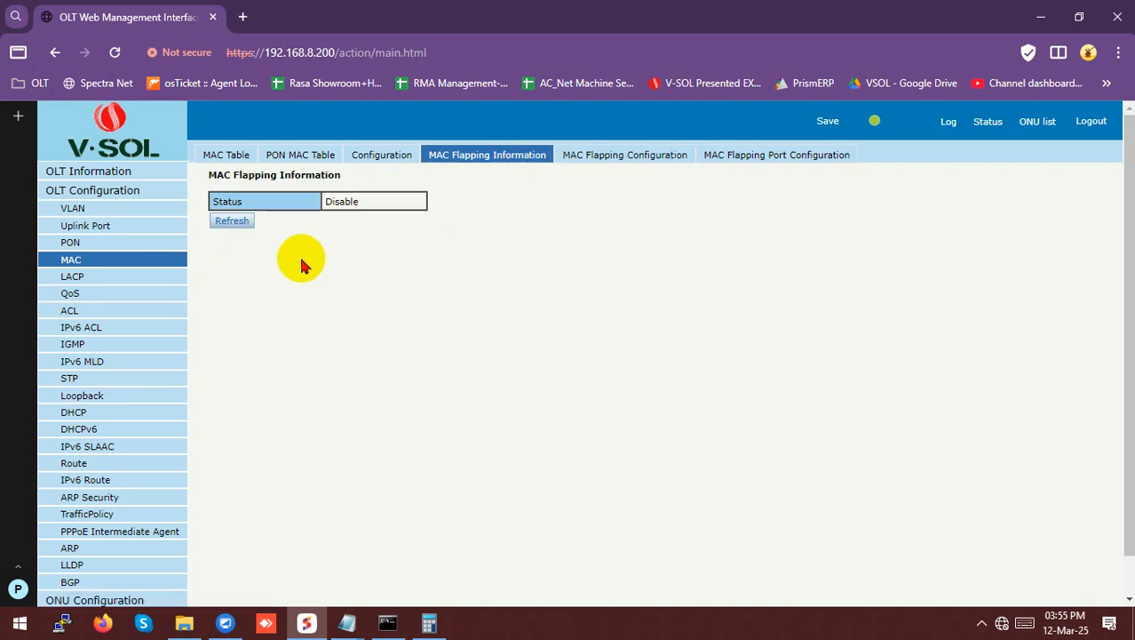
pyautogui.click(75, 278)
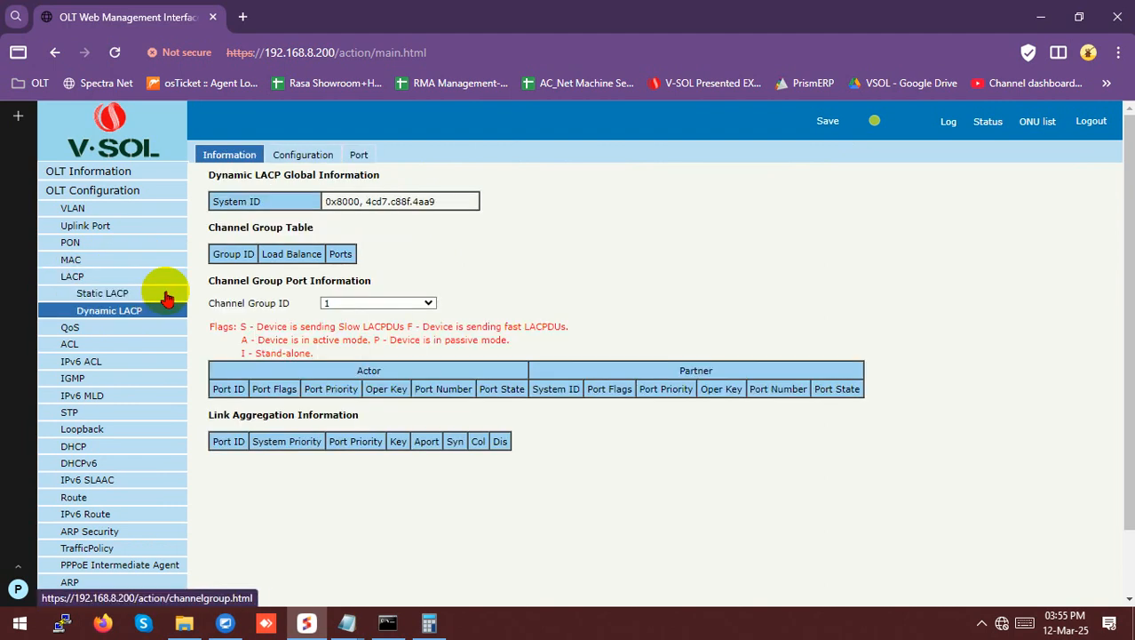
# Step: On the LACP Port tab, set GE1, GE2 and GE3 to Active and keep GE4 Passive
pyautogui.click(142, 307)
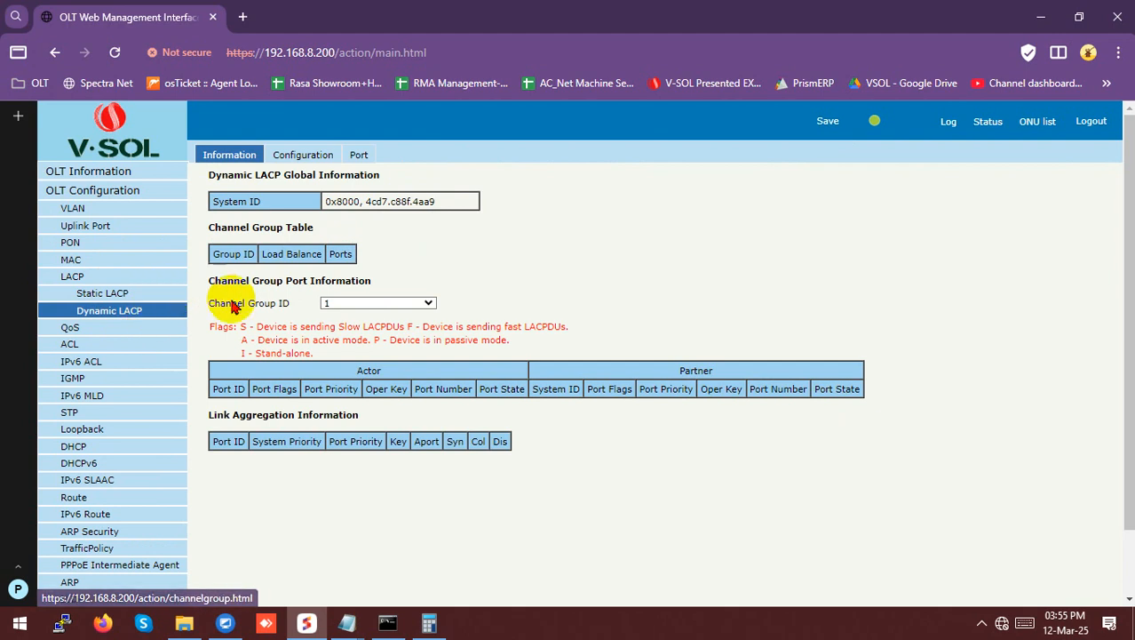
pyautogui.click(359, 156)
pyautogui.click(457, 222)
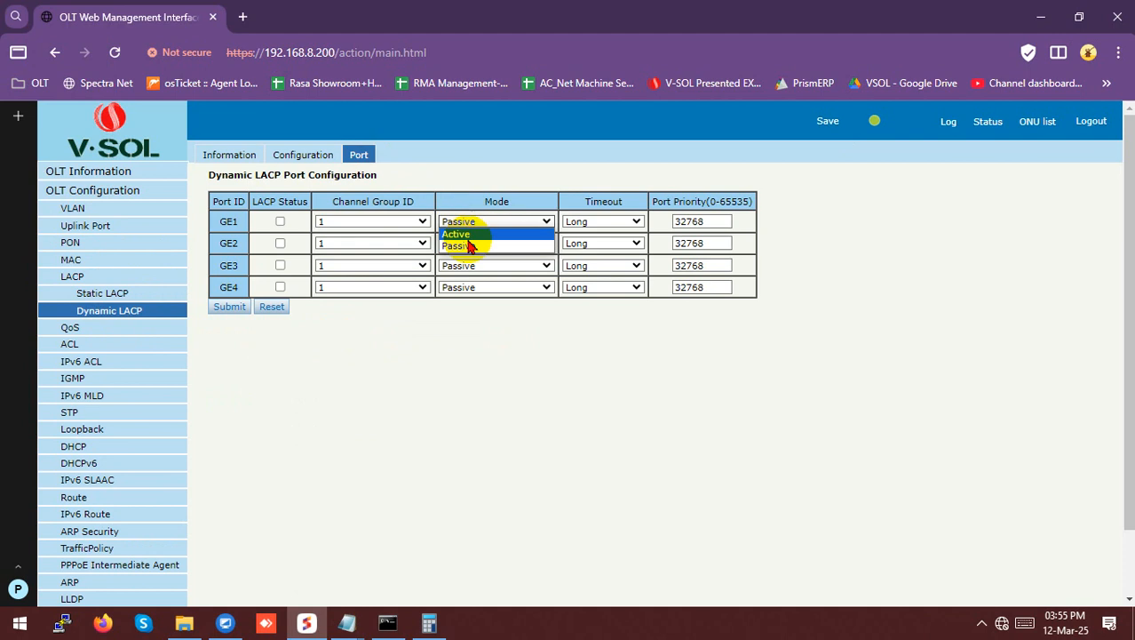
pyautogui.click(464, 234)
pyautogui.click(464, 243)
pyautogui.click(464, 256)
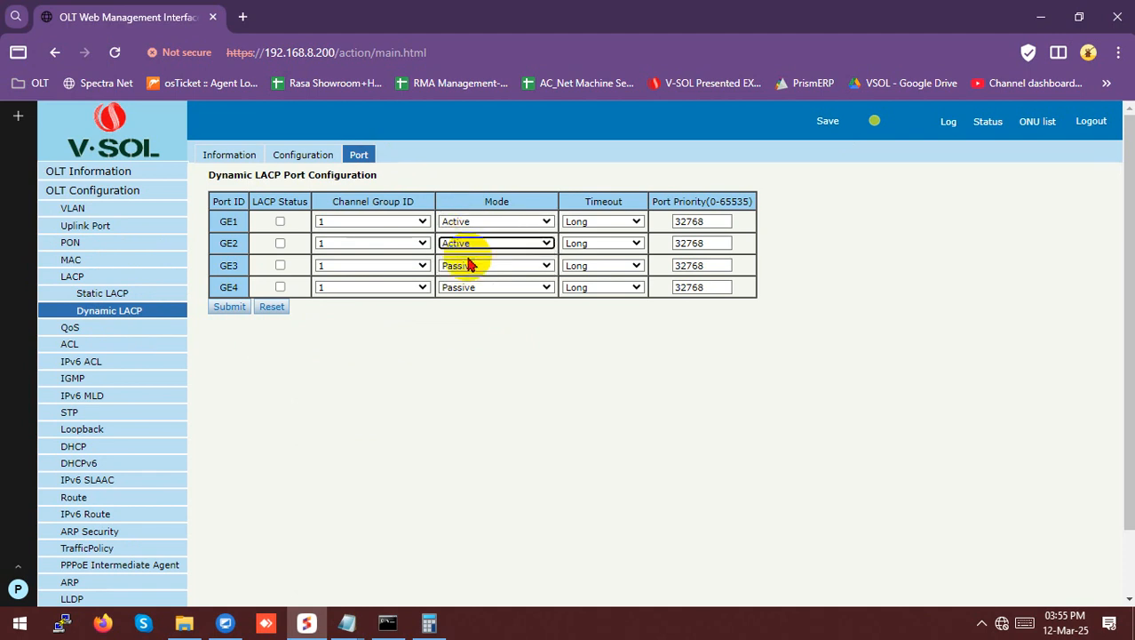
pyautogui.click(463, 265)
pyautogui.click(464, 277)
pyautogui.click(464, 287)
pyautogui.click(463, 309)
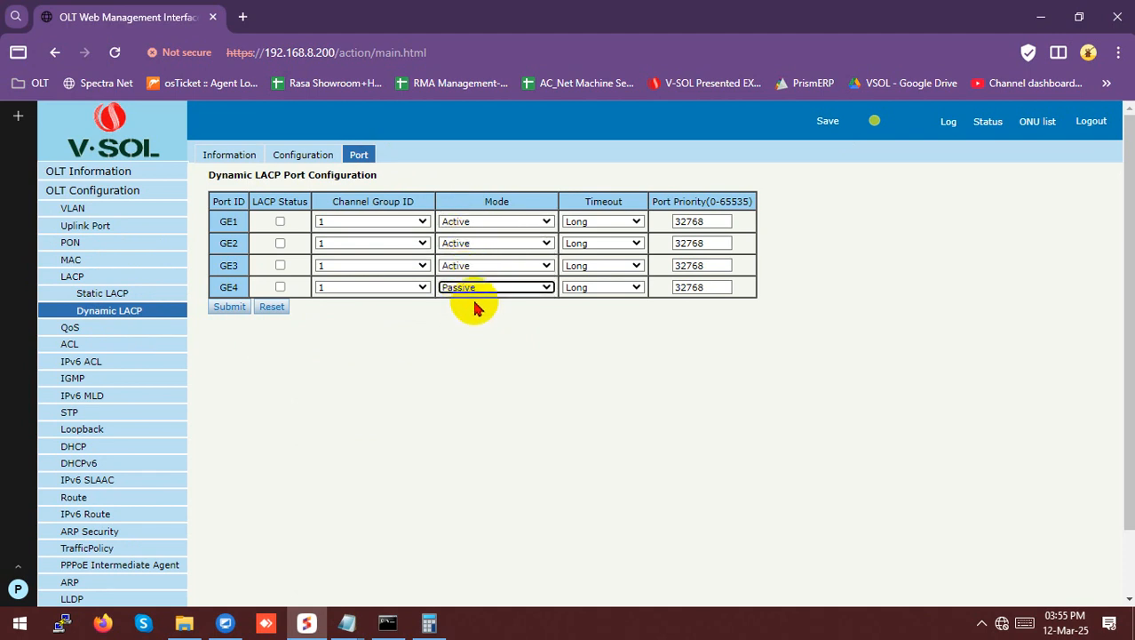
pyautogui.press('super')
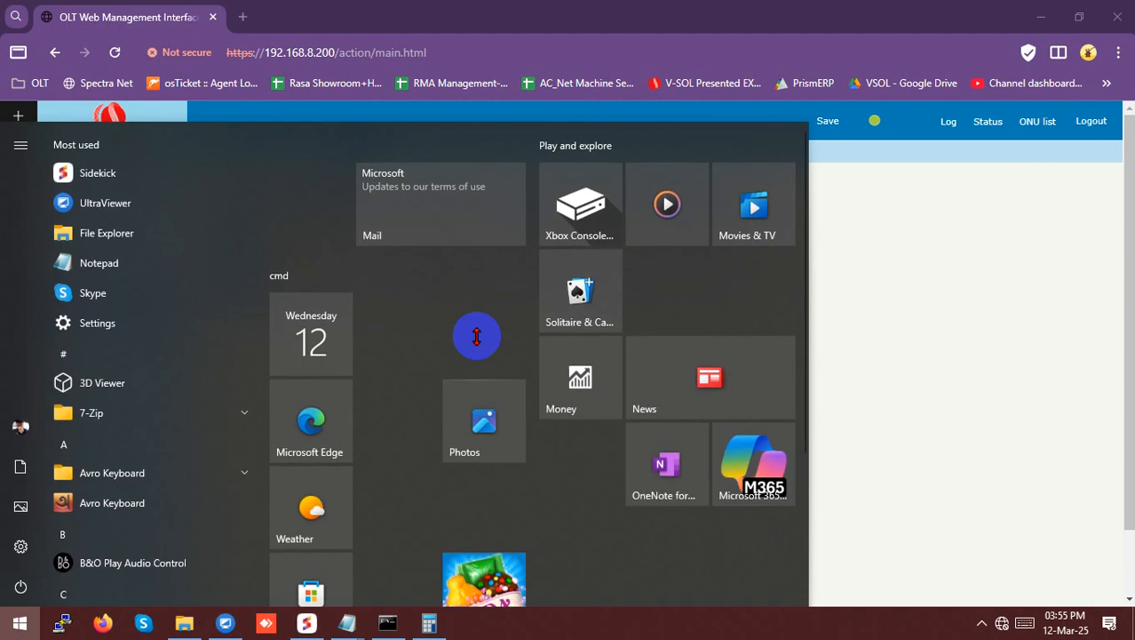
pyautogui.click(1007, 305)
# Step: In Notepad, write 'Active + Active = Yes' on a new line below the login notes
pyautogui.moveTo(346, 622)
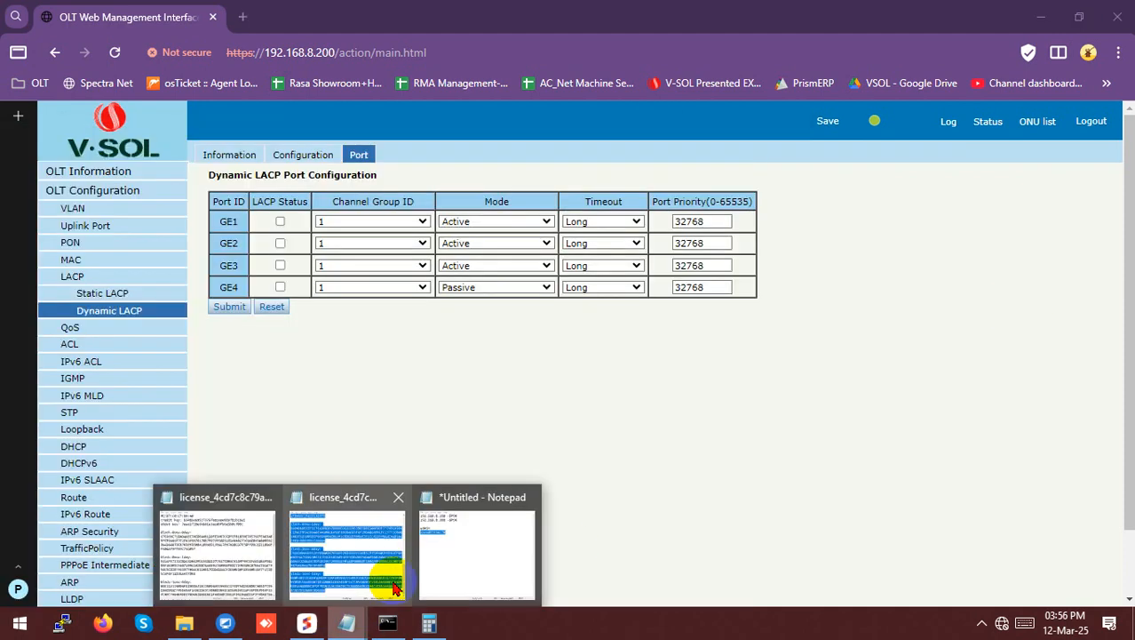
pyautogui.click(444, 546)
pyautogui.press('Right')
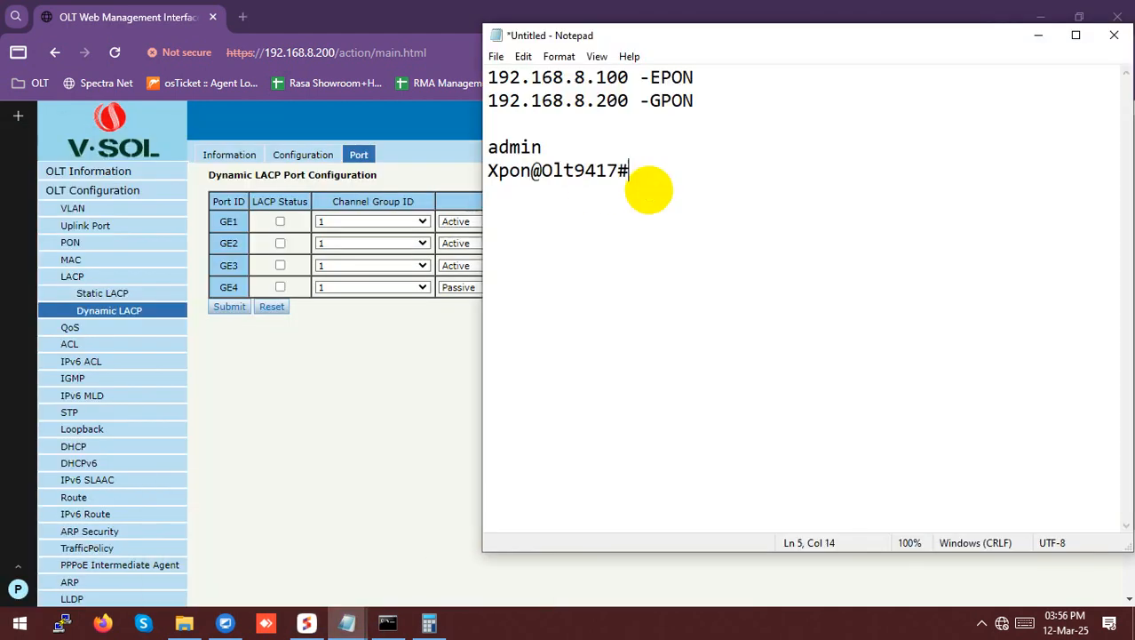
pyautogui.press('Return')
pyautogui.press('Return')
pyautogui.press('Return')
pyautogui.write('c')
pyautogui.press('BackSpace')
pyautogui.write('active =')
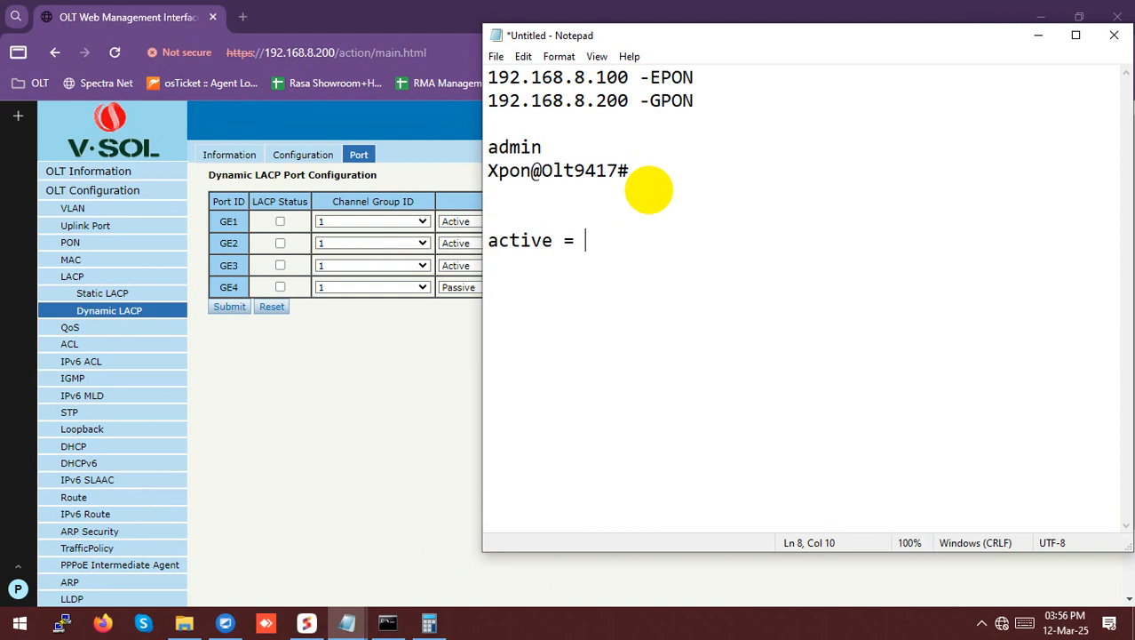
pyautogui.press('BackSpace')
pyautogui.write('+ Active')
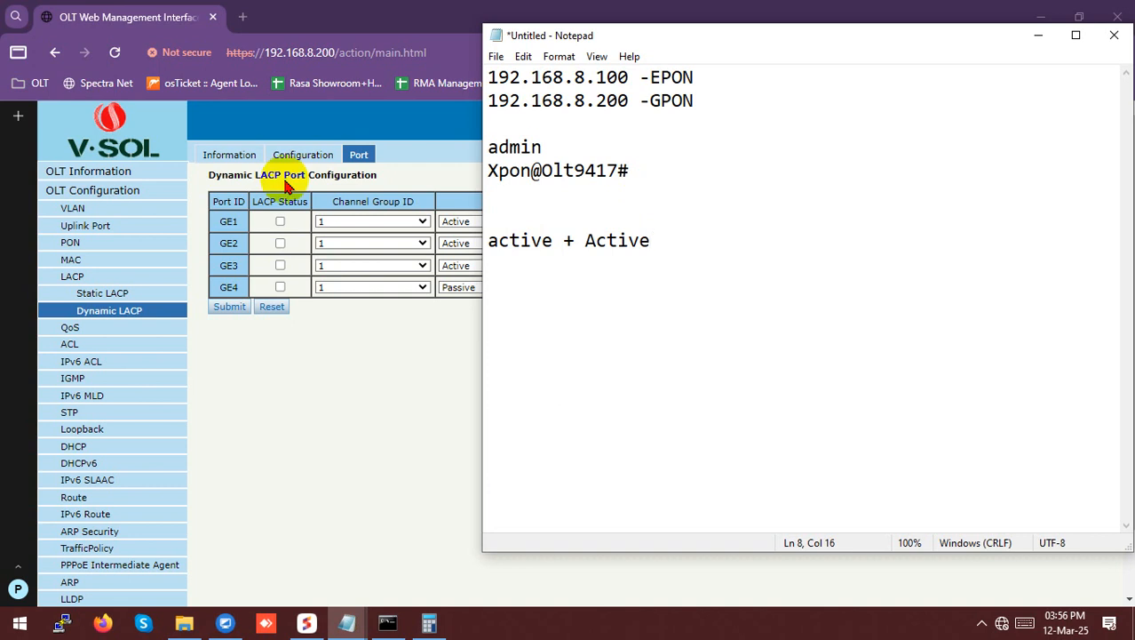
pyautogui.click(495, 240)
pyautogui.press('BackSpace')
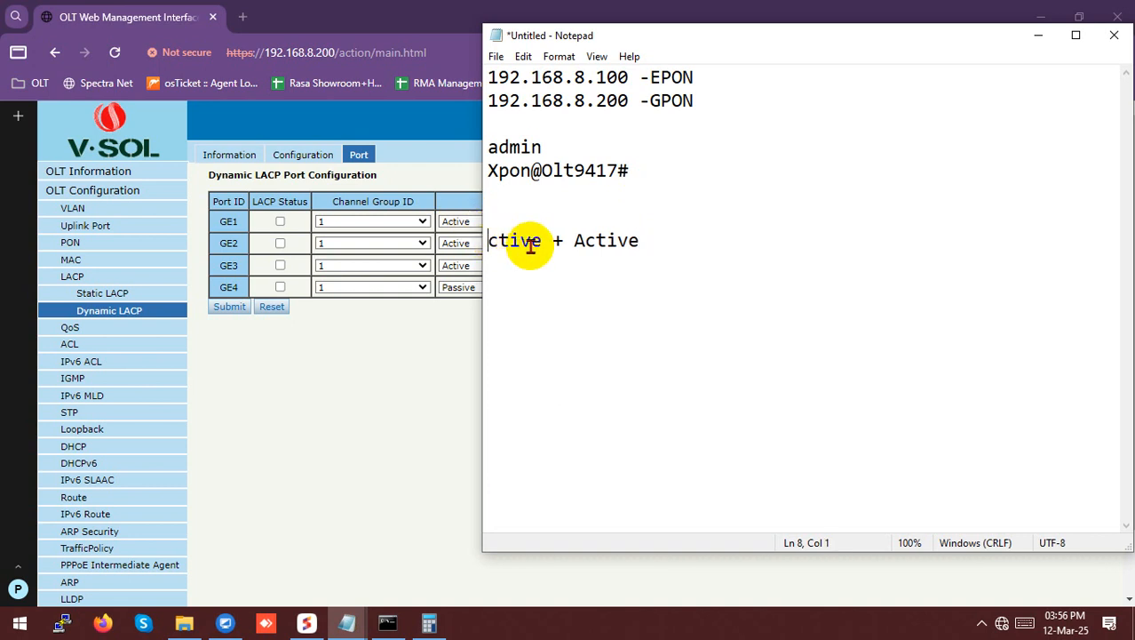
pyautogui.write('A')
pyautogui.click(690, 230)
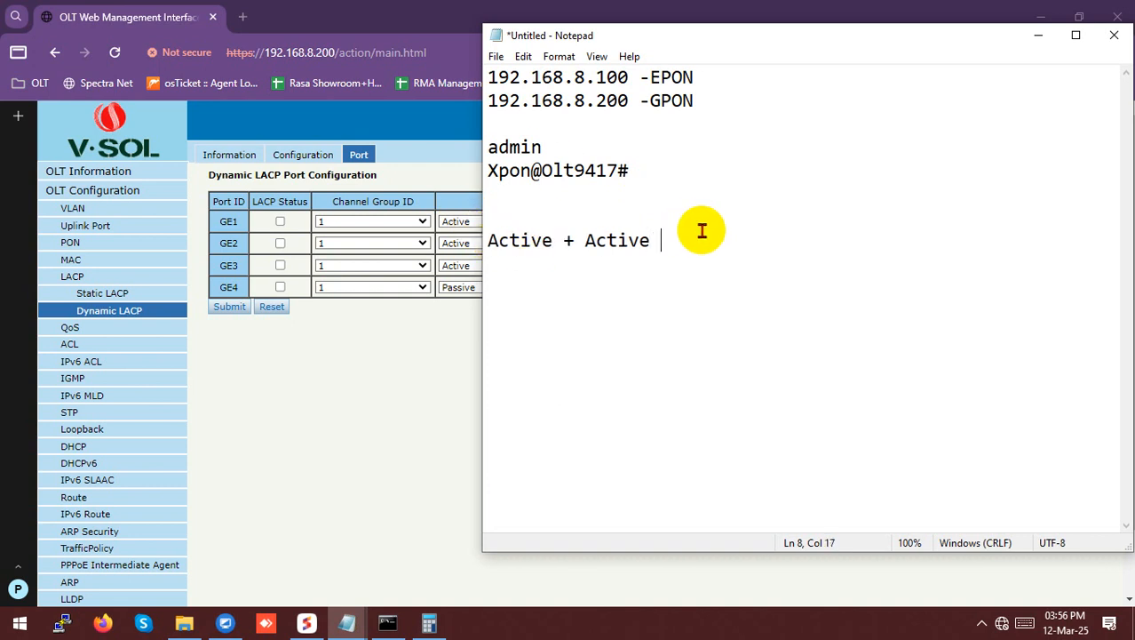
pyautogui.write('= Yes')
# Step: Add lines 'Active + Passive = Yes' and 'Passive + Passive = No', then view QoS
pyautogui.press('Return')
pyautogui.write('Active ')
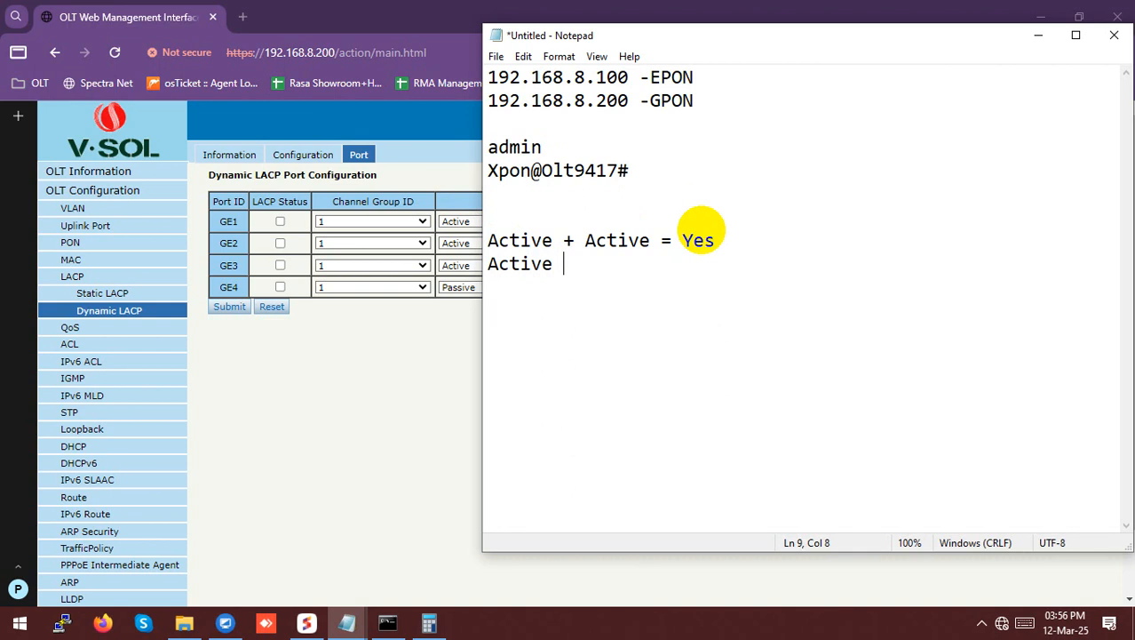
pyautogui.write('+ Passive ')
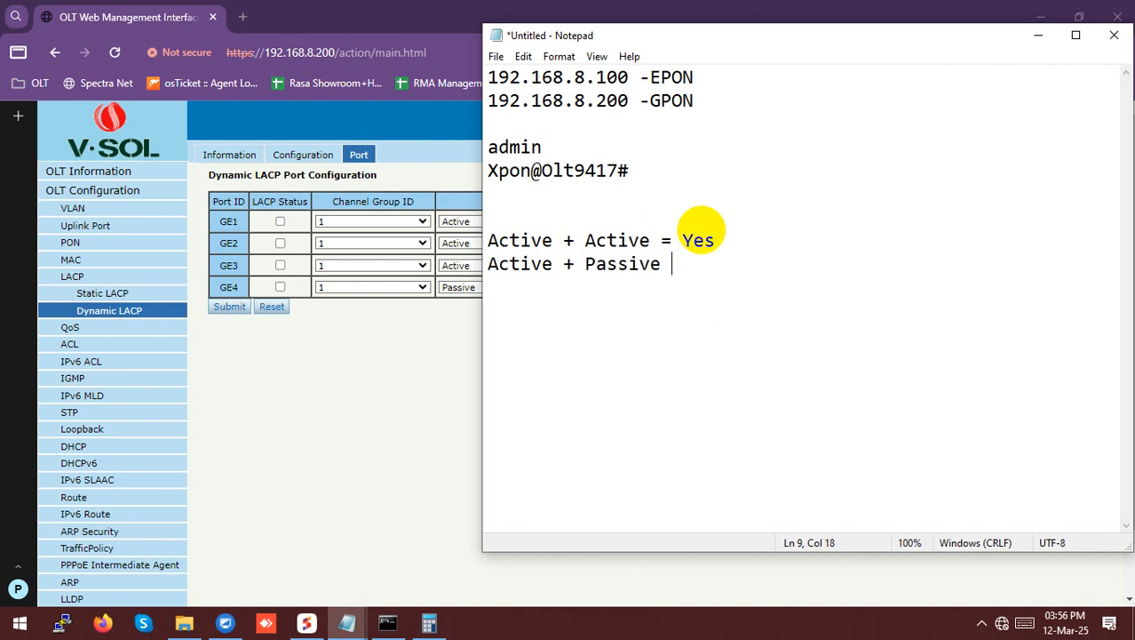
pyautogui.write('= Yes')
pyautogui.press('Return')
pyautogui.write('Passive ')
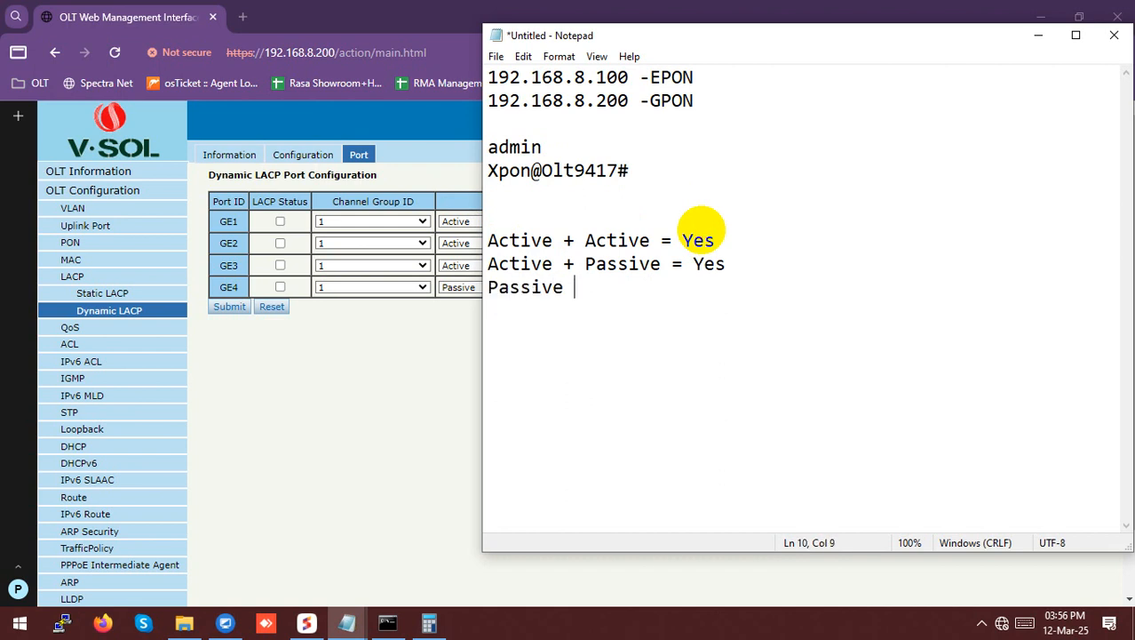
pyautogui.write('+ Passive ')
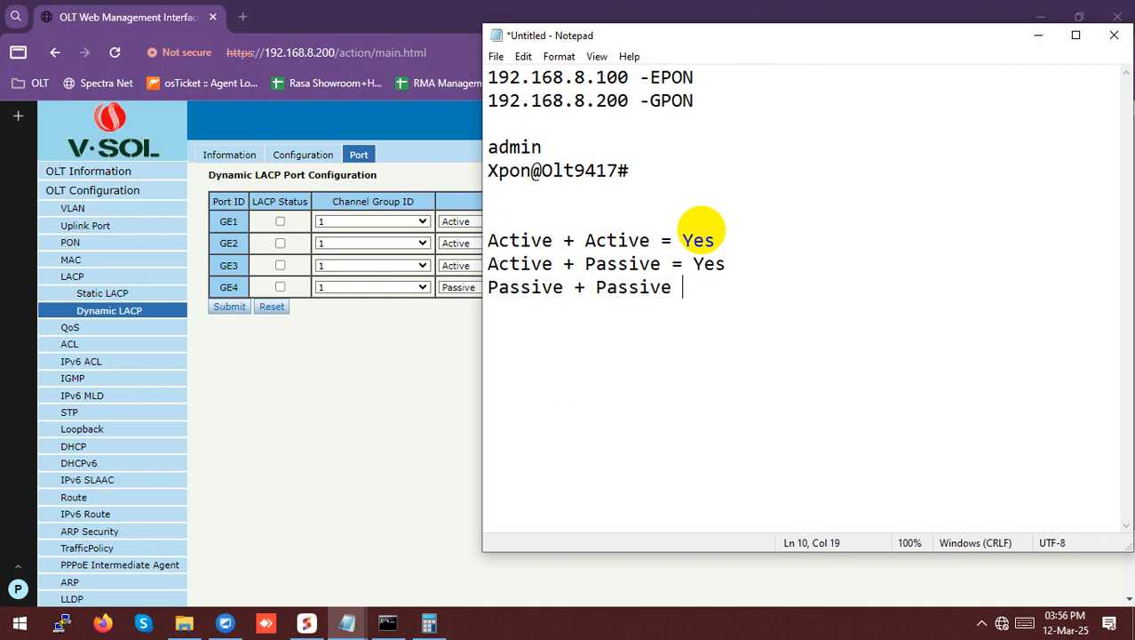
pyautogui.write('=')
pyautogui.press('BackSpace')
pyautogui.write('= No')
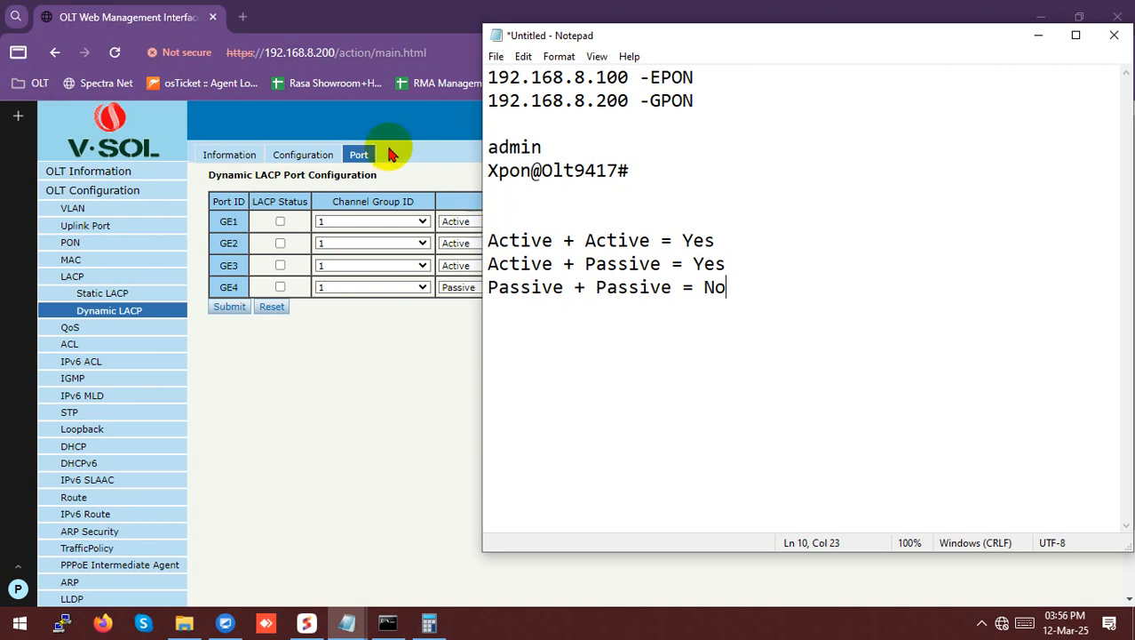
pyautogui.click(66, 328)
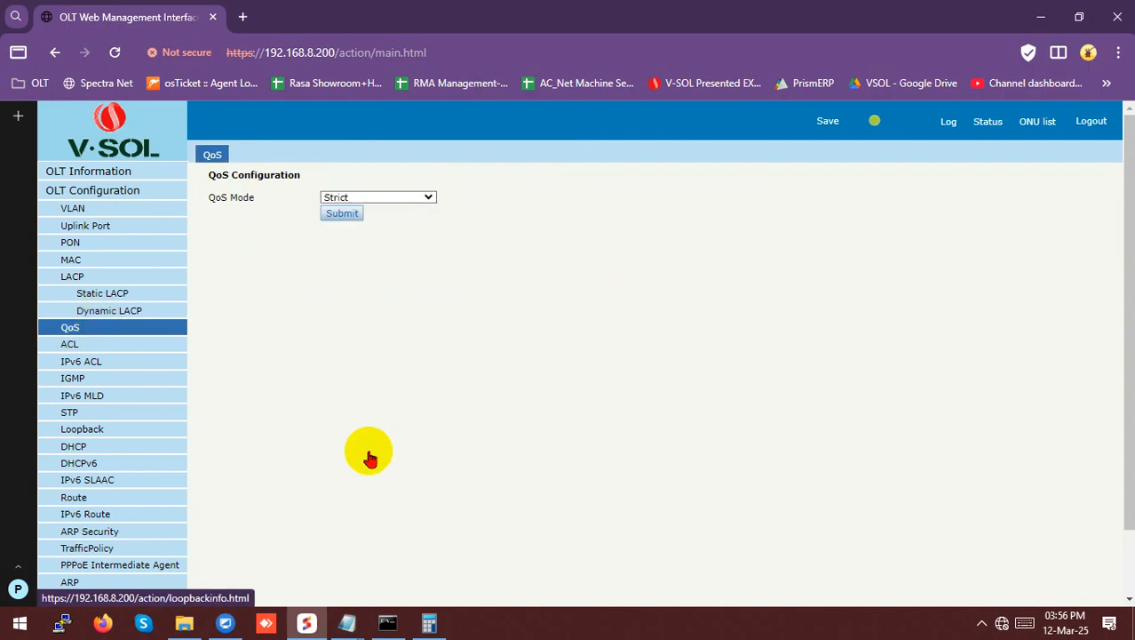
# Step: Show the ACL IP Filter page with its empty access list table
pyautogui.click(67, 345)
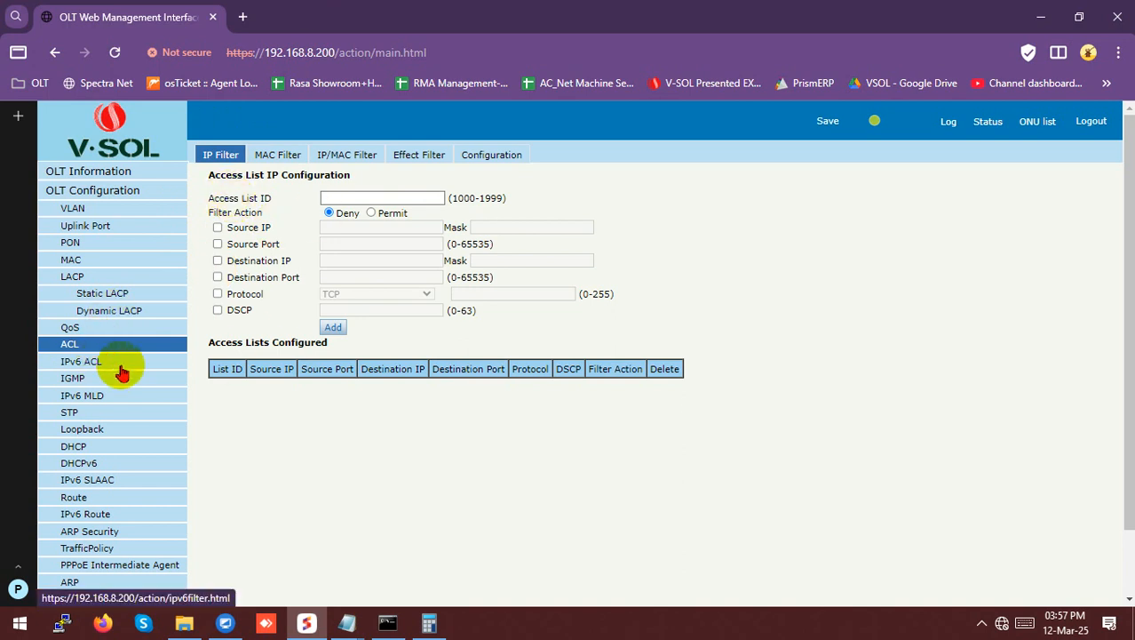
# Step: View the IPv6 ACL filter page, then the empty IGMP Group Member page
pyautogui.click(92, 364)
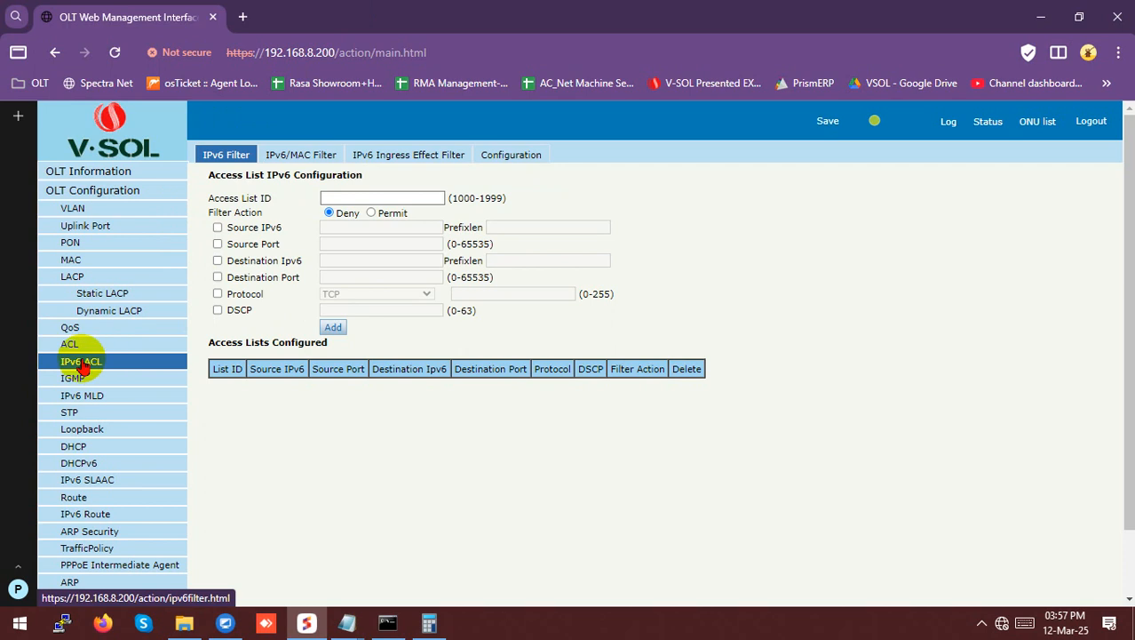
pyautogui.click(89, 382)
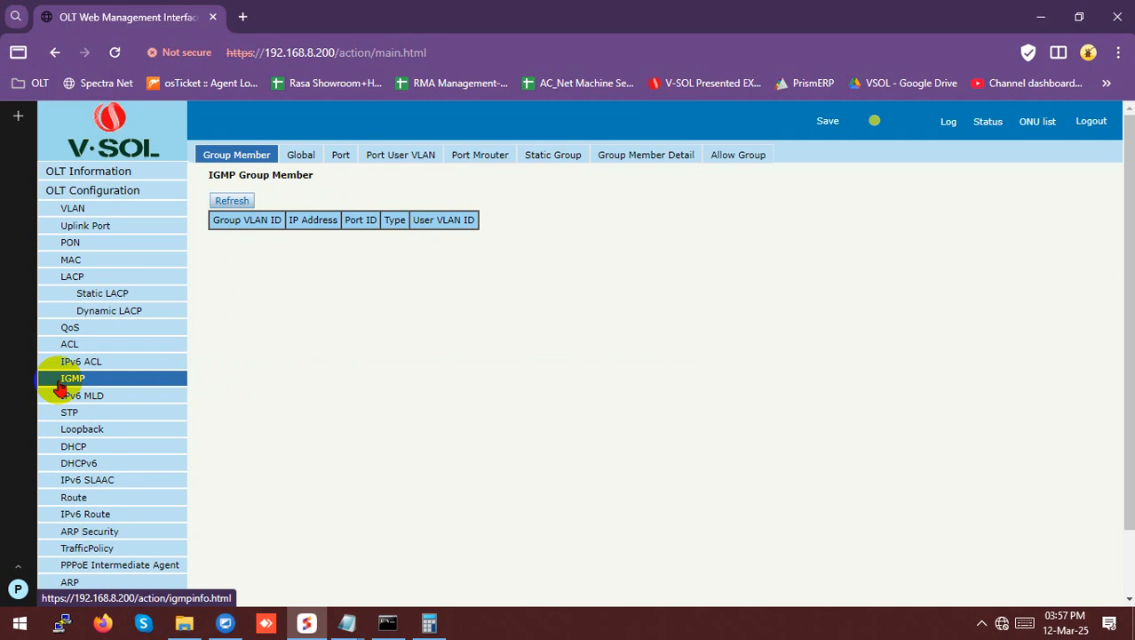
# Step: Submit IGMP global status as Enable with general query, then revert and submit Disable
pyautogui.click(300, 154)
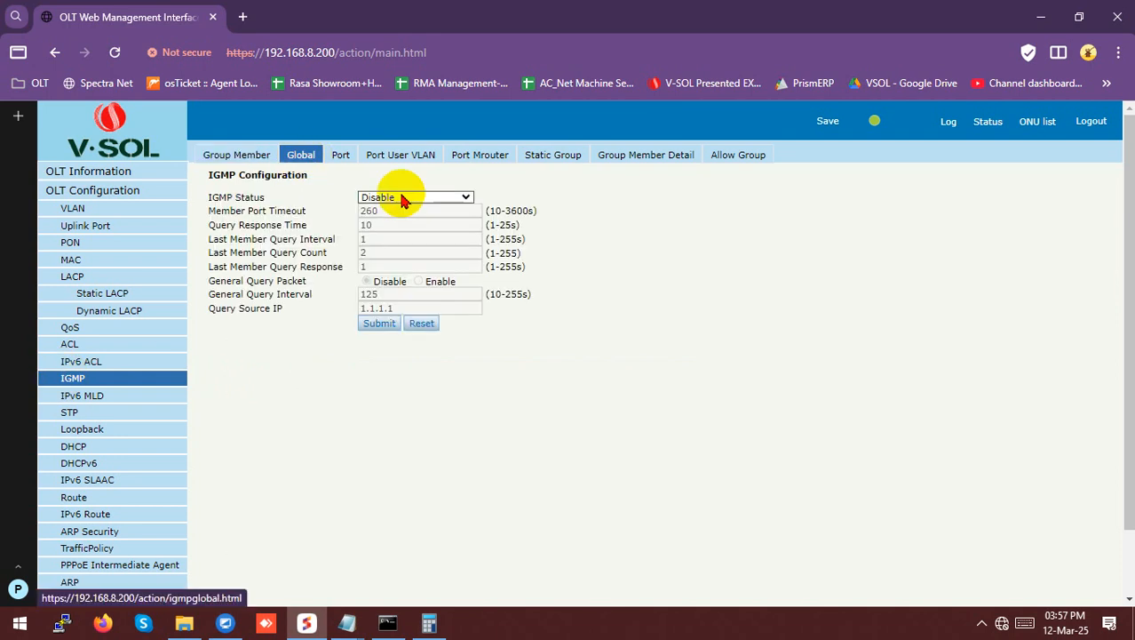
pyautogui.click(400, 197)
pyautogui.click(404, 221)
pyautogui.click(419, 281)
pyautogui.click(375, 325)
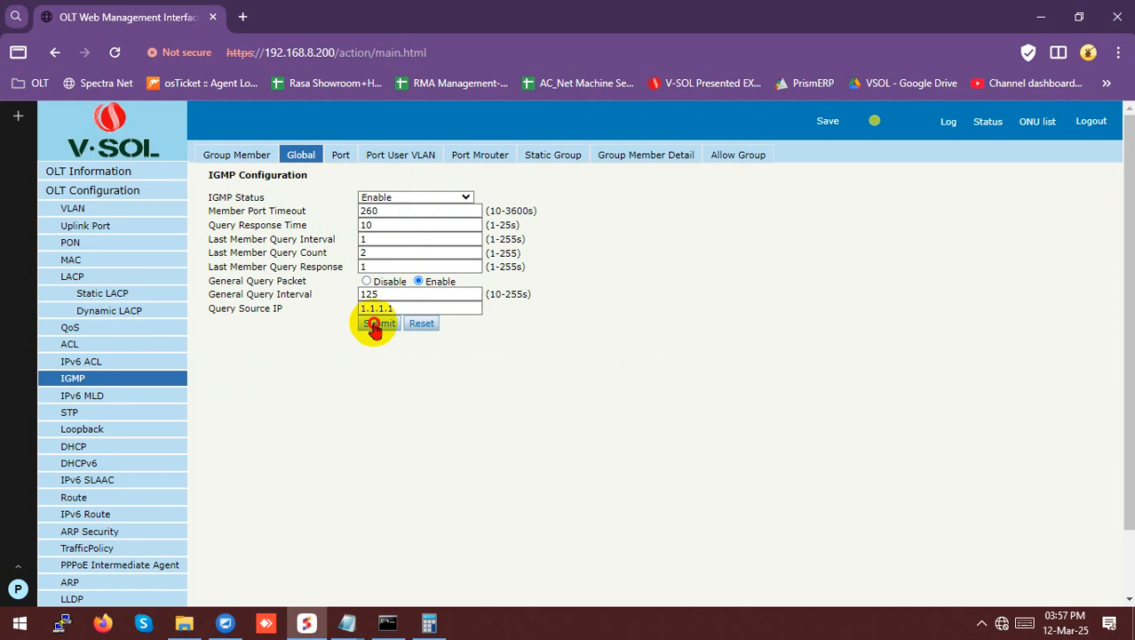
pyautogui.click(382, 198)
pyautogui.click(382, 211)
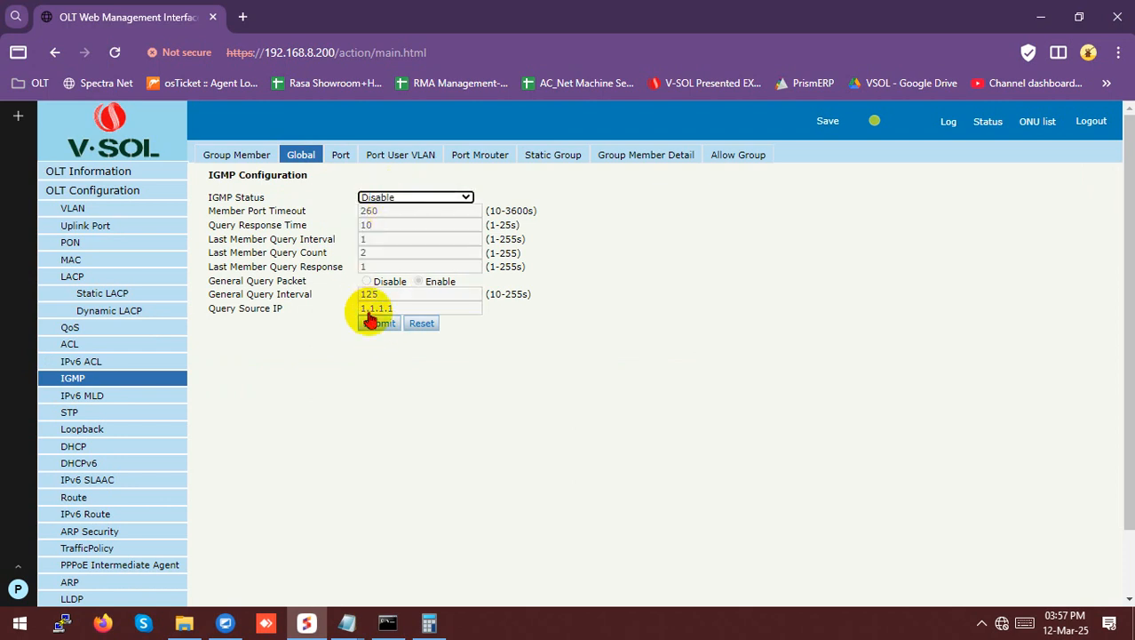
pyautogui.click(371, 323)
# Step: Review the IPv6 MLD group member and global configuration pages
pyautogui.scroll(-1, 164, 360)
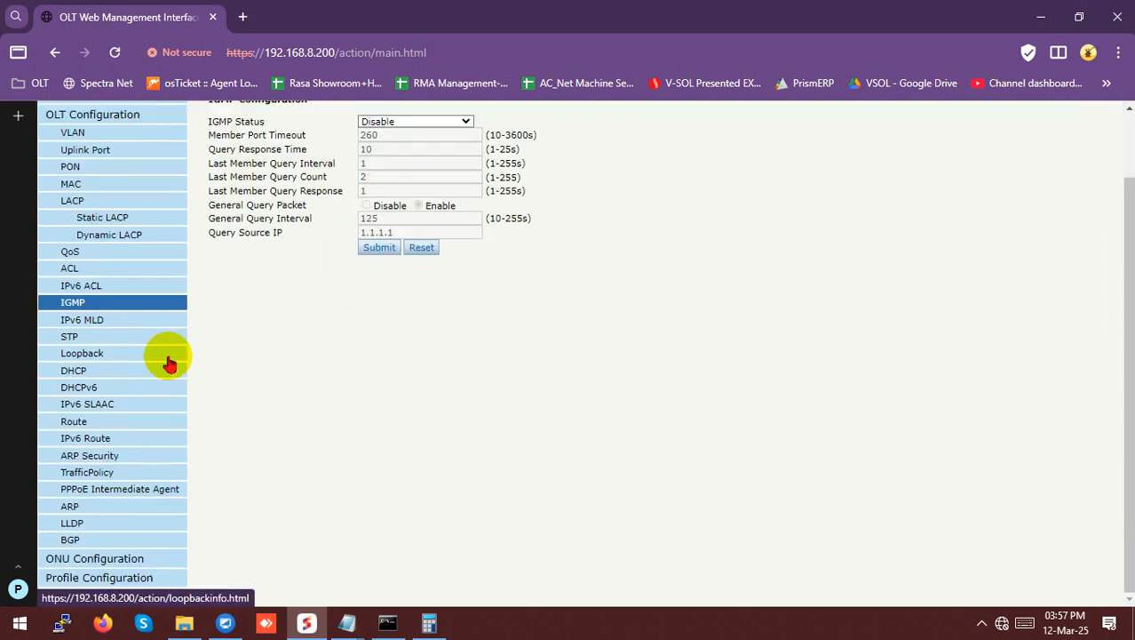
pyautogui.click(98, 321)
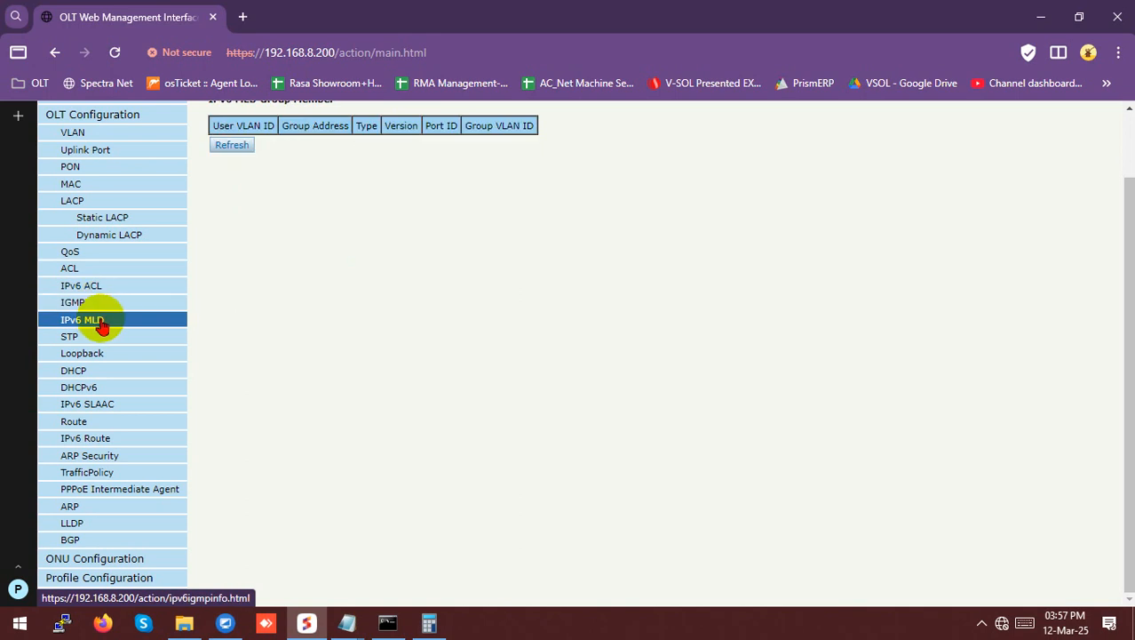
pyautogui.scroll(1, 241, 304)
pyautogui.click(299, 154)
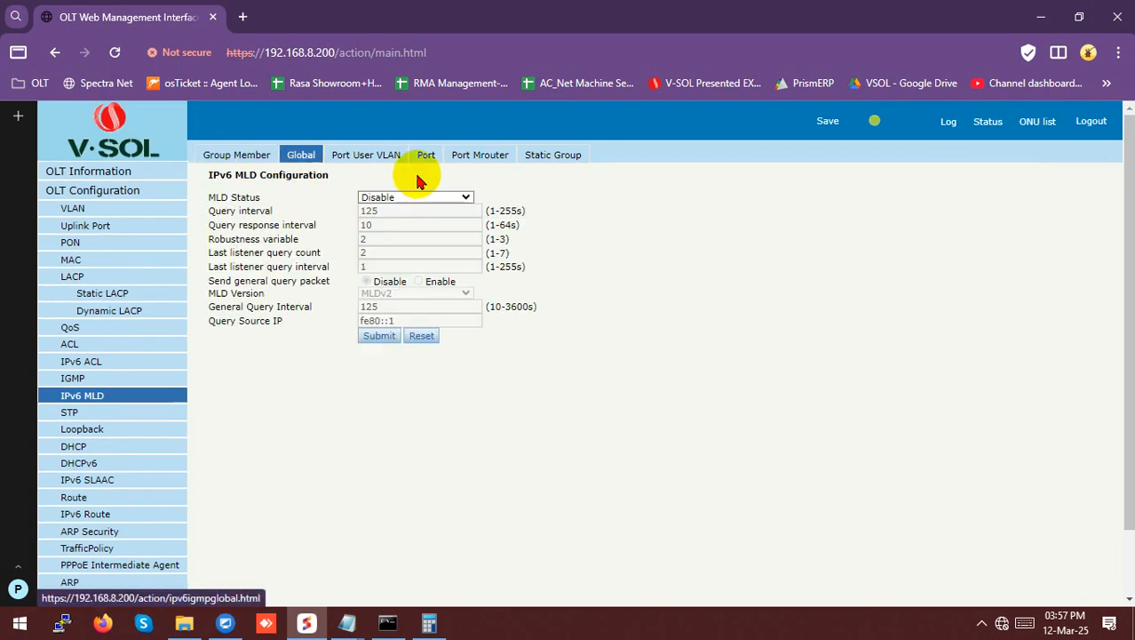
pyautogui.scroll(-1, 217, 431)
# Step: Review RSTP and MSTP status, both Disable, plus RSTP global and port settings, then open Loopback
pyautogui.click(71, 338)
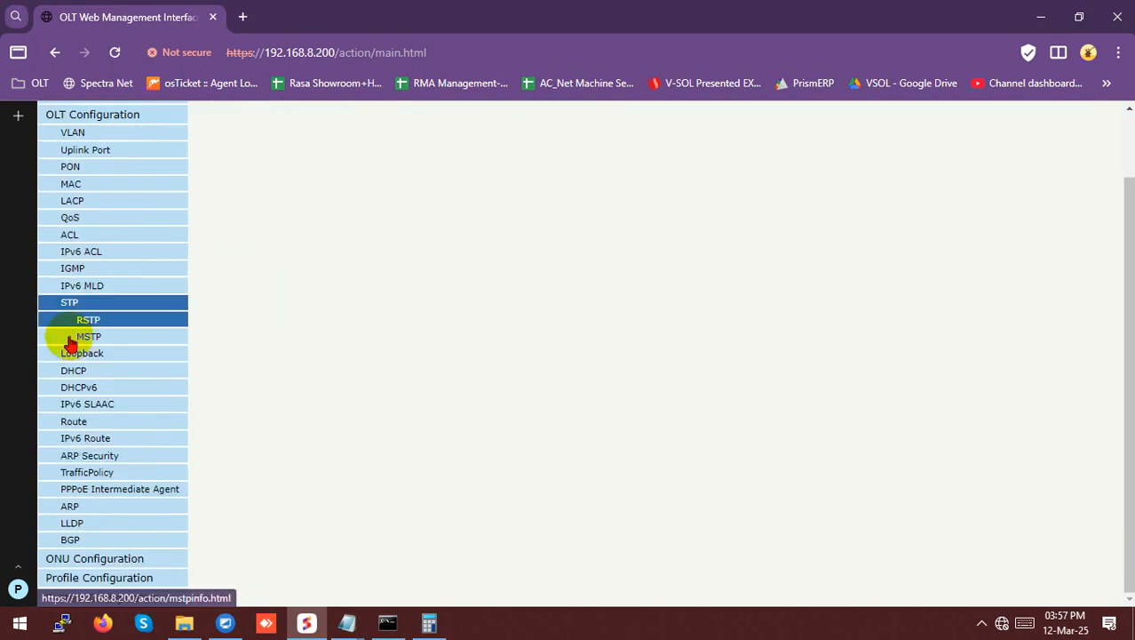
pyautogui.scroll(1, 267, 336)
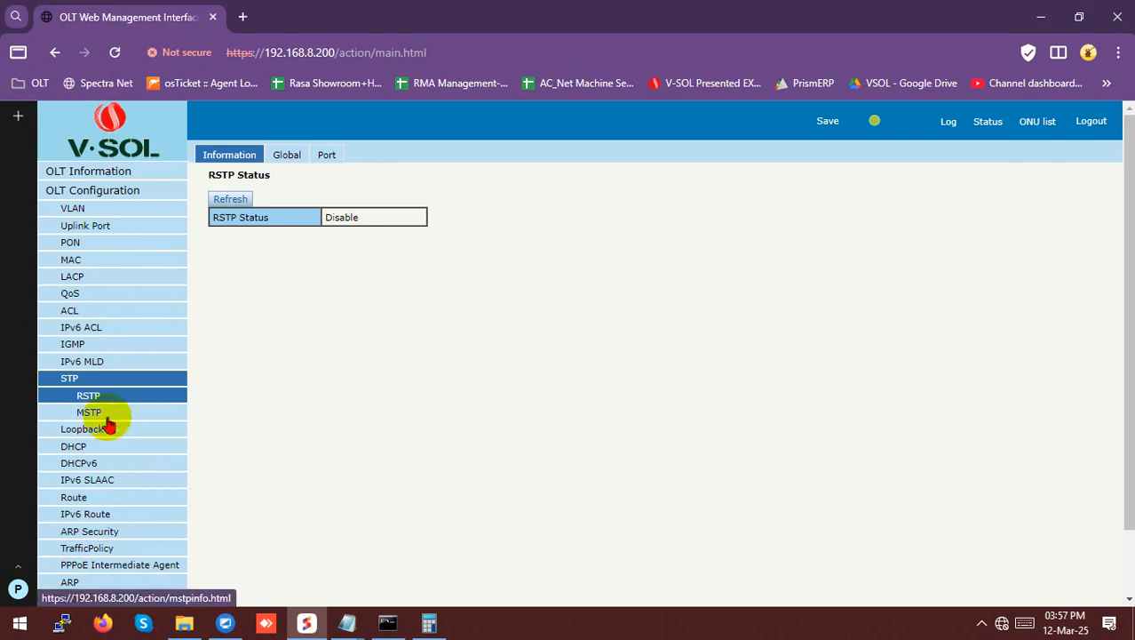
pyautogui.click(83, 396)
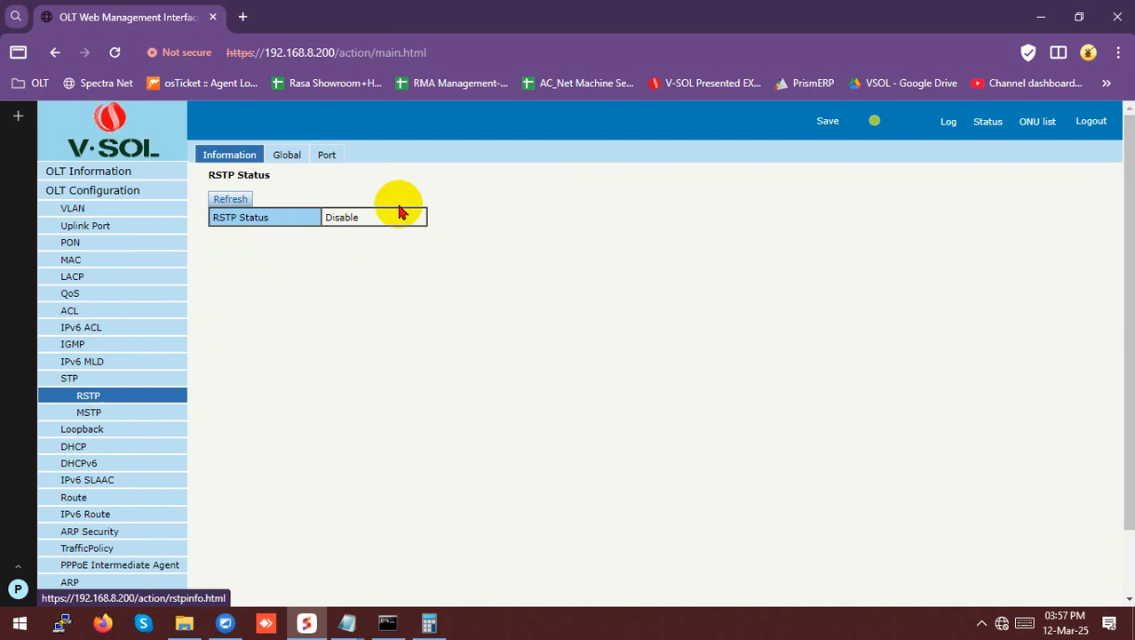
pyautogui.click(287, 154)
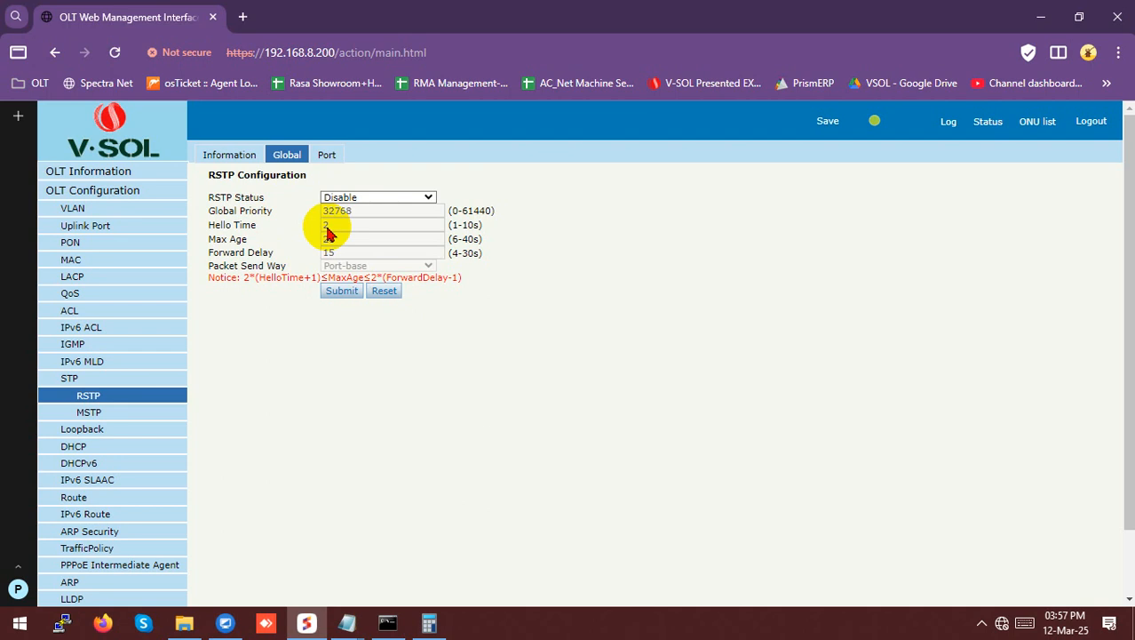
pyautogui.click(89, 410)
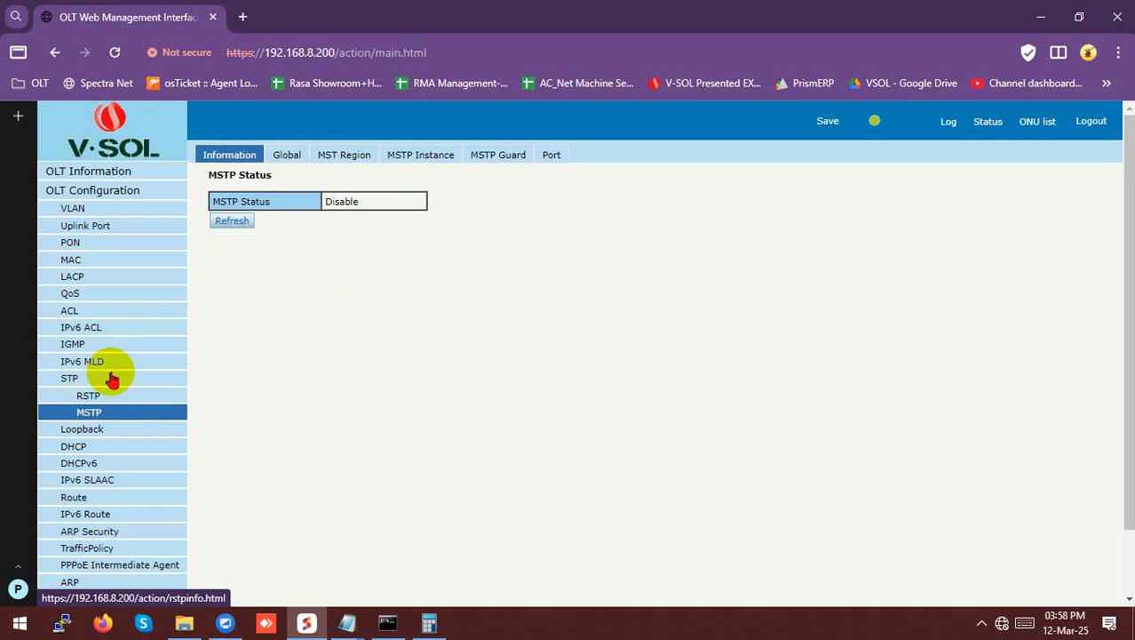
pyautogui.click(97, 396)
pyautogui.click(280, 155)
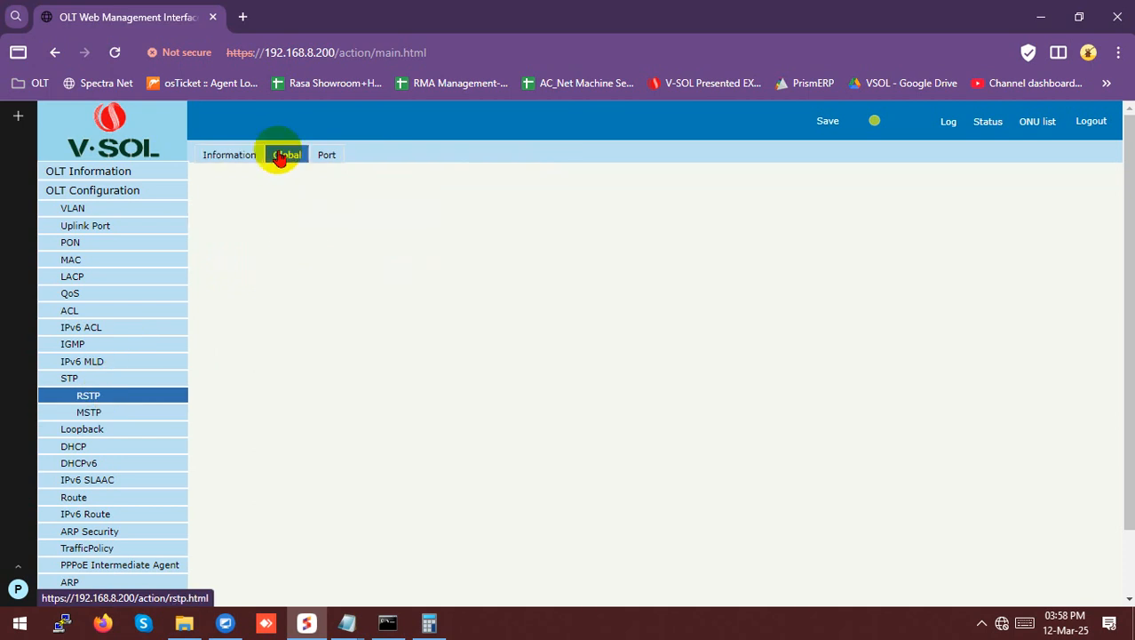
pyautogui.click(330, 155)
pyautogui.click(100, 430)
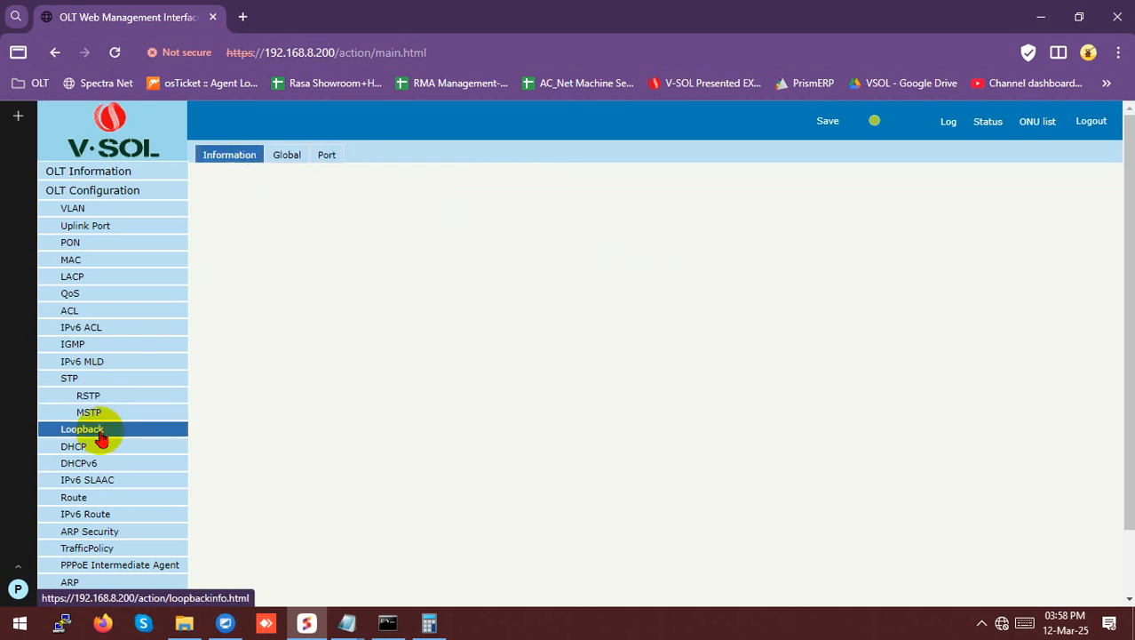
# Step: Enable loopback detection and set packet send way to VLAN-base, submitting the global settings
pyautogui.click(280, 158)
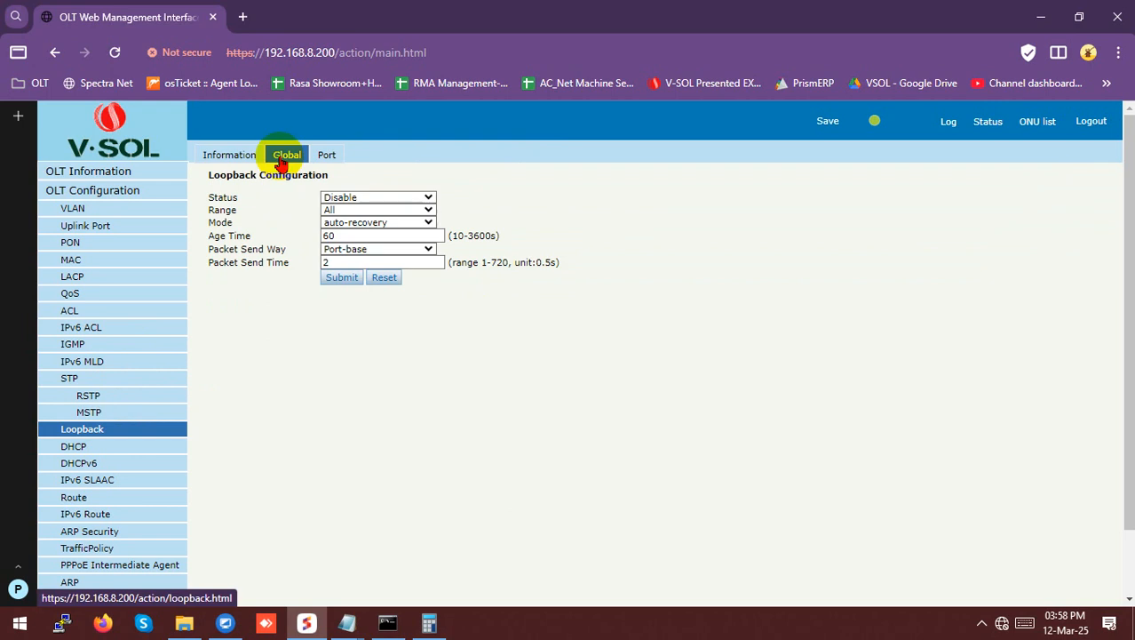
pyautogui.click(354, 199)
pyautogui.click(355, 220)
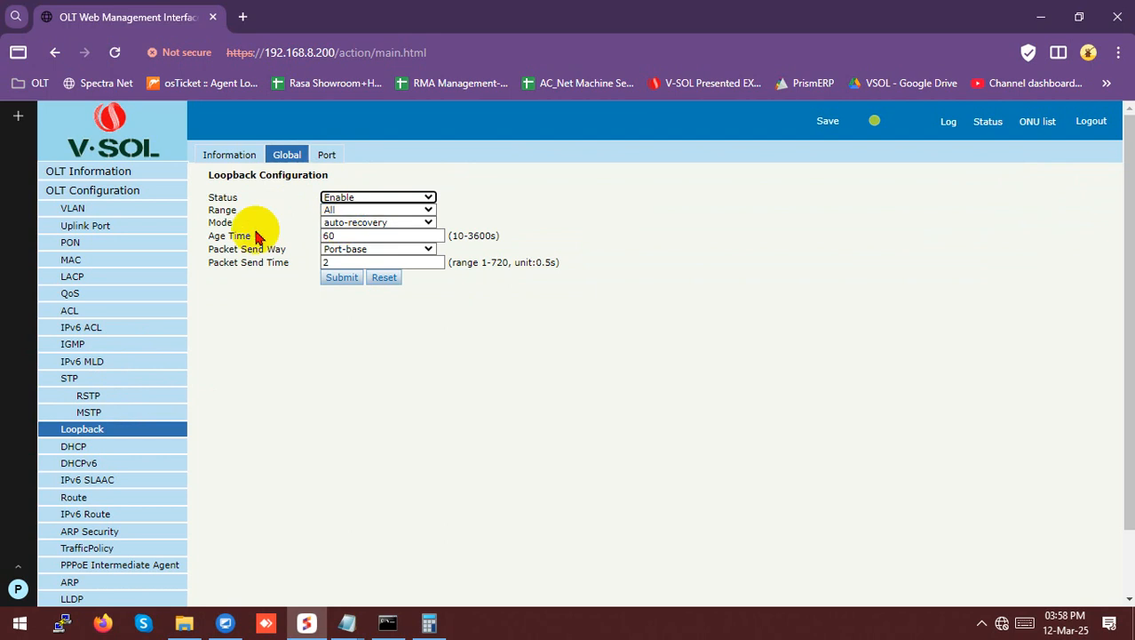
pyautogui.click(344, 276)
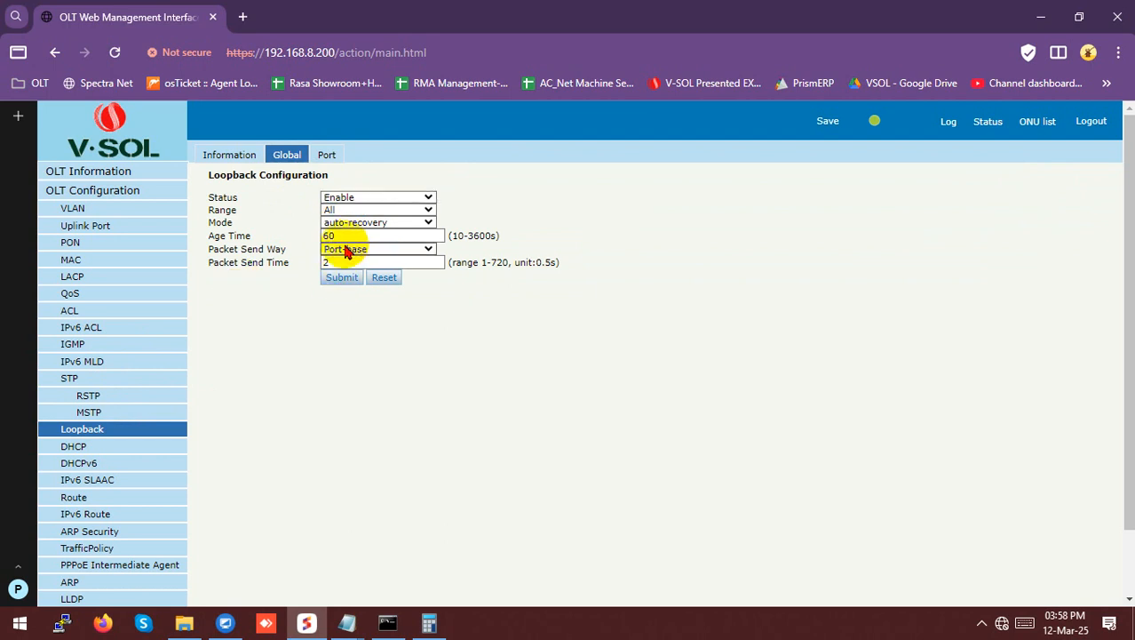
pyautogui.click(346, 251)
pyautogui.click(347, 271)
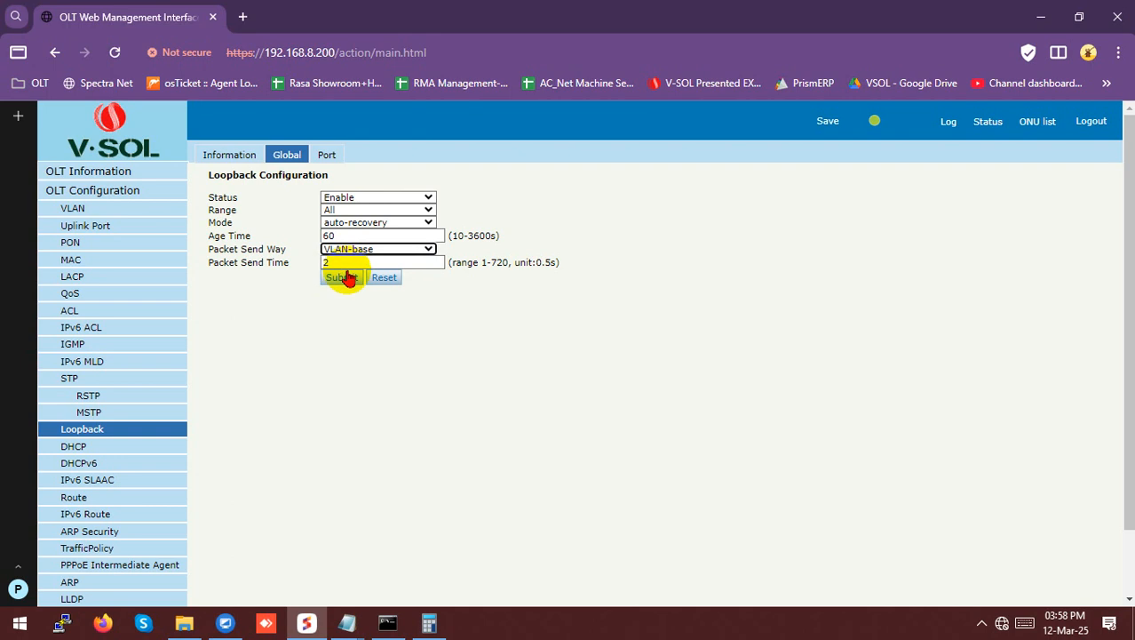
pyautogui.click(347, 278)
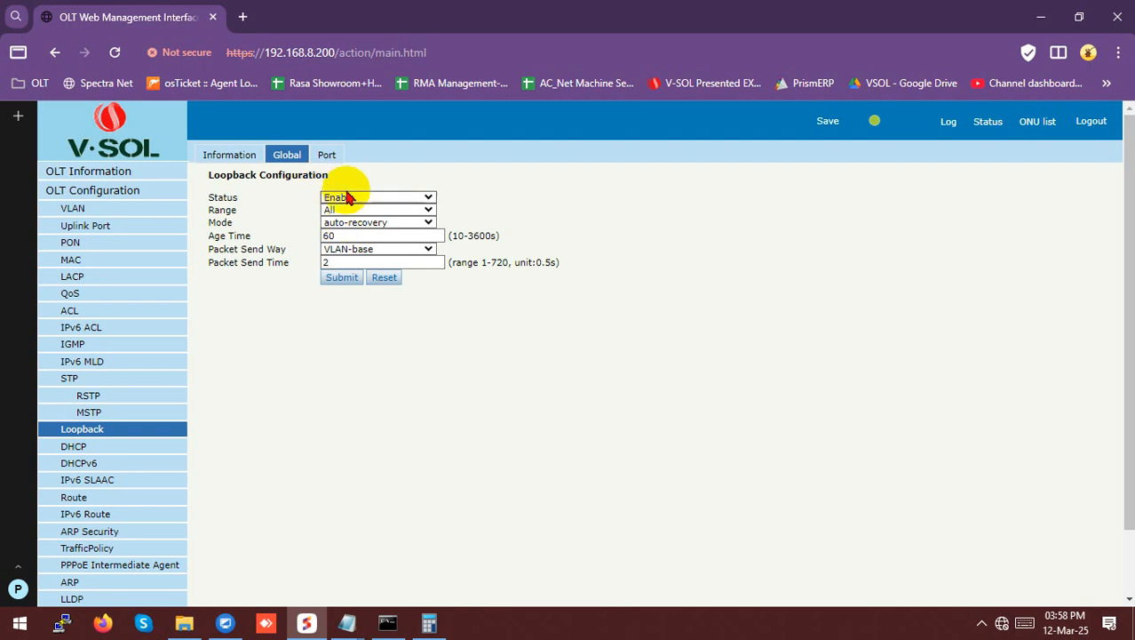
# Step: Highlight the loopback form while explaining, checking that Range stays All
pyautogui.moveTo(203, 169); pyautogui.dragTo(560, 309)
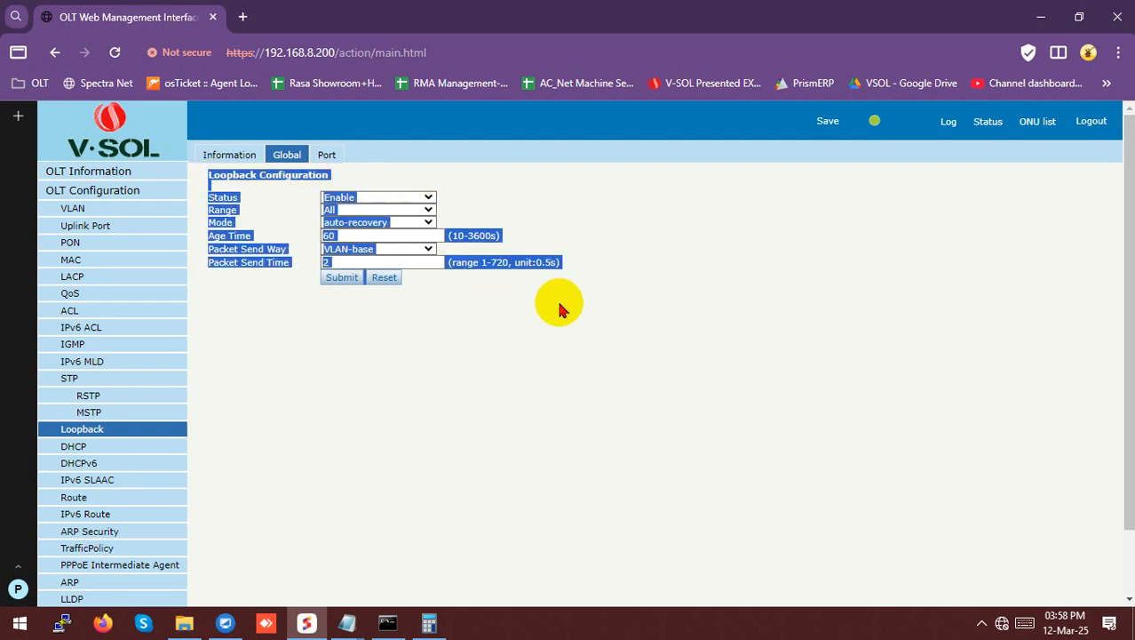
pyautogui.click(259, 191)
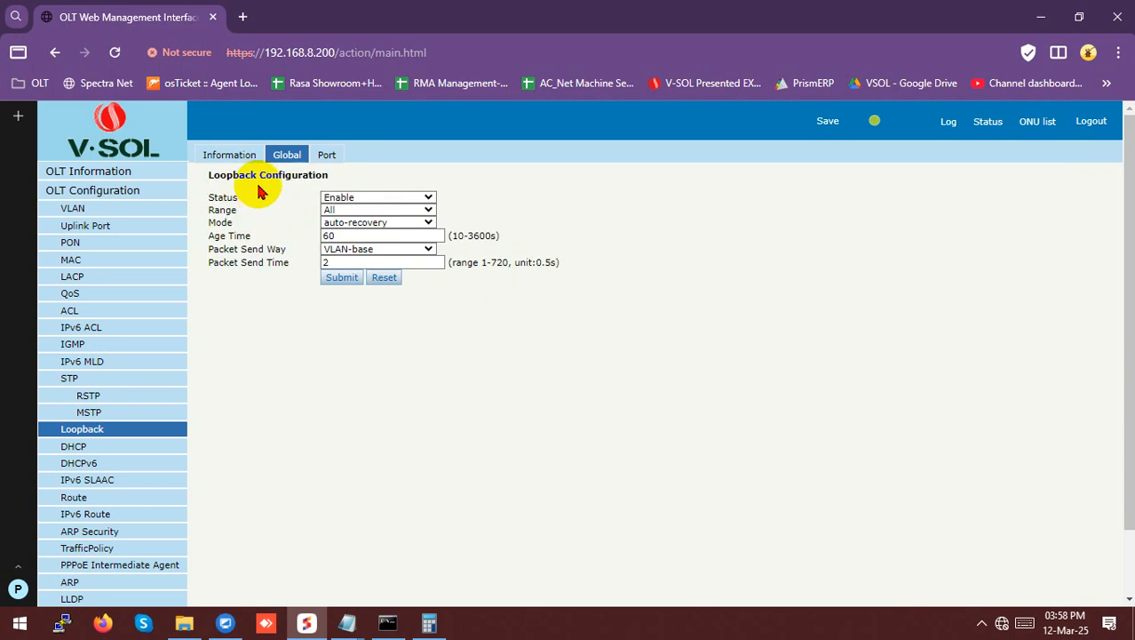
pyautogui.click(328, 211)
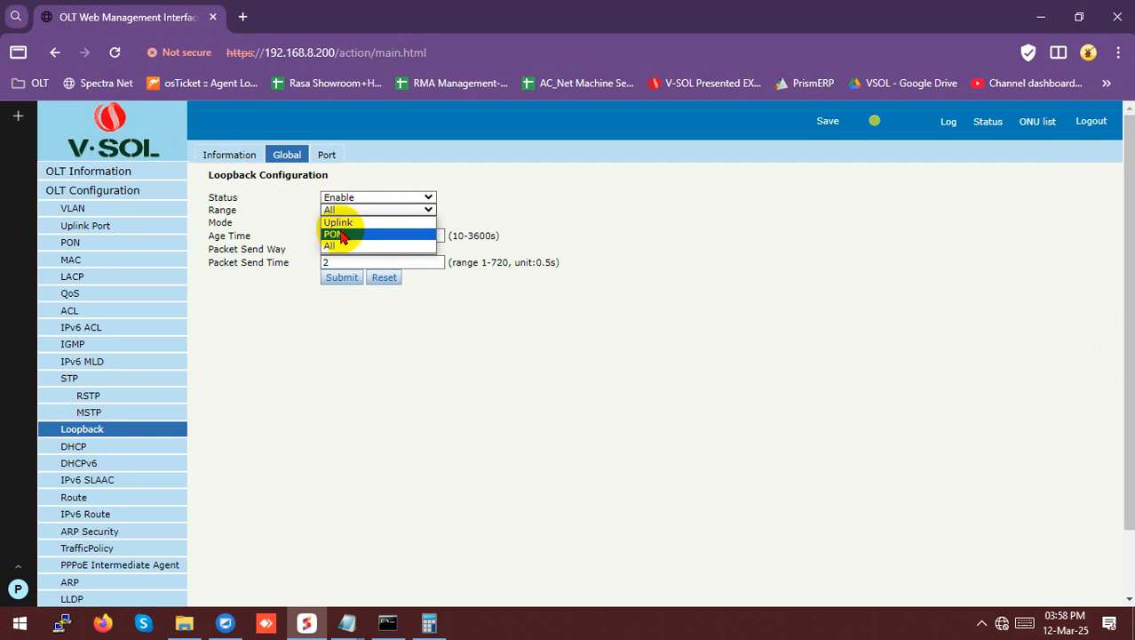
pyautogui.click(240, 222)
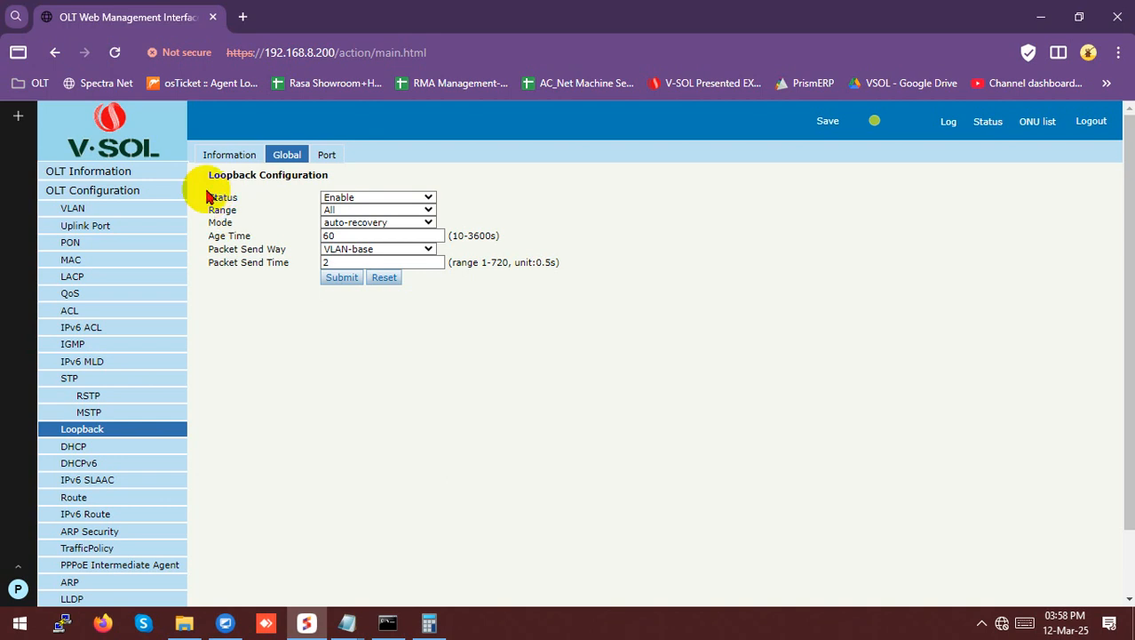
pyautogui.moveTo(213, 196); pyautogui.dragTo(260, 186)
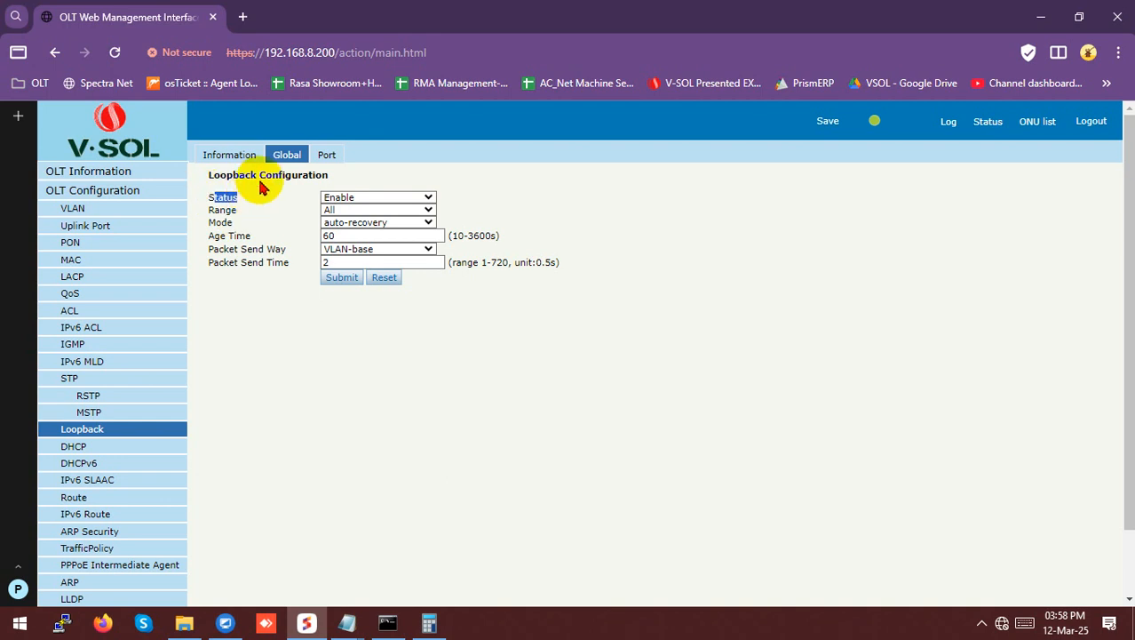
# Step: Compare per-port loopback settings with the global tab, confirming range options Uplink, PON, All
pyautogui.click(328, 156)
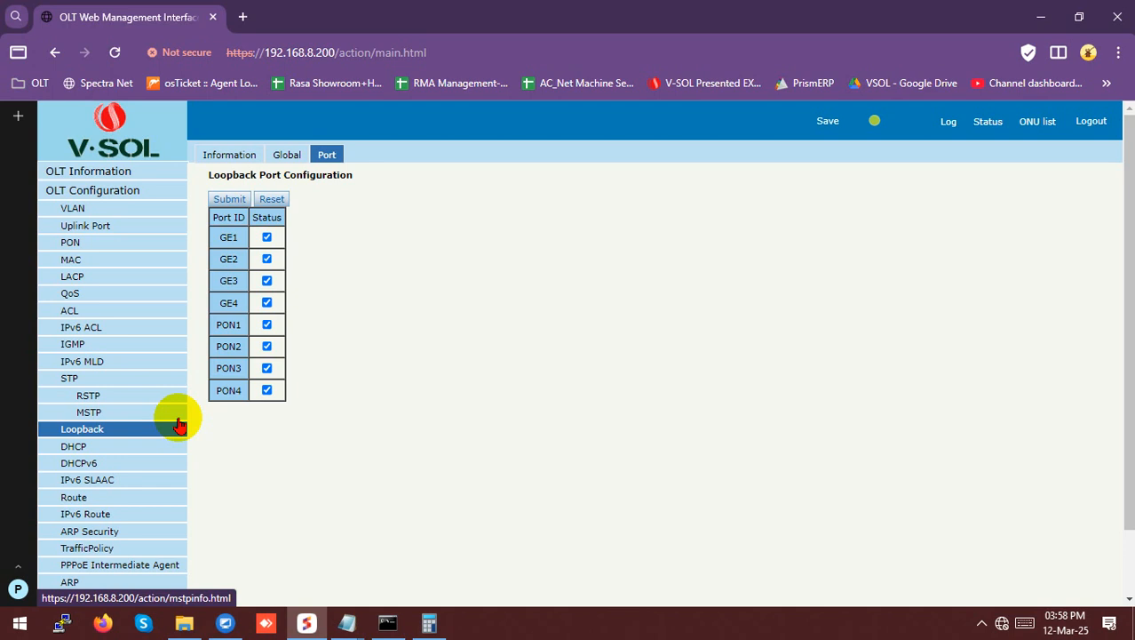
pyautogui.click(289, 155)
pyautogui.click(329, 156)
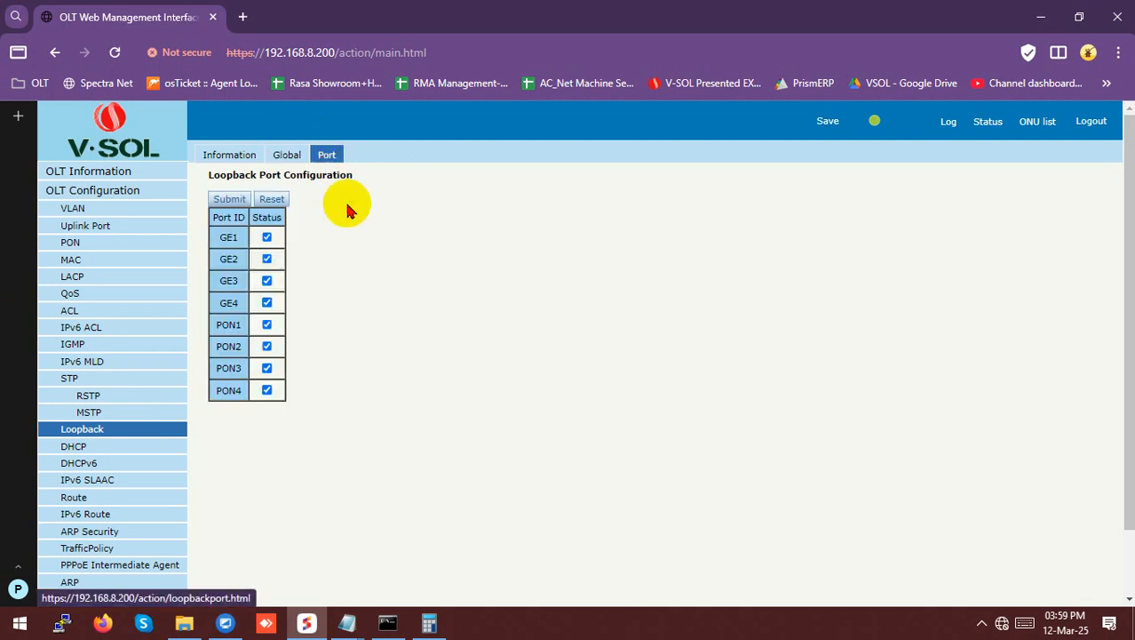
pyautogui.click(294, 159)
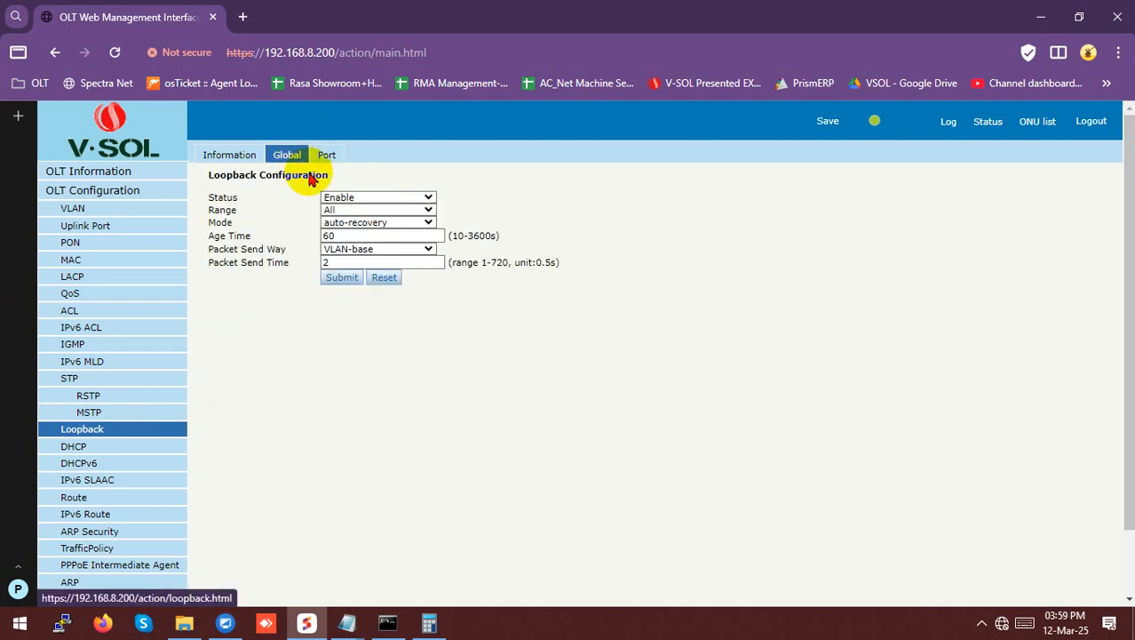
pyautogui.click(339, 213)
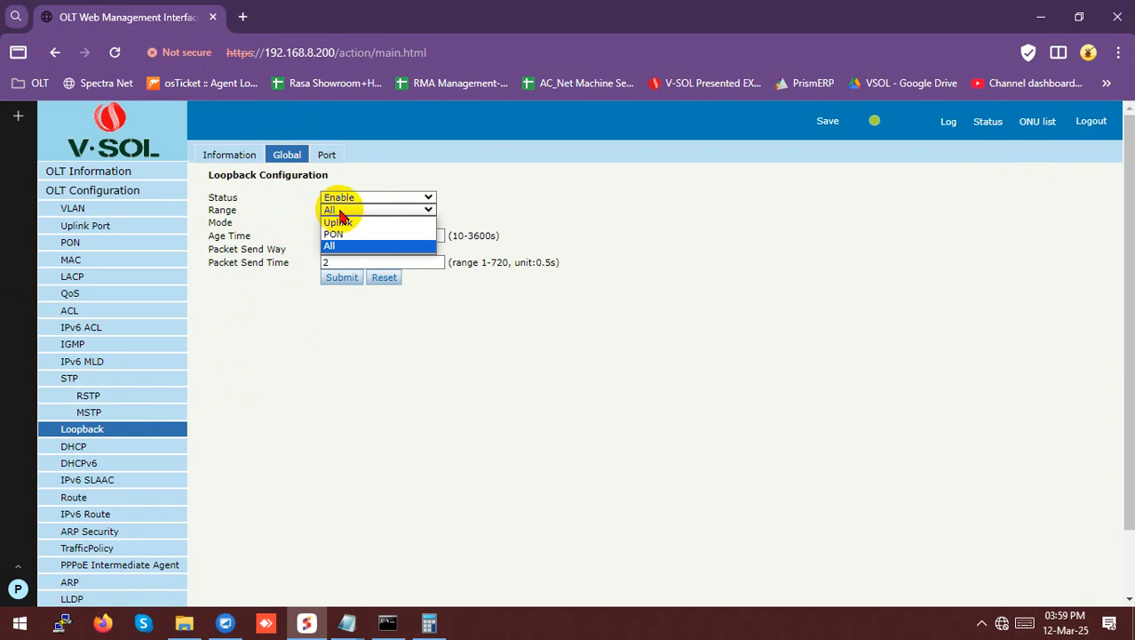
pyautogui.click(522, 227)
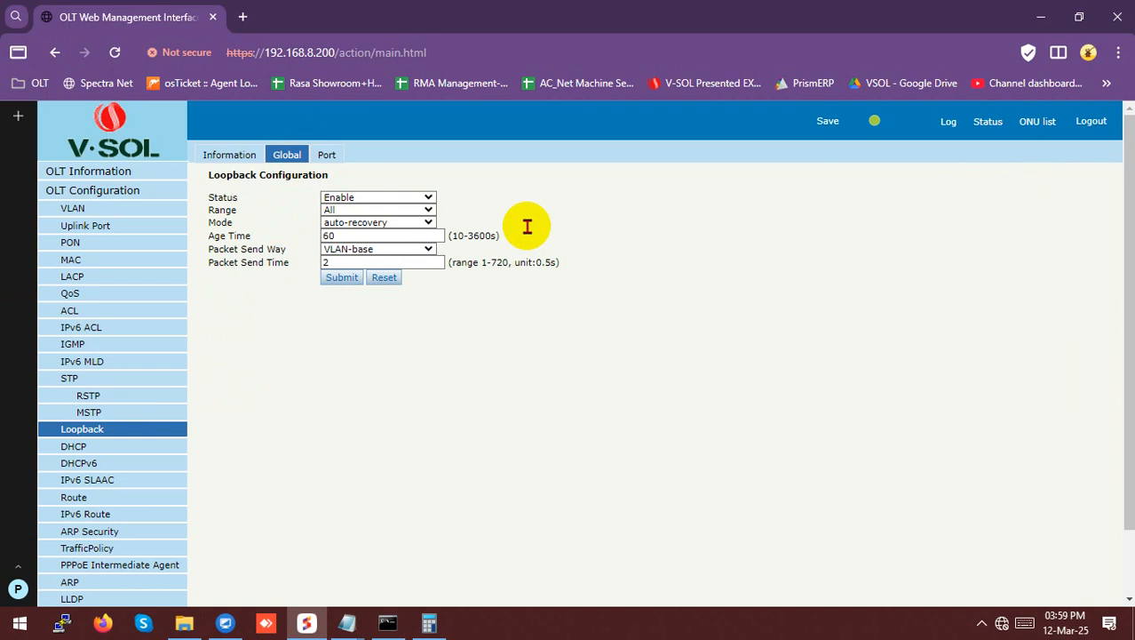
pyautogui.doubleClick(221, 223)
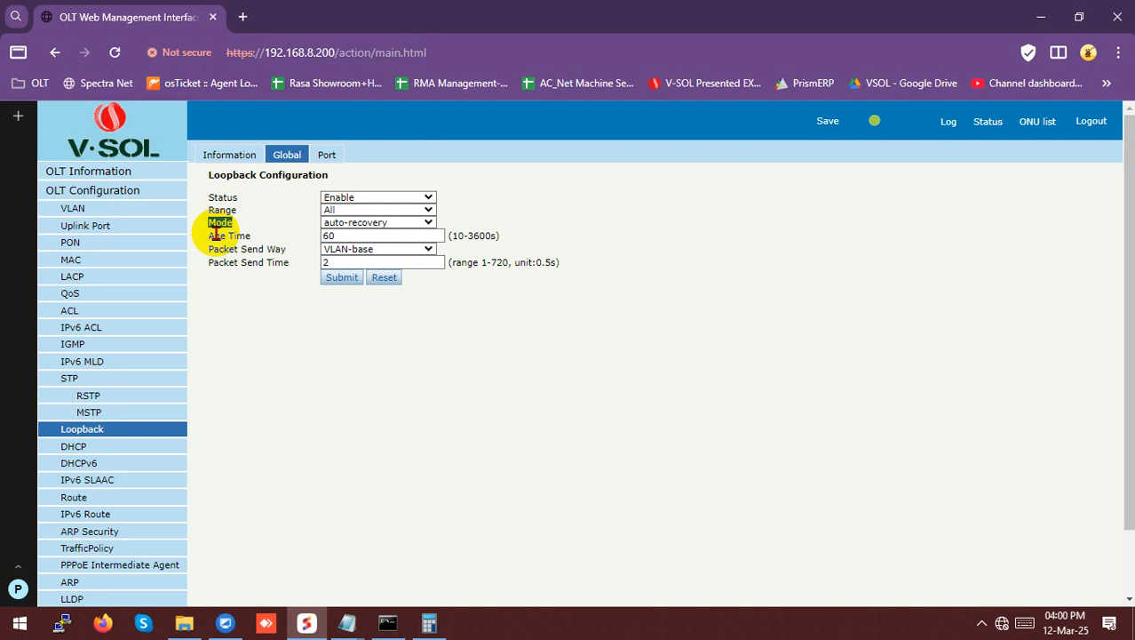
pyautogui.doubleClick(334, 235)
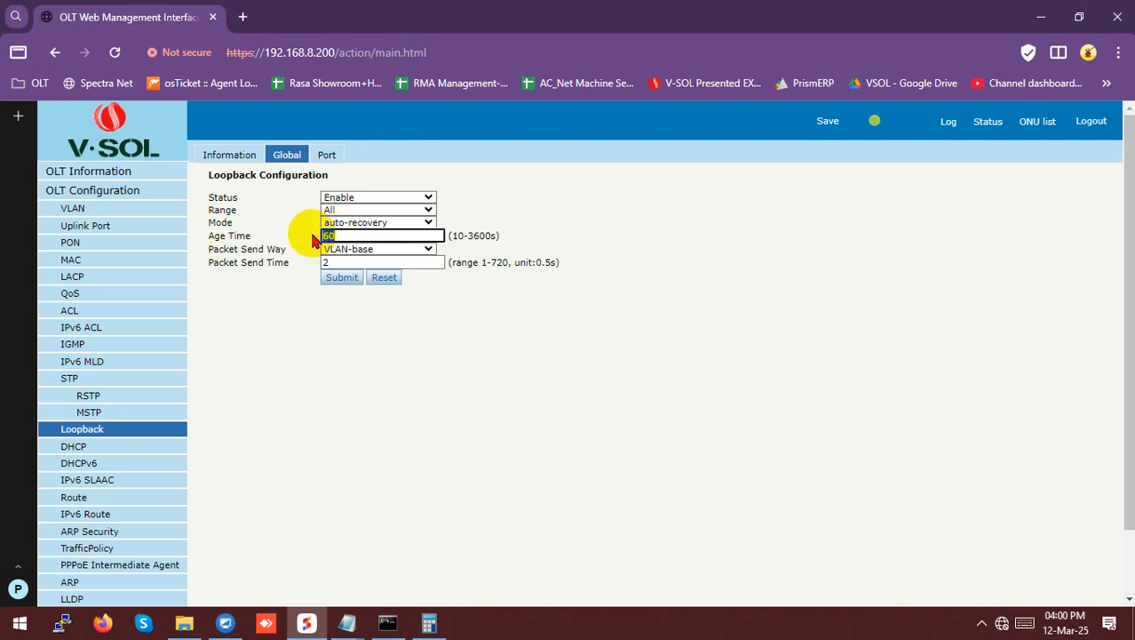
pyautogui.doubleClick(325, 263)
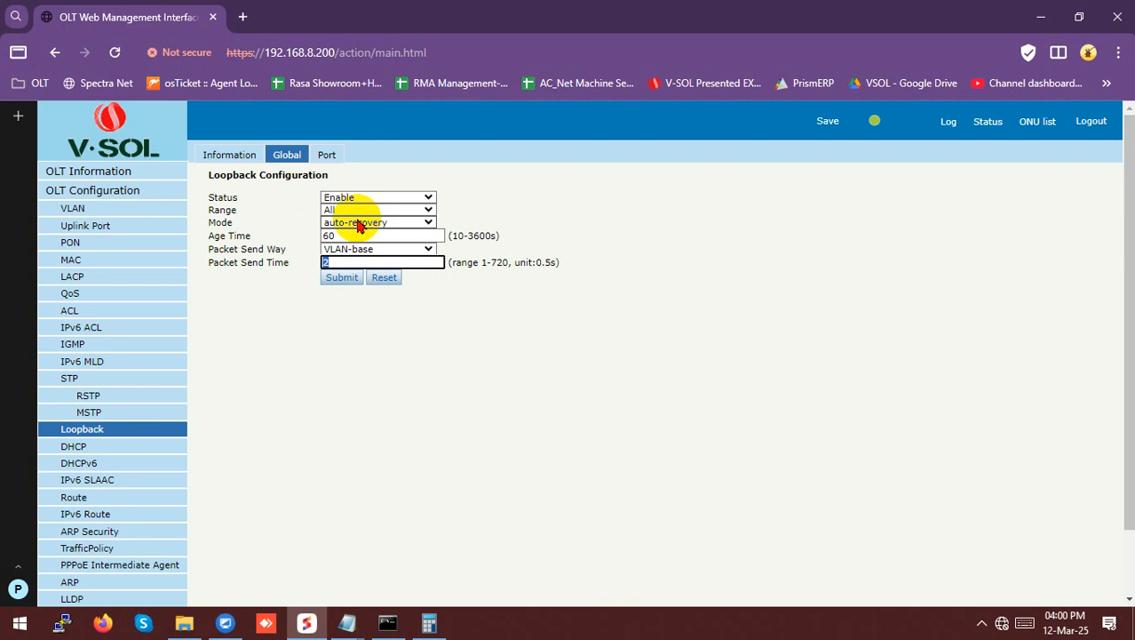
pyautogui.moveTo(343, 234); pyautogui.dragTo(254, 247)
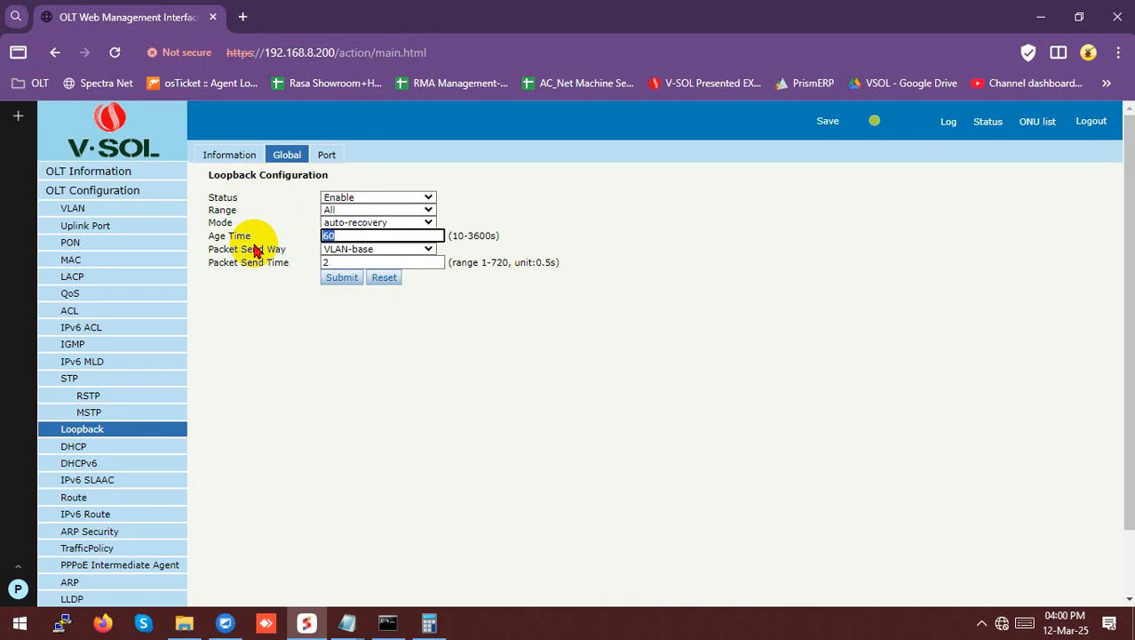
pyautogui.moveTo(346, 262); pyautogui.dragTo(261, 257)
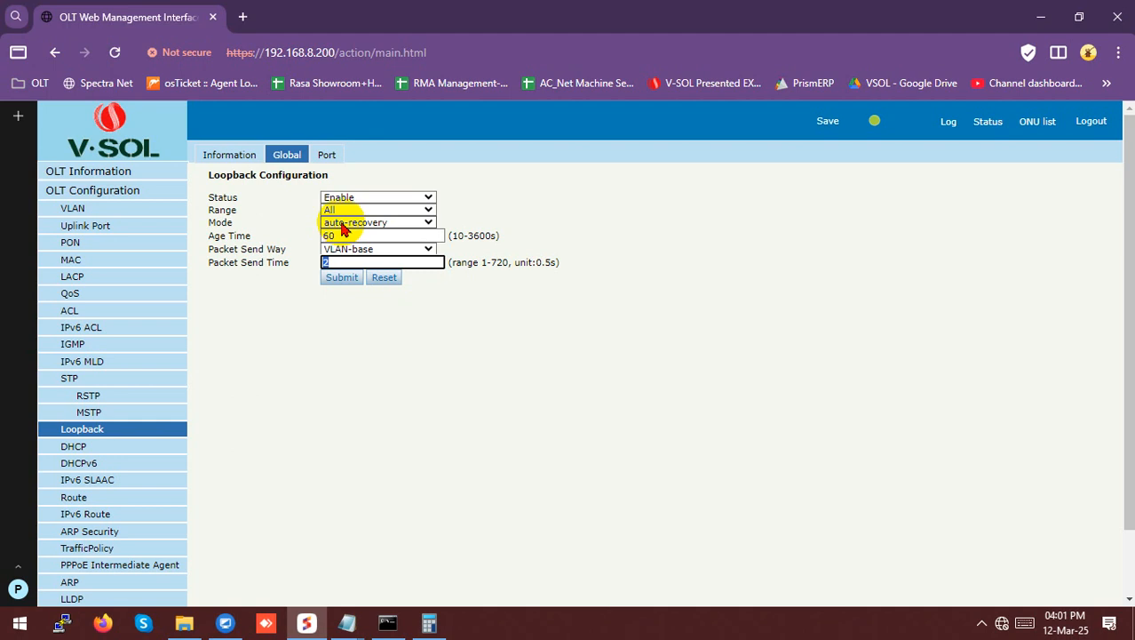
pyautogui.scroll(-2, 321, 332)
# Step: Turn the DHCP server on in the DHCP server configuration
pyautogui.click(85, 372)
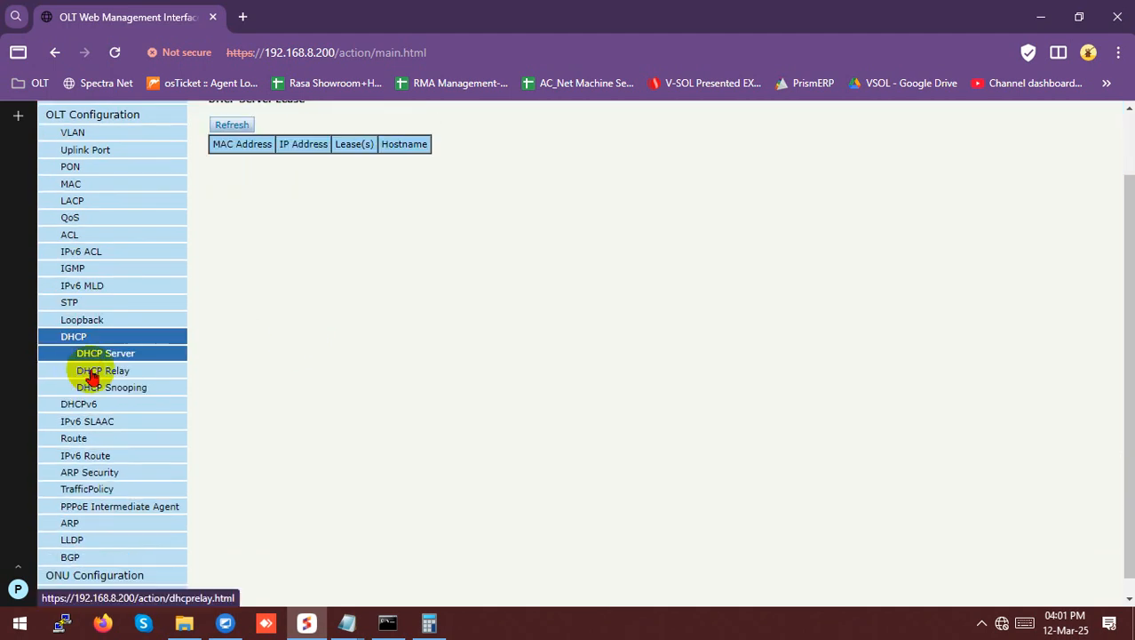
pyautogui.scroll(2, 177, 338)
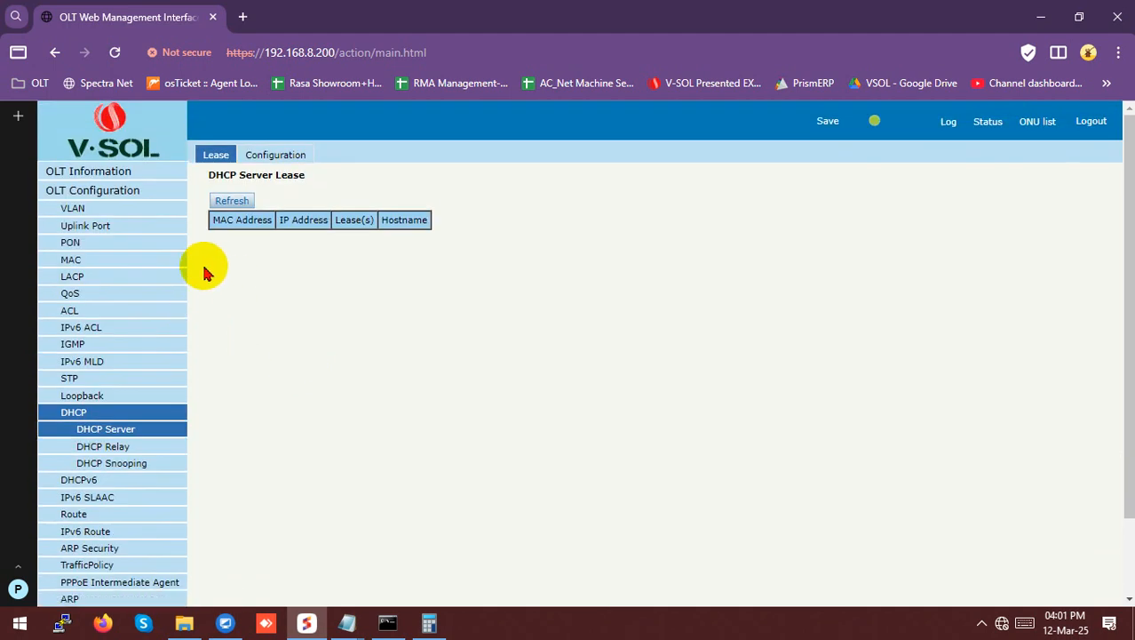
pyautogui.click(275, 165)
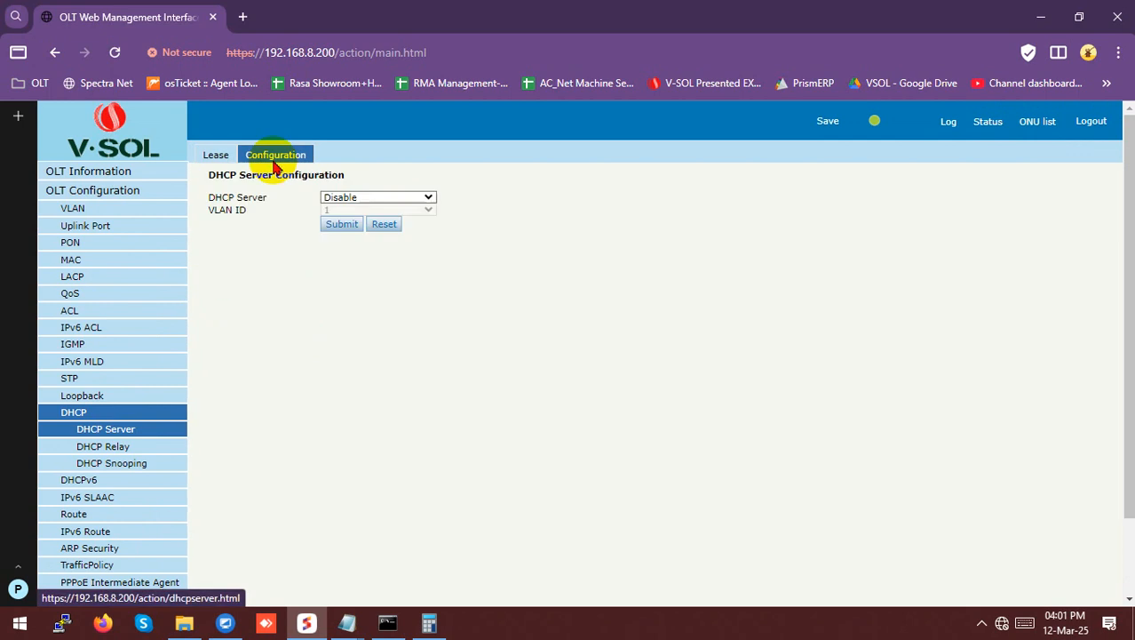
pyautogui.click(347, 198)
pyautogui.click(347, 220)
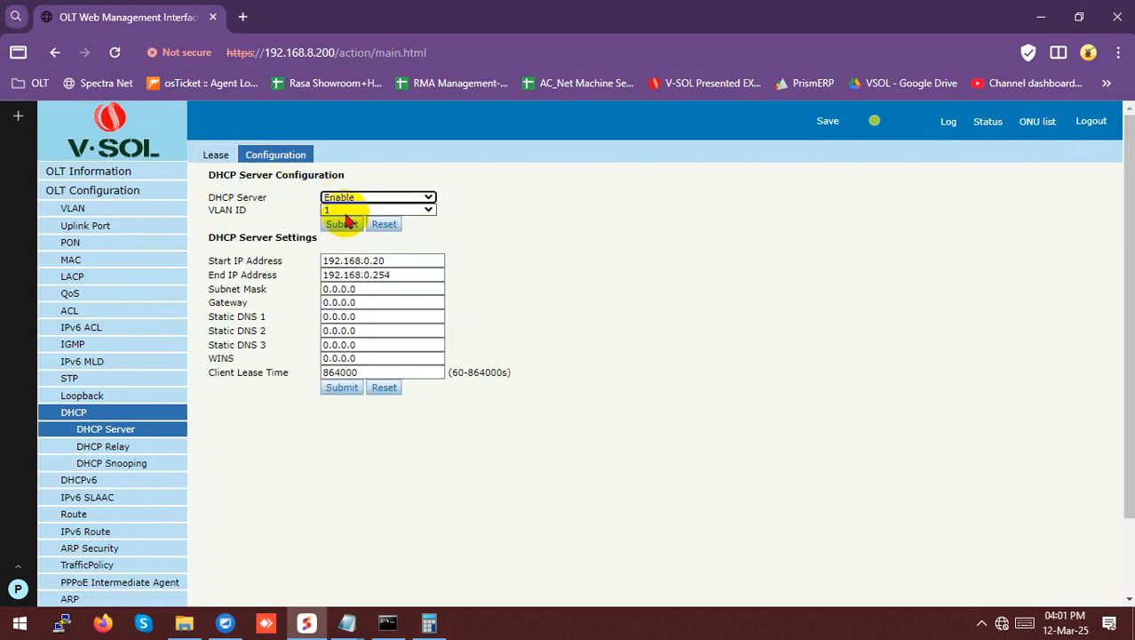
# Step: Check the DHCP relay settings and snooping bind list, then enable DHCP snooping globally
pyautogui.click(142, 447)
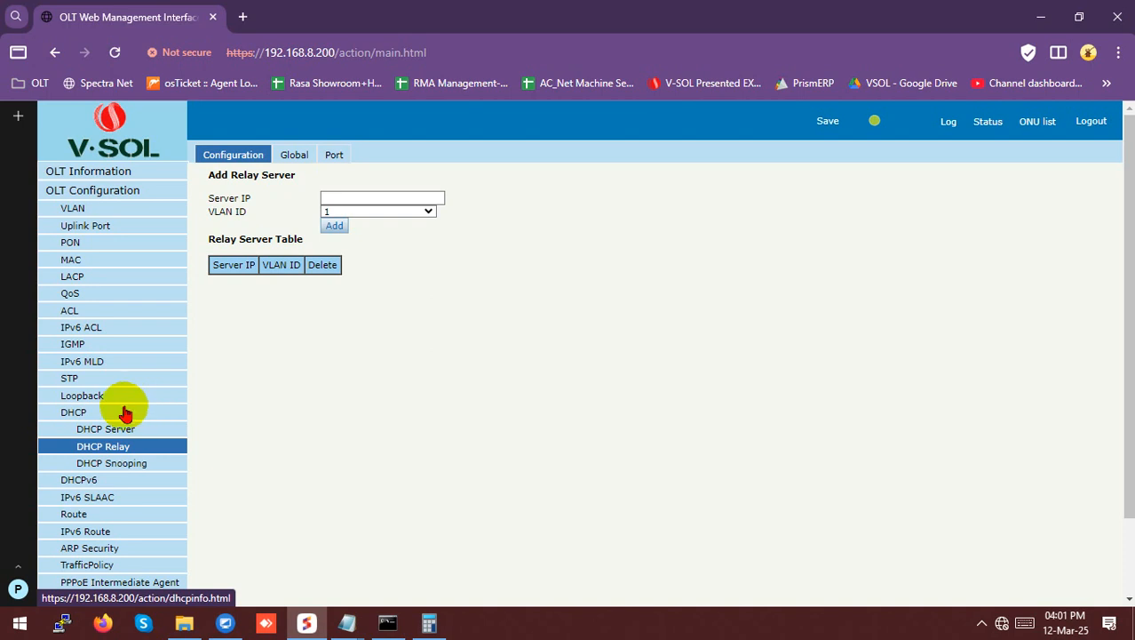
pyautogui.click(121, 471)
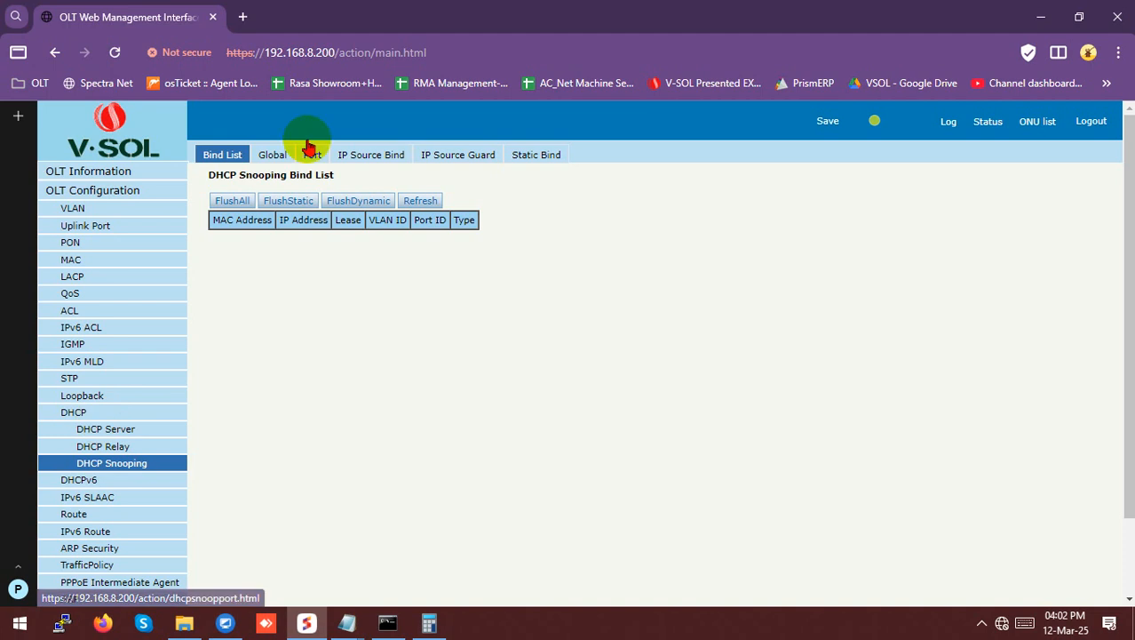
pyautogui.click(282, 158)
pyautogui.click(321, 195)
pyautogui.click(338, 222)
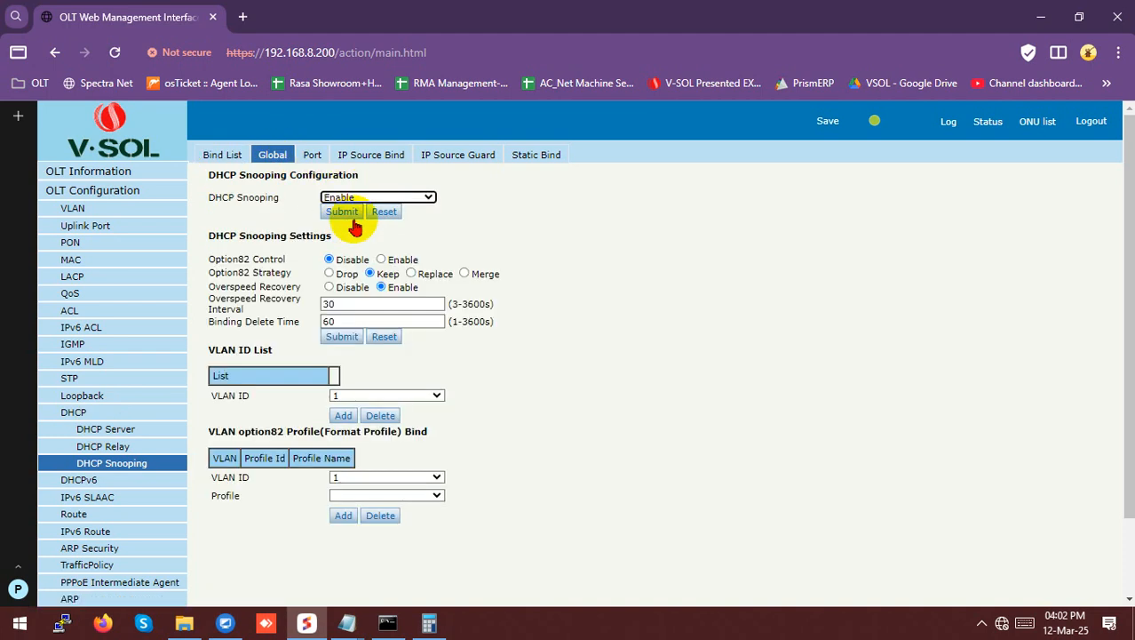
pyautogui.click(337, 215)
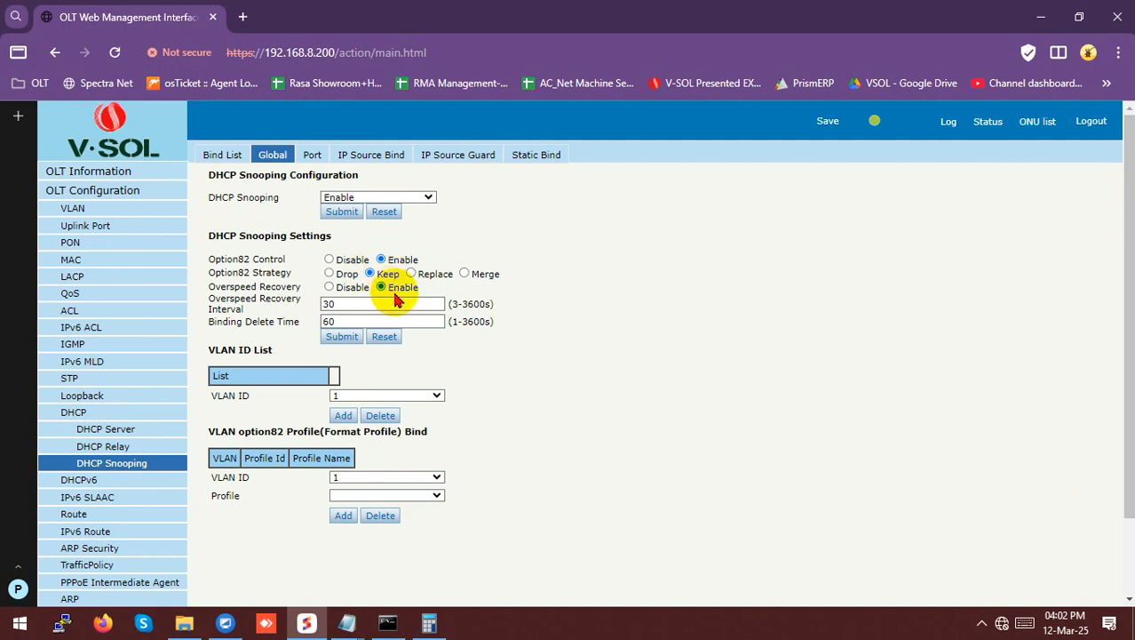
# Step: Add VLAN 200 to the DHCP snooping VLAN list
pyautogui.click(355, 395)
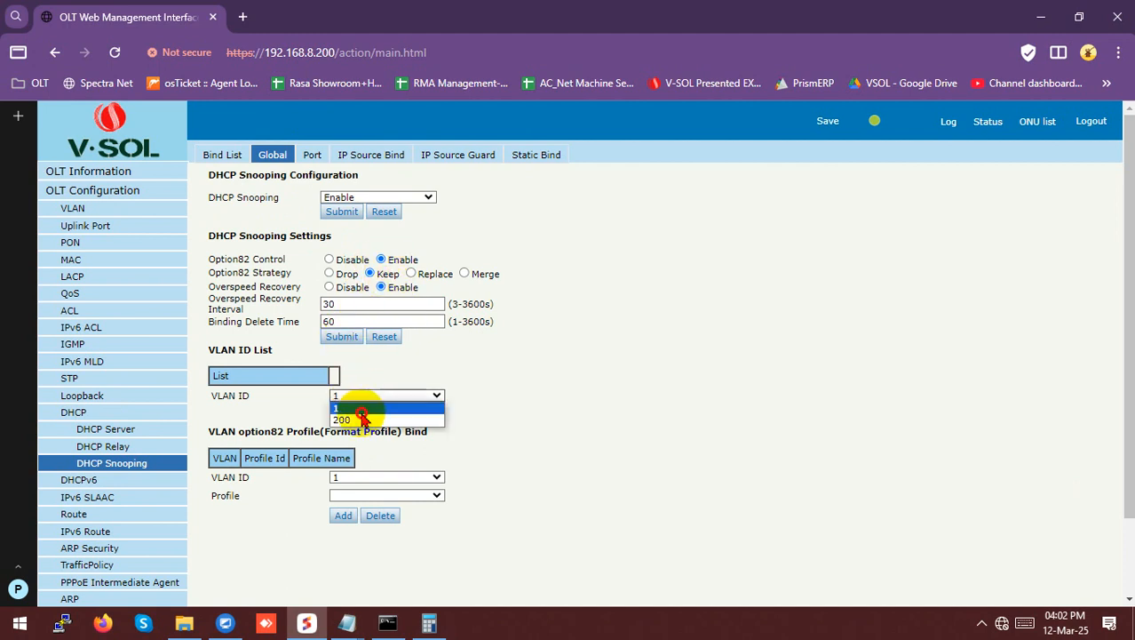
pyautogui.click(362, 416)
pyautogui.click(356, 397)
pyautogui.click(354, 417)
pyautogui.click(343, 415)
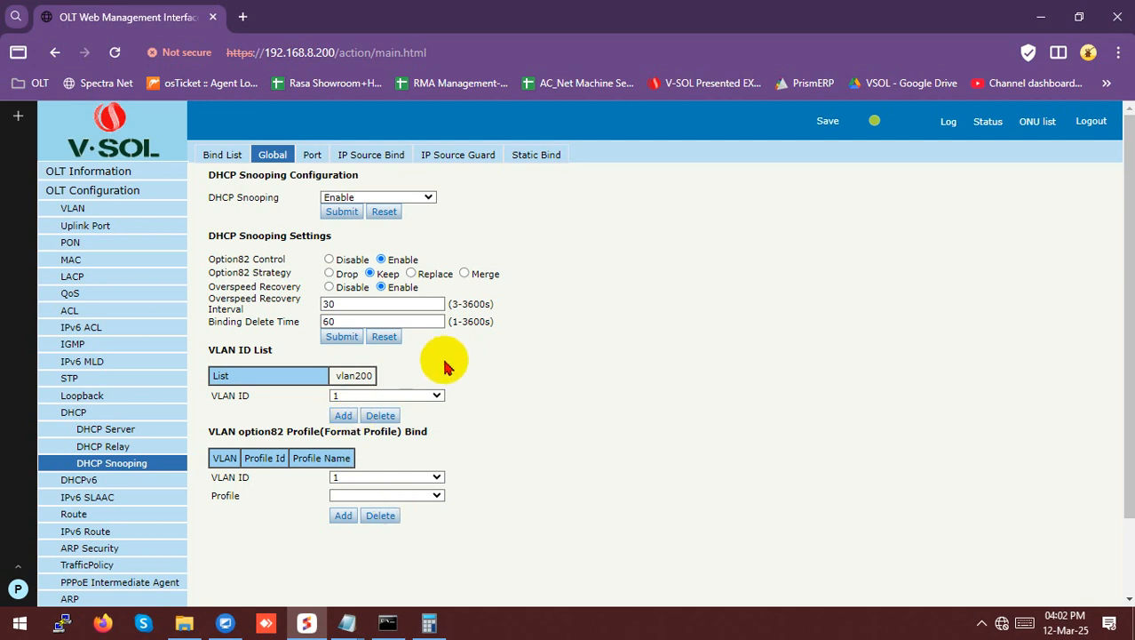
# Step: Review per-port snooping settings and the snooping bind list, then go to DHCPv6 Bind Information
pyautogui.click(310, 155)
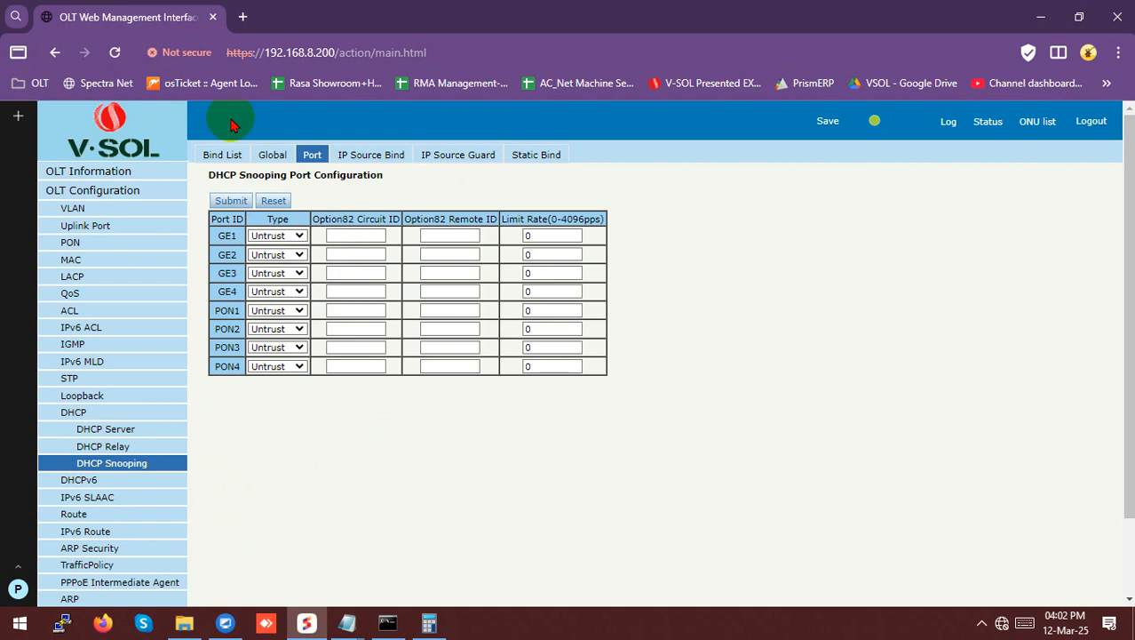
pyautogui.click(272, 156)
pyautogui.click(221, 163)
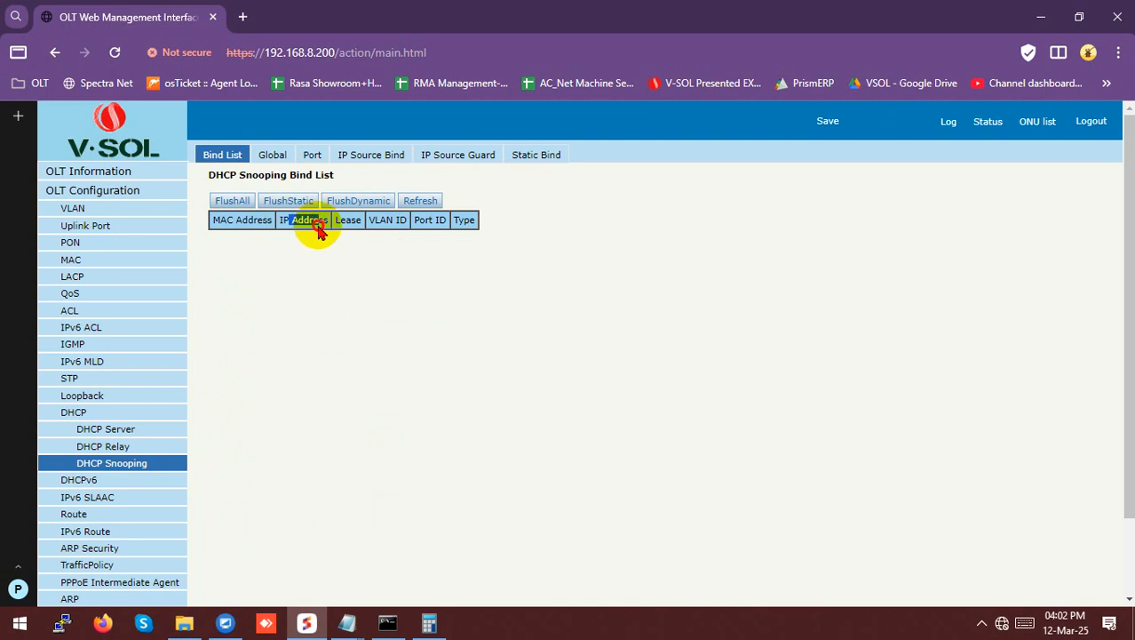
pyautogui.click(342, 224)
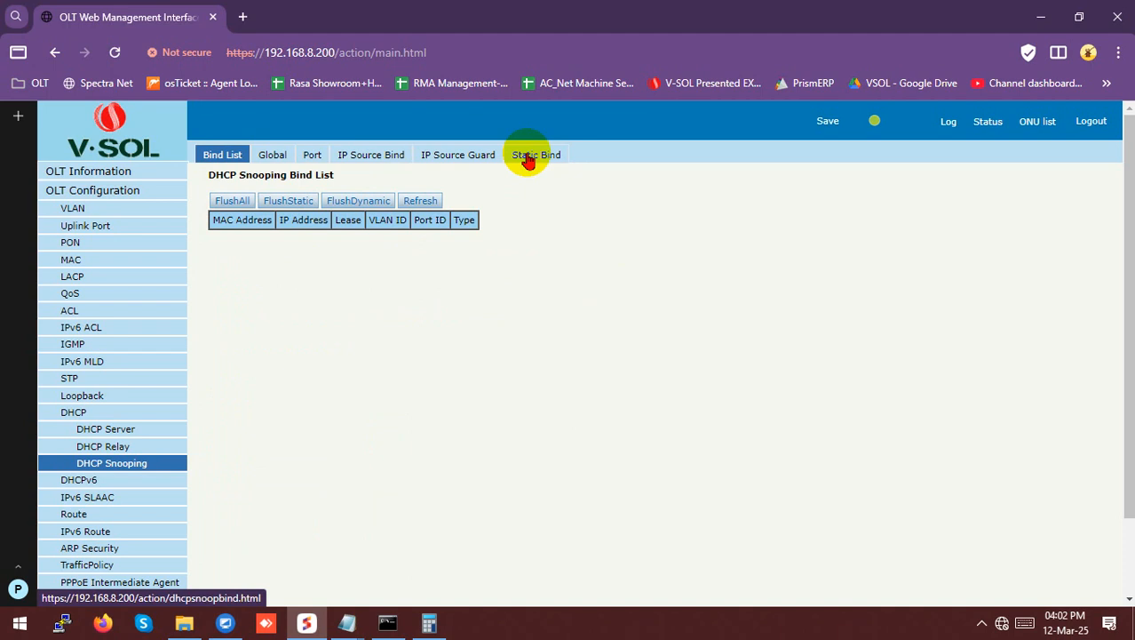
pyautogui.click(113, 480)
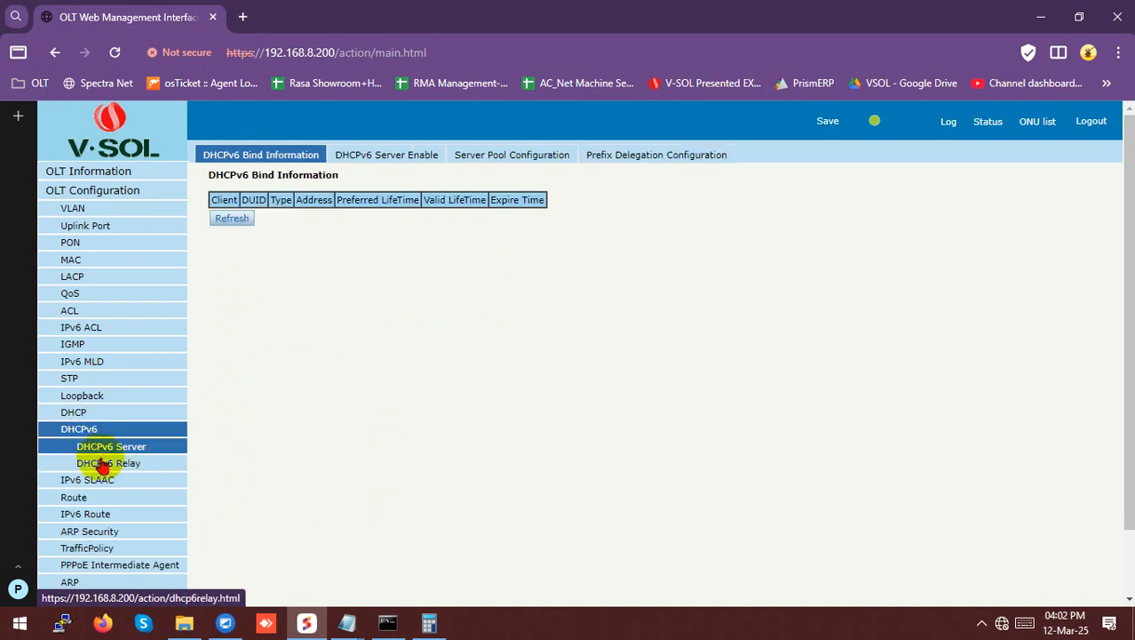
# Step: Open Route > IP and select VLAN 200 for a VLAN IP entry
pyautogui.scroll(-2, 116, 469)
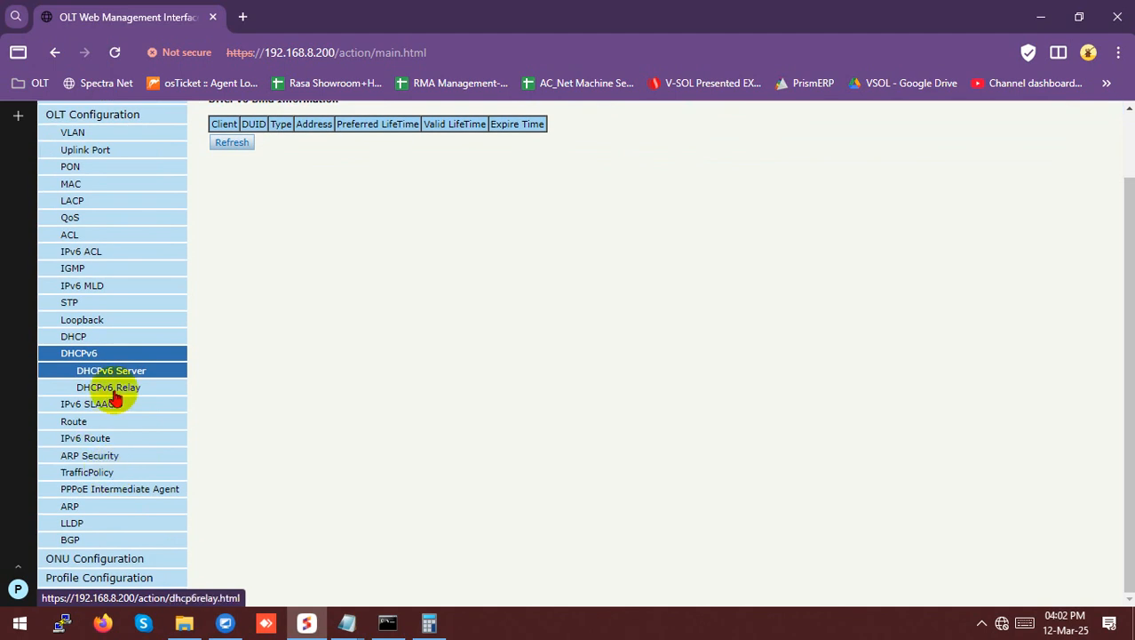
pyautogui.click(71, 422)
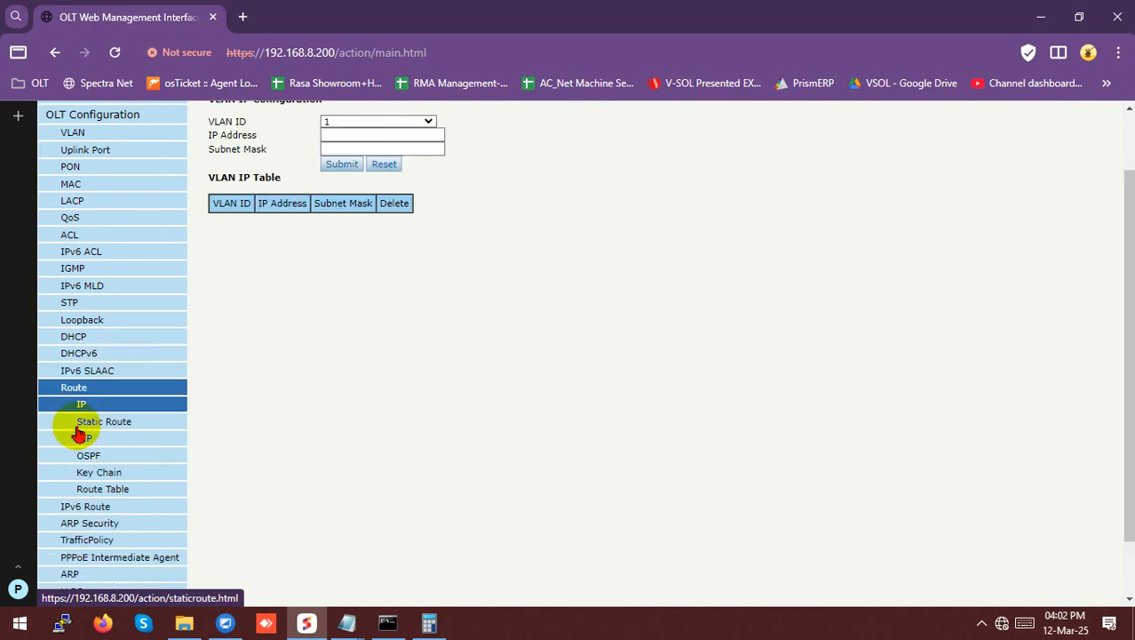
pyautogui.scroll(2, 336, 220)
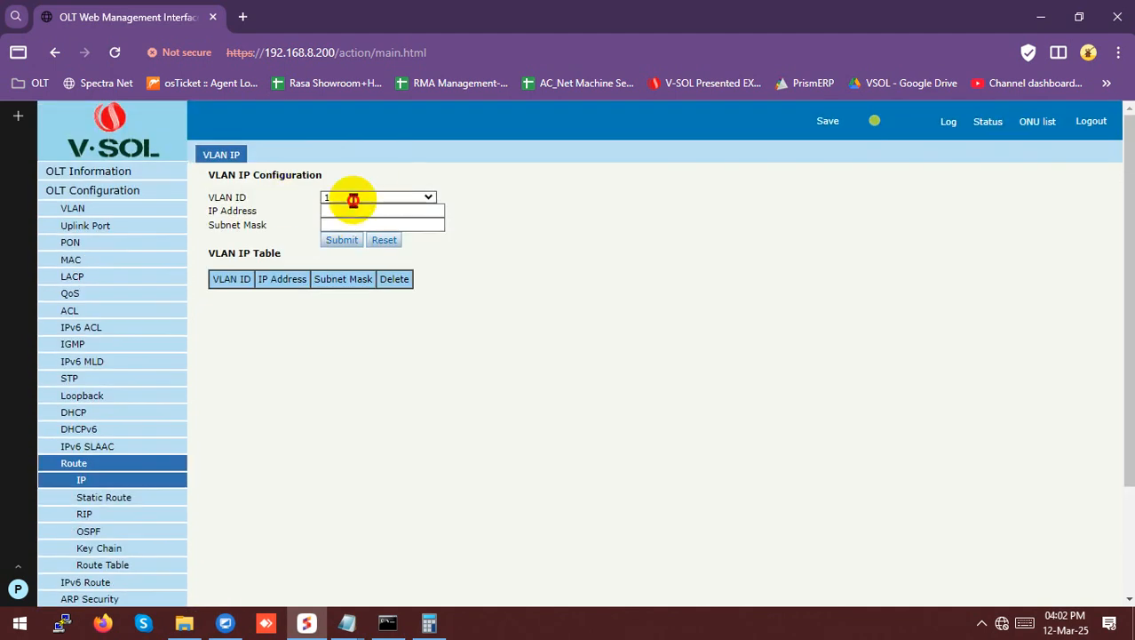
pyautogui.click(353, 197)
pyautogui.click(352, 219)
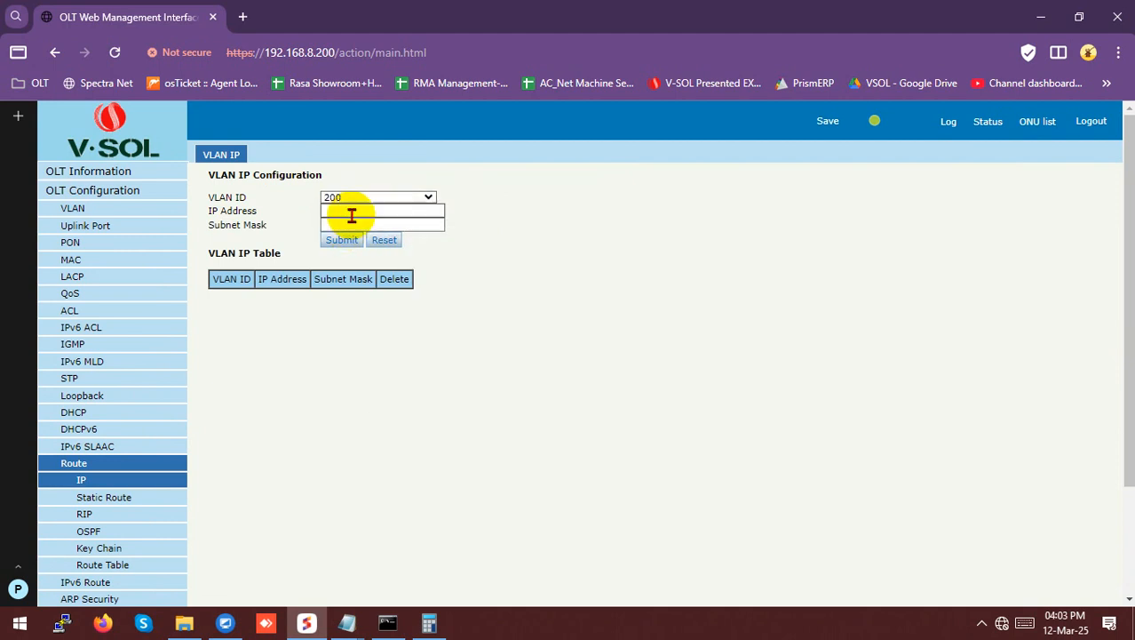
pyautogui.click(352, 208)
pyautogui.click(353, 198)
pyautogui.click(353, 220)
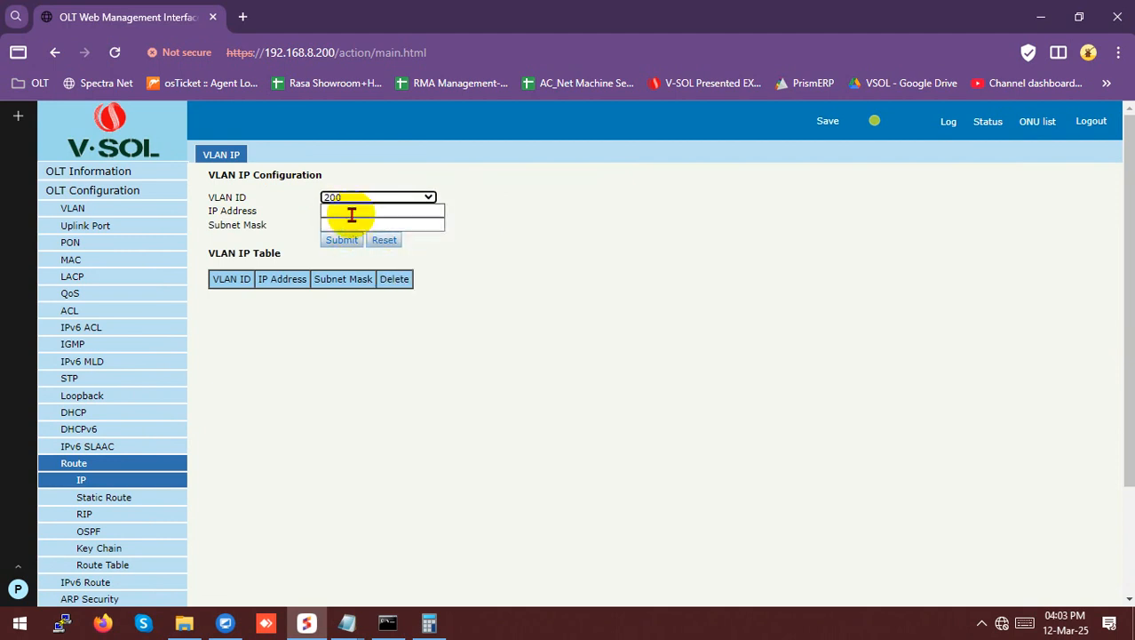
# Step: Browse the Static Route, RIP, OSPF and Route Table pages
pyautogui.click(109, 499)
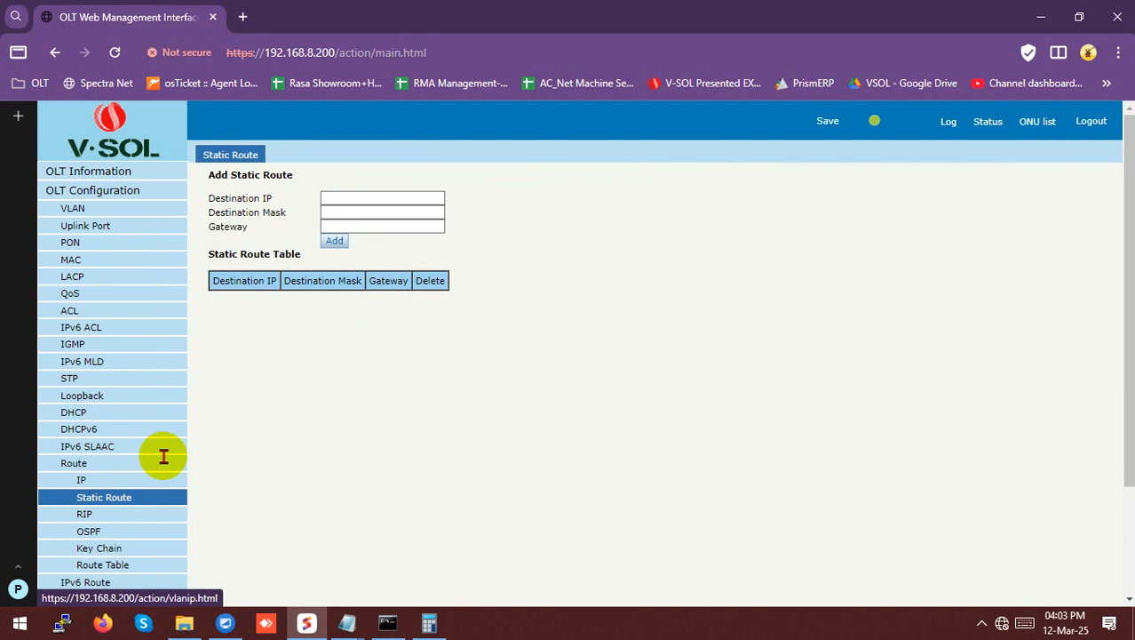
pyautogui.scroll(-1, 425, 414)
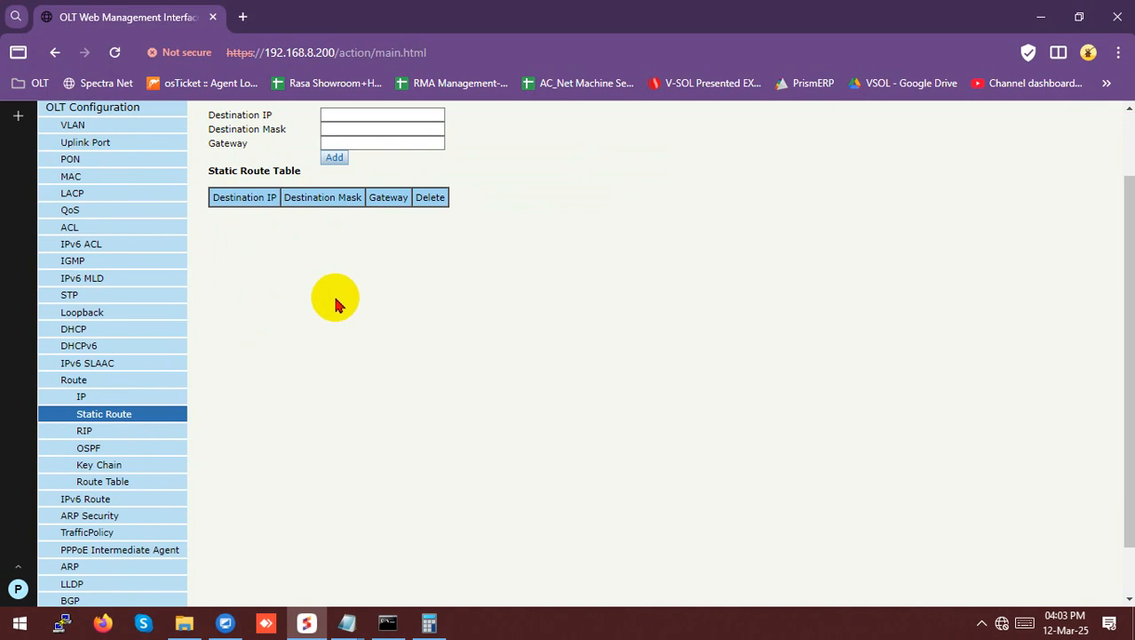
pyautogui.click(84, 431)
pyautogui.click(113, 452)
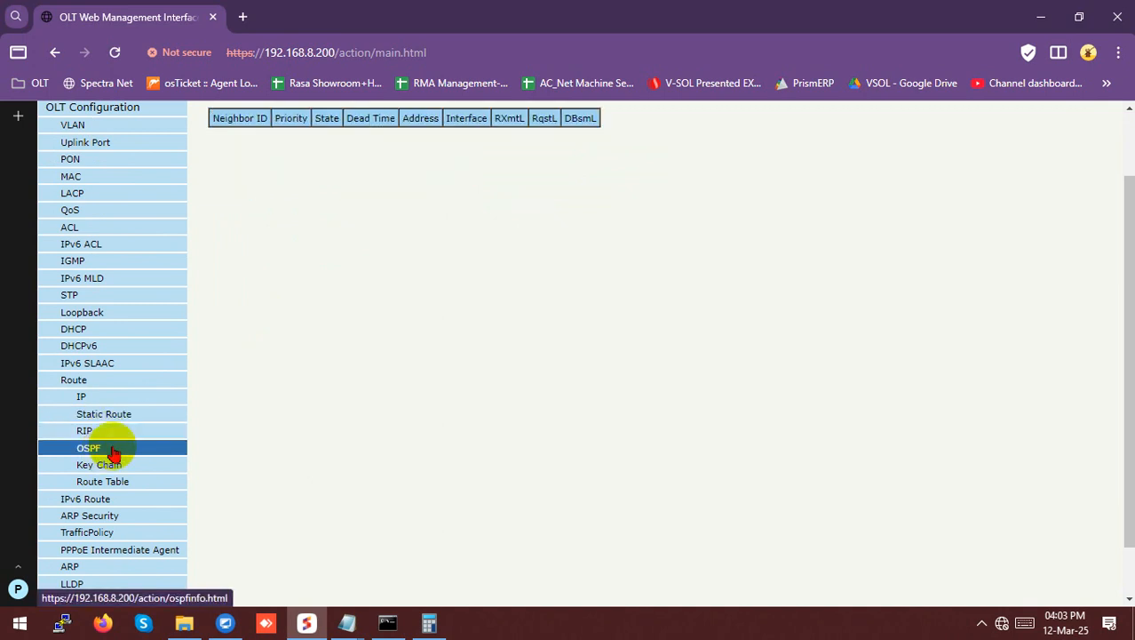
pyautogui.scroll(2, 113, 451)
pyautogui.scroll(-3, 76, 436)
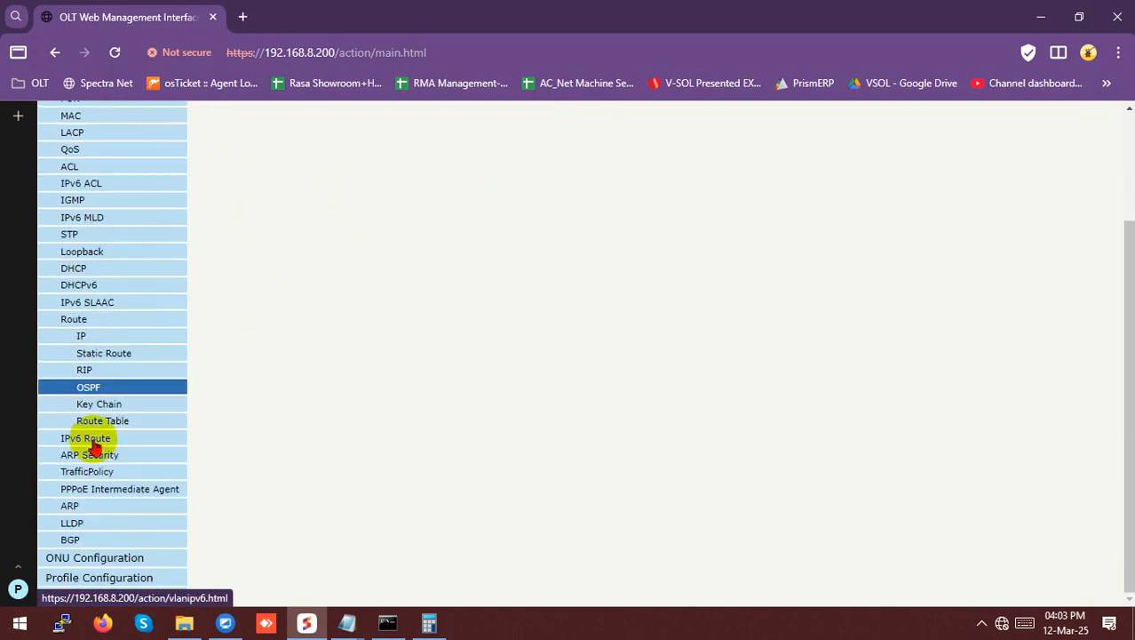
pyautogui.click(89, 369)
pyautogui.click(91, 388)
pyautogui.click(113, 423)
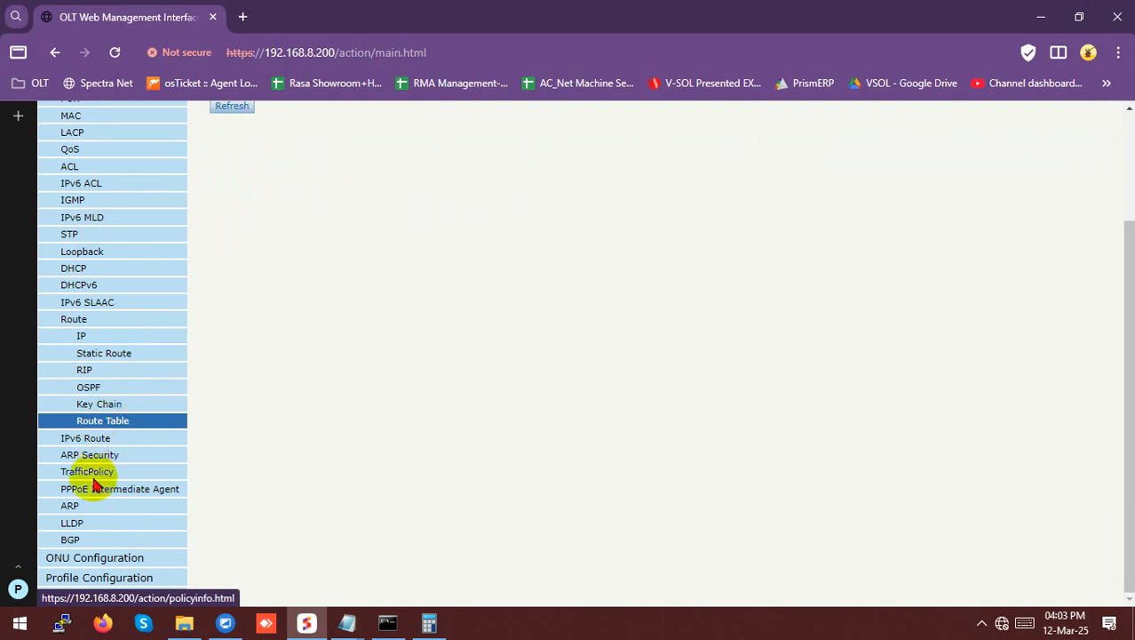
# Step: Look over ARP Security and TrafficPolicy, then move on to the LLDP section
pyautogui.click(78, 456)
pyautogui.click(105, 471)
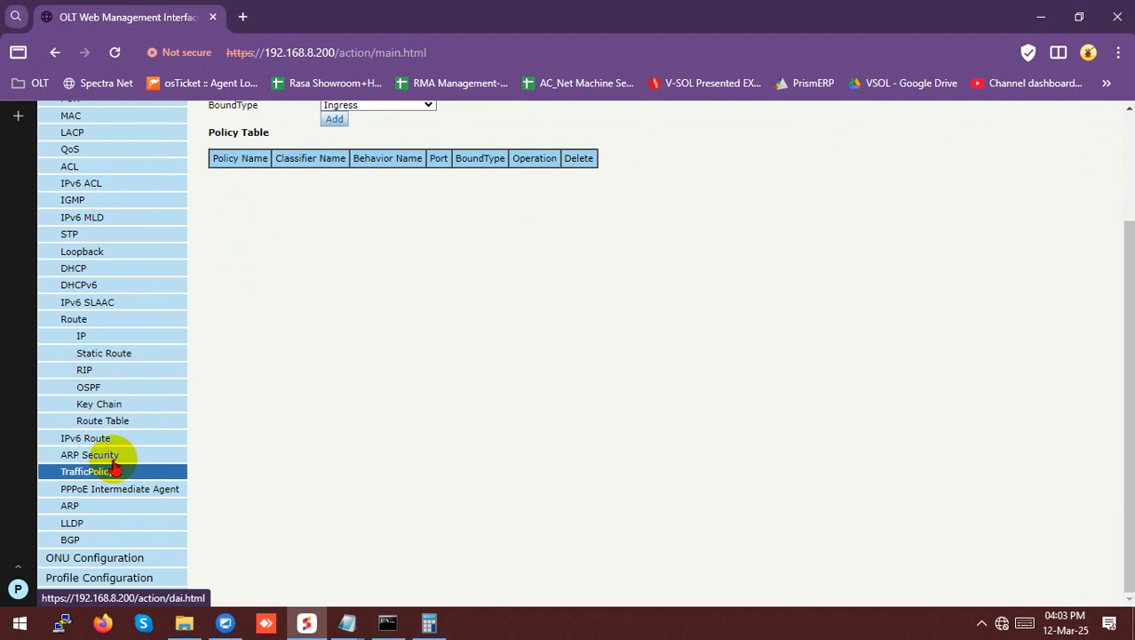
pyautogui.click(74, 523)
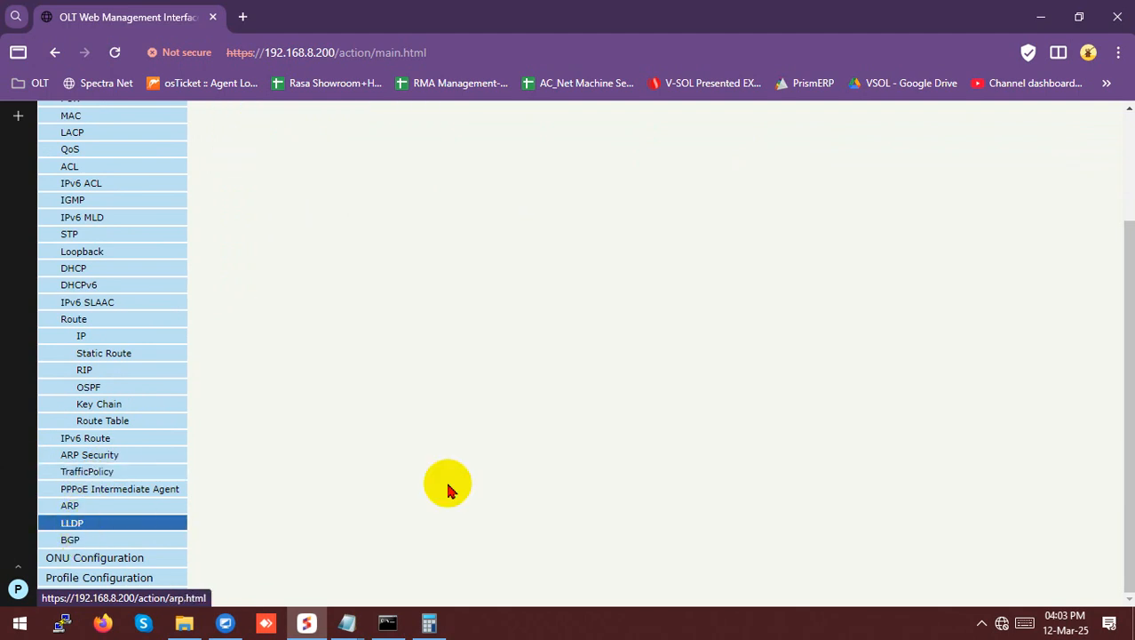
# Step: Set LLDP global state to Enable and view the LLDP neighbor information
pyautogui.click(286, 154)
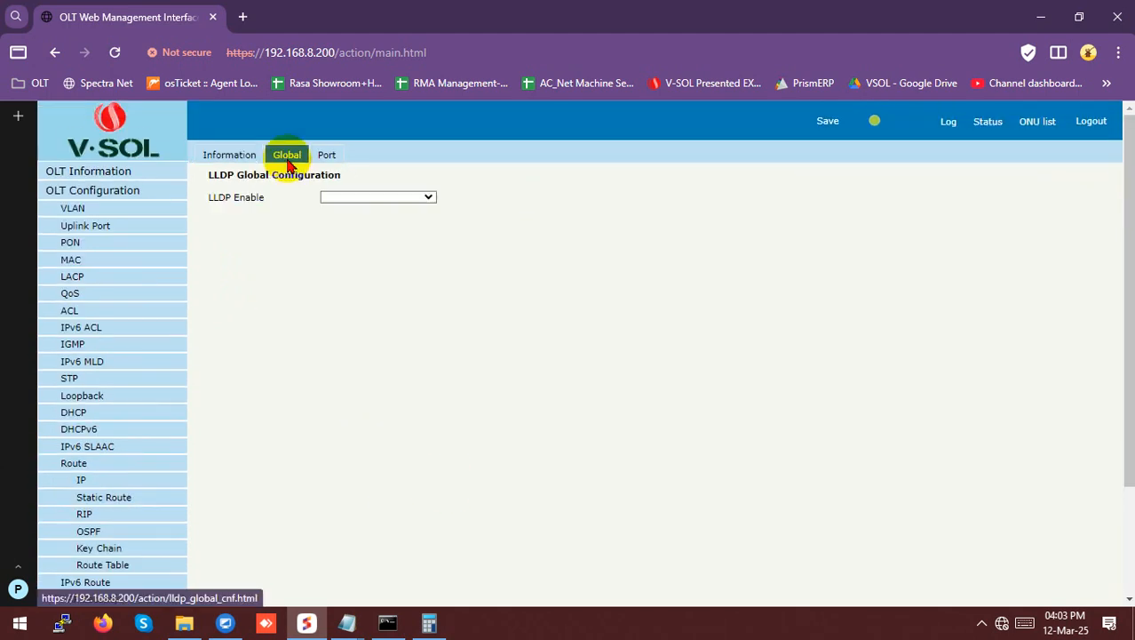
pyautogui.click(373, 198)
pyautogui.click(353, 223)
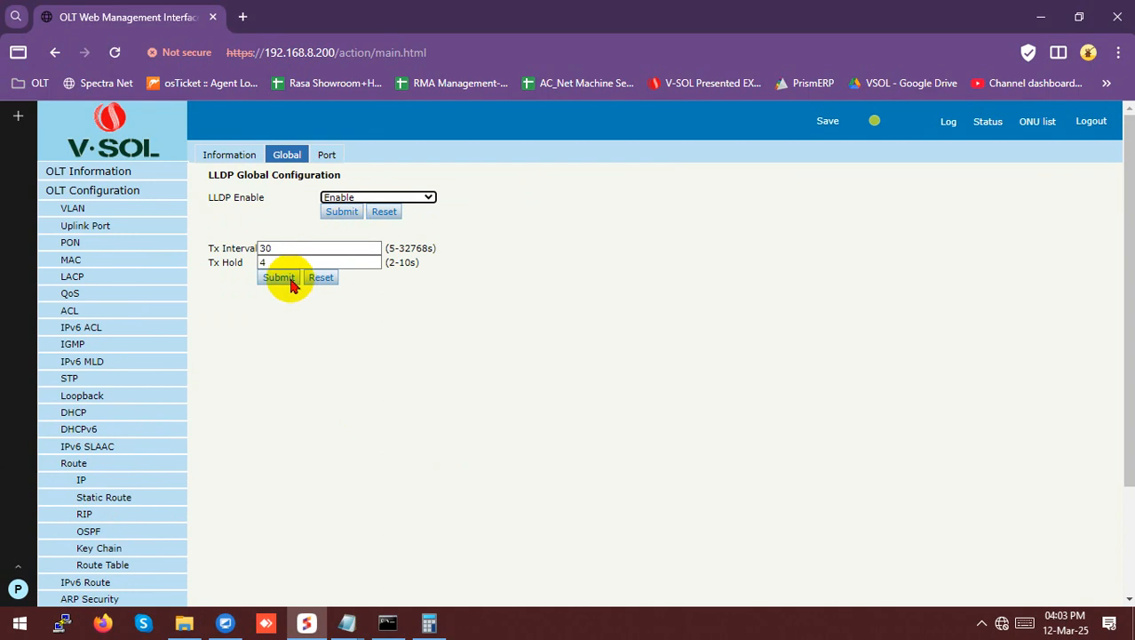
pyautogui.click(250, 154)
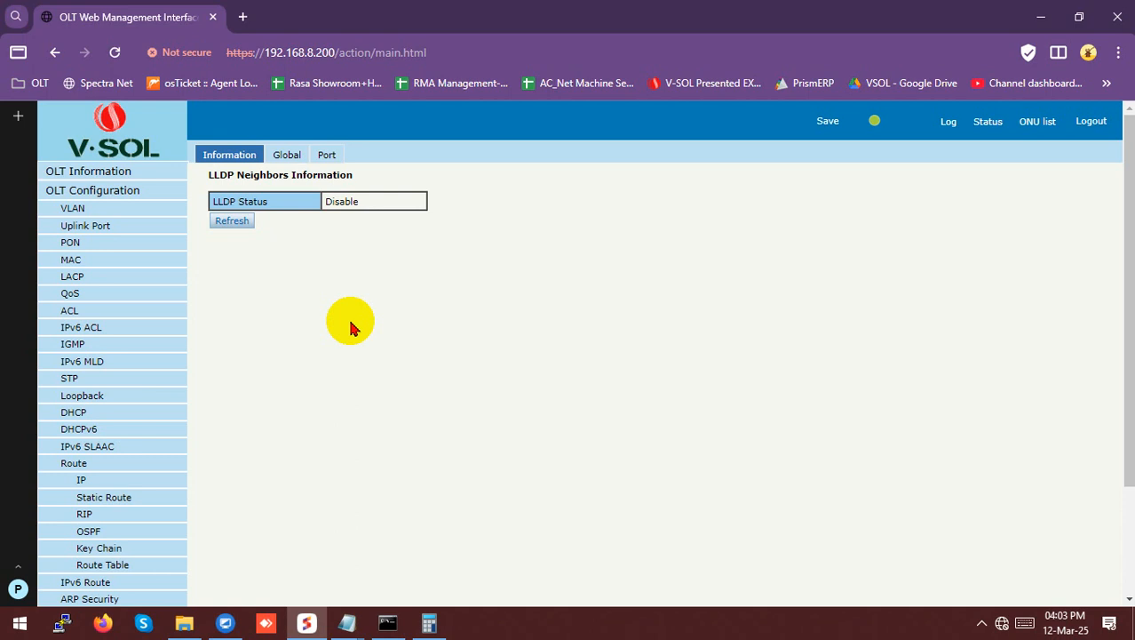
# Step: Check the BGP status, then bring up the ONU authentication list
pyautogui.scroll(-3, 350, 328)
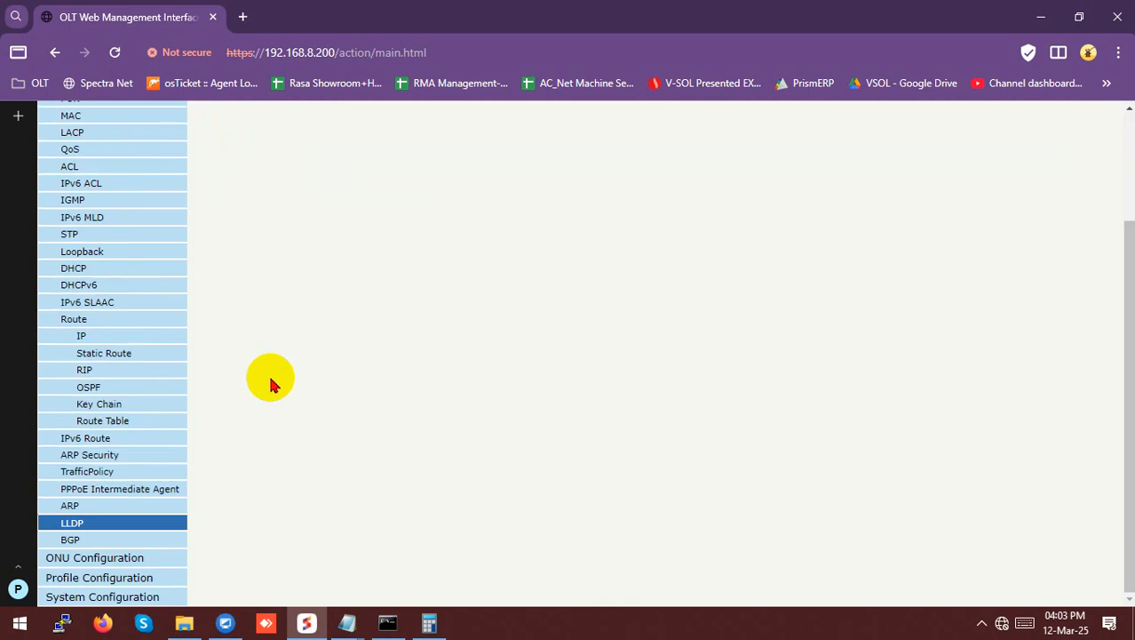
pyautogui.click(71, 541)
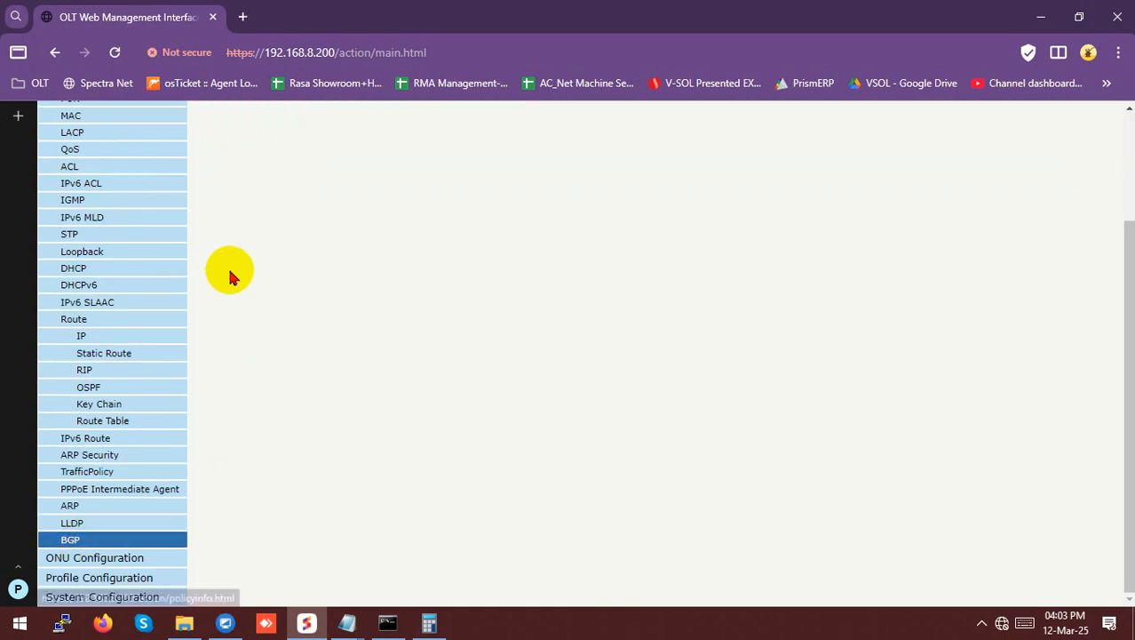
pyautogui.scroll(-3, 419, 465)
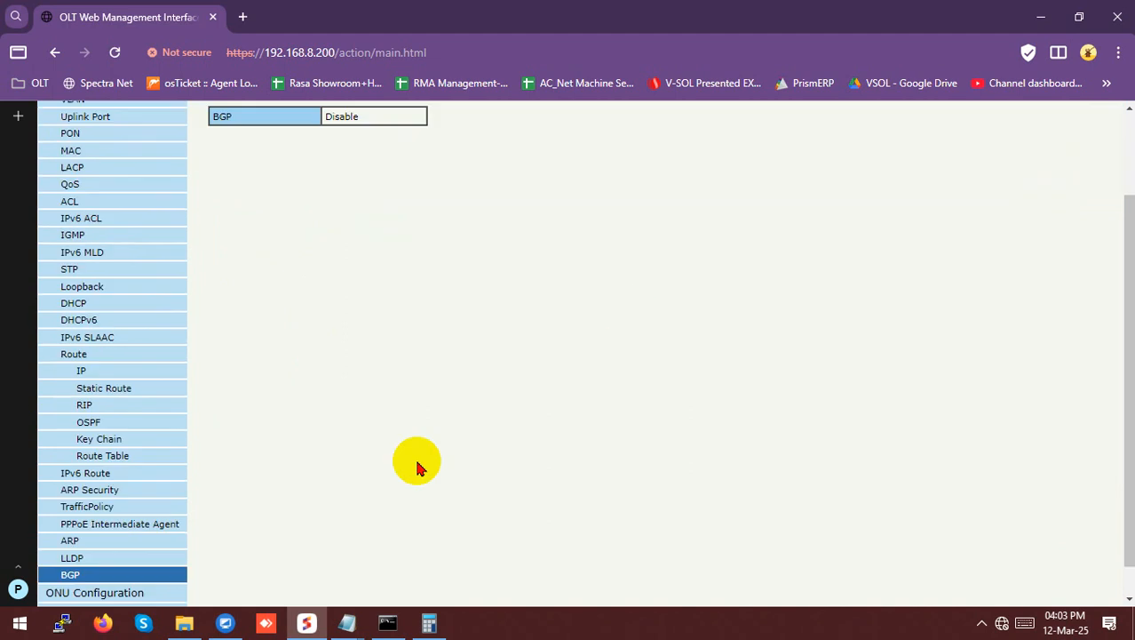
pyautogui.click(88, 553)
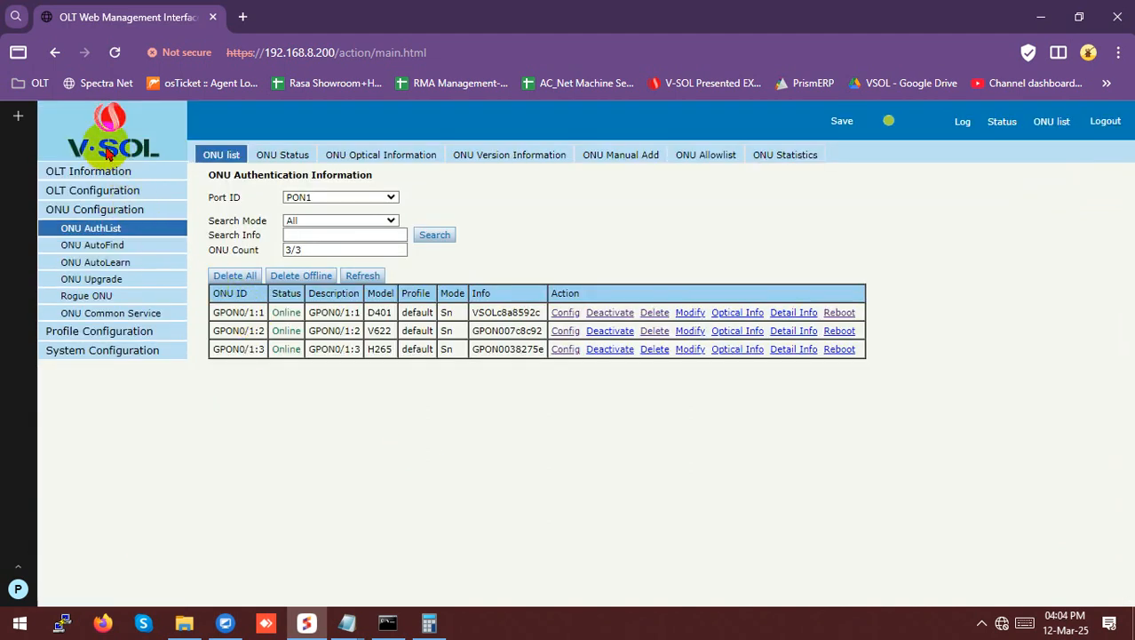
# Step: Set ONU GPON0/1:1 (model D401) description to SFU and submit
pyautogui.click(85, 210)
pyautogui.click(95, 231)
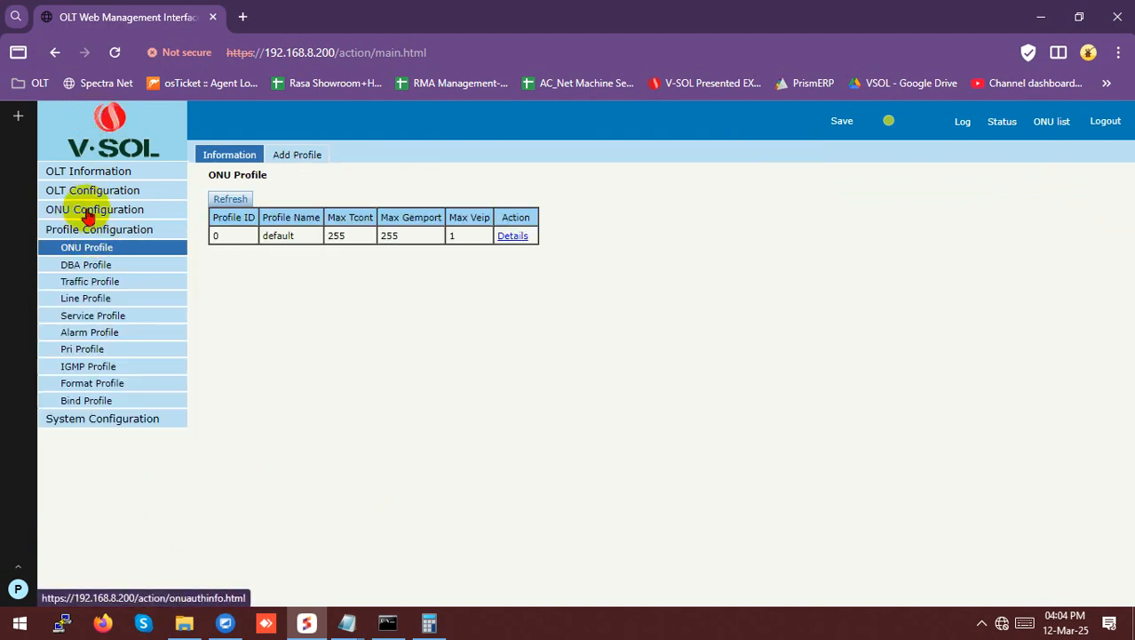
pyautogui.click(85, 211)
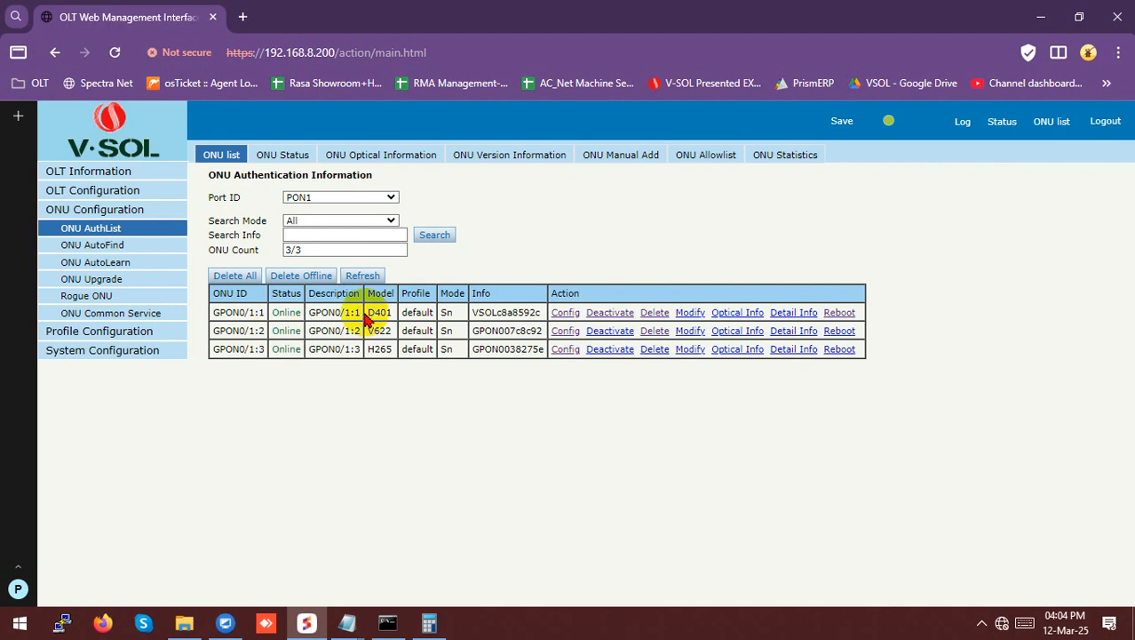
pyautogui.moveTo(368, 312); pyautogui.dragTo(381, 314)
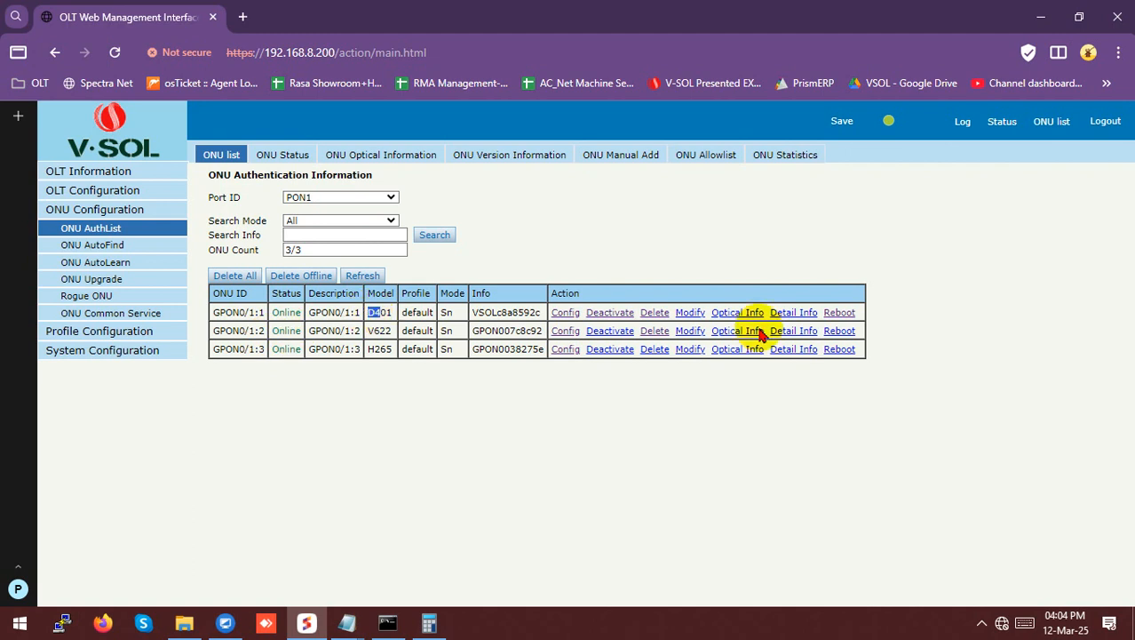
pyautogui.click(791, 313)
pyautogui.click(373, 220)
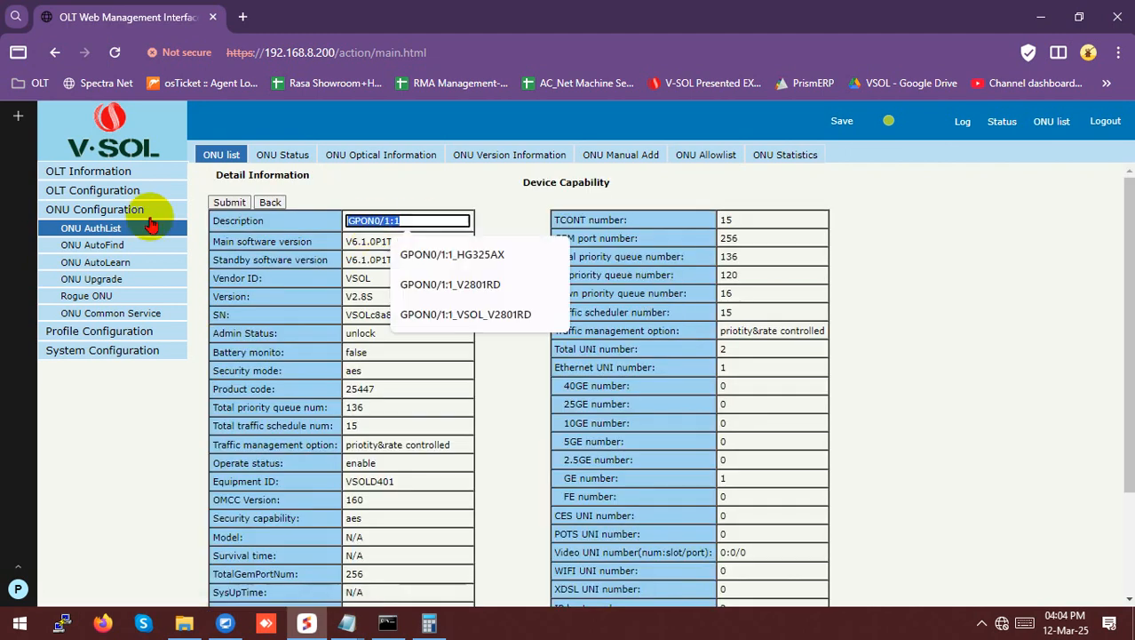
pyautogui.write('SF')
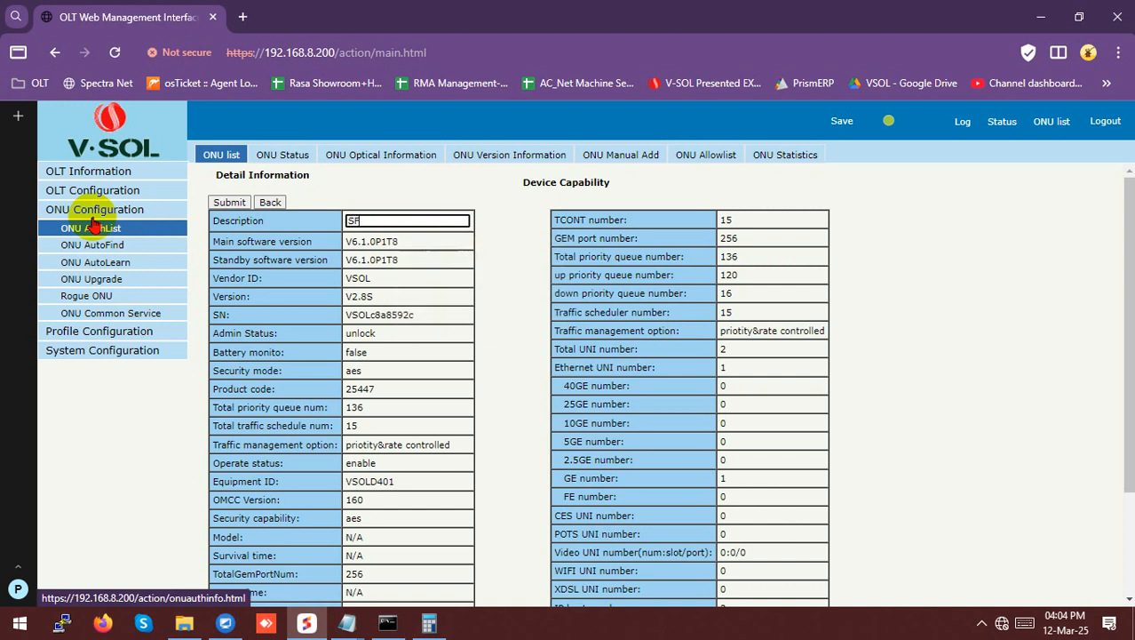
pyautogui.write('HU')
pyautogui.press('BackSpace')
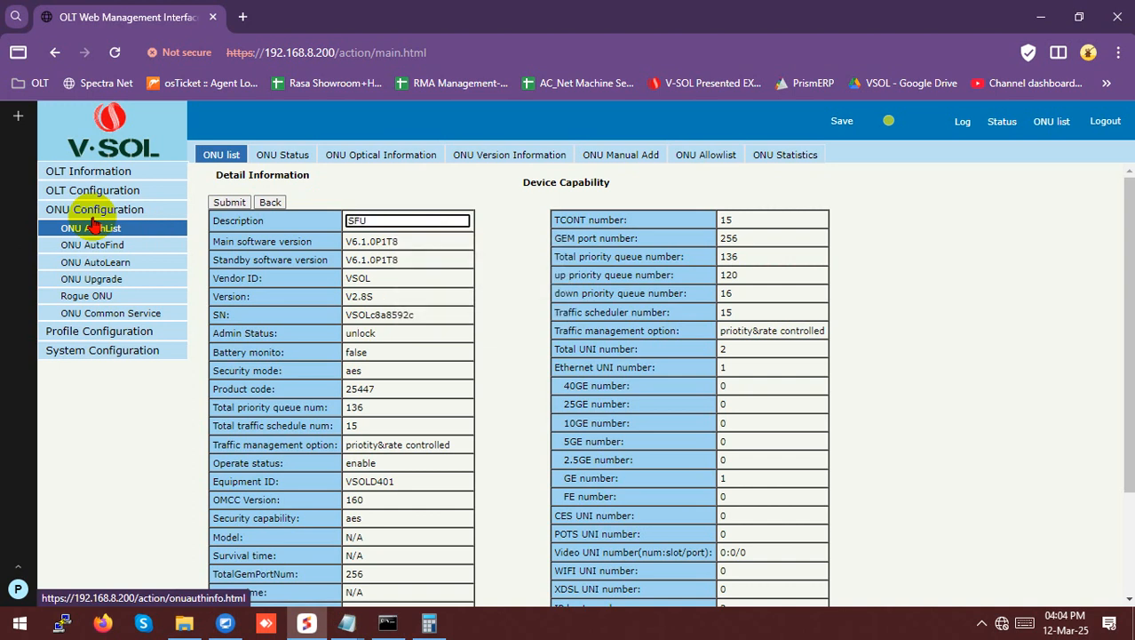
pyautogui.click(270, 203)
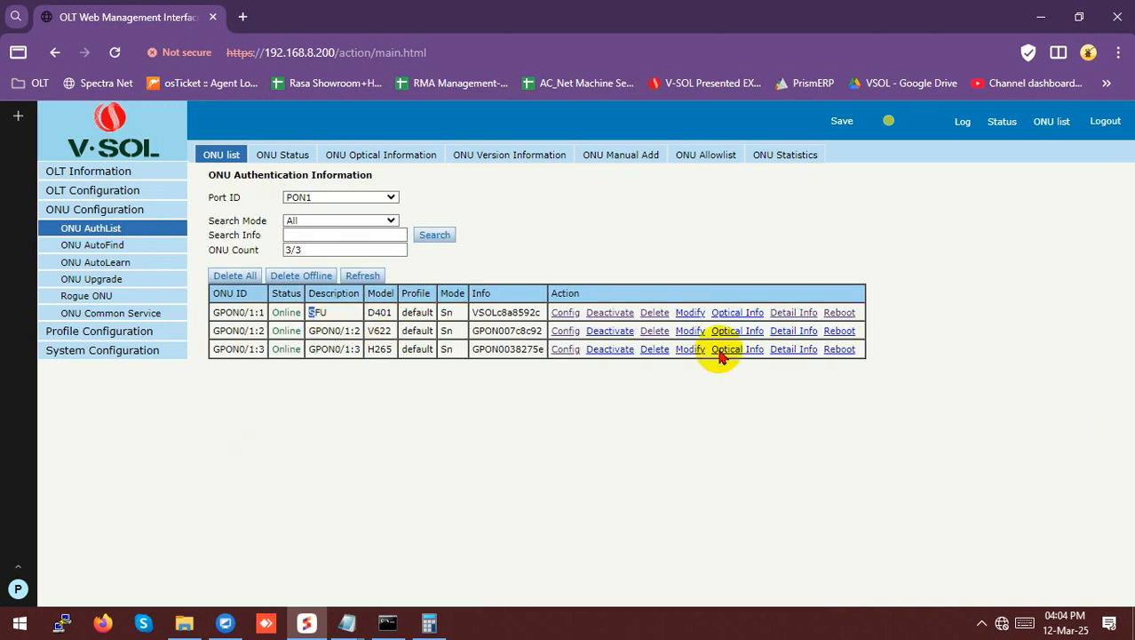
# Step: Change ONU GPON0/1:3's description to HGU_WIFI-6-AX-3000, submit, and return to the list
pyautogui.moveTo(334, 330); pyautogui.dragTo(380, 327)
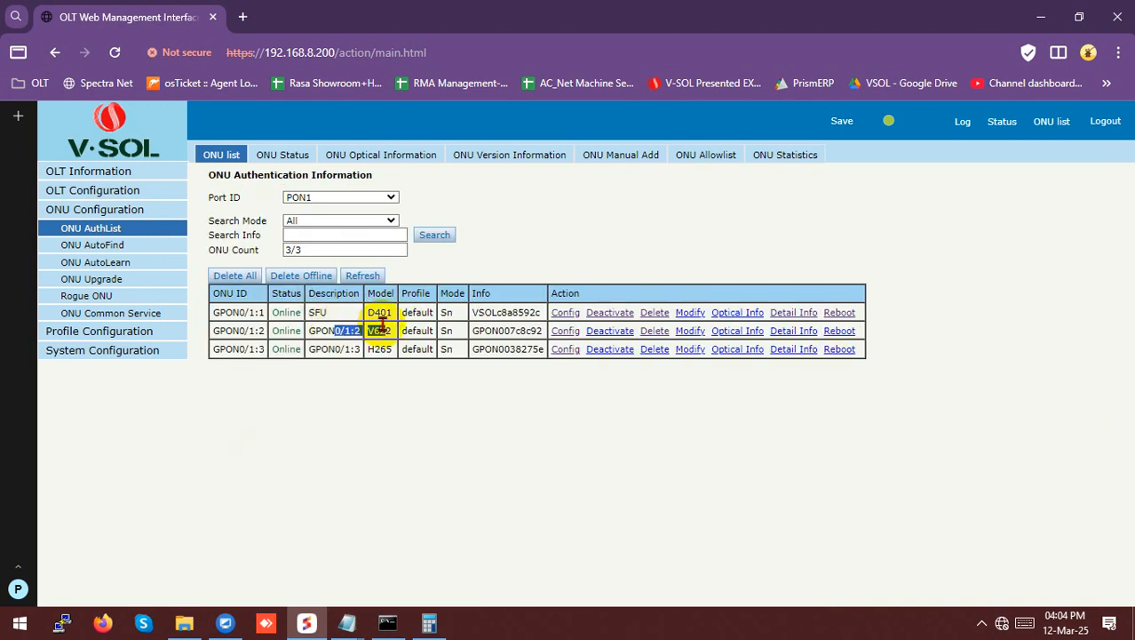
pyautogui.click(719, 347)
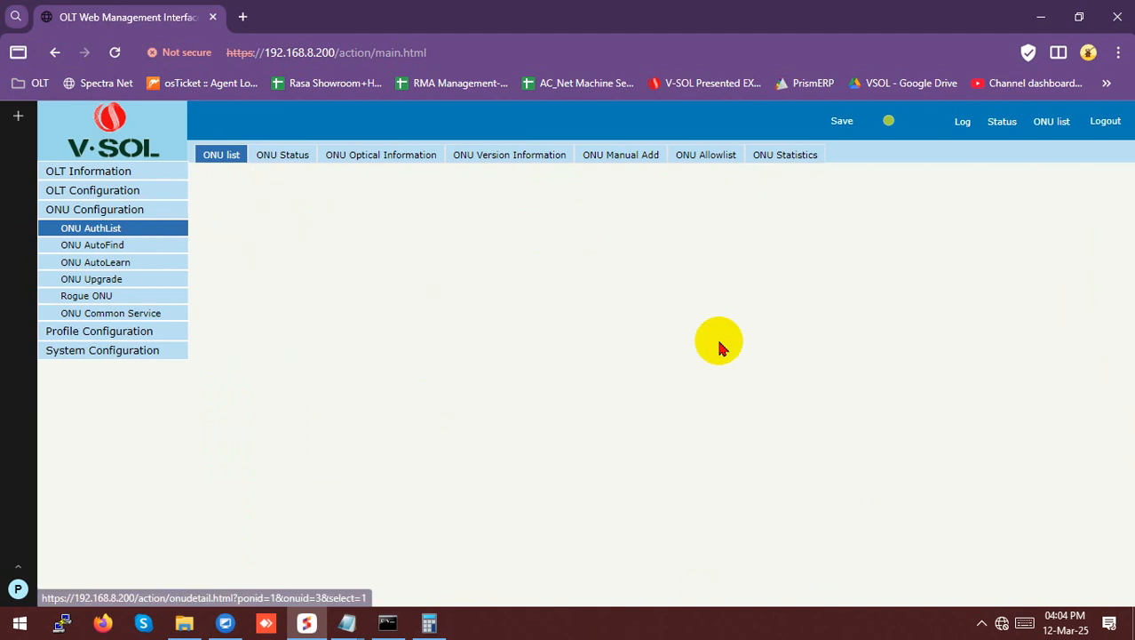
pyautogui.moveTo(418, 222); pyautogui.dragTo(78, 199)
pyautogui.write('G')
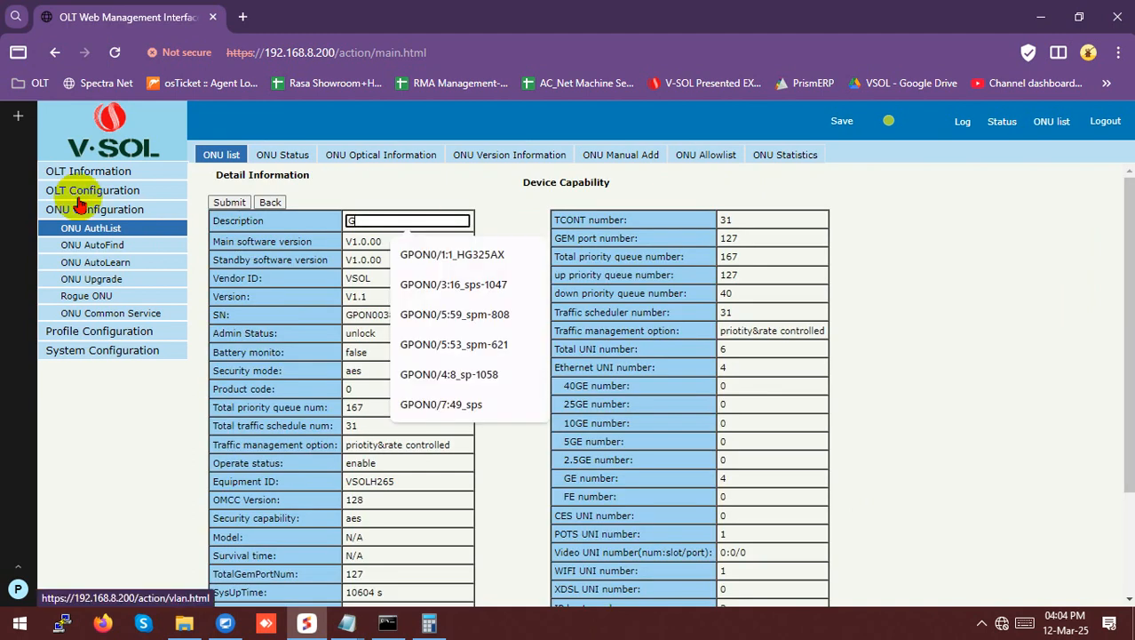
pyautogui.press('BackSpace')
pyautogui.write('HGU')
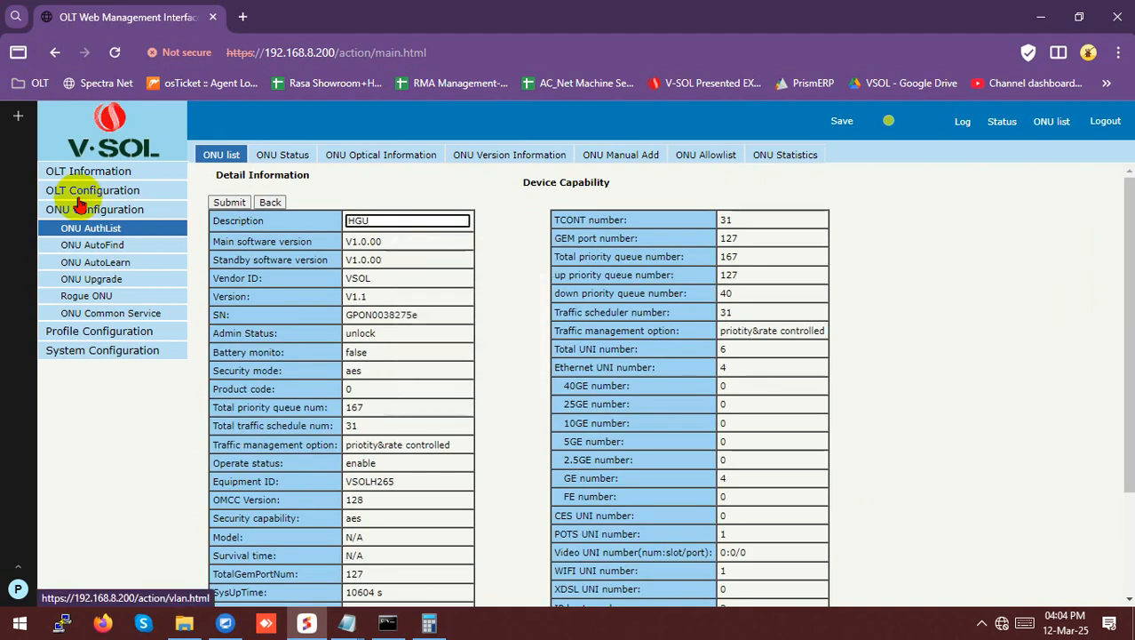
pyautogui.write('_WI')
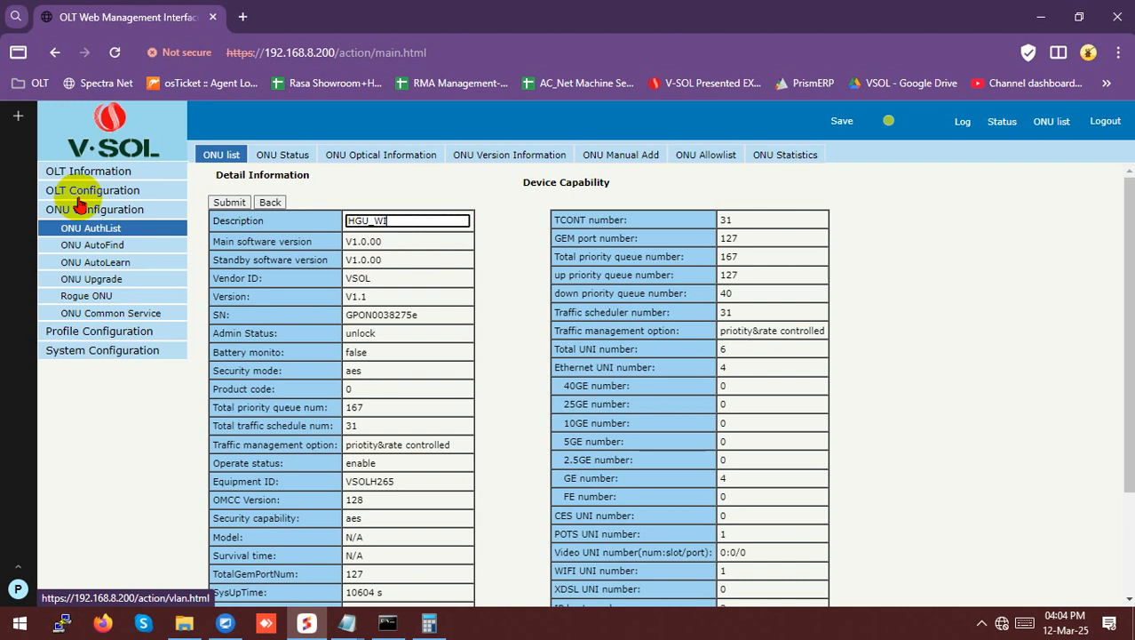
pyautogui.write('FI-6-AX-3000')
pyautogui.click(30, 216)
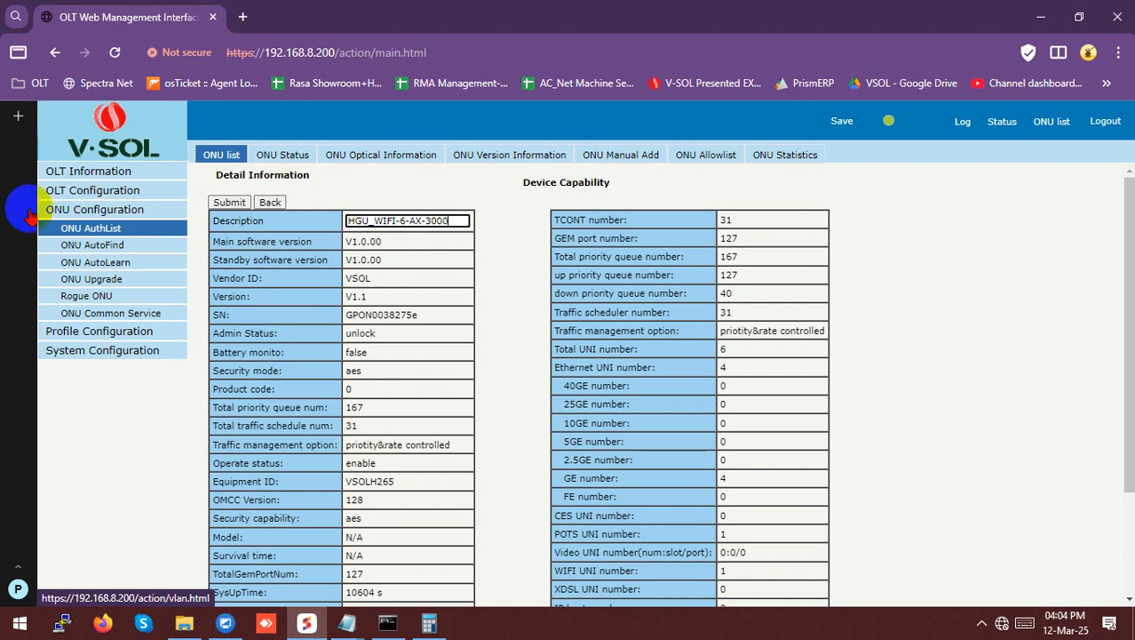
pyautogui.click(233, 201)
pyautogui.click(266, 202)
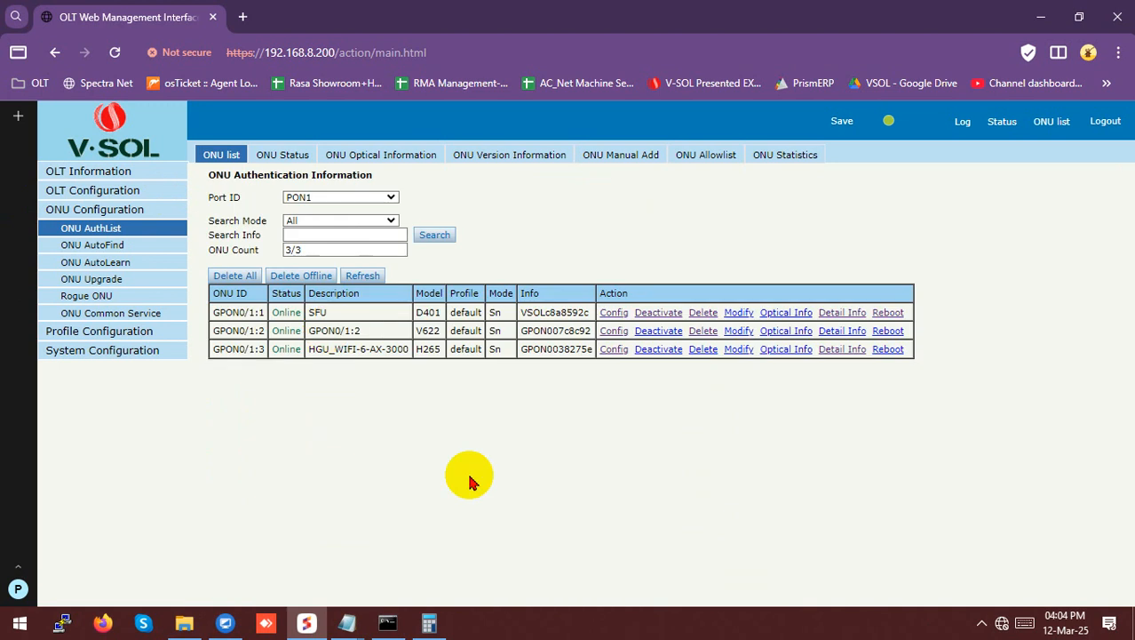
# Step: Change ONU GPON0/1:2's description to HGU-AC-1200, submit, and return to the list
pyautogui.click(857, 331)
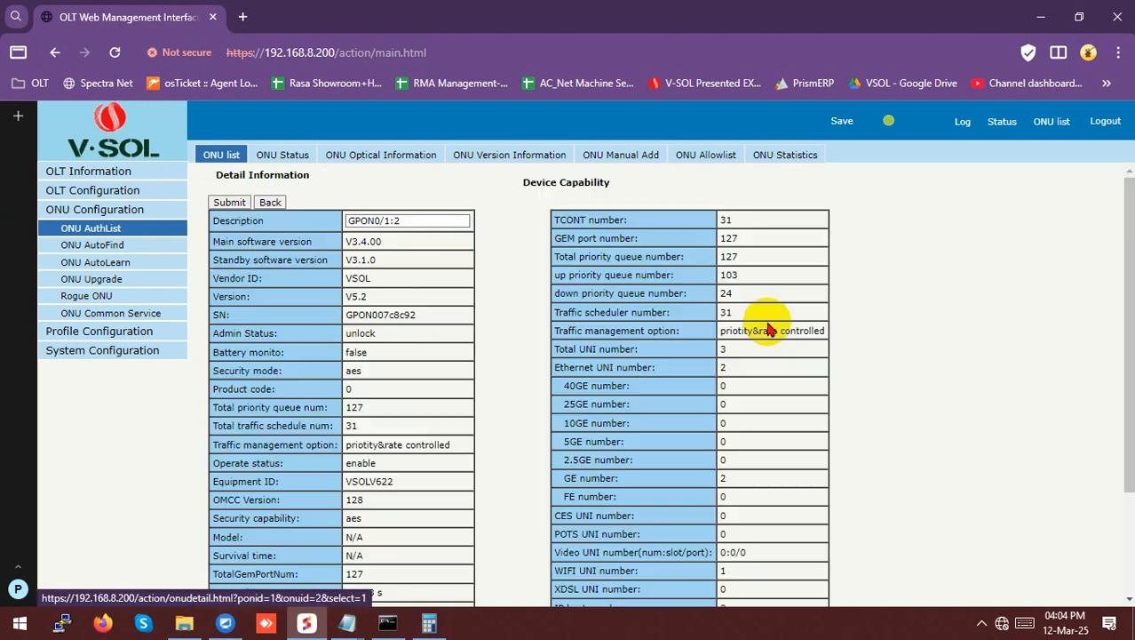
pyautogui.tripleClick(439, 228)
pyautogui.write('HGU')
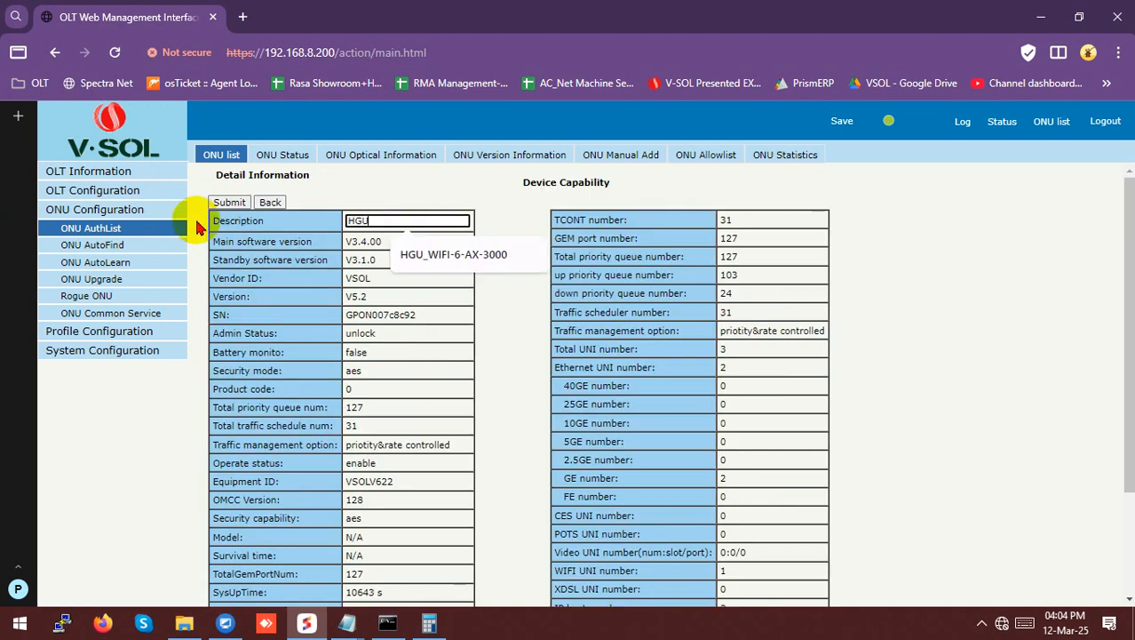
pyautogui.write('-AC')
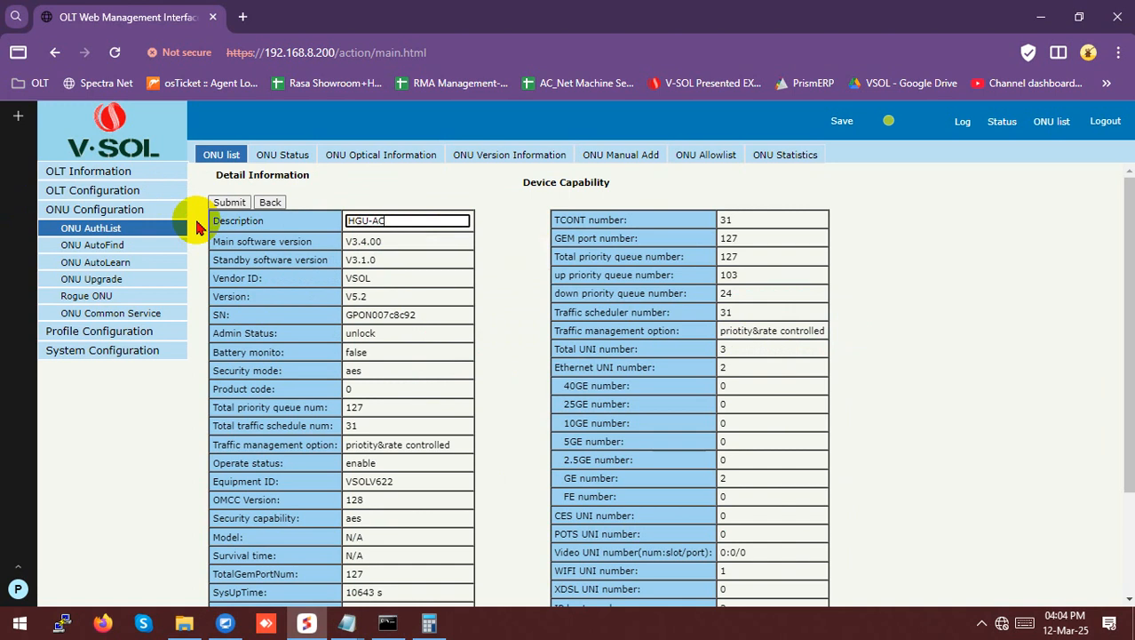
pyautogui.write('-1200')
pyautogui.click(260, 203)
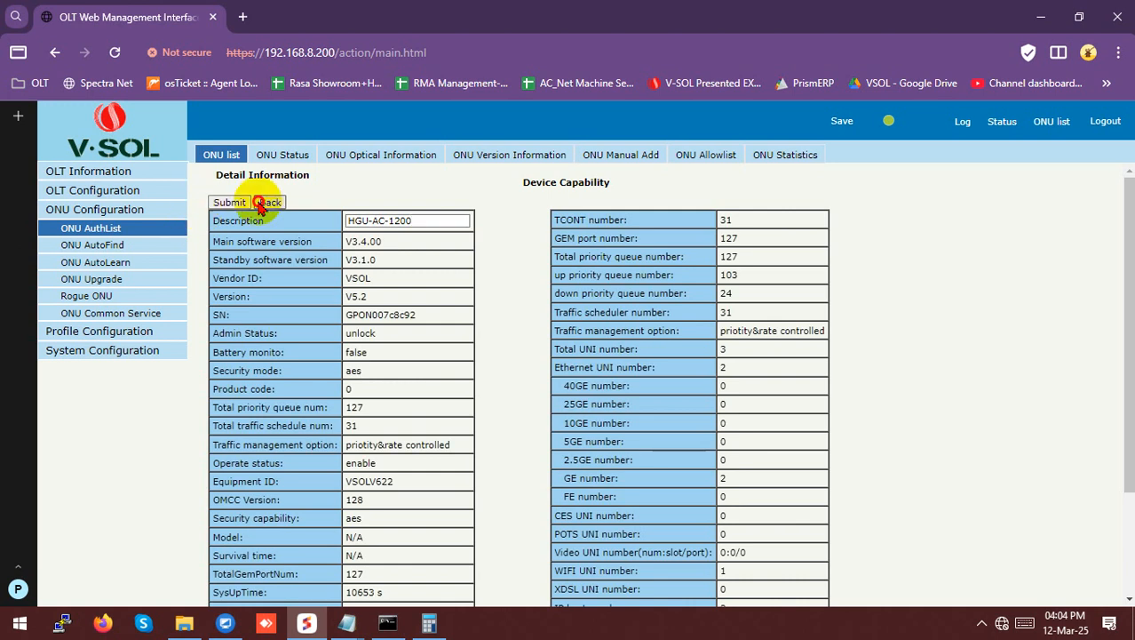
pyautogui.click(399, 331)
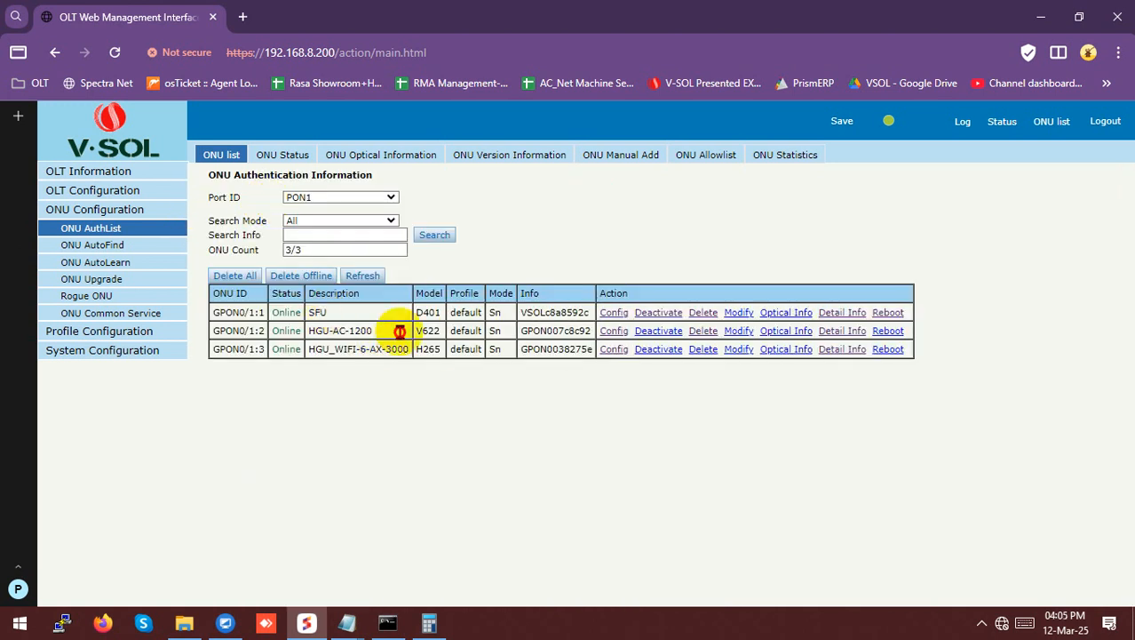
# Step: Deactivate ONU GPON0/1:1, confirm it shows Offline, then activate it again
pyautogui.moveTo(400, 332); pyautogui.dragTo(330, 349)
pyautogui.click(390, 366)
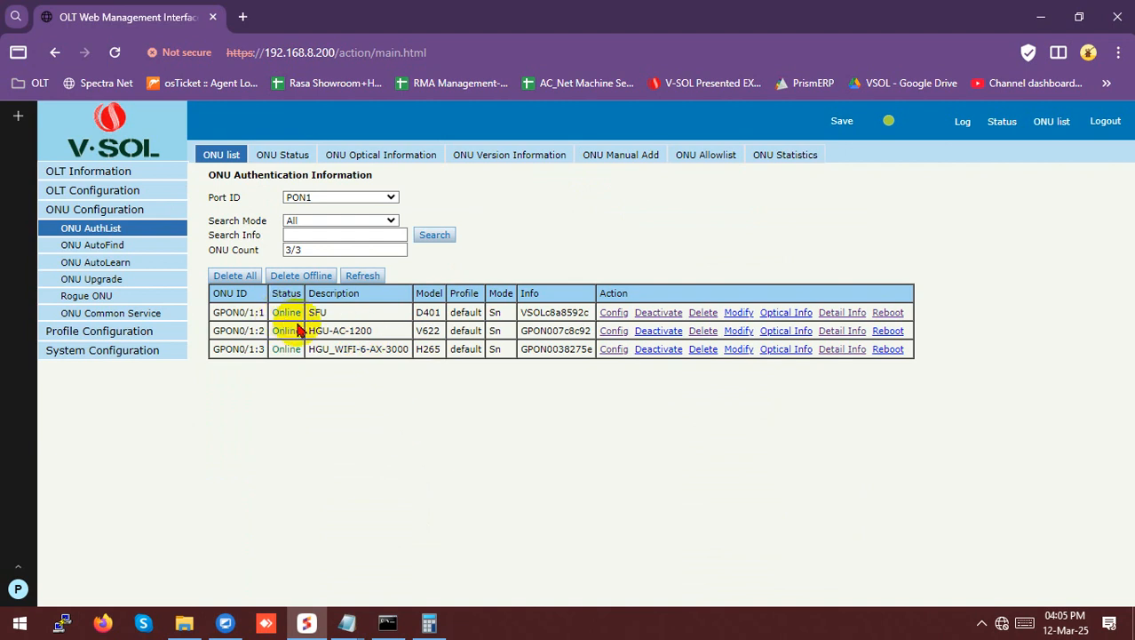
pyautogui.click(657, 313)
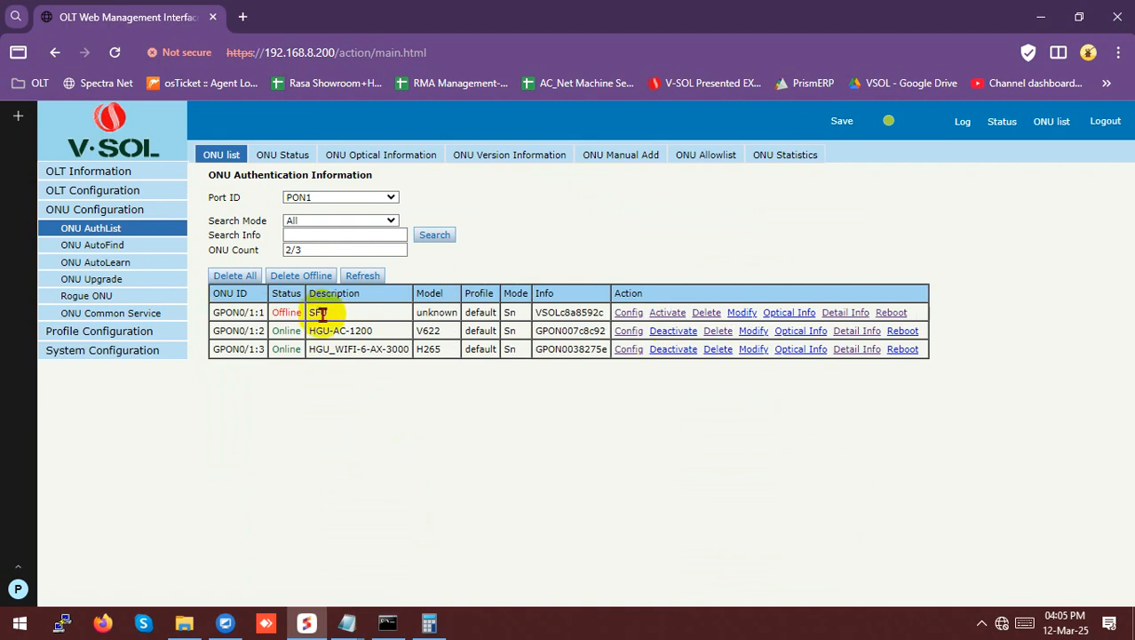
pyautogui.moveTo(322, 312); pyautogui.dragTo(225, 313)
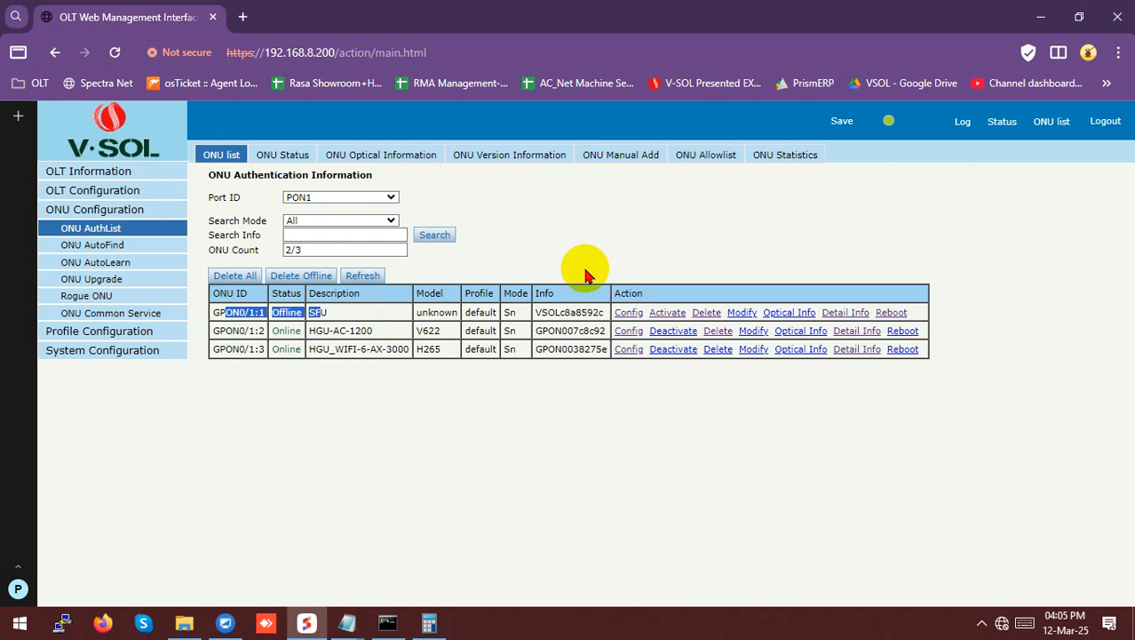
pyautogui.click(666, 313)
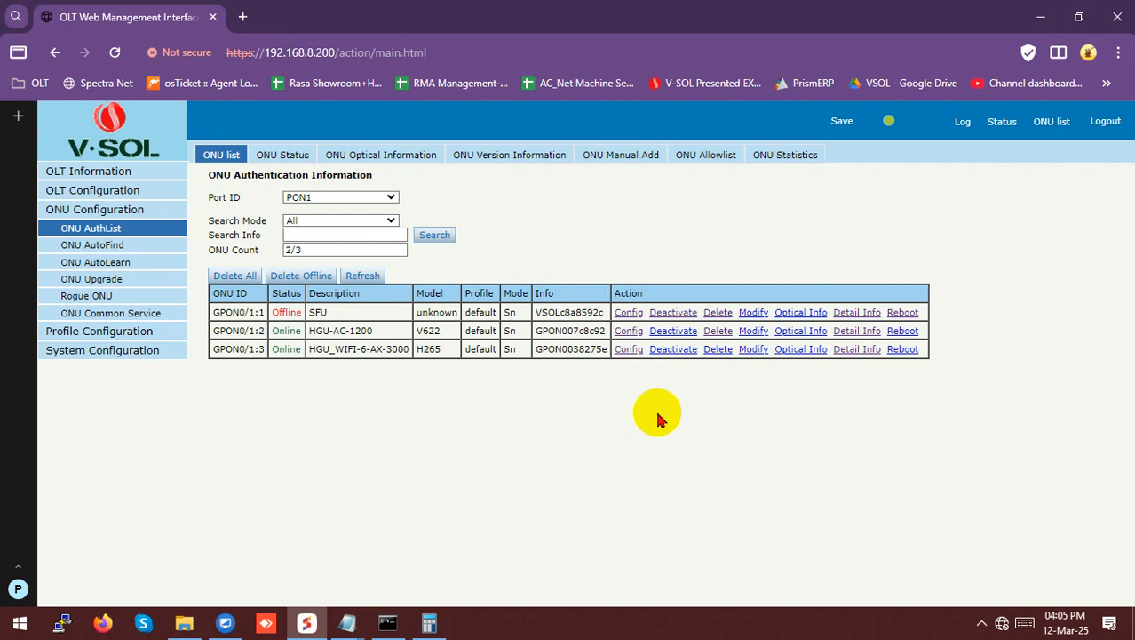
# Step: Refresh the ONU list until all three ONUs are Online, then view ONU Status
pyautogui.click(364, 276)
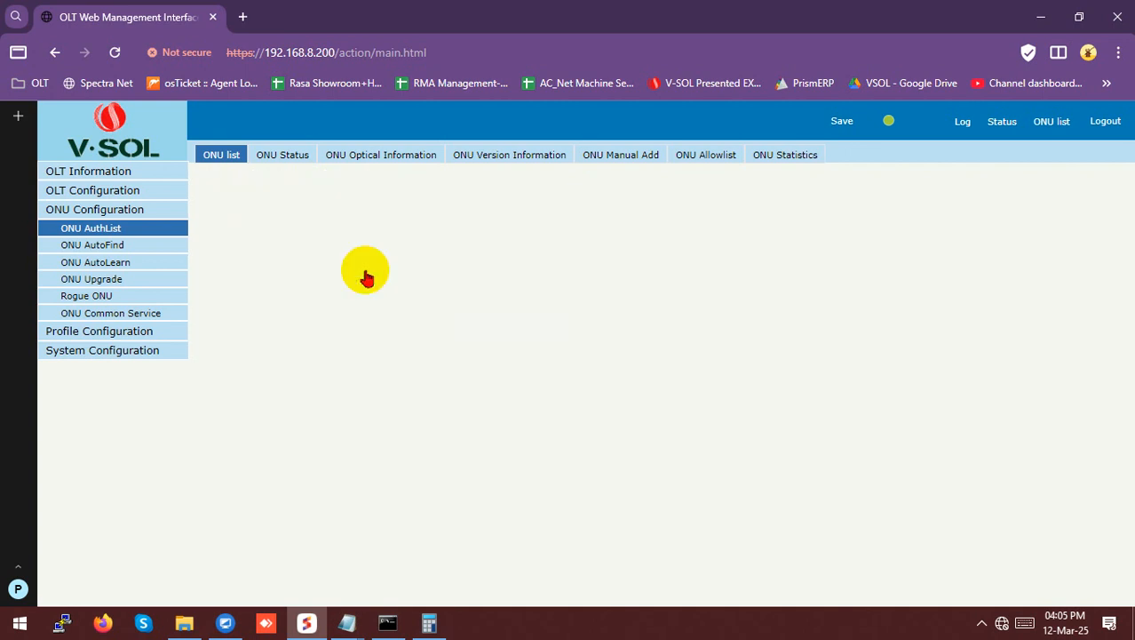
pyautogui.click(370, 277)
pyautogui.click(371, 277)
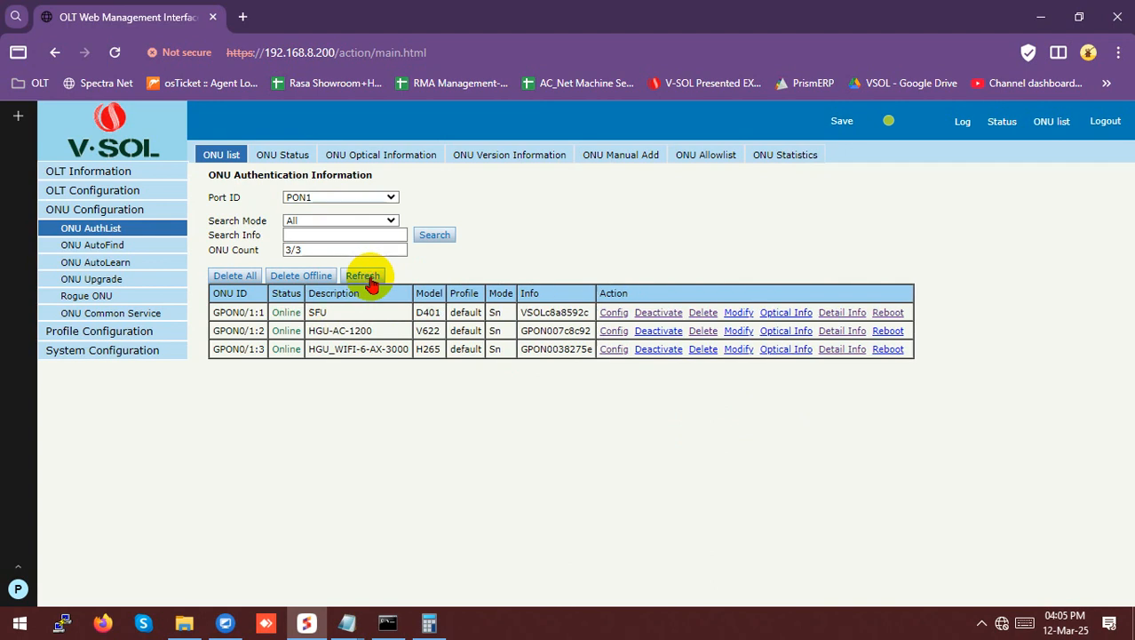
pyautogui.click(370, 278)
pyautogui.click(372, 280)
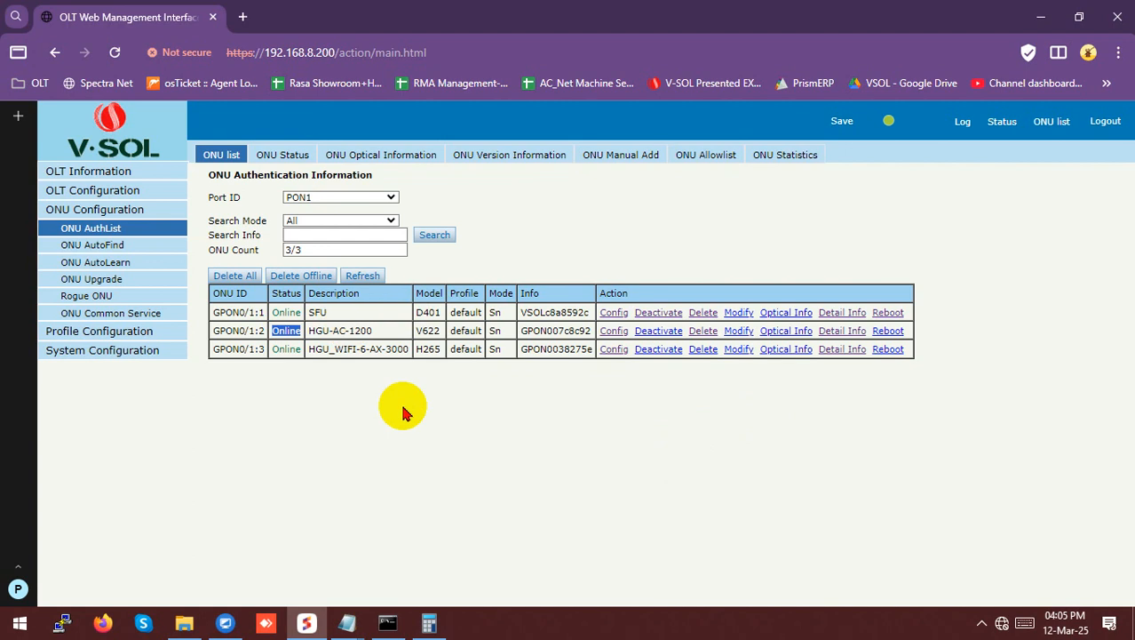
pyautogui.click(309, 322)
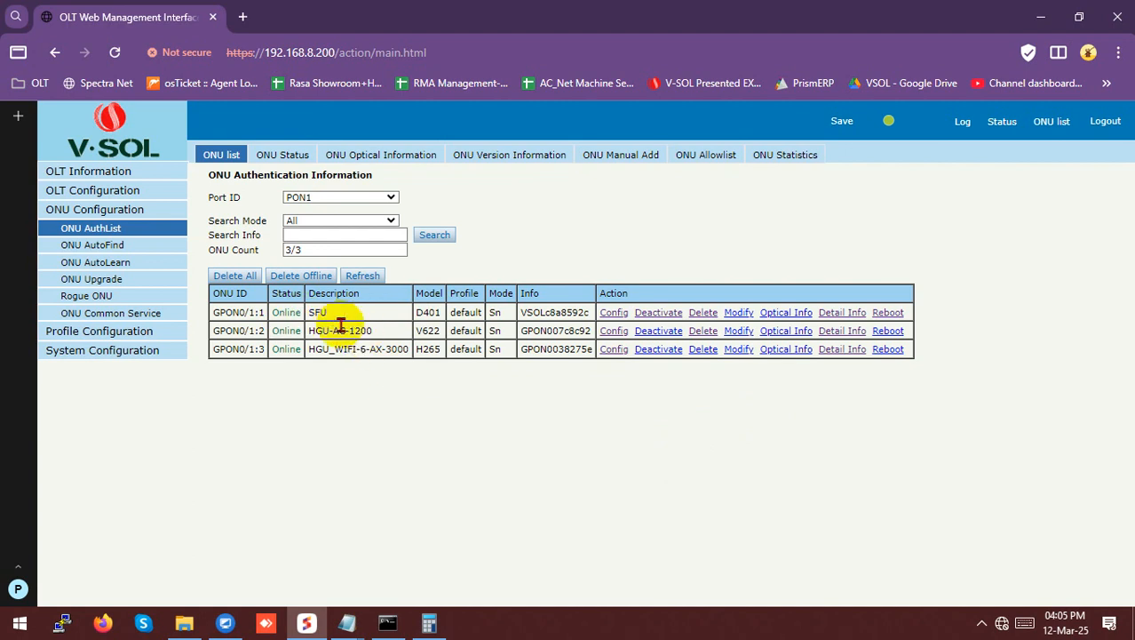
pyautogui.click(284, 153)
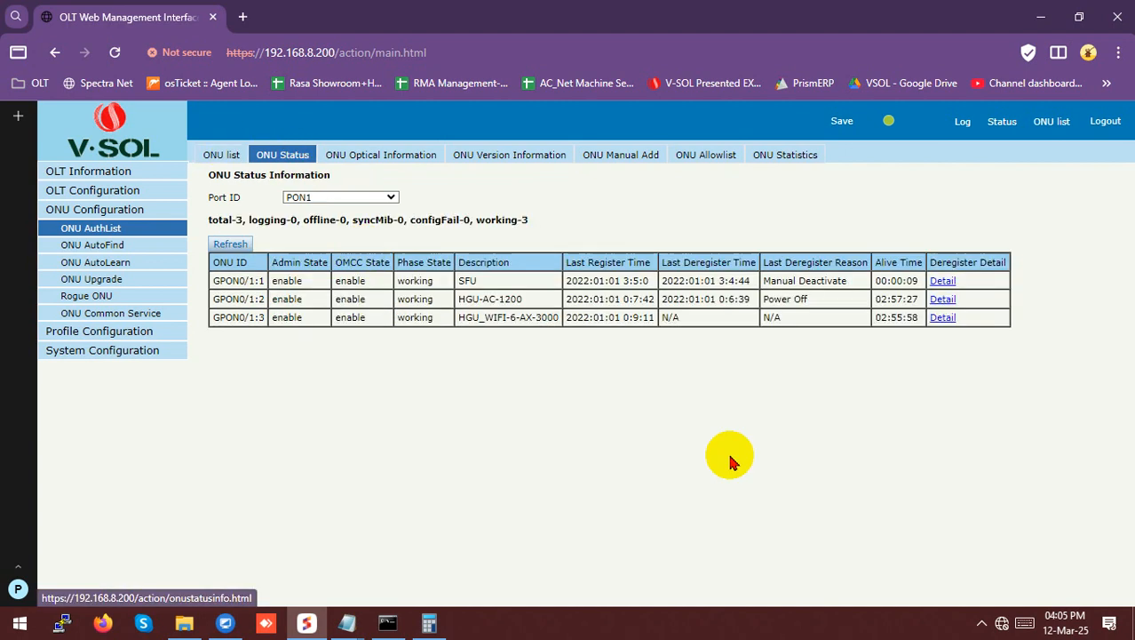
# Step: Compare Last Deregister Reasons: ONU 1 Manual Deactivate then Power Off, ONU 3 N/A
pyautogui.moveTo(762, 262); pyautogui.dragTo(855, 265)
pyautogui.moveTo(764, 281); pyautogui.dragTo(846, 281)
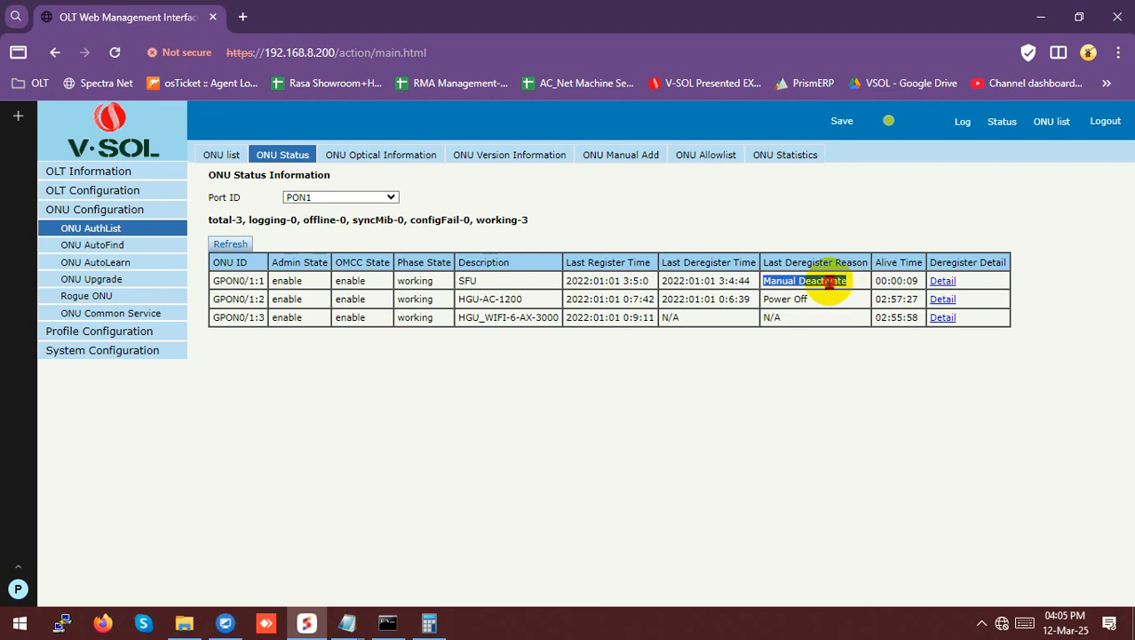
pyautogui.click(826, 281)
pyautogui.tripleClick(824, 280)
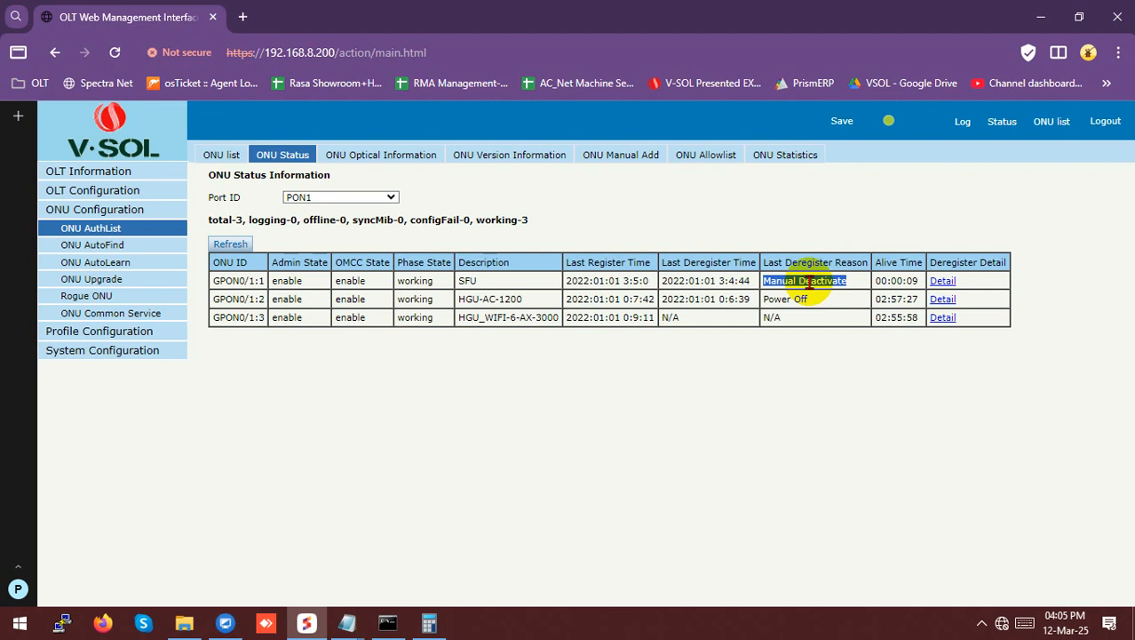
pyautogui.click(234, 250)
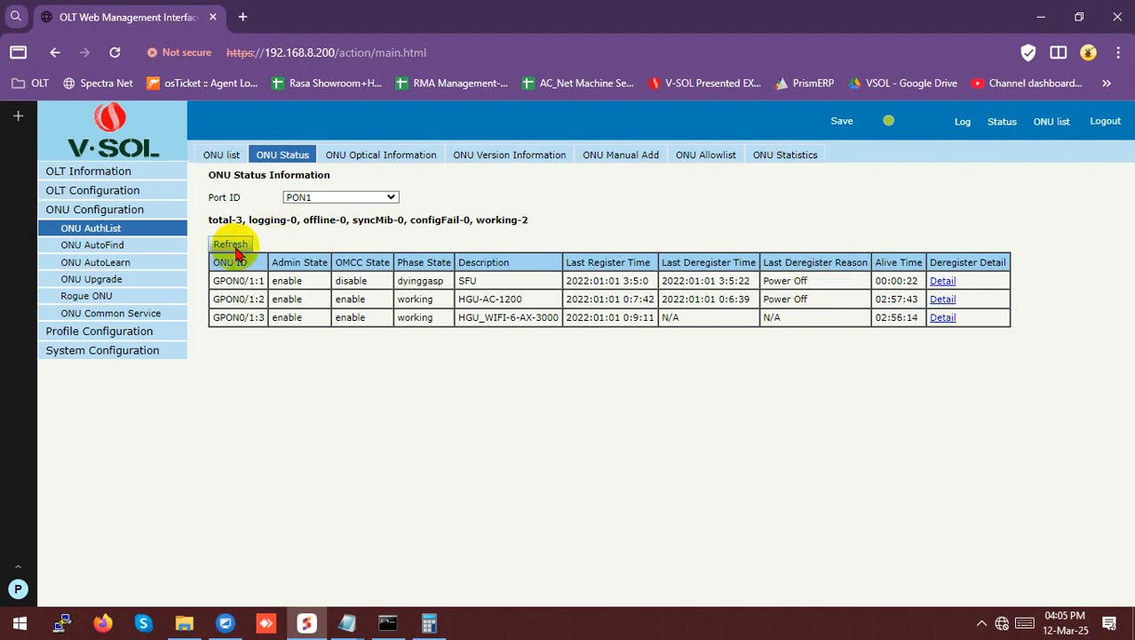
pyautogui.tripleClick(793, 280)
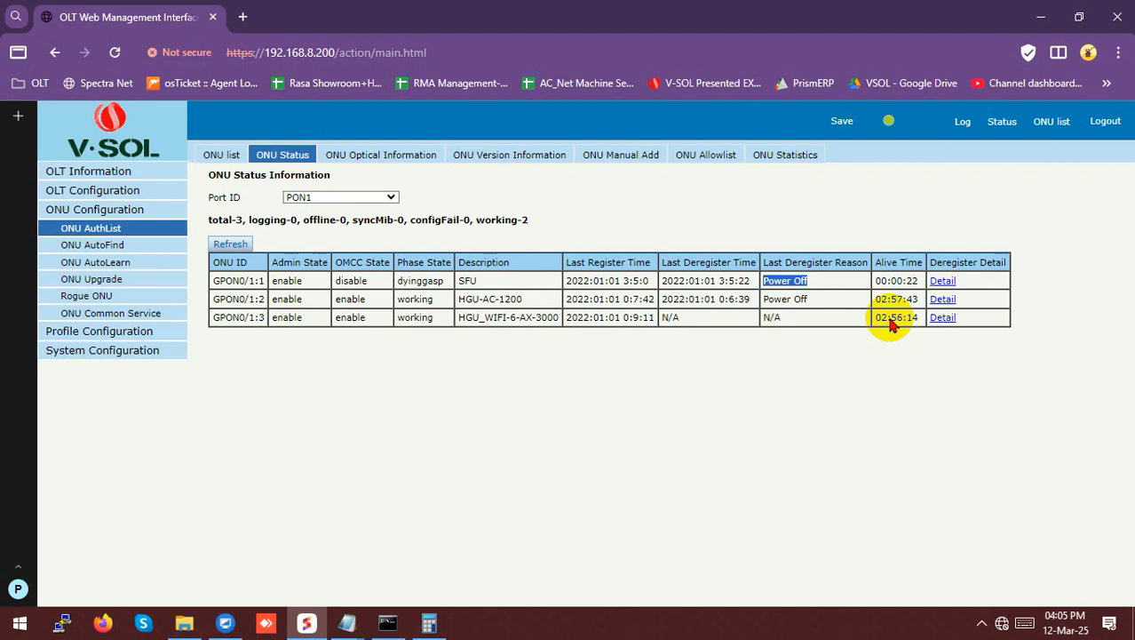
pyautogui.moveTo(789, 318); pyautogui.dragTo(751, 324)
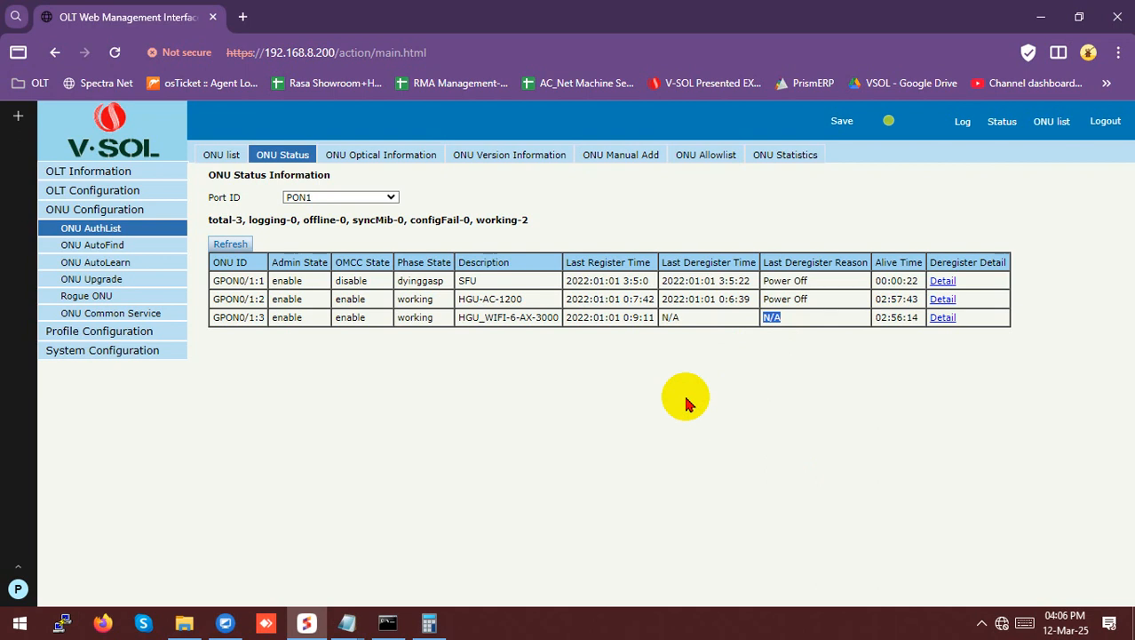
# Step: Refresh to reveal ONU 3's Onu Los reason and open its deregister detail
pyautogui.click(230, 244)
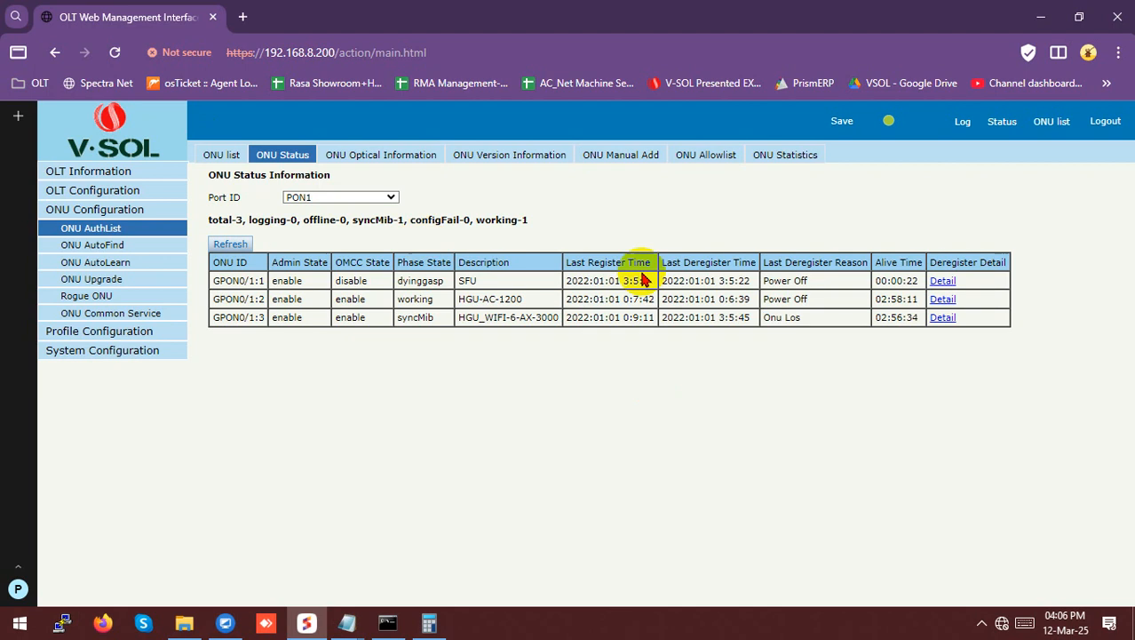
pyautogui.moveTo(823, 318); pyautogui.dragTo(771, 330)
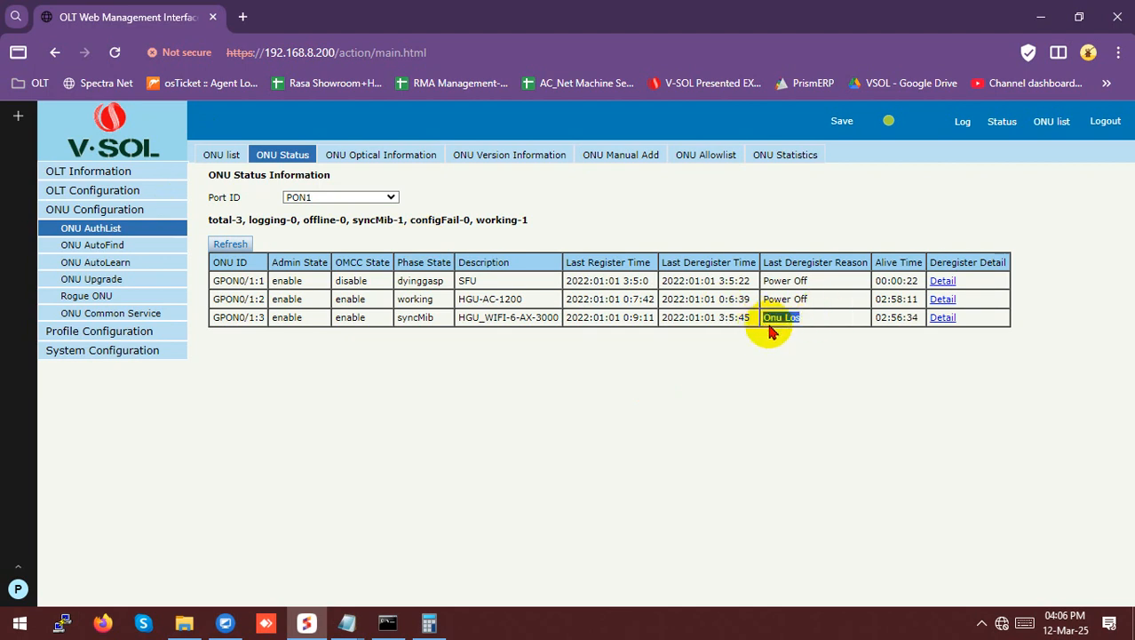
pyautogui.click(946, 318)
pyautogui.moveTo(282, 246); pyautogui.dragTo(334, 252)
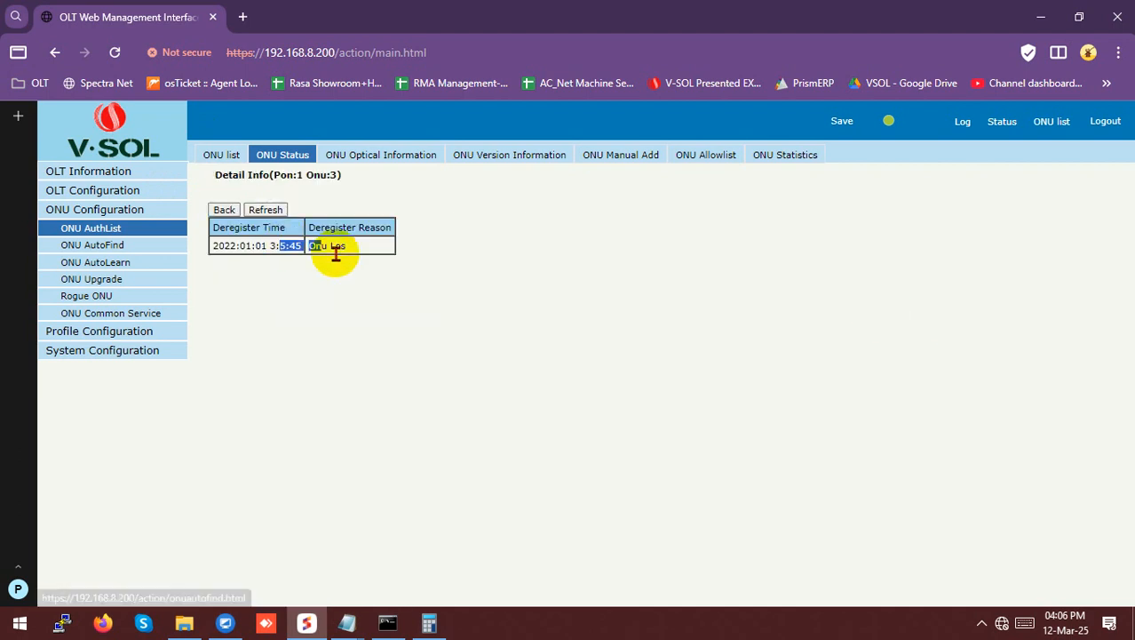
pyautogui.click(229, 209)
pyautogui.click(946, 279)
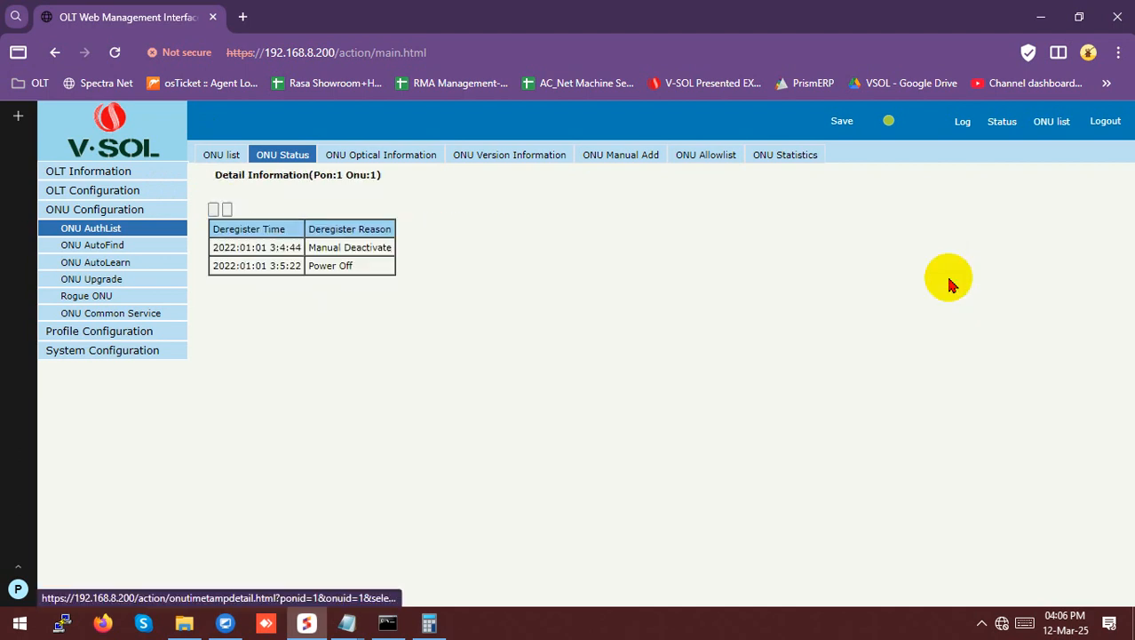
pyautogui.moveTo(289, 264); pyautogui.dragTo(377, 248)
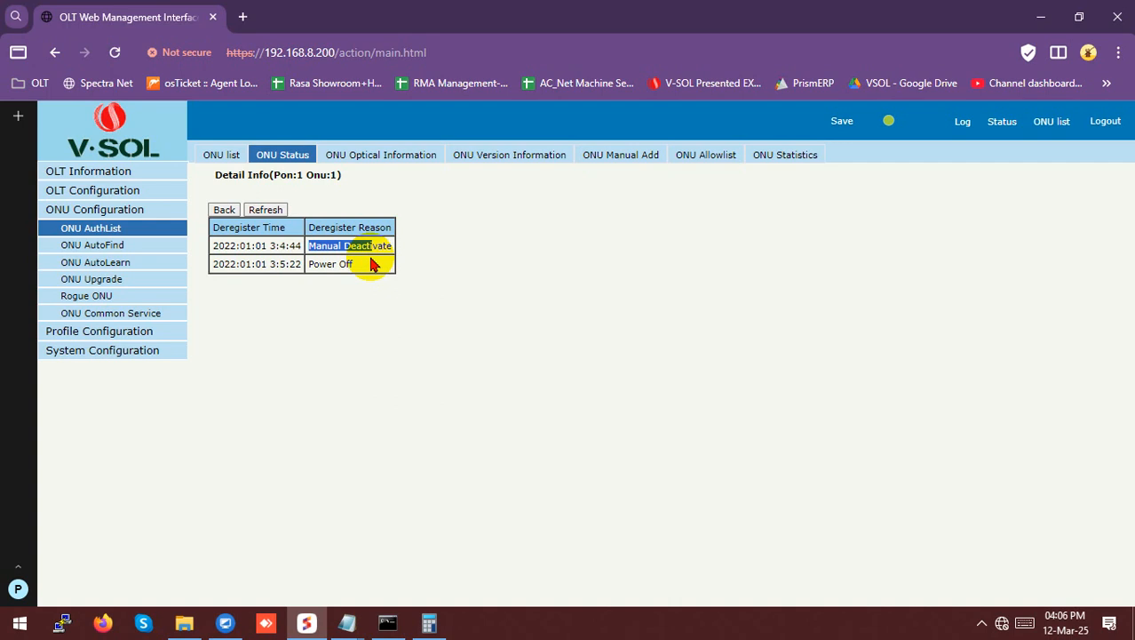
pyautogui.click(266, 210)
pyautogui.click(224, 209)
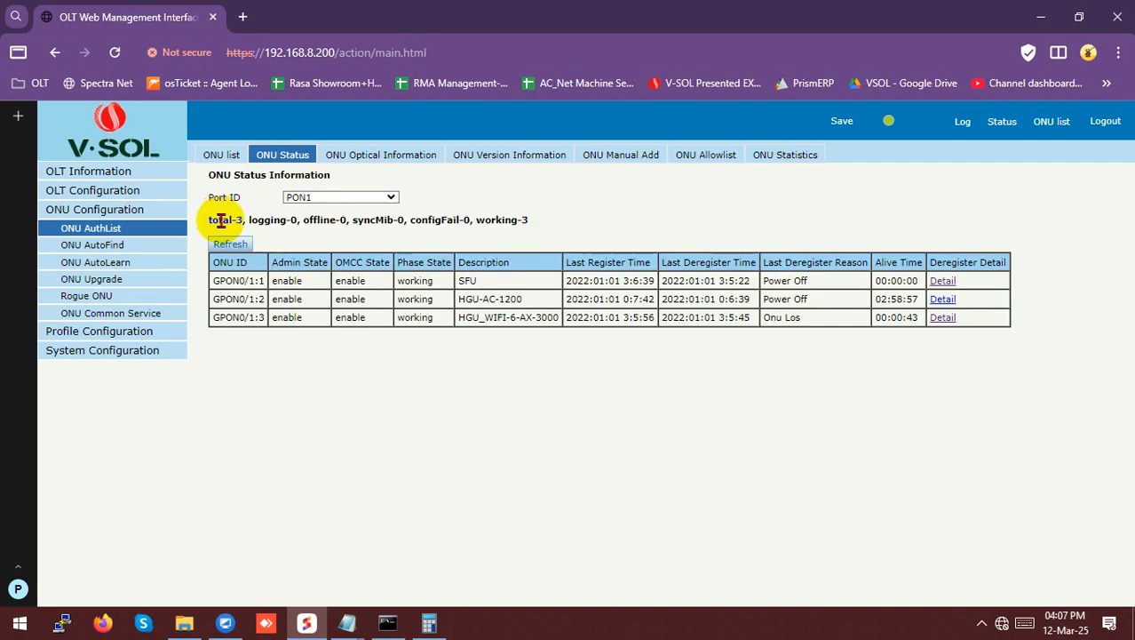
pyautogui.moveTo(809, 313); pyautogui.dragTo(737, 316)
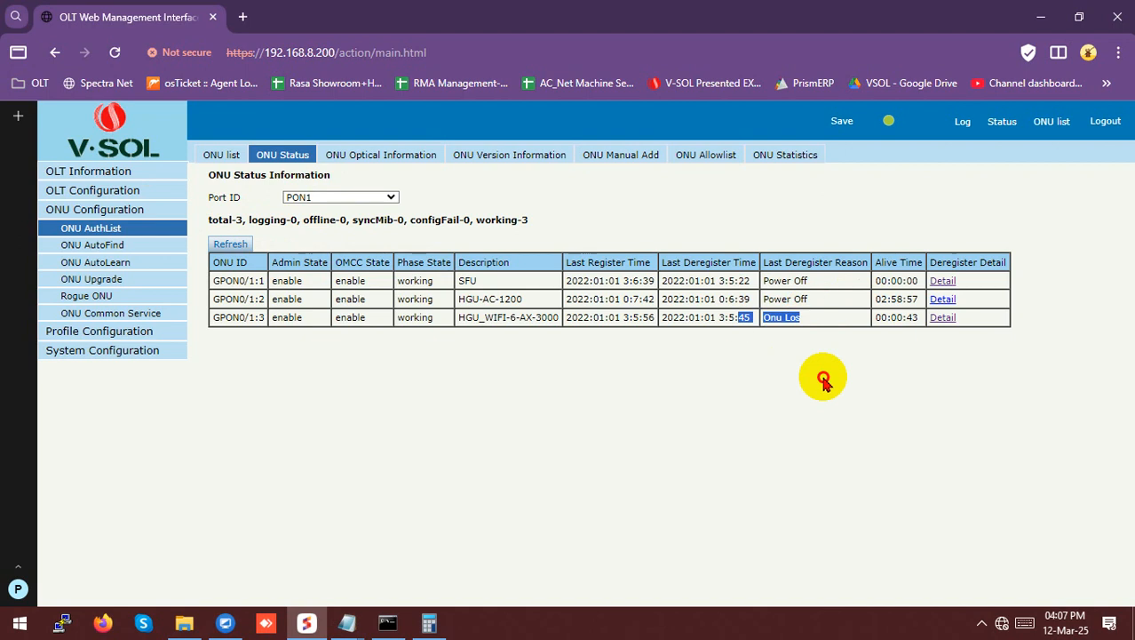
pyautogui.click(822, 375)
pyautogui.moveTo(807, 322); pyautogui.dragTo(751, 320)
pyautogui.click(813, 416)
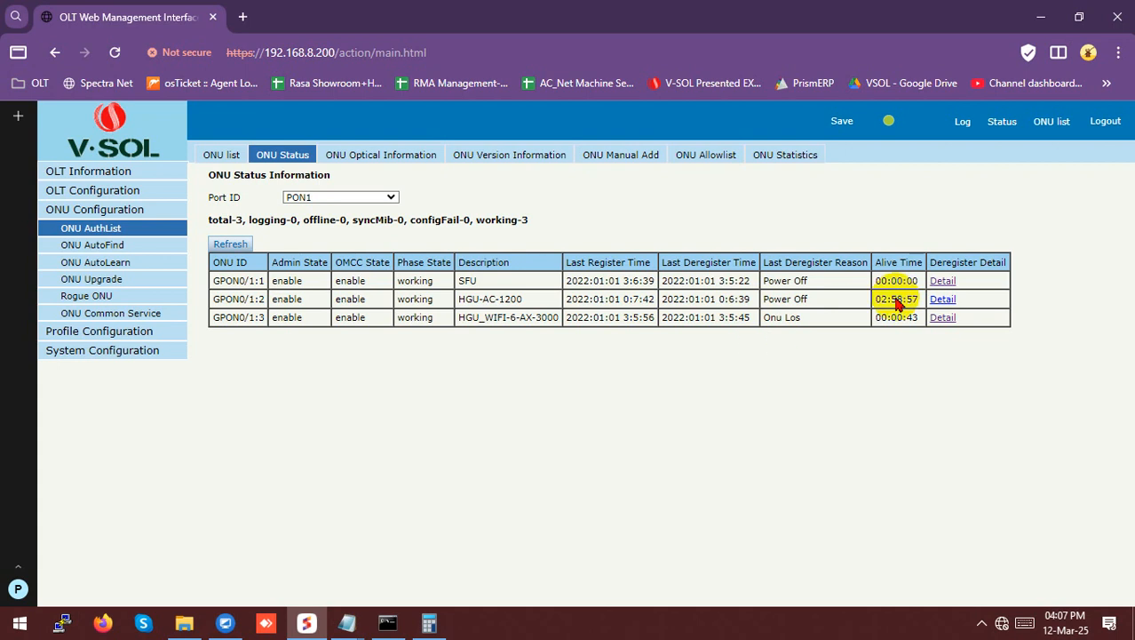
pyautogui.moveTo(764, 281); pyautogui.dragTo(826, 281)
pyautogui.click(943, 281)
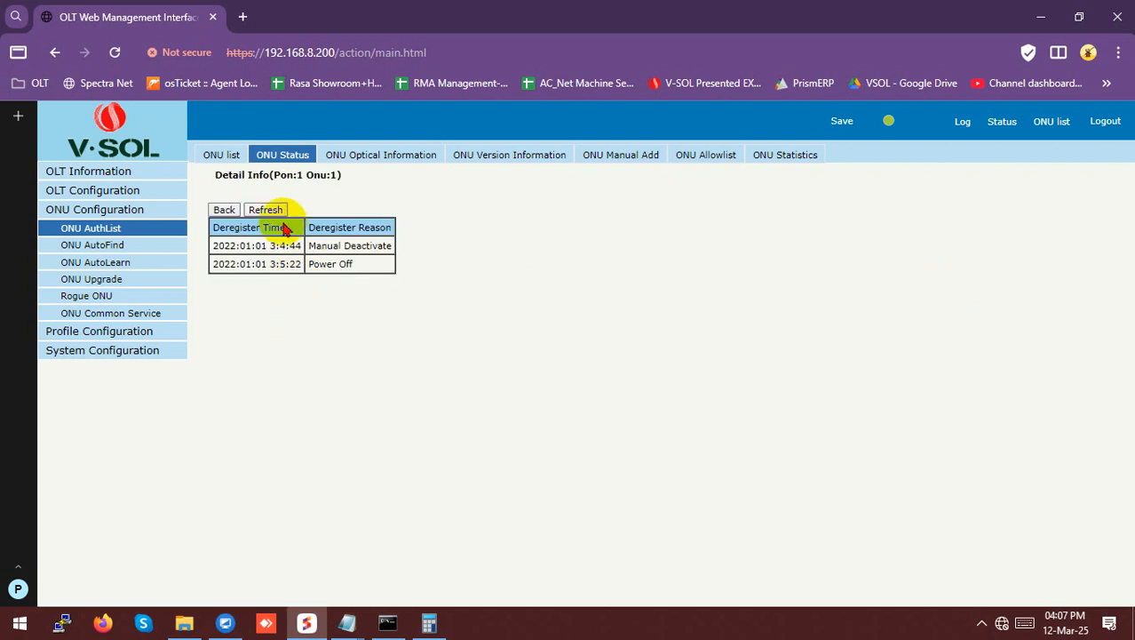
pyautogui.click(223, 210)
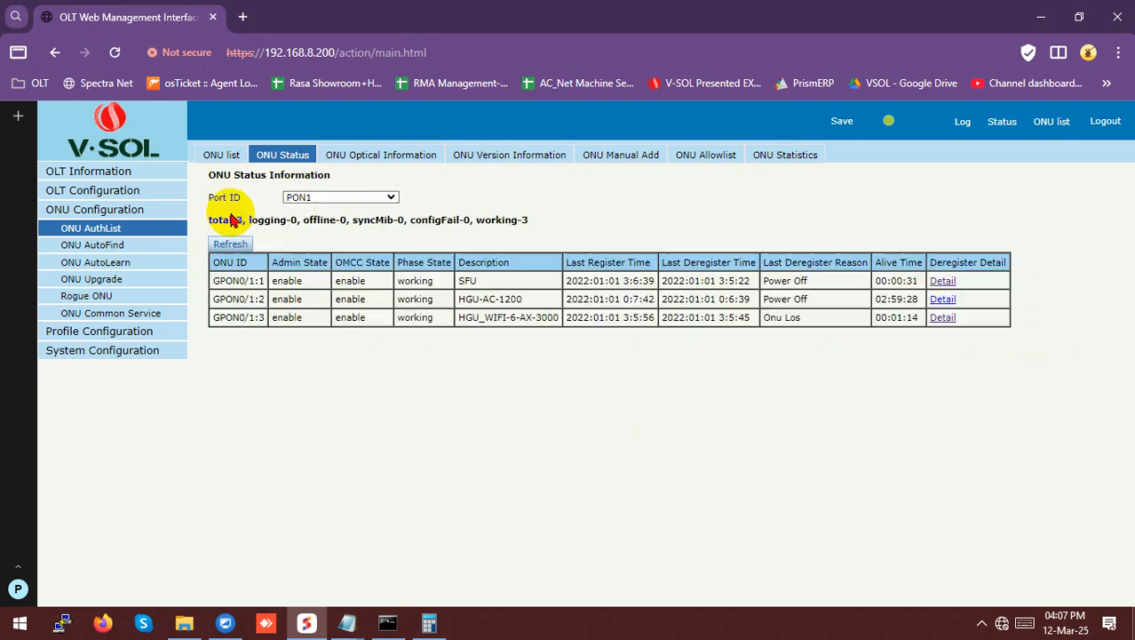
# Step: Show ONU Optical Information and highlight the RX Power(ONU) readings, including 0.49 and -1.90
pyautogui.click(366, 160)
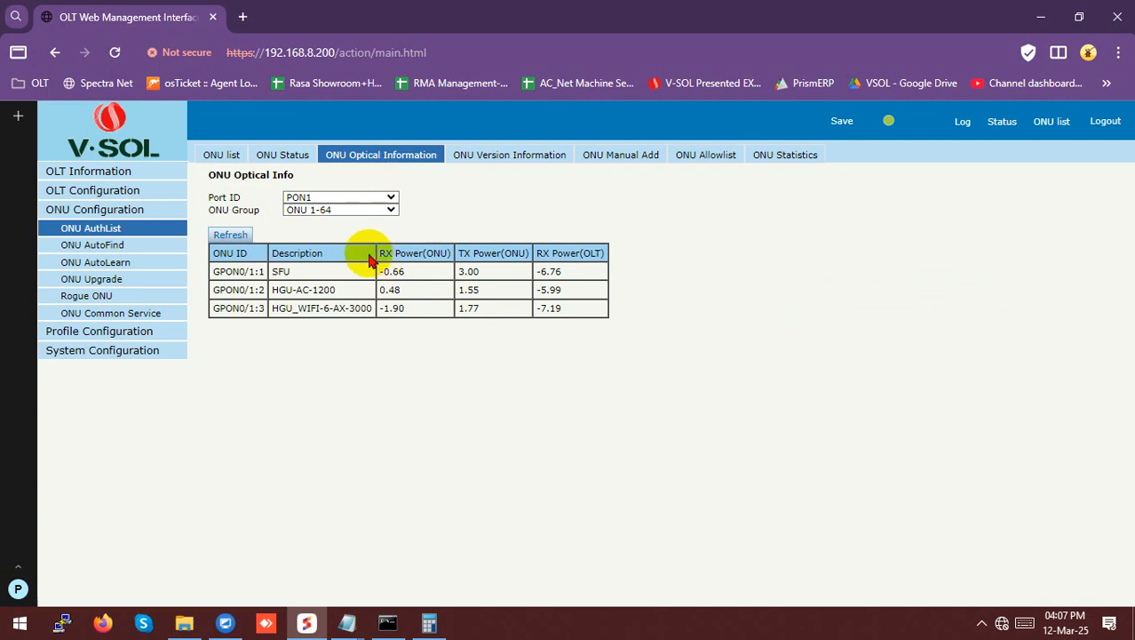
pyautogui.moveTo(377, 253); pyautogui.dragTo(452, 258)
pyautogui.tripleClick(436, 256)
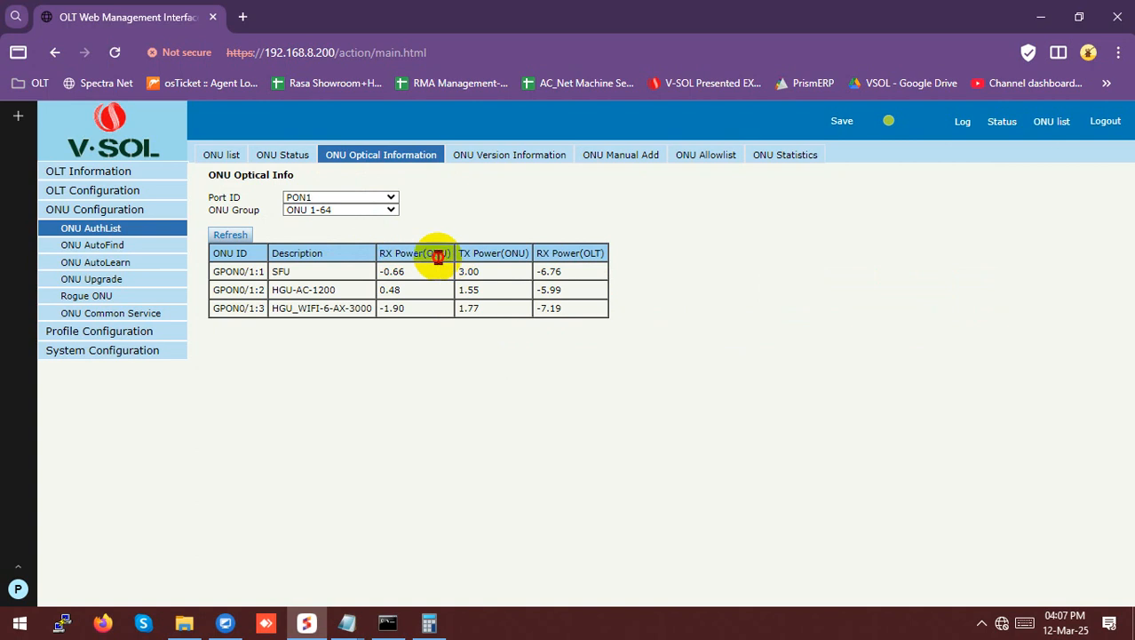
pyautogui.doubleClick(391, 290)
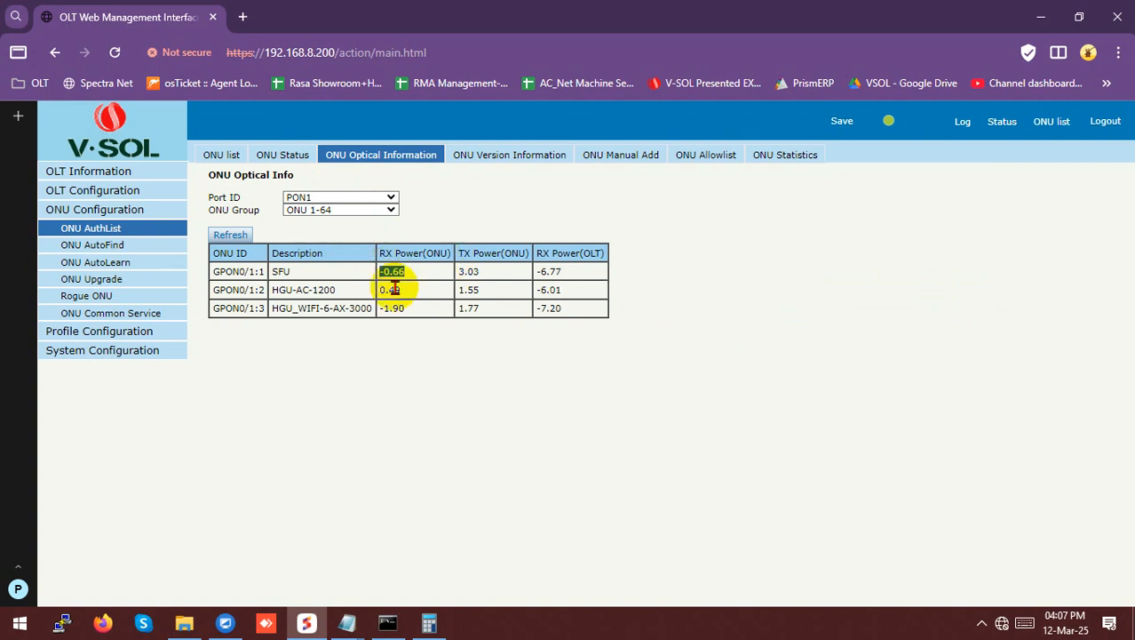
pyautogui.doubleClick(392, 309)
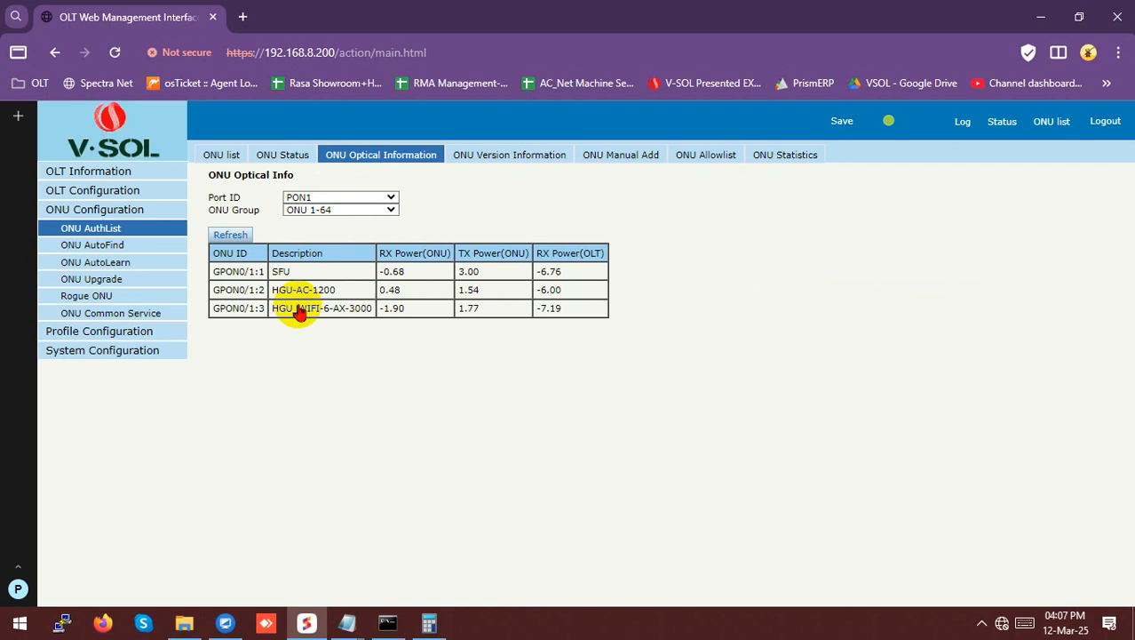
# Step: View PON1's transceiver information (TX power 9.781), then return to the authenticated ONU list
pyautogui.click(125, 197)
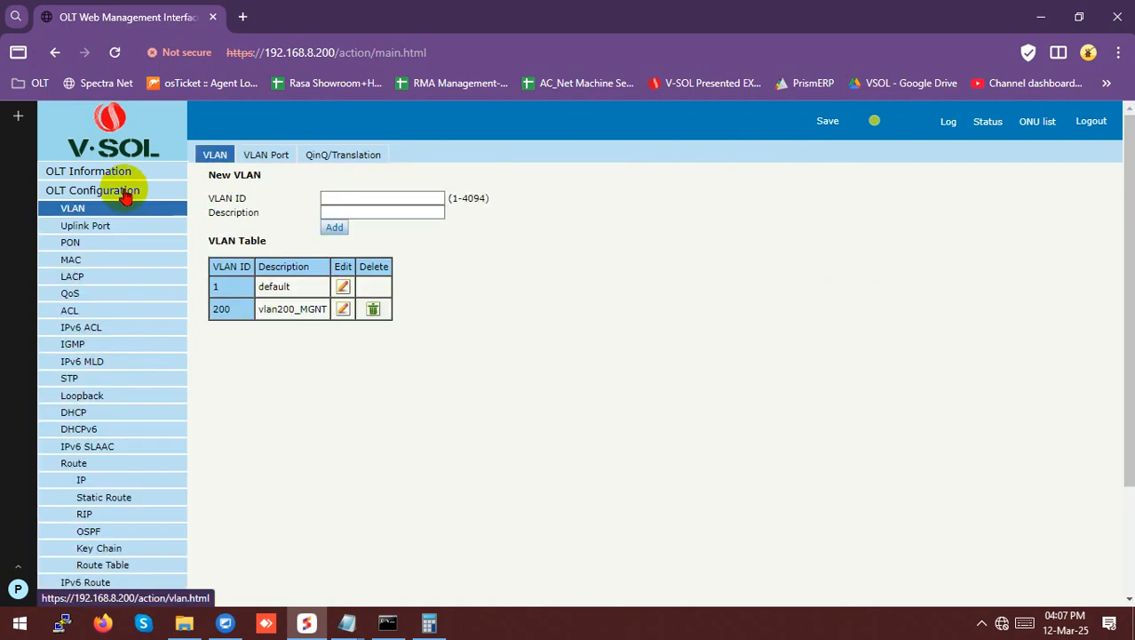
pyautogui.click(79, 242)
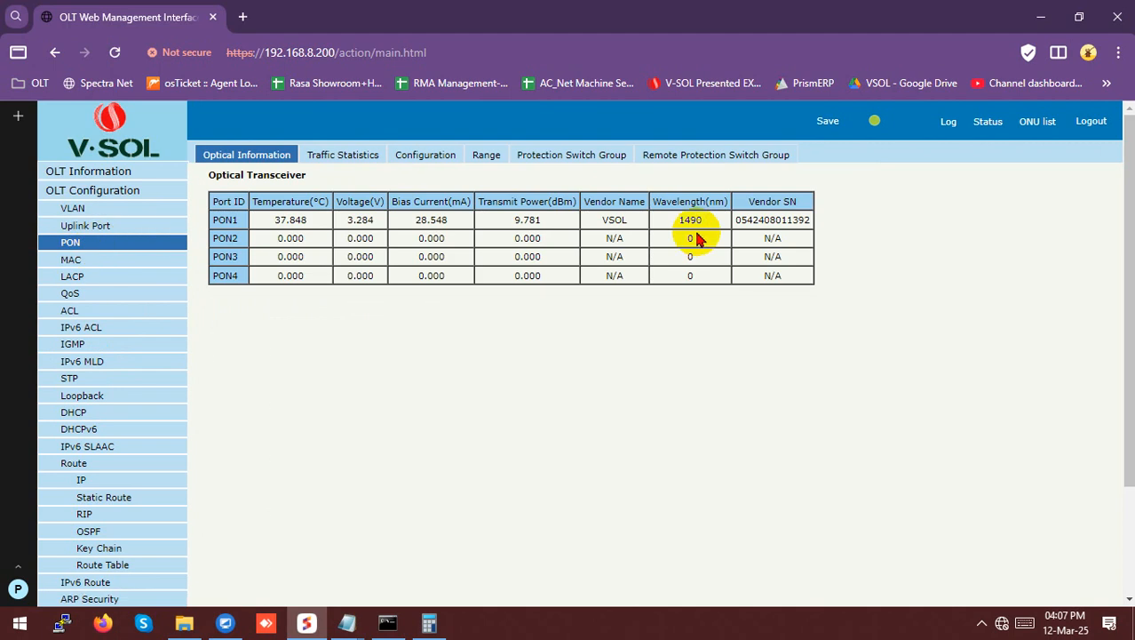
pyautogui.moveTo(543, 219); pyautogui.dragTo(508, 223)
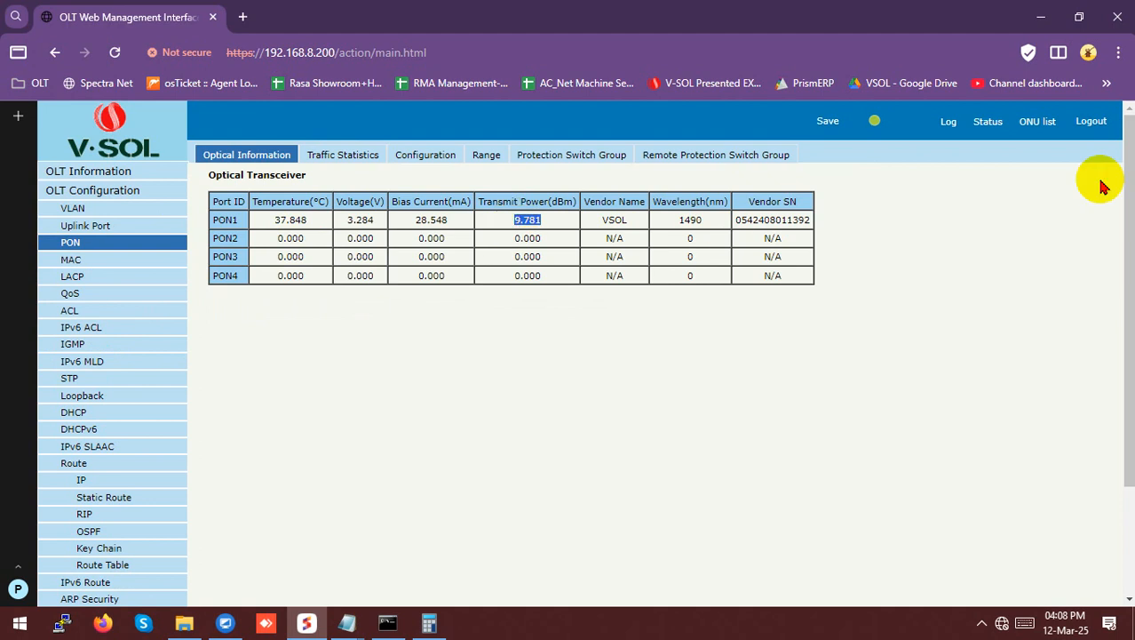
pyautogui.click(1039, 122)
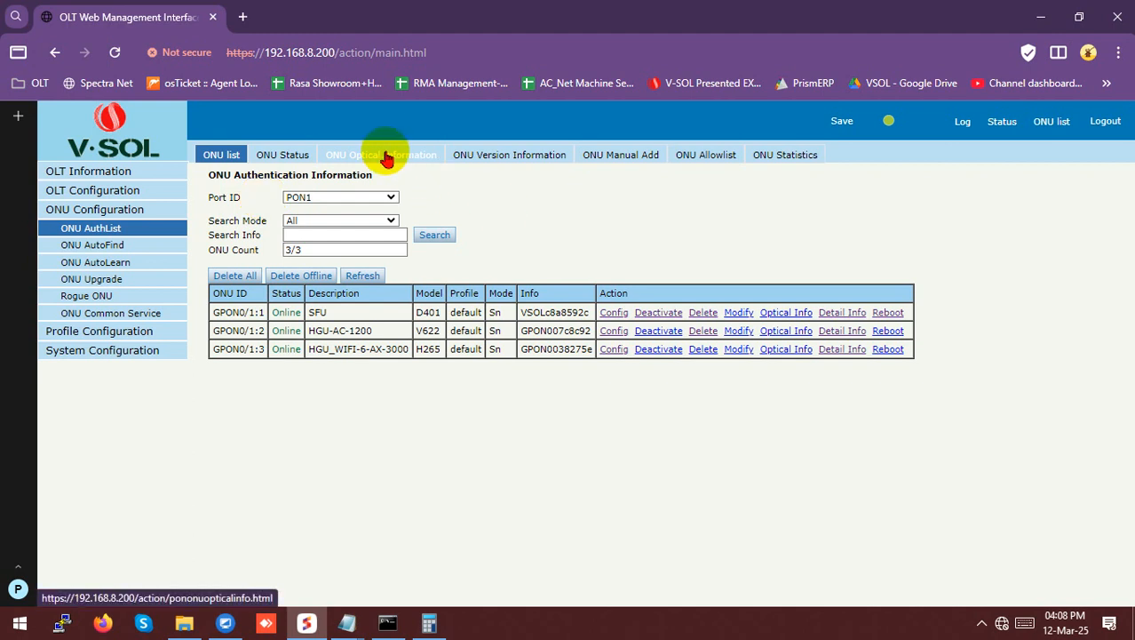
# Step: Open ONU Optical Information and highlight each ONU's RX Power(ONU), e.g. -0.68 and 0.49
pyautogui.click(295, 155)
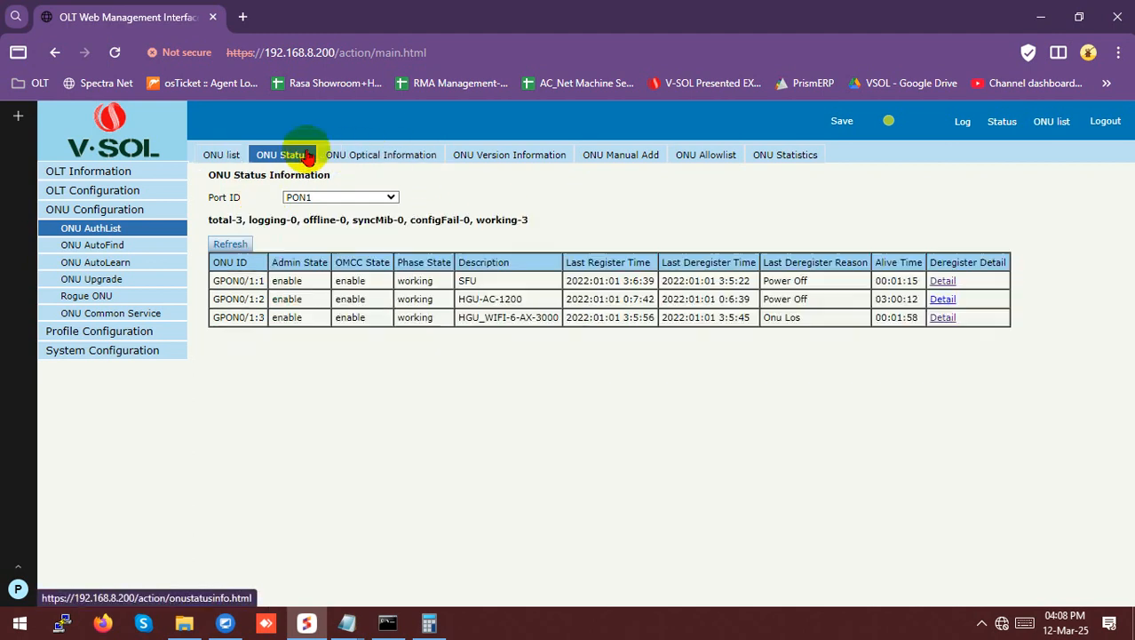
pyautogui.click(356, 157)
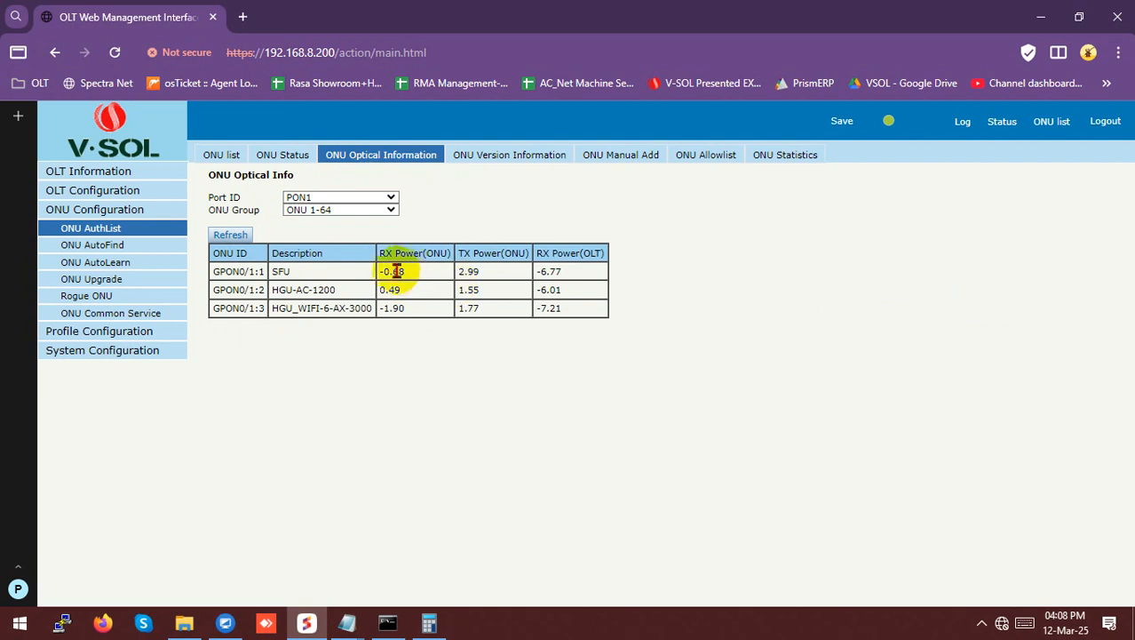
pyautogui.moveTo(386, 273); pyautogui.dragTo(379, 276)
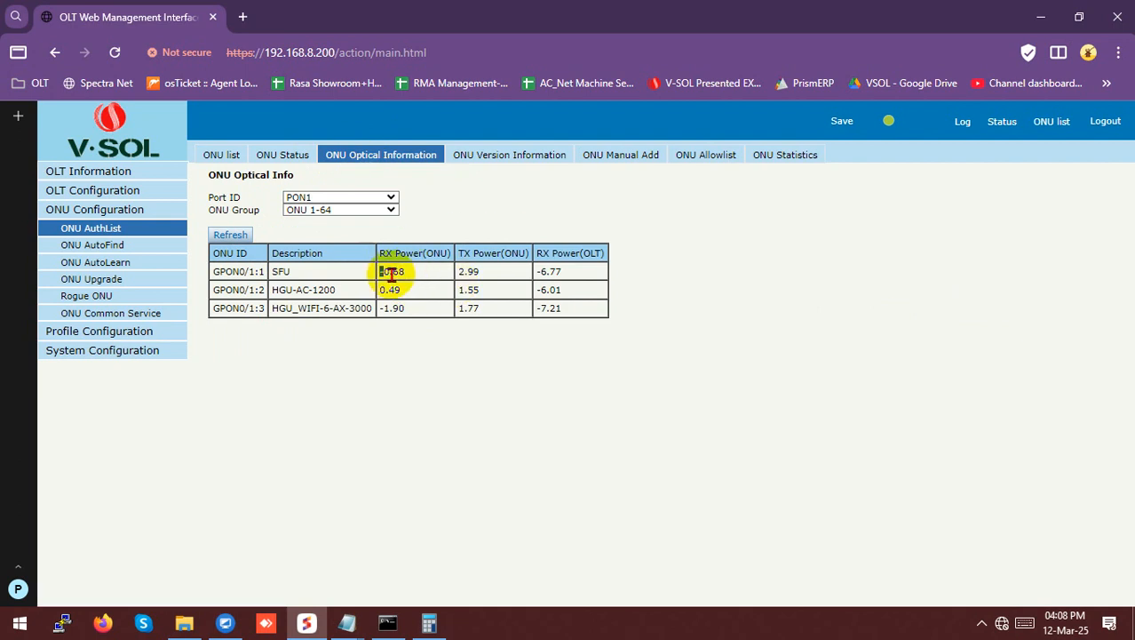
pyautogui.doubleClick(395, 273)
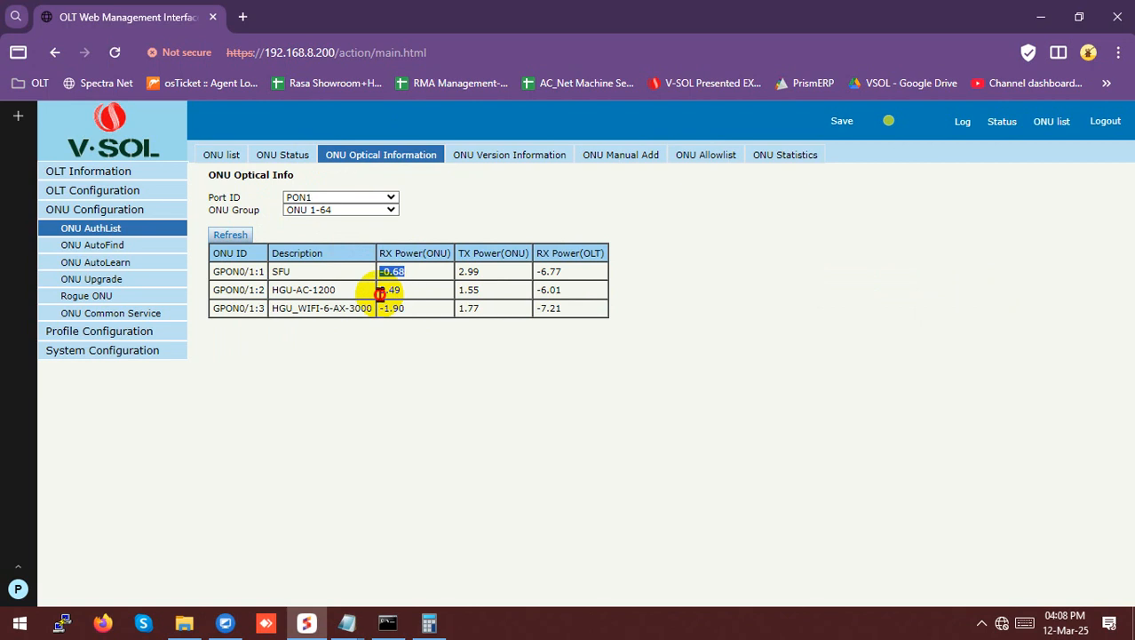
pyautogui.doubleClick(393, 291)
pyautogui.moveTo(378, 313)
pyautogui.mouseDown()
pyautogui.moveTo(411, 312)
pyautogui.moveTo(393, 311)
pyautogui.mouseUp()
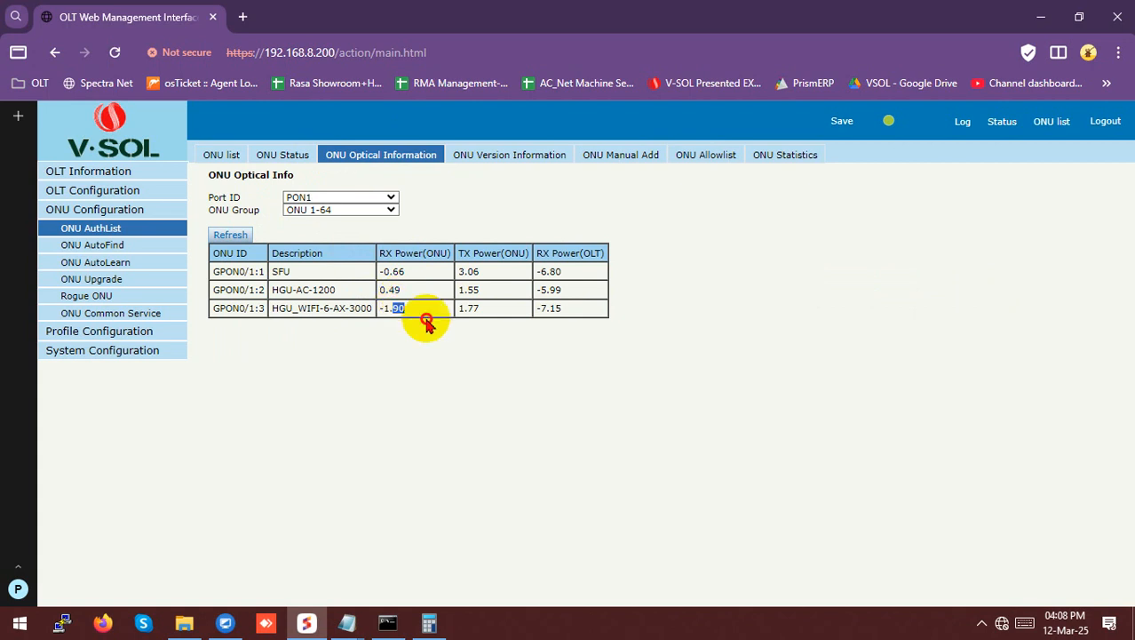
pyautogui.click(433, 332)
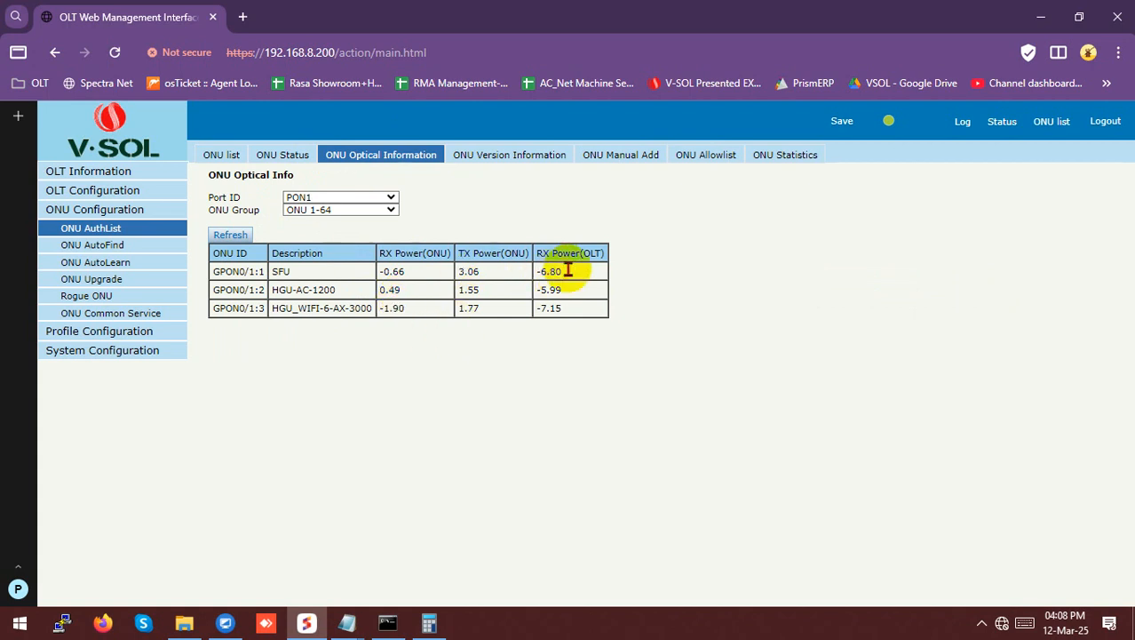
# Step: Highlight the RX Power(OLT) column values -6.63, -6.01 and -7.17
pyautogui.click(534, 255)
pyautogui.moveTo(534, 256); pyautogui.dragTo(595, 254)
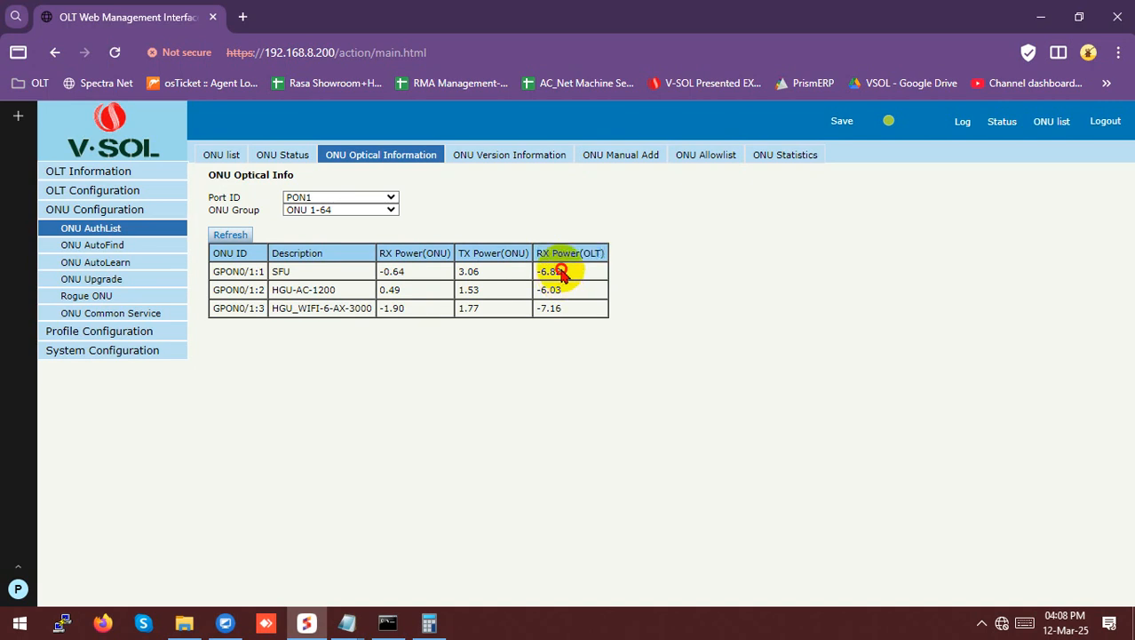
pyautogui.tripleClick(561, 270)
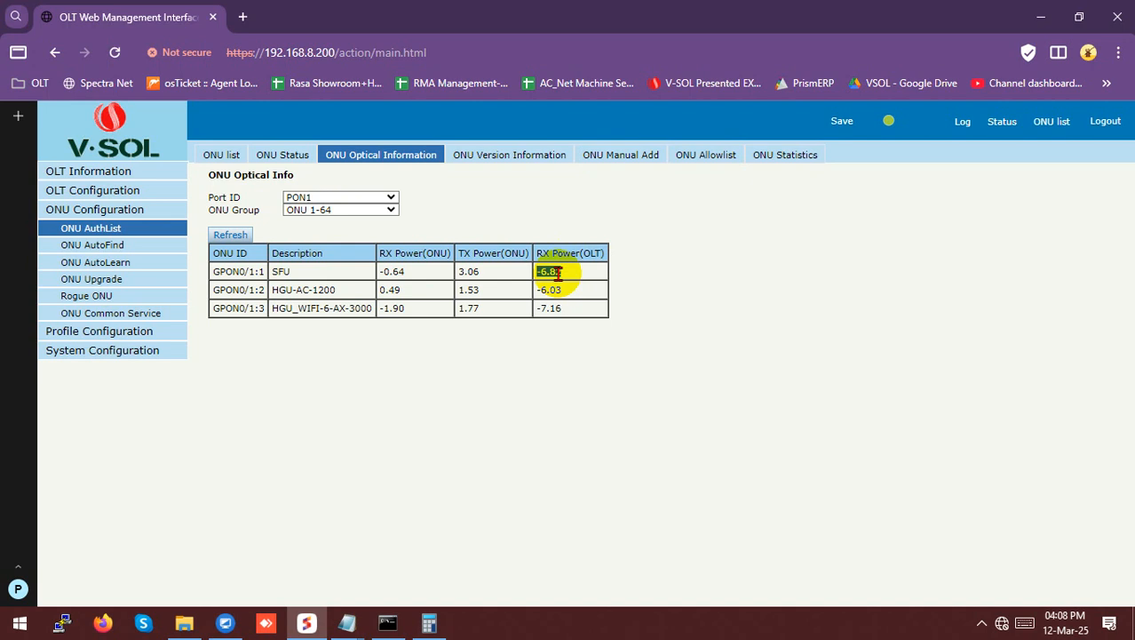
pyautogui.moveTo(538, 254); pyautogui.dragTo(627, 257)
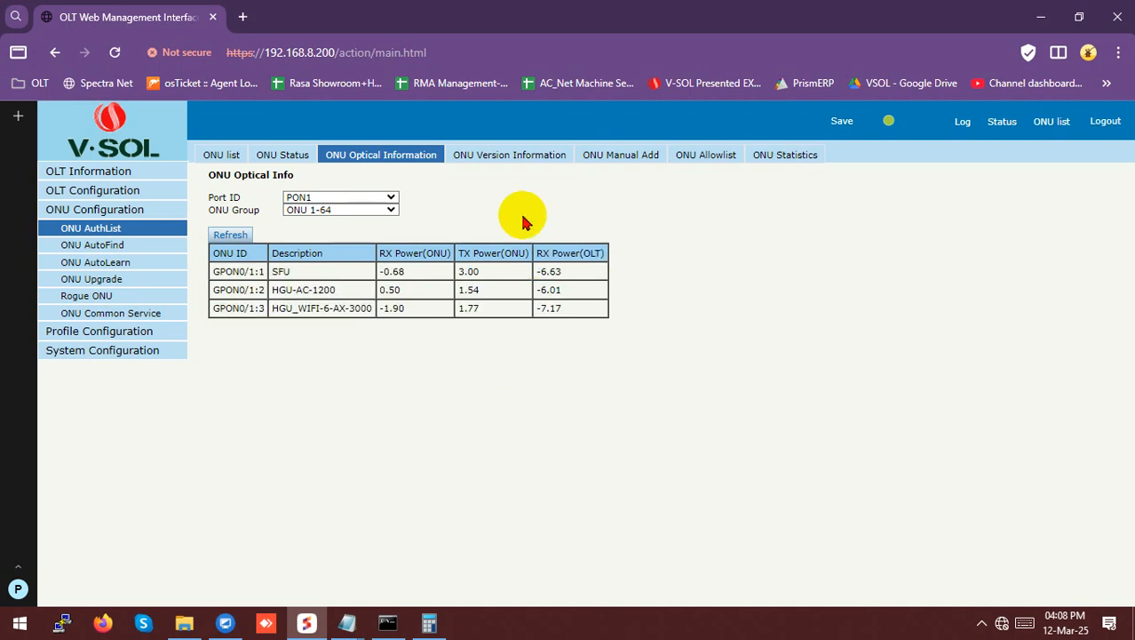
pyautogui.click(520, 159)
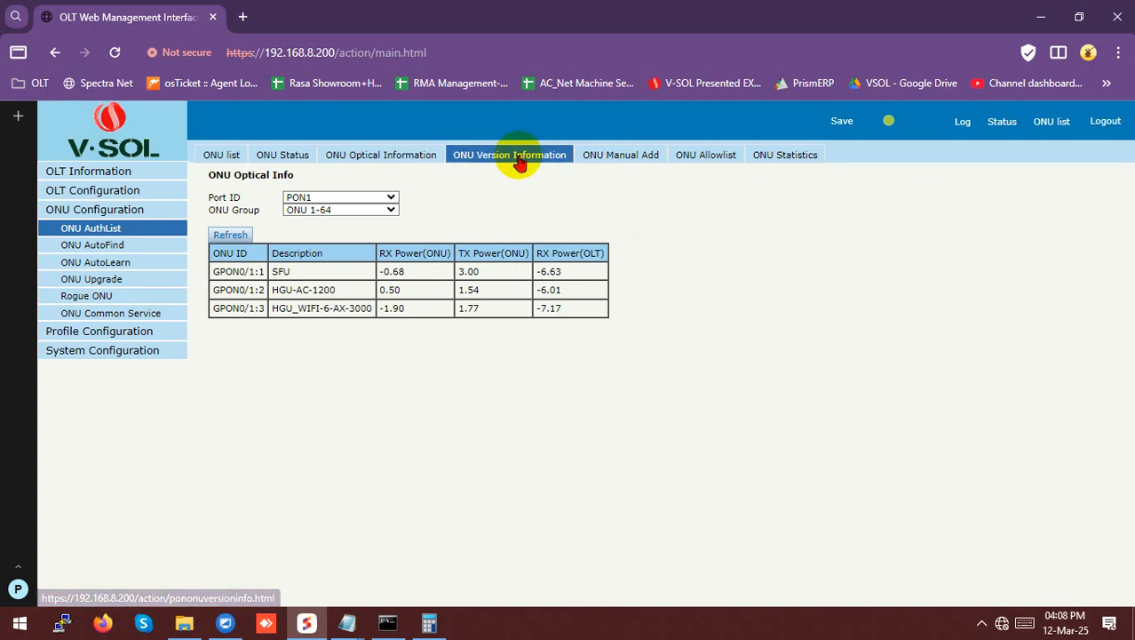
pyautogui.moveTo(382, 272); pyautogui.dragTo(486, 332)
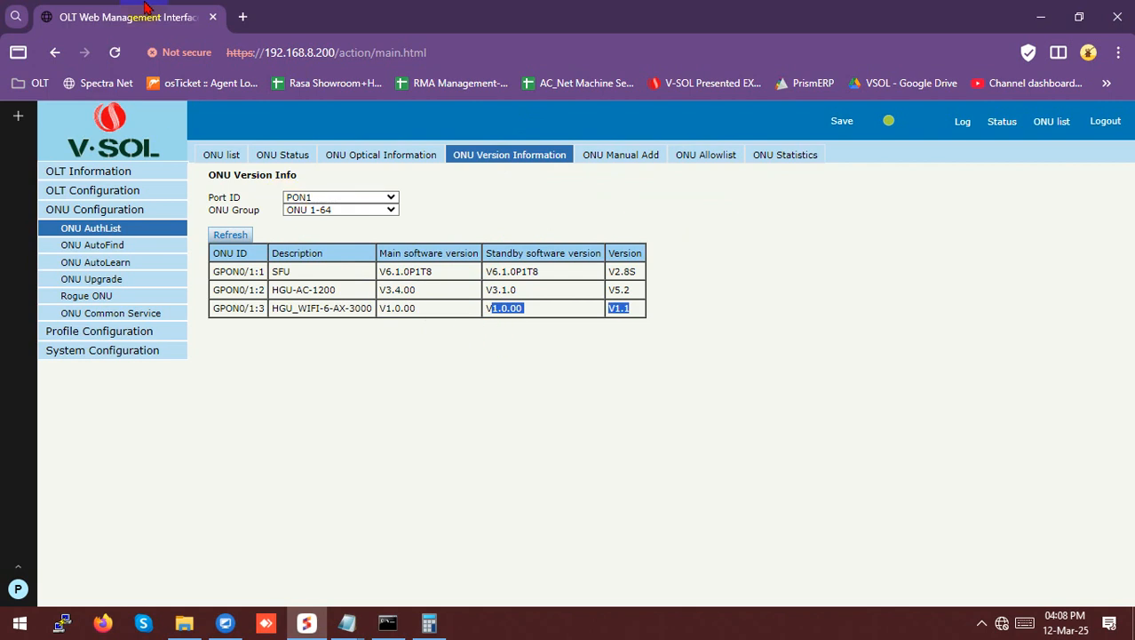
pyautogui.click(355, 157)
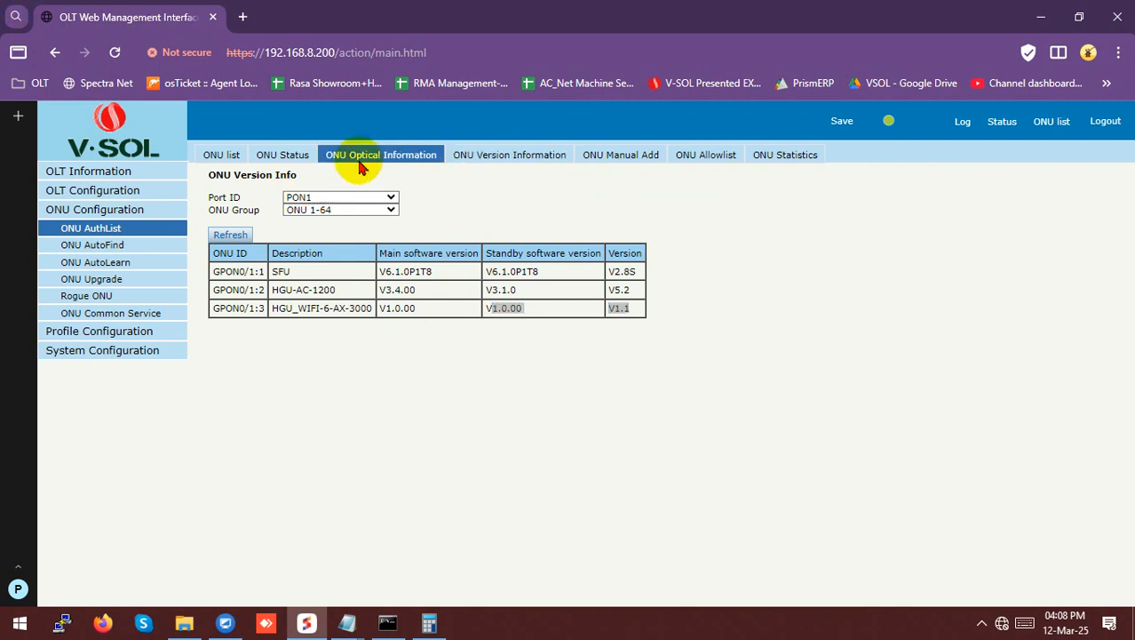
pyautogui.moveTo(535, 271); pyautogui.dragTo(559, 304)
pyautogui.tripleClick(558, 304)
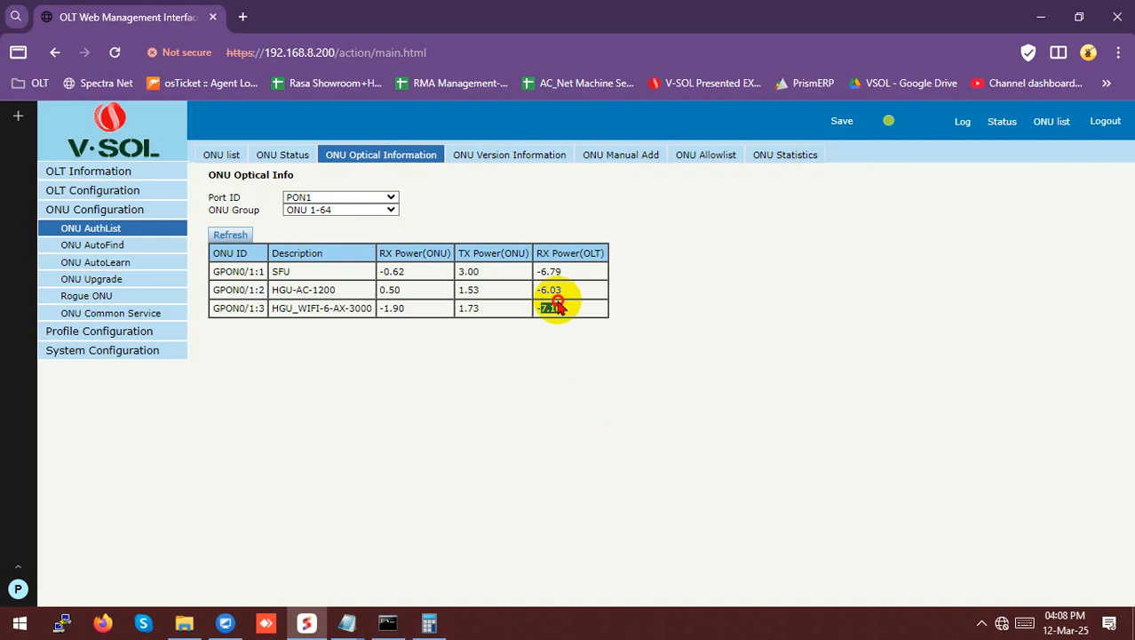
pyautogui.tripleClick(549, 292)
pyautogui.tripleClick(390, 273)
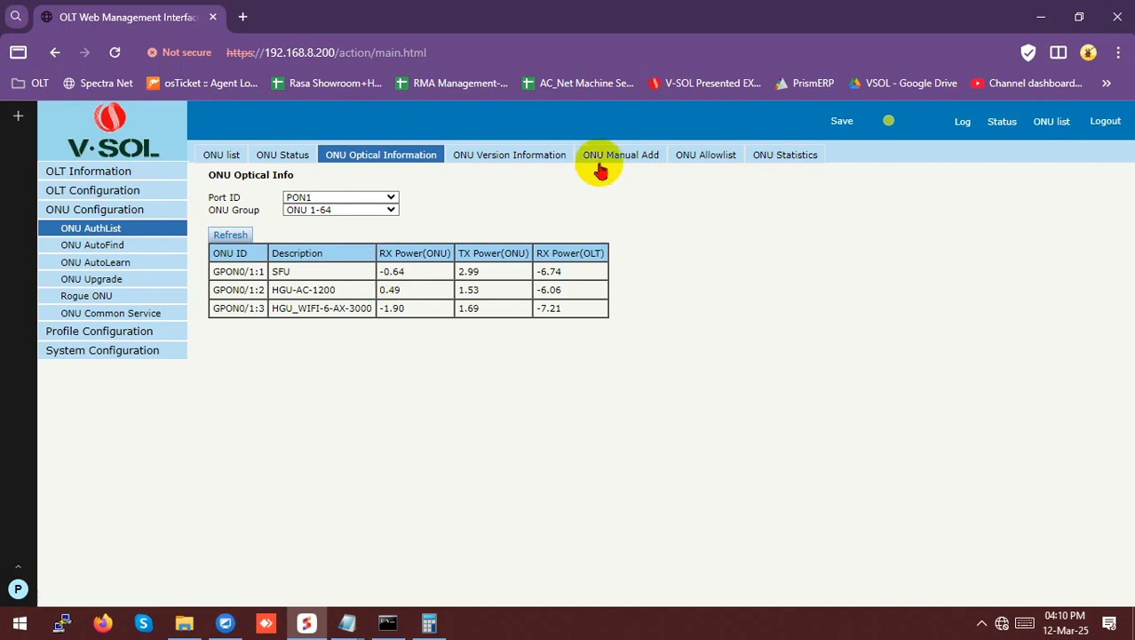
# Step: Open an ONU's optical diagnostics and read its distance, 41.19(C) temperature, bias current and voltage
pyautogui.click(229, 156)
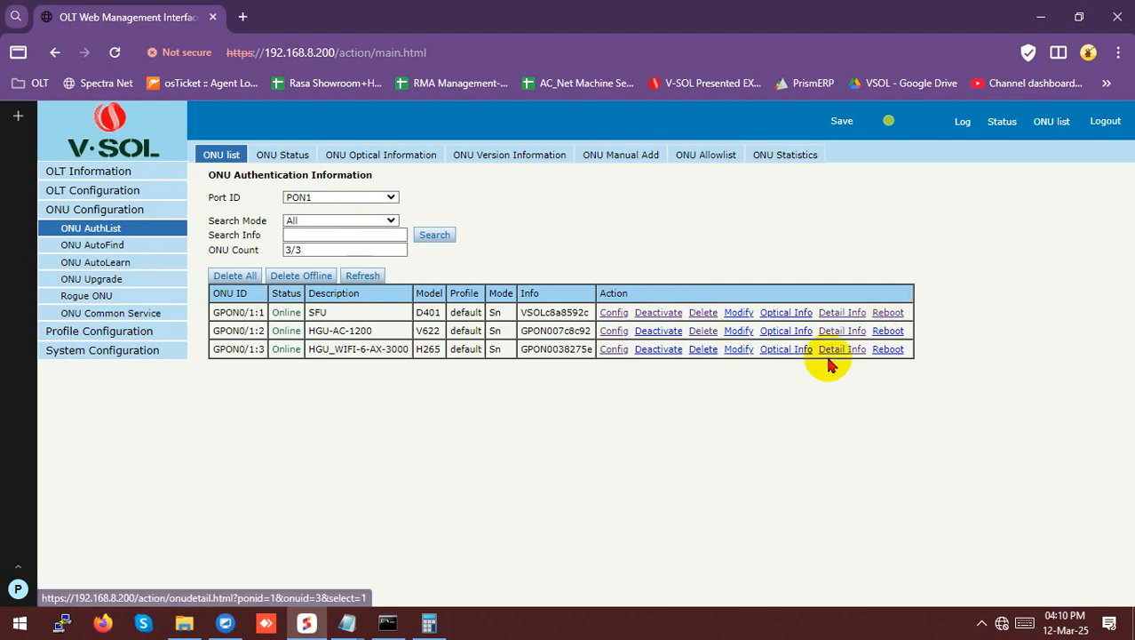
pyautogui.click(786, 313)
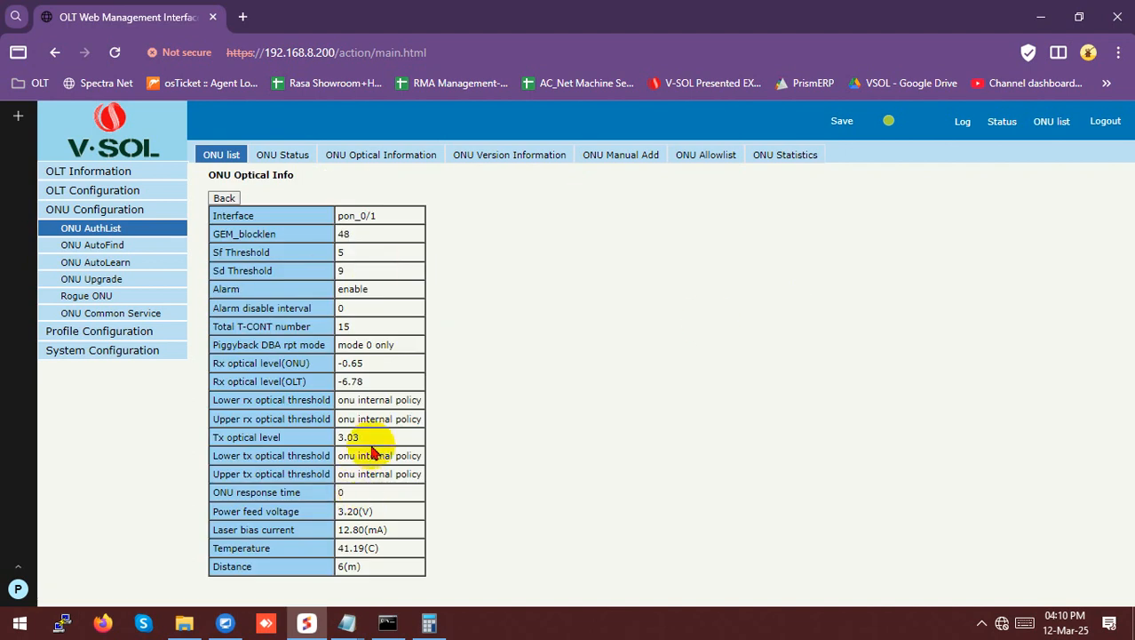
pyautogui.moveTo(364, 567); pyautogui.dragTo(324, 569)
pyautogui.moveTo(389, 546); pyautogui.dragTo(325, 547)
pyautogui.moveTo(388, 531); pyautogui.dragTo(331, 512)
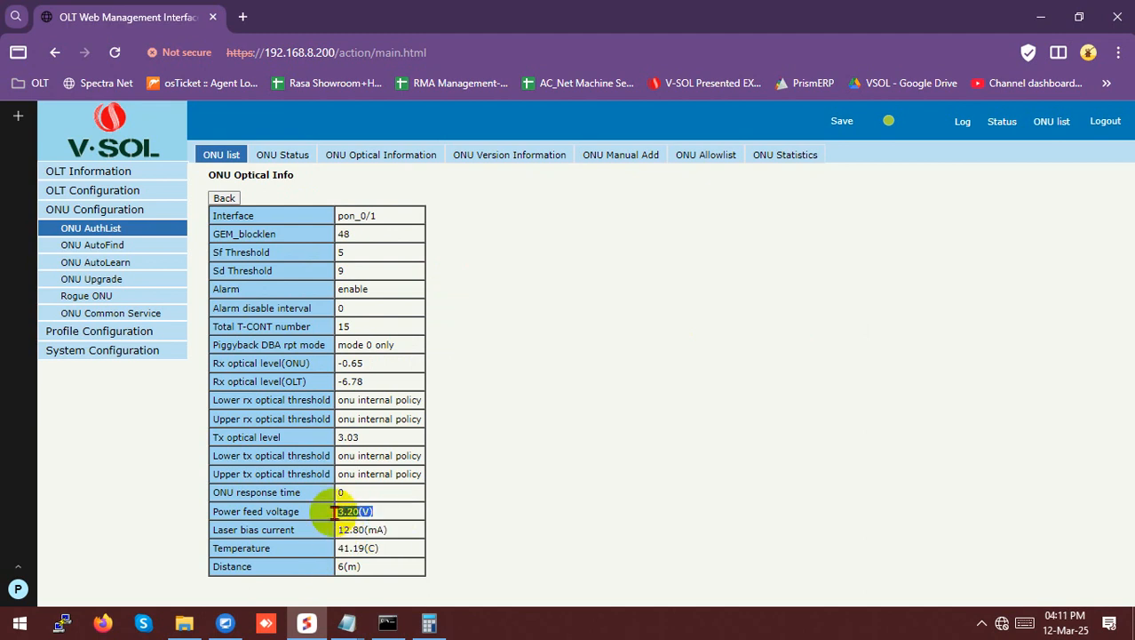
# Step: Note the OLT-side received level -6.78, then go back to the ONU list
pyautogui.click(371, 452)
pyautogui.moveTo(380, 382); pyautogui.dragTo(312, 384)
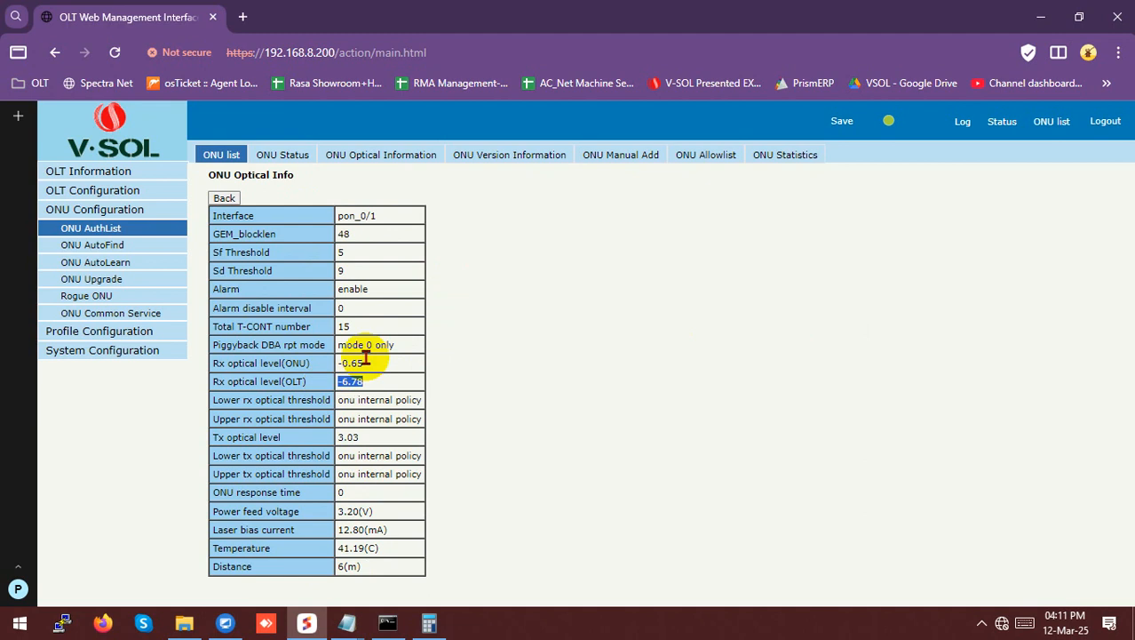
pyautogui.click(312, 231)
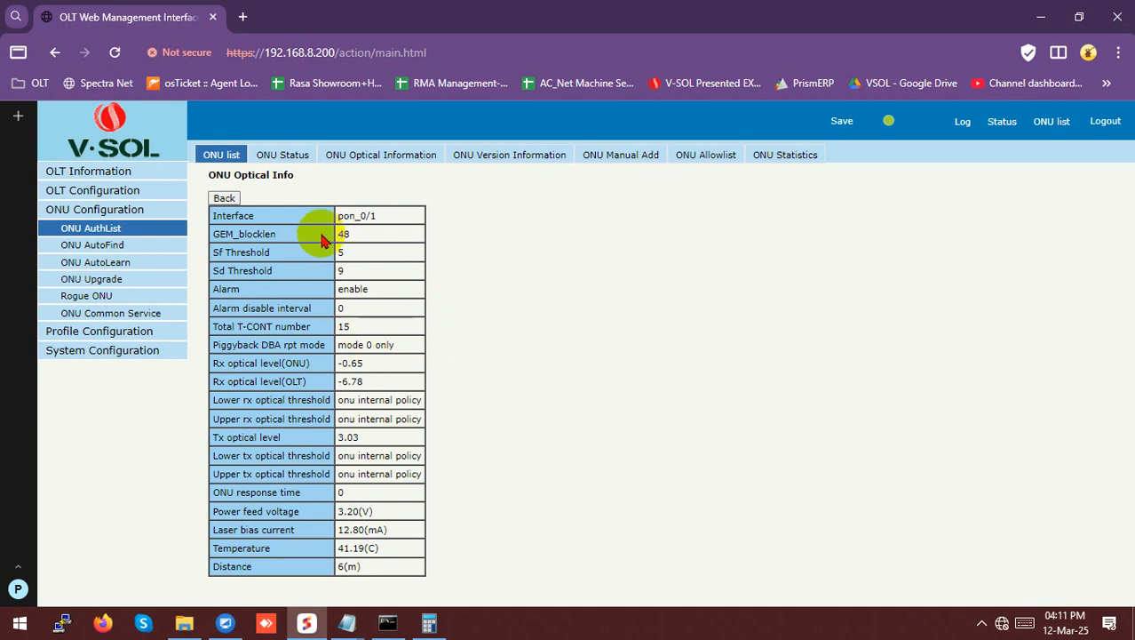
pyautogui.click(227, 195)
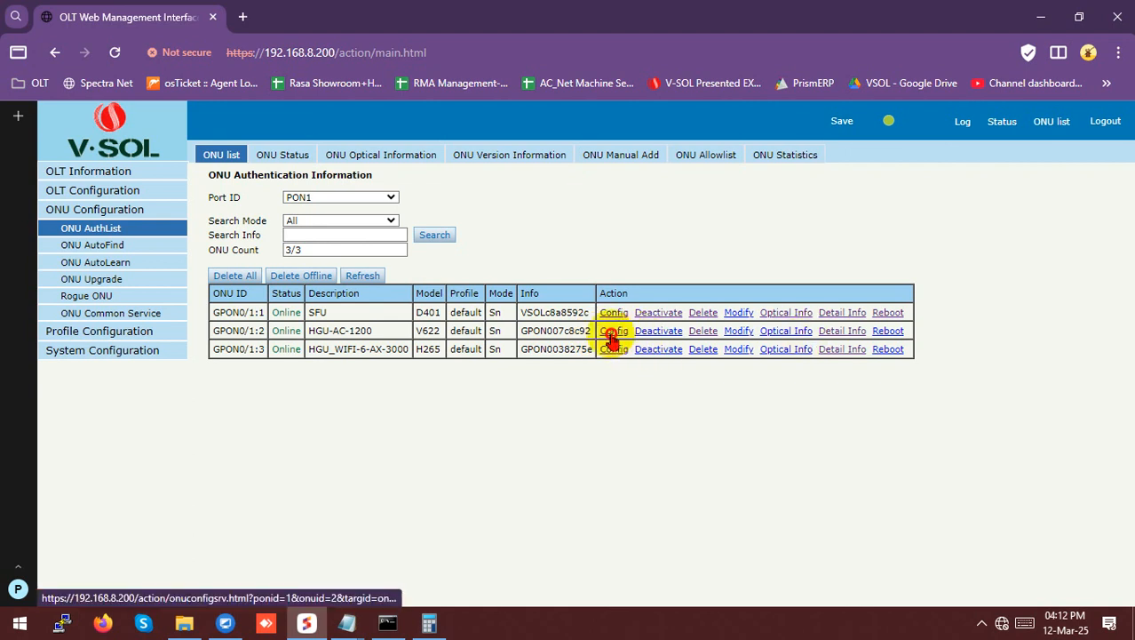
pyautogui.click(613, 334)
pyautogui.click(221, 156)
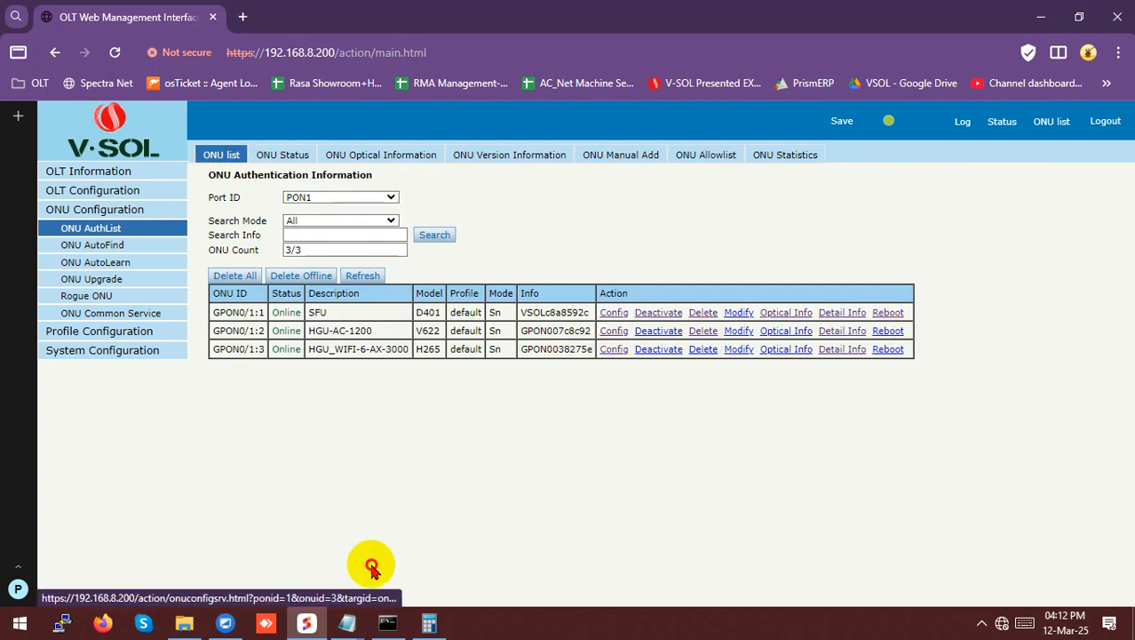
pyautogui.click(360, 619)
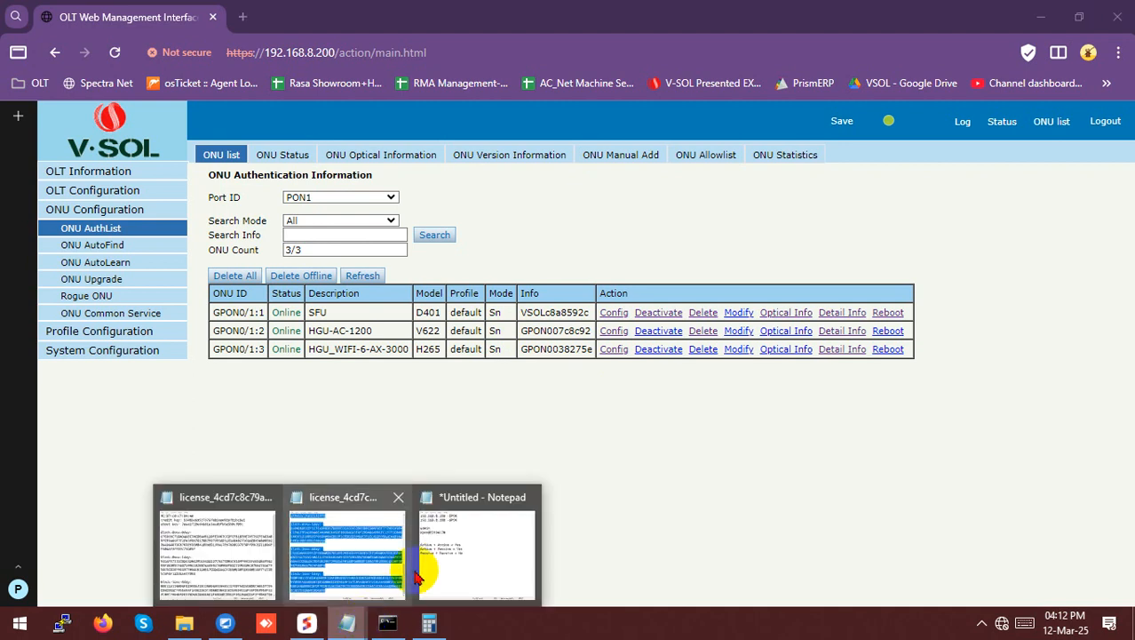
# Step: Clear all the old notes from the untitled Notepad document
pyautogui.click(443, 560)
pyautogui.moveTo(727, 287); pyautogui.dragTo(355, 104)
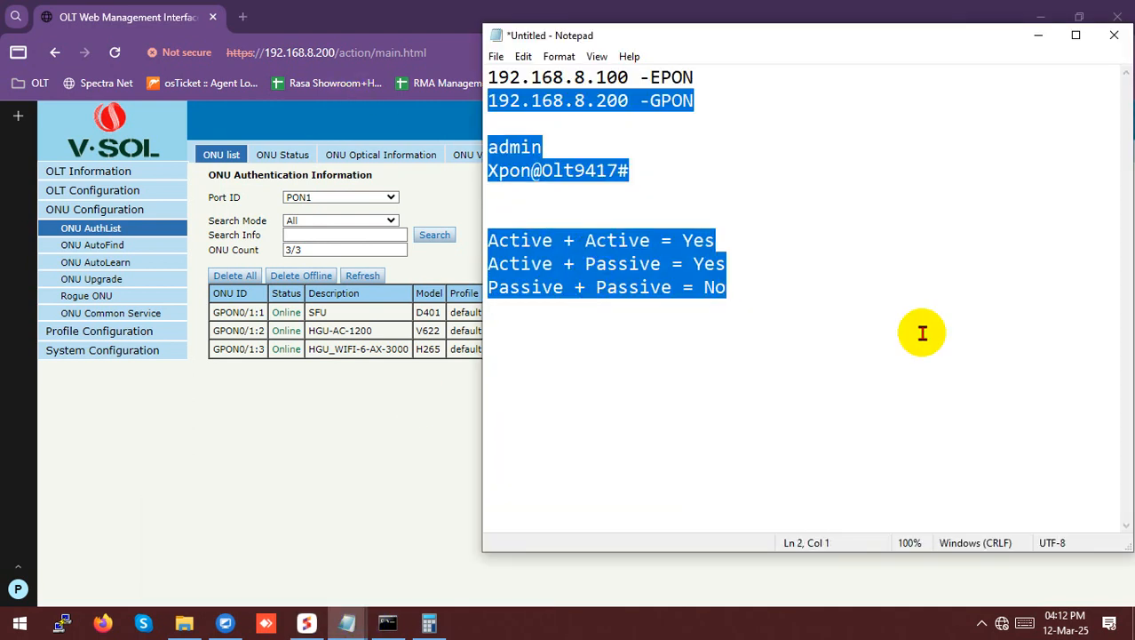
pyautogui.press('BackSpace')
pyautogui.press('BackSpace')
pyautogui.press('BackSpace')
pyautogui.press('BackSpace')
pyautogui.press('BackSpace')
pyautogui.press('BackSpace')
pyautogui.press('BackSpace')
pyautogui.press('BackSpace')
pyautogui.hotkey('ctrl', 'a')
pyautogui.press('BackSpace')
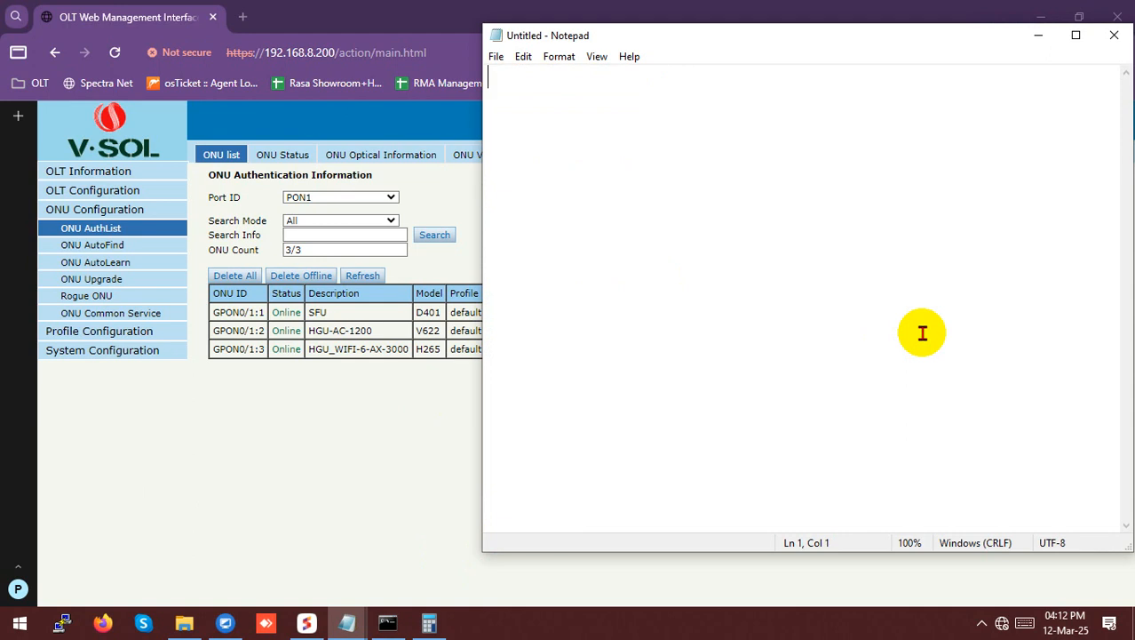
# Step: Type Tcont, GemPort and Service on separate lines
pyautogui.write('Tcont')
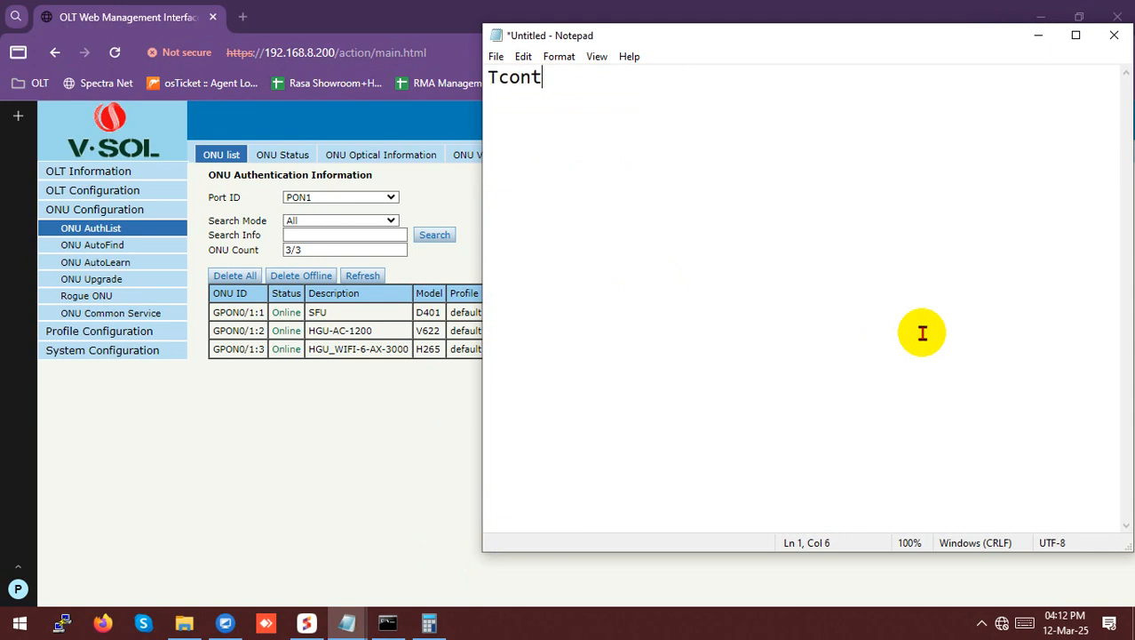
pyautogui.press('Return')
pyautogui.write('GemPort')
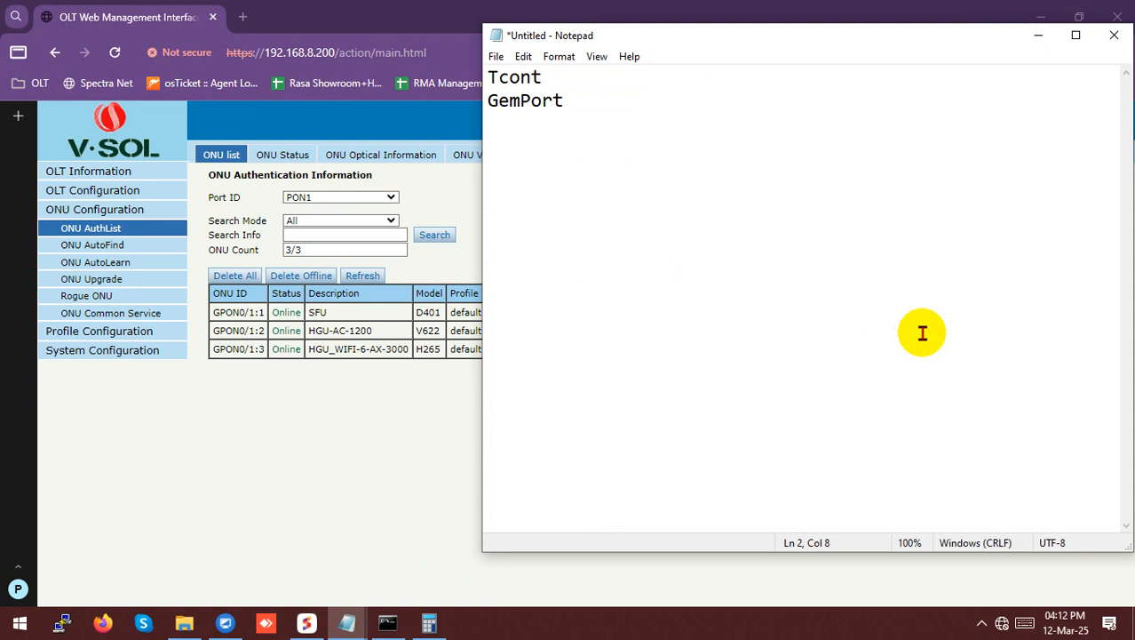
pyautogui.press('Return')
pyautogui.write('Servicw')
pyautogui.press('BackSpace')
pyautogui.write('e')
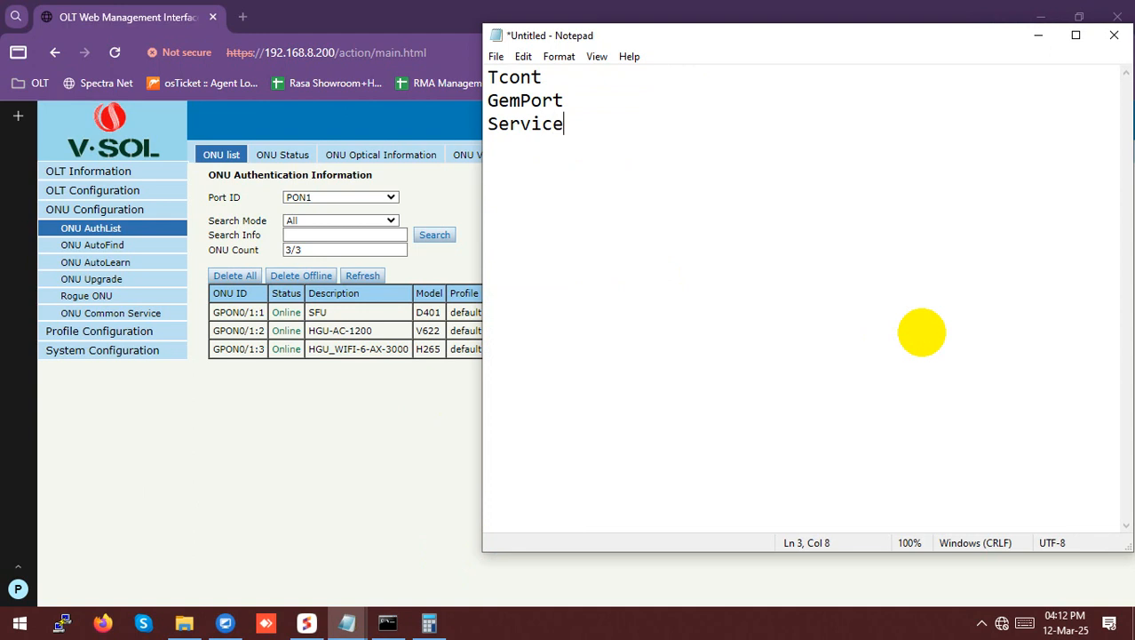
# Step: Add Service-Port and Port-Vlan lines, then highlight the term list
pyautogui.press('Return')
pyautogui.write('Service-')
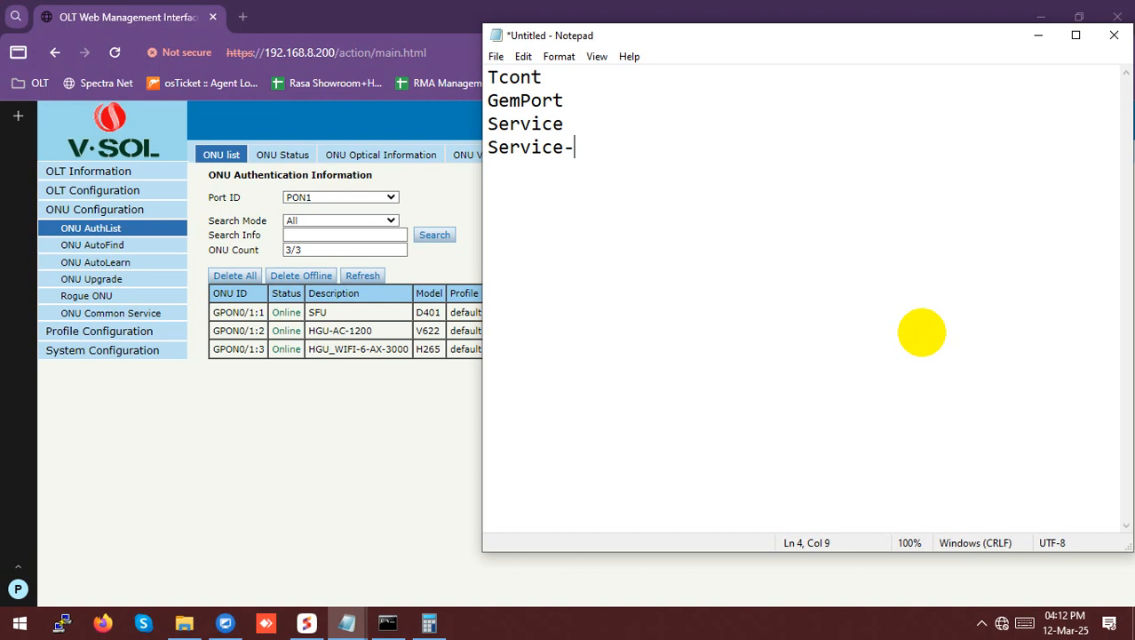
pyautogui.write('Port')
pyautogui.press('Return')
pyautogui.write('Por')
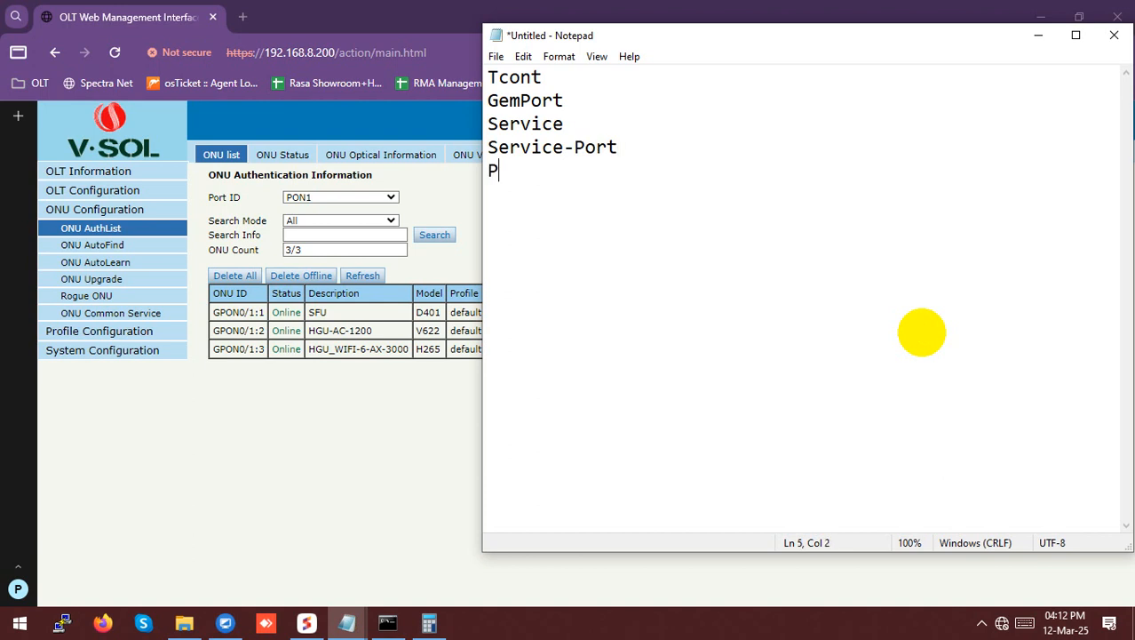
pyautogui.write('t_')
pyautogui.press('BackSpace')
pyautogui.write('-Vlan')
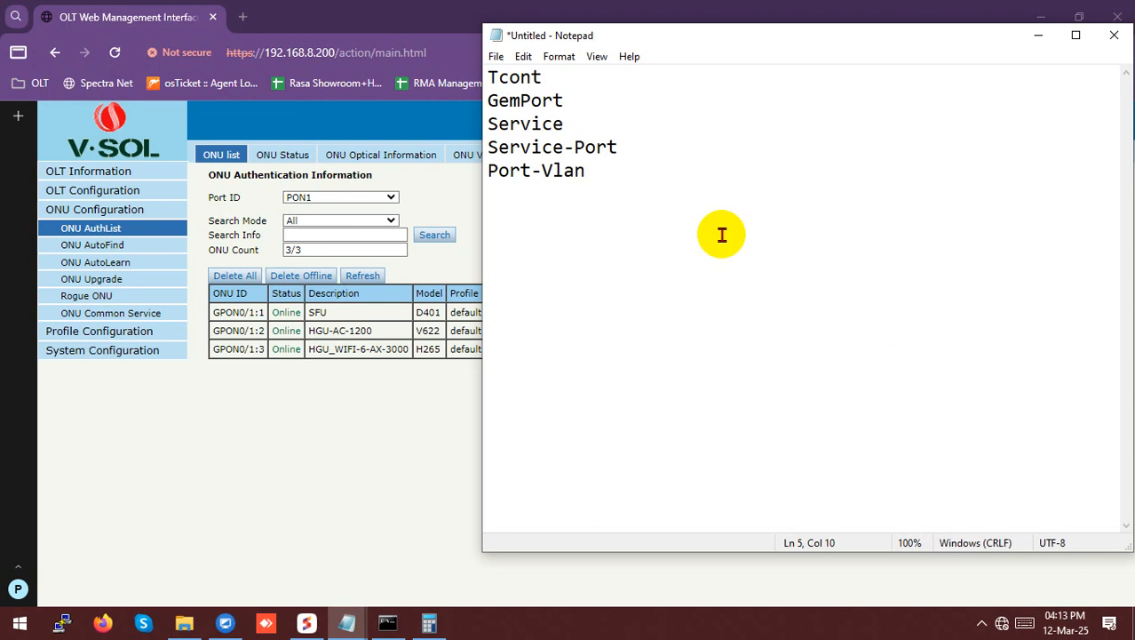
pyautogui.moveTo(624, 196); pyautogui.dragTo(494, 50)
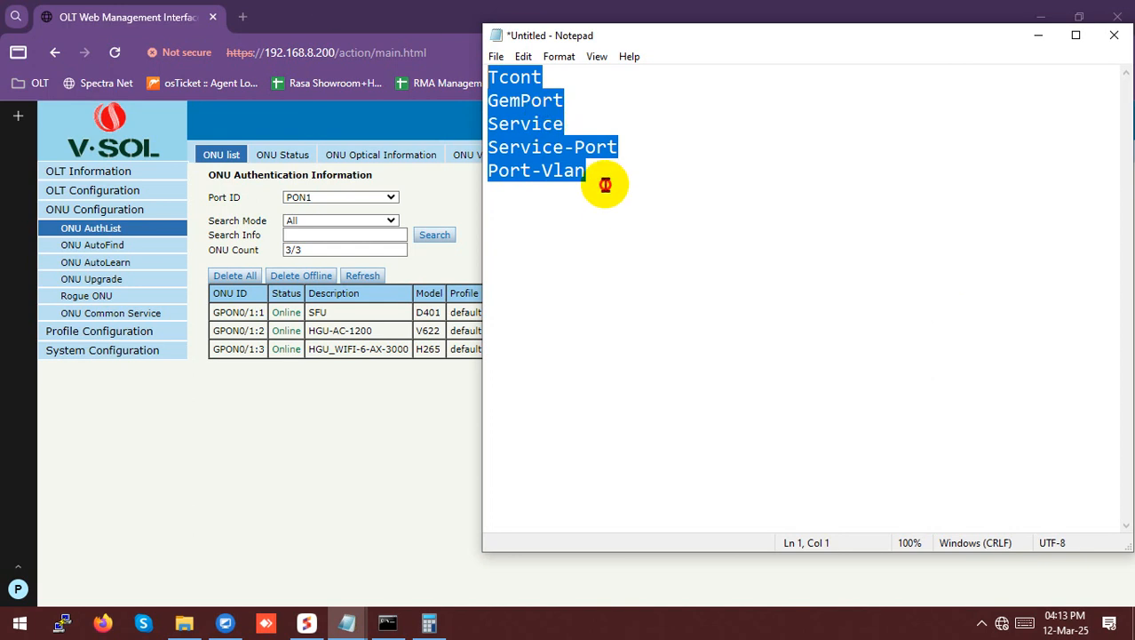
pyautogui.moveTo(603, 178); pyautogui.dragTo(493, 59)
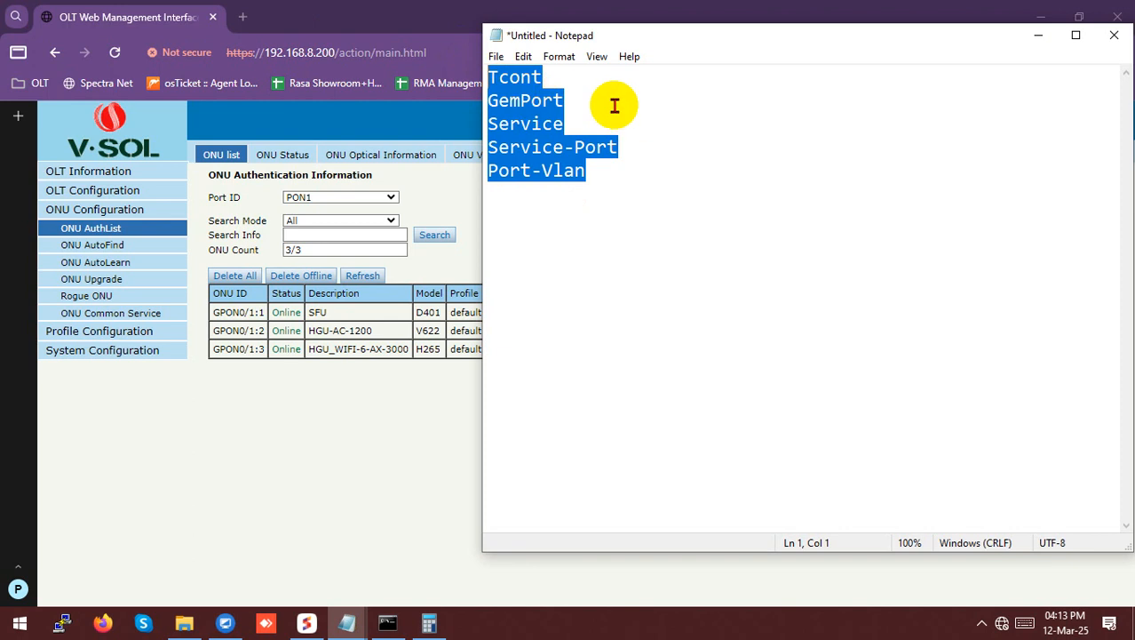
# Step: Define Tcont as 'Transiver Contrainer' and GemPort as 'GPON Encapsulation Mathod'
pyautogui.click(598, 79)
pyautogui.write('= ')
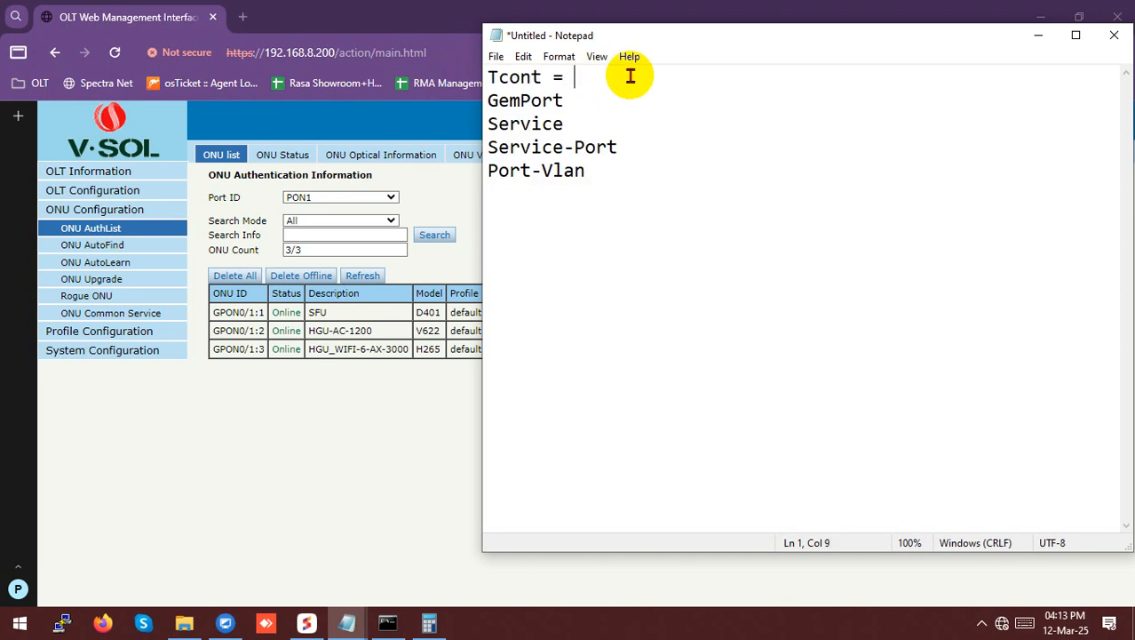
pyautogui.write('Transiver Con')
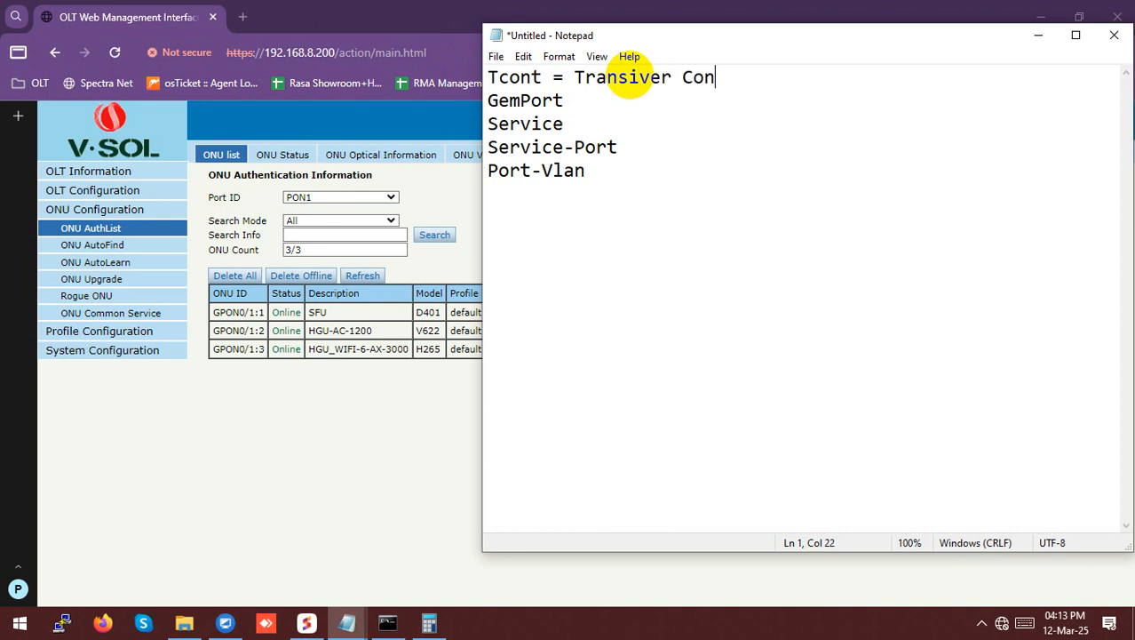
pyautogui.write('trainer =')
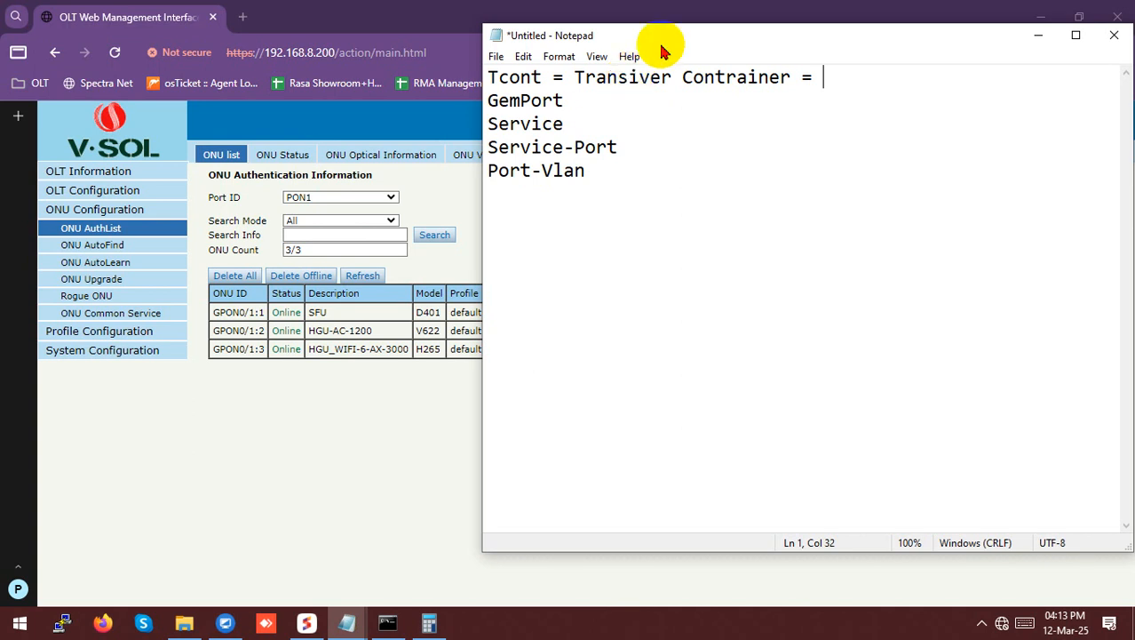
pyautogui.moveTo(791, 78); pyautogui.dragTo(516, 48)
pyautogui.doubleClick(588, 112)
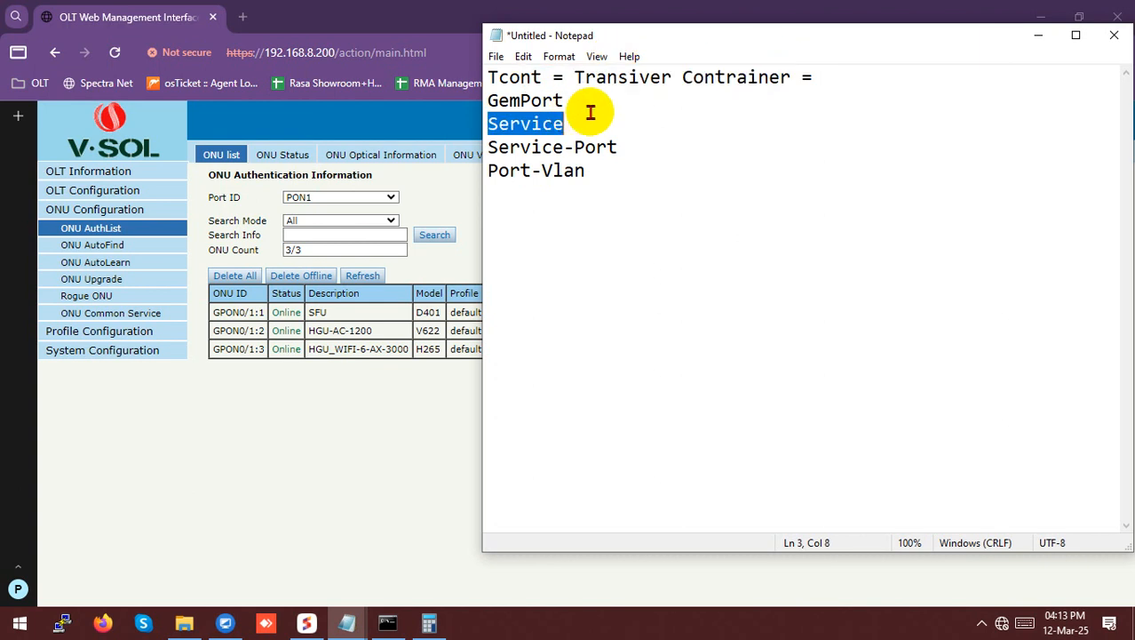
pyautogui.click(588, 101)
pyautogui.write('= ')
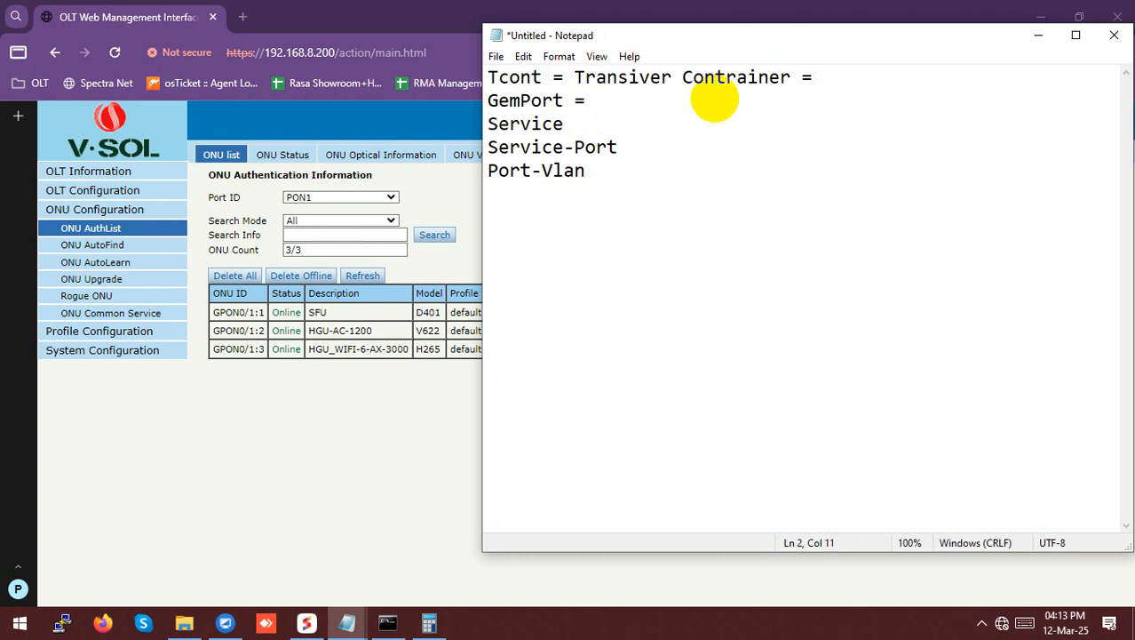
pyautogui.write('Ge')
pyautogui.write('PON Encapsulatio')
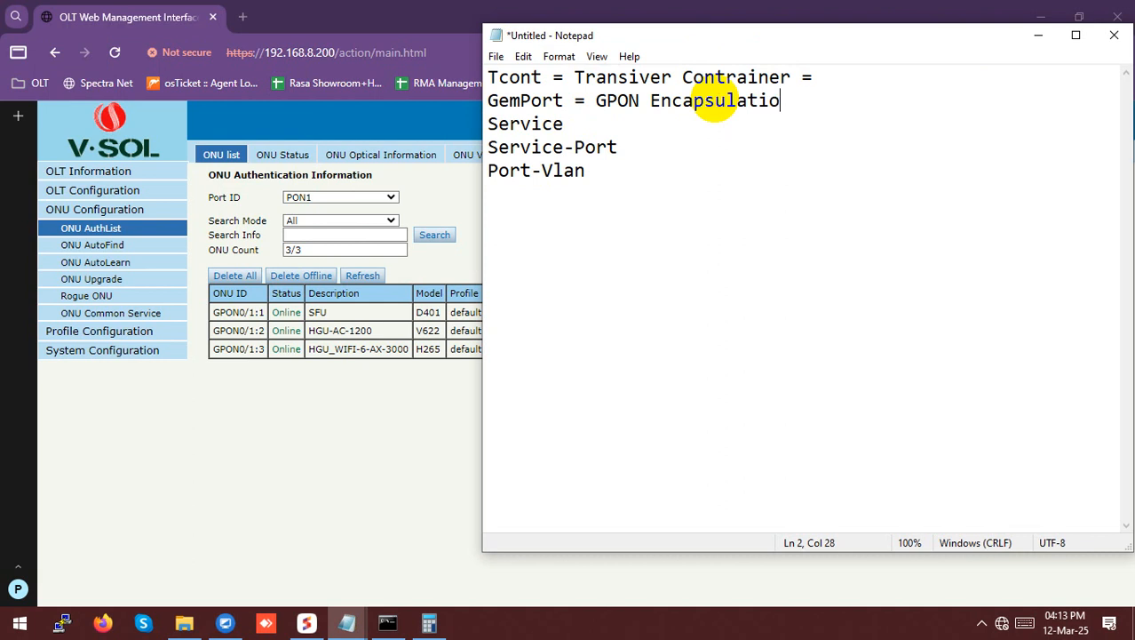
pyautogui.write('n Mathod =')
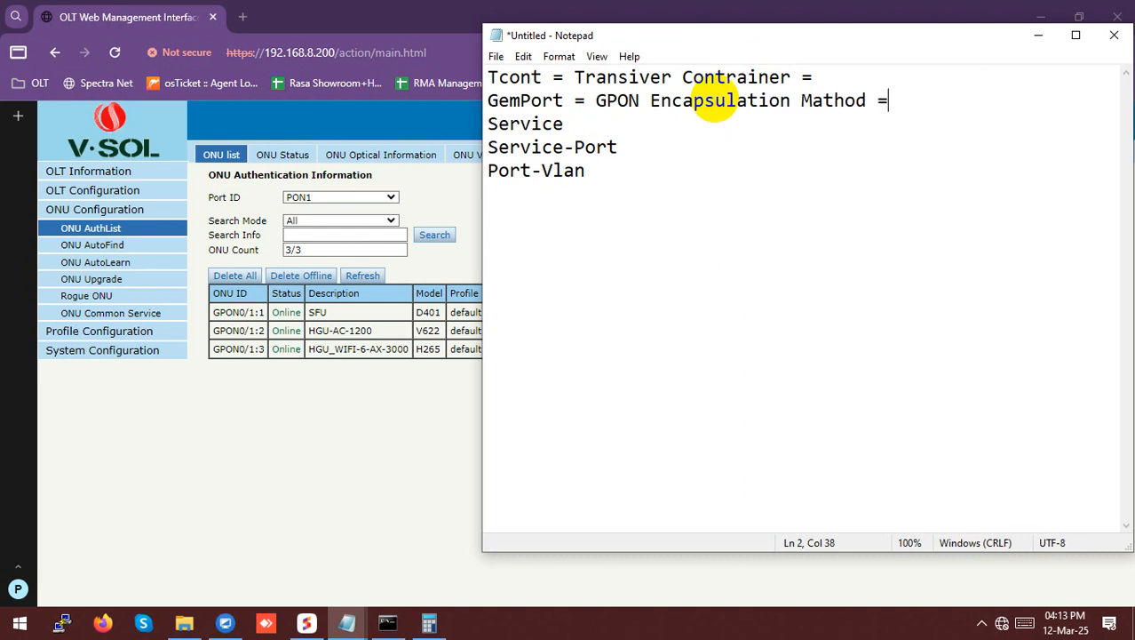
# Step: Define Service as 'Vlan gula allow kora' and Service-Port as 'Mapping kora use-end porjonto'; append 'dba(dunamic bandwidth allowcation' to Tcont
pyautogui.click(609, 123)
pyautogui.write('=')
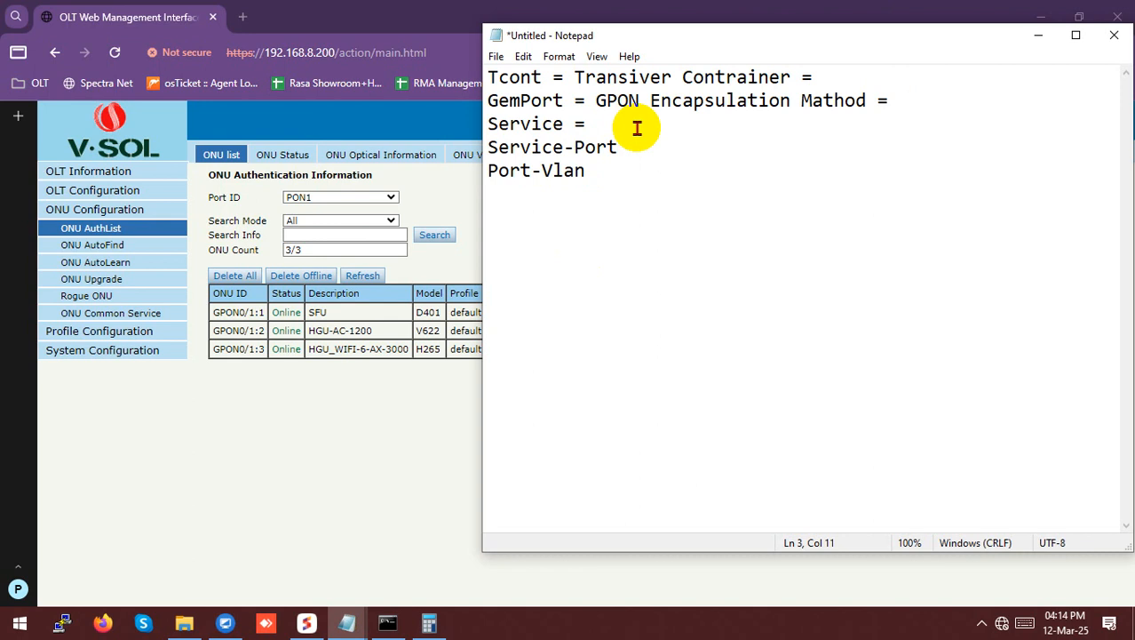
pyautogui.write(' V')
pyautogui.write('lan gu;a')
pyautogui.press('BackSpace')
pyautogui.press('BackSpace')
pyautogui.write('la allow ')
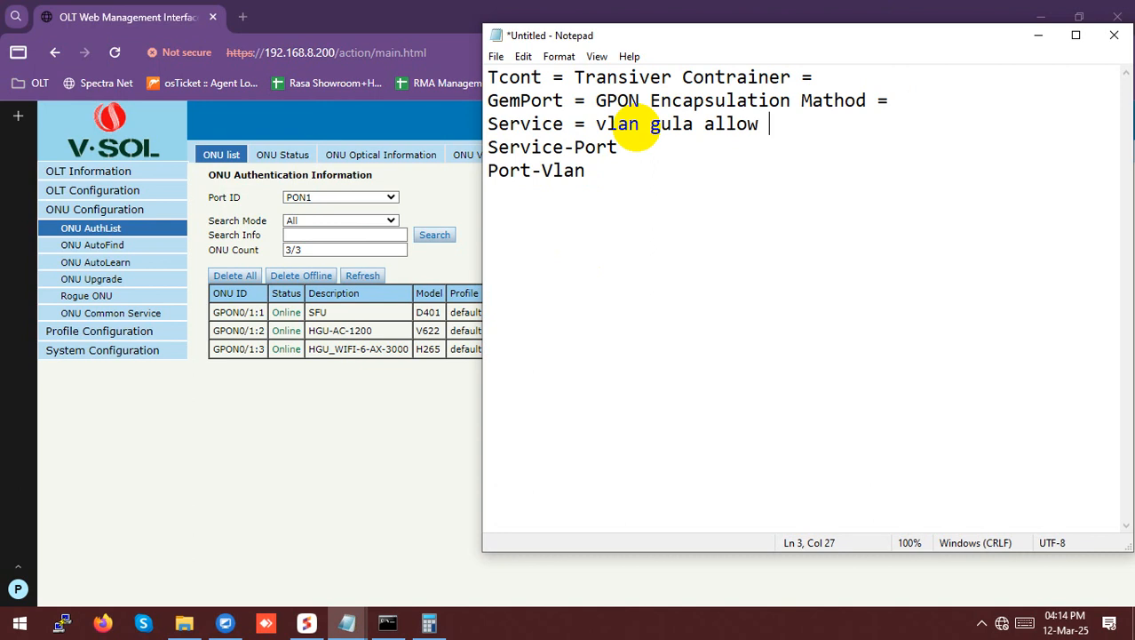
pyautogui.write('kora')
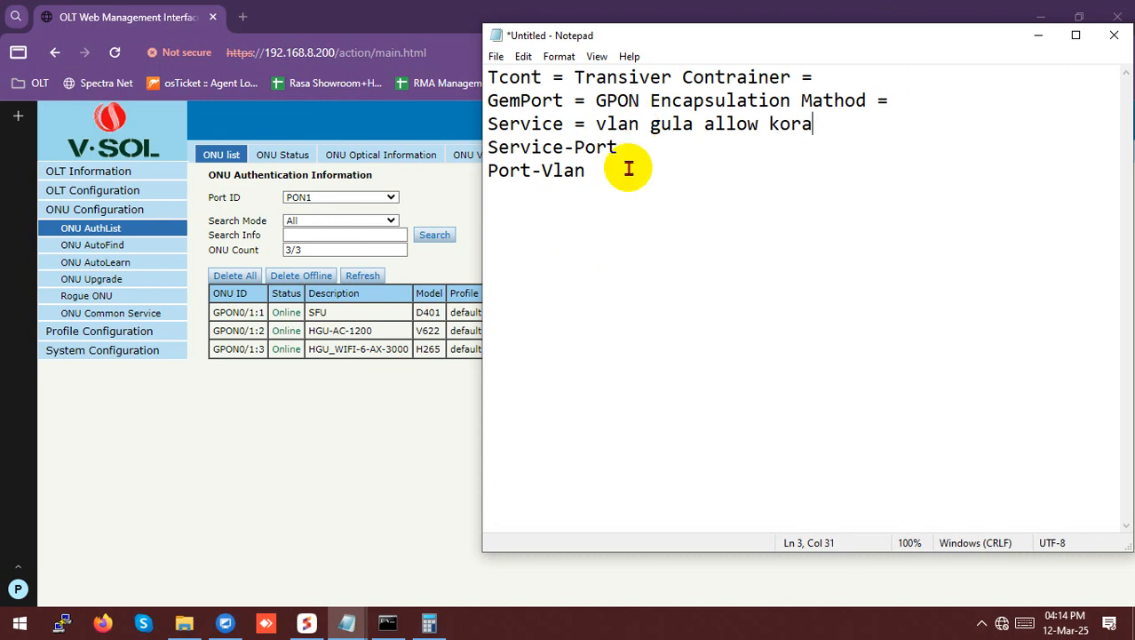
pyautogui.click(654, 147)
pyautogui.write('= ')
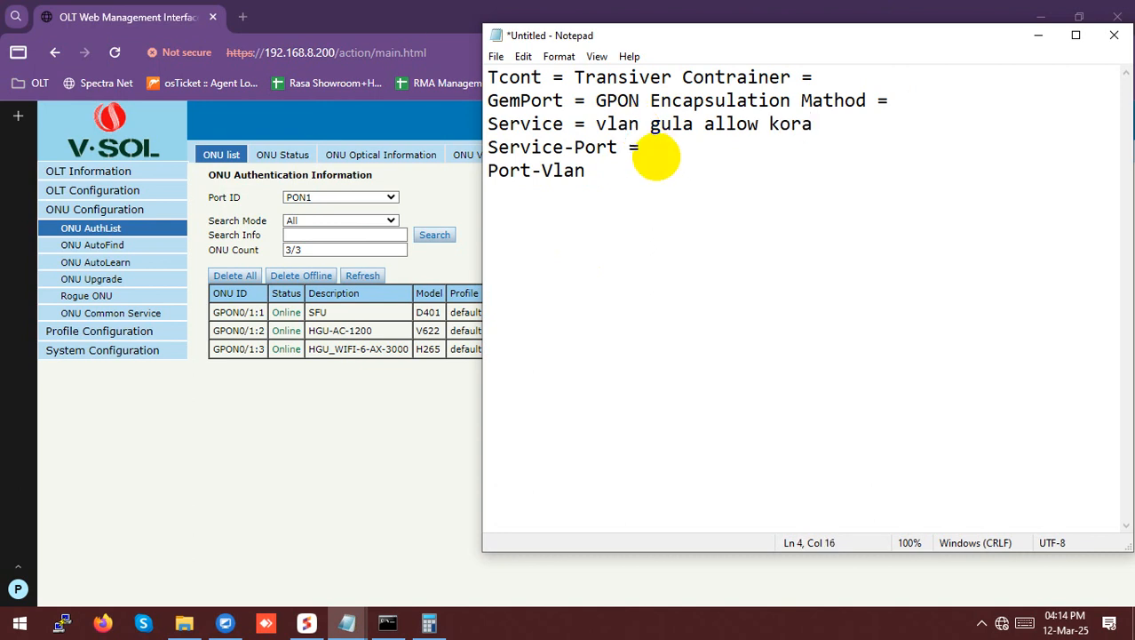
pyautogui.write('Mapping kor')
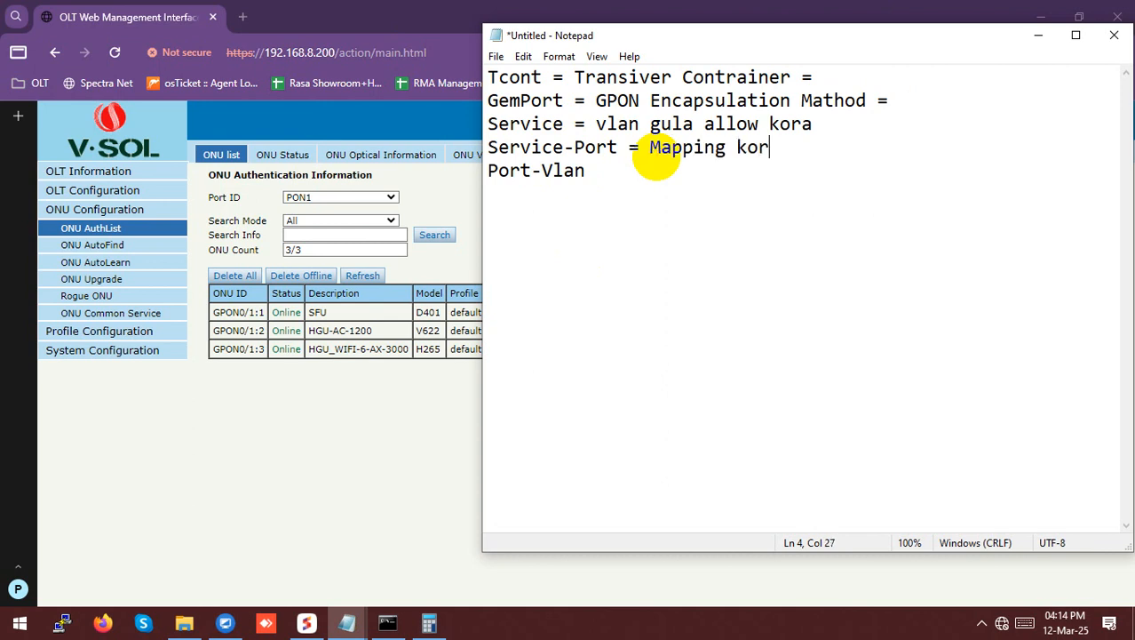
pyautogui.write('a use-end')
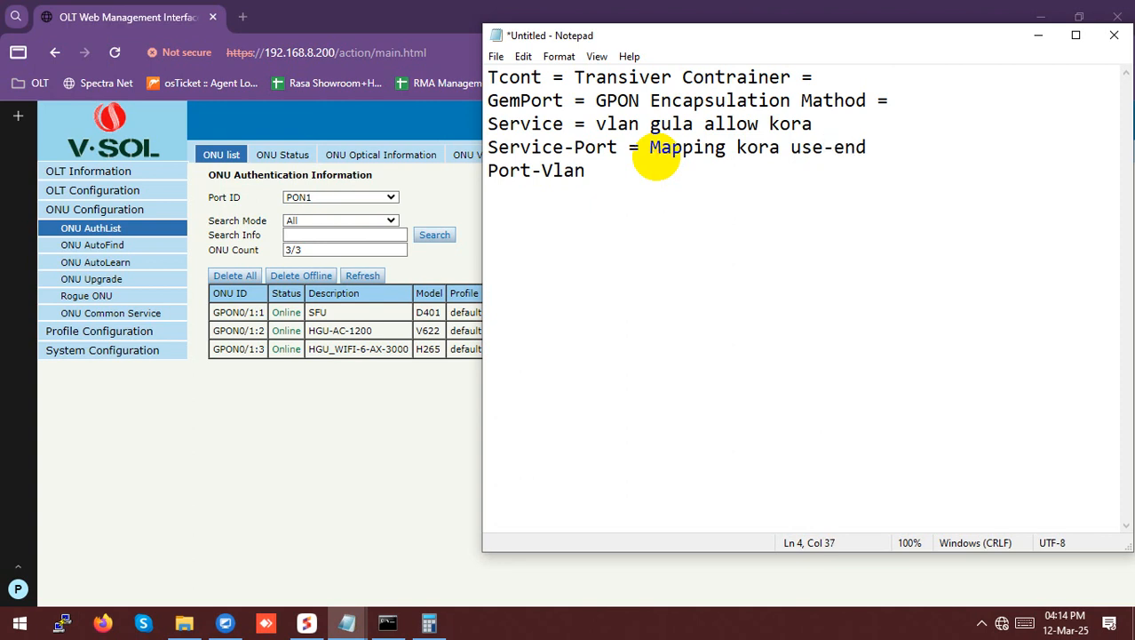
pyautogui.write(' porjont')
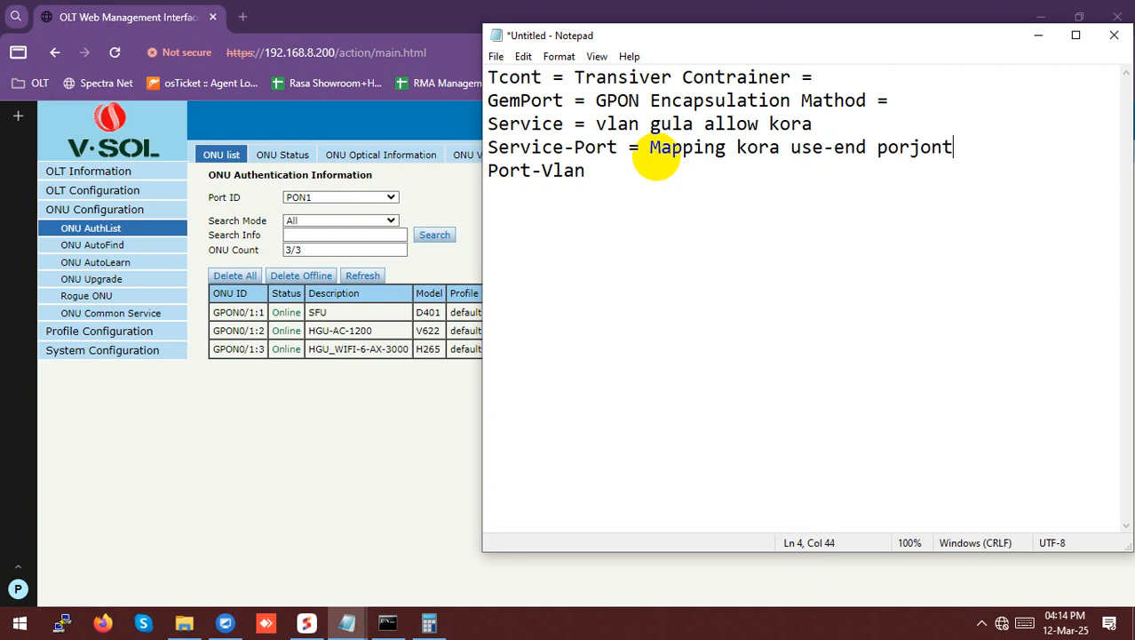
pyautogui.write('p')
pyautogui.press('BackSpace')
pyautogui.write('o')
pyautogui.click(827, 82)
# Step: Complete the Tcont note with 'dba(dunamic bandwidth allowcation) profile carry kora = team leade'
pyautogui.write('dba(dunamic bandwidth allowcatio')
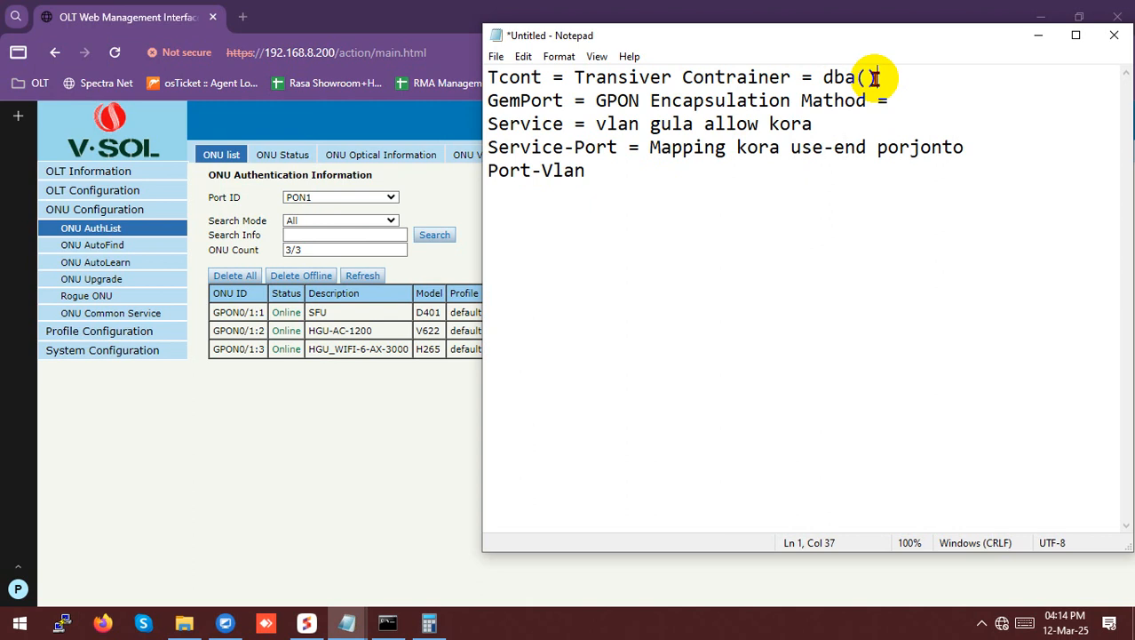
# Step: Complete the Tcont note with 'dba(dunamic bandwidth allowcation) profile carry kora = team leade'
pyautogui.write('a(dunam')
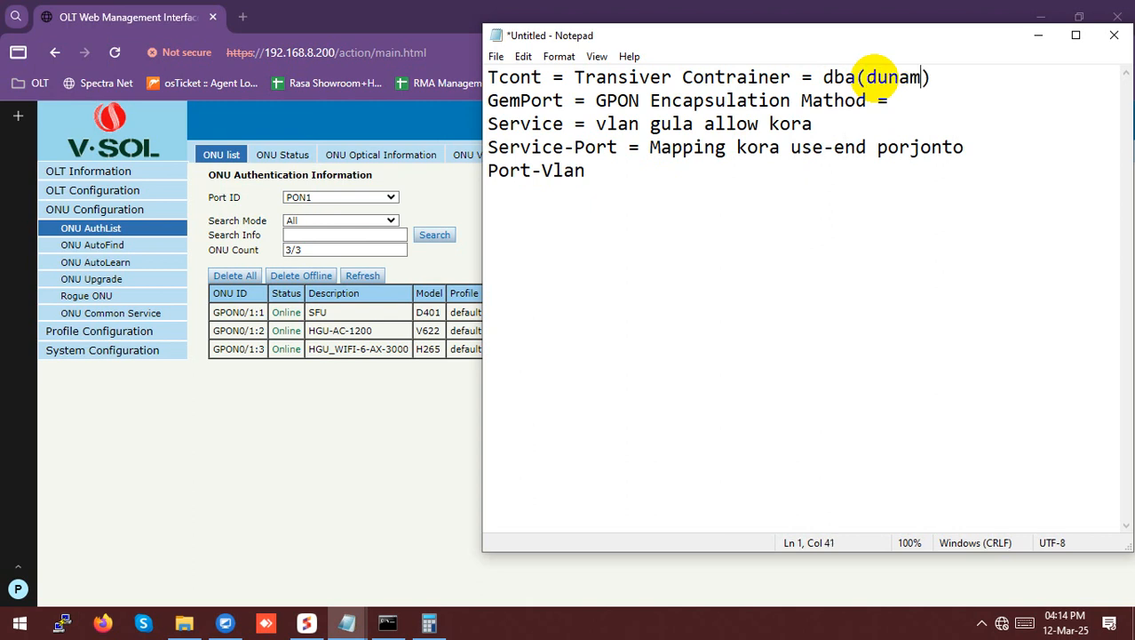
pyautogui.write('ic bandw')
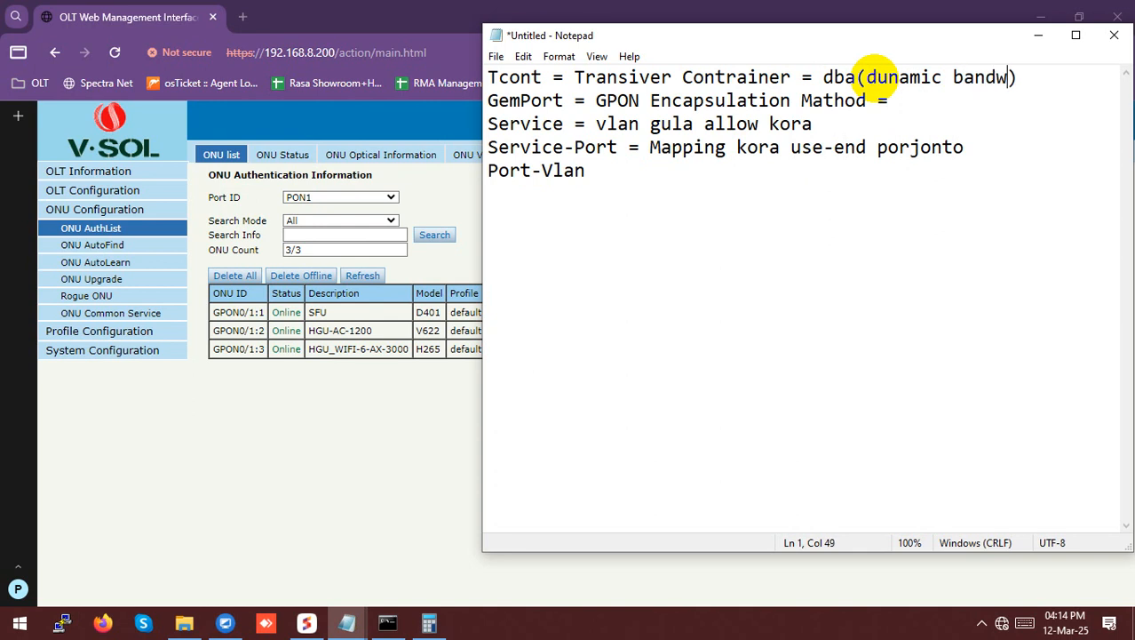
pyautogui.write('idth allo')
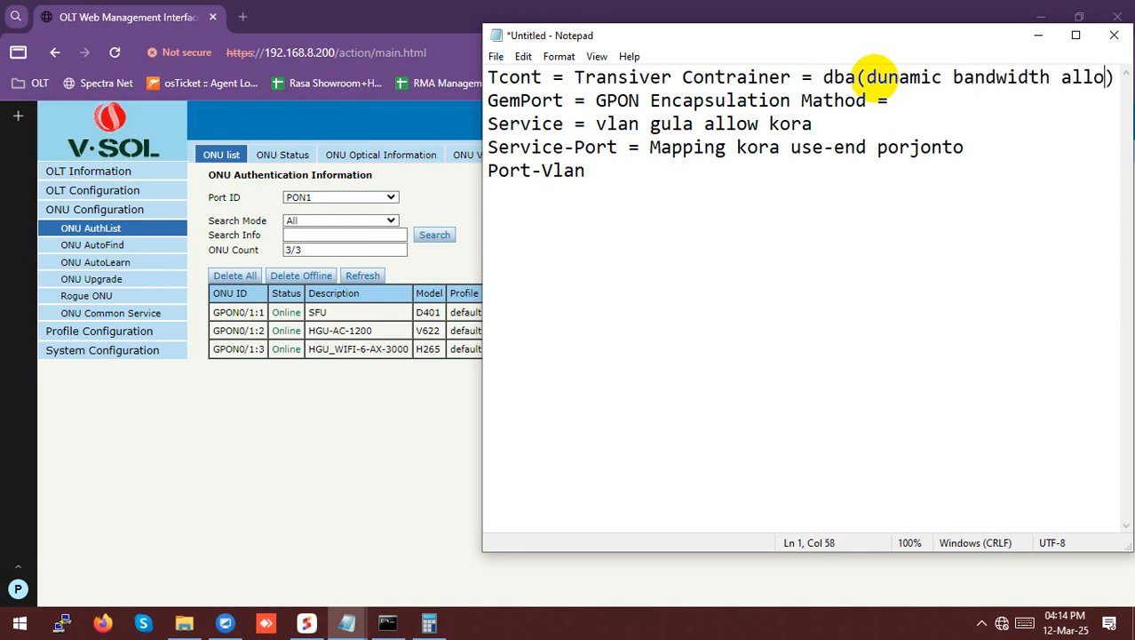
pyautogui.write('wcatio')
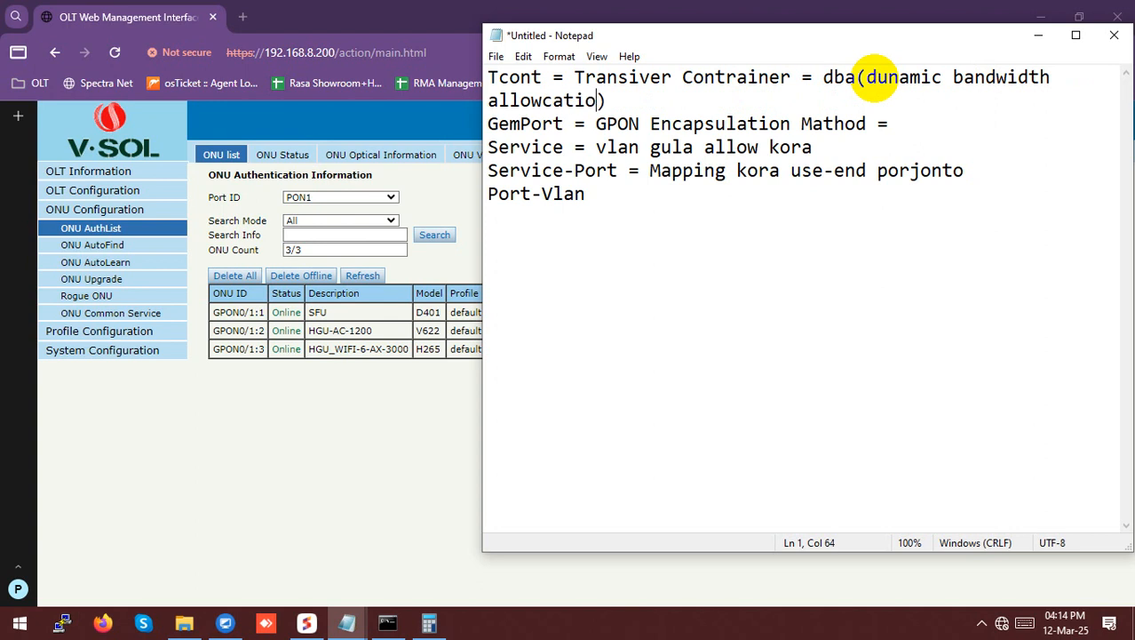
pyautogui.write('n')
pyautogui.press('Right')
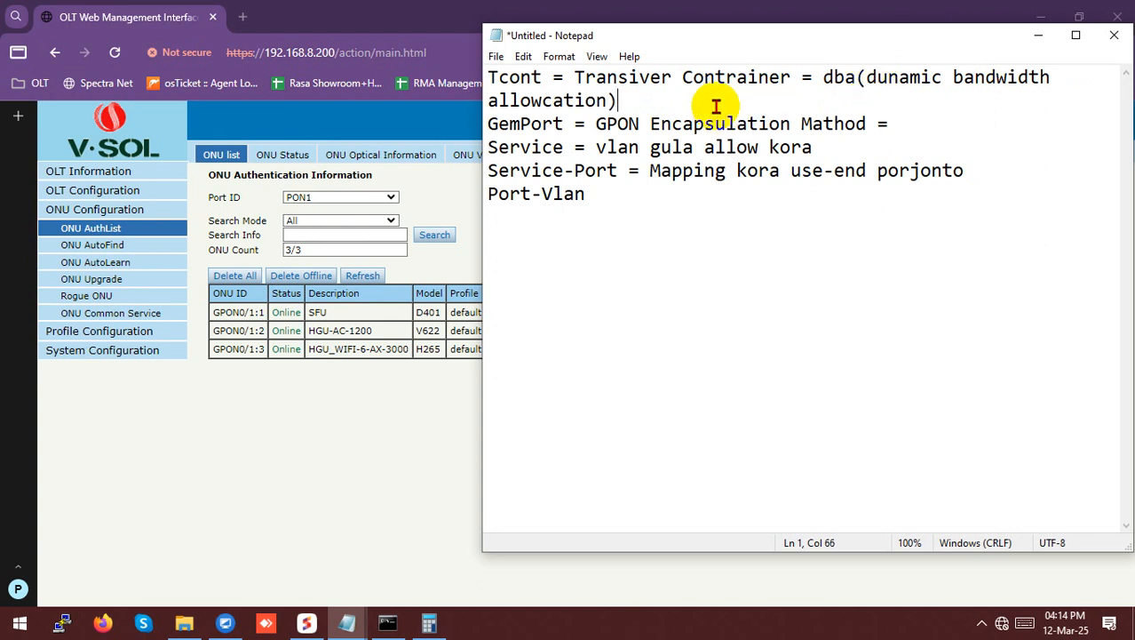
pyautogui.write('profile carry ')
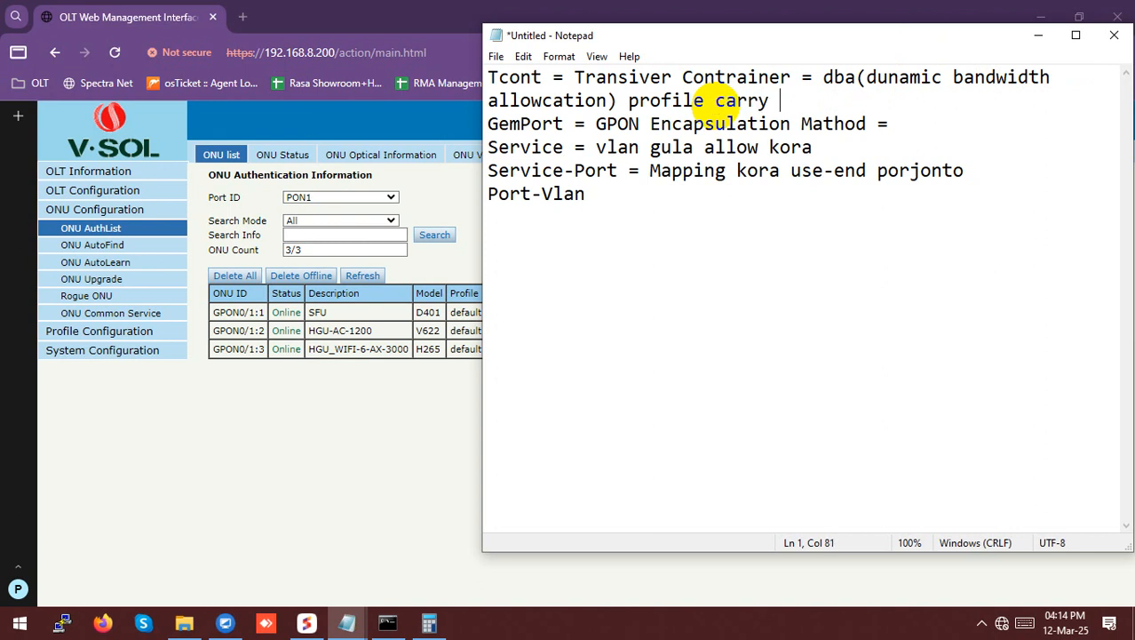
pyautogui.write('kora = team')
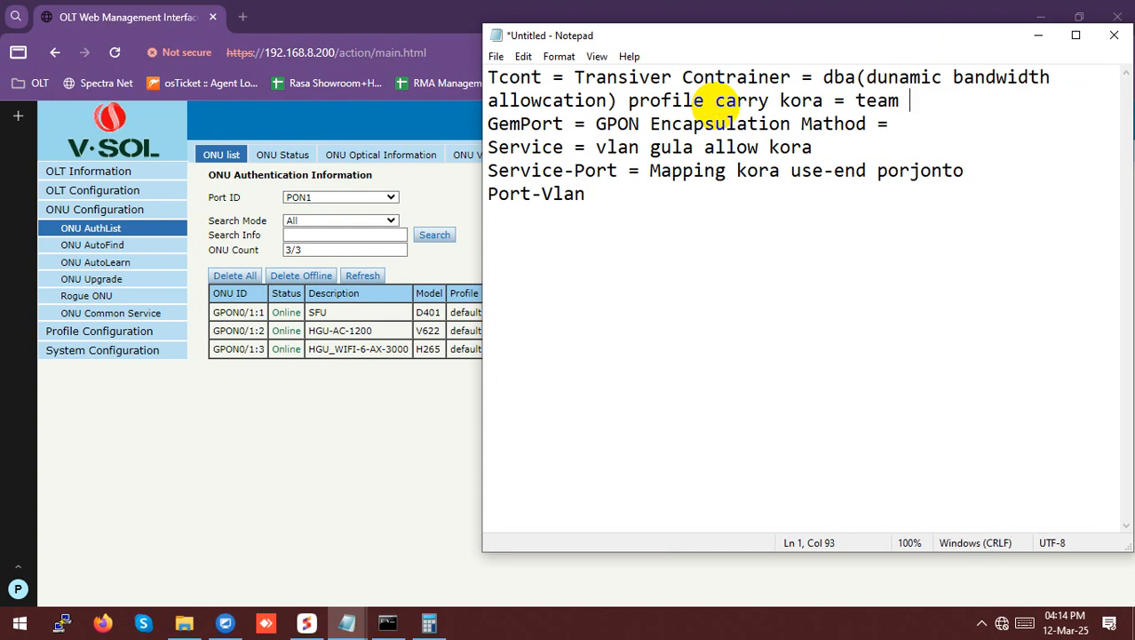
pyautogui.write(' leader')
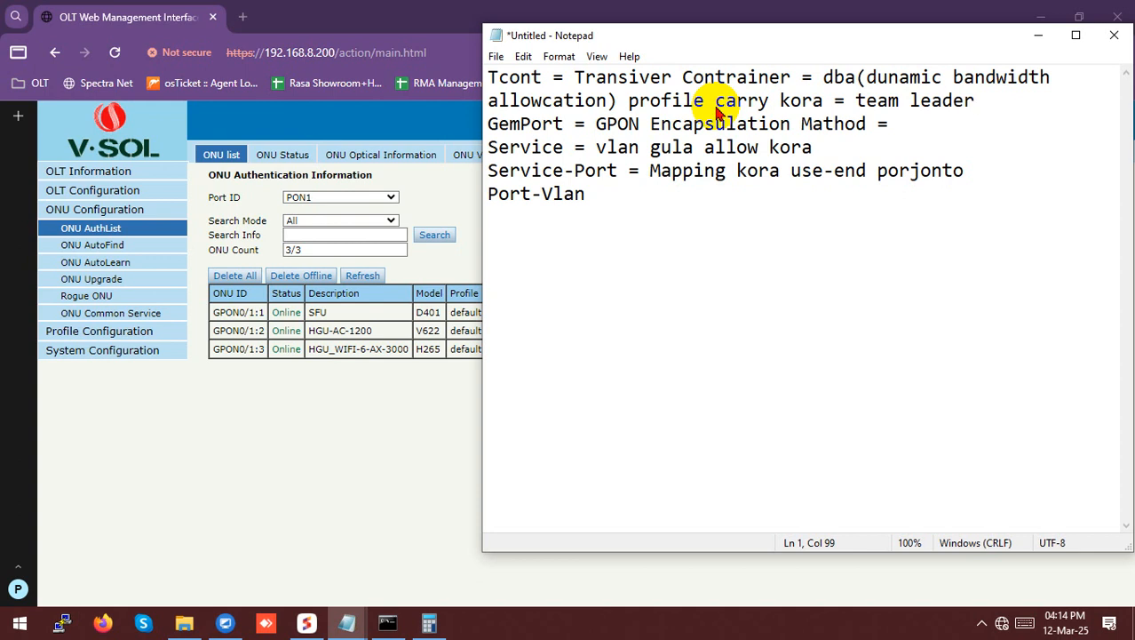
# Step: Extend the GemPort note with 'up=downstream er traffic profile carry kora + seenapoti'
pyautogui.click(920, 119)
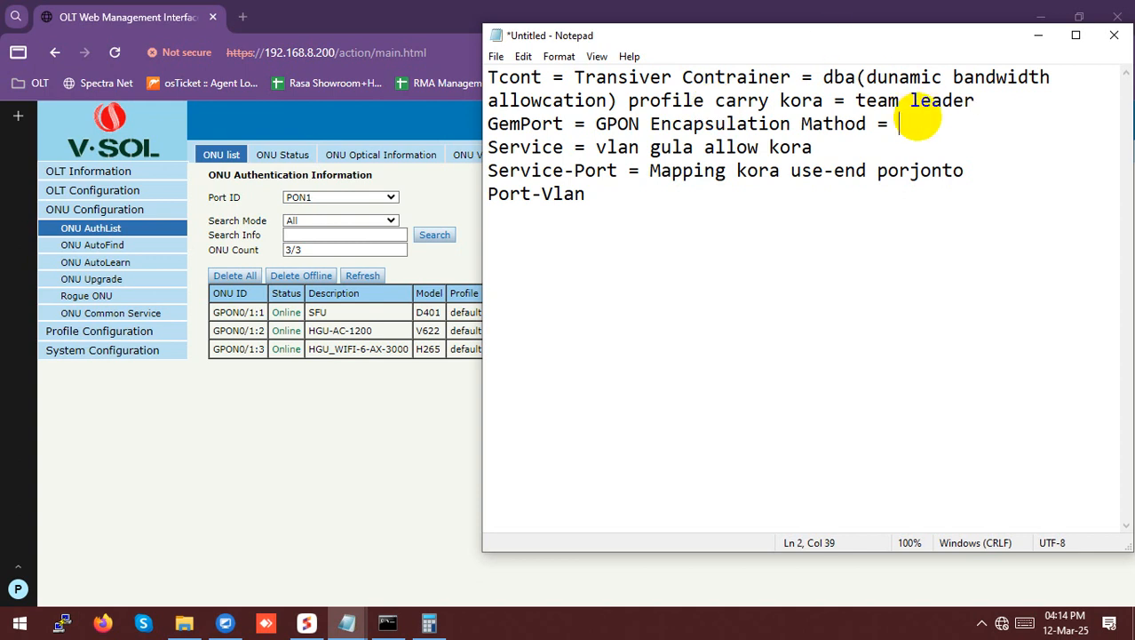
pyautogui.write('up=do')
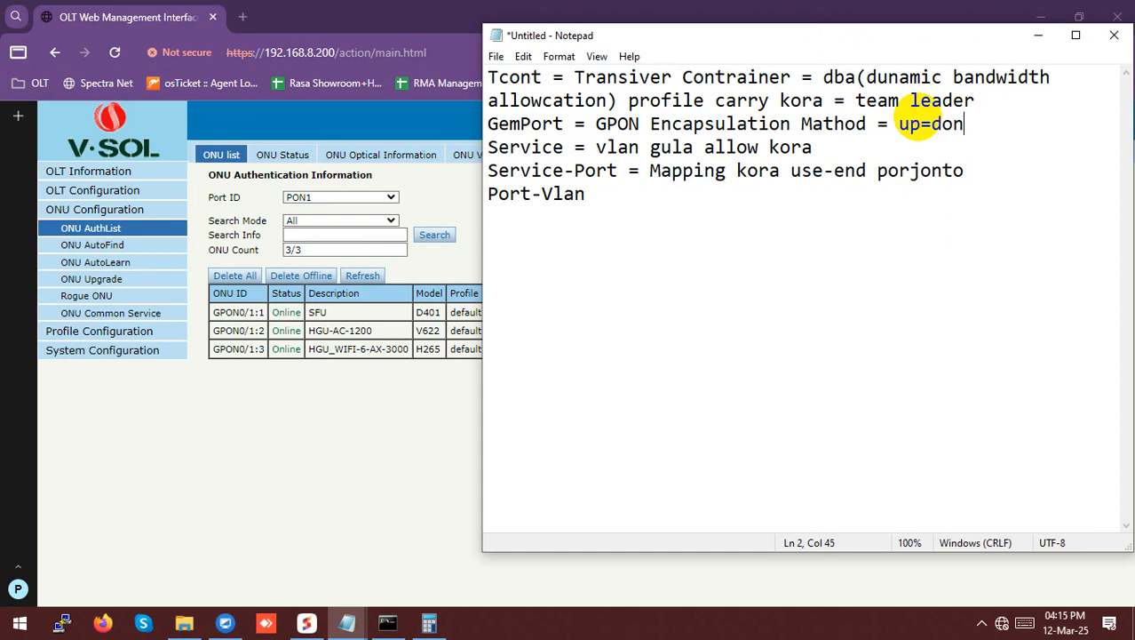
pyautogui.write('wnstream er ')
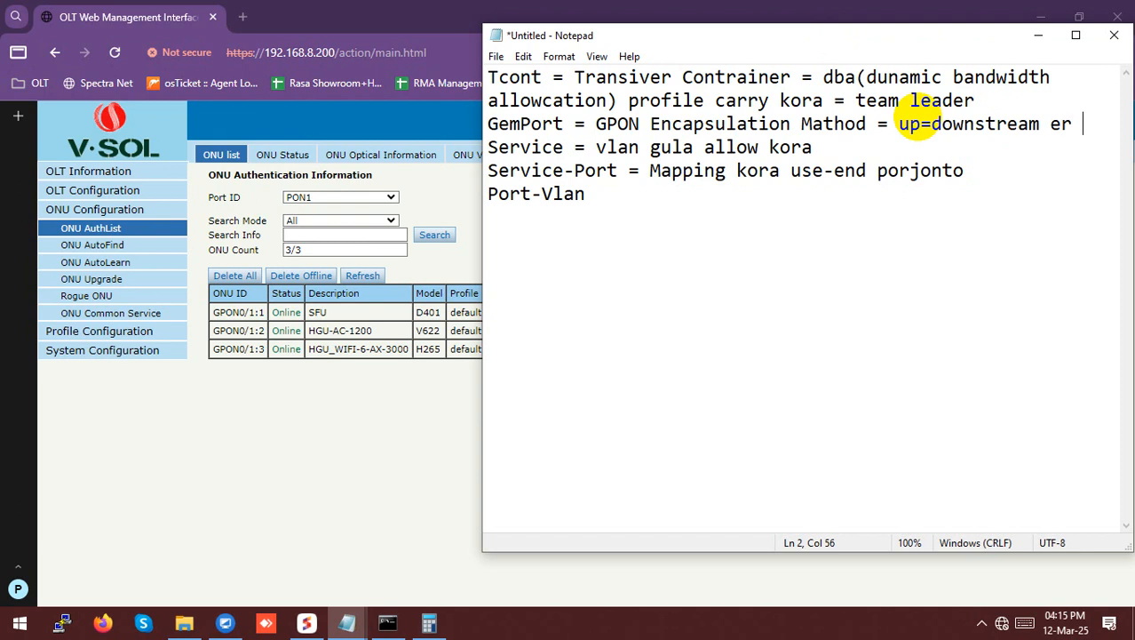
pyautogui.write('traffice')
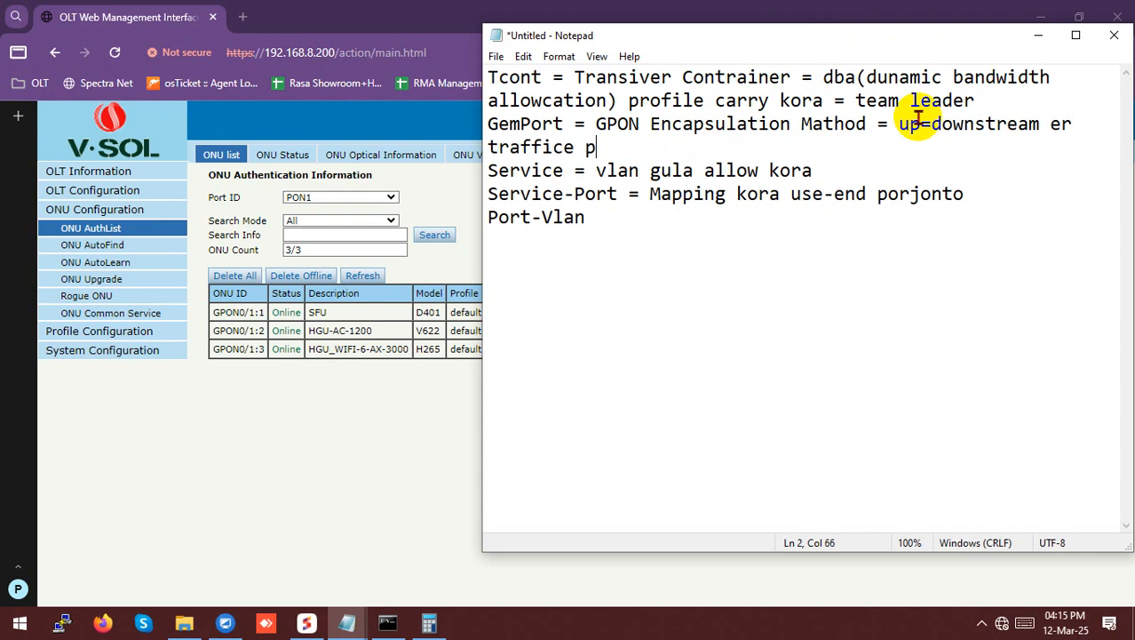
pyautogui.press('BackSpace')
pyautogui.write('profi')
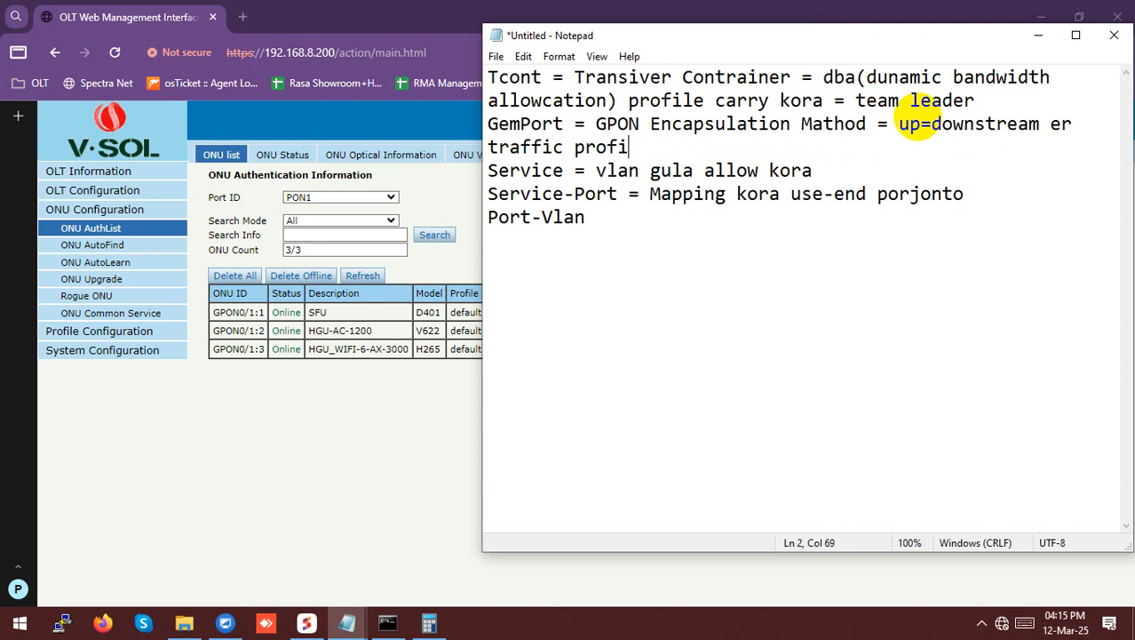
pyautogui.write('le carry')
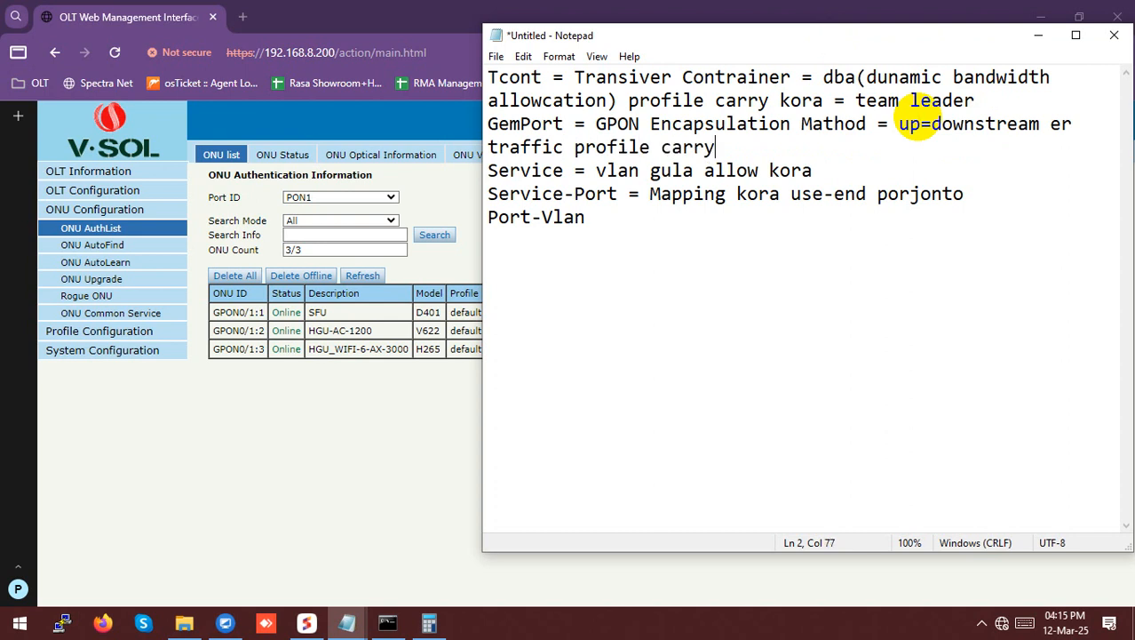
pyautogui.write(' kora +')
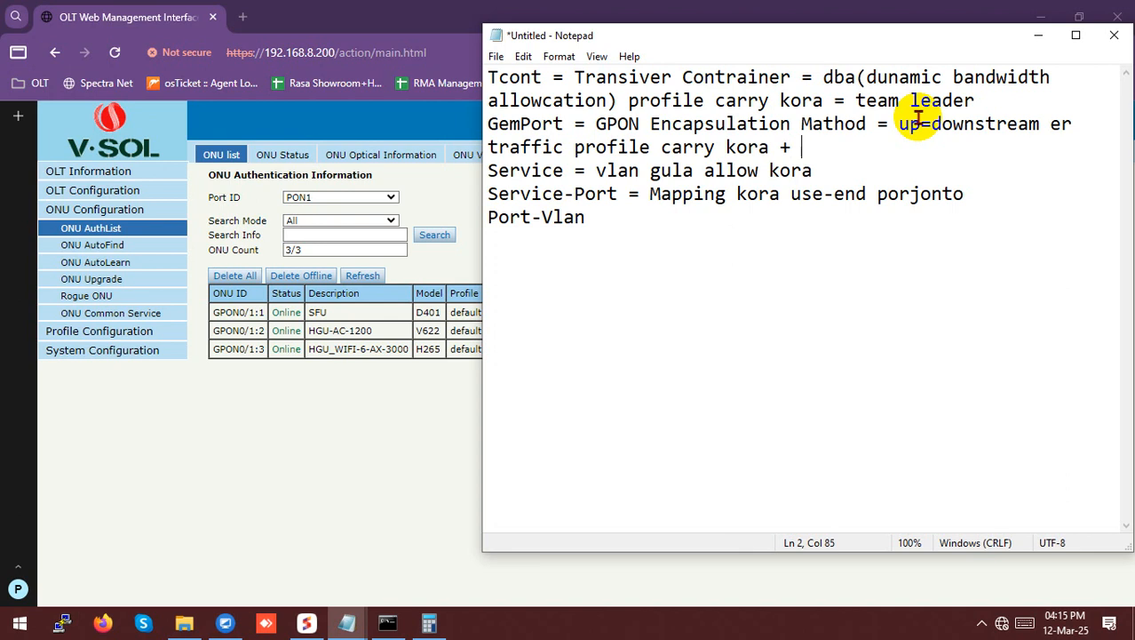
pyautogui.write(' se')
pyautogui.write('enapoti')
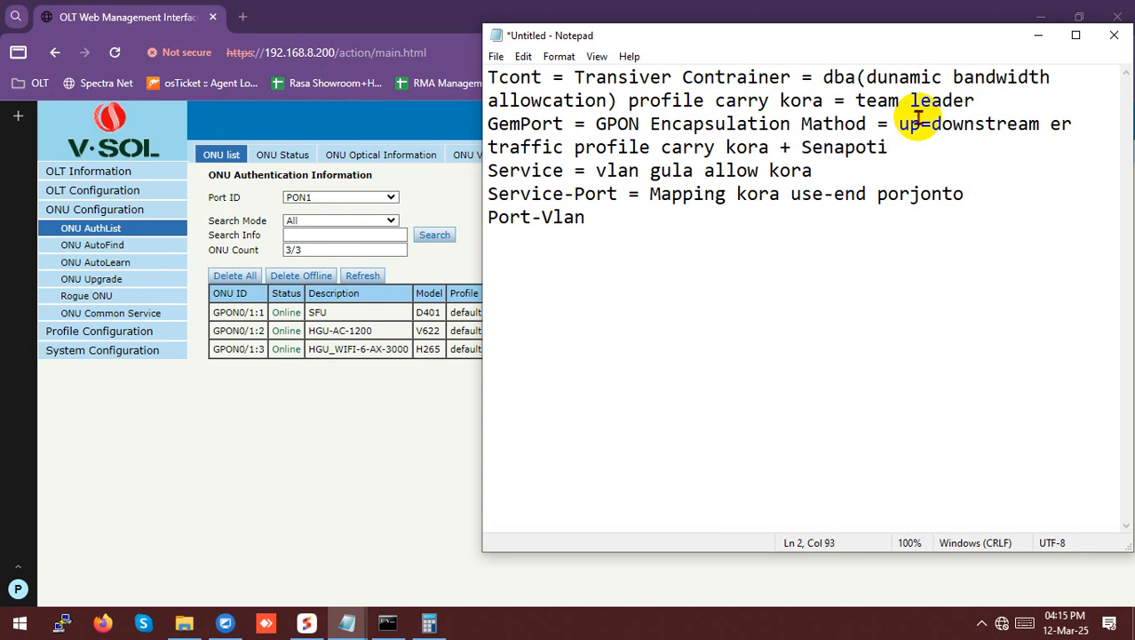
# Step: Write the Port-Vlan note as '= onu er lan port a ... service ensire kore'
pyautogui.click(875, 171)
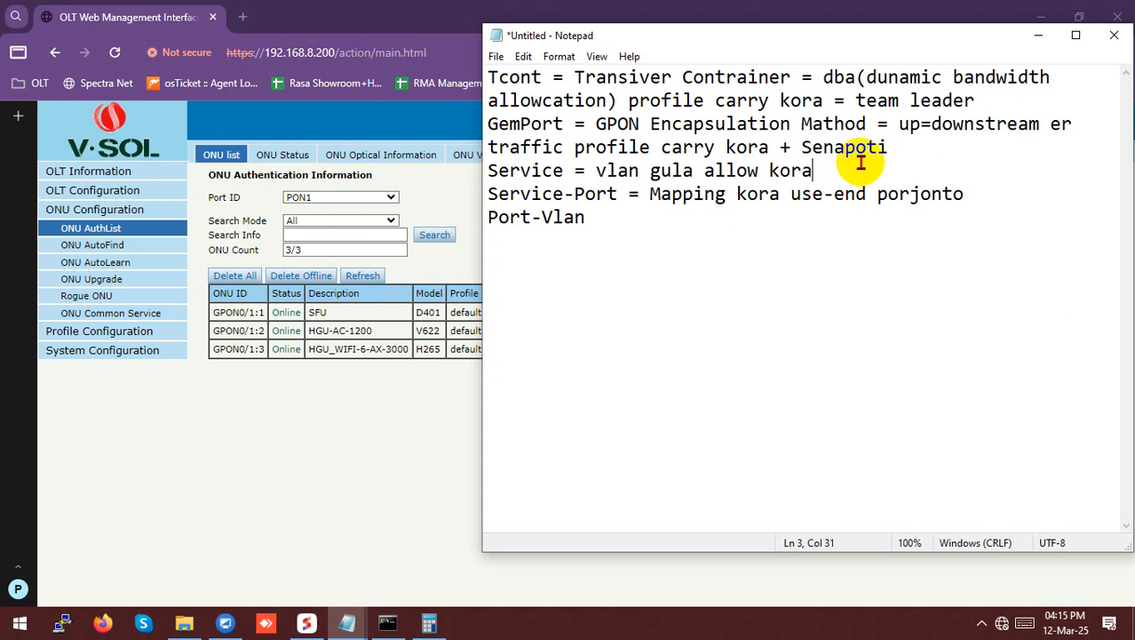
pyautogui.click(639, 195)
pyautogui.click(634, 218)
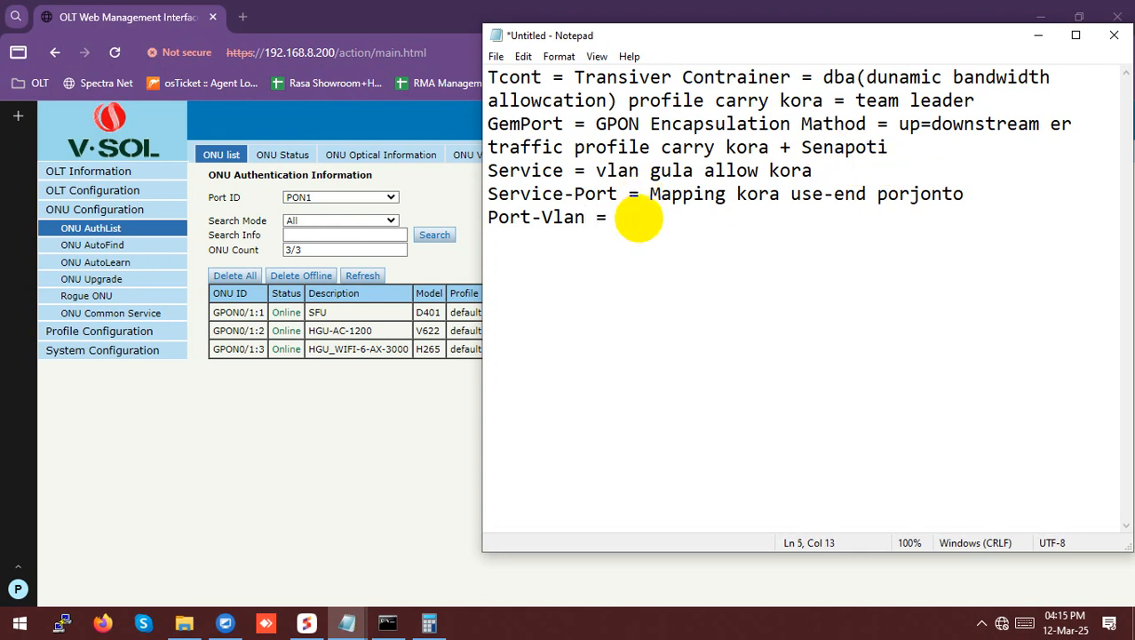
pyautogui.write('= onu er lan port a ')
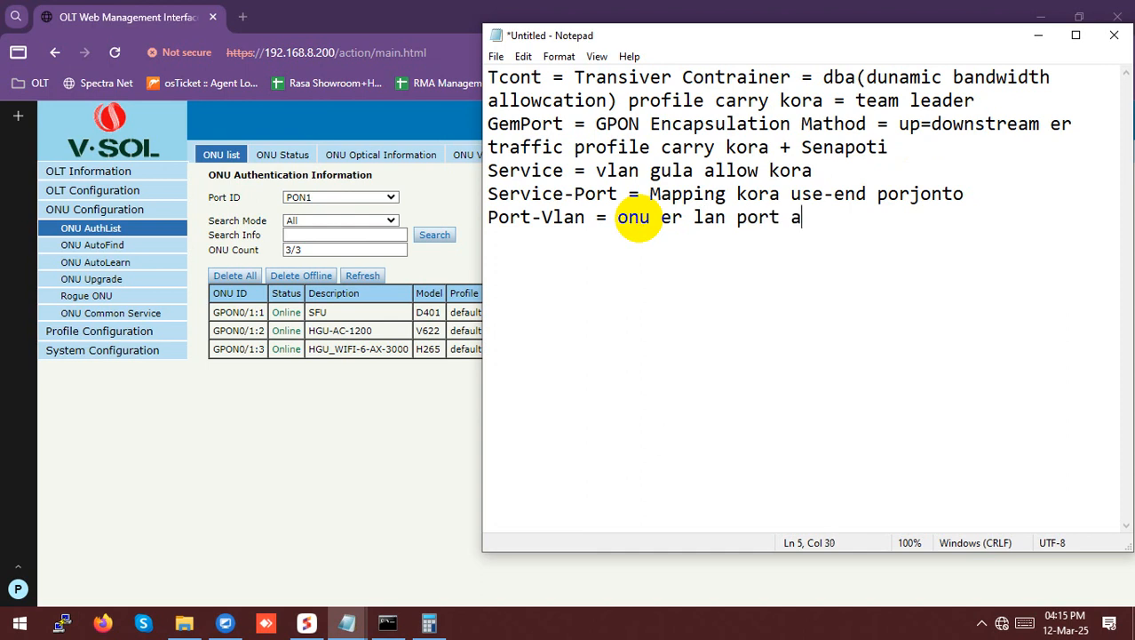
pyautogui.write('v')
pyautogui.write('er ')
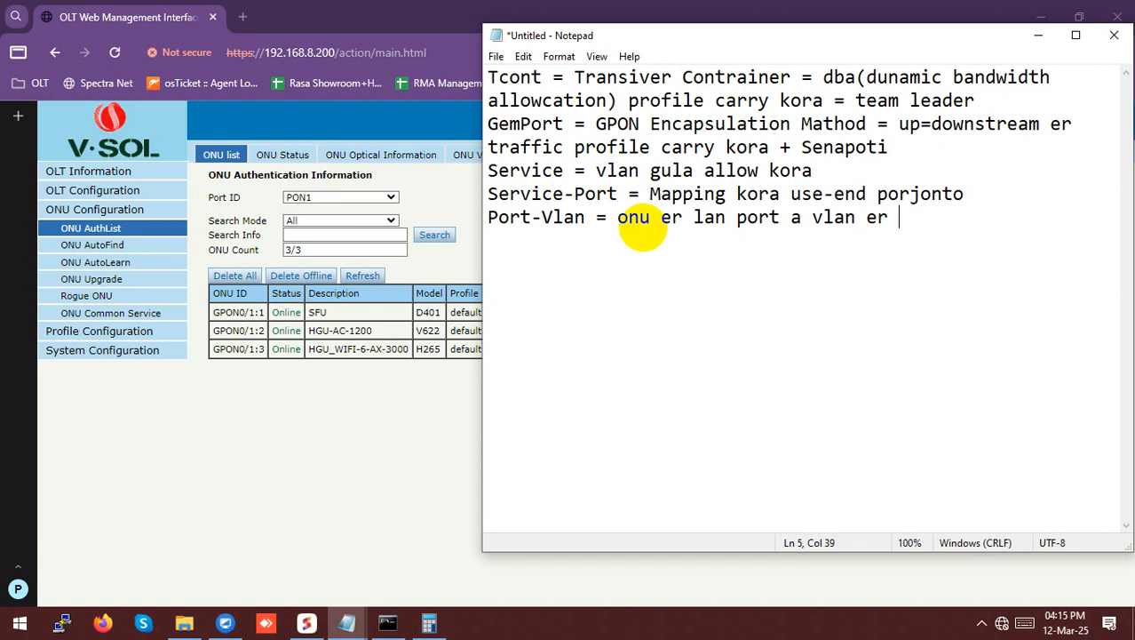
pyautogui.write('m')
pyautogui.press('BackSpace')
pyautogui.press('BackSpace')
pyautogui.press('BackSpace')
pyautogui.press('BackSpace')
pyautogui.press('BackSpace')
pyautogui.press('BackSpace')
pyautogui.press('BackSpace')
pyautogui.press('BackSpace')
pyautogui.press('BackSpace')
pyautogui.write('se')
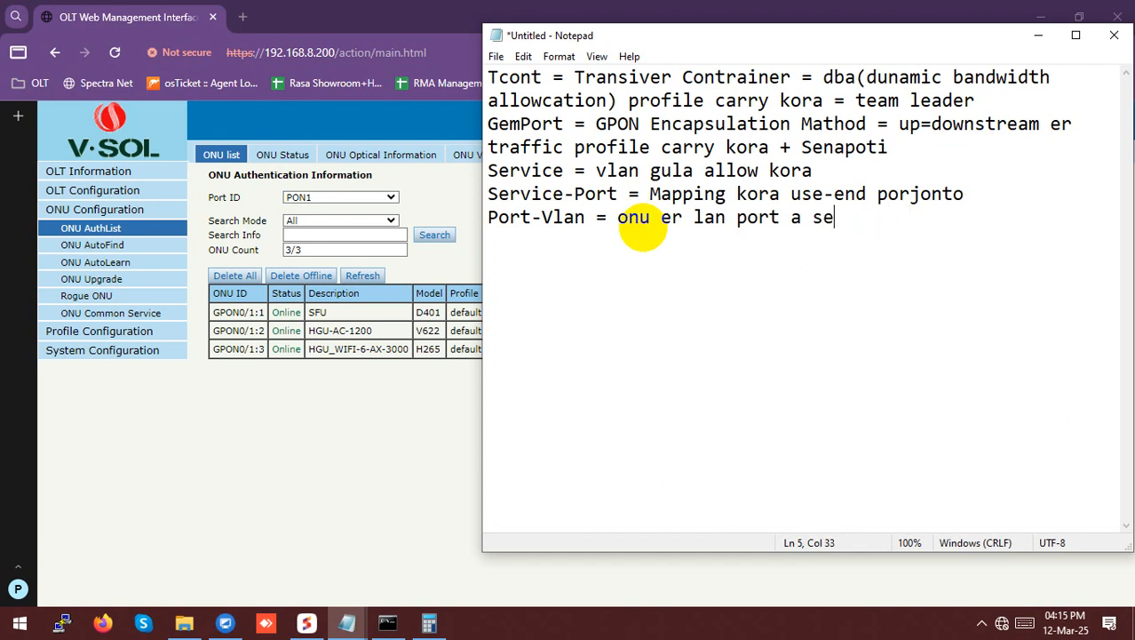
pyautogui.write('rvice en')
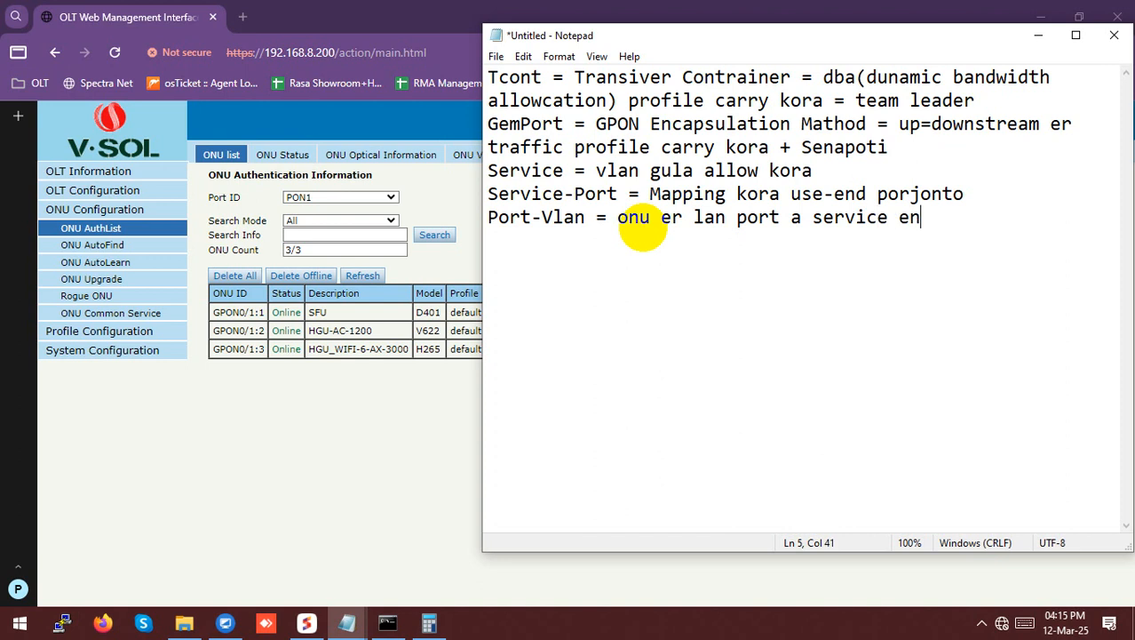
pyautogui.write('si')
pyautogui.write('re kore')
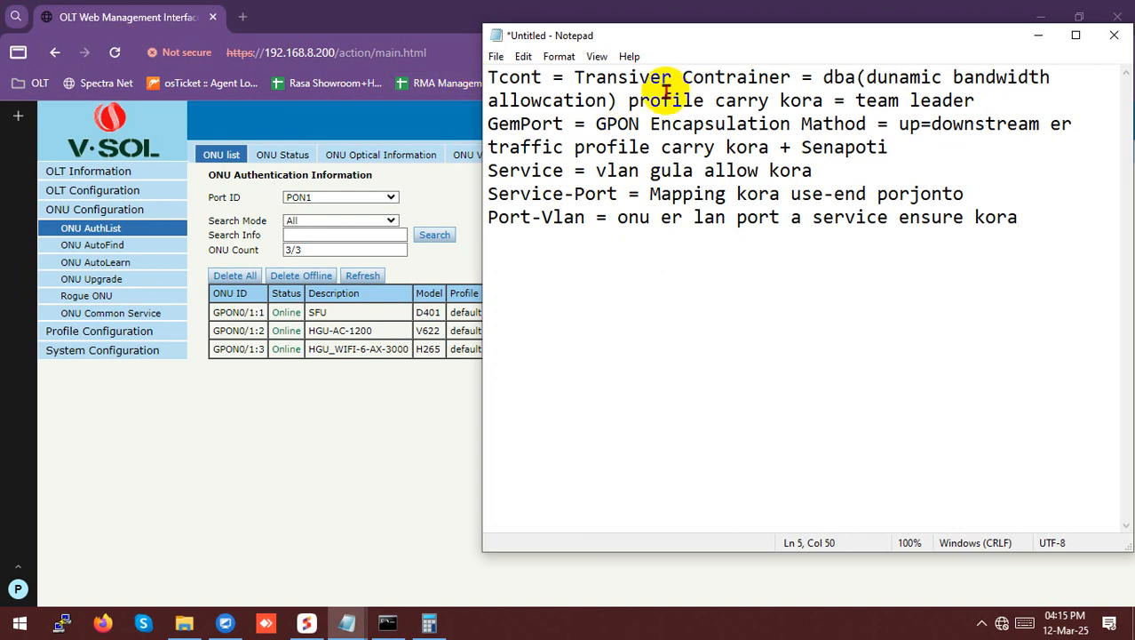
# Step: Add a blank line after the Tcont, GemPort, Service and Service-Port entries
pyautogui.click(1061, 101)
pyautogui.press('Return')
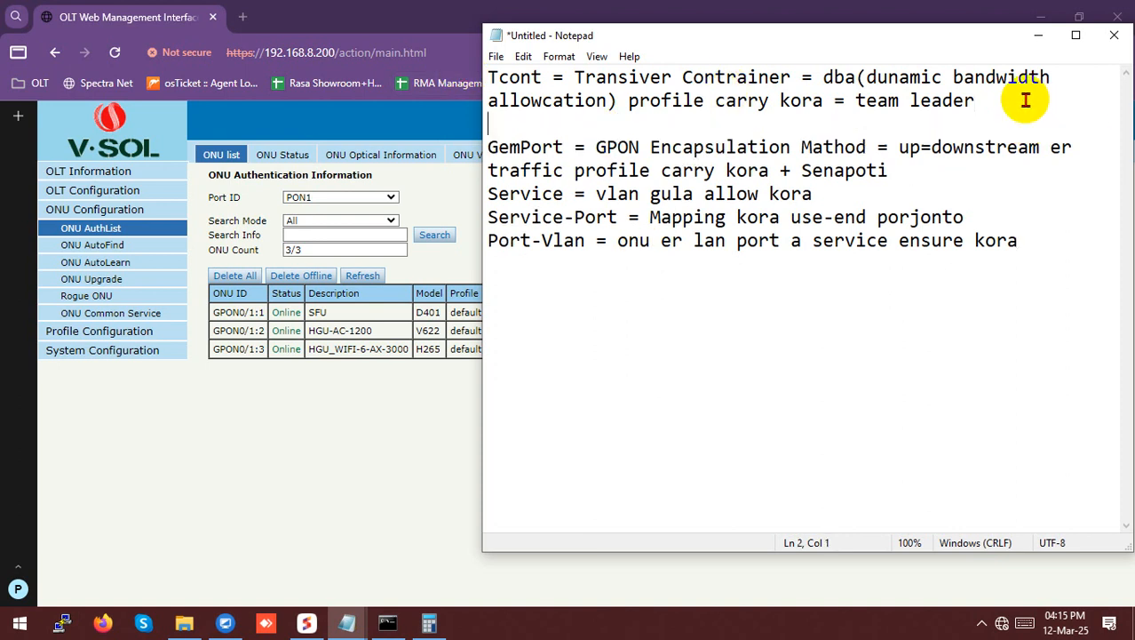
pyautogui.click(924, 170)
pyautogui.press('Return')
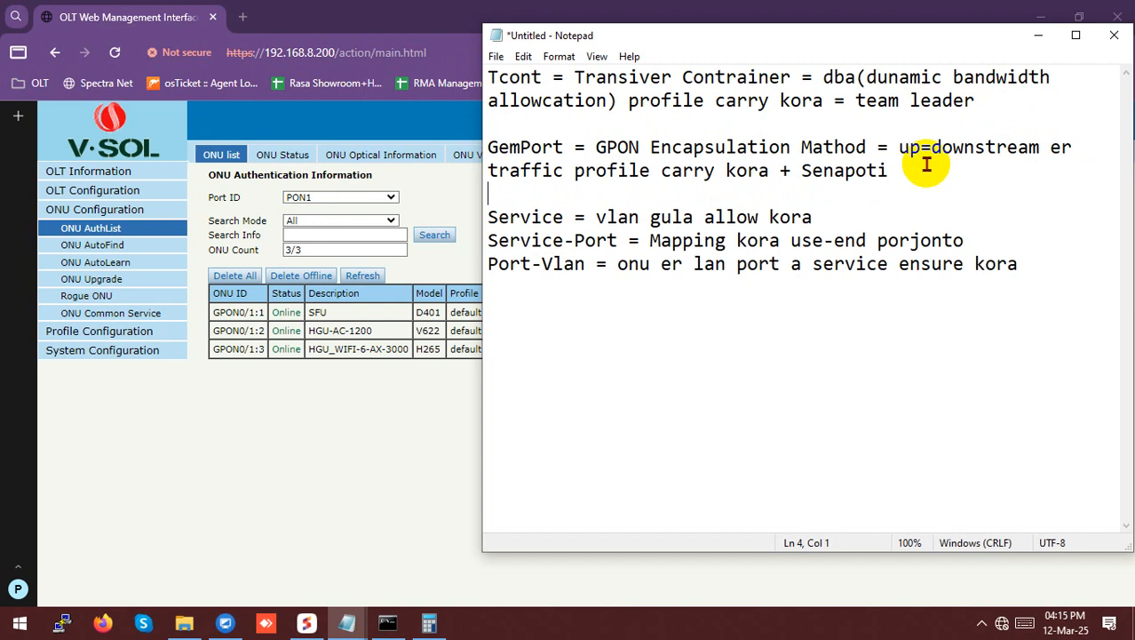
pyautogui.click(856, 215)
pyautogui.press('Return')
pyautogui.click(1006, 264)
pyautogui.press('Return')
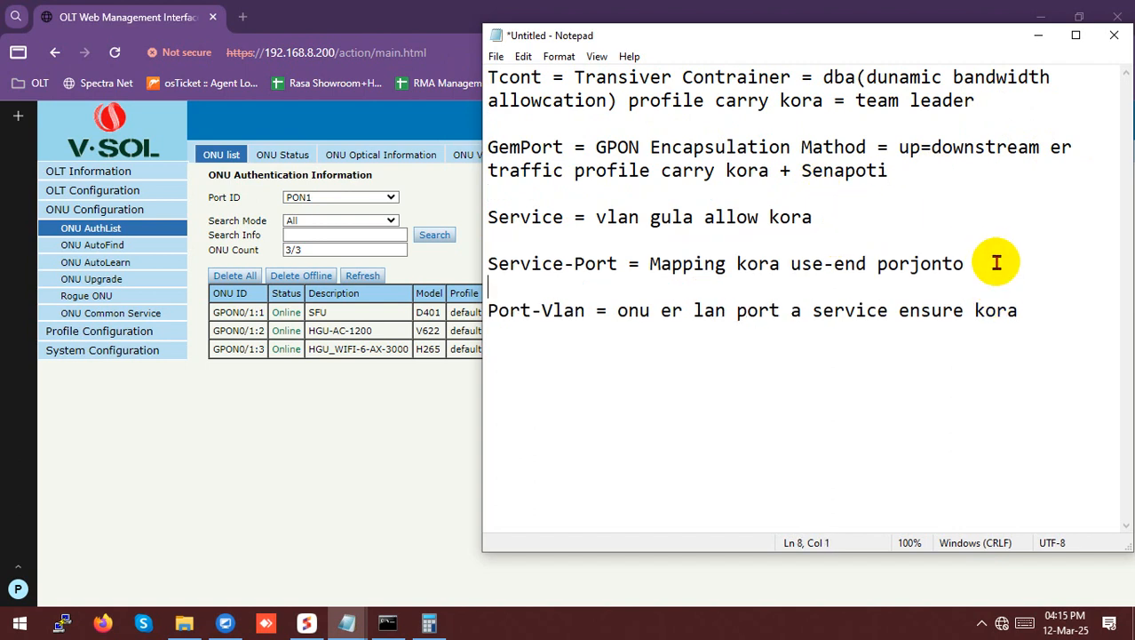
pyautogui.click(1028, 305)
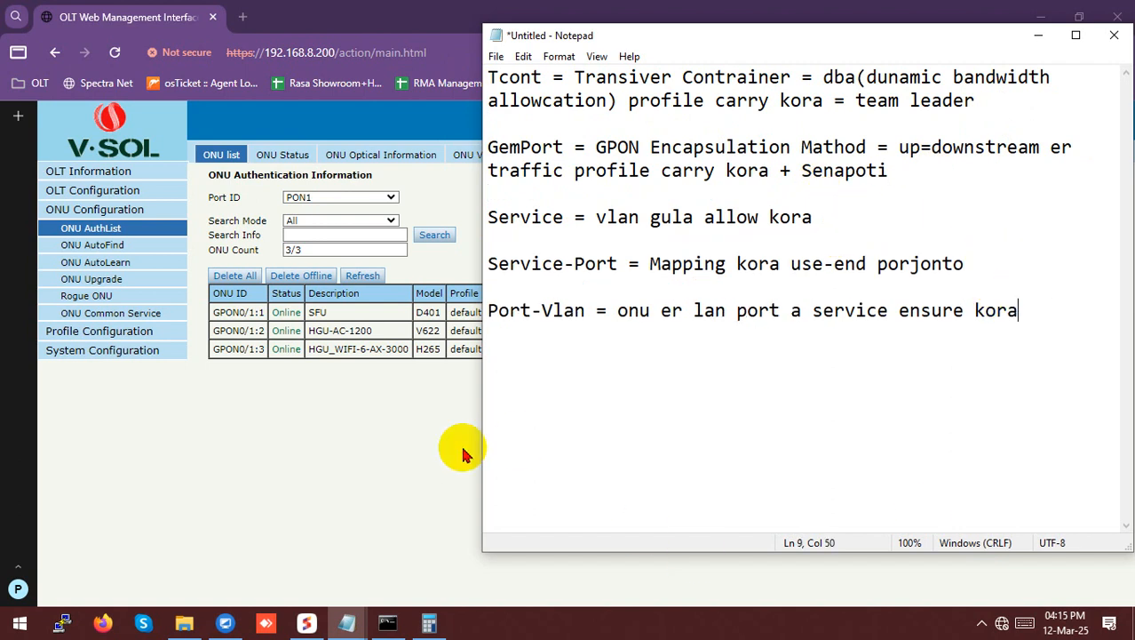
# Step: Highlight the terms Tcont, GemPort, Service, Service-Port and Port-Vlan, then show the OLT ONU list
pyautogui.doubleClick(546, 77)
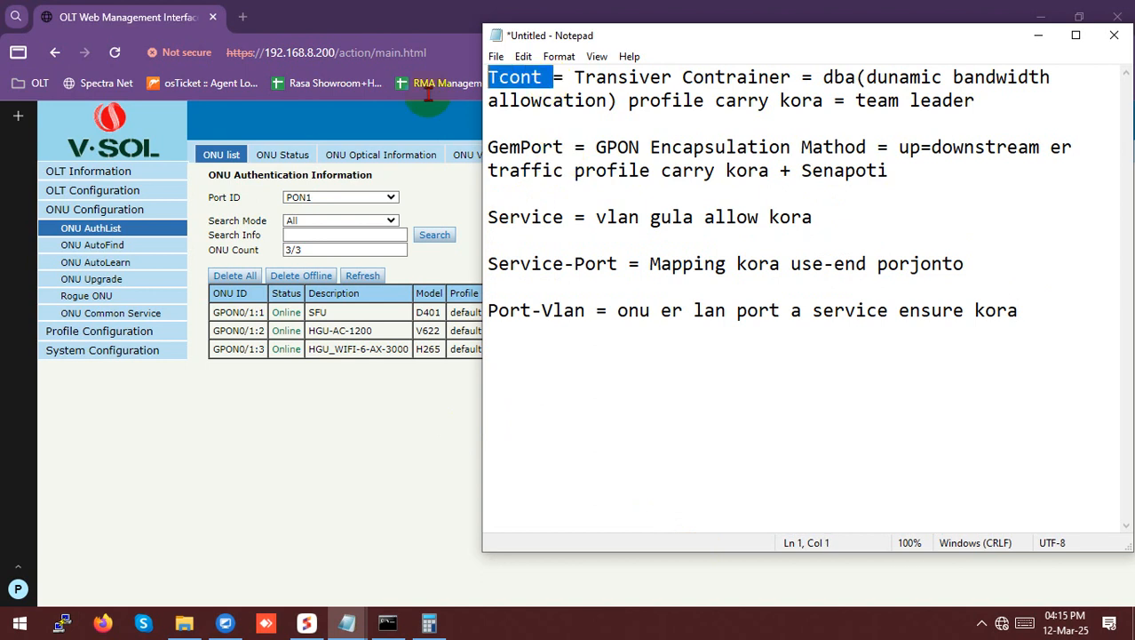
pyautogui.moveTo(561, 147); pyautogui.dragTo(488, 148)
pyautogui.moveTo(573, 217); pyautogui.dragTo(488, 217)
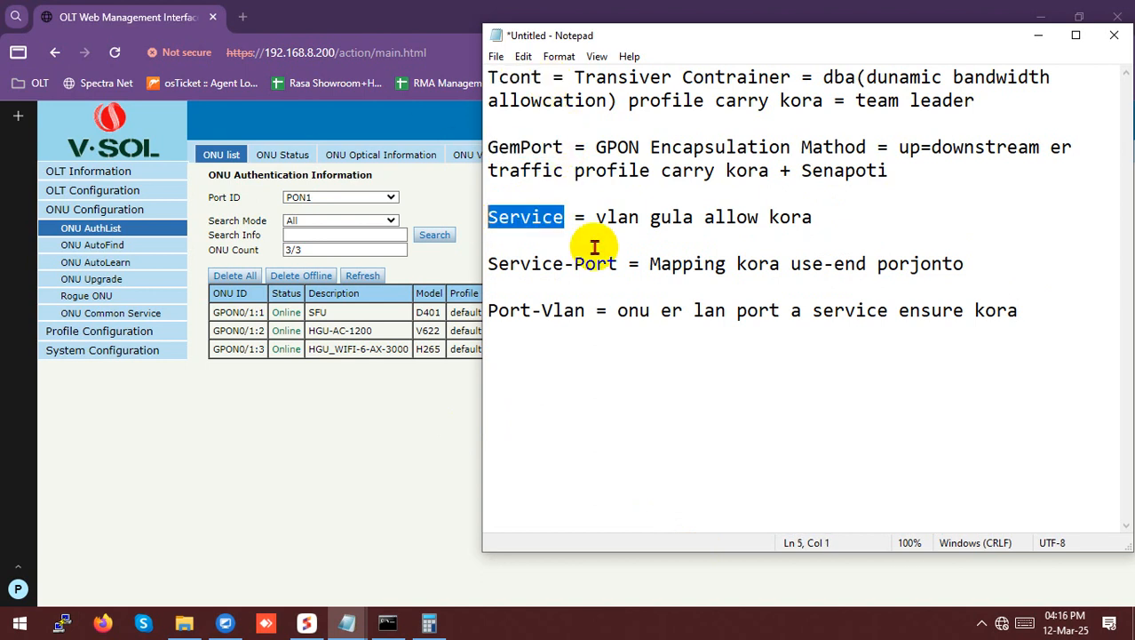
pyautogui.moveTo(629, 264); pyautogui.dragTo(491, 264)
pyautogui.moveTo(583, 310); pyautogui.dragTo(431, 310)
pyautogui.click(332, 461)
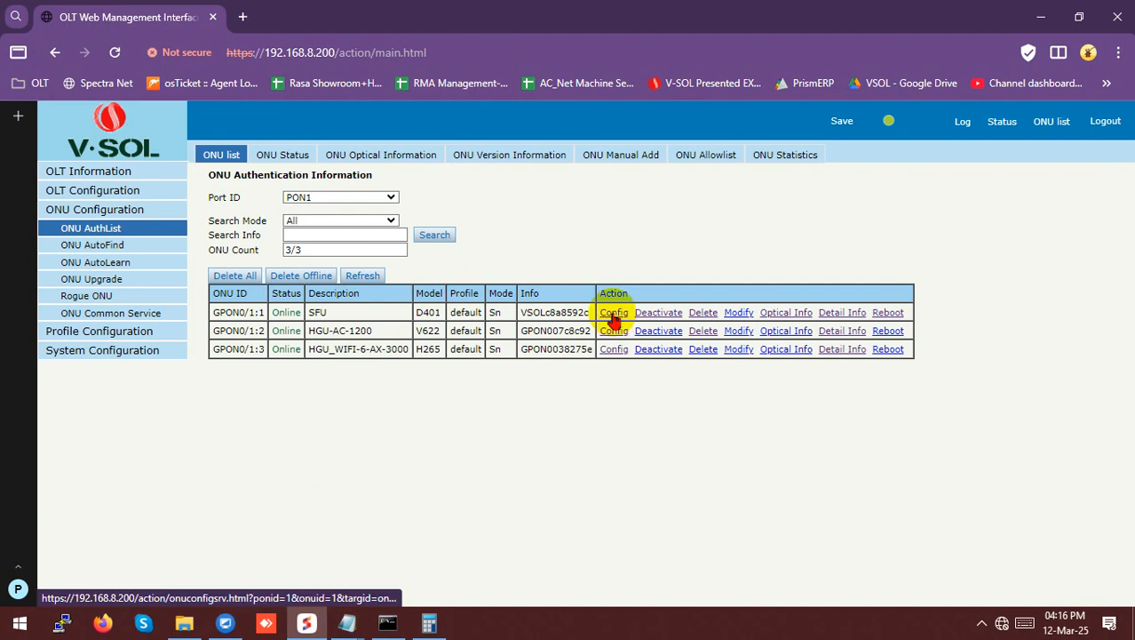
# Step: Review ONU 1's Tcont, Gemport, Service, Service Port and Port VLAN settings
pyautogui.click(612, 313)
pyautogui.click(222, 181)
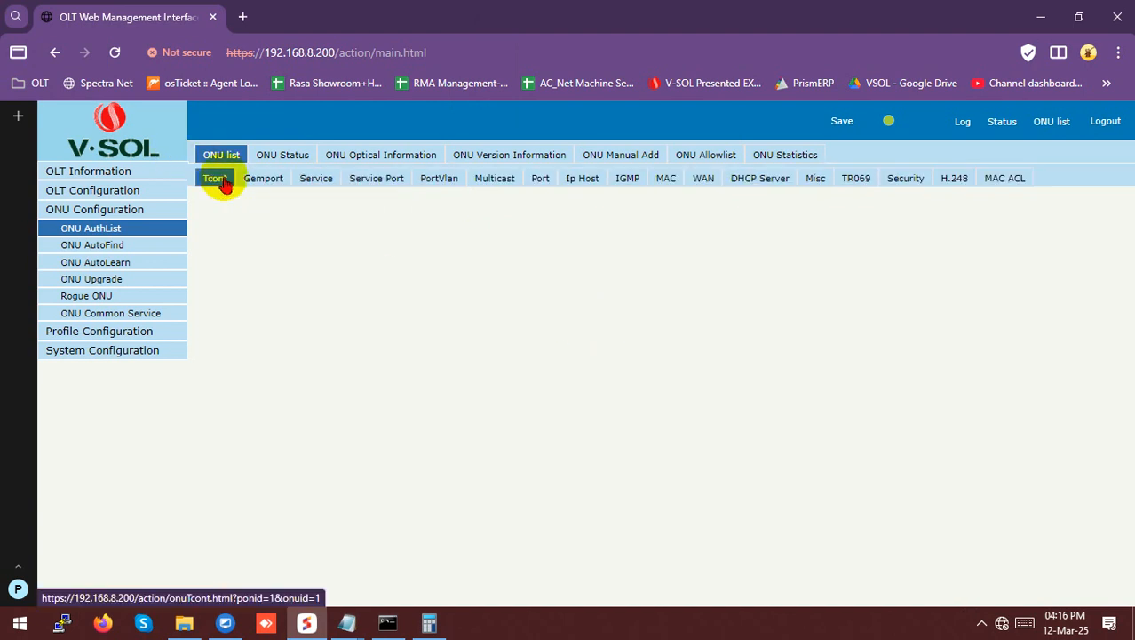
pyautogui.click(264, 180)
pyautogui.click(318, 183)
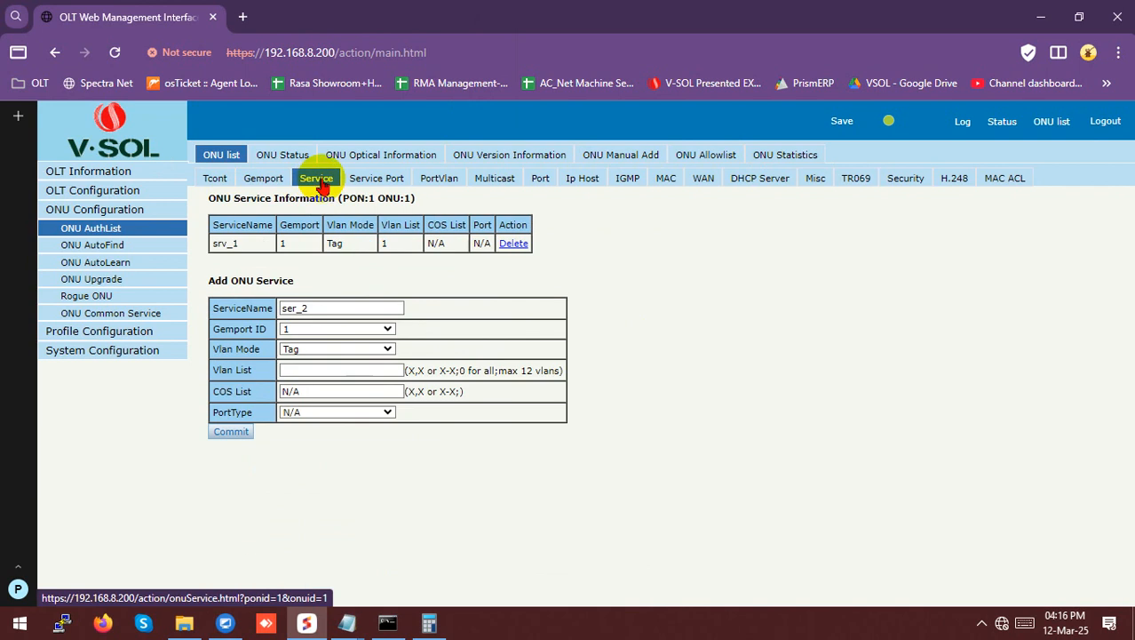
pyautogui.click(366, 179)
pyautogui.click(439, 178)
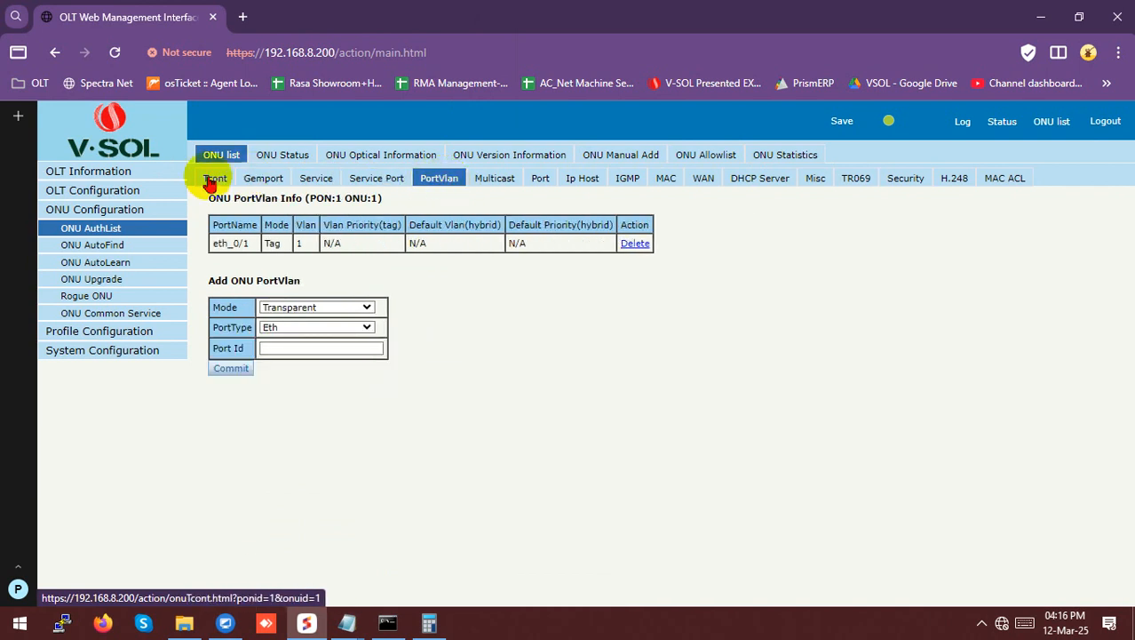
# Step: Create line profile 1 named line_1 under Profile Configuration > Line Profile
pyautogui.click(89, 330)
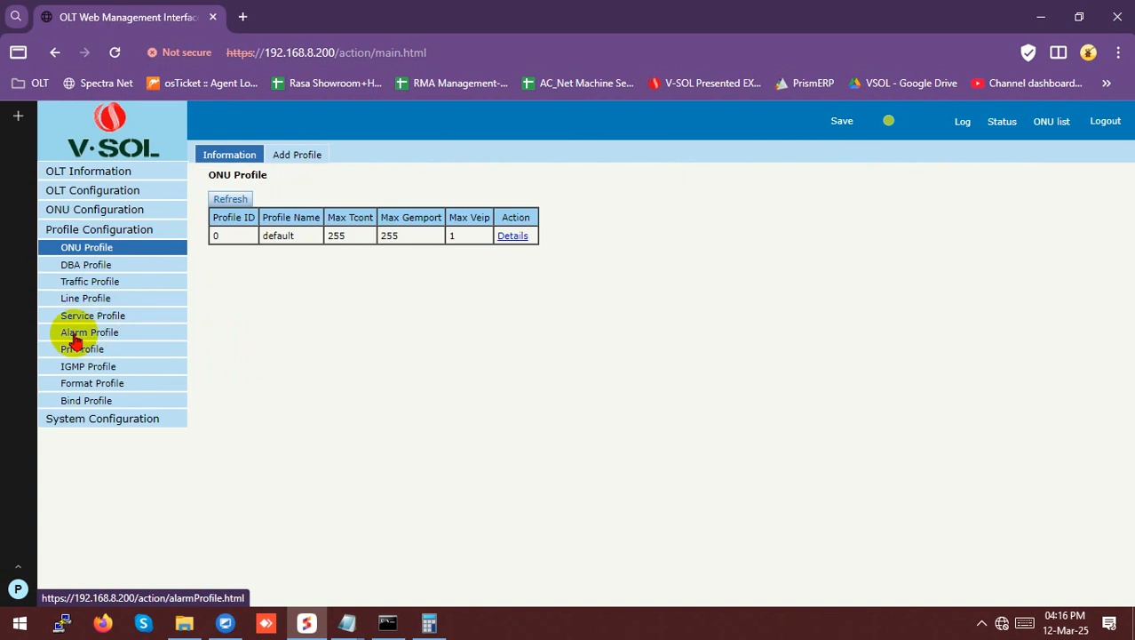
pyautogui.click(82, 298)
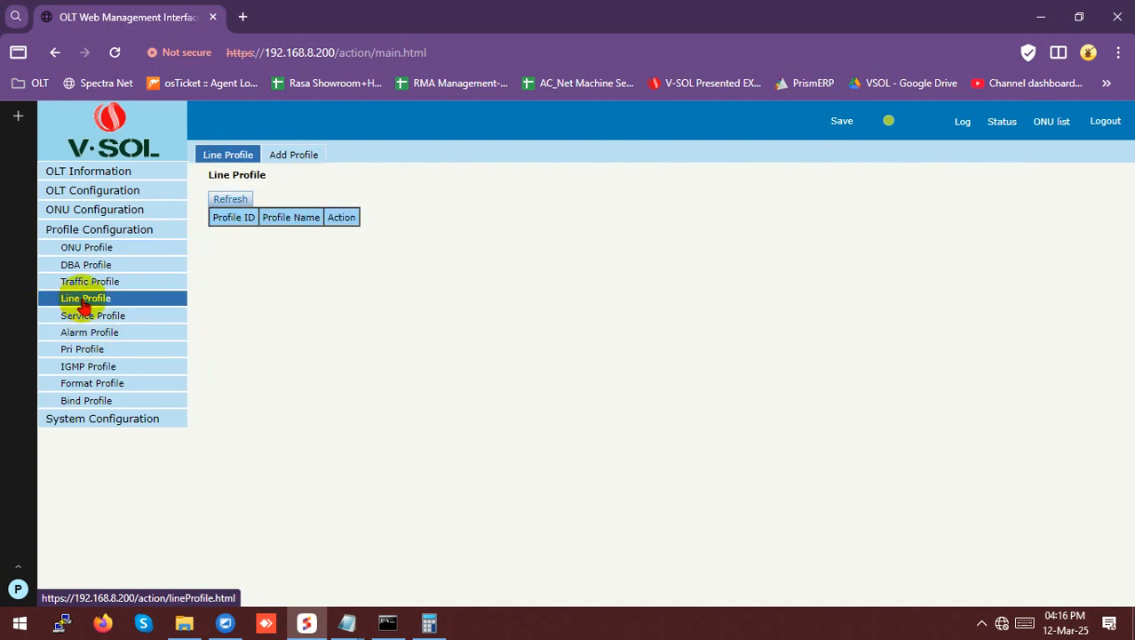
pyautogui.click(306, 153)
pyautogui.click(229, 245)
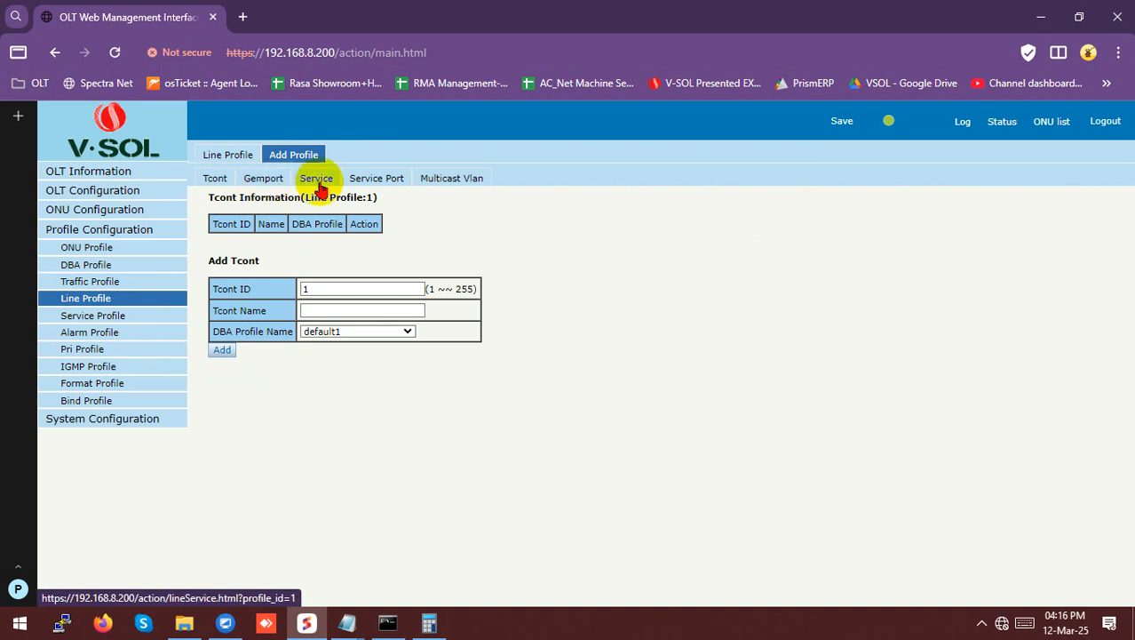
# Step: Insert a LINE heading at the top of the Notepad notes
pyautogui.moveTo(346, 623)
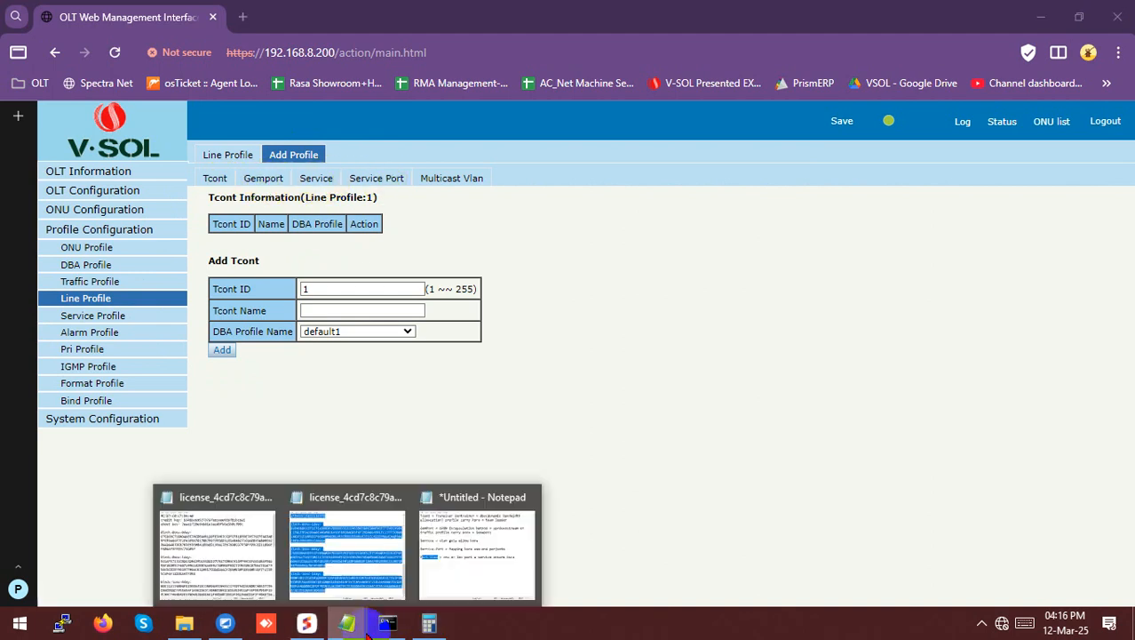
pyautogui.click(435, 560)
pyautogui.click(519, 311)
pyautogui.moveTo(965, 264); pyautogui.dragTo(477, 82)
pyautogui.click(494, 78)
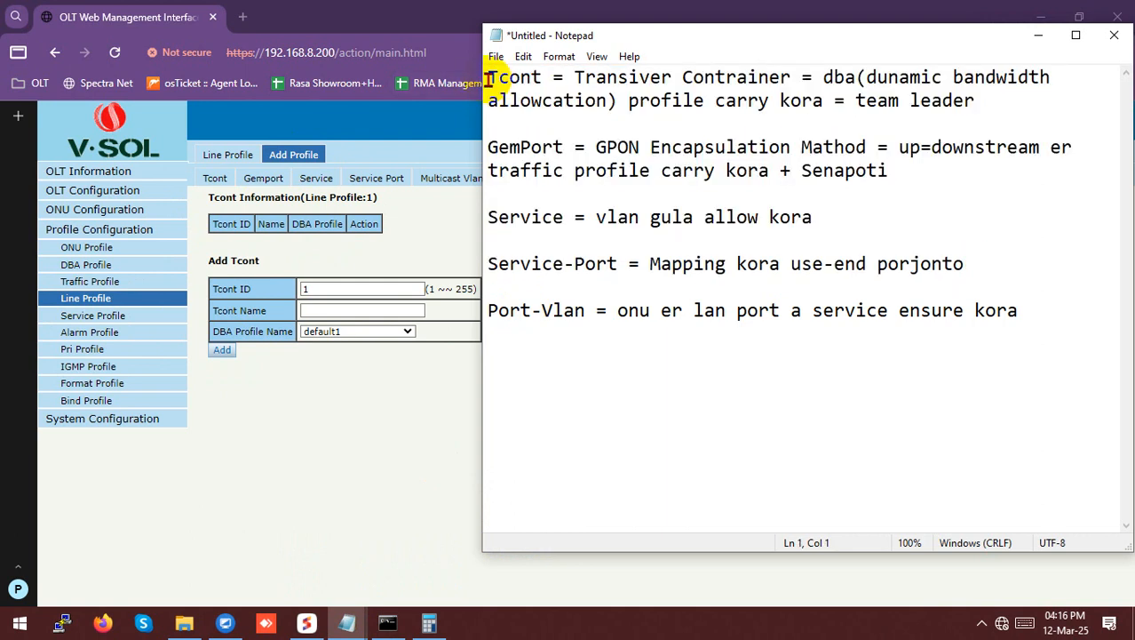
pyautogui.press('Return')
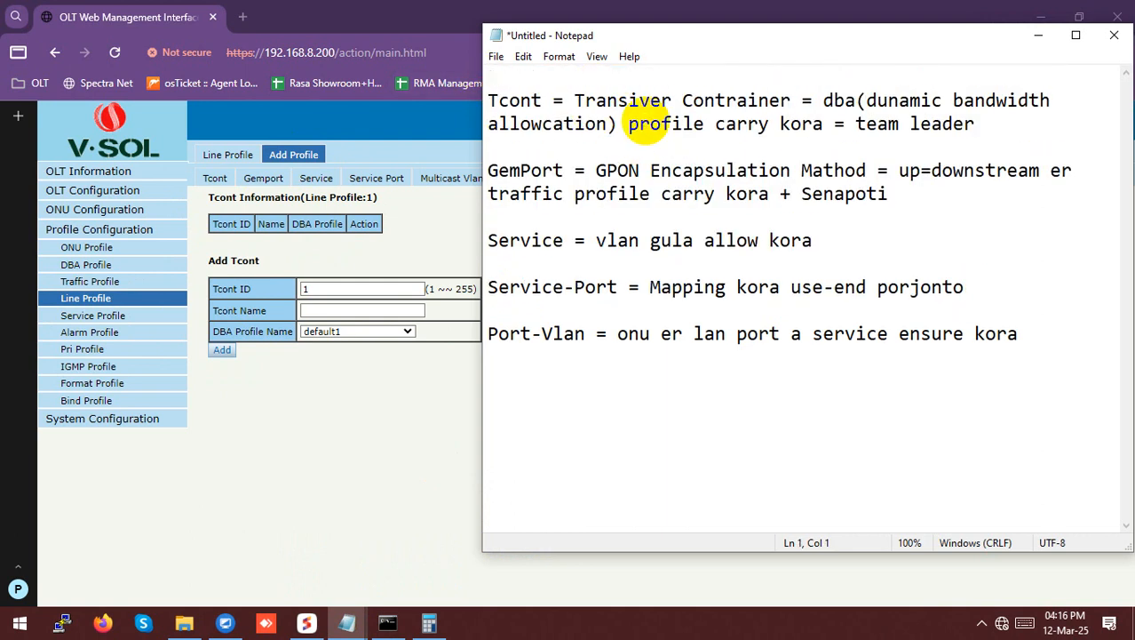
pyautogui.write('LINE--------')
# Step: Add a dash separator line and a 'srv profile' label below Service-Port
pyautogui.click(513, 309)
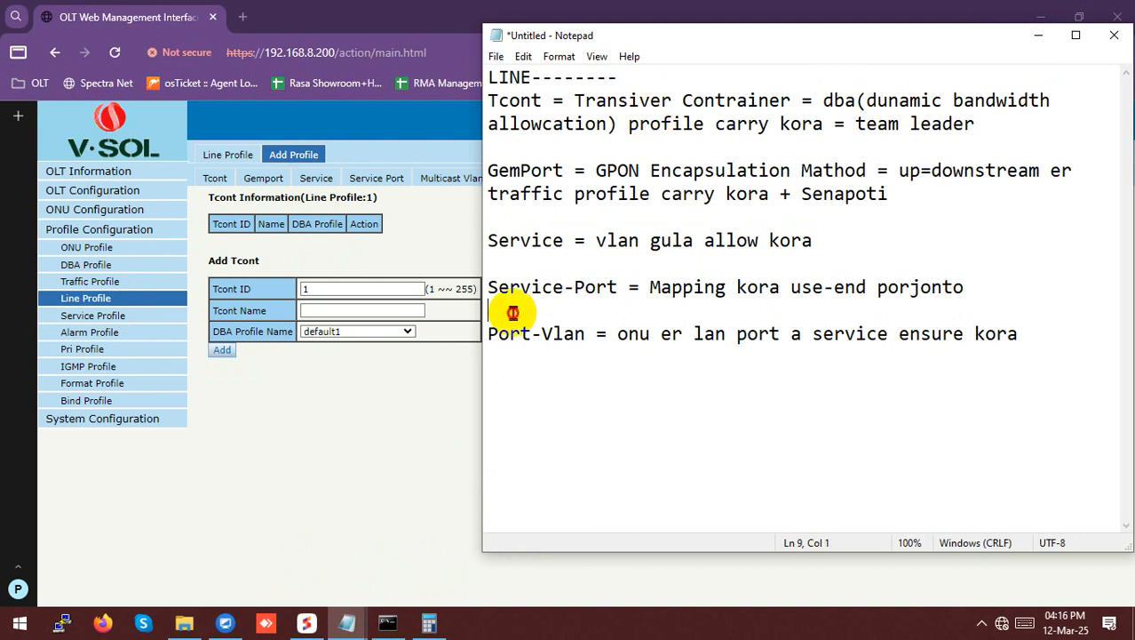
pyautogui.write('=-')
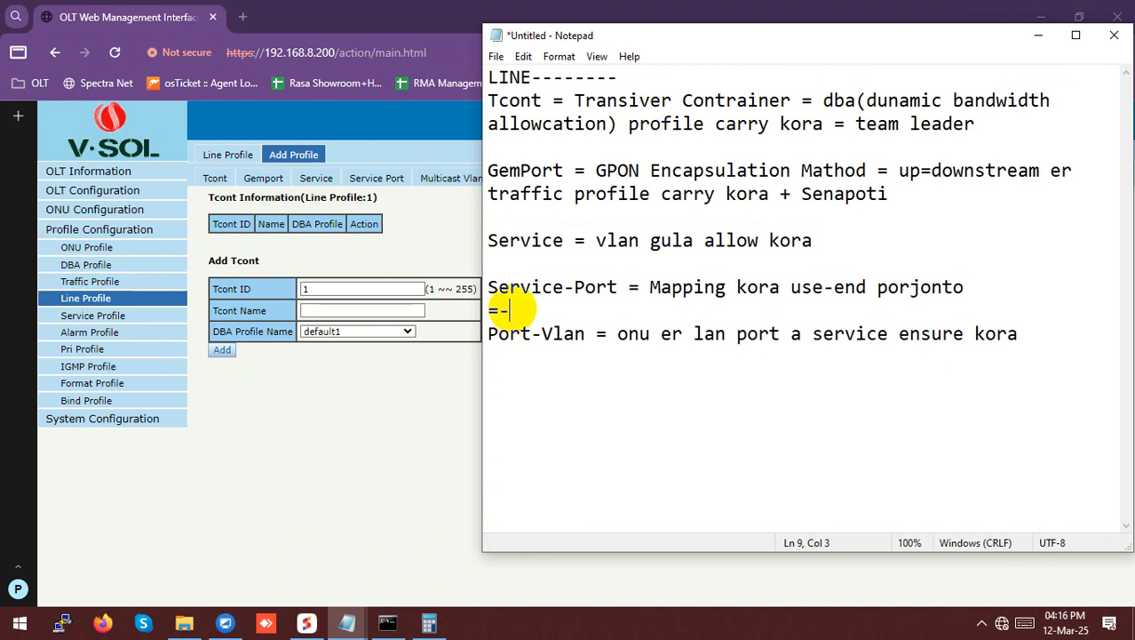
pyautogui.write('------------4')
pyautogui.press('BackSpace')
pyautogui.press('Return')
pyautogui.press('Return')
pyautogui.press('Return')
pyautogui.press('Return')
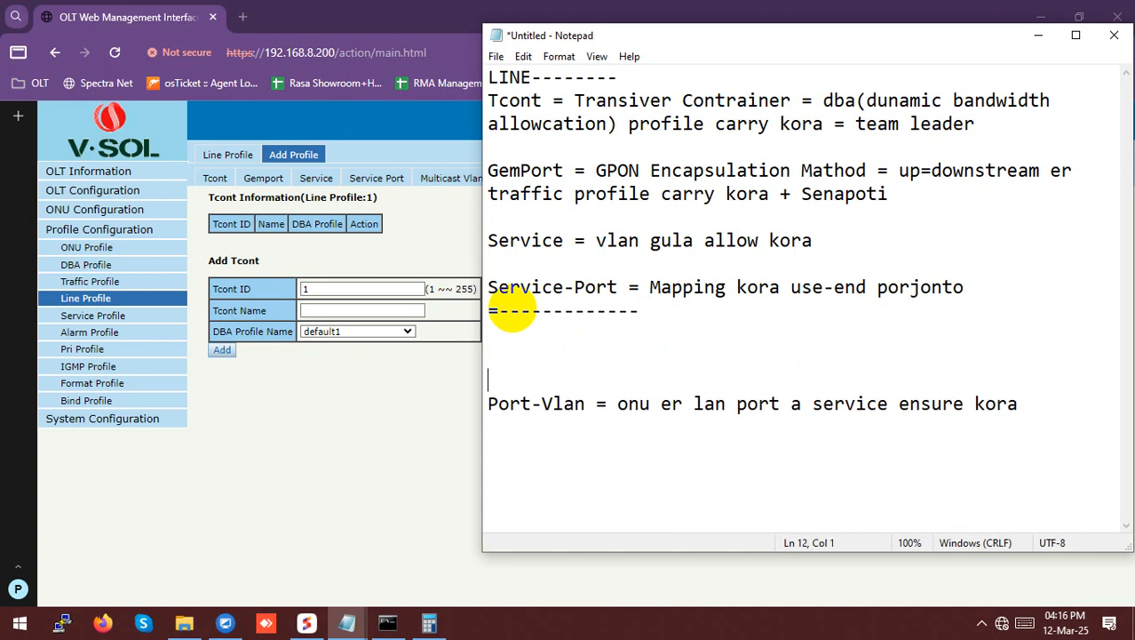
pyautogui.write('s')
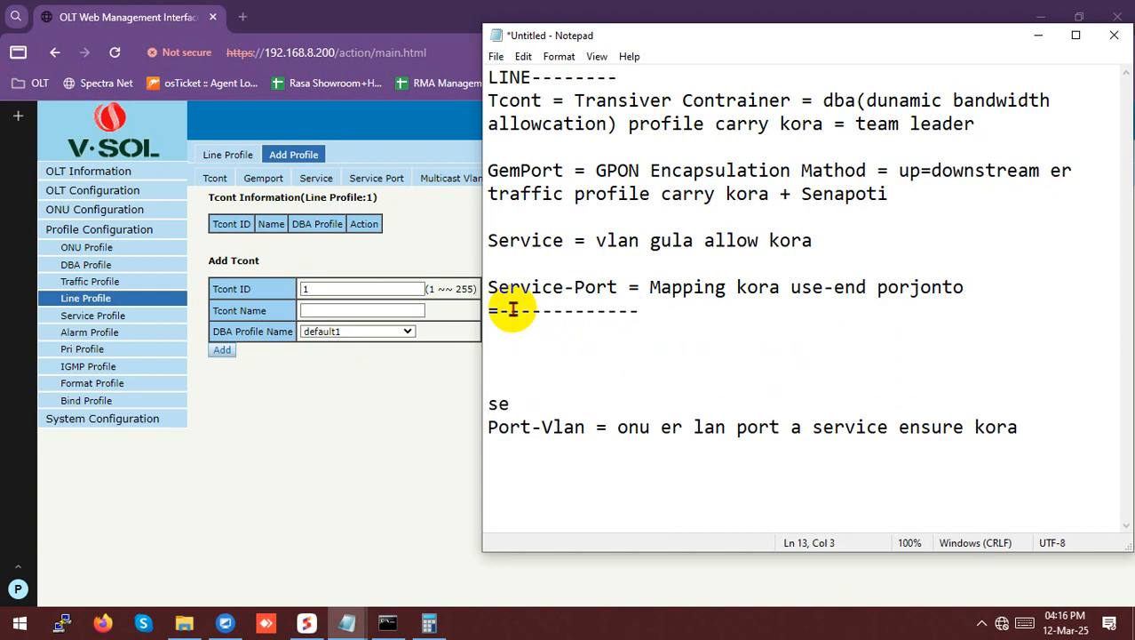
pyautogui.write('rv profile')
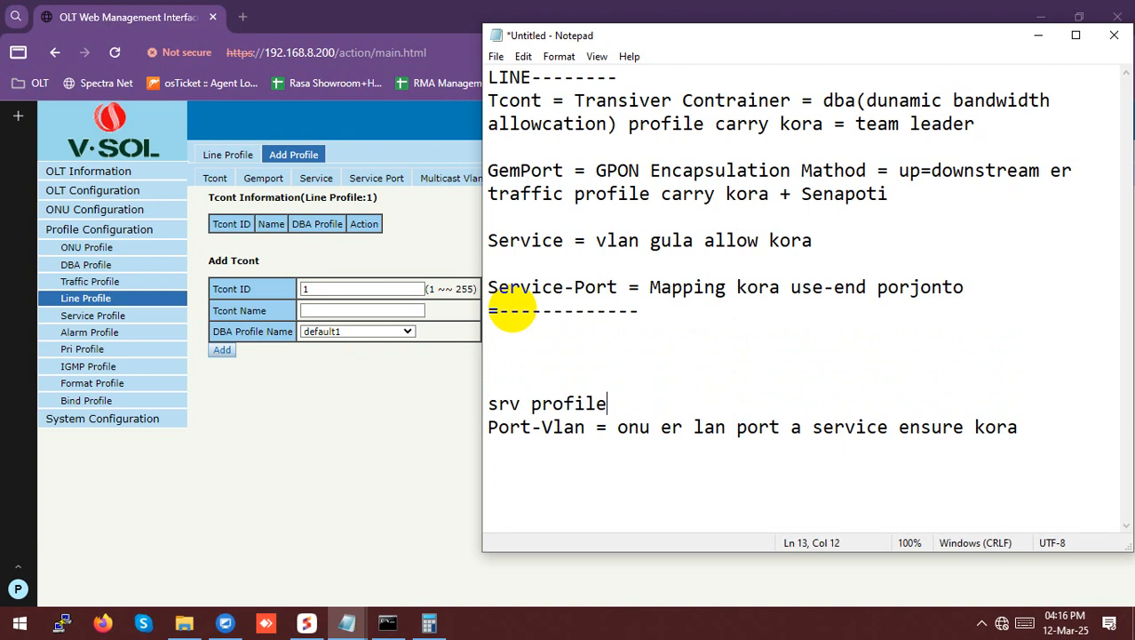
# Step: Create service profile 1 named srv_1 and view its PortVlan page
pyautogui.click(85, 317)
pyautogui.click(311, 155)
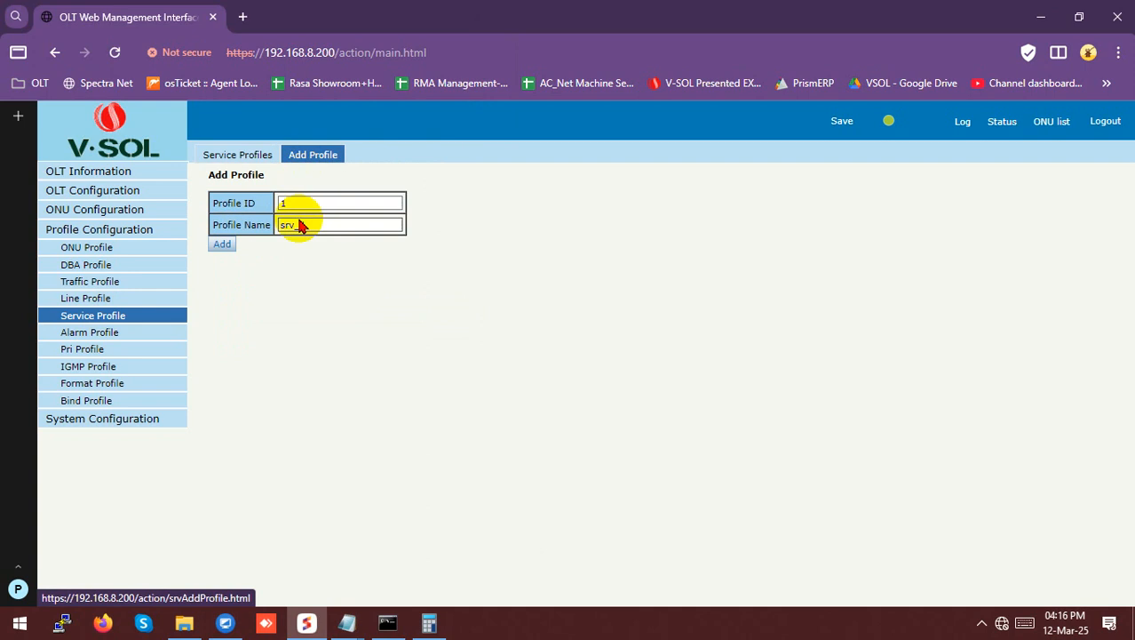
pyautogui.click(223, 244)
pyautogui.click(333, 235)
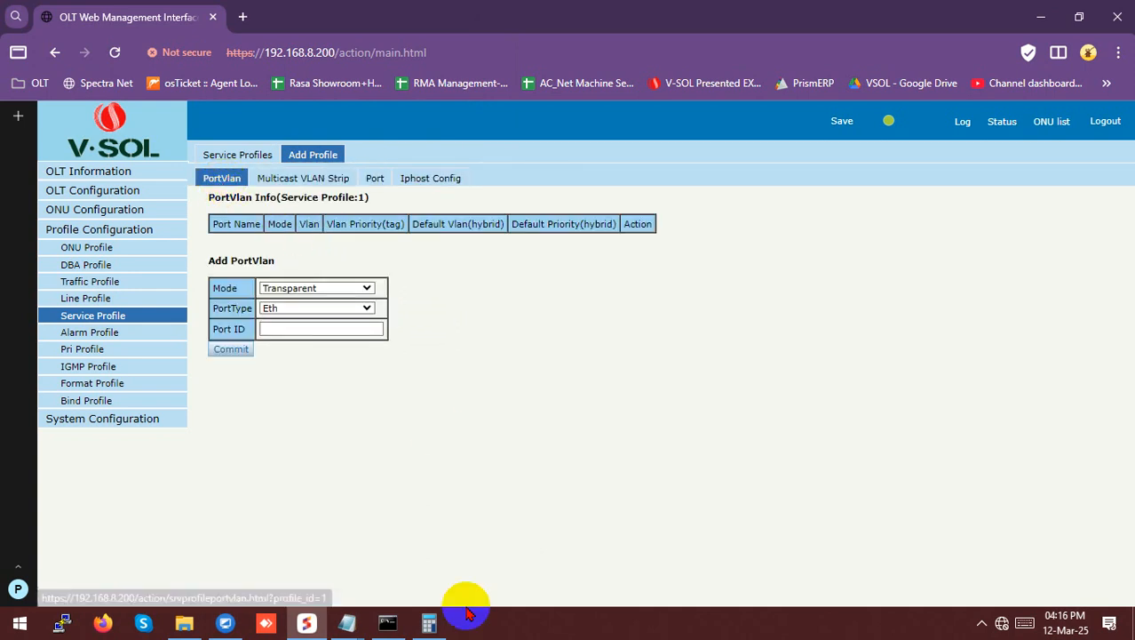
pyautogui.moveTo(347, 620)
pyautogui.click(426, 569)
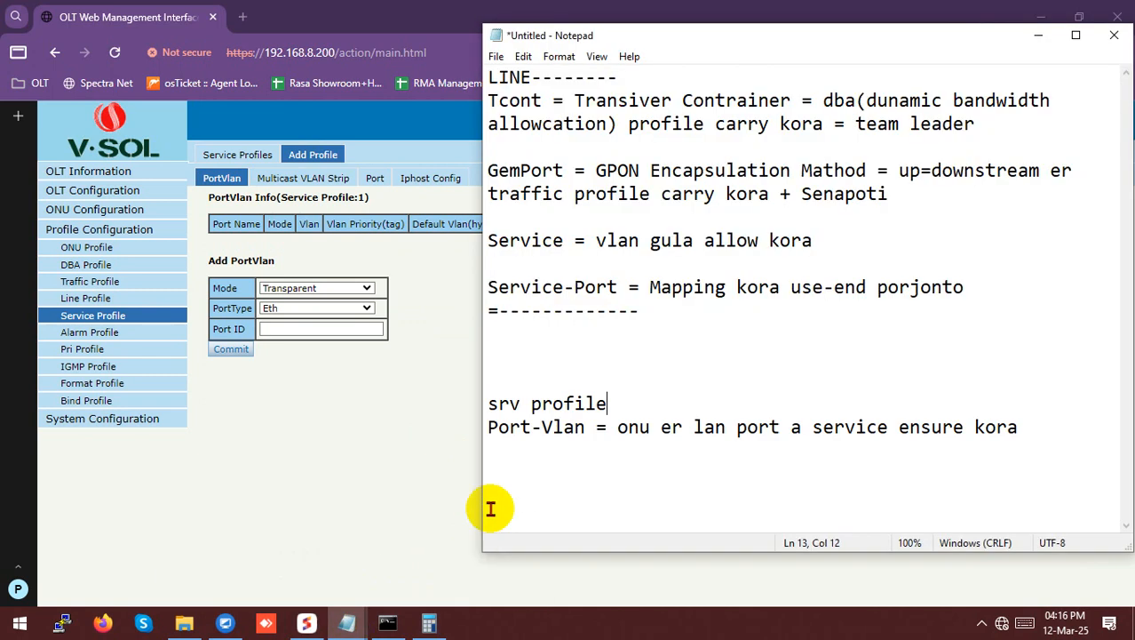
# Step: Delete the dash line, 'srv profile' label and LINE heading, then show the line profile list
pyautogui.moveTo(611, 404); pyautogui.dragTo(471, 311)
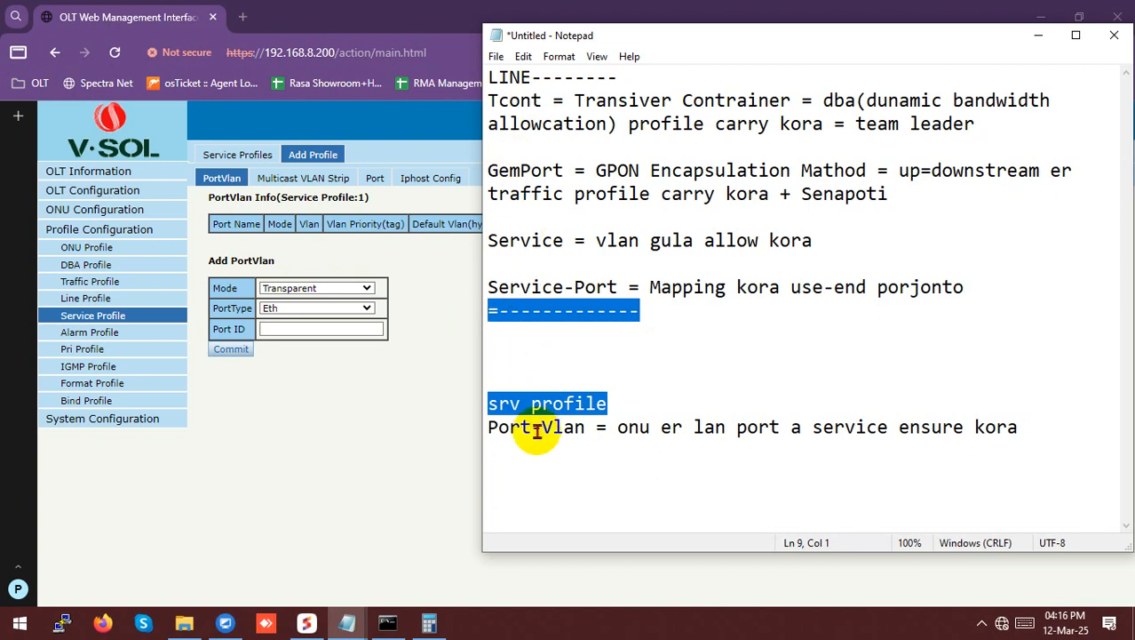
pyautogui.press('Delete')
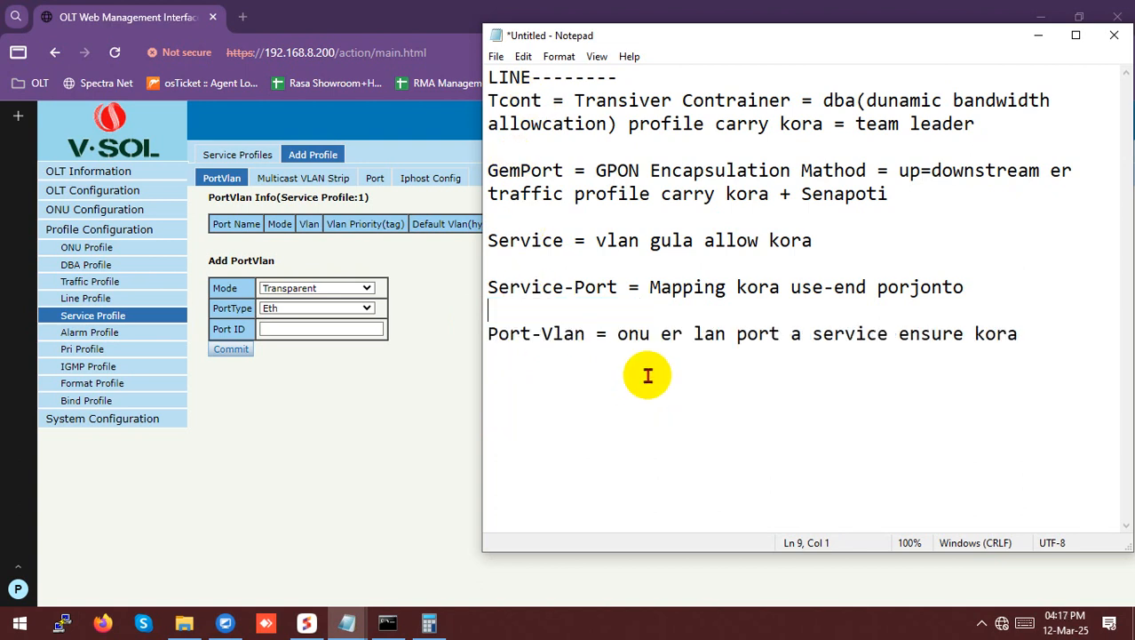
pyautogui.moveTo(616, 77); pyautogui.dragTo(375, 89)
pyautogui.press('Delete')
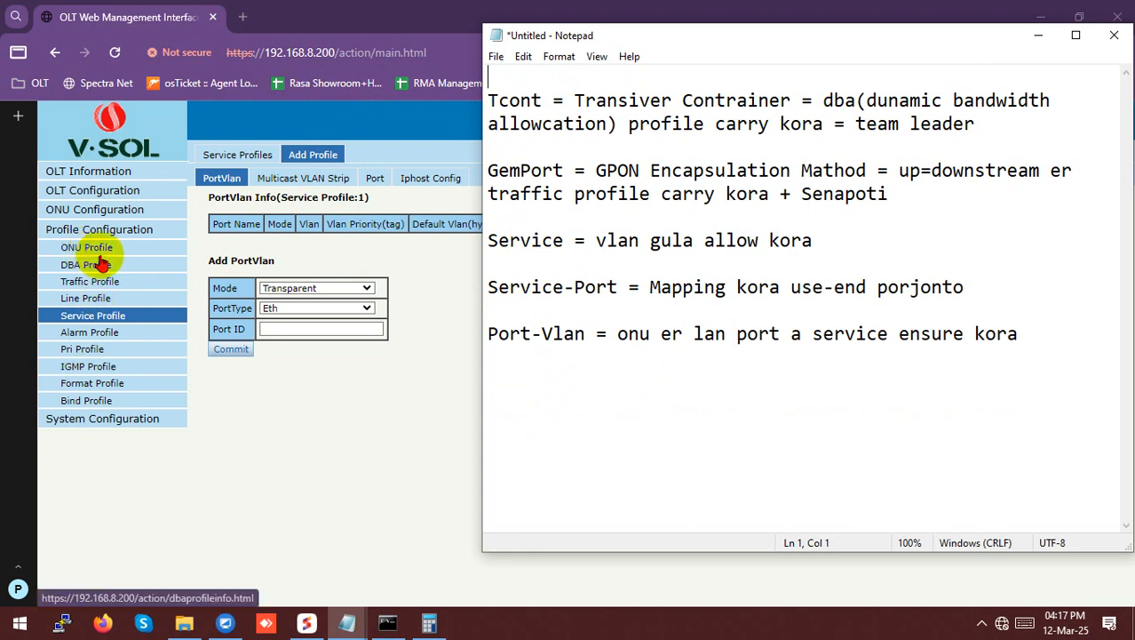
pyautogui.click(98, 299)
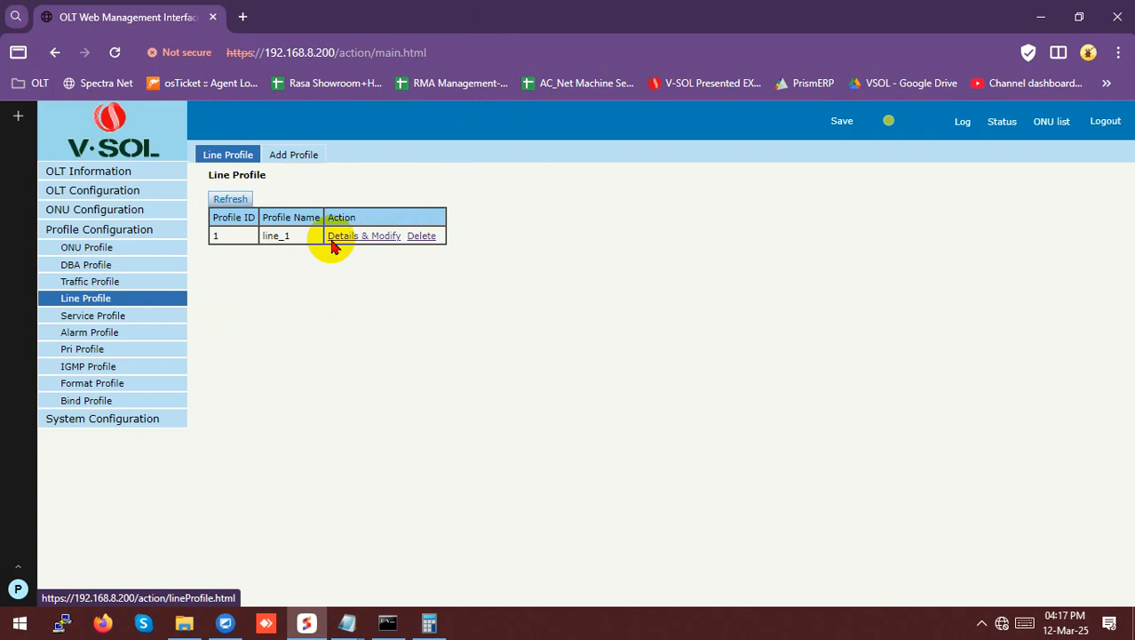
# Step: Open line_1's Tcont page and go over the Tcont ID, Tcont Name and DBA Profile Name fields
pyautogui.click(352, 245)
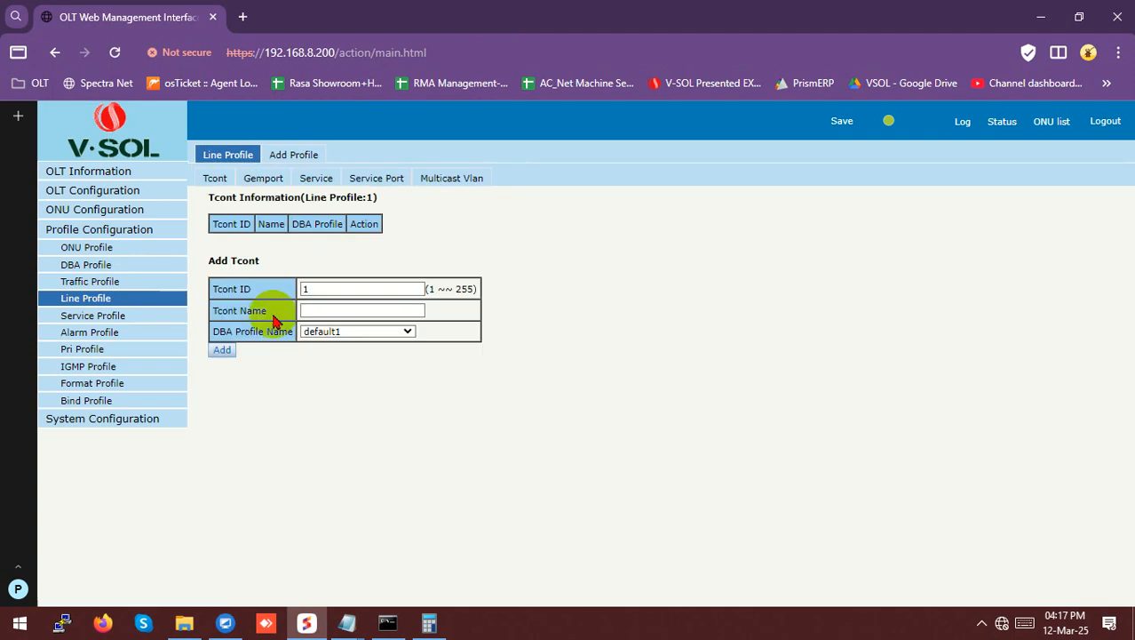
pyautogui.click(215, 178)
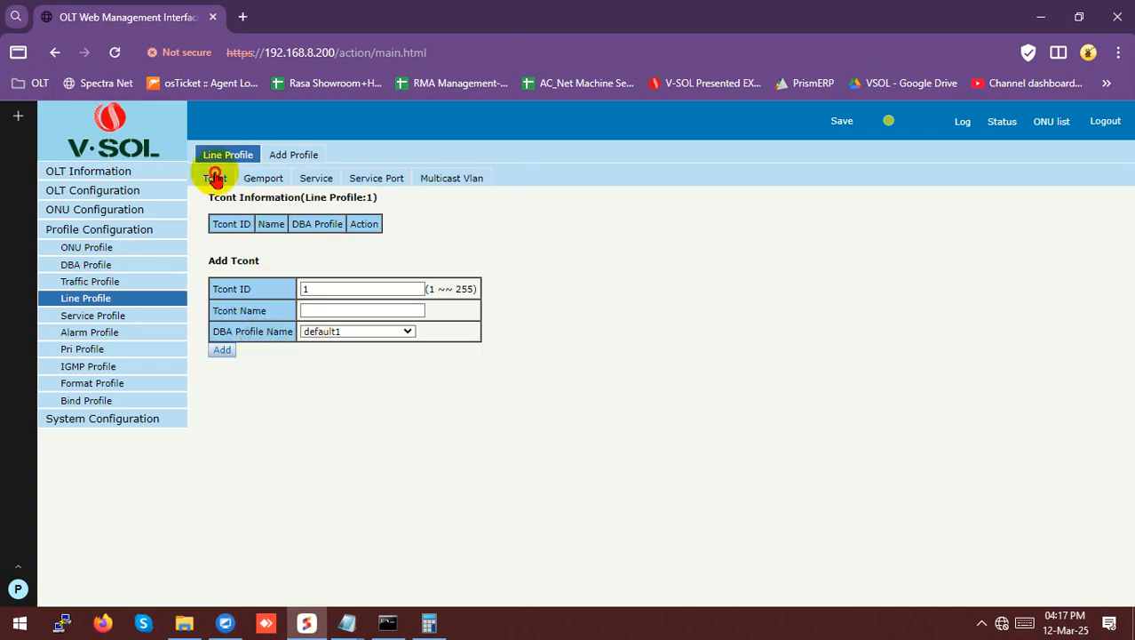
pyautogui.click(315, 288)
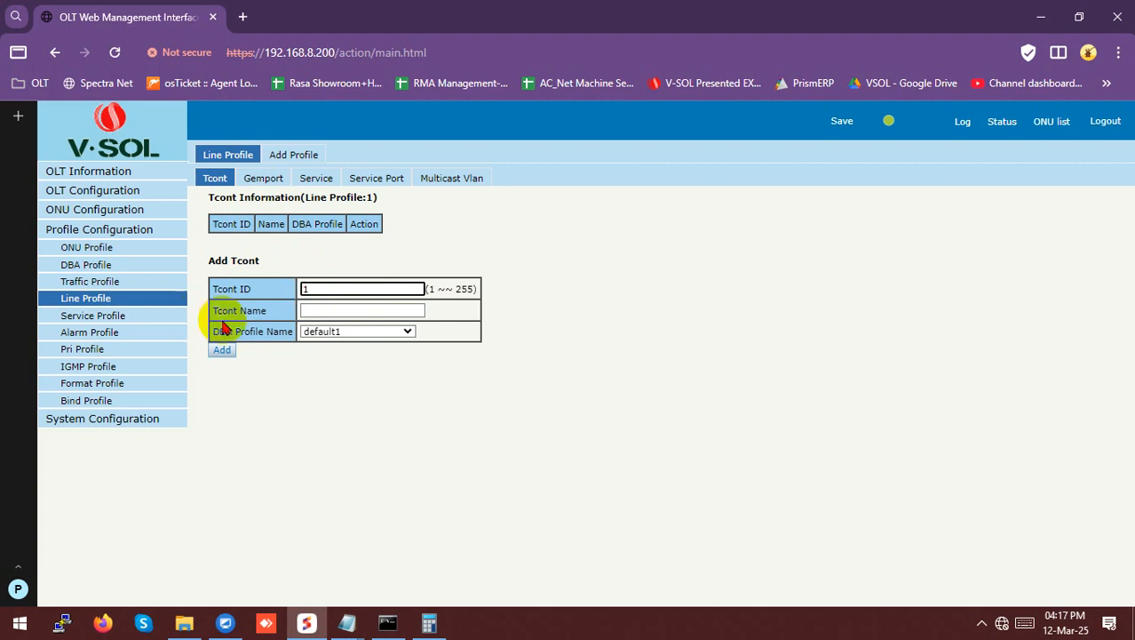
pyautogui.click(322, 311)
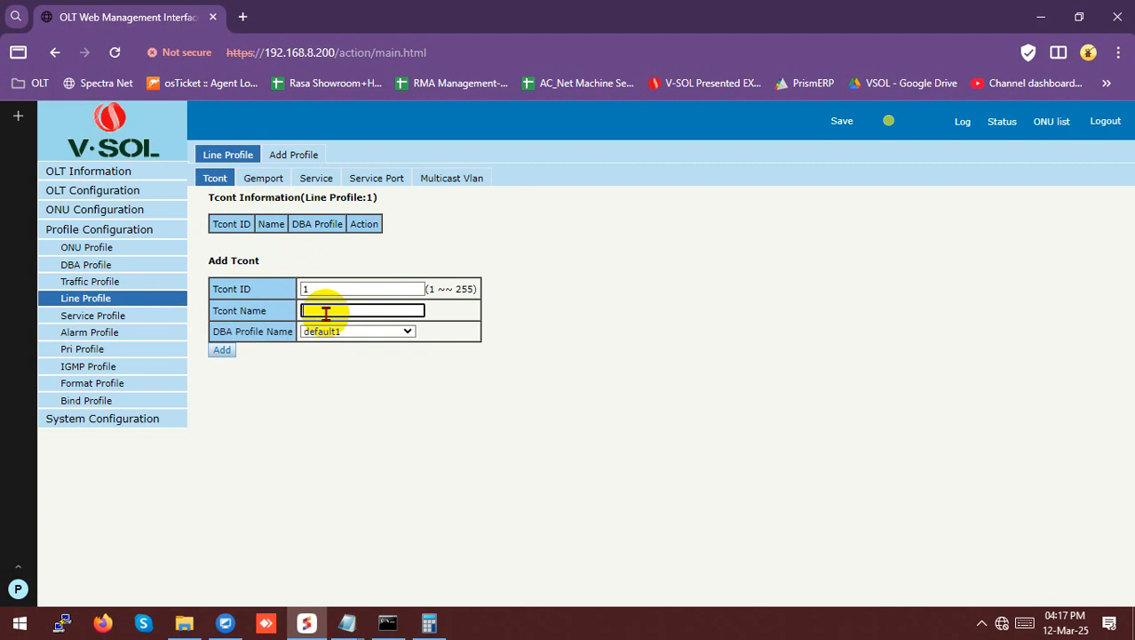
pyautogui.write('v')
pyautogui.press('BackSpace')
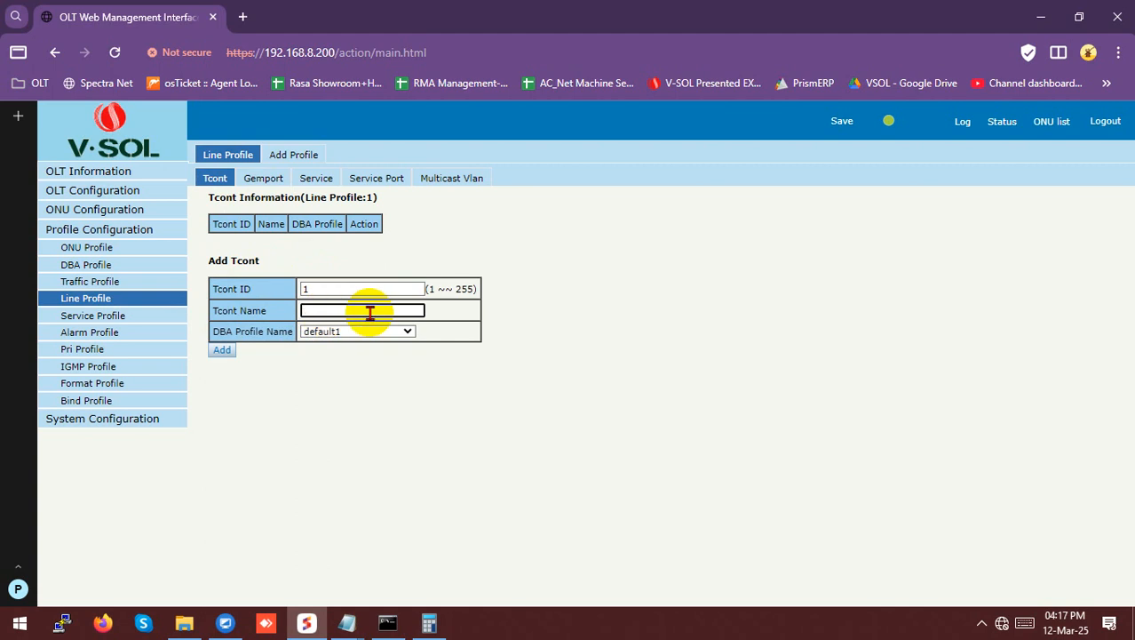
pyautogui.moveTo(233, 331); pyautogui.dragTo(261, 331)
pyautogui.tripleClick(260, 331)
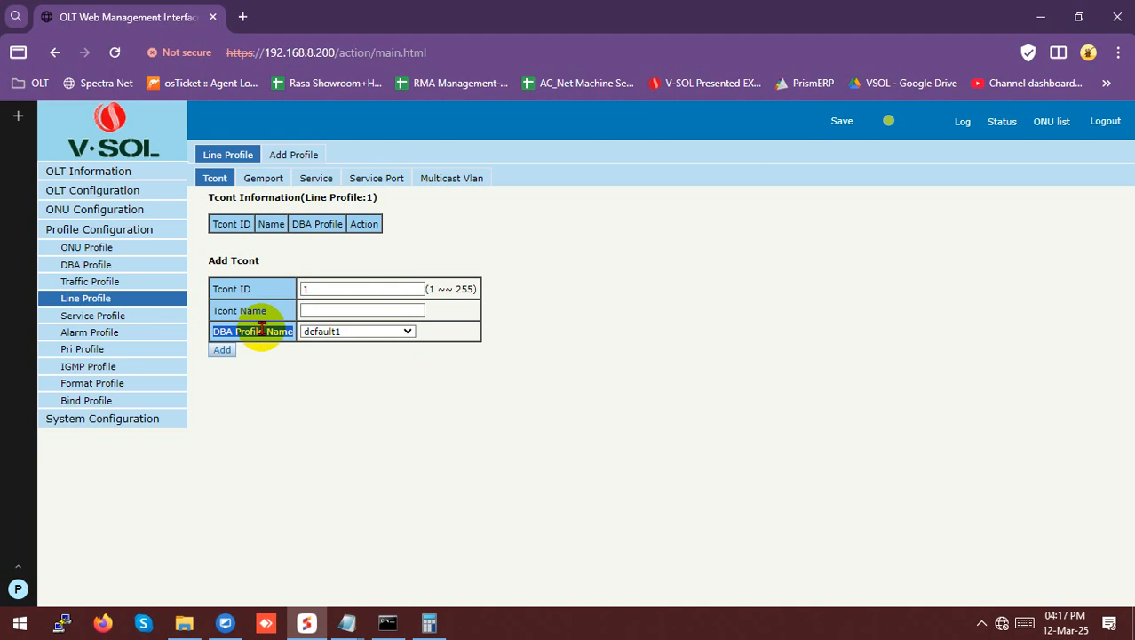
# Step: Start a new DBA profile and compare Type_1's fixed and Type_2's assured bandwidth fields
pyautogui.click(102, 271)
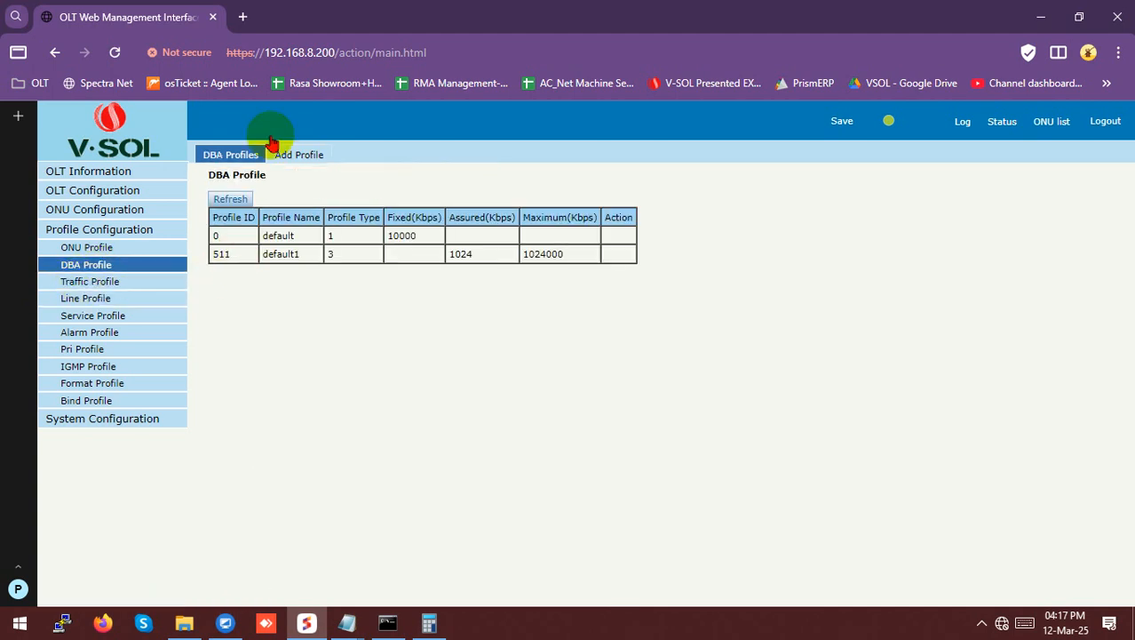
pyautogui.click(288, 158)
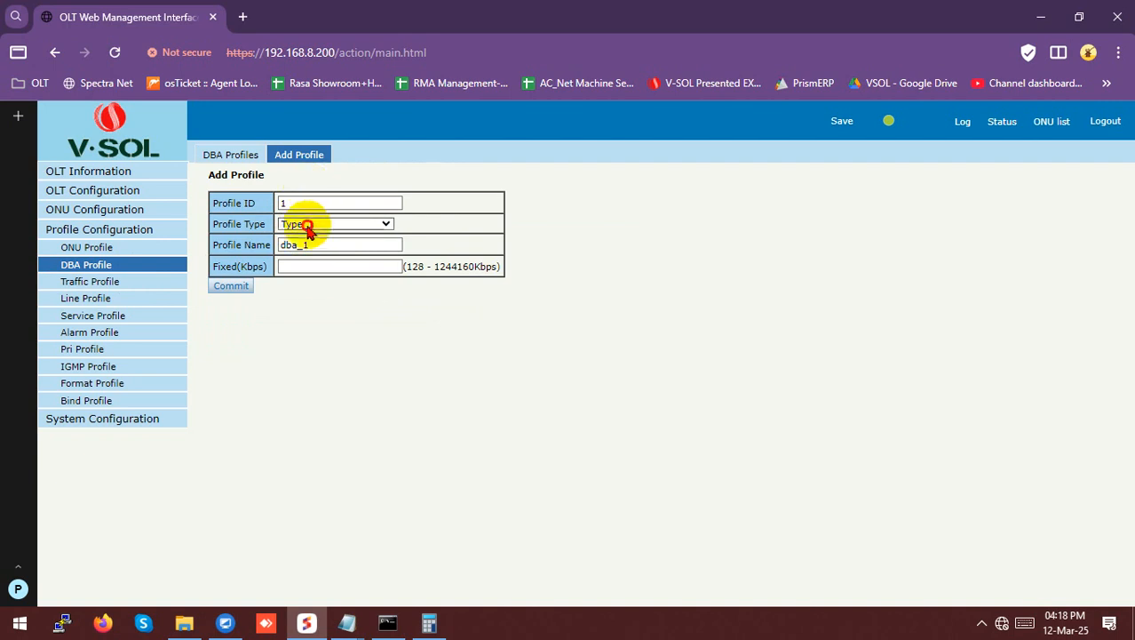
pyautogui.click(307, 224)
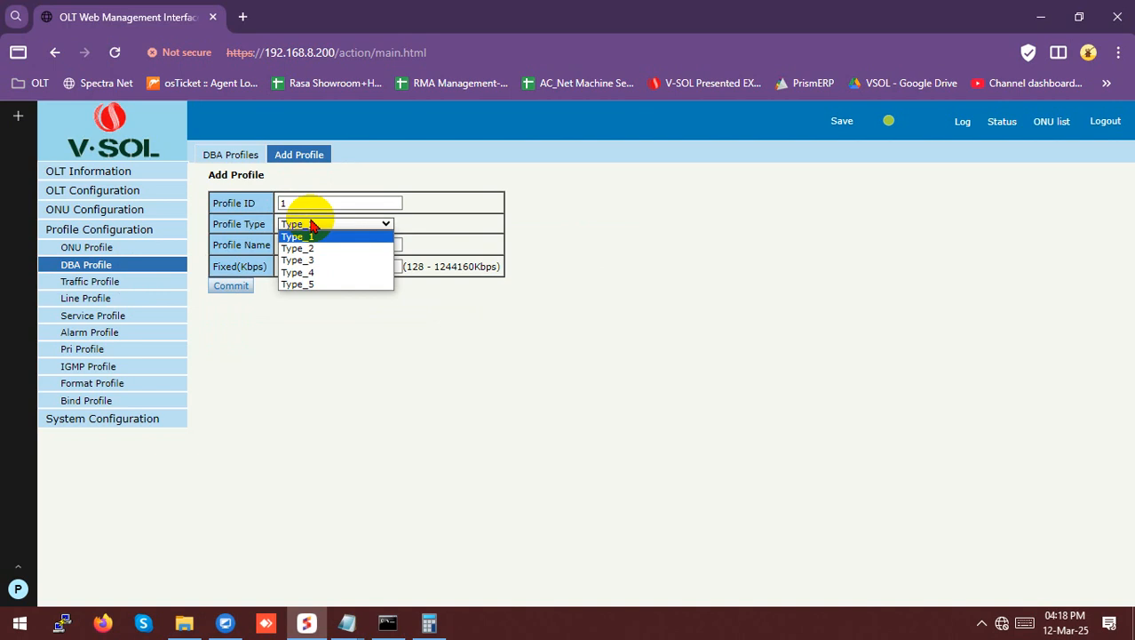
pyautogui.click(298, 236)
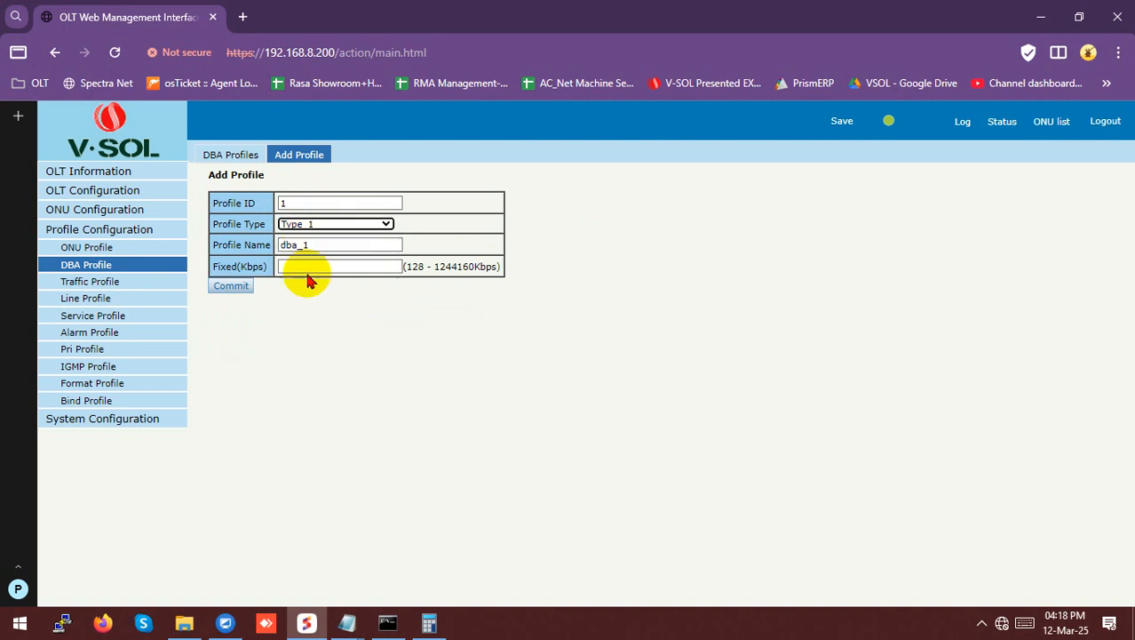
pyautogui.tripleClick(244, 268)
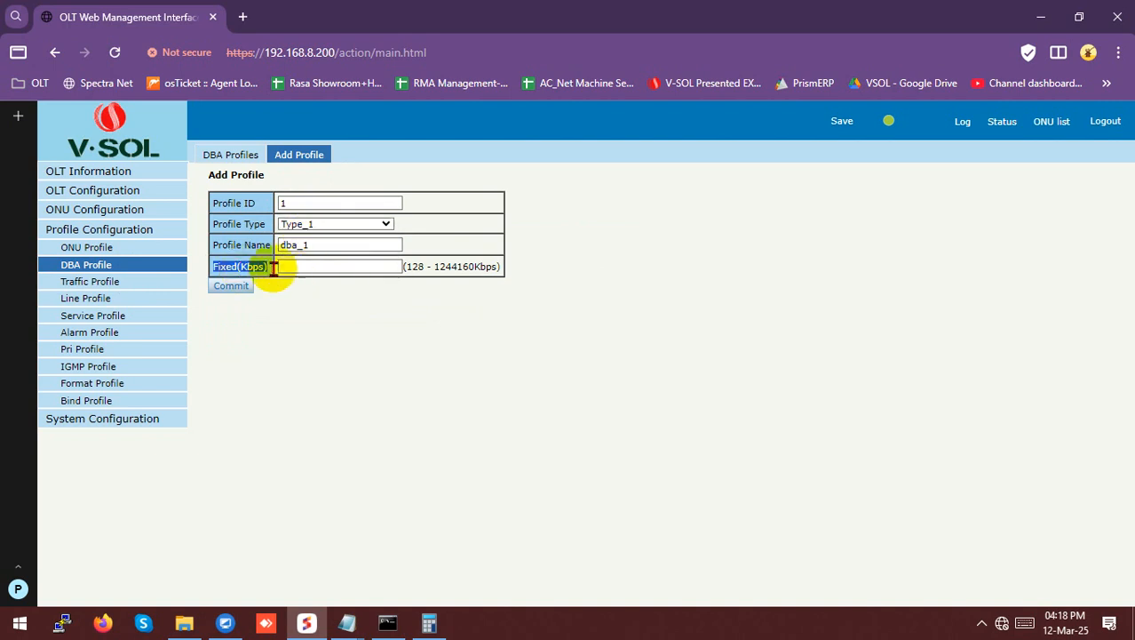
pyautogui.click(324, 223)
pyautogui.click(322, 245)
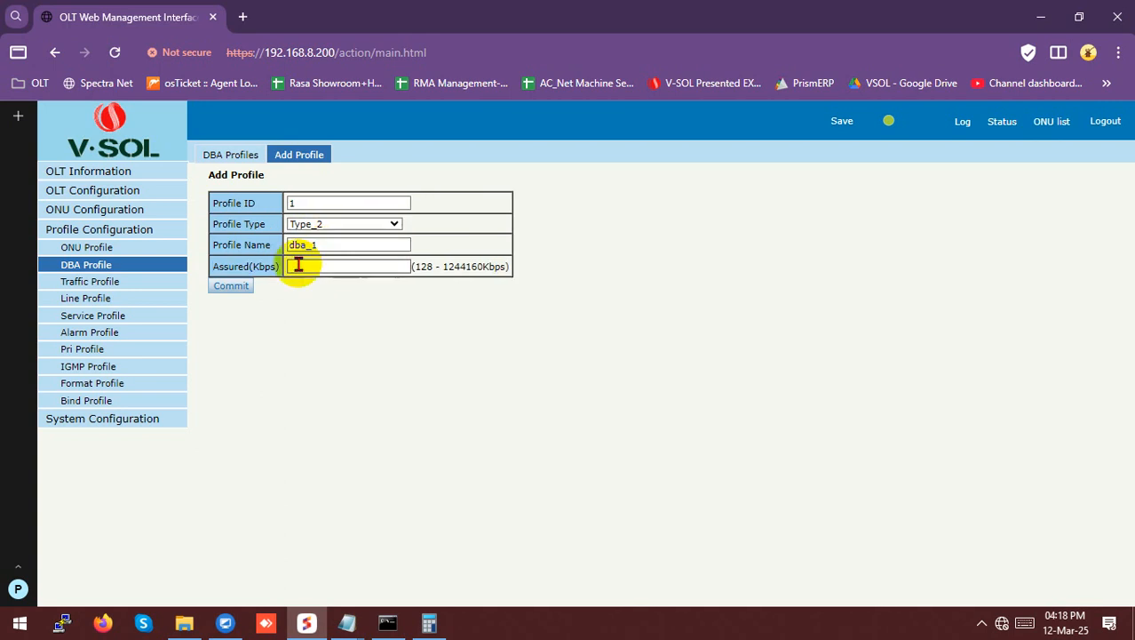
pyautogui.tripleClick(248, 267)
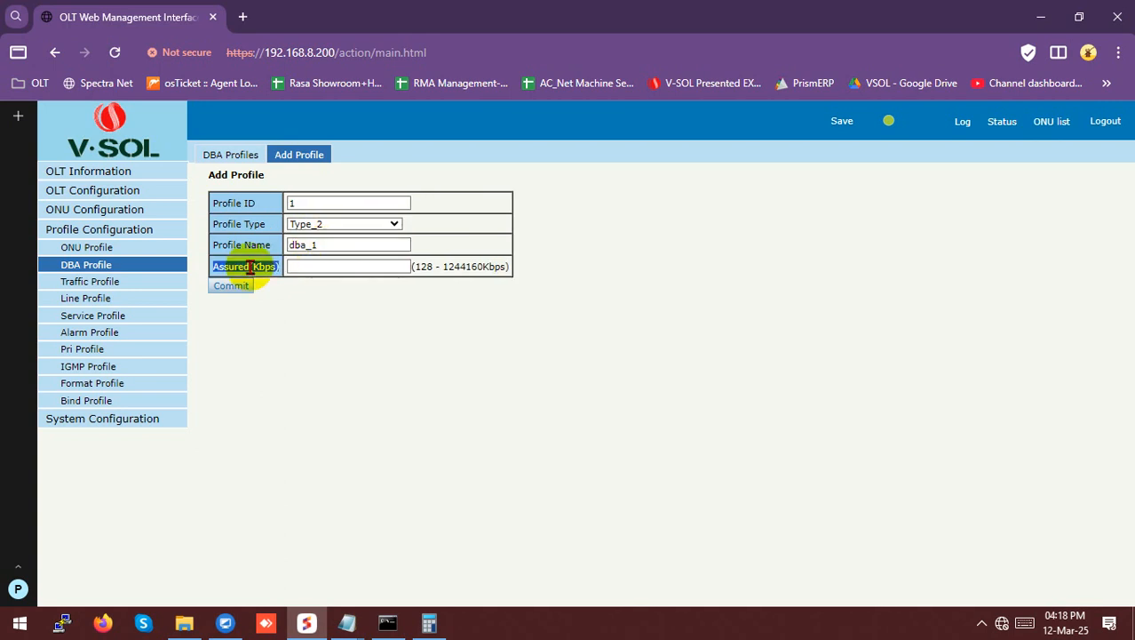
# Step: Compare the Type_3, Type_4 and Type_5 bandwidth fields, then return to the DBA profile list unsaved
pyautogui.click(320, 224)
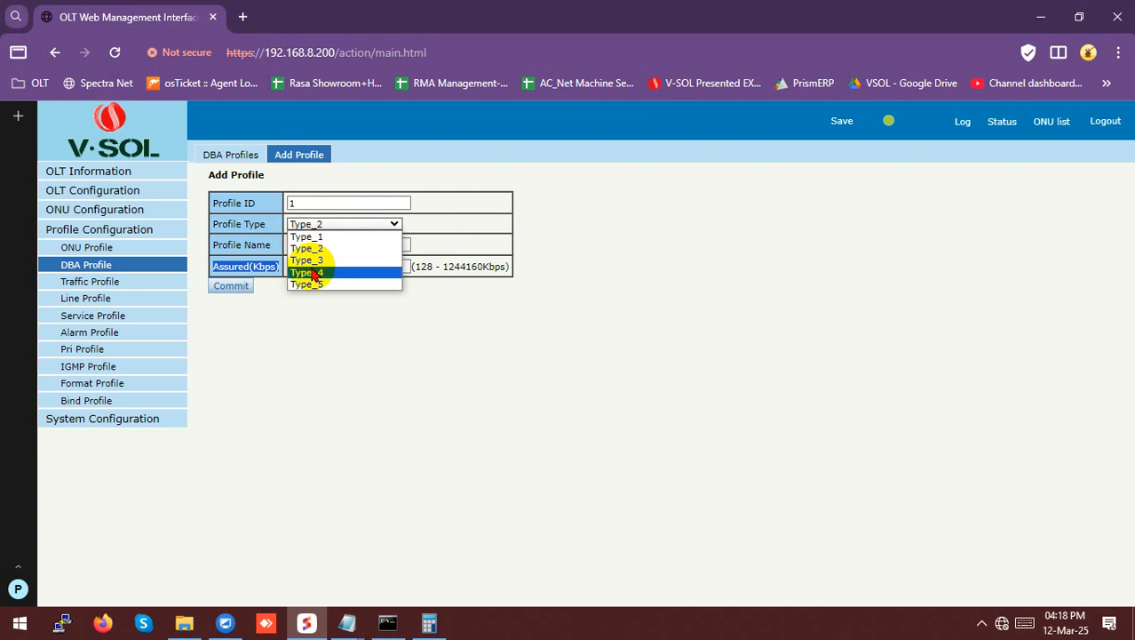
pyautogui.click(307, 260)
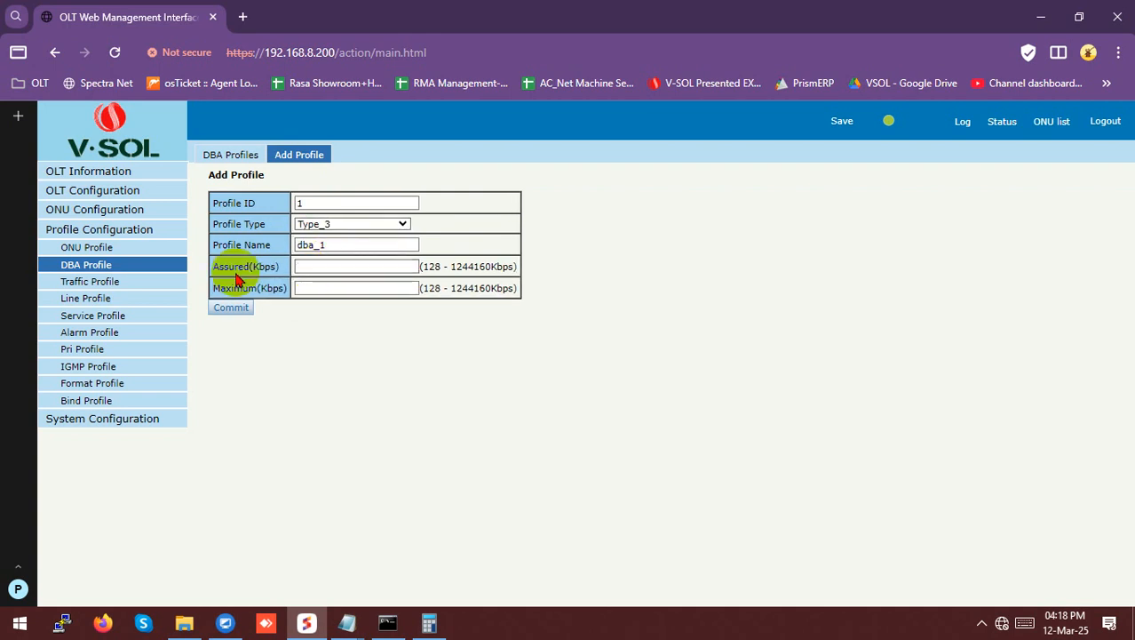
pyautogui.click(341, 226)
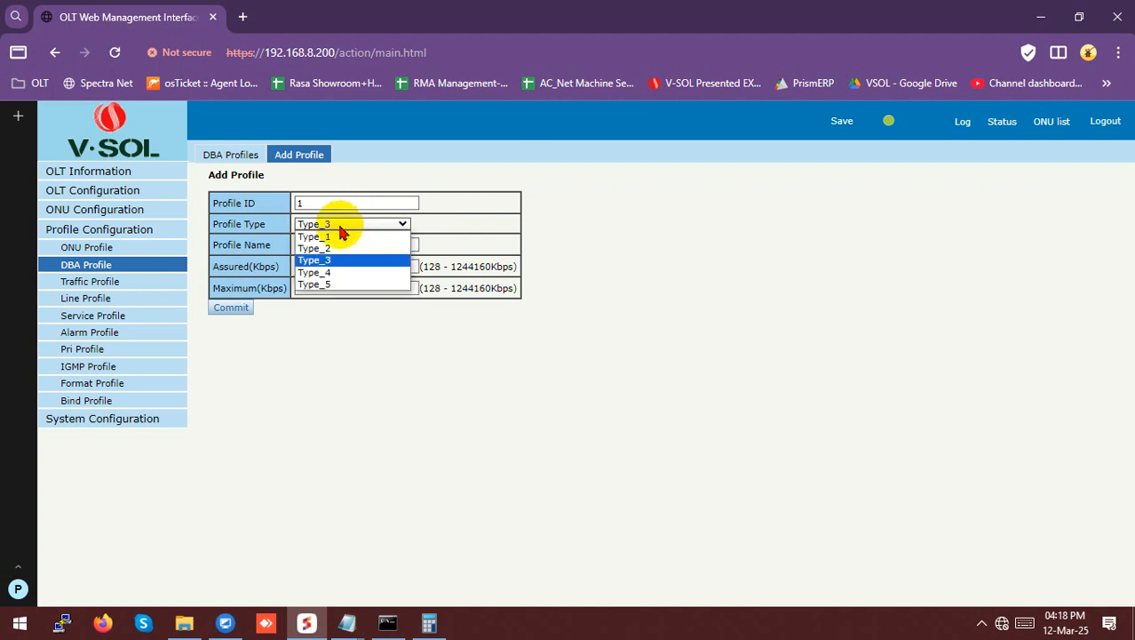
pyautogui.click(340, 272)
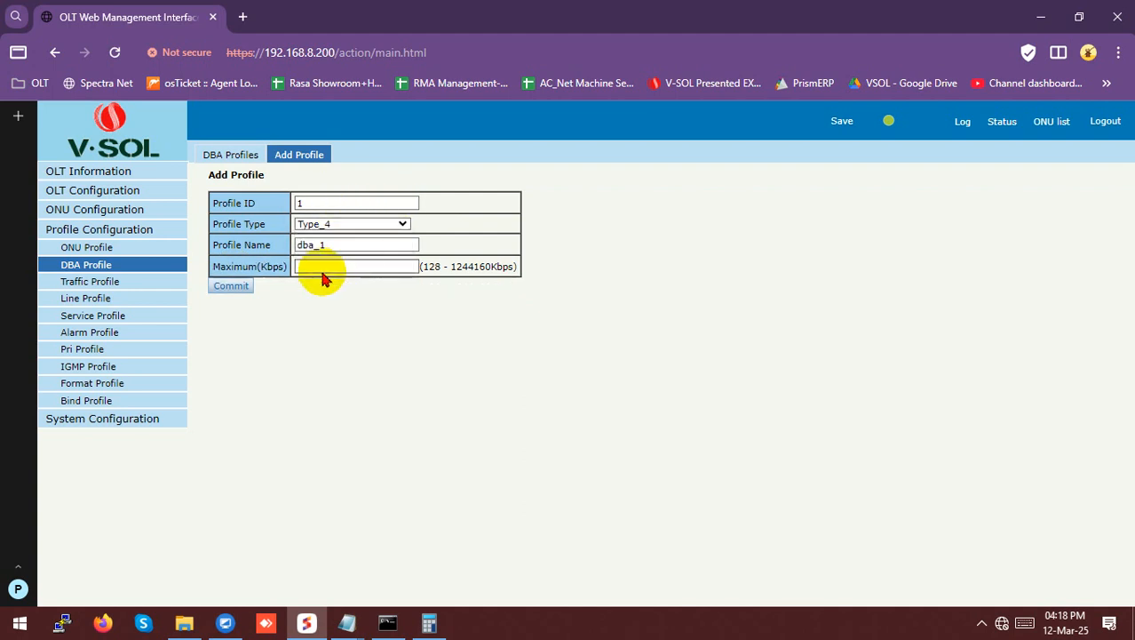
pyautogui.moveTo(291, 271); pyautogui.dragTo(187, 275)
pyautogui.click(329, 241)
pyautogui.click(330, 232)
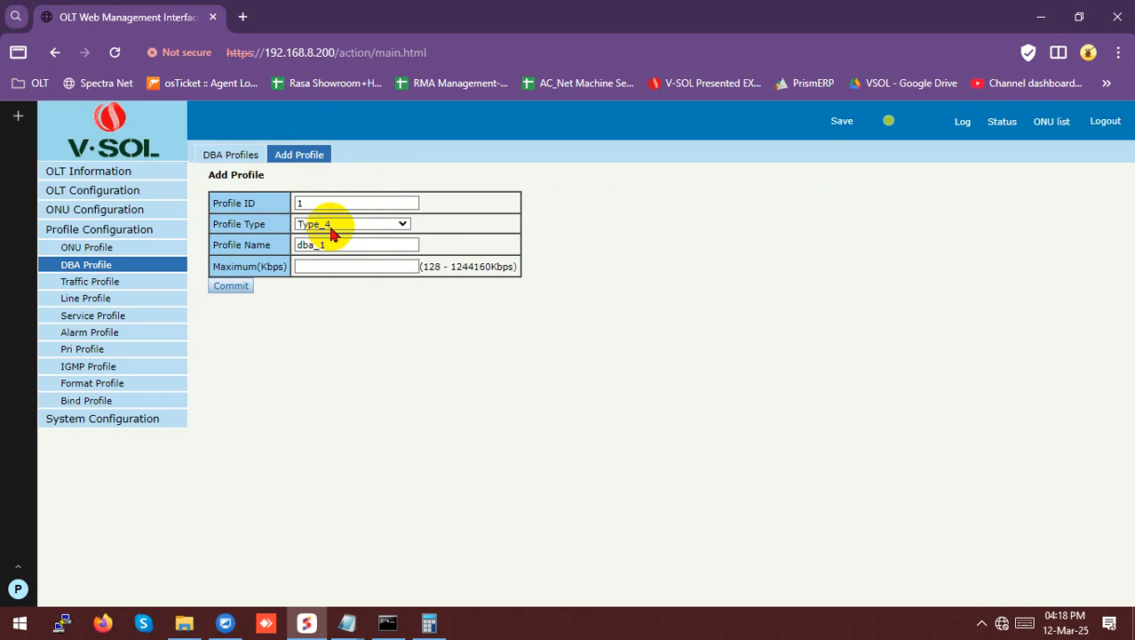
pyautogui.click(325, 231)
pyautogui.click(326, 282)
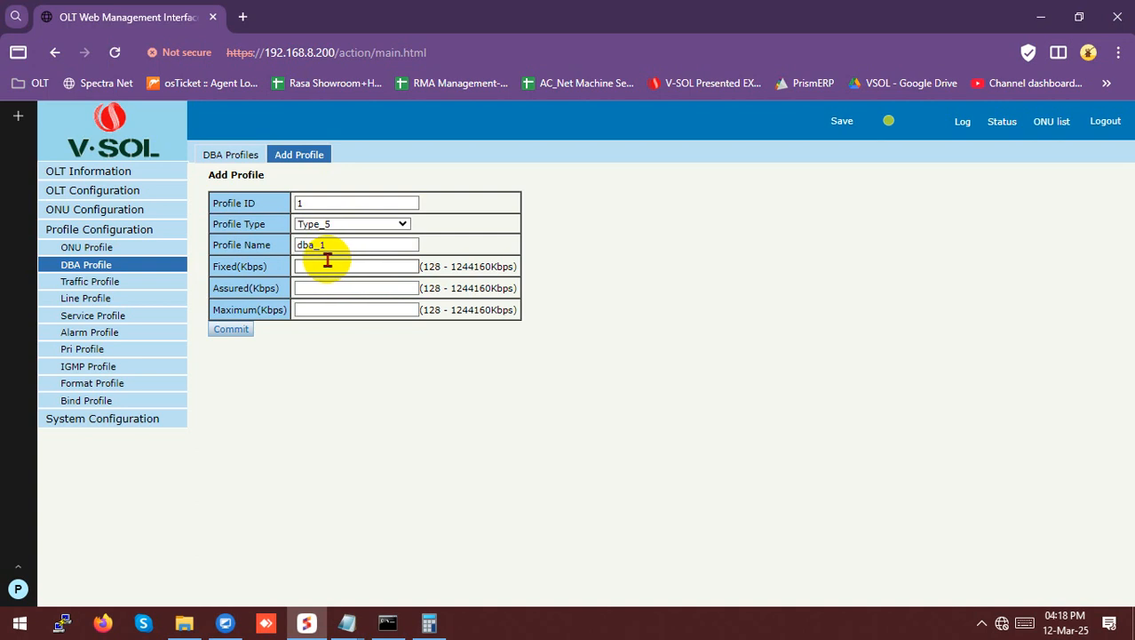
pyautogui.click(310, 272)
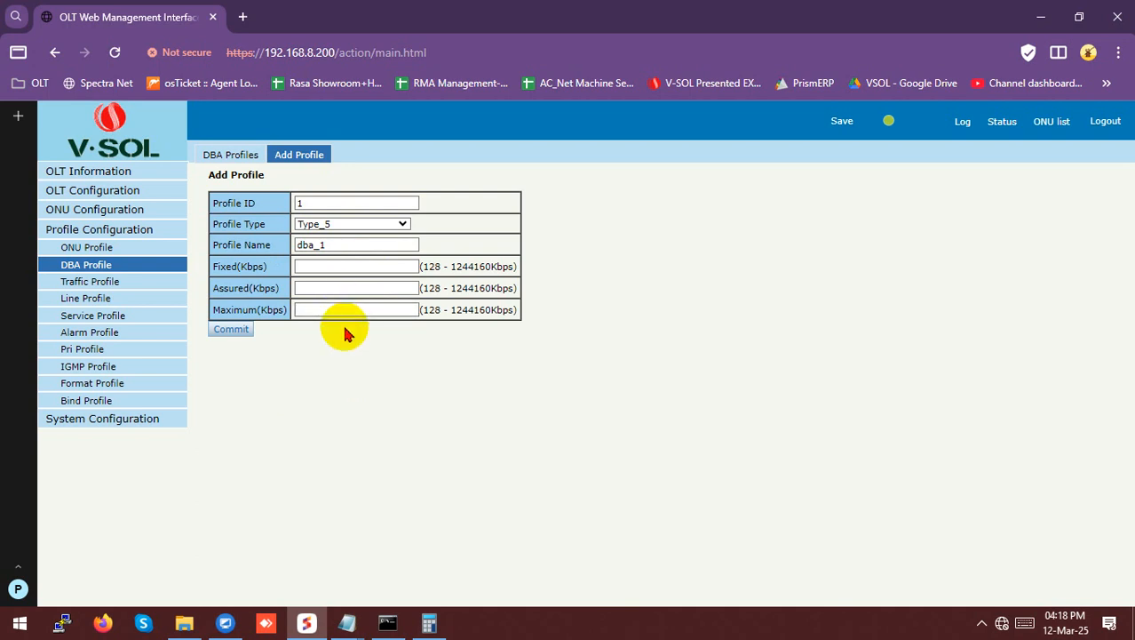
pyautogui.click(73, 263)
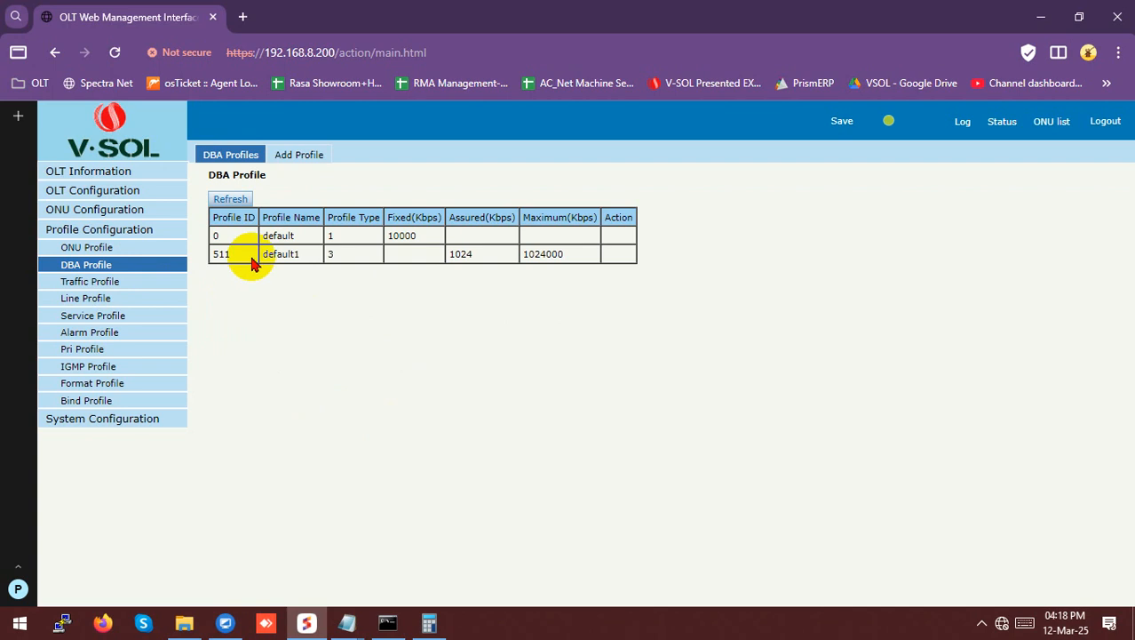
# Step: Point out the default1 DBA profile, then open the first ONU's common service settings
pyautogui.moveTo(254, 255); pyautogui.dragTo(296, 266)
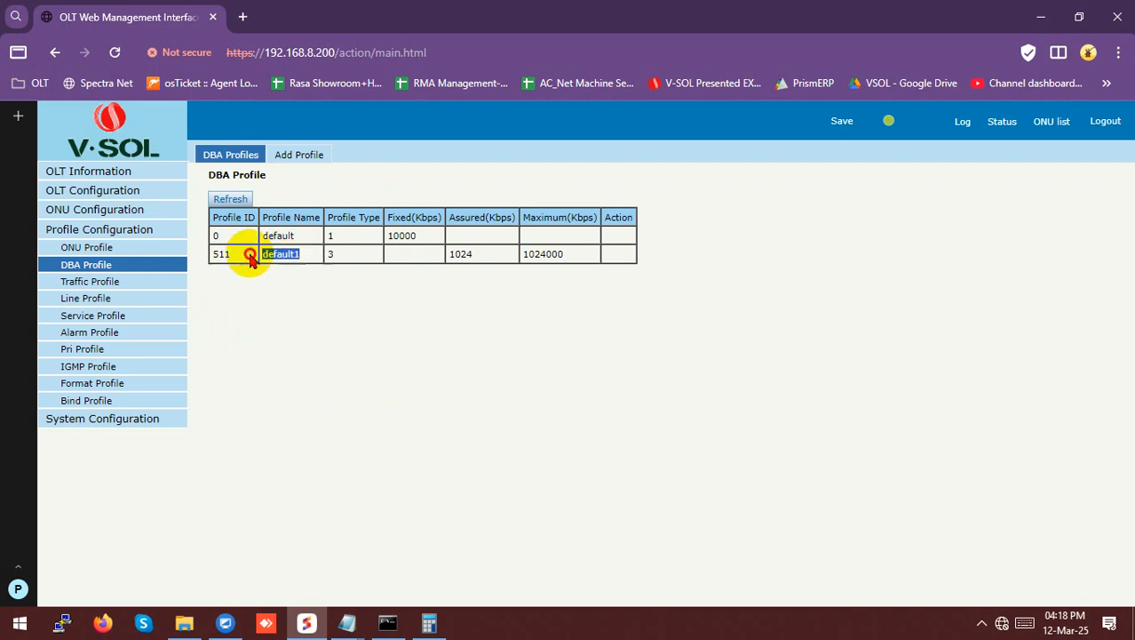
pyautogui.doubleClick(272, 254)
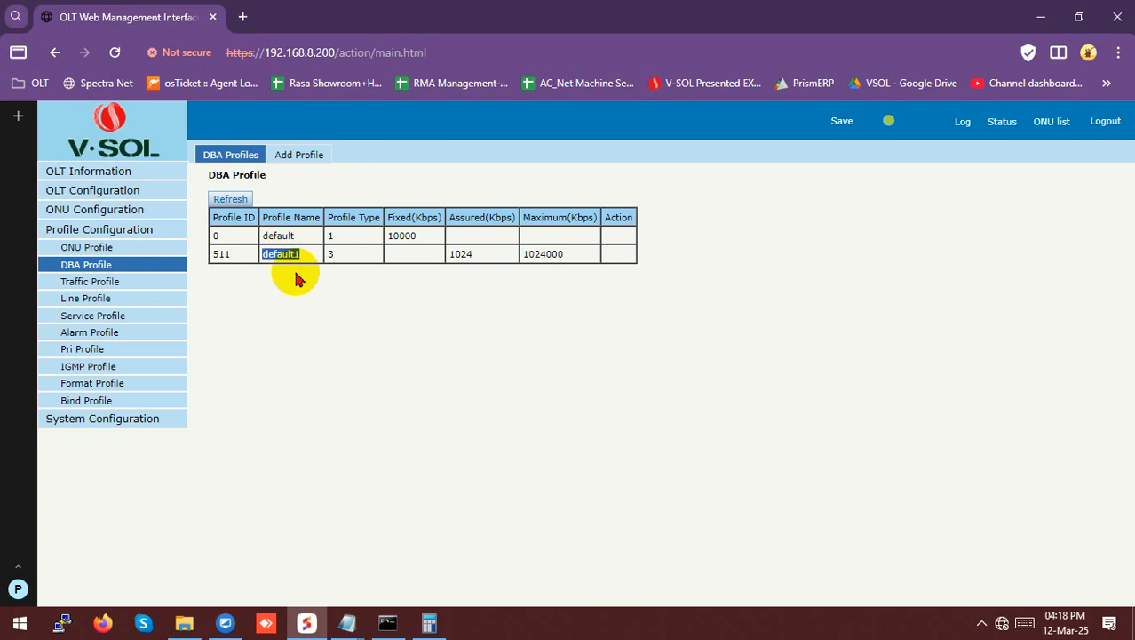
pyautogui.click(1050, 124)
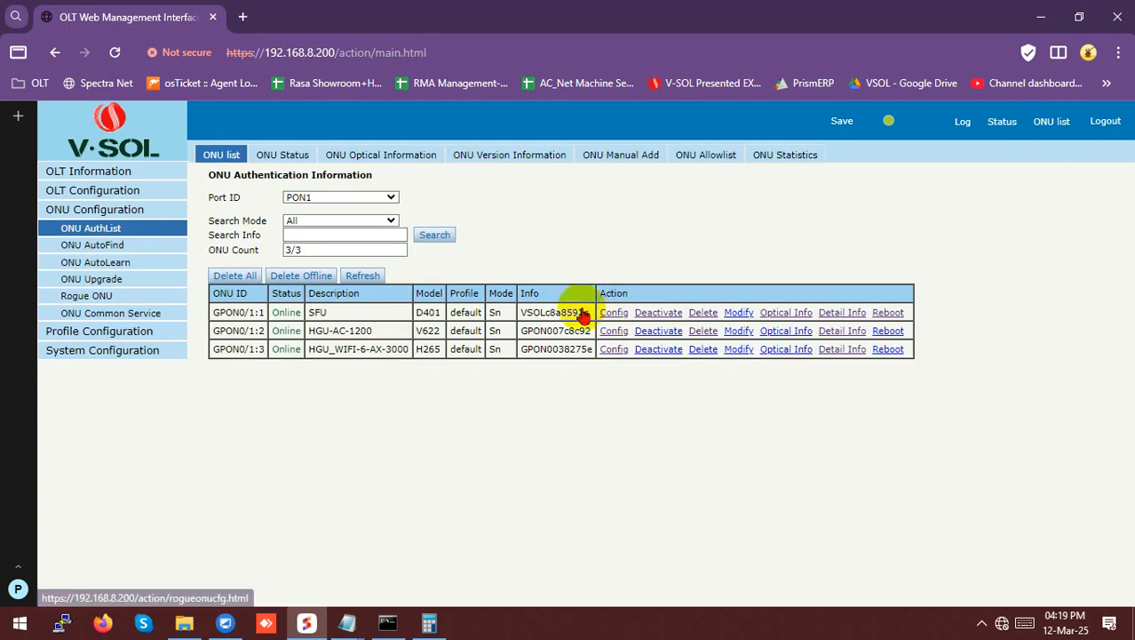
pyautogui.click(614, 312)
pyautogui.click(151, 316)
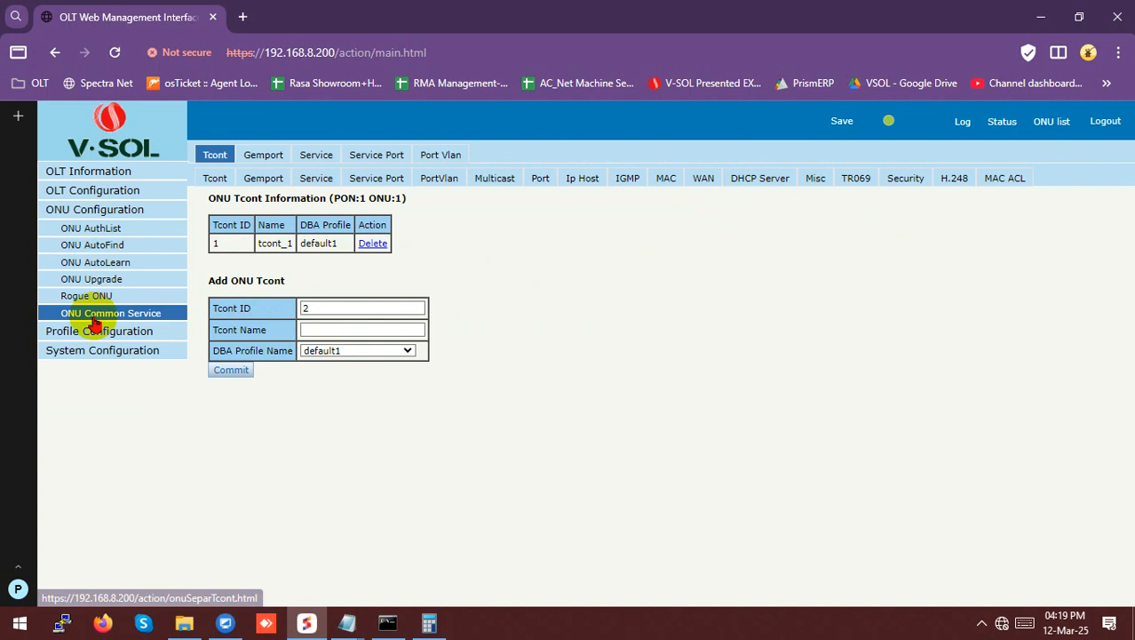
# Step: Add tcont_1 using DBA profile default1 to line profile line_1
pyautogui.click(45, 330)
pyautogui.click(83, 298)
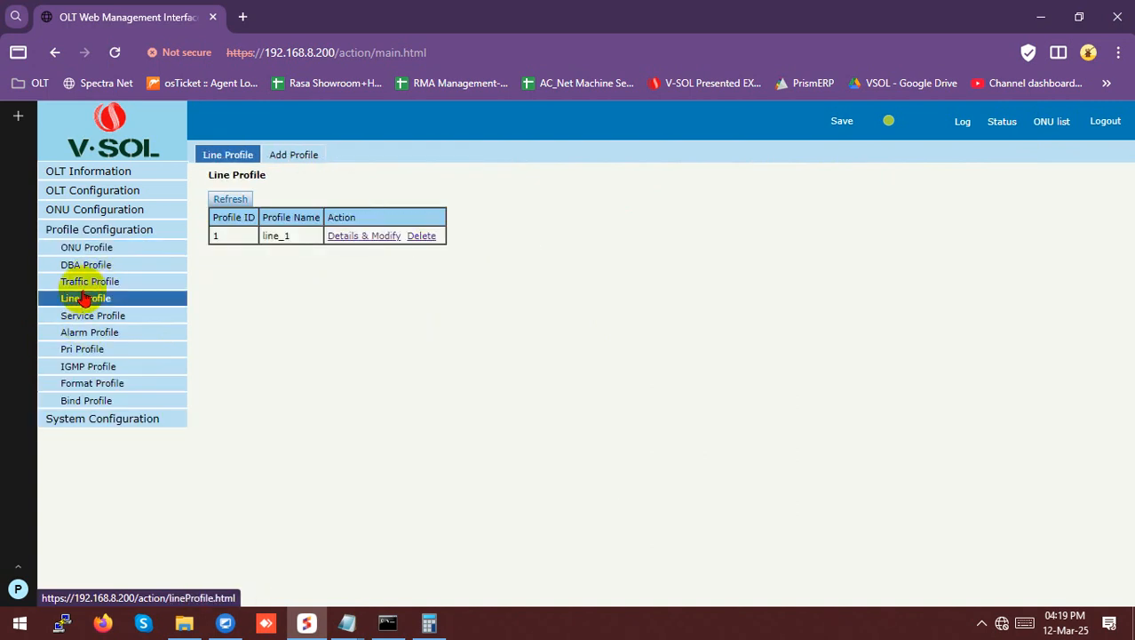
pyautogui.click(351, 242)
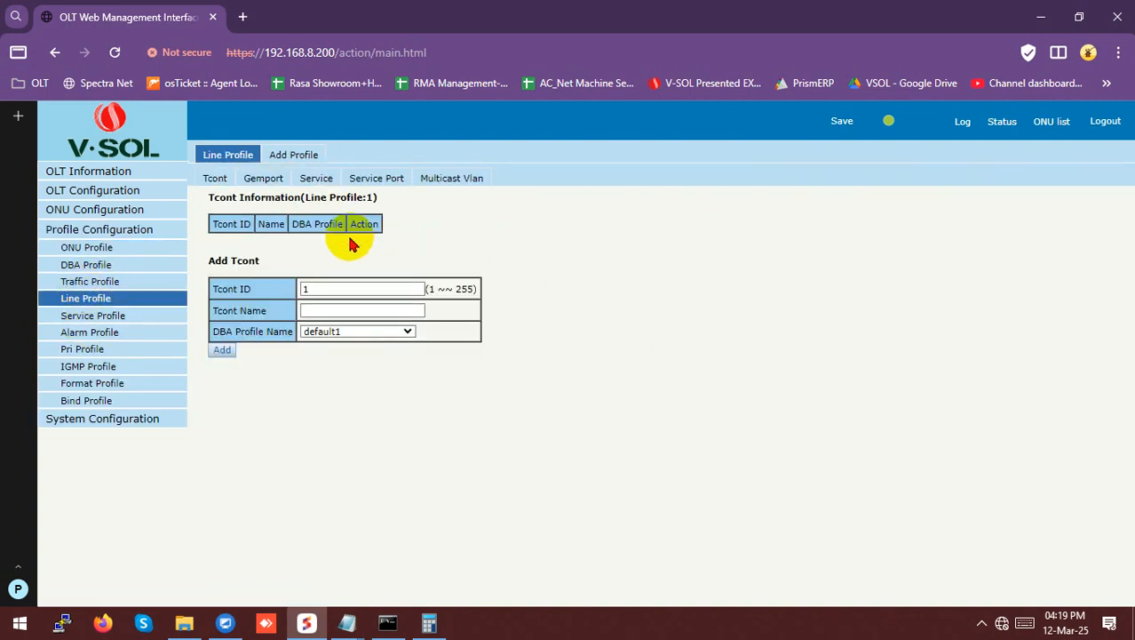
pyautogui.click(327, 335)
pyautogui.click(329, 339)
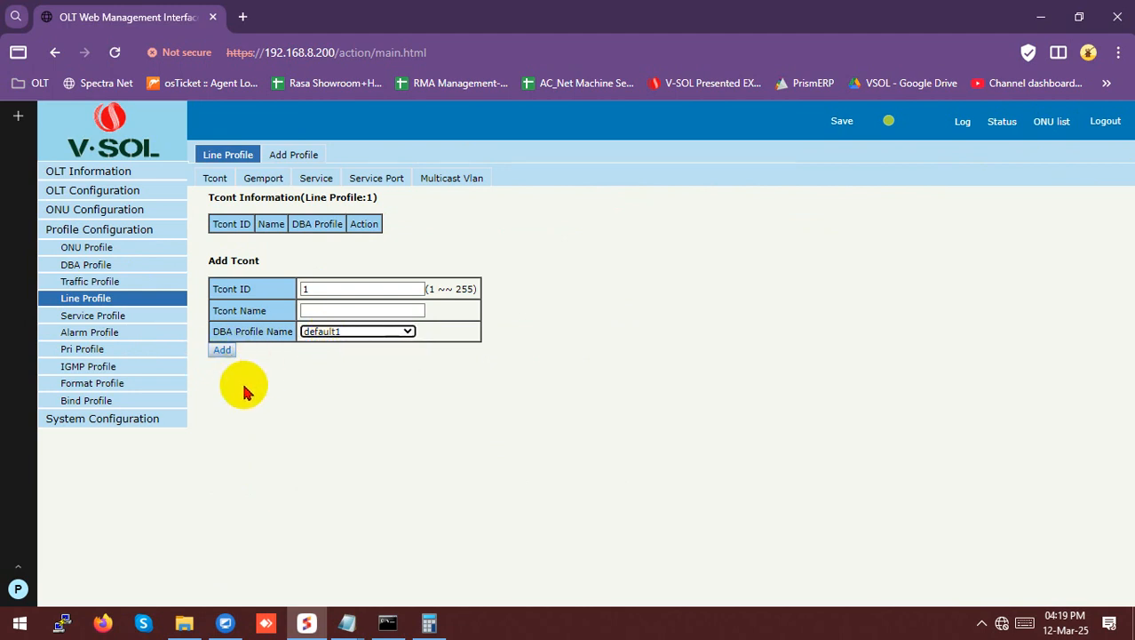
pyautogui.click(222, 350)
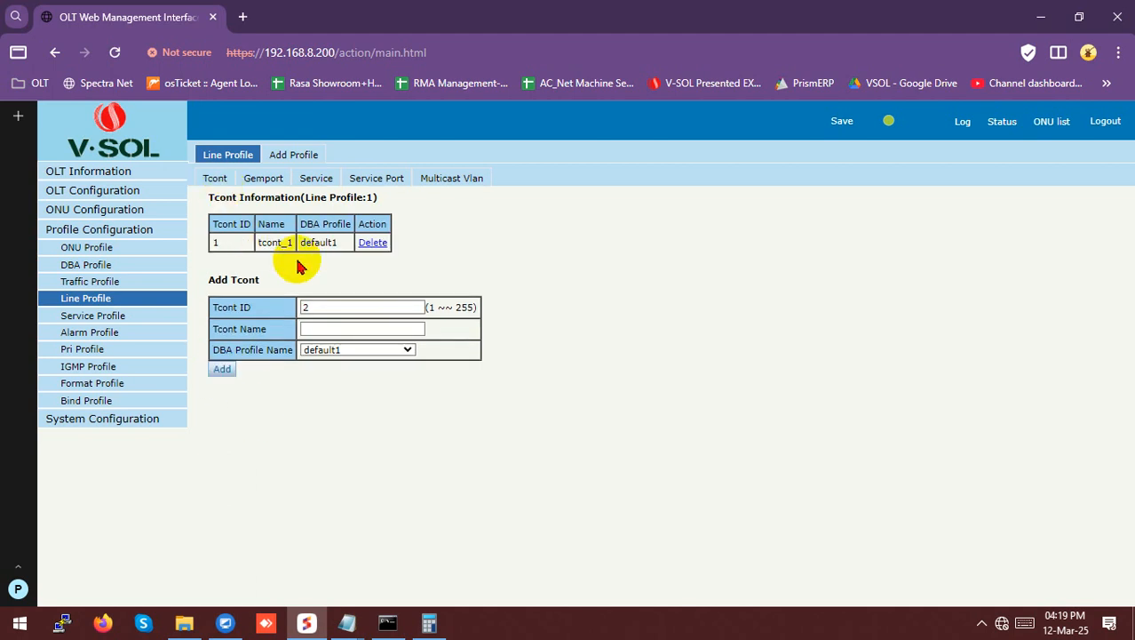
# Step: Go over line_1's Gemport form: name, downstream traffic and UpQueueMapId fields
pyautogui.click(269, 180)
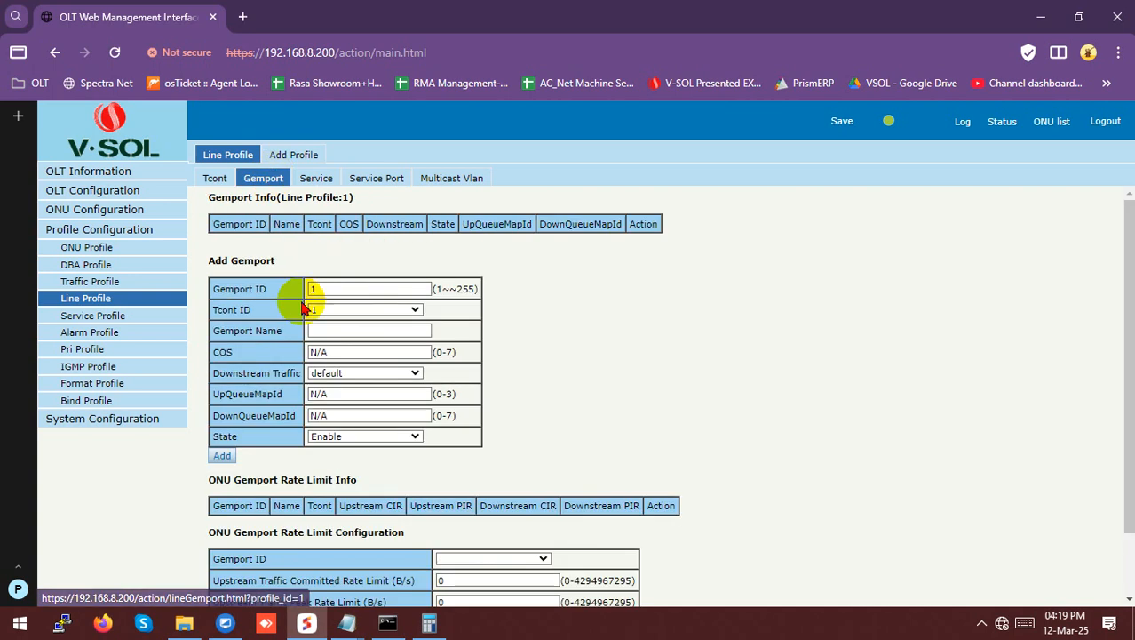
pyautogui.click(336, 330)
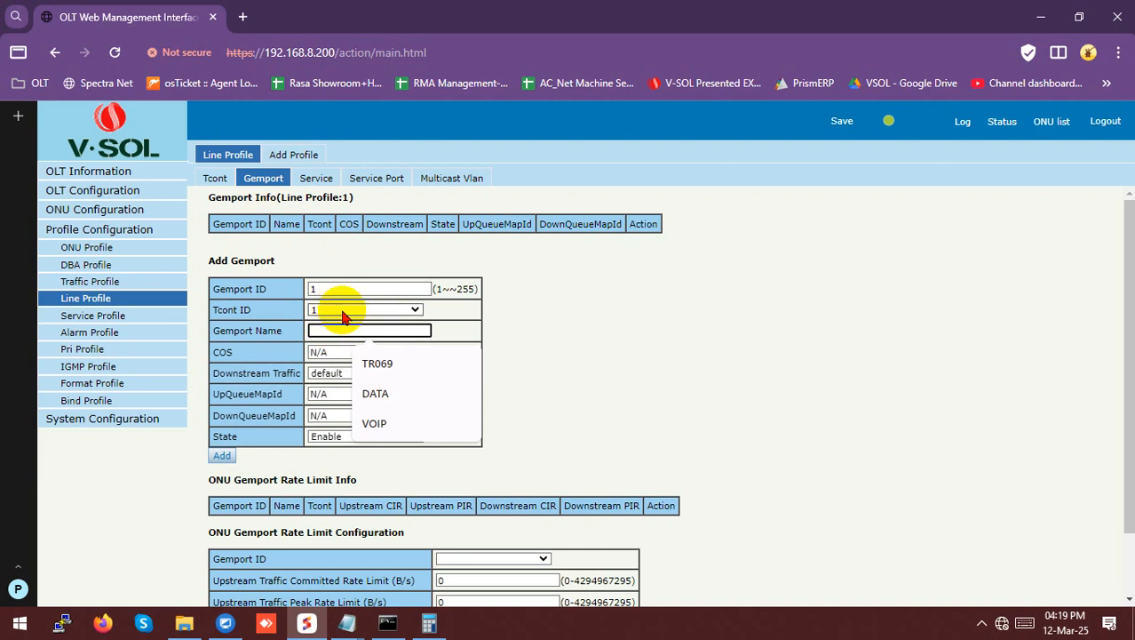
pyautogui.click(541, 355)
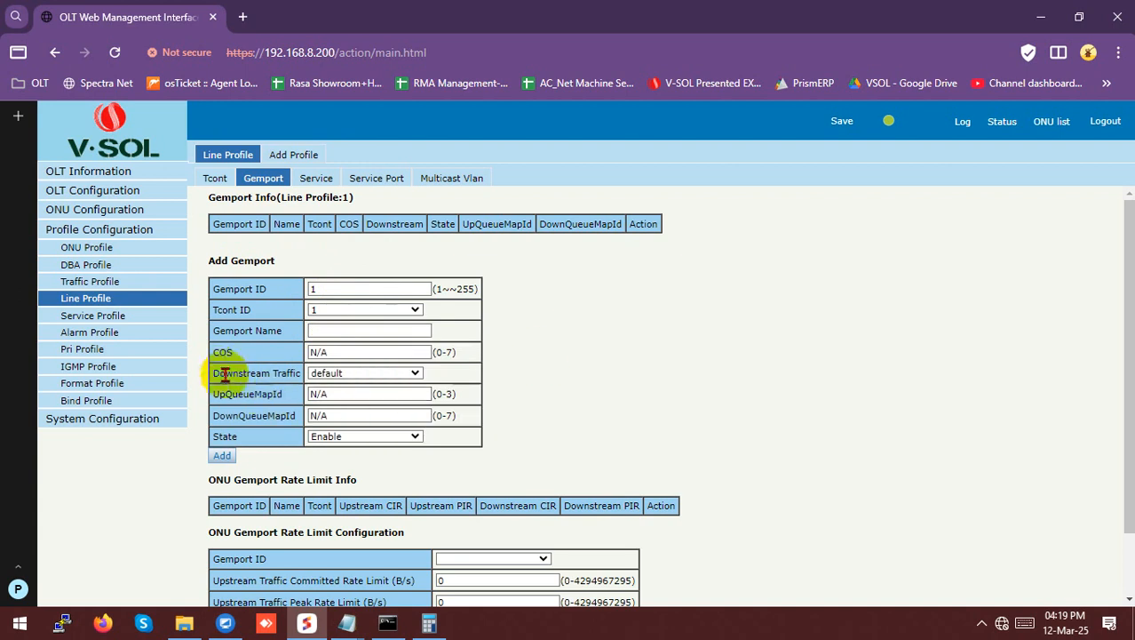
pyautogui.moveTo(216, 374); pyautogui.dragTo(298, 373)
pyautogui.moveTo(214, 393); pyautogui.dragTo(283, 394)
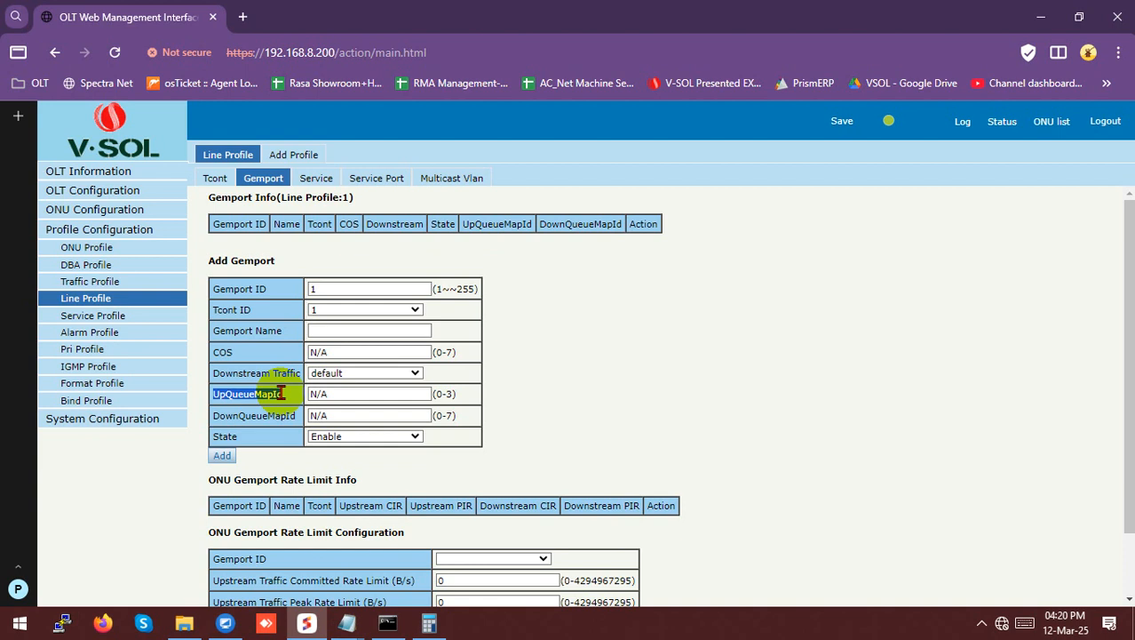
# Step: Inspect the downstream traffic setting and the upstream committed and peak rate values
pyautogui.click(774, 309)
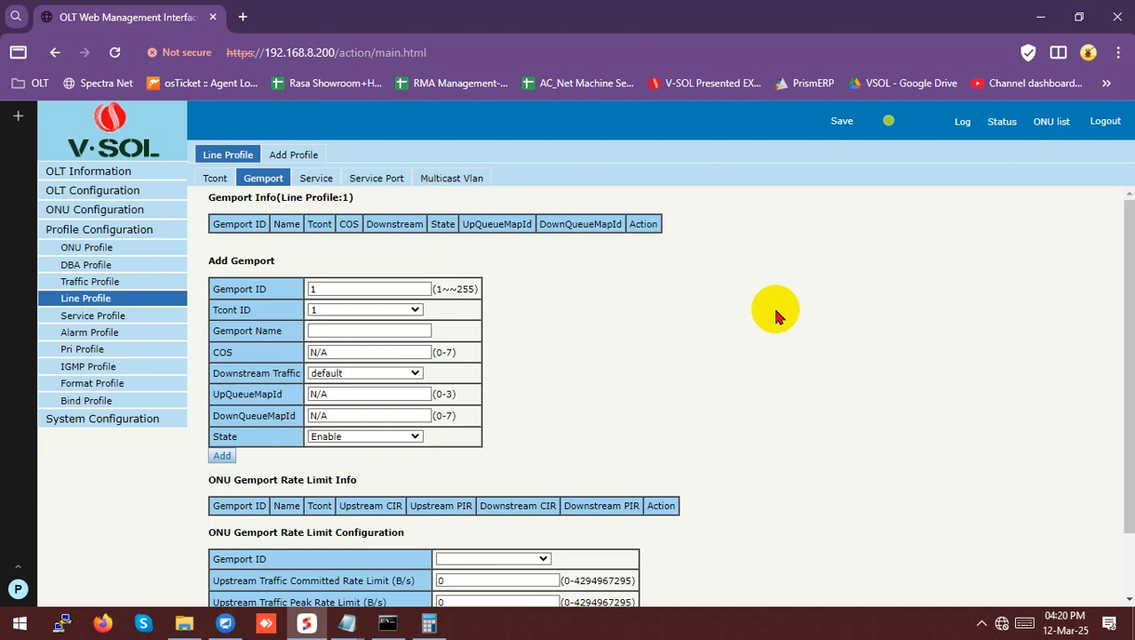
pyautogui.scroll(-2, 610, 339)
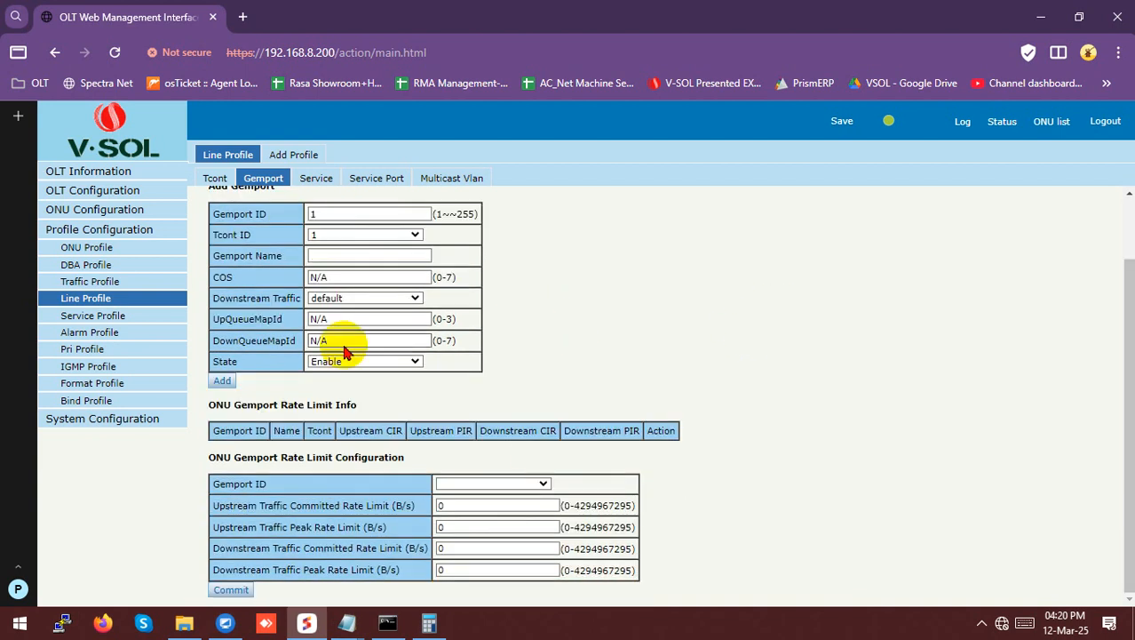
pyautogui.tripleClick(286, 304)
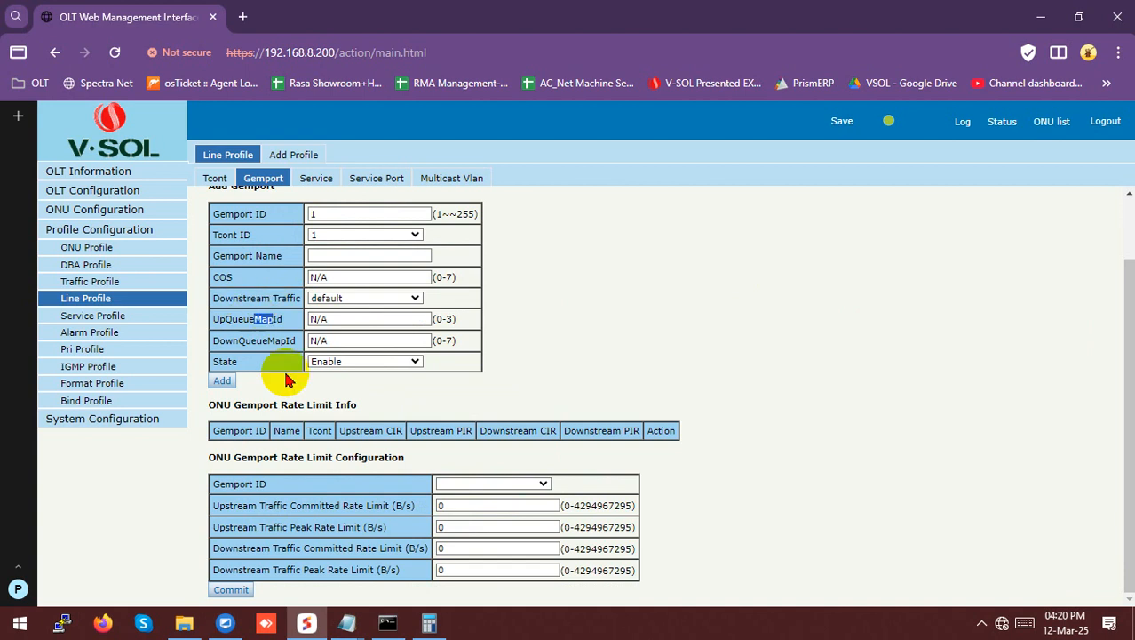
pyautogui.doubleClick(444, 505)
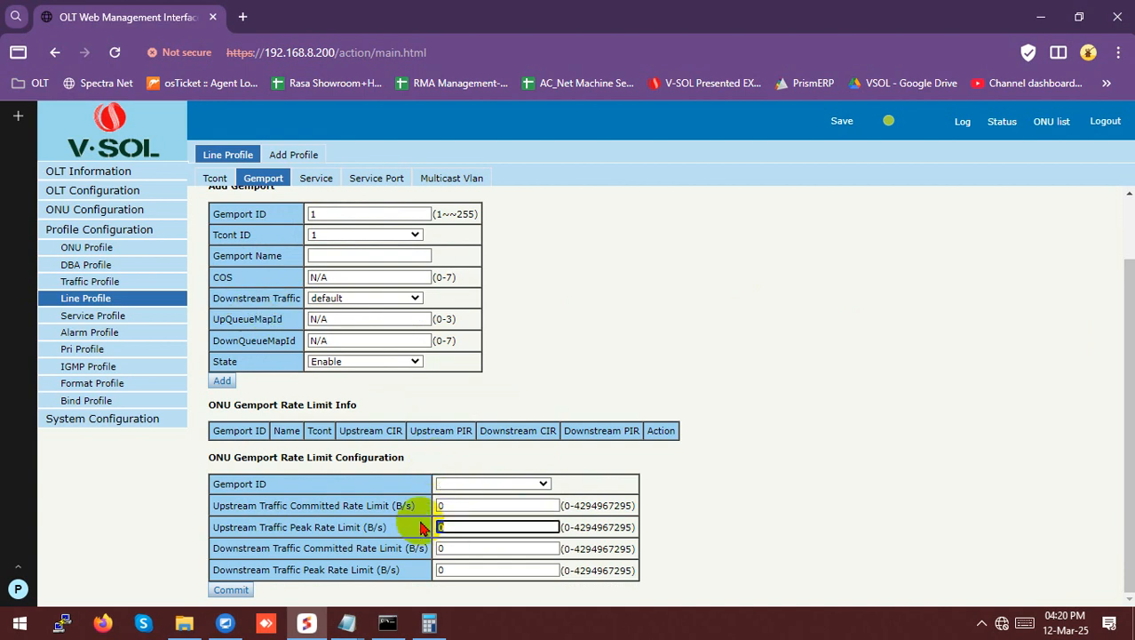
pyautogui.doubleClick(452, 526)
pyautogui.scroll(2, 511, 497)
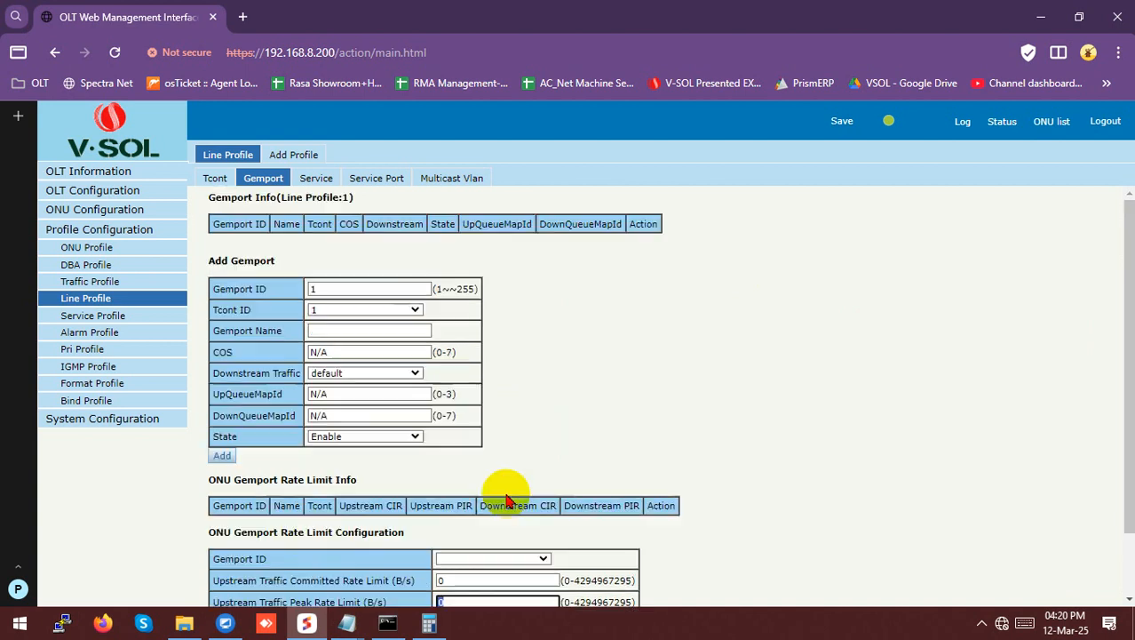
# Step: Add enabled gemport gem_1 on Tcont 1 and review the Tcont and Gemport entries
pyautogui.click(259, 177)
pyautogui.click(222, 457)
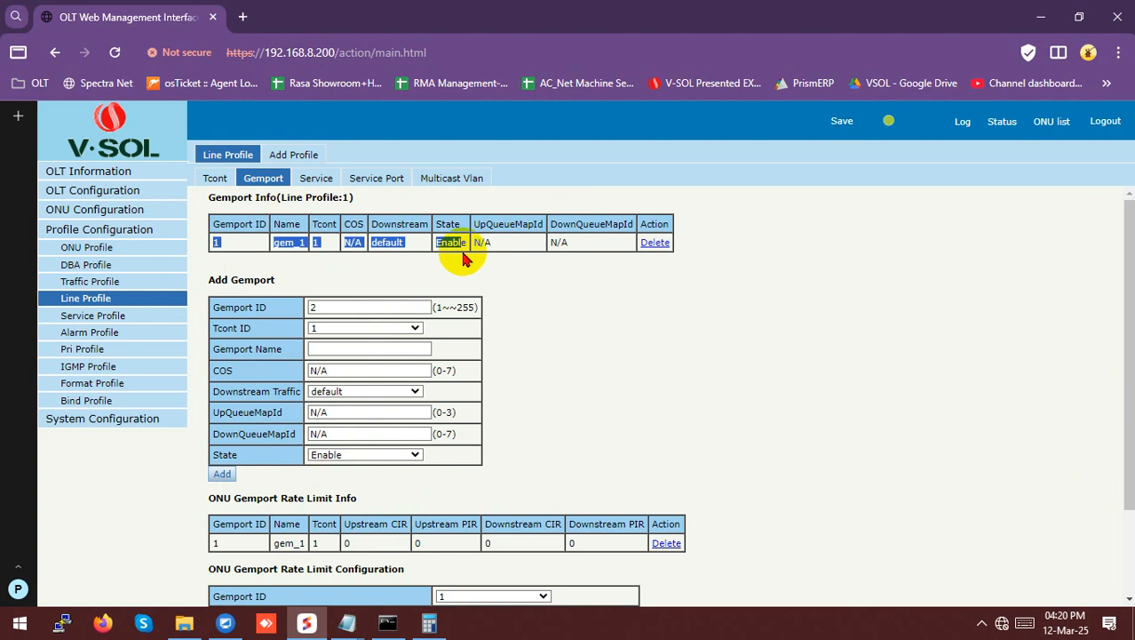
pyautogui.click(210, 179)
pyautogui.click(265, 180)
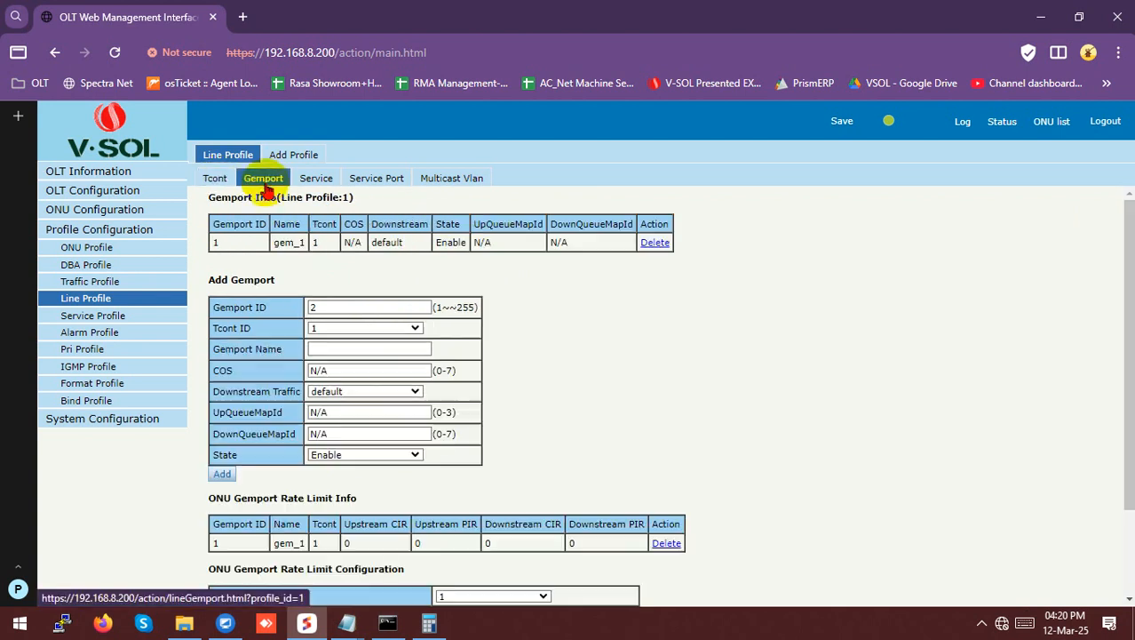
# Step: Add service ser_1 in Tag mode with VLAN list 101 to line profile 1
pyautogui.click(312, 179)
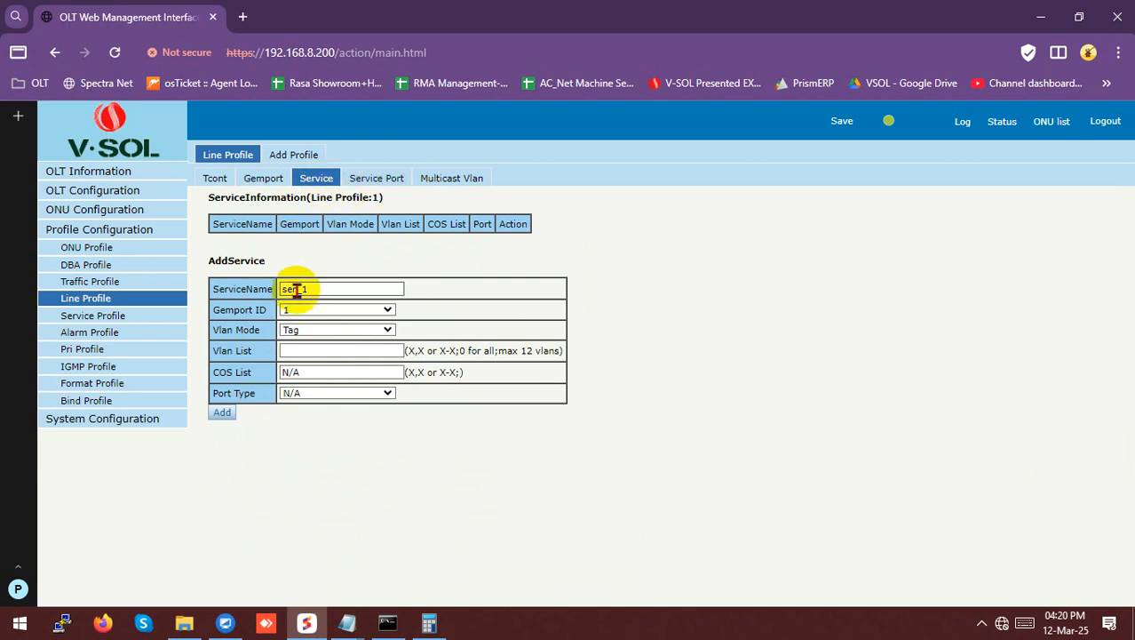
pyautogui.moveTo(319, 287); pyautogui.dragTo(284, 302)
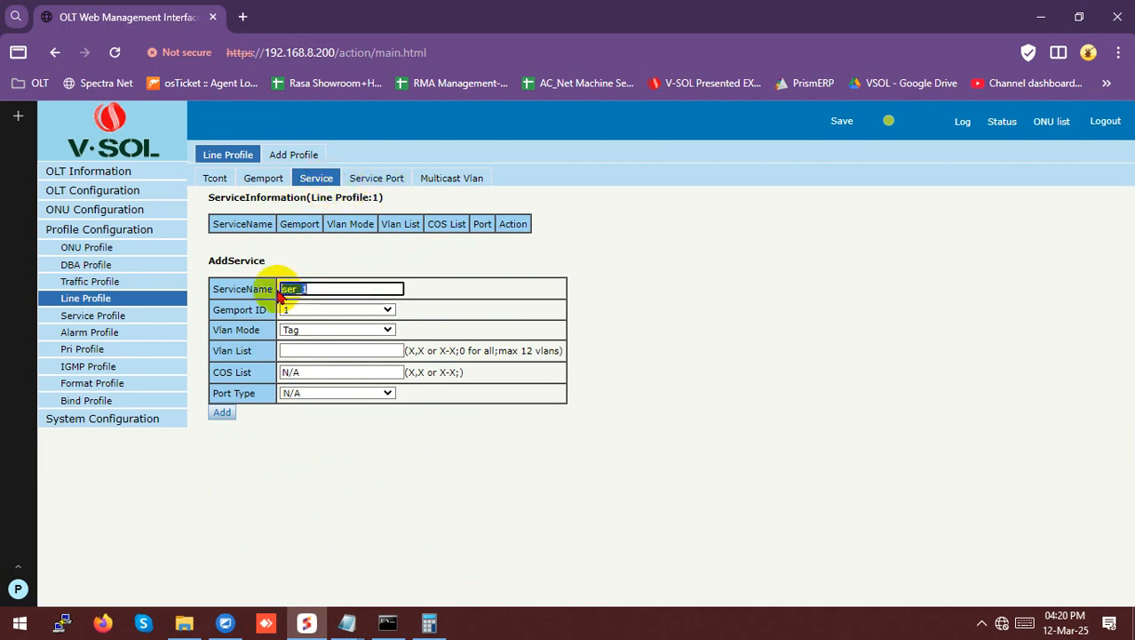
pyautogui.click(286, 349)
pyautogui.write('10')
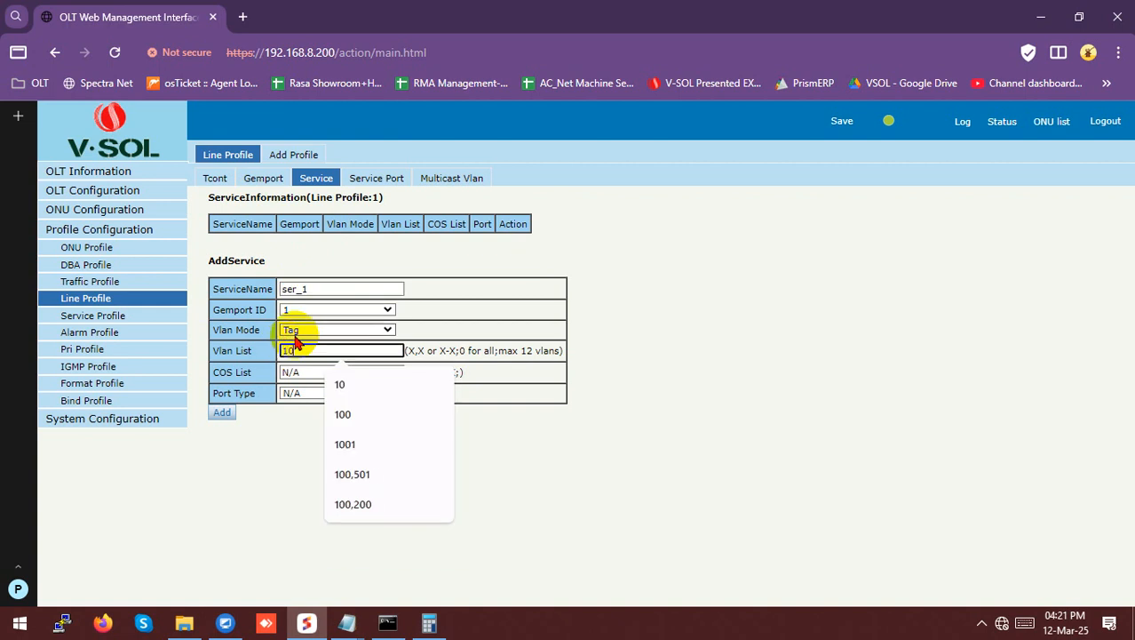
pyautogui.write('1')
pyautogui.press('Return')
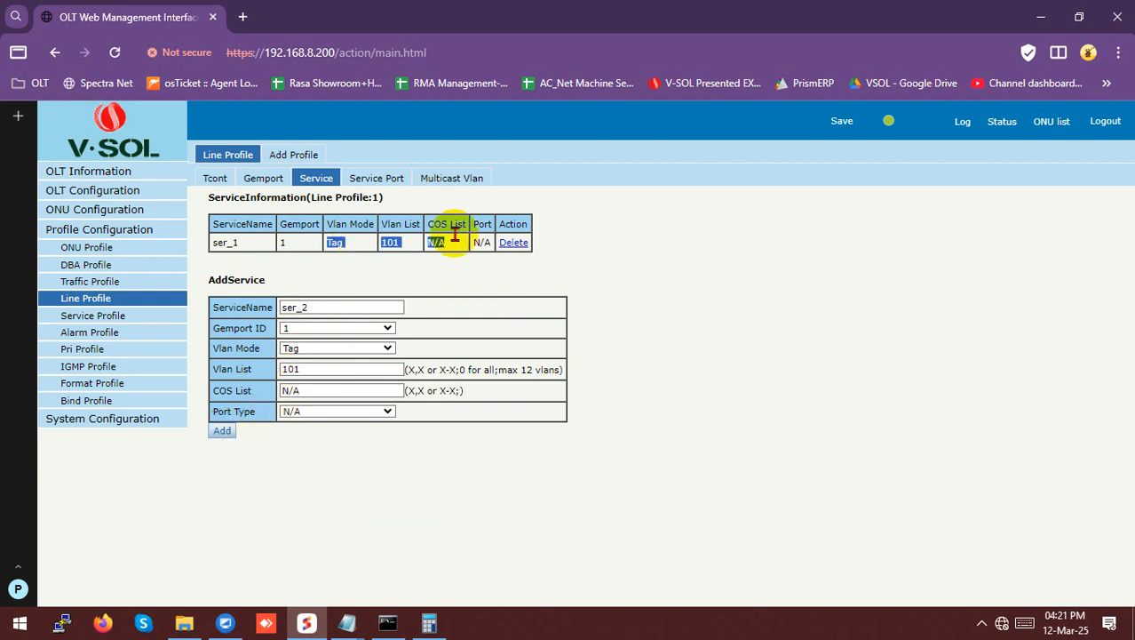
pyautogui.click(365, 183)
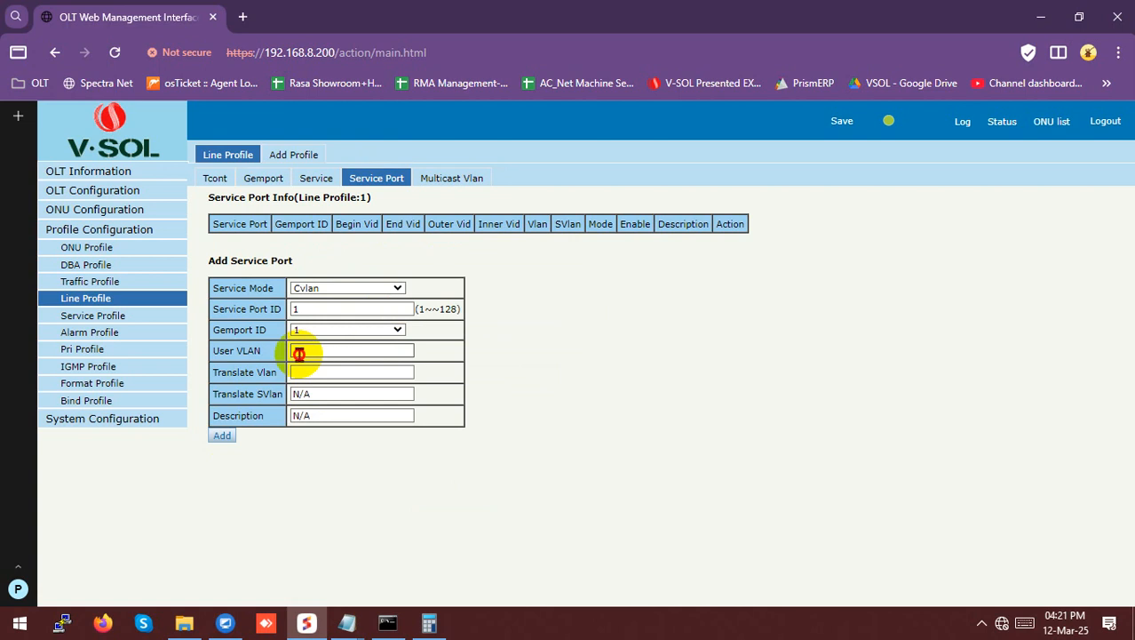
# Step: Add a 1:1 service port on gemport 1 mapping user VLAN 101 to translate VLAN 101, then delete that row
pyautogui.click(300, 351)
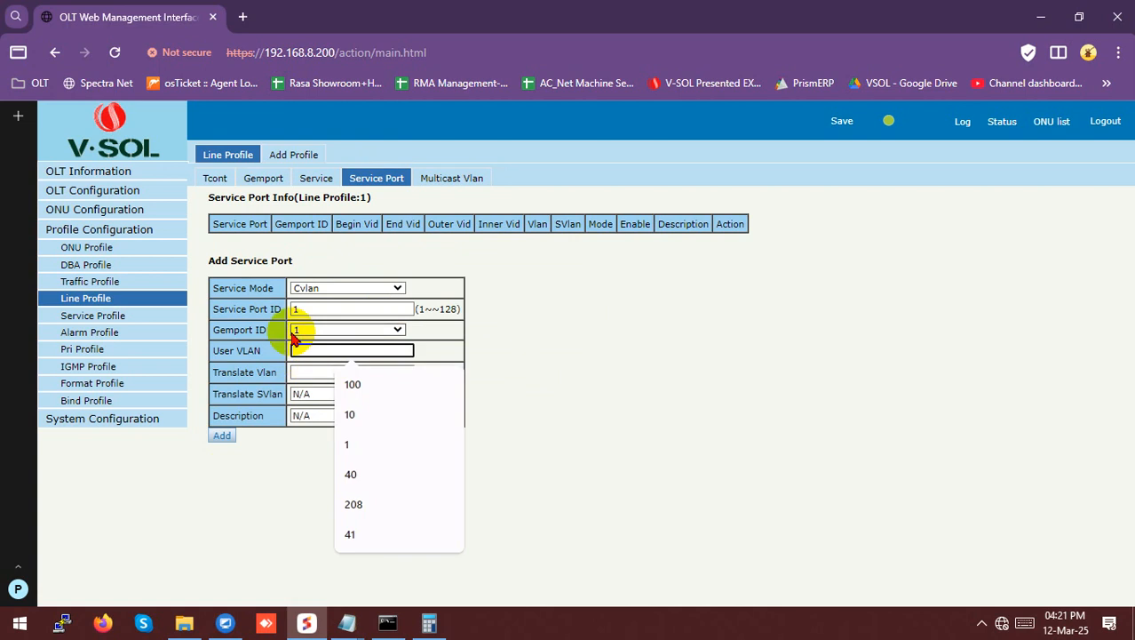
pyautogui.write('100')
pyautogui.press('Tab')
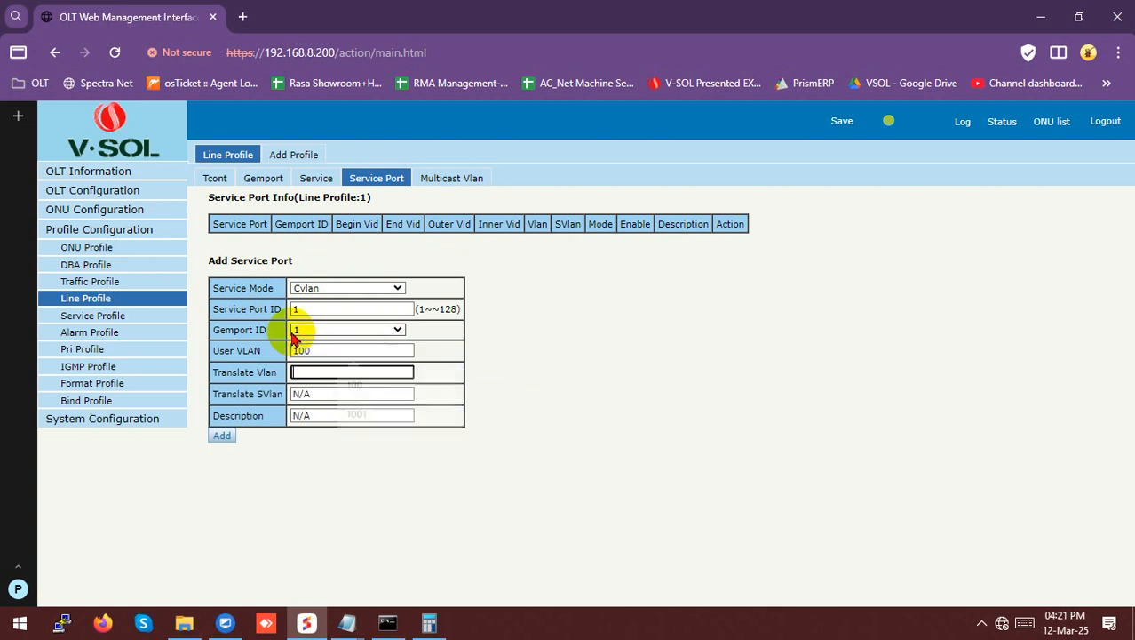
pyautogui.write('100')
pyautogui.press('BackSpace')
pyautogui.write('1')
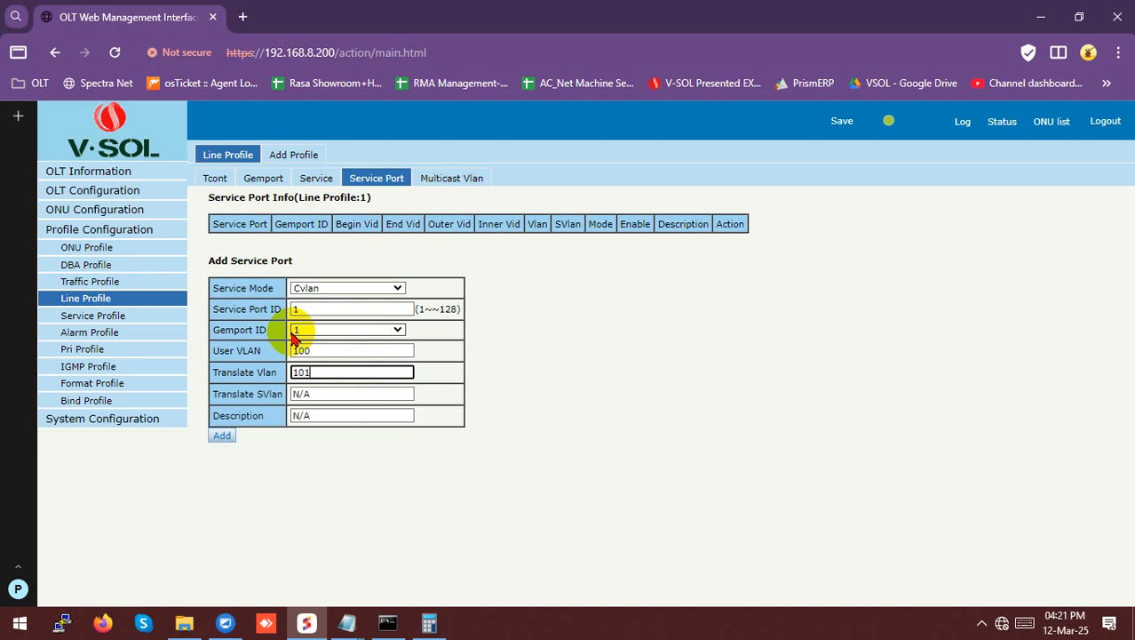
pyautogui.doubleClick(330, 352)
pyautogui.write('101')
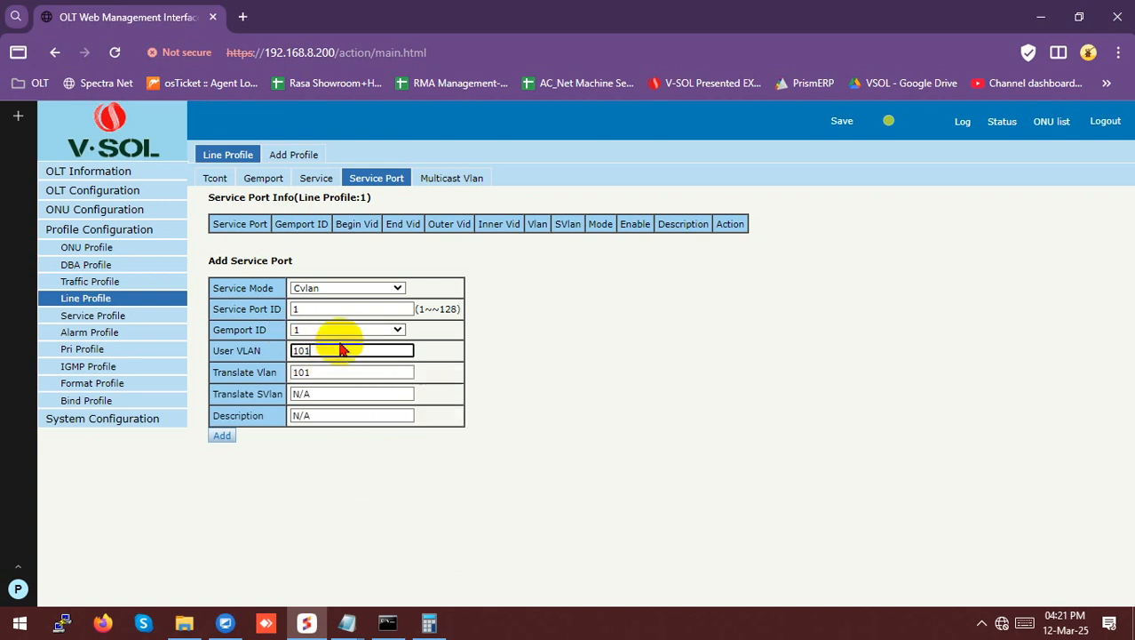
pyautogui.press('Return')
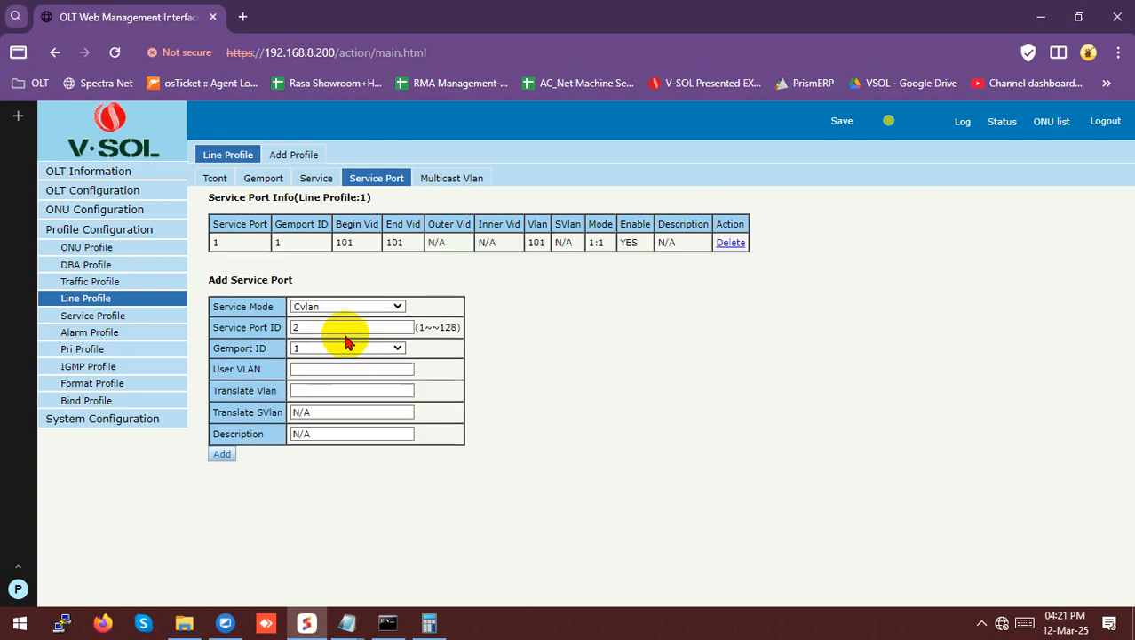
pyautogui.click(730, 242)
# Step: Delete service ser_1, gemport gem_1, tcont tcont_1 and line profile line_1
pyautogui.click(316, 178)
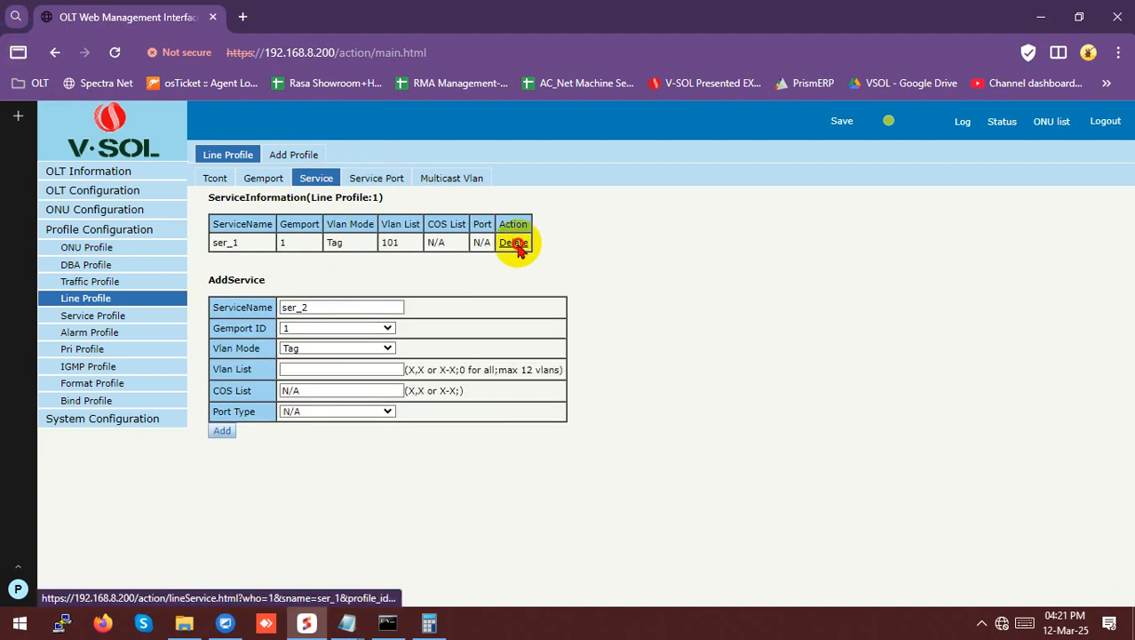
pyautogui.click(263, 177)
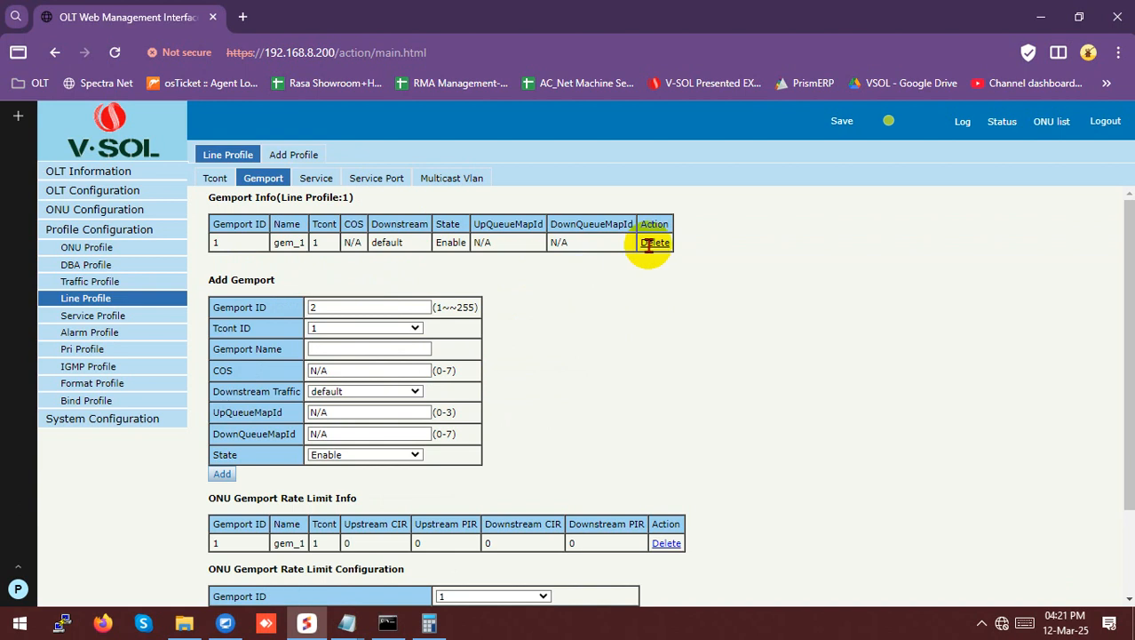
pyautogui.click(654, 242)
pyautogui.click(218, 180)
pyautogui.click(375, 242)
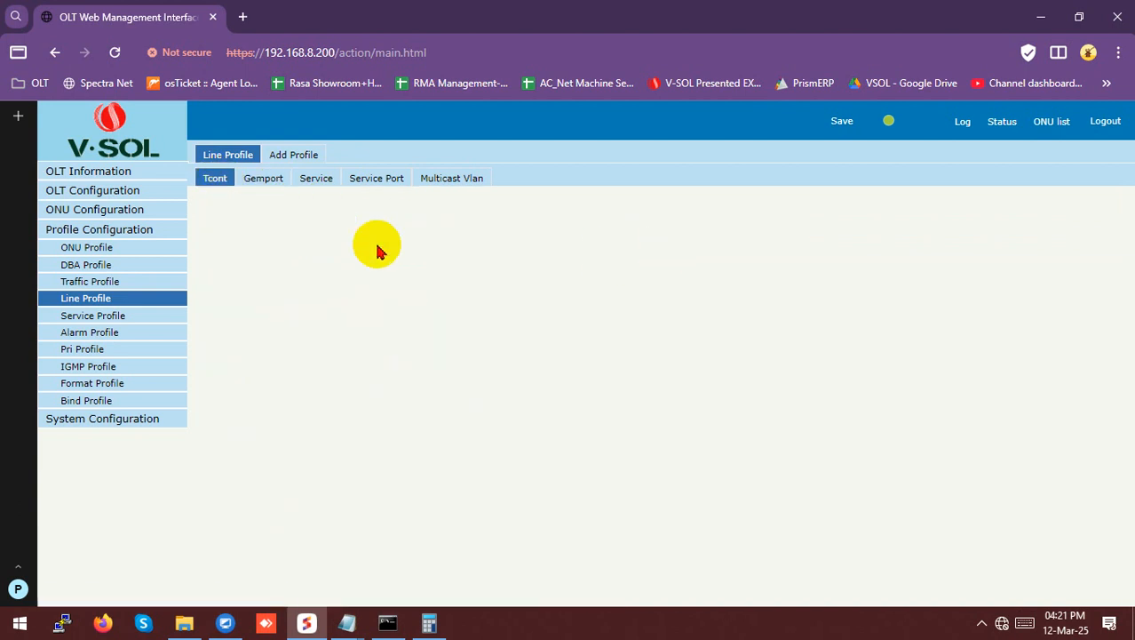
pyautogui.click(218, 156)
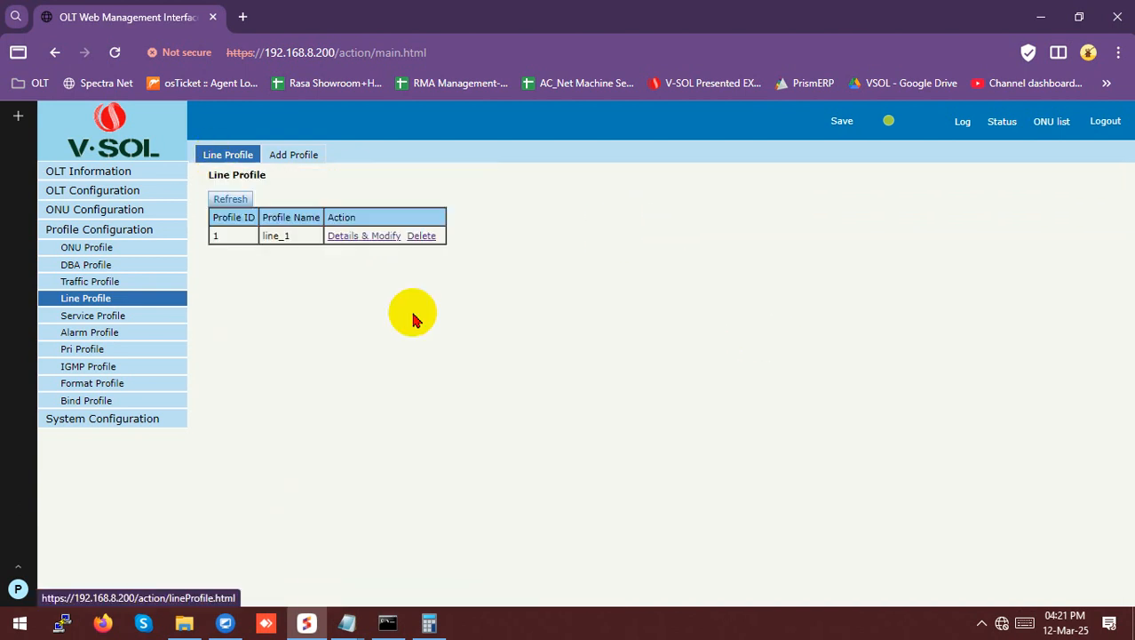
pyautogui.click(421, 242)
# Step: Recreate line profile line_1 (ID 1) with tcont_1 on default1 DBA and gemport gem_1 on tcont 1
pyautogui.click(296, 155)
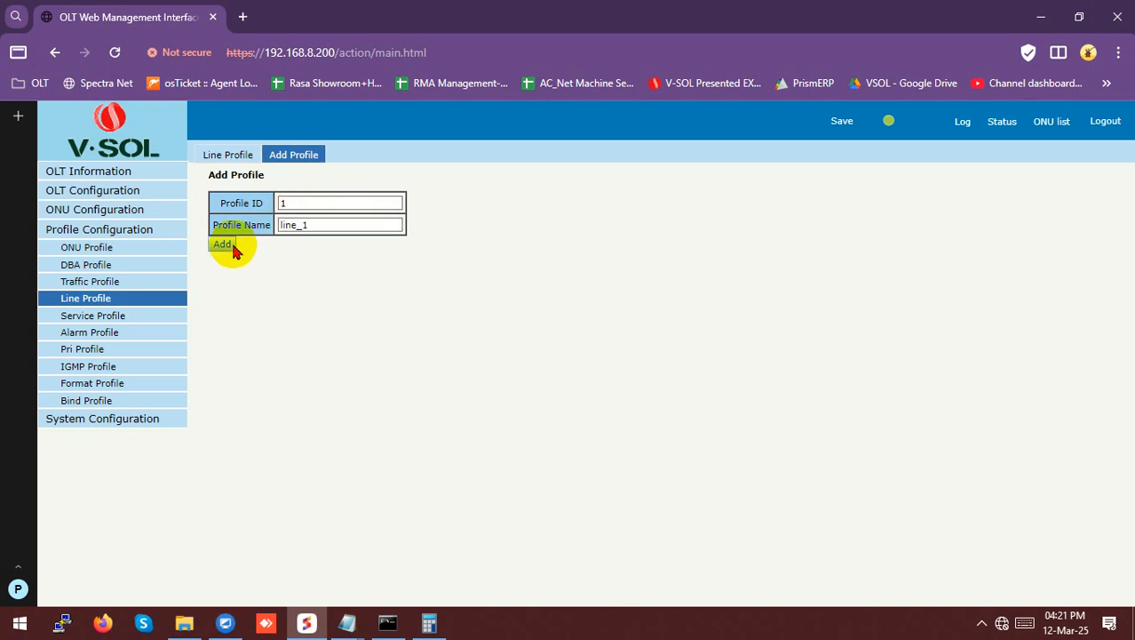
pyautogui.click(226, 245)
pyautogui.click(346, 240)
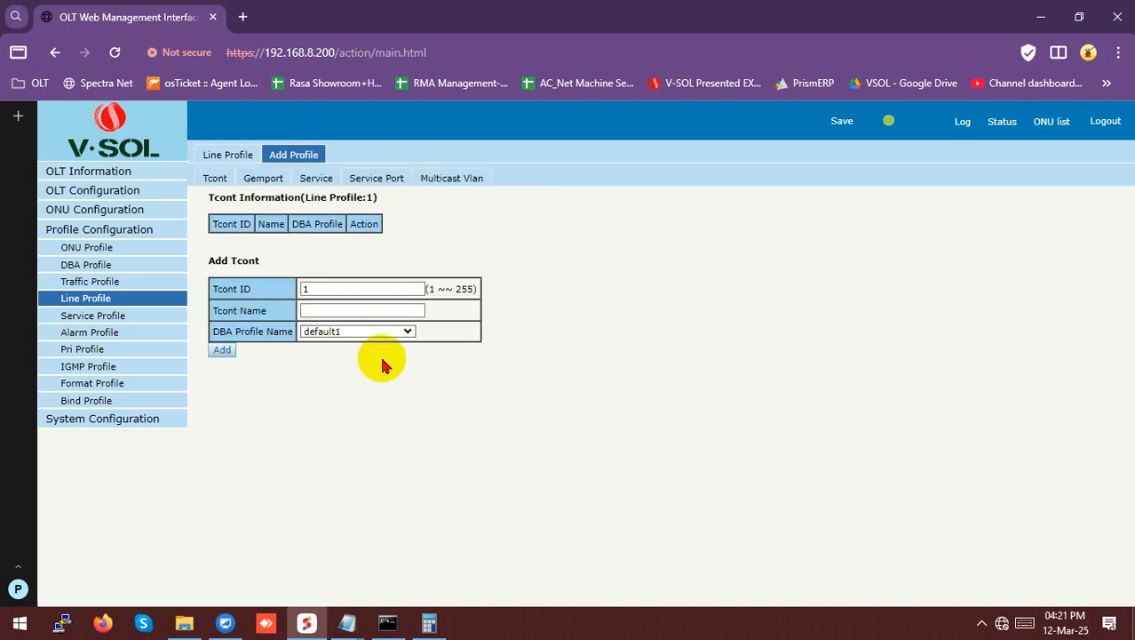
pyautogui.click(215, 352)
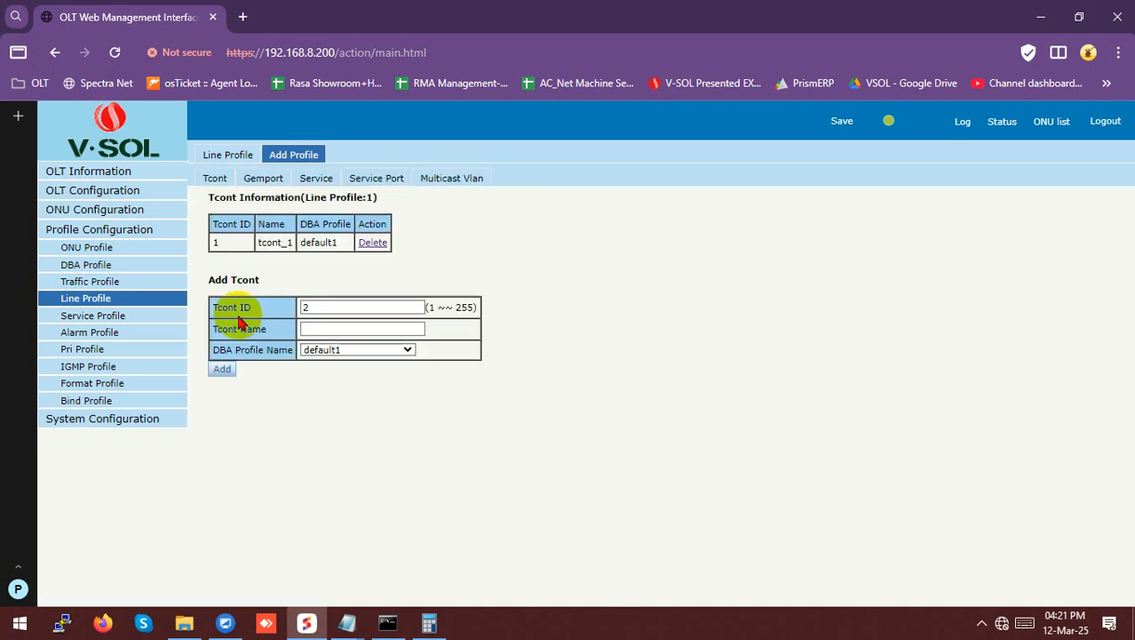
pyautogui.click(263, 178)
pyautogui.click(223, 456)
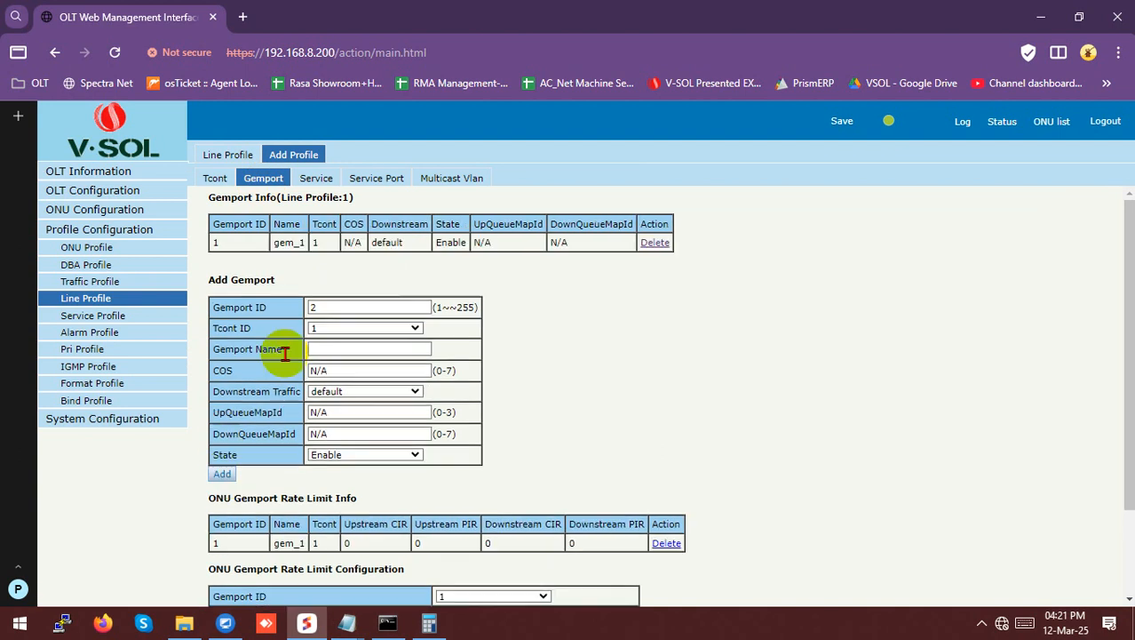
# Step: Return to line_1's details and begin adding a service in its Service settings
pyautogui.click(293, 154)
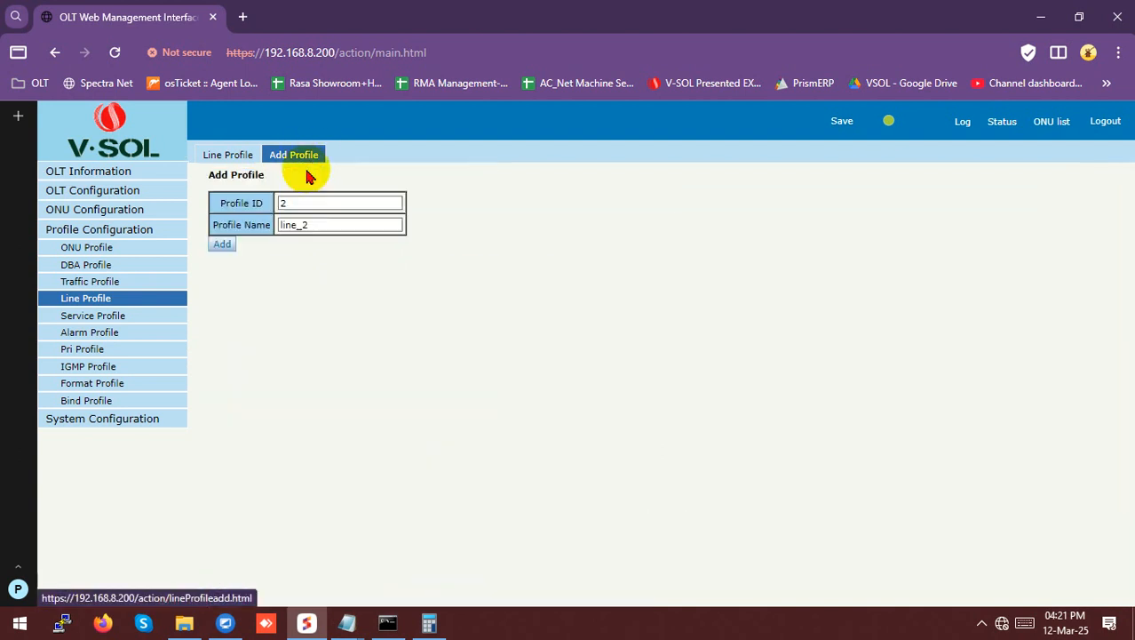
pyautogui.click(225, 153)
pyautogui.click(364, 235)
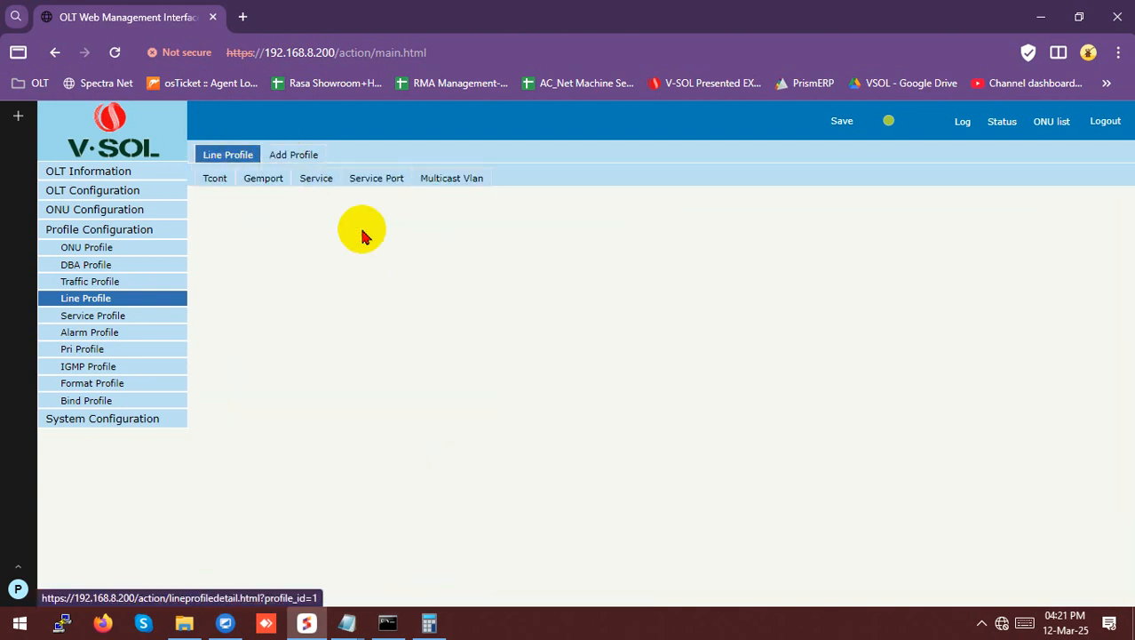
pyautogui.click(316, 178)
pyautogui.click(311, 350)
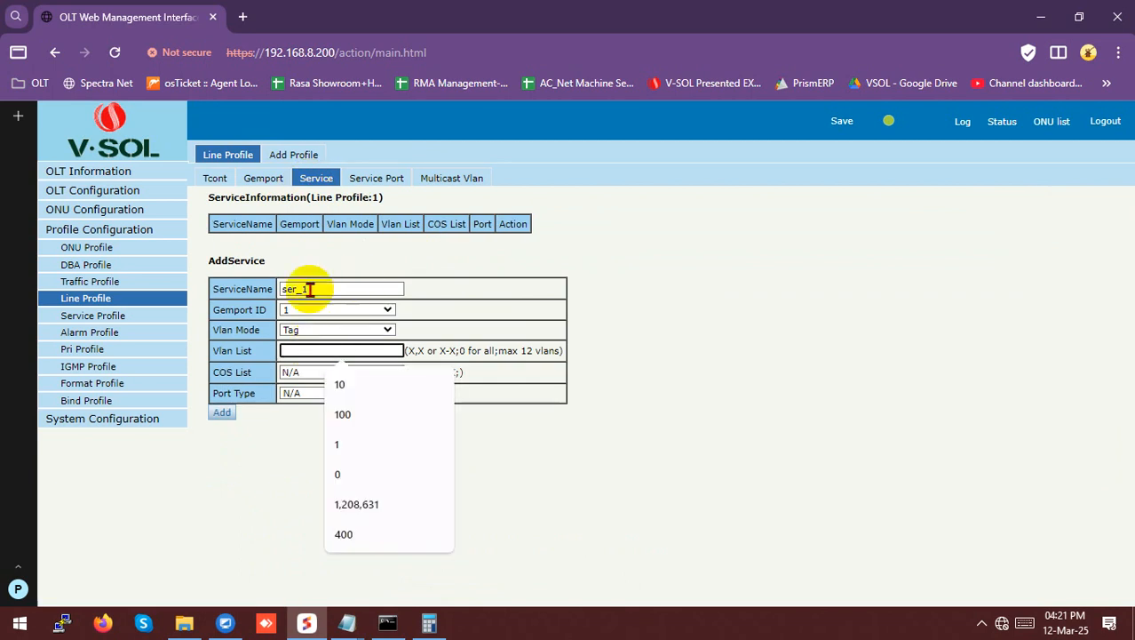
# Step: Add service ser_1 to line_1 with VLAN 101, keeping the default gemport
pyautogui.moveTo(308, 286); pyautogui.dragTo(287, 295)
pyautogui.click(305, 310)
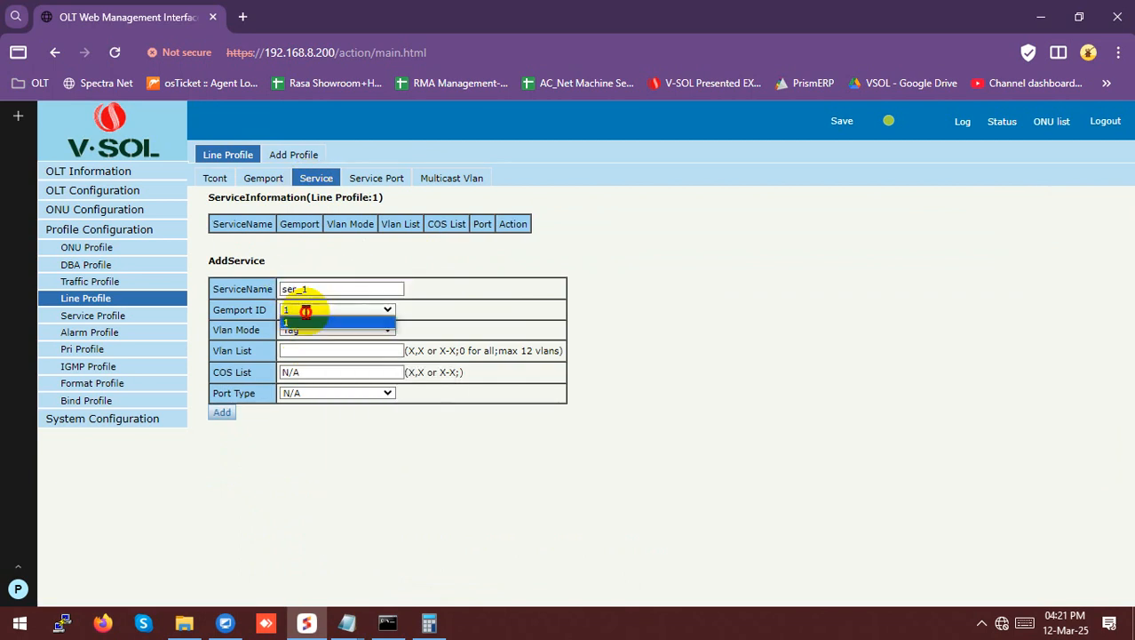
pyautogui.click(677, 330)
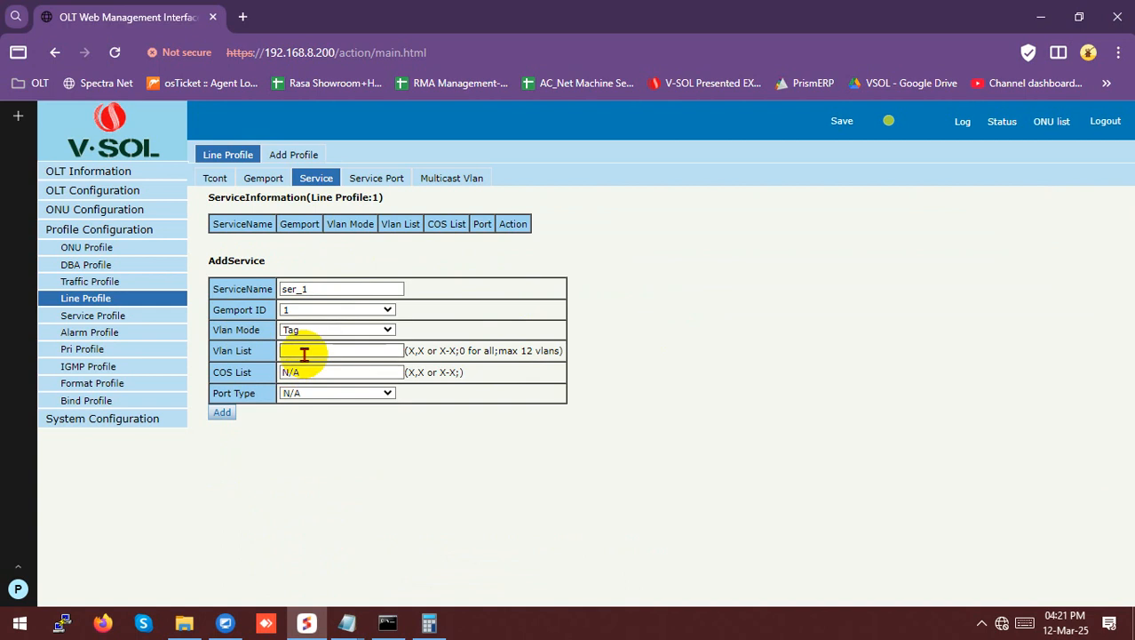
pyautogui.click(307, 352)
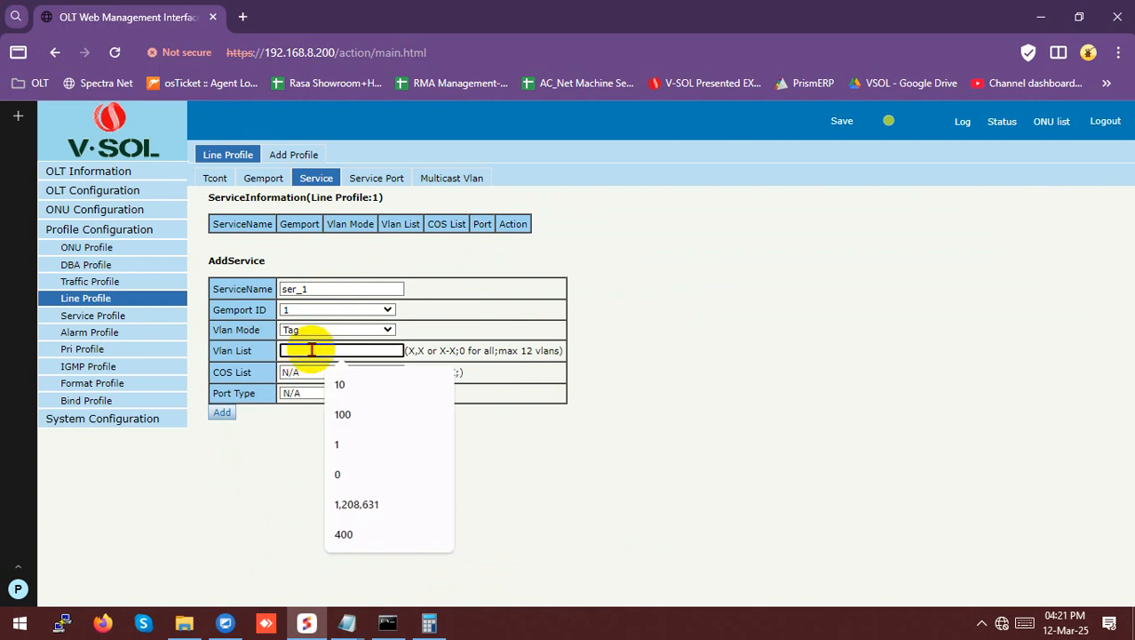
pyautogui.write('101')
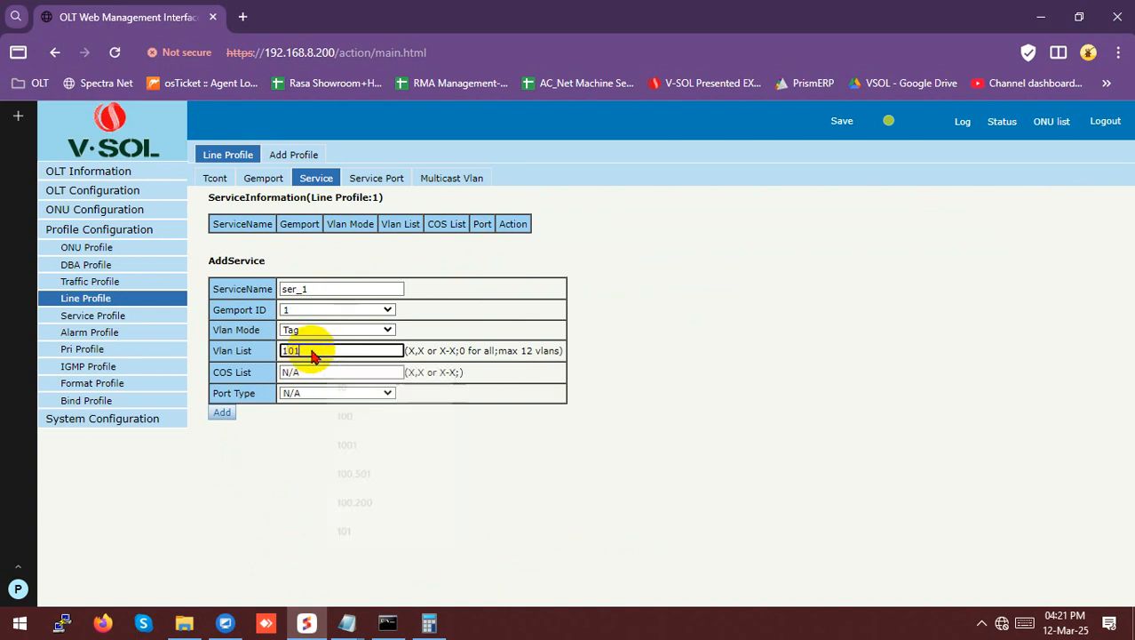
pyautogui.press('Return')
# Step: Add a service port mapping user VLAN 101 to translate VLAN 101
pyautogui.click(378, 177)
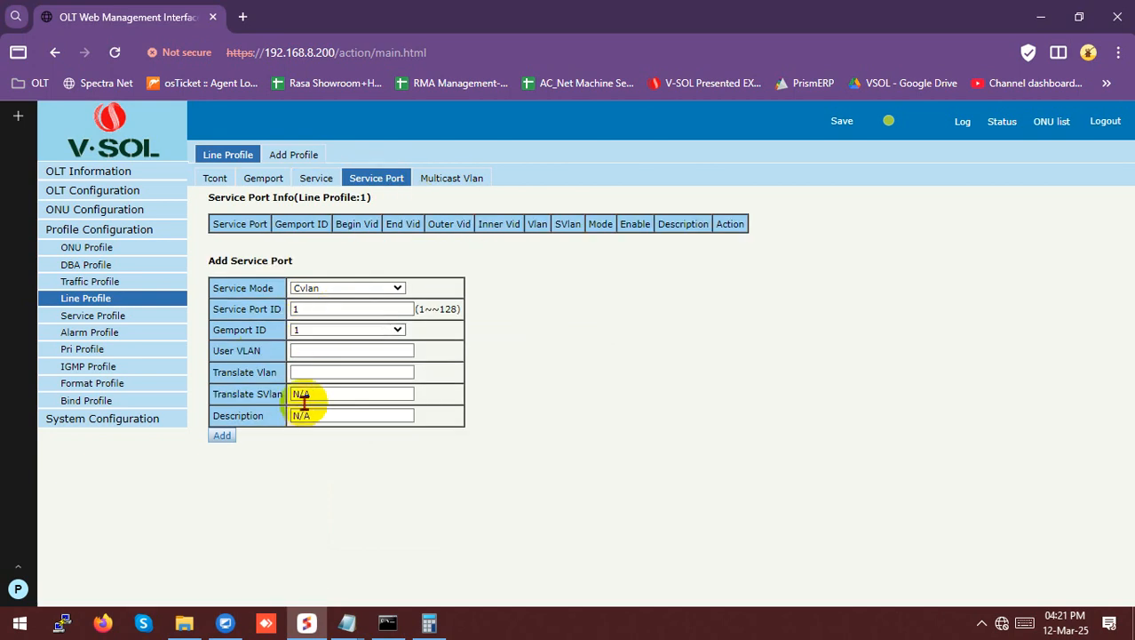
pyautogui.click(316, 351)
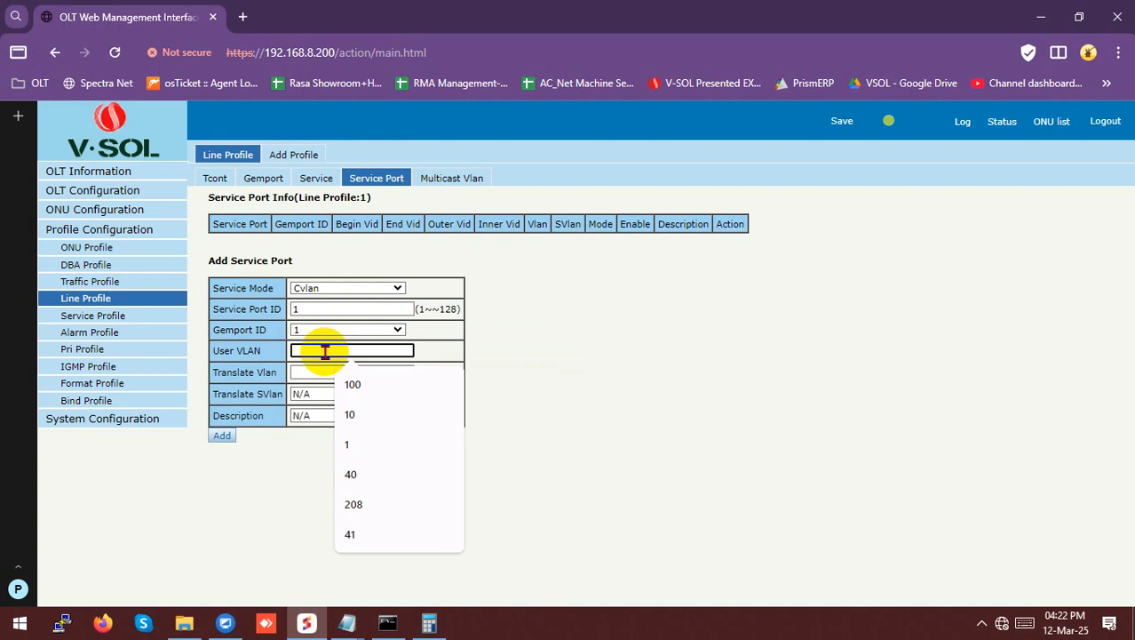
pyautogui.write('101')
pyautogui.press('Tab')
pyautogui.write('101')
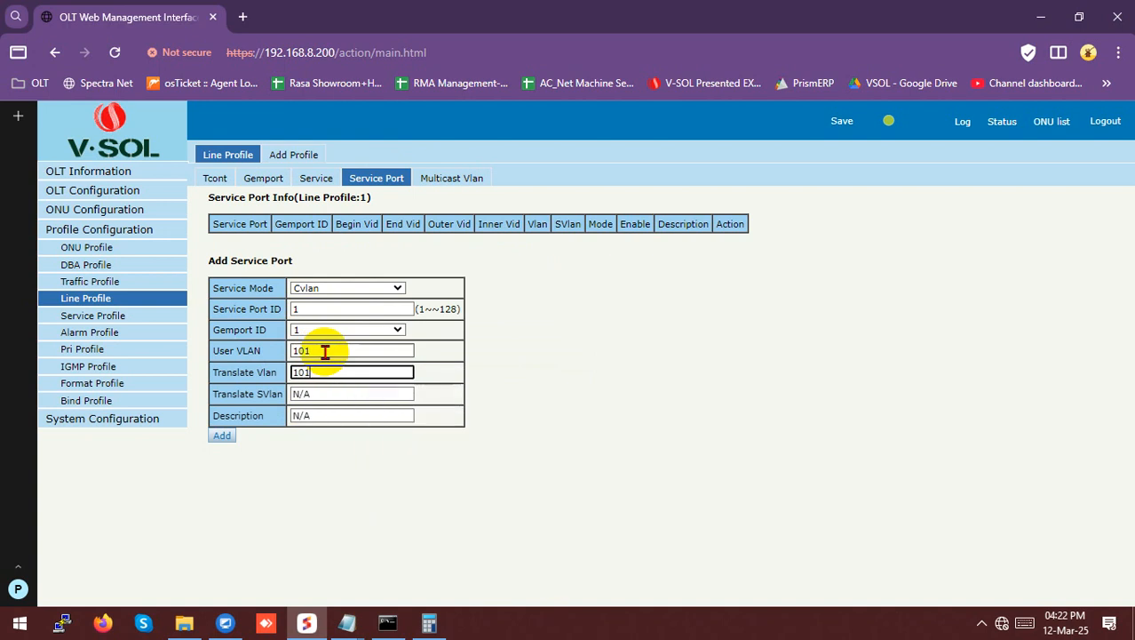
pyautogui.press('Return')
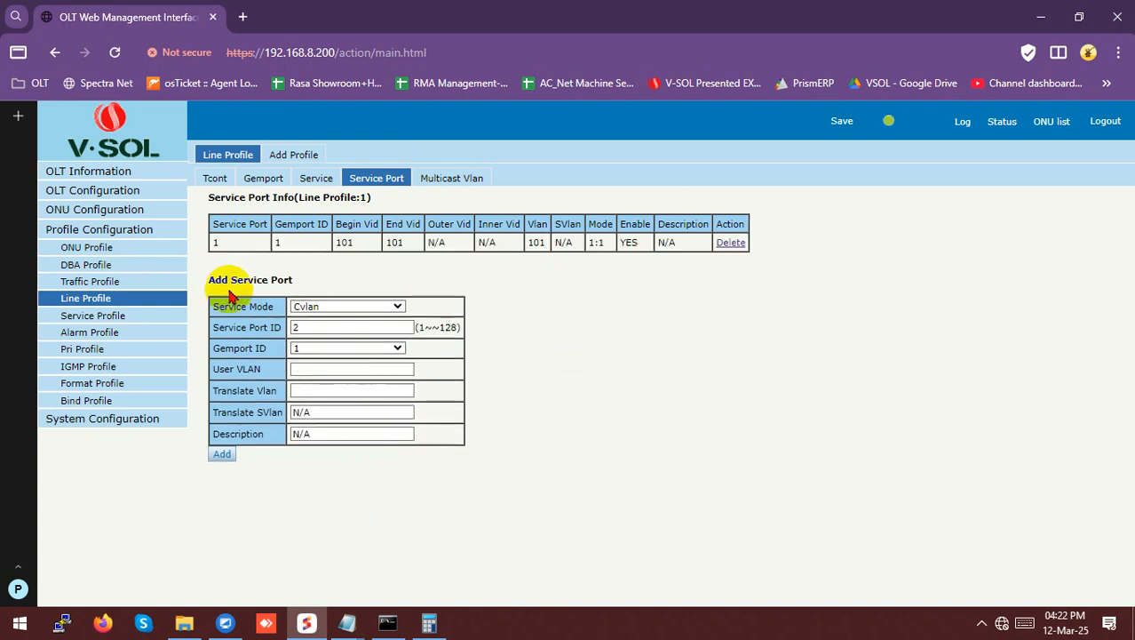
# Step: Cycle through line profile 1's Tcont, Gemport and Service settings
pyautogui.click(215, 178)
pyautogui.click(262, 182)
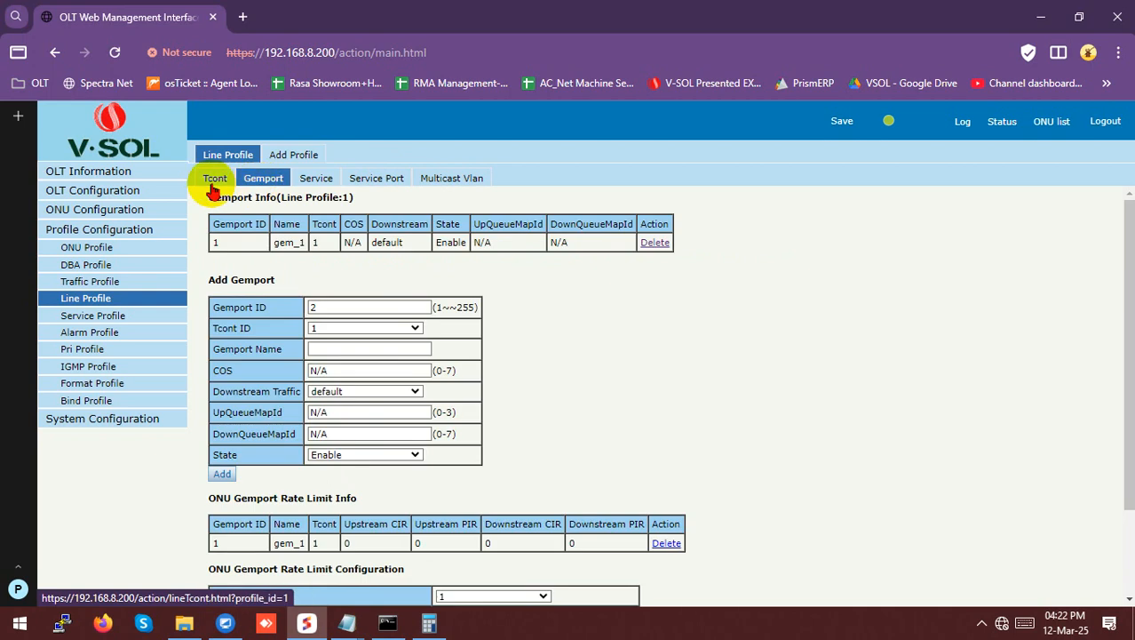
pyautogui.click(315, 179)
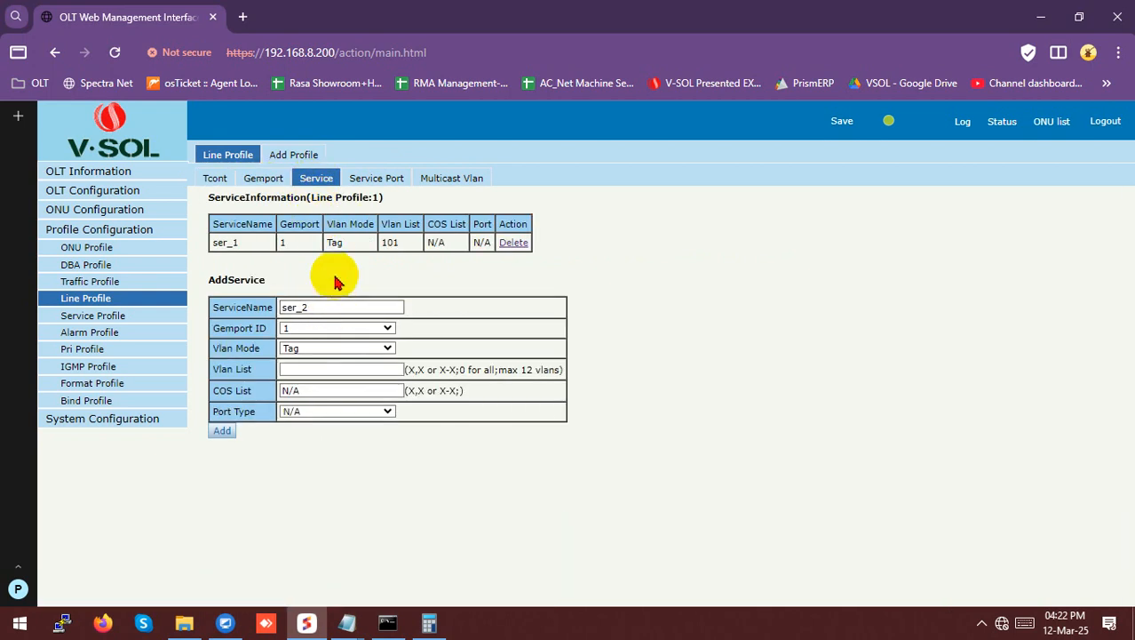
# Step: Launch Paint from the Windows Start search
pyautogui.press('super')
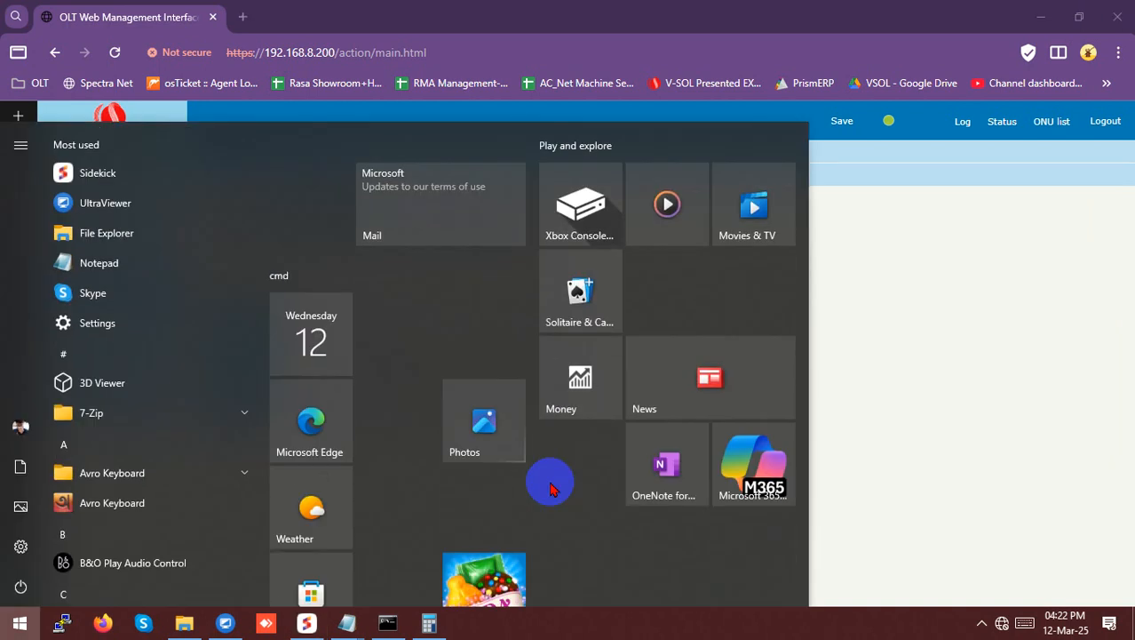
pyautogui.press('super')
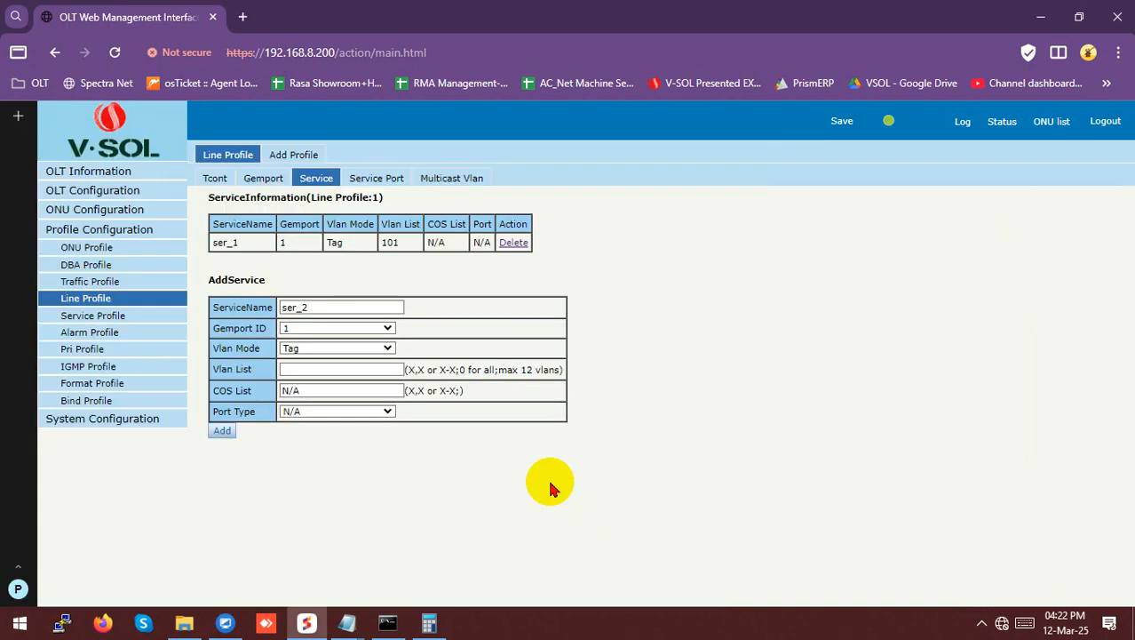
pyautogui.press('super')
pyautogui.write('paint')
pyautogui.press('Return')
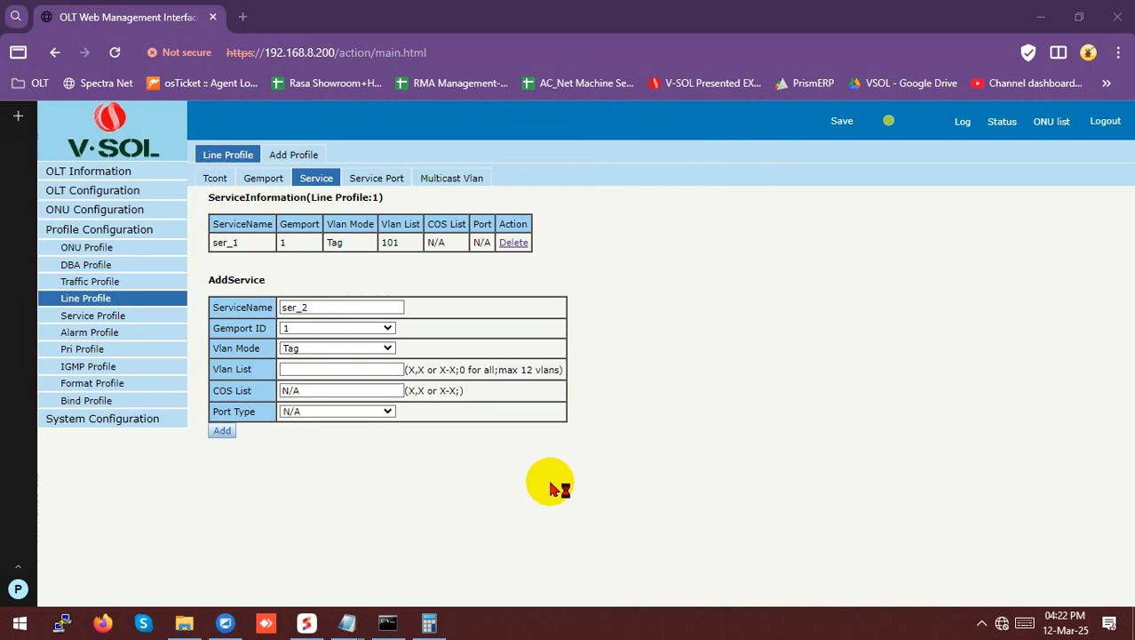
# Step: Draw a long bar, a short line above it, and a crossed line running down from it
pyautogui.click(366, 53)
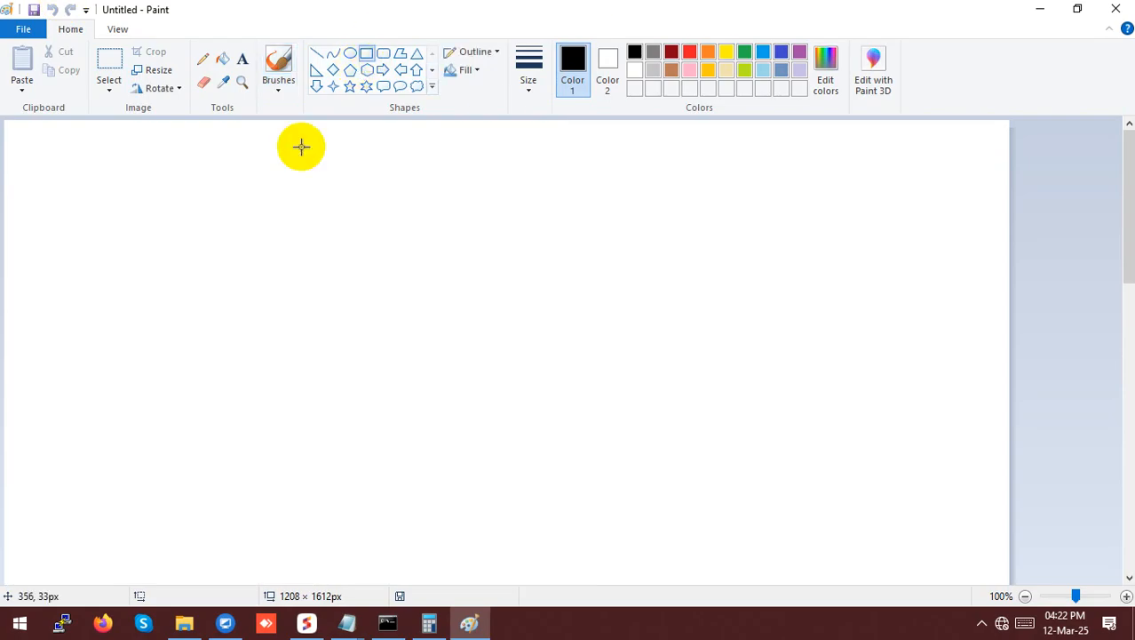
pyautogui.moveTo(284, 149); pyautogui.dragTo(550, 179)
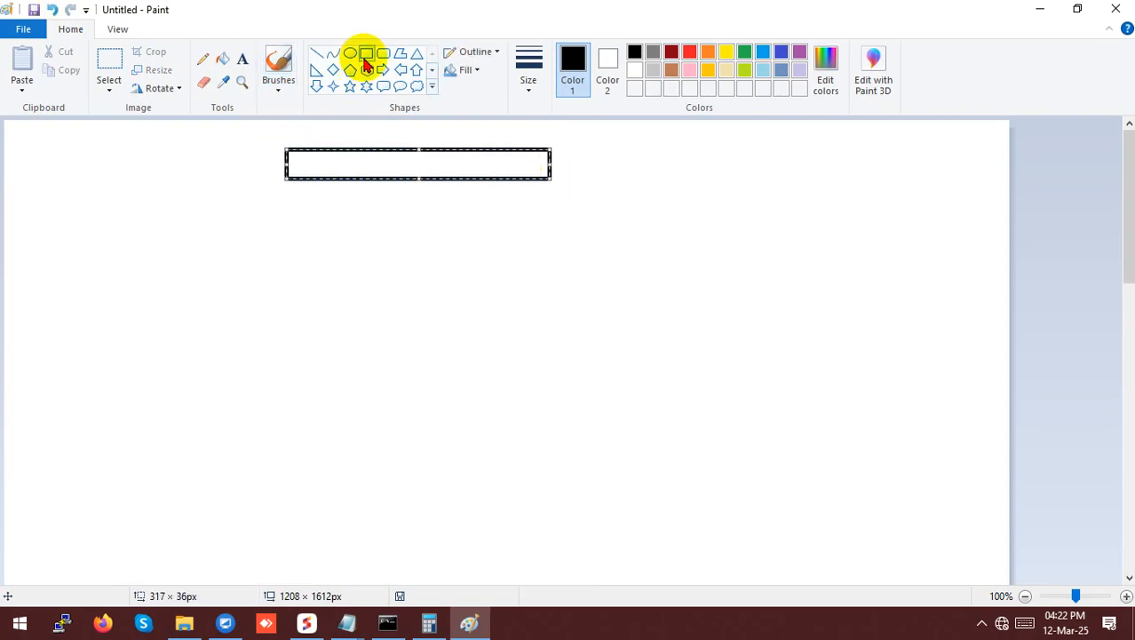
pyautogui.click(317, 53)
pyautogui.moveTo(513, 122); pyautogui.dragTo(512, 148)
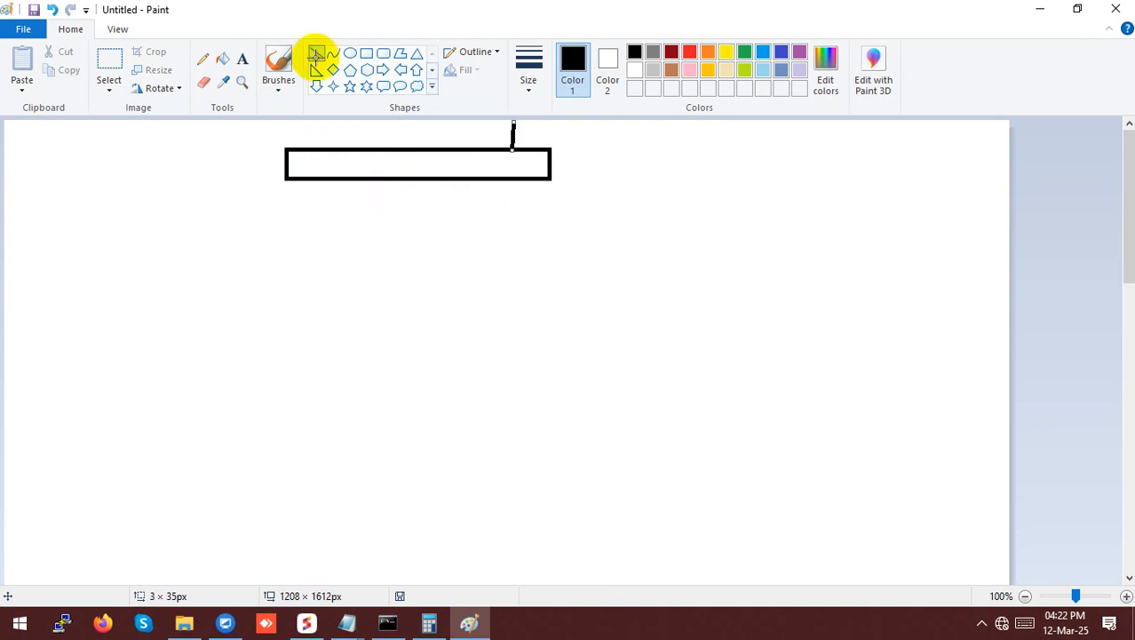
pyautogui.moveTo(300, 177)
pyautogui.mouseDown()
pyautogui.moveTo(297, 258)
pyautogui.moveTo(317, 311)
pyautogui.mouseUp()
pyautogui.moveTo(325, 256)
pyautogui.mouseDown()
pyautogui.moveTo(256, 305)
pyautogui.moveTo(329, 332)
pyautogui.moveTo(357, 366)
pyautogui.mouseUp()
# Step: Add a small rounded box below the cross and label the short line 101
pyautogui.click(383, 52)
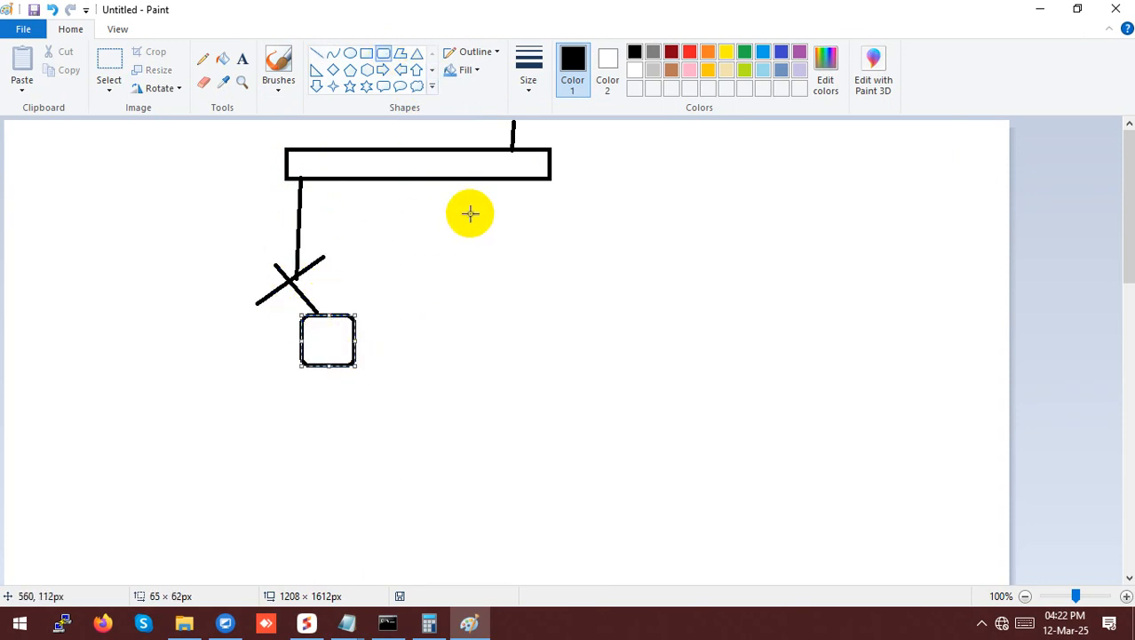
pyautogui.click(491, 162)
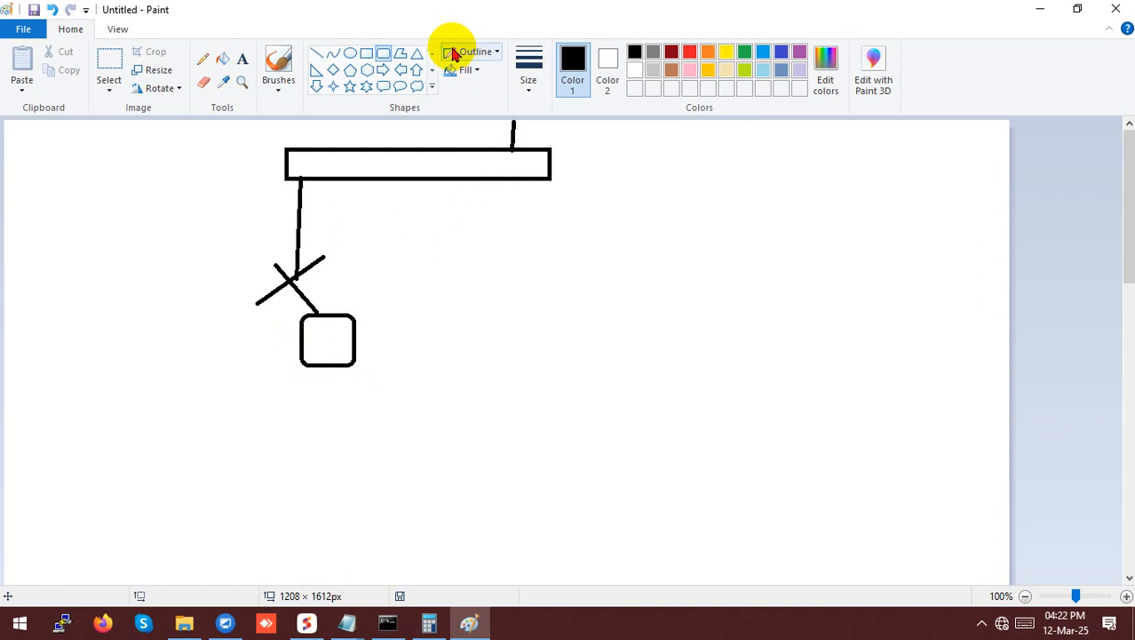
pyautogui.click(366, 52)
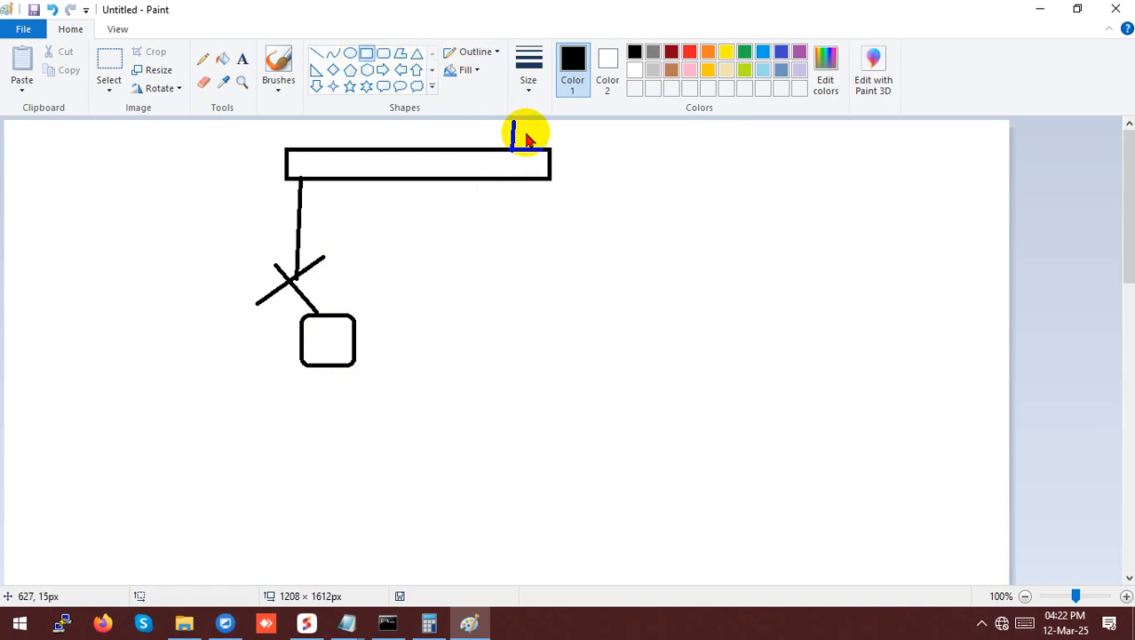
pyautogui.click(242, 58)
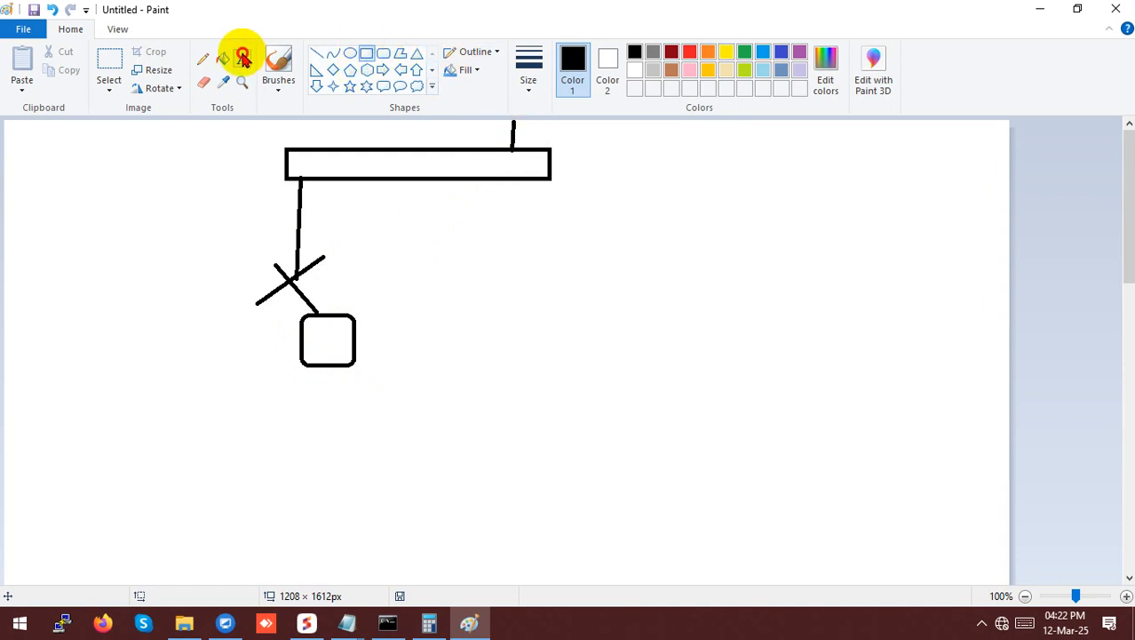
pyautogui.click(525, 131)
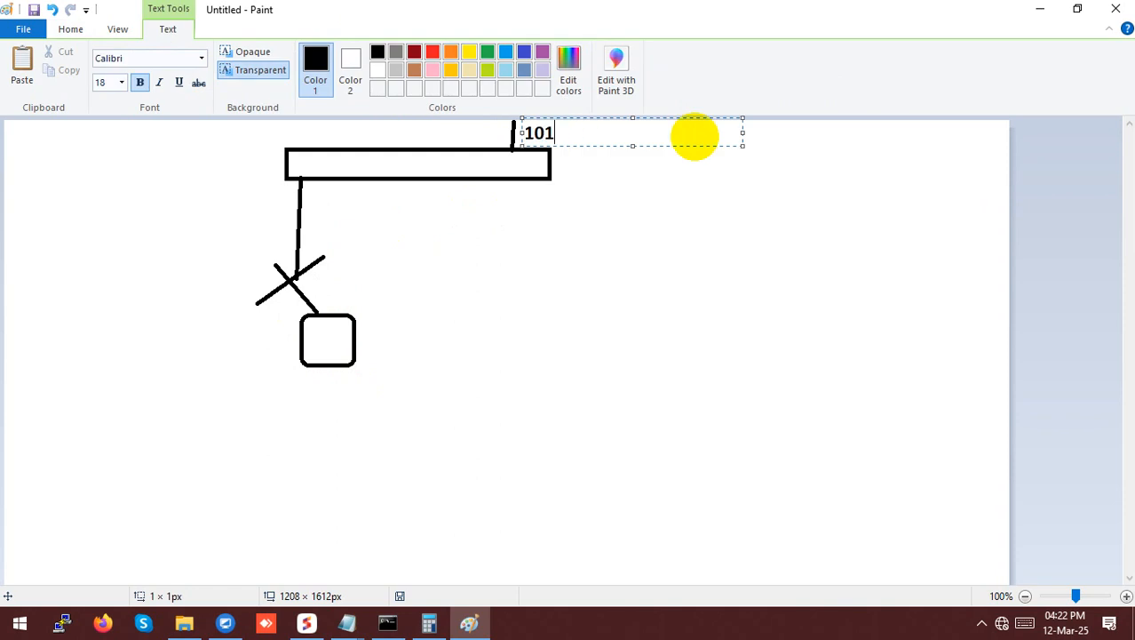
pyautogui.click(686, 294)
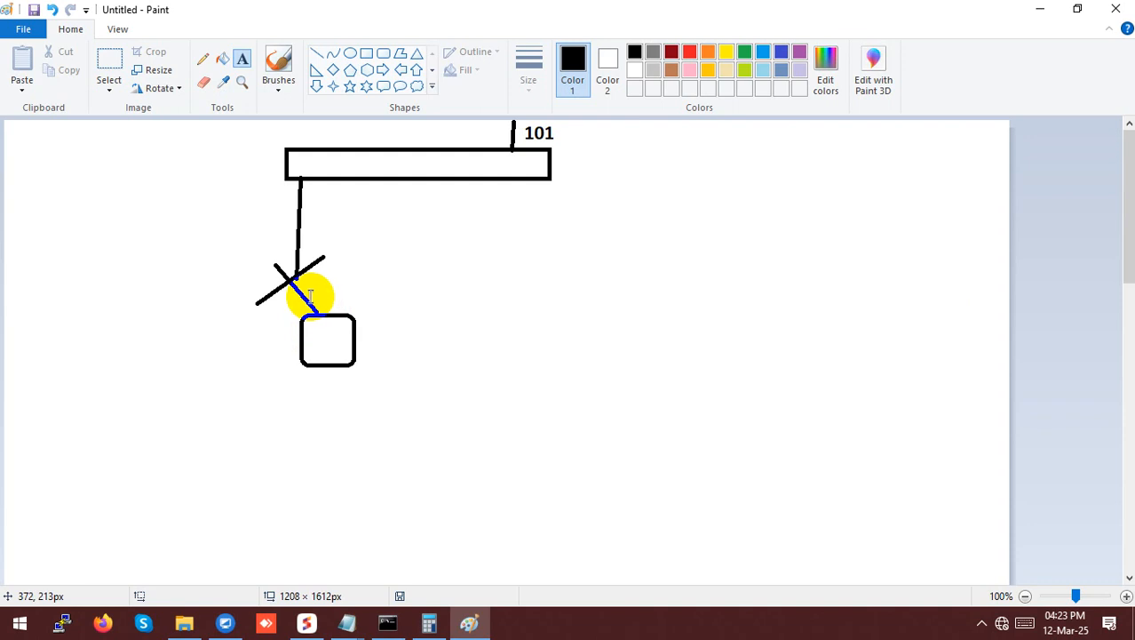
# Step: In Notepad, highlight the Port-Vlan definition and the Tcont through Service-Port notes
pyautogui.moveTo(347, 620)
pyautogui.click(449, 480)
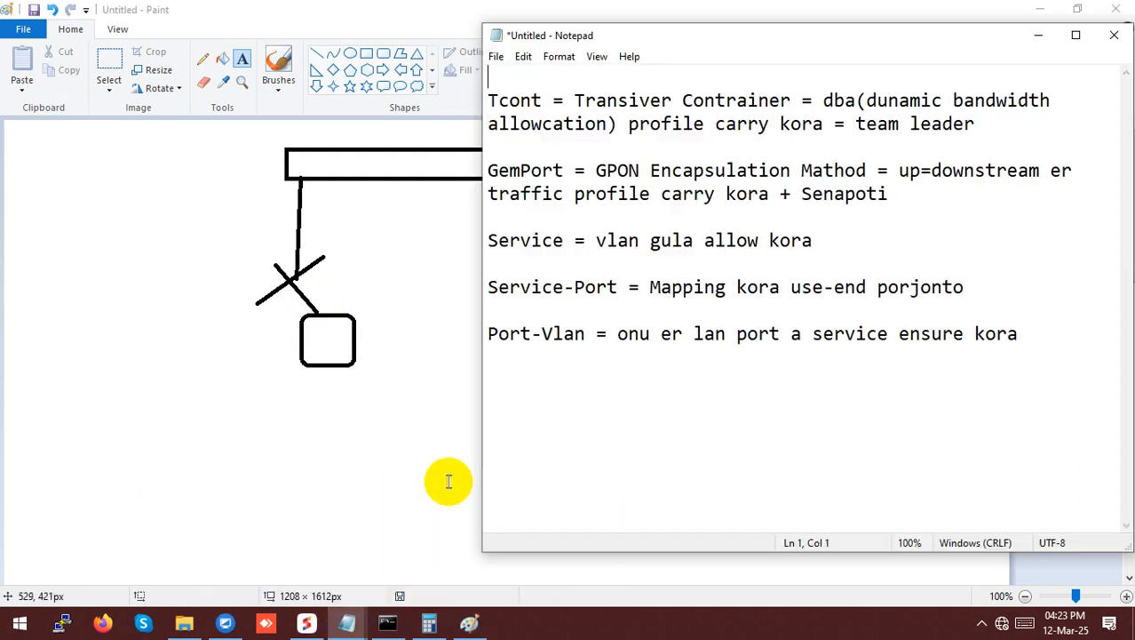
pyautogui.moveTo(1019, 333); pyautogui.dragTo(498, 327)
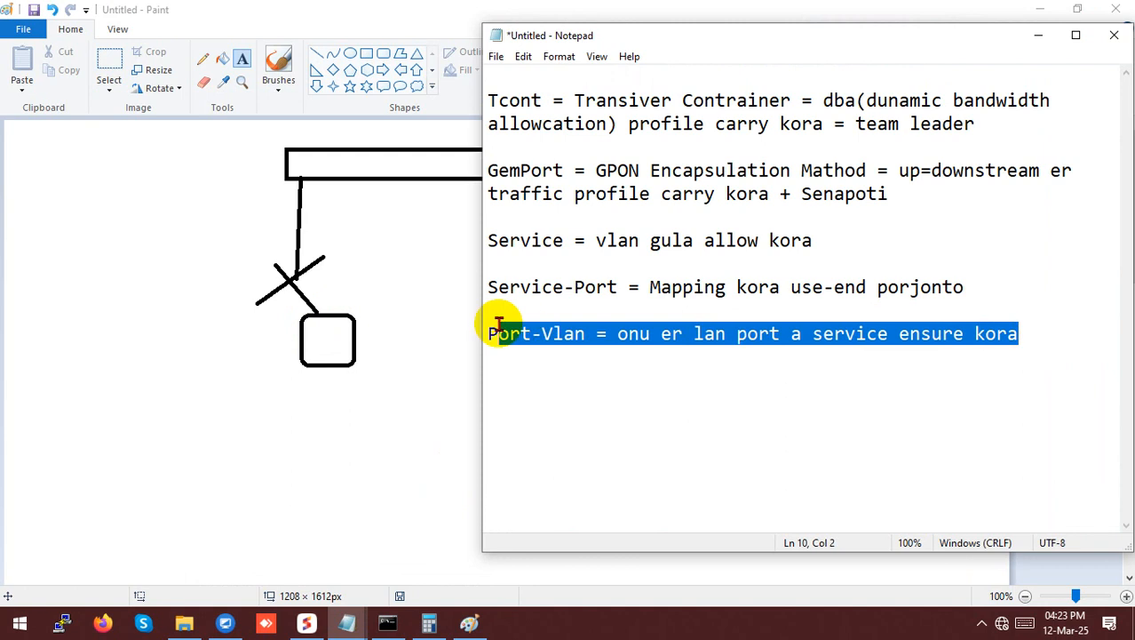
pyautogui.click(597, 342)
pyautogui.moveTo(597, 338); pyautogui.dragTo(1016, 340)
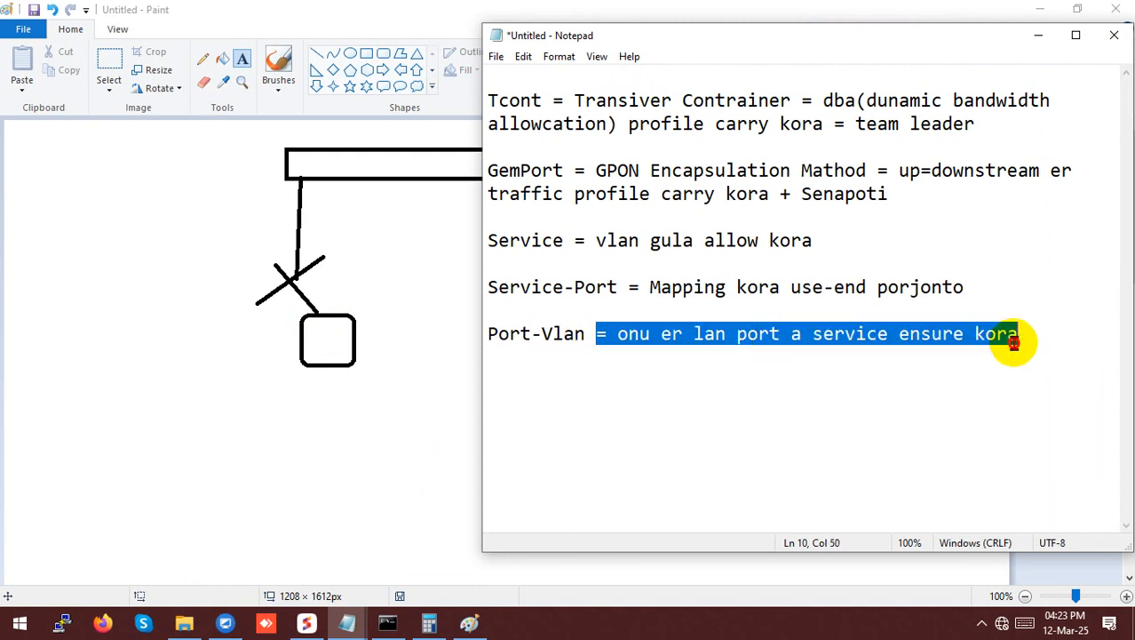
pyautogui.moveTo(1022, 295); pyautogui.dragTo(471, 103)
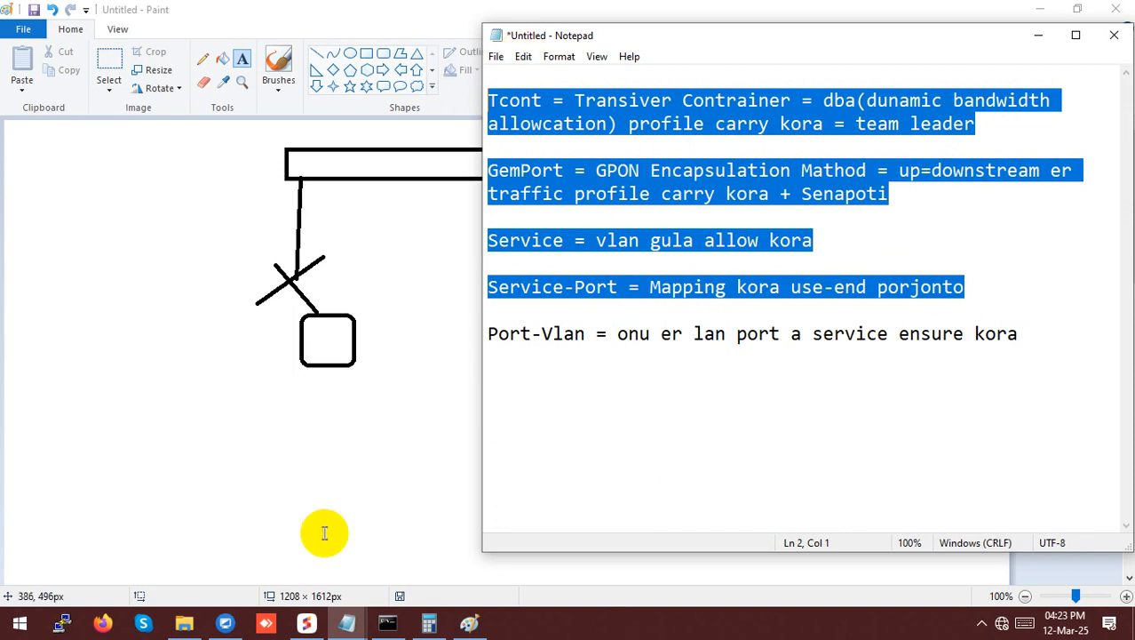
# Step: Close the Paint sketch without saving it
pyautogui.click(362, 489)
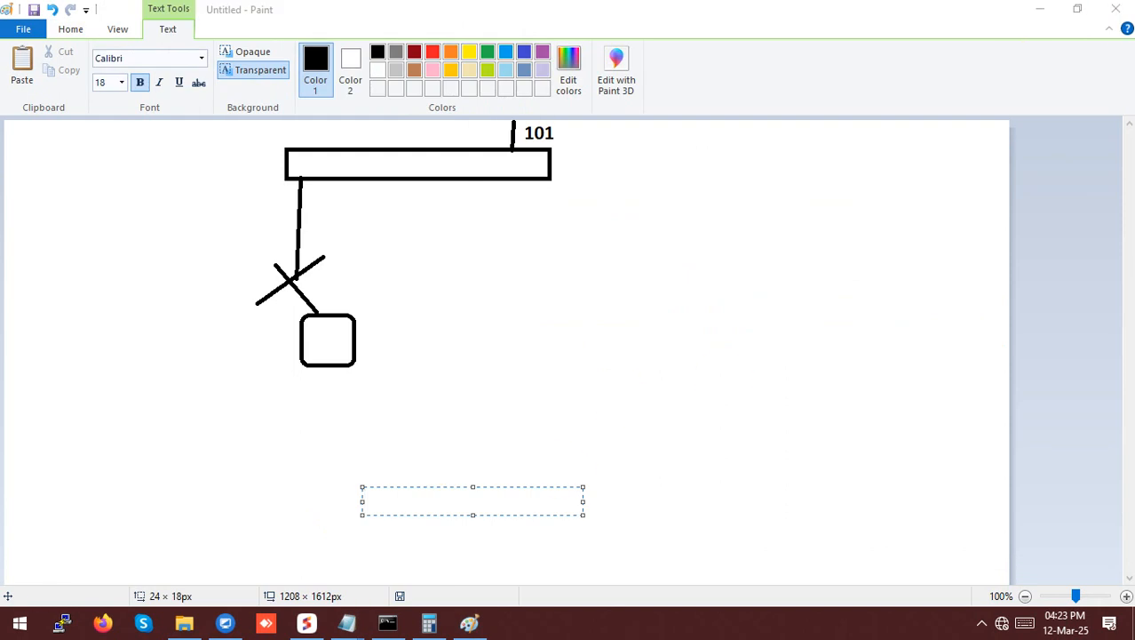
pyautogui.click(1113, 12)
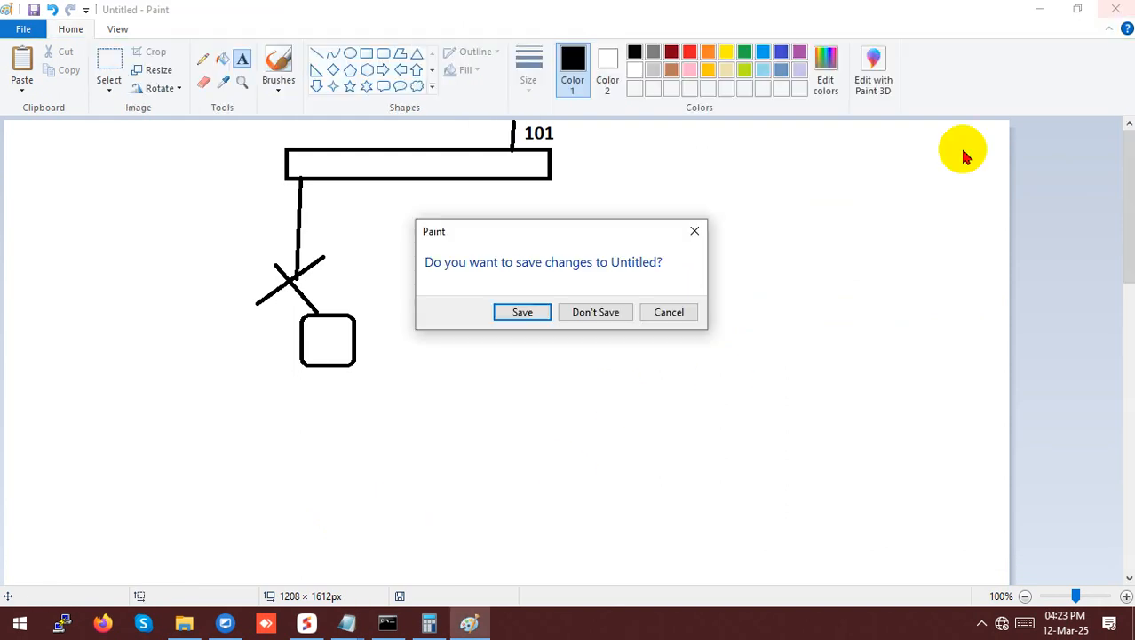
pyautogui.click(596, 308)
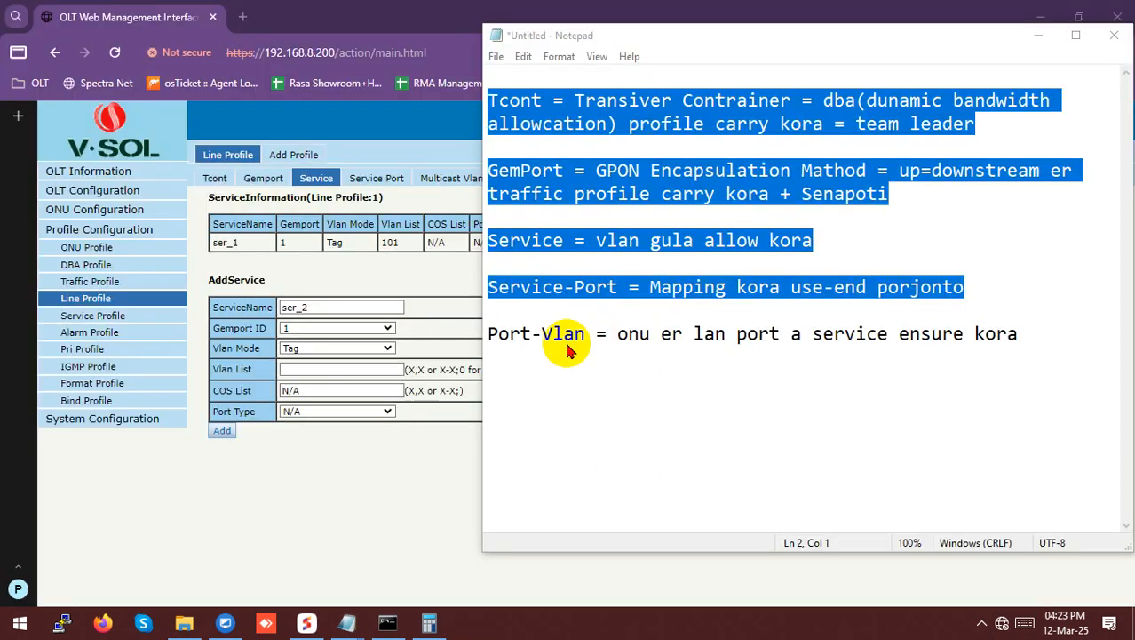
# Step: Back in the OLT interface, open service profile srv_1's details
pyautogui.click(224, 623)
pyautogui.click(192, 589)
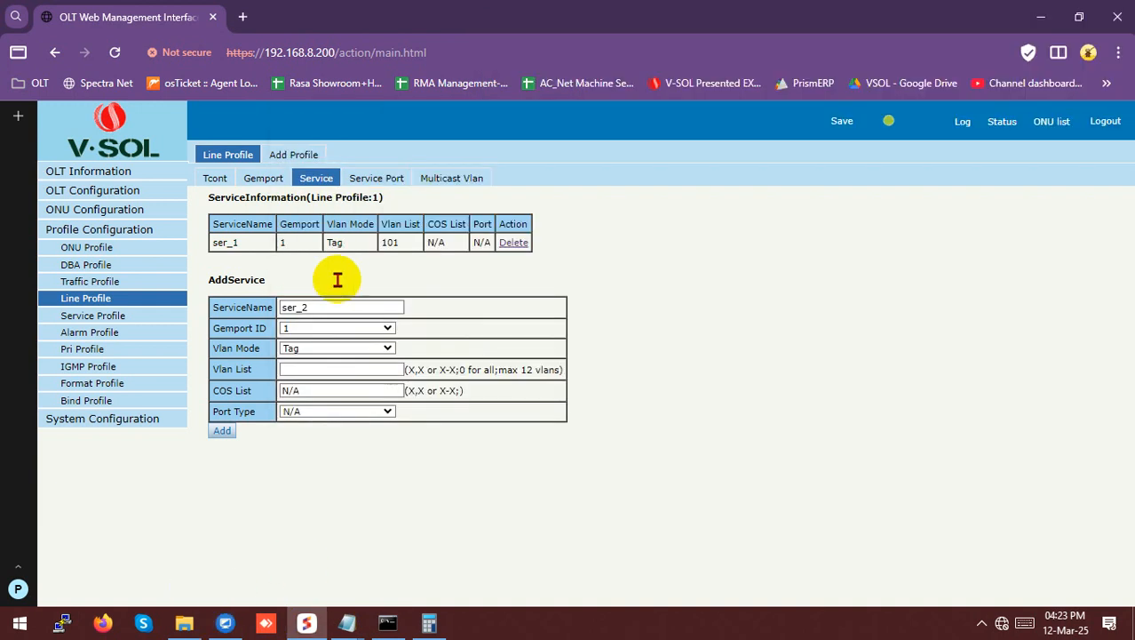
pyautogui.click(90, 318)
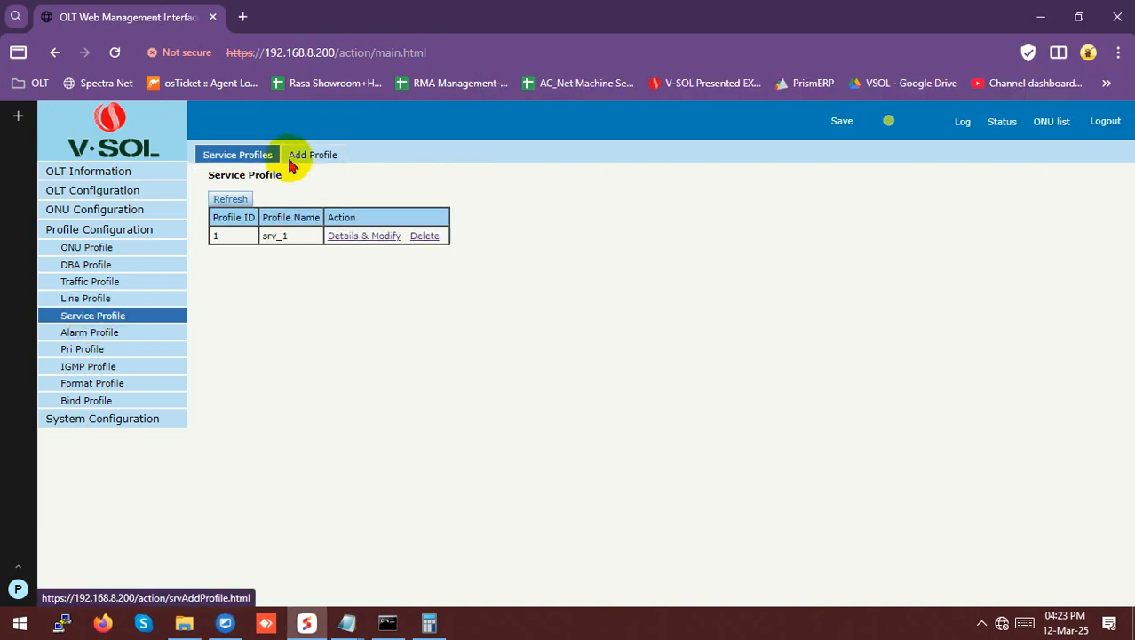
pyautogui.click(369, 238)
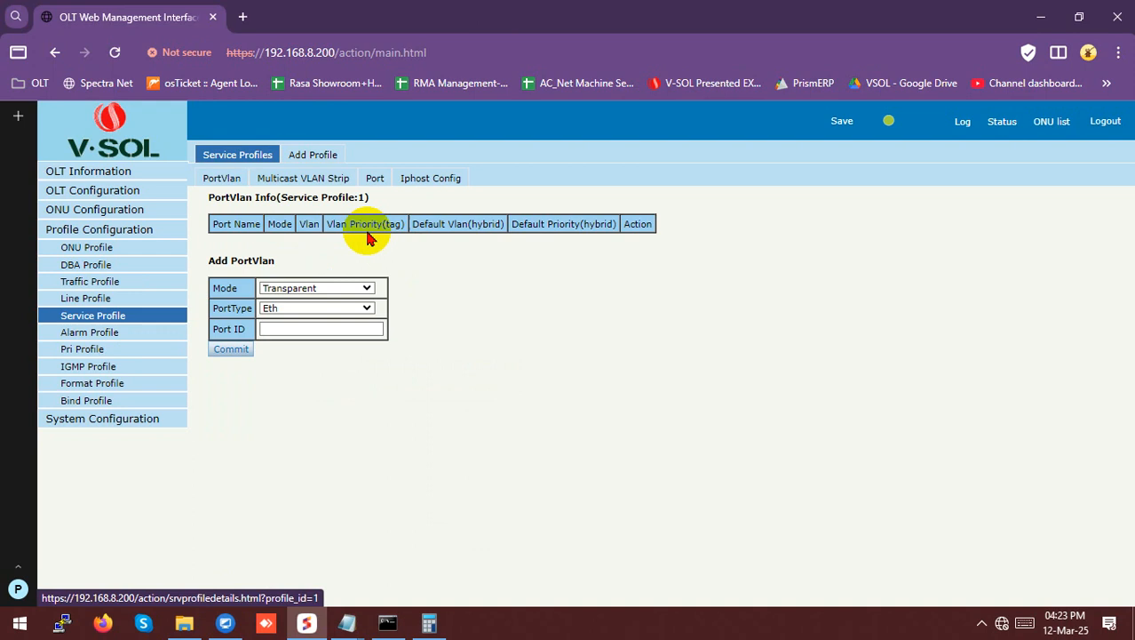
# Step: Commit a Tag mode port VLAN entry on Eth port 1 with VLAN 101 to srv_1
pyautogui.click(304, 282)
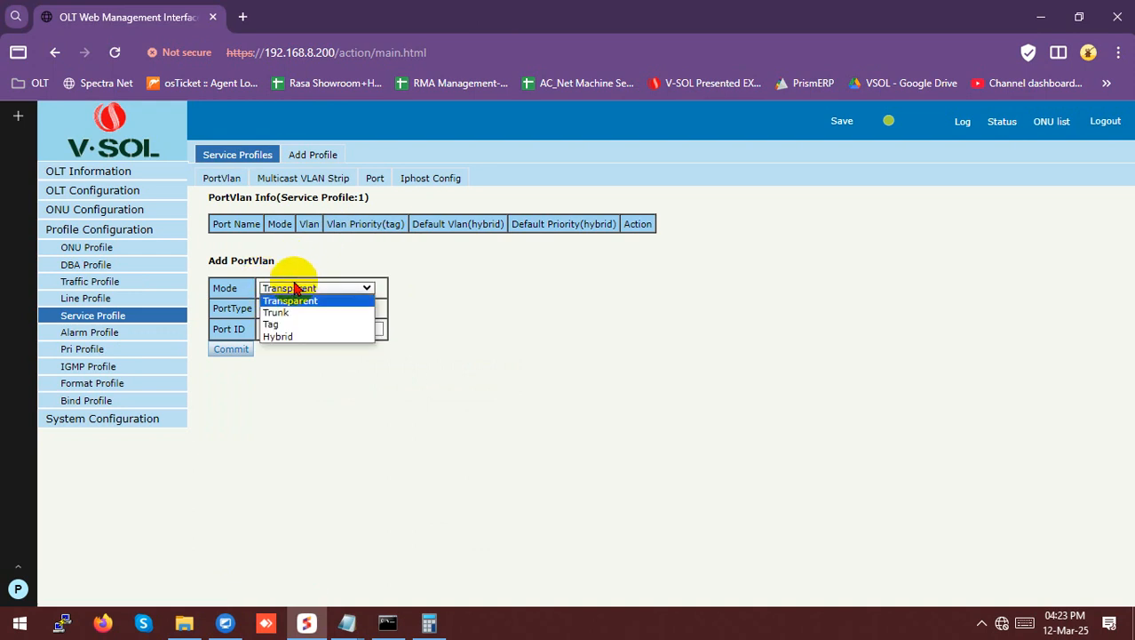
pyautogui.click(276, 313)
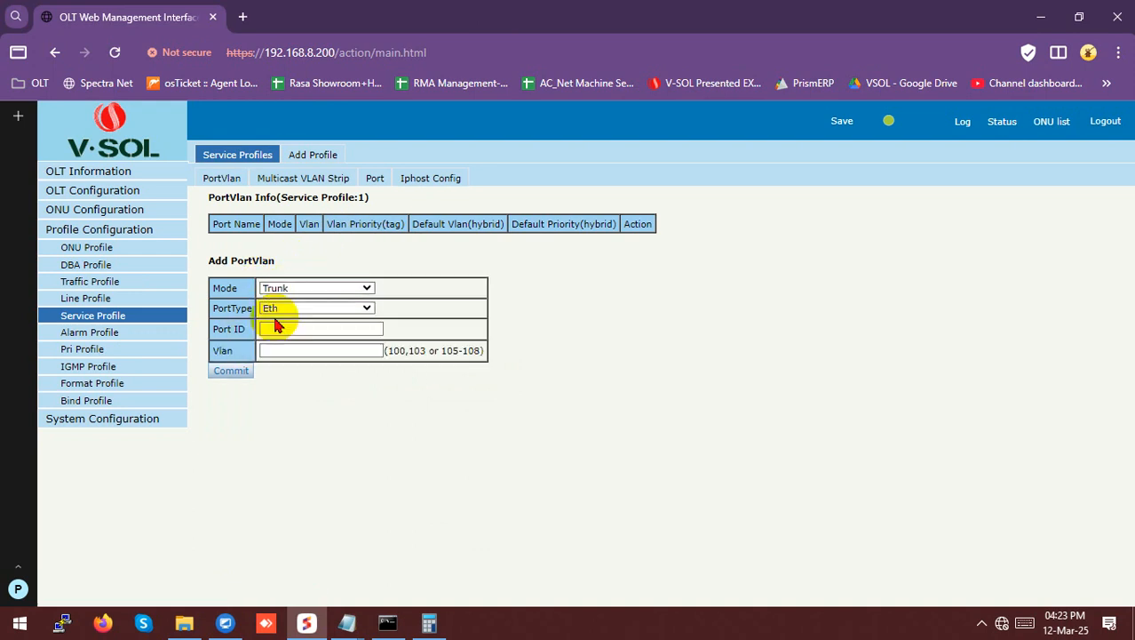
pyautogui.click(286, 289)
pyautogui.click(279, 325)
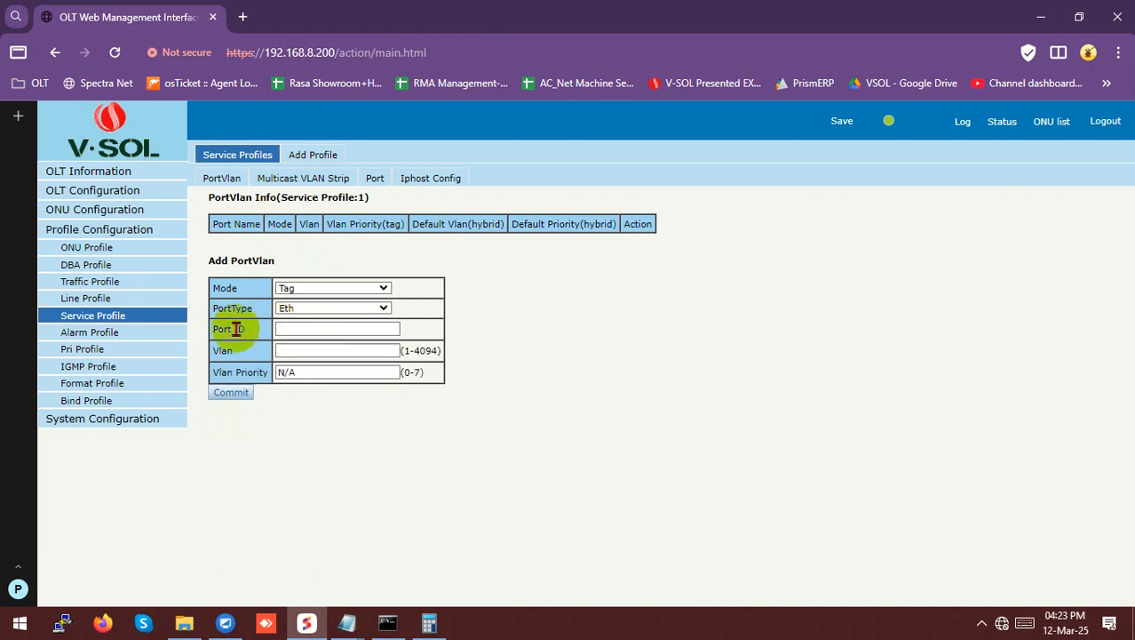
pyautogui.click(294, 328)
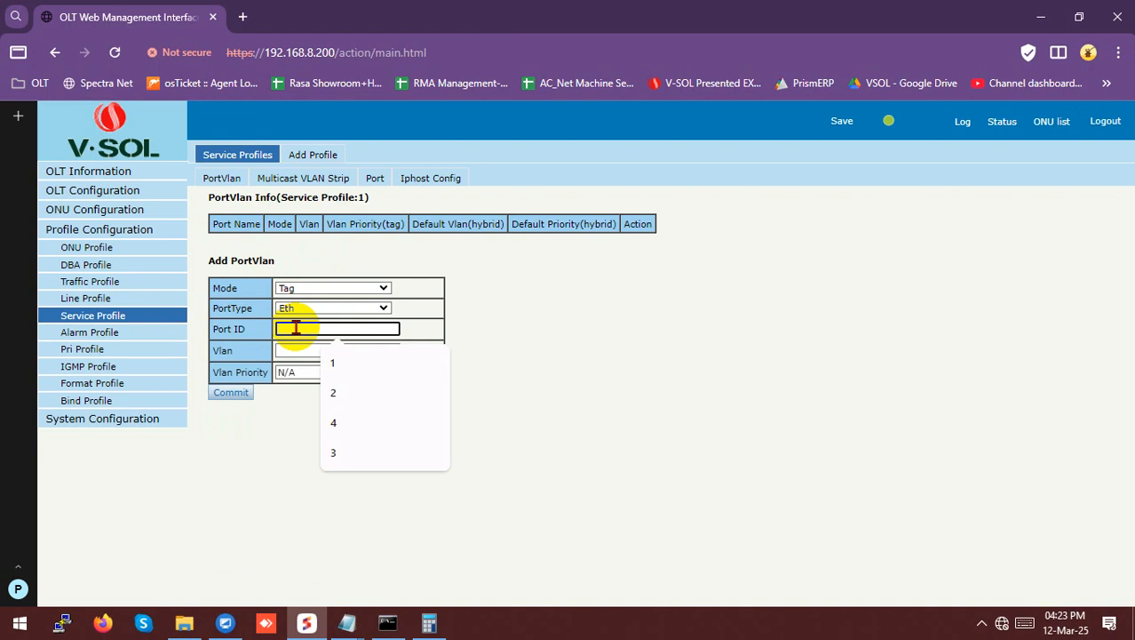
pyautogui.write('1')
pyautogui.press('Tab')
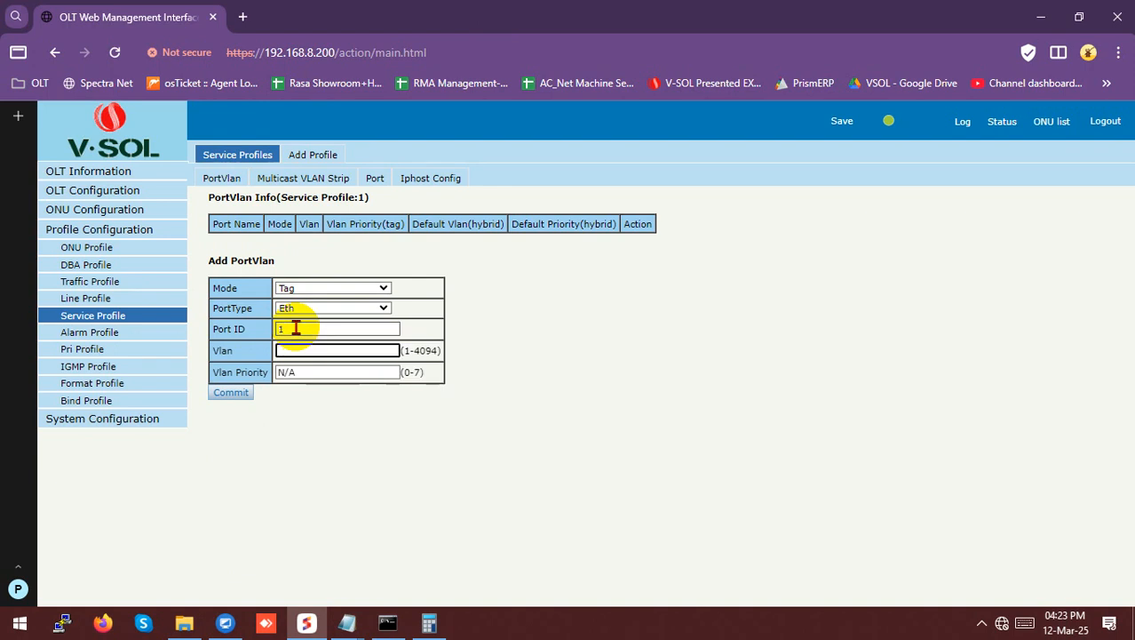
pyautogui.write('101')
pyautogui.click(228, 396)
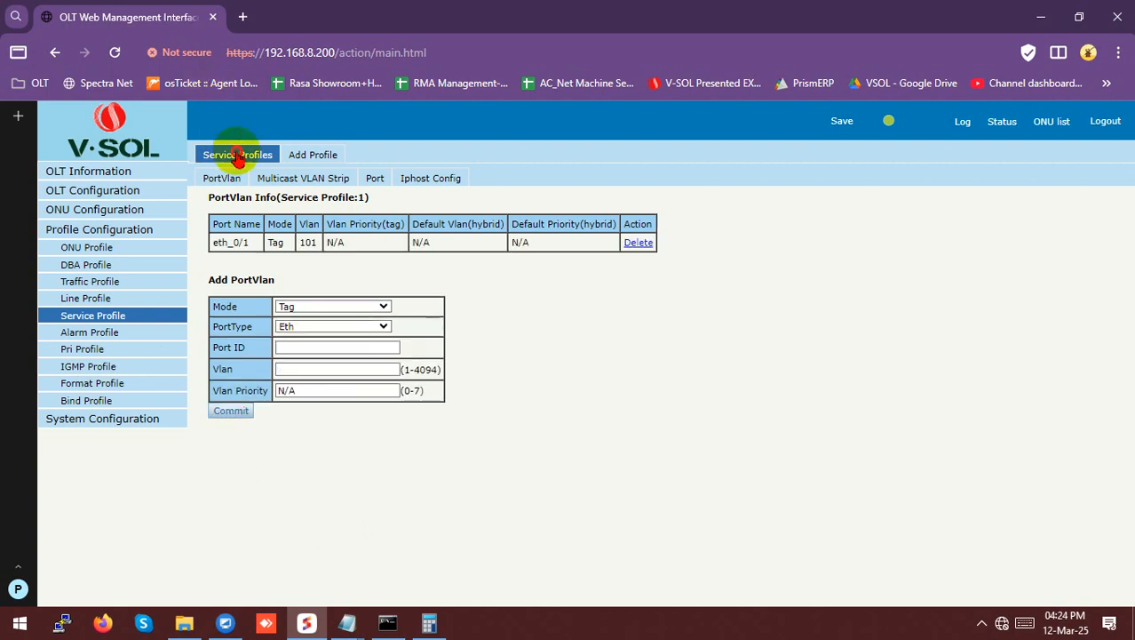
# Step: Return to the service profile list and go to ONU configuration
pyautogui.click(89, 299)
pyautogui.click(94, 315)
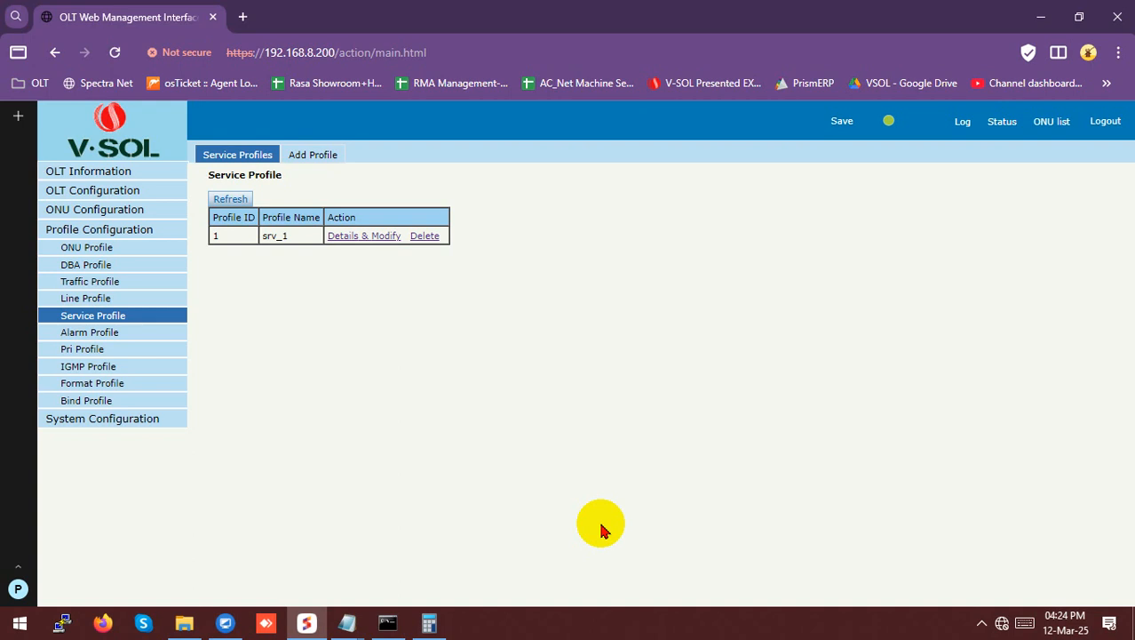
pyautogui.click(103, 211)
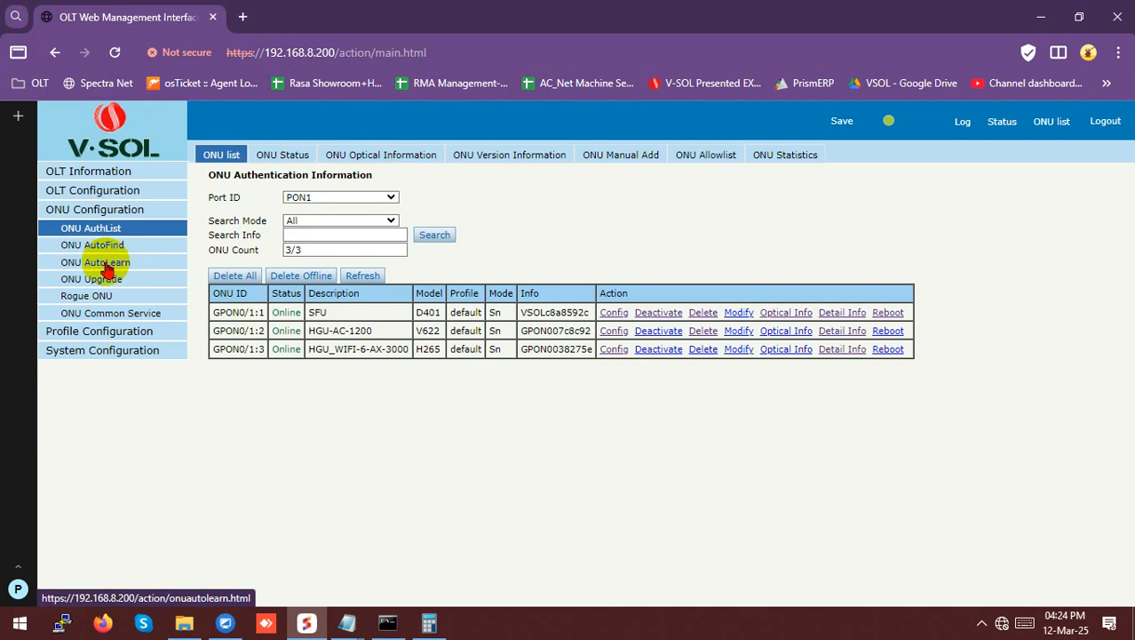
# Step: In ONU AutoLearn, give PON1 line_1 and srv_1, disable plug and play, apply, and reopen the ONU list
pyautogui.click(105, 265)
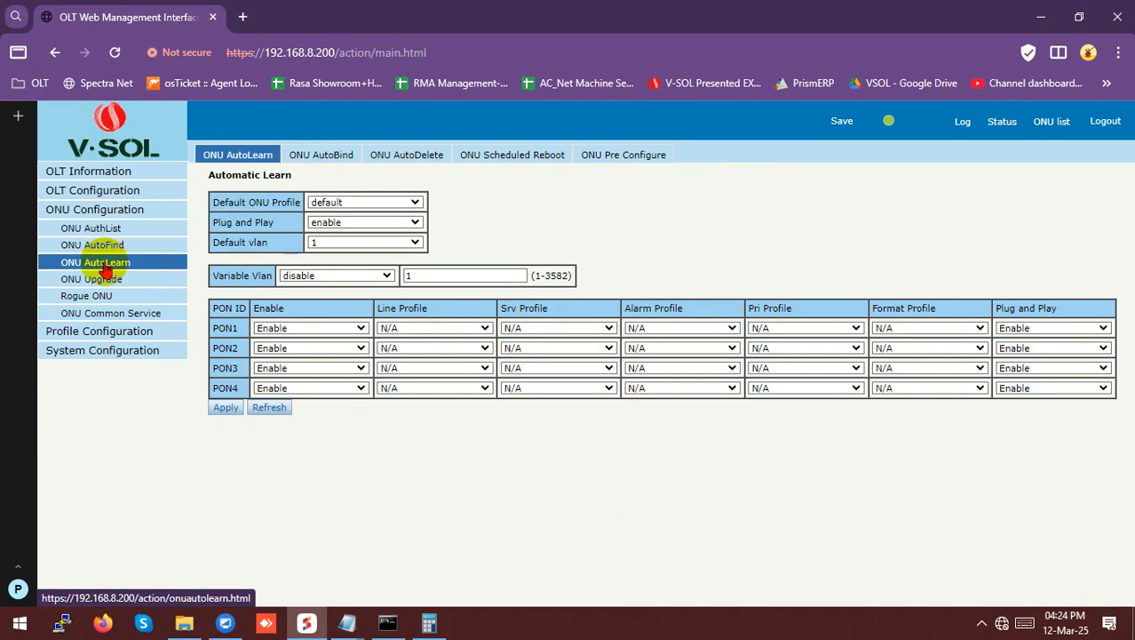
pyautogui.click(418, 327)
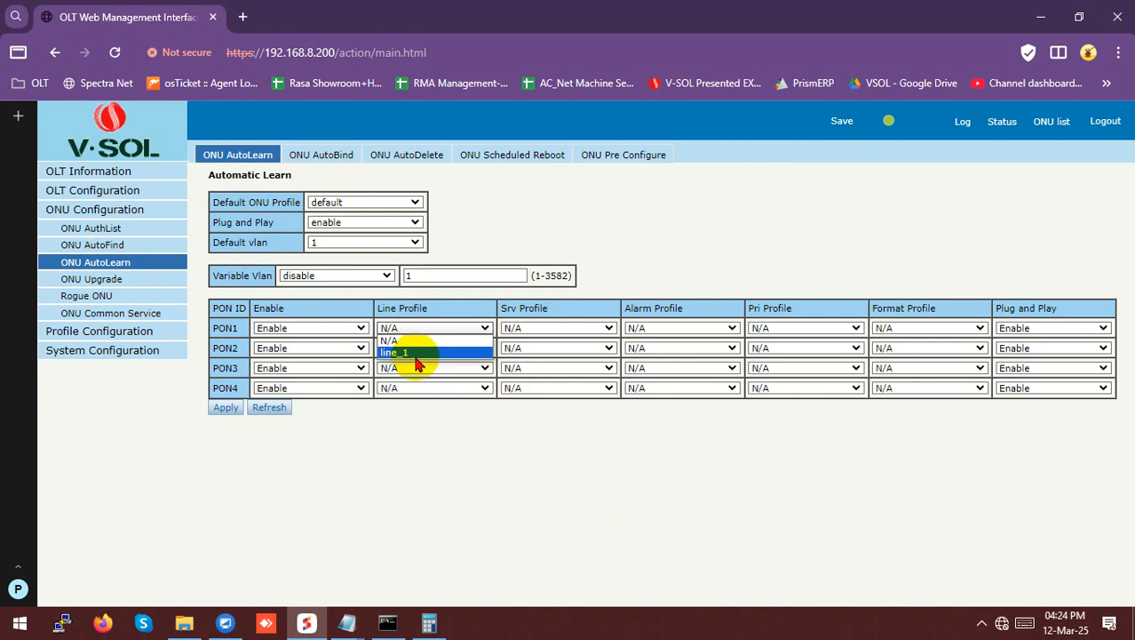
pyautogui.click(416, 354)
pyautogui.click(520, 327)
pyautogui.click(520, 353)
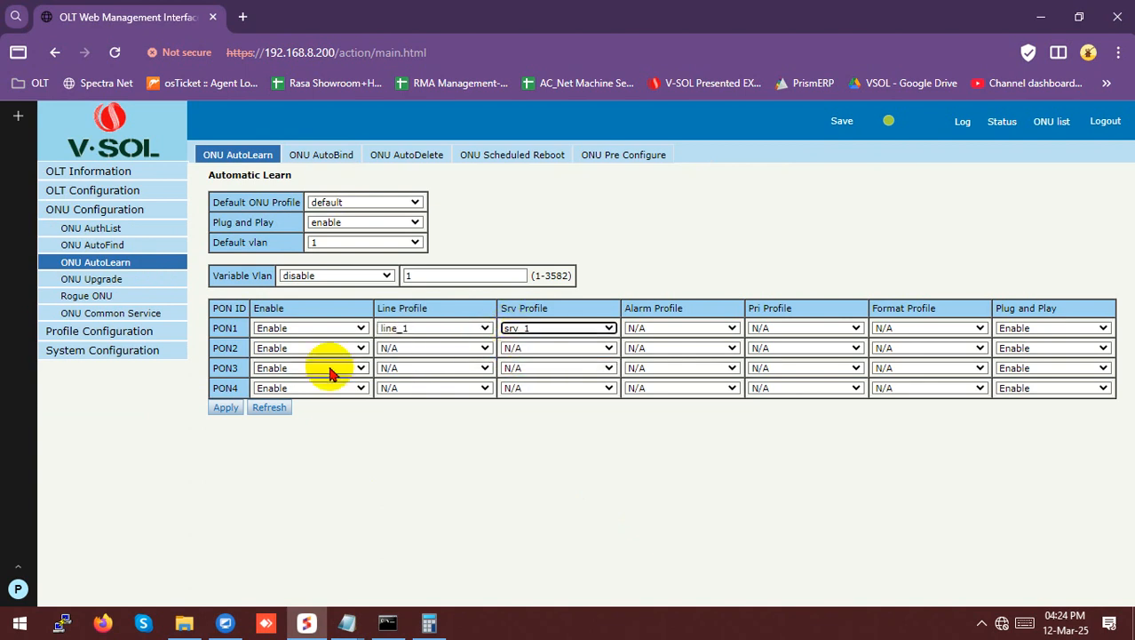
pyautogui.click(347, 223)
pyautogui.click(346, 244)
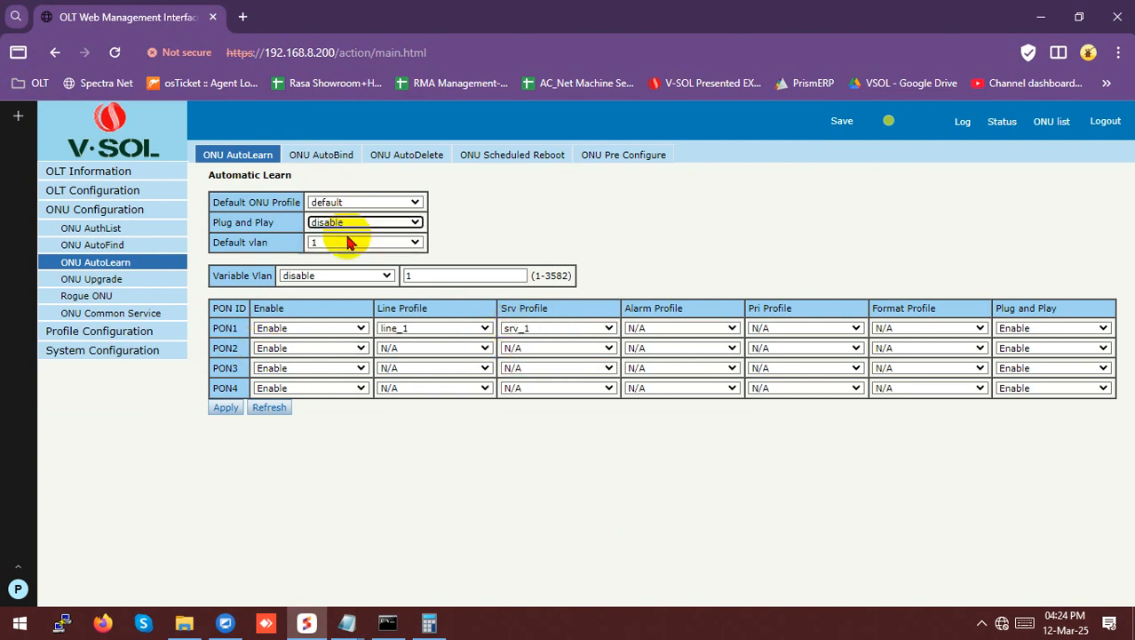
pyautogui.click(228, 407)
pyautogui.click(659, 174)
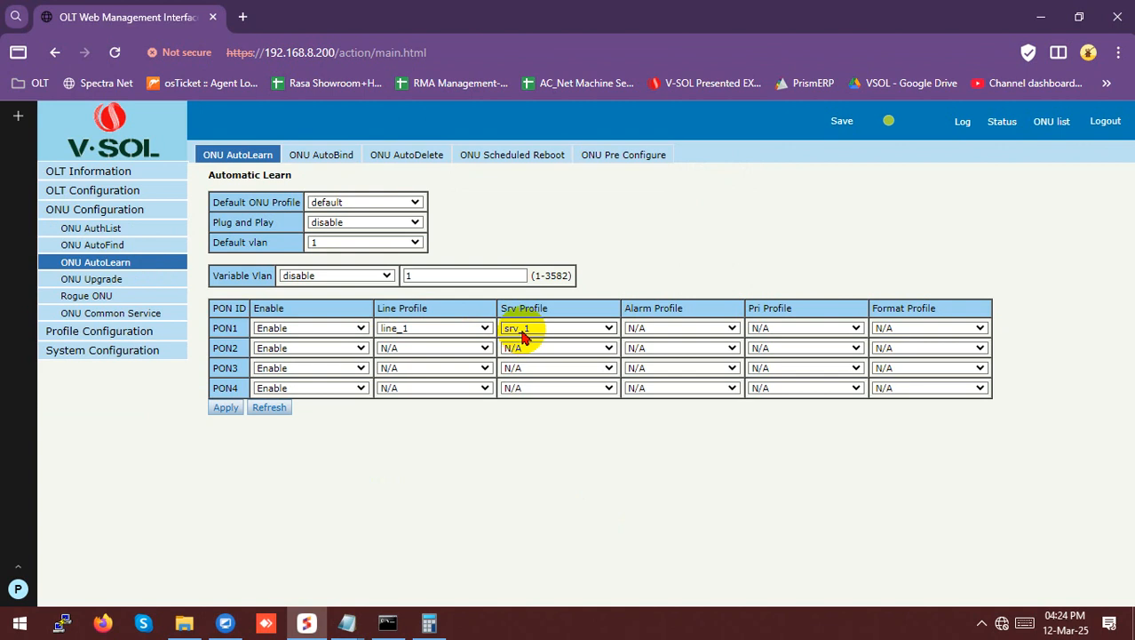
pyautogui.click(1051, 121)
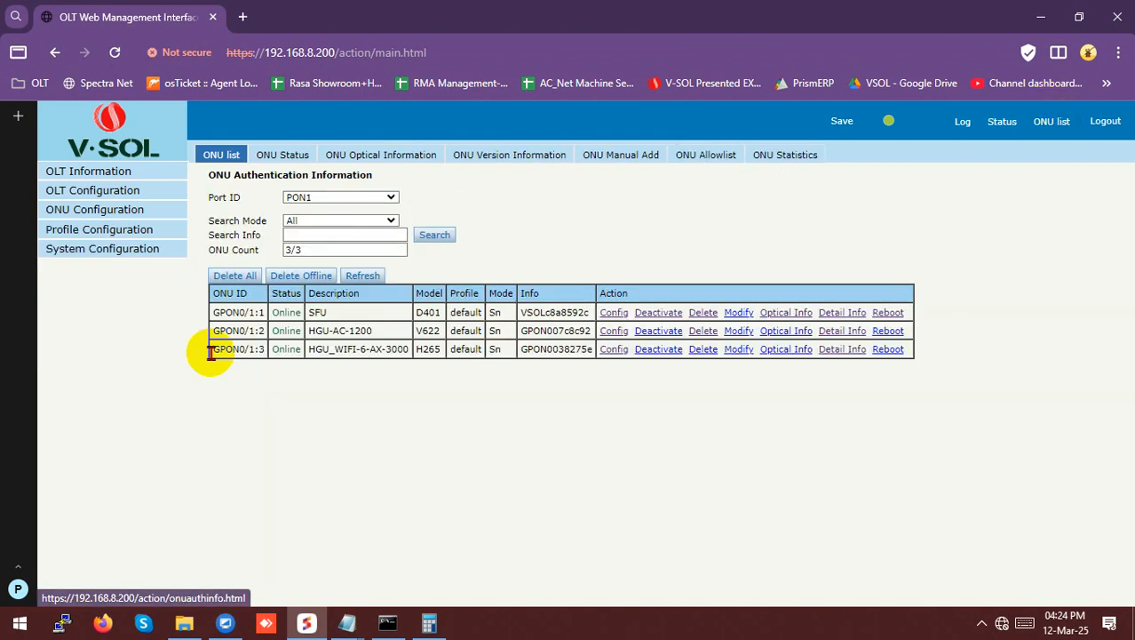
# Step: Delete all ONUs on PON1 and keep refreshing the list while they re-register
pyautogui.click(233, 276)
pyautogui.click(655, 157)
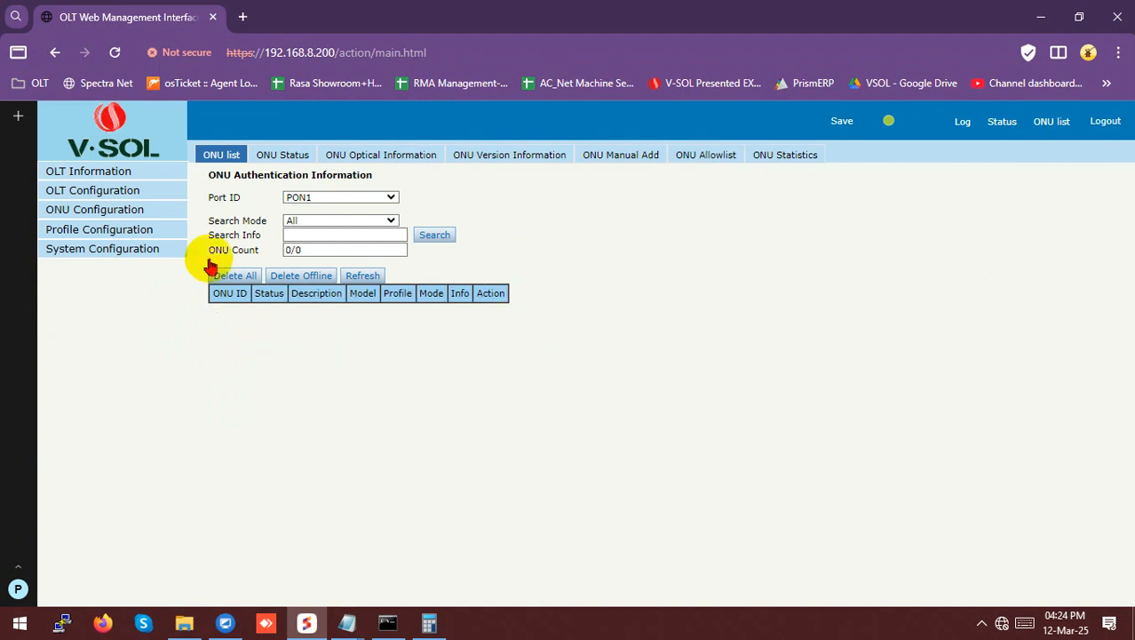
pyautogui.click(380, 276)
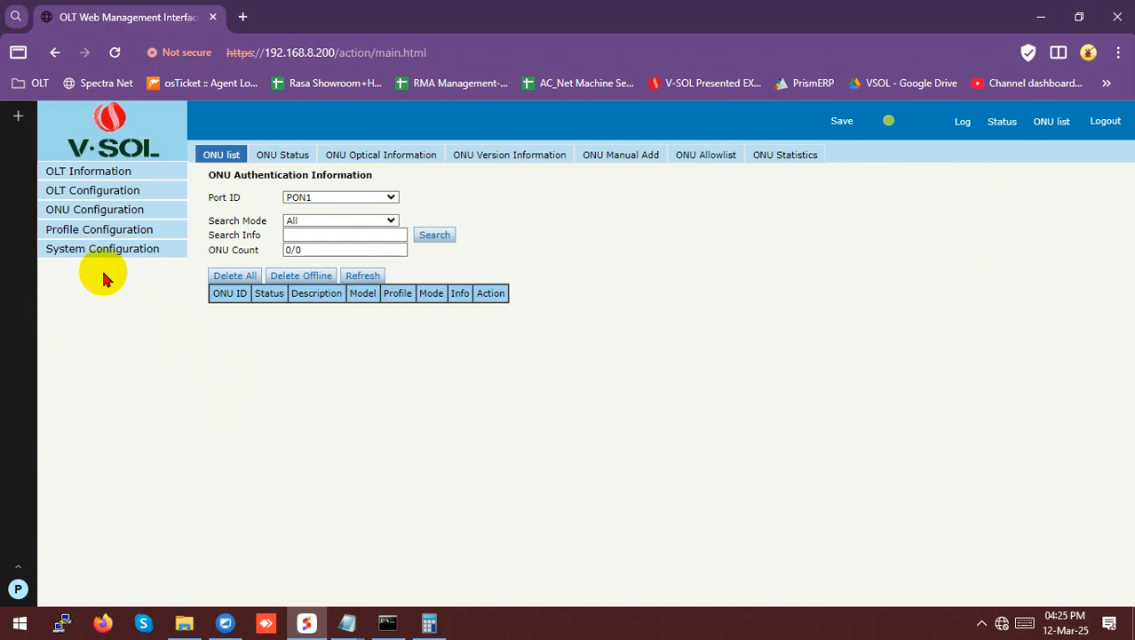
pyautogui.click(365, 279)
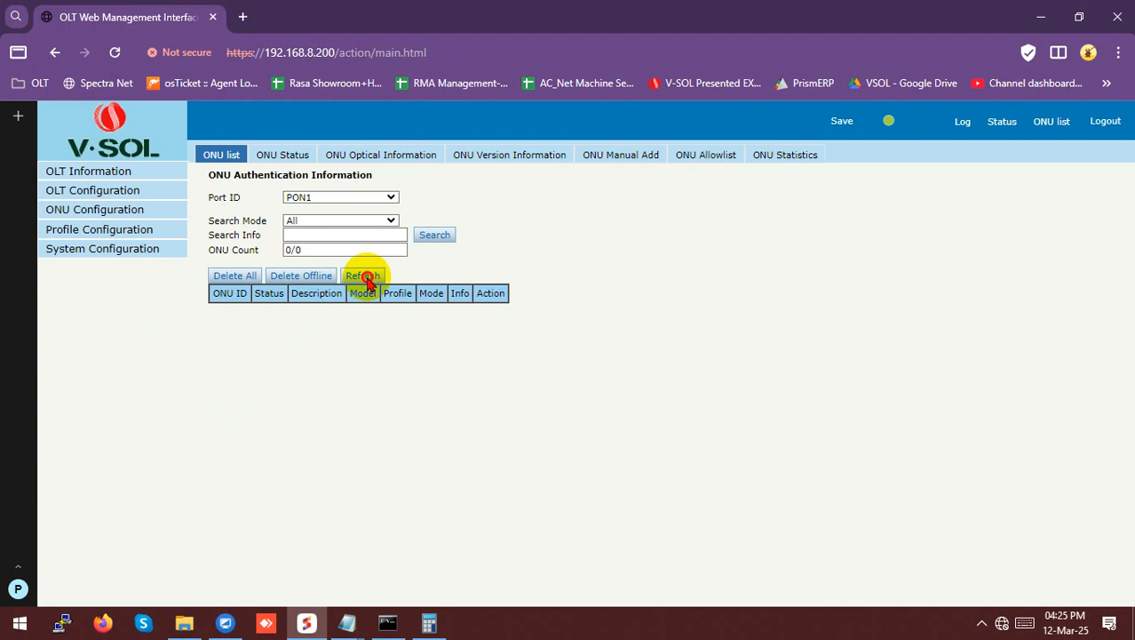
pyautogui.click(366, 277)
pyautogui.click(367, 278)
pyautogui.click(367, 277)
pyautogui.click(367, 277)
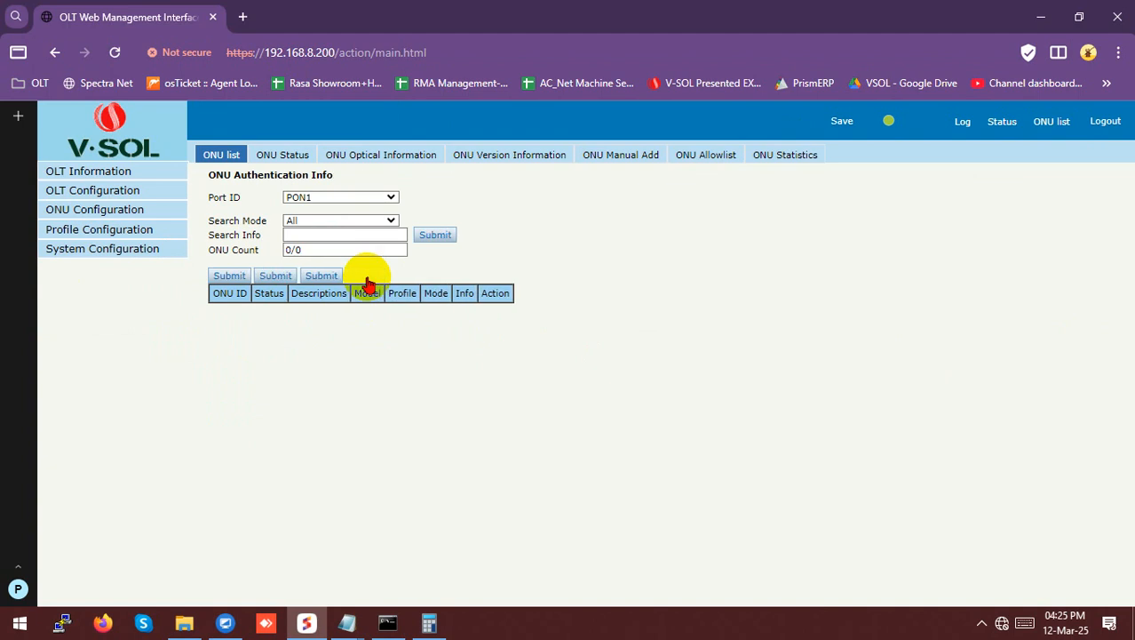
pyautogui.click(367, 278)
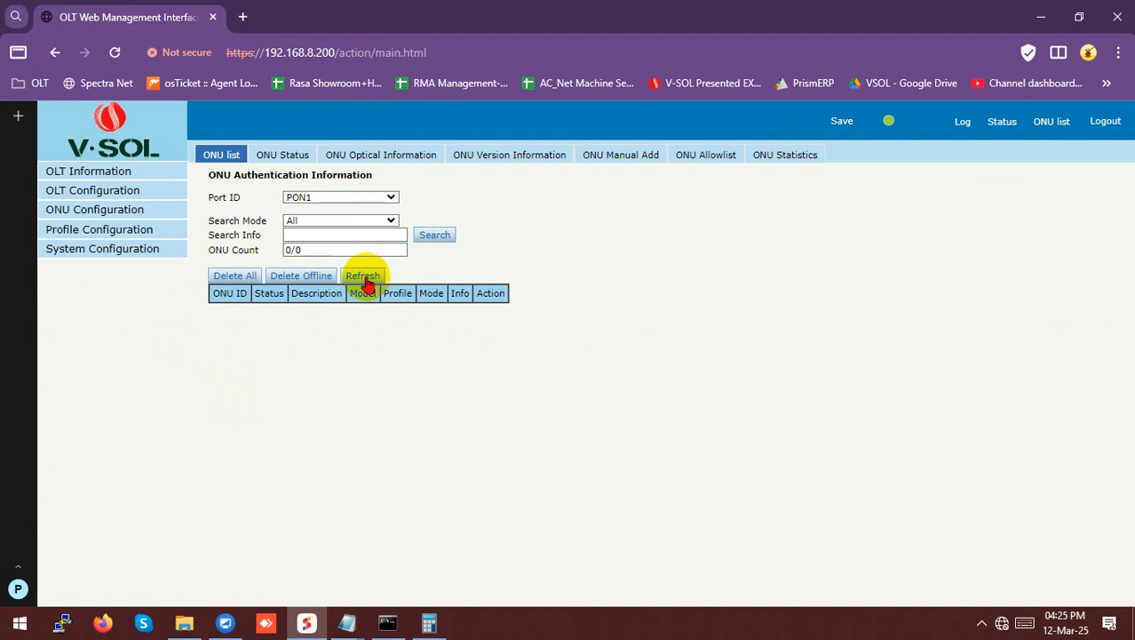
pyautogui.click(367, 279)
pyautogui.click(367, 278)
pyautogui.click(366, 279)
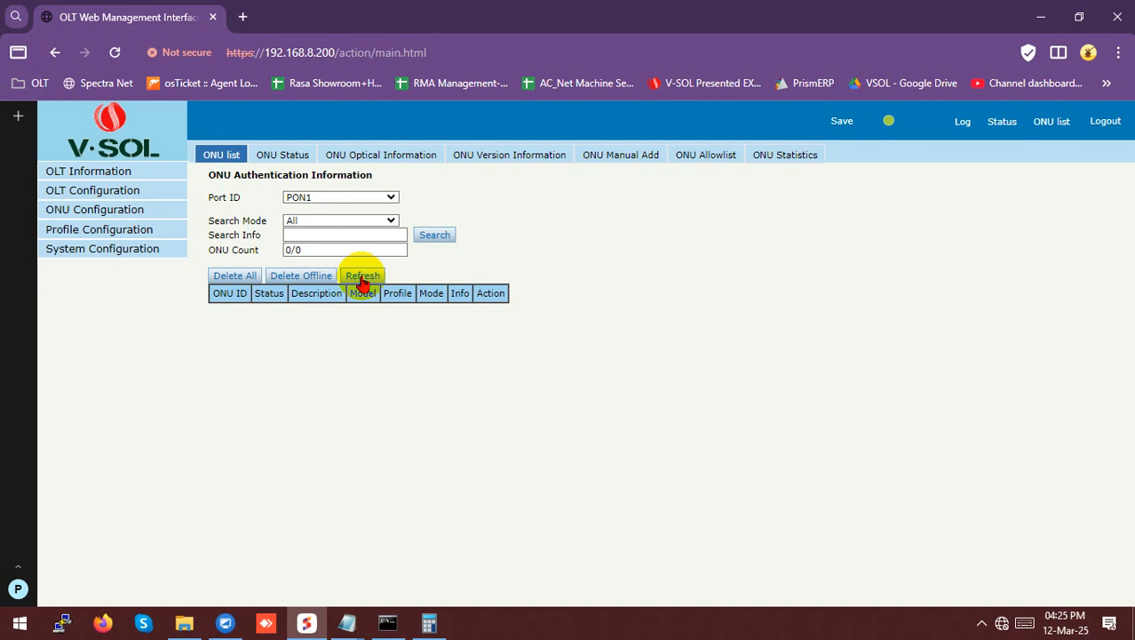
# Step: Refresh until one ONU shows online (1/1), then open Profile Configuration > Bind Profile
pyautogui.click(363, 276)
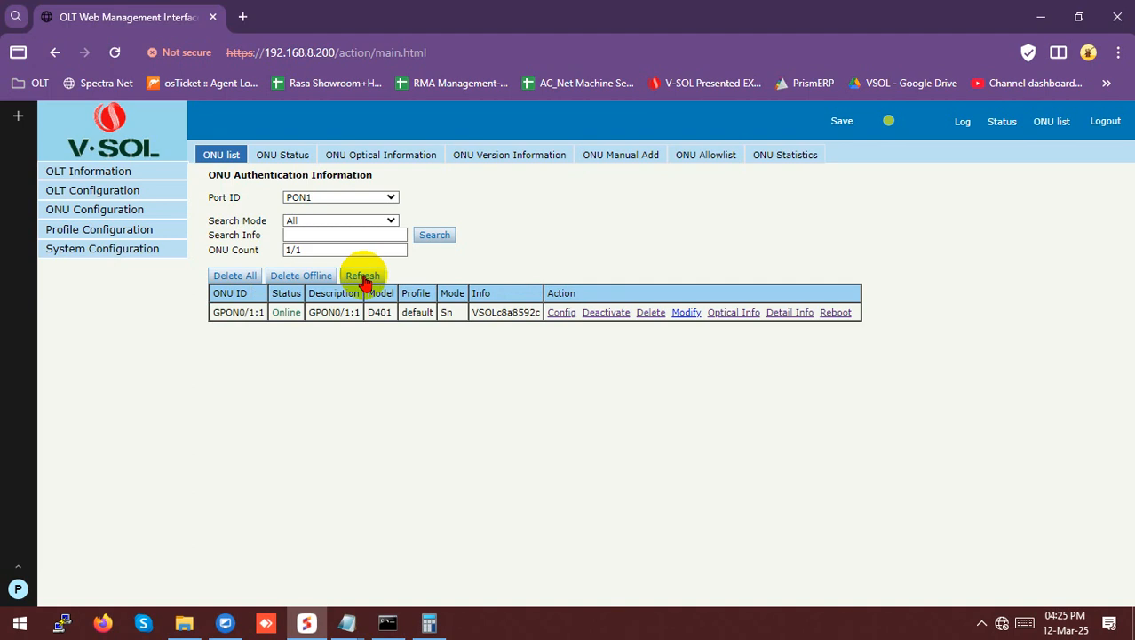
pyautogui.click(363, 277)
pyautogui.click(367, 276)
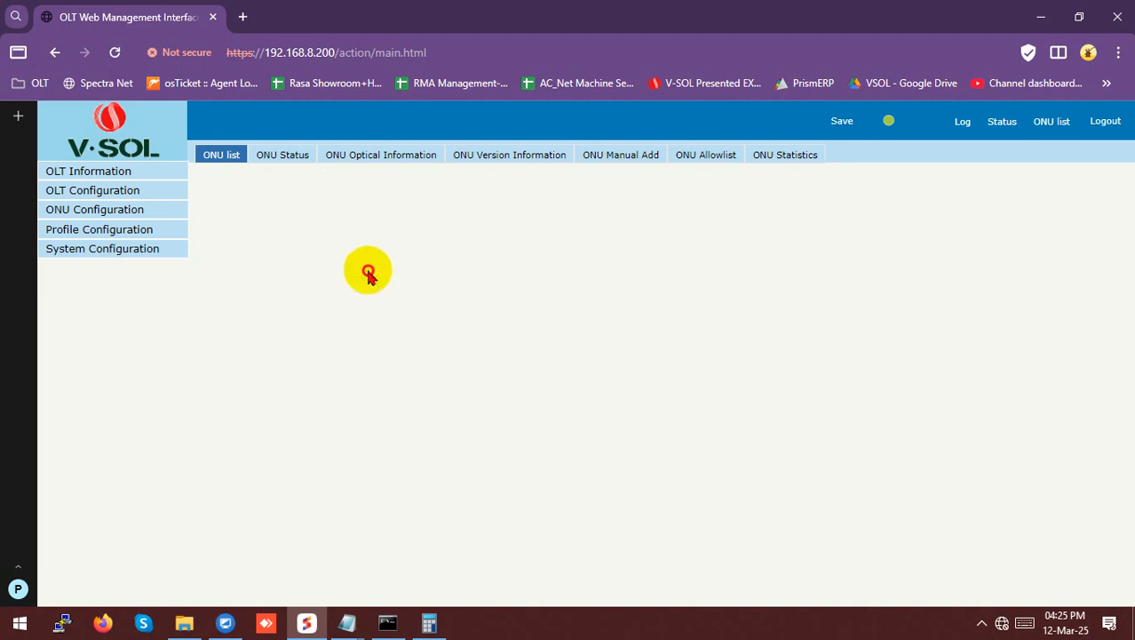
pyautogui.click(370, 276)
pyautogui.click(365, 272)
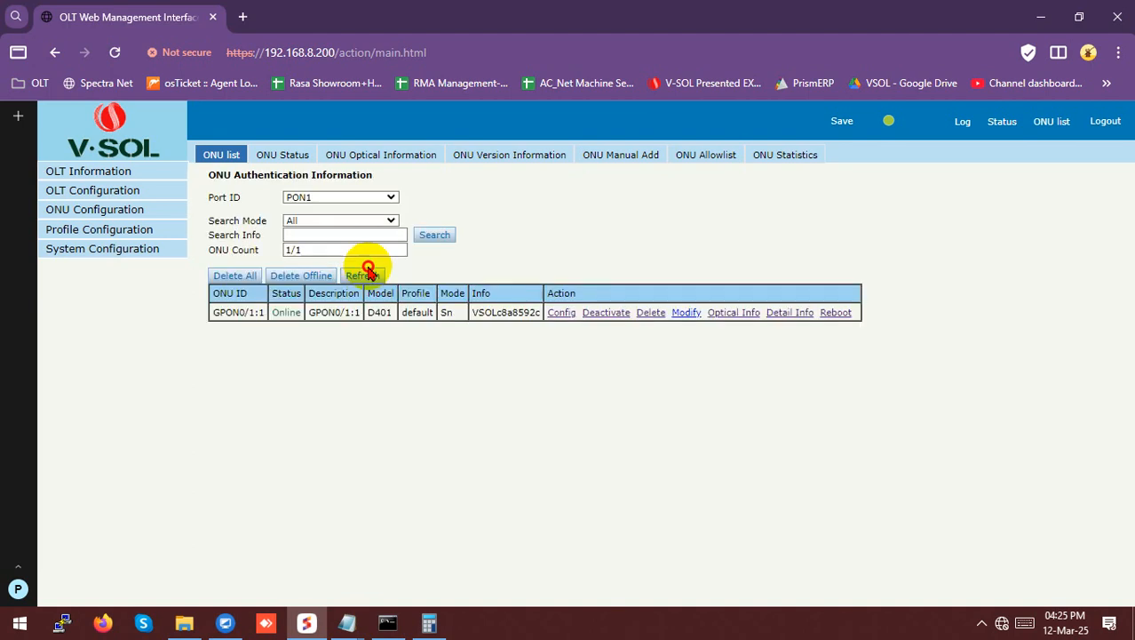
pyautogui.doubleClick(368, 266)
pyautogui.click(364, 276)
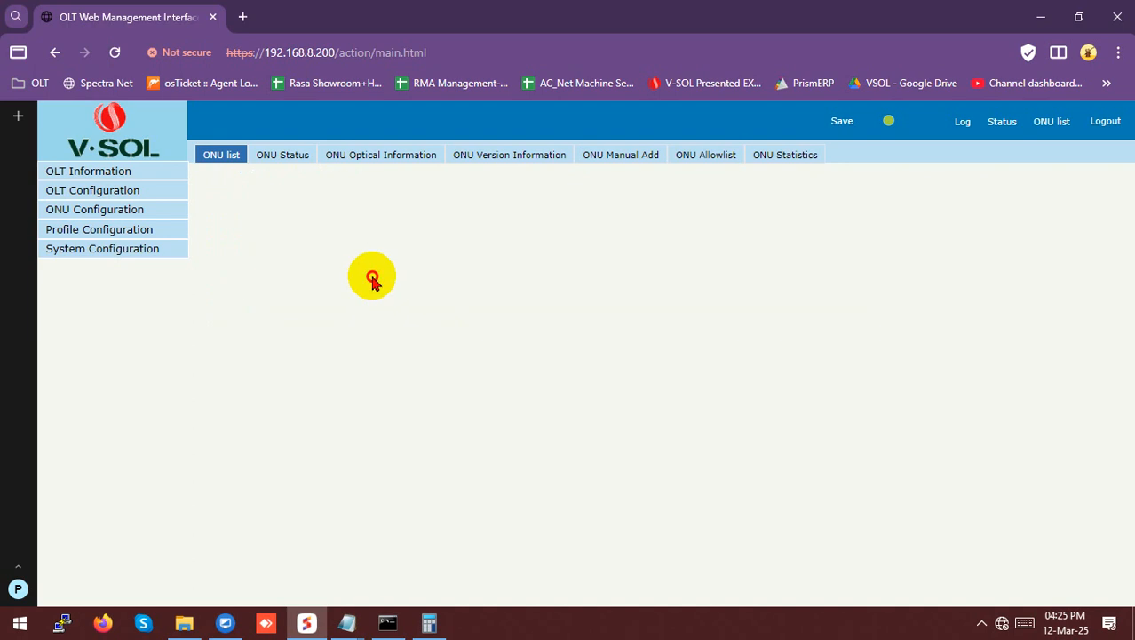
pyautogui.click(358, 275)
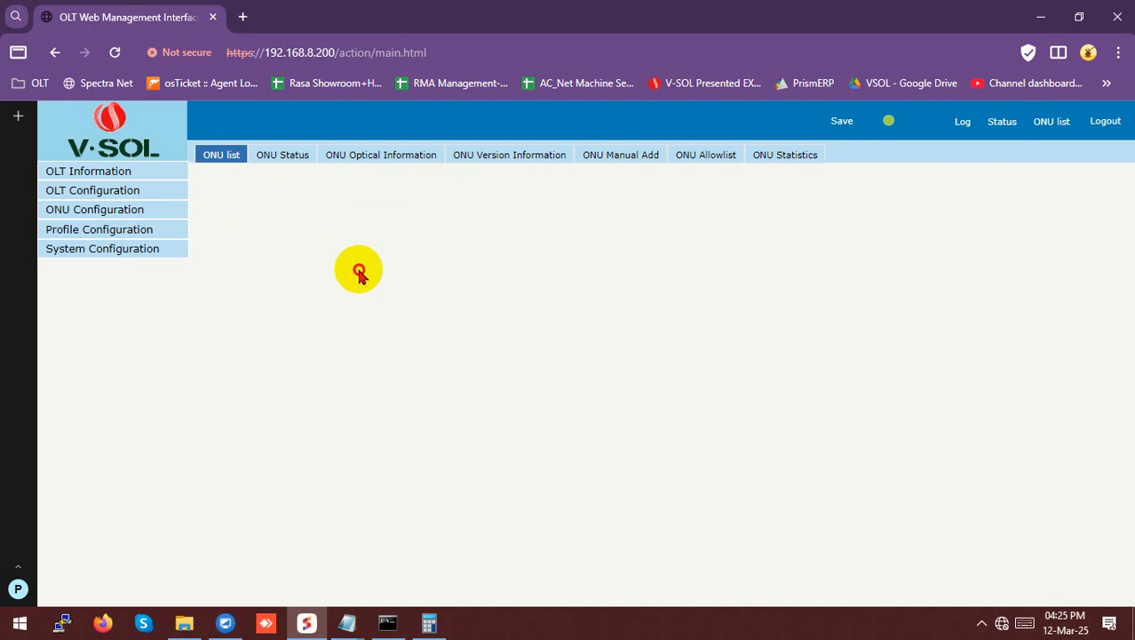
pyautogui.click(62, 228)
pyautogui.click(85, 400)
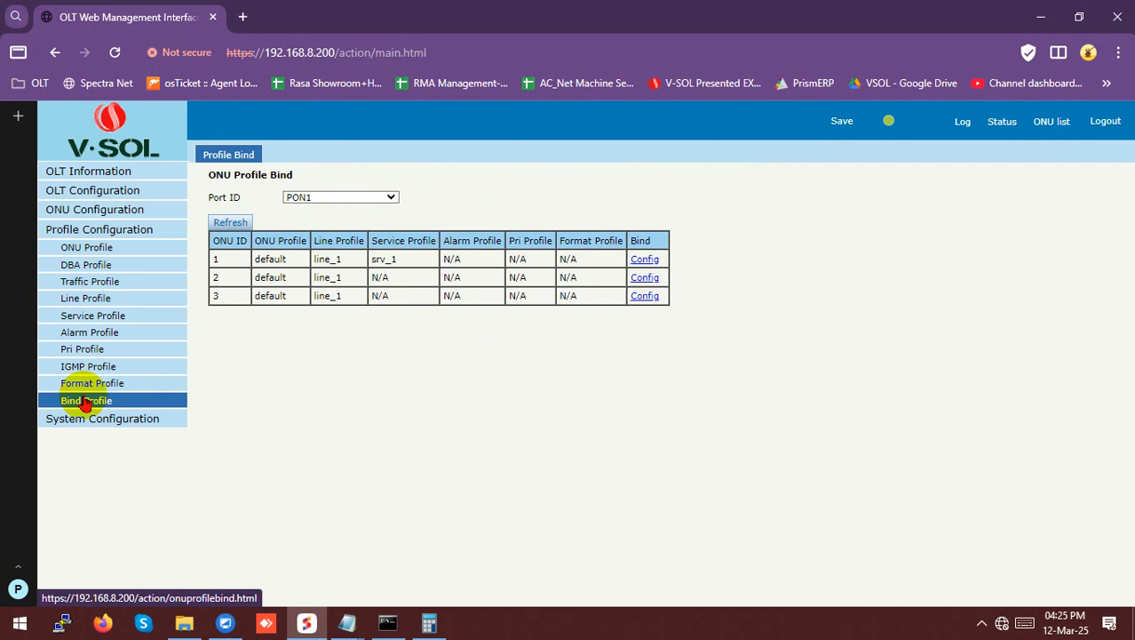
# Step: Refresh the Profile Bind table and check ONU 1 and ONU 3's line and service profiles
pyautogui.click(224, 149)
pyautogui.click(213, 155)
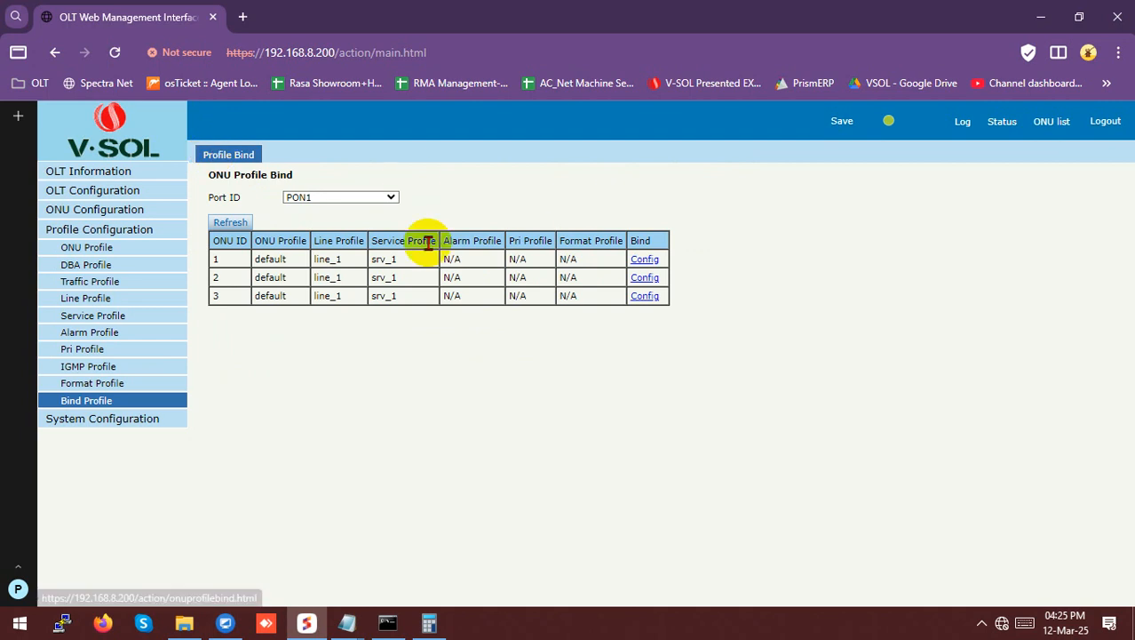
pyautogui.moveTo(311, 259); pyautogui.dragTo(400, 259)
pyautogui.moveTo(313, 277); pyautogui.dragTo(440, 307)
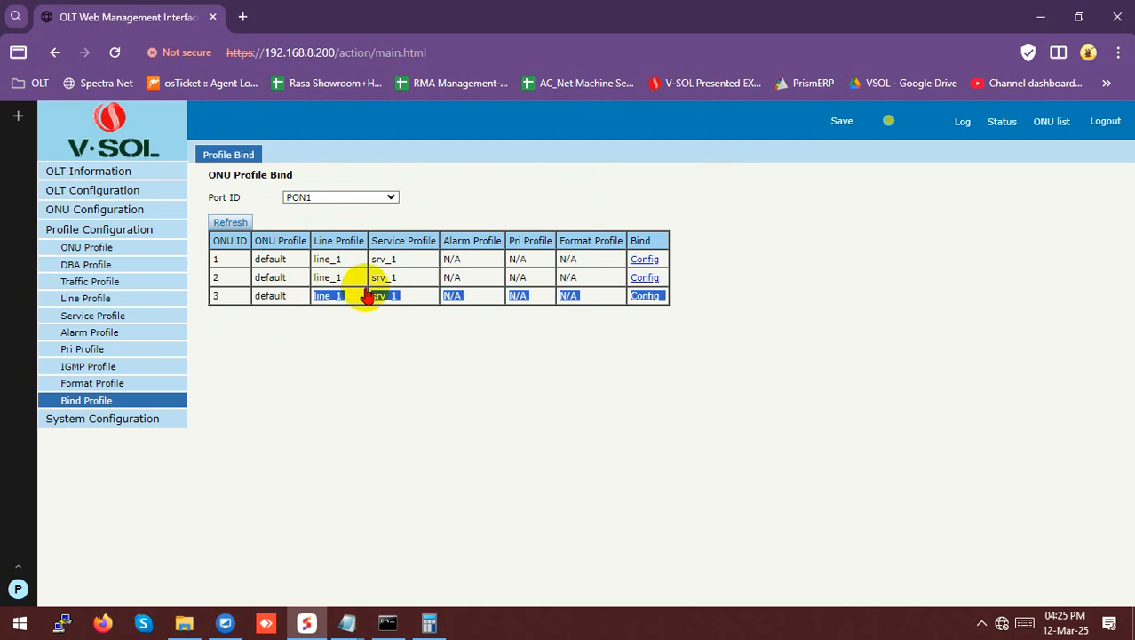
# Step: Check the second ONU's serial number in the ONU list, then open Profile Configuration
pyautogui.click(97, 302)
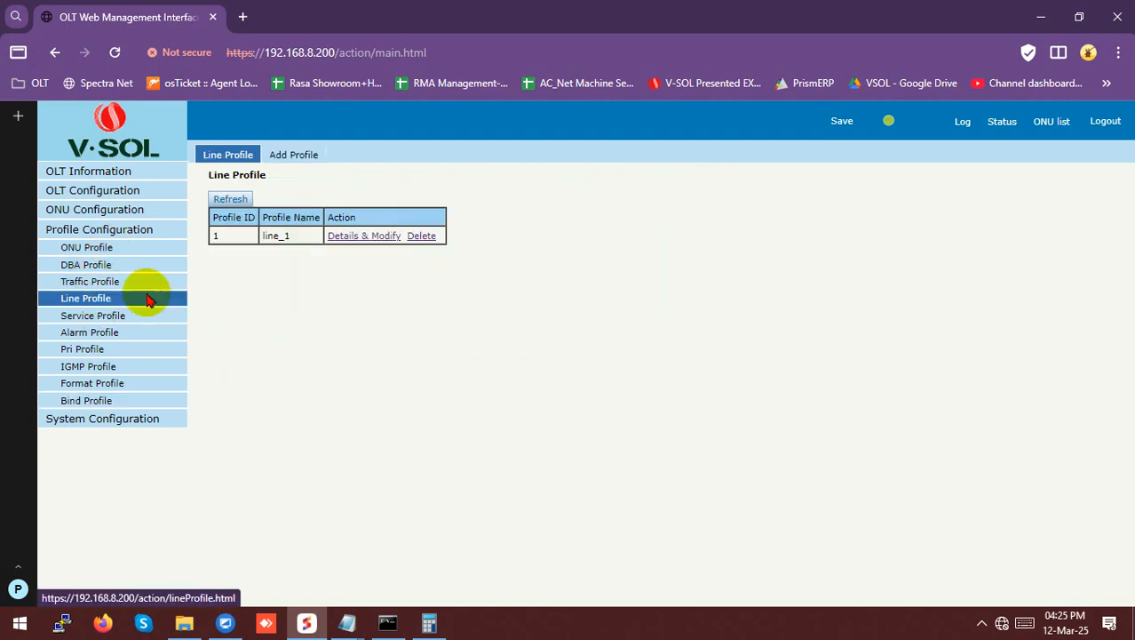
pyautogui.click(1038, 125)
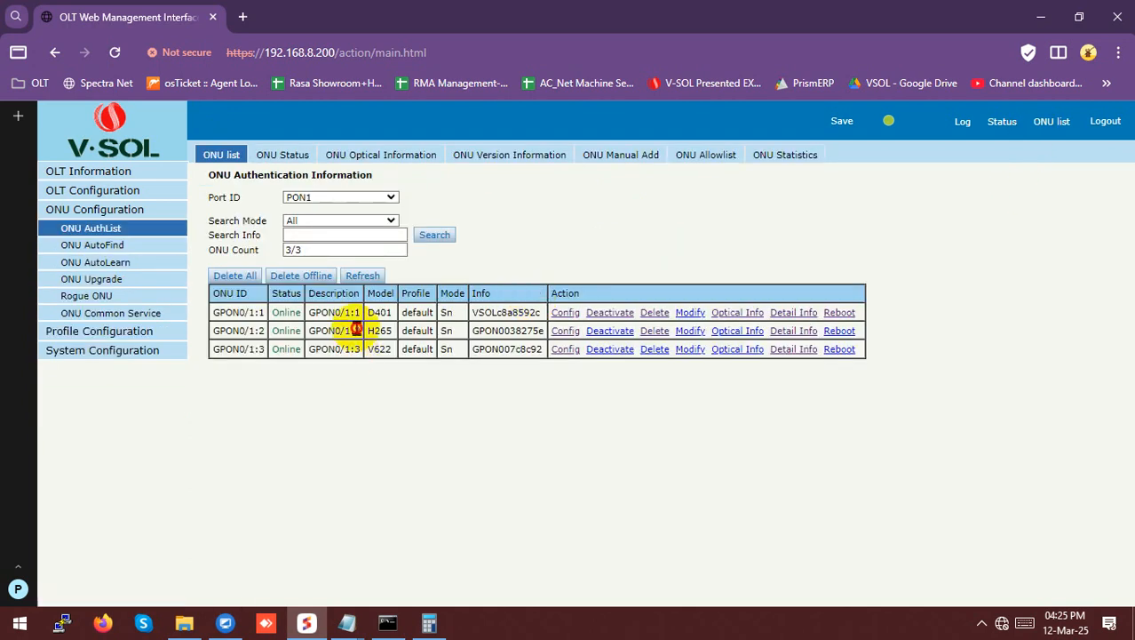
pyautogui.moveTo(355, 330); pyautogui.dragTo(504, 333)
pyautogui.doubleClick(504, 333)
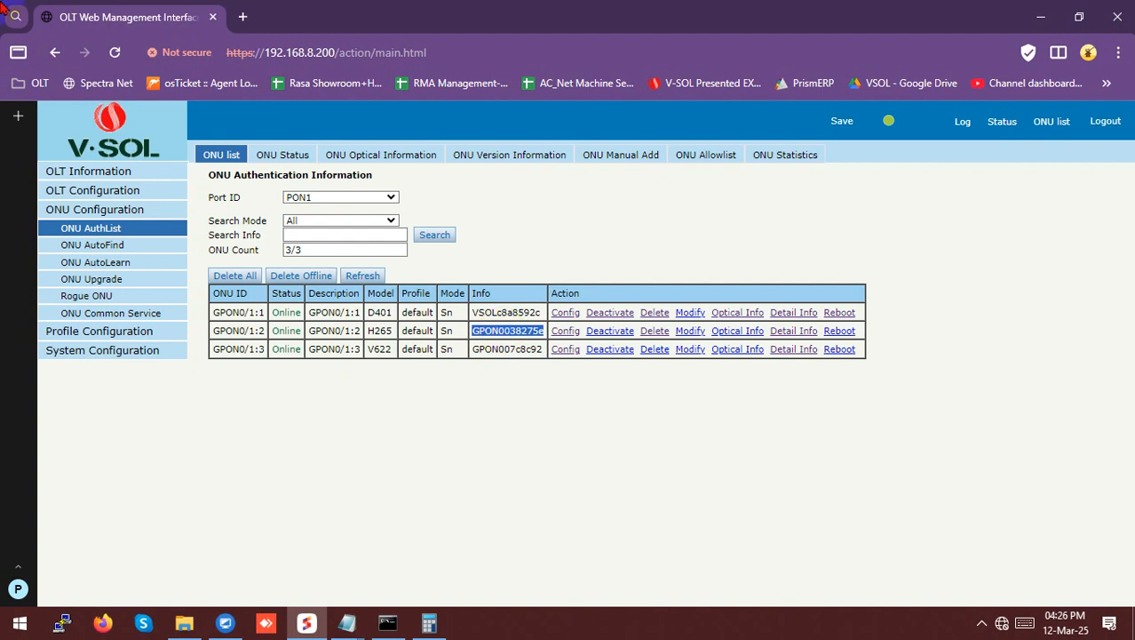
pyautogui.click(80, 331)
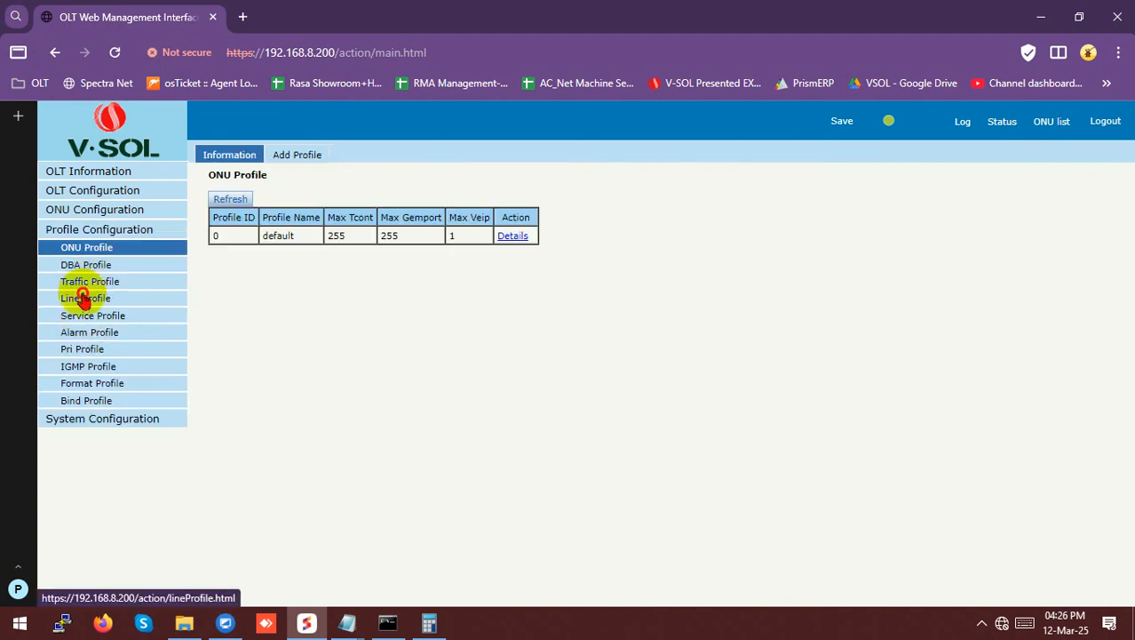
# Step: Add a new line profile named line_Jomota_Bank
pyautogui.click(82, 298)
pyautogui.click(295, 152)
pyautogui.click(322, 222)
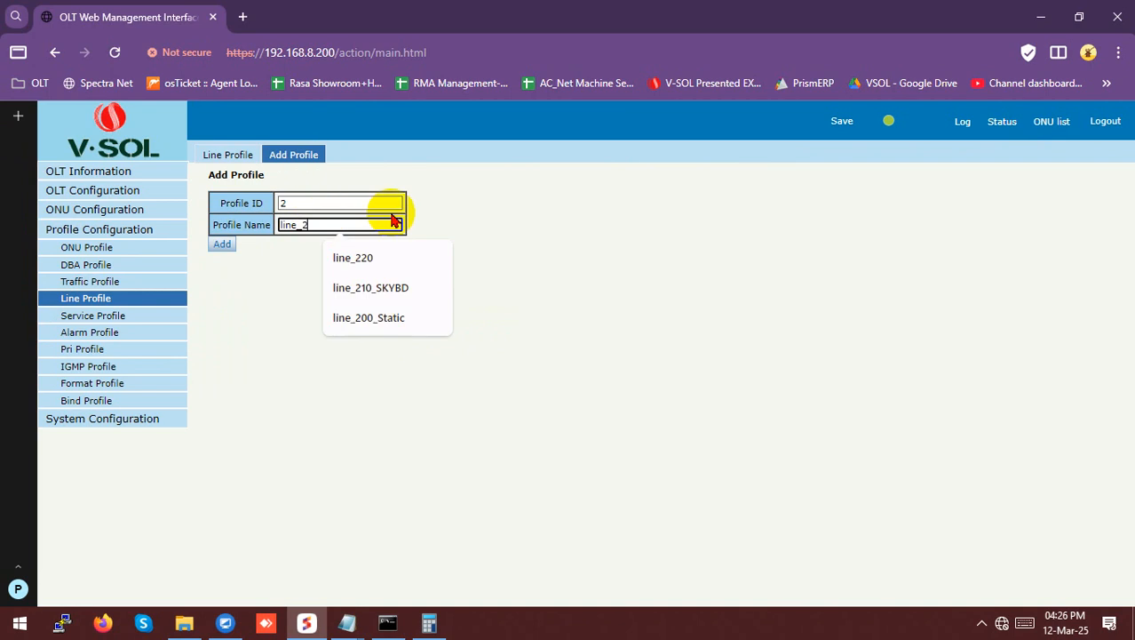
pyautogui.press('BackSpace')
pyautogui.write('3')
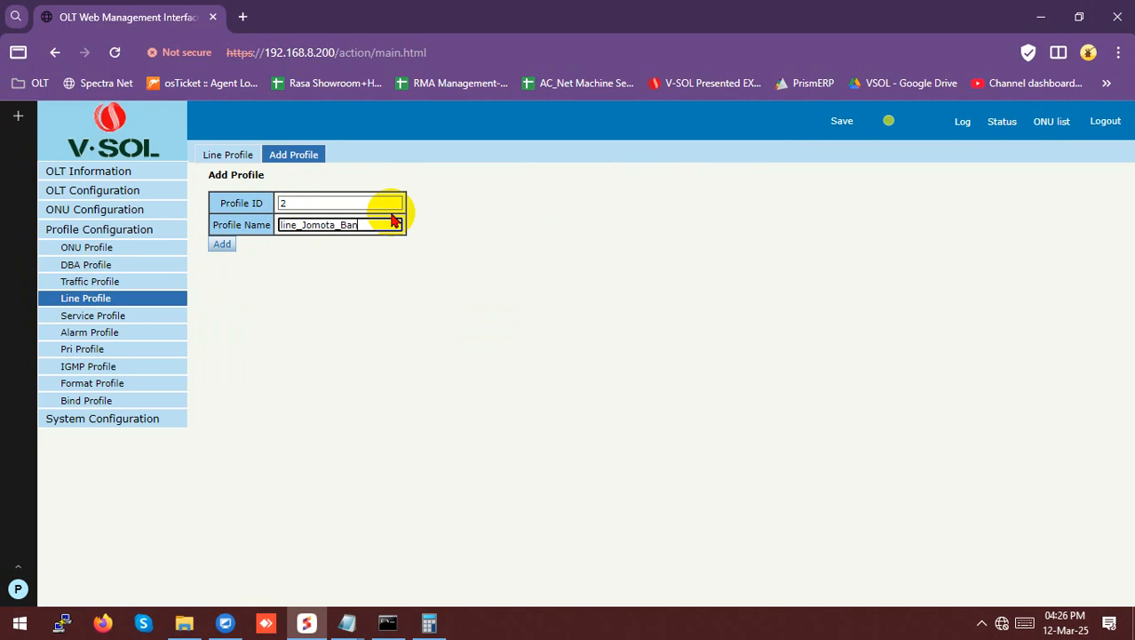
pyautogui.press('Return')
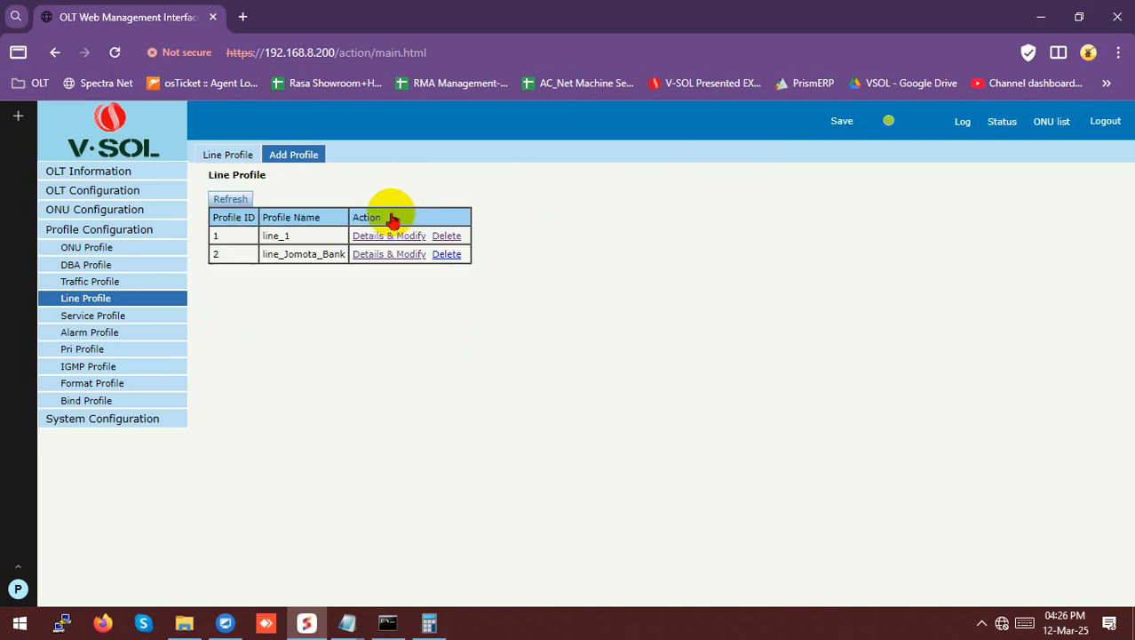
# Step: Give line_Jomota_Bank a T-CONT and gemport gem_1
pyautogui.click(381, 255)
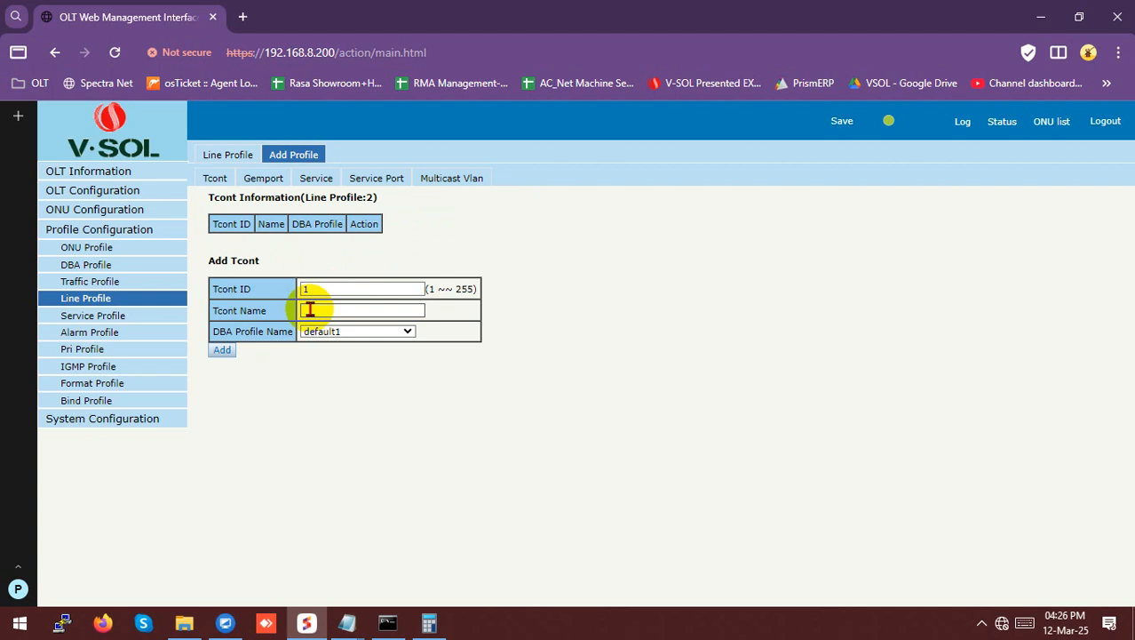
pyautogui.click(222, 349)
pyautogui.click(263, 178)
pyautogui.click(222, 455)
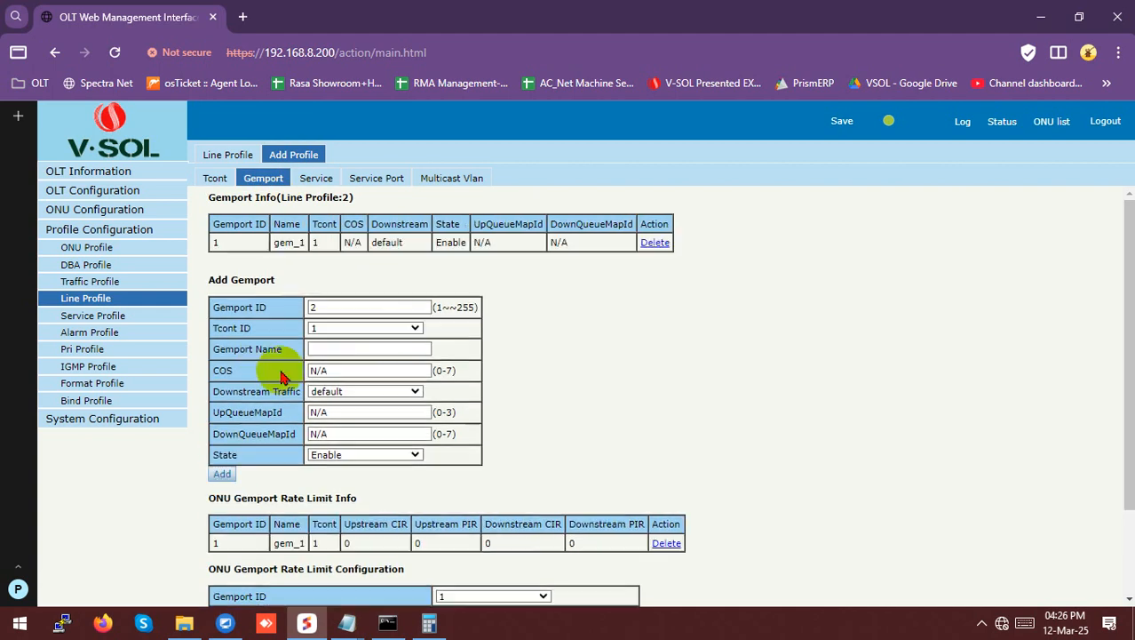
# Step: Add service ser_1 with VLAN list 1000 to the line profile
pyautogui.click(317, 178)
pyautogui.click(351, 350)
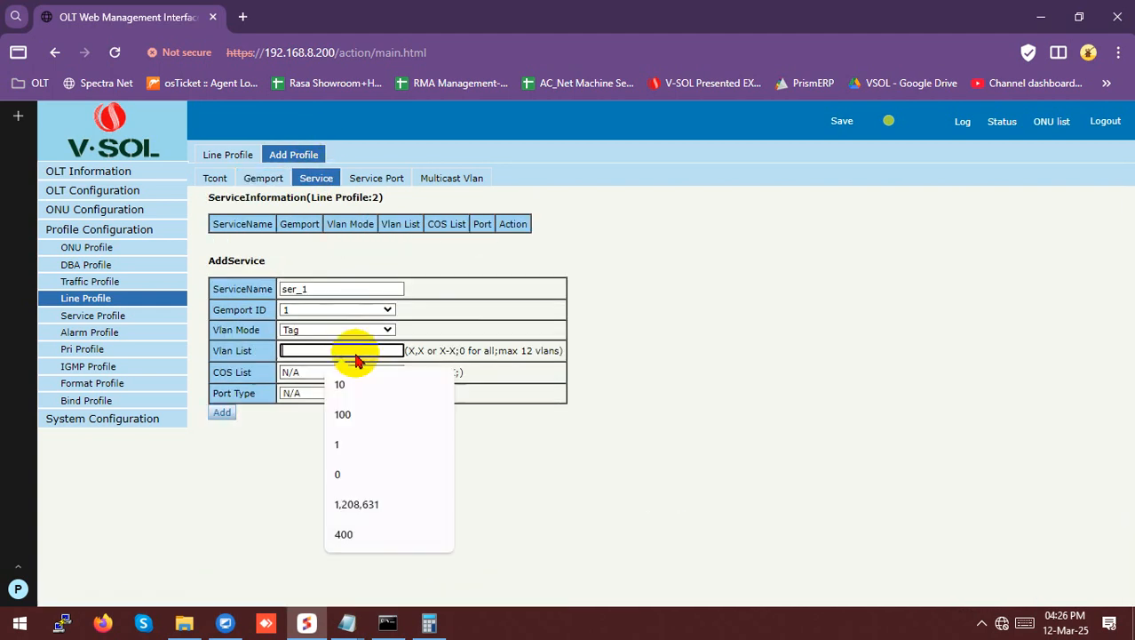
pyautogui.write('1000')
pyautogui.press('Return')
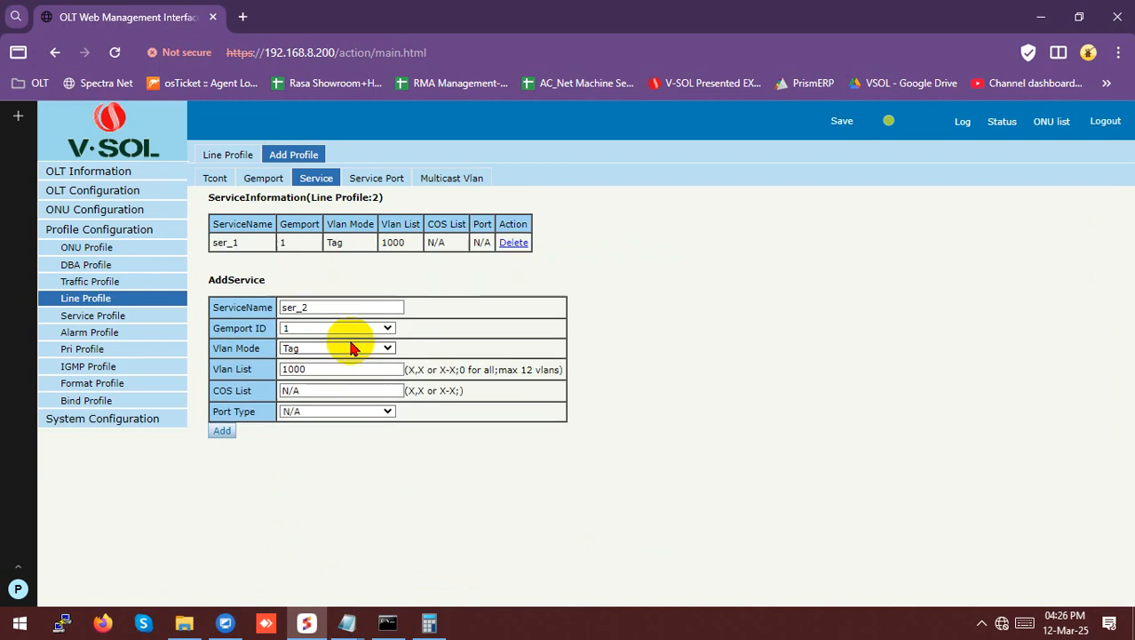
# Step: Add a service port mapping user VLAN 1000 to 1000
pyautogui.click(383, 182)
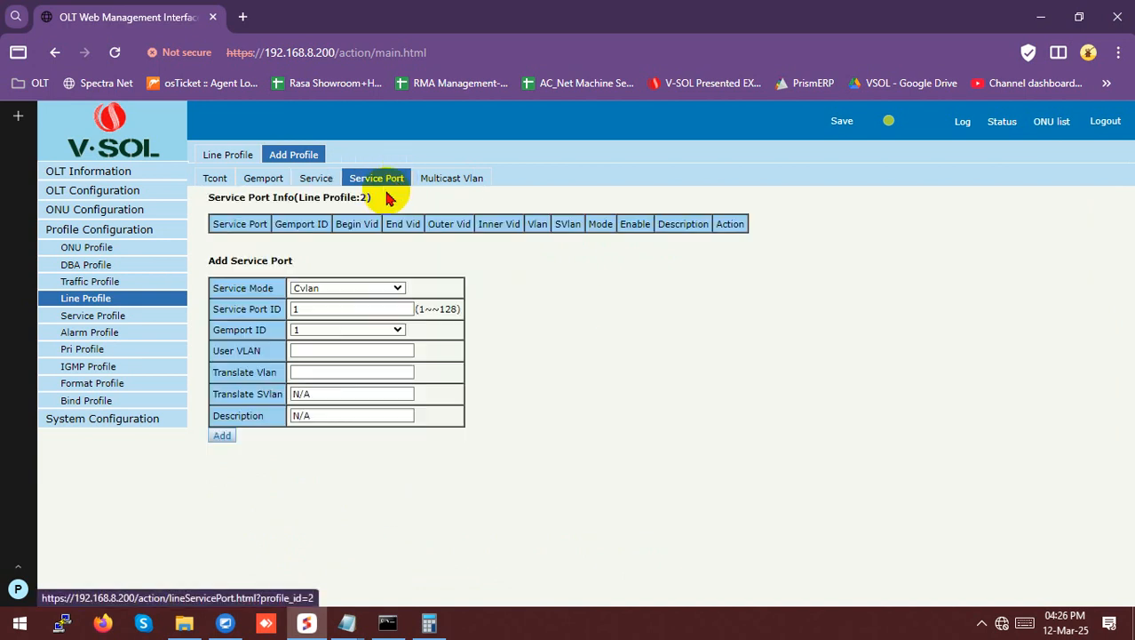
pyautogui.click(330, 352)
pyautogui.write('1000')
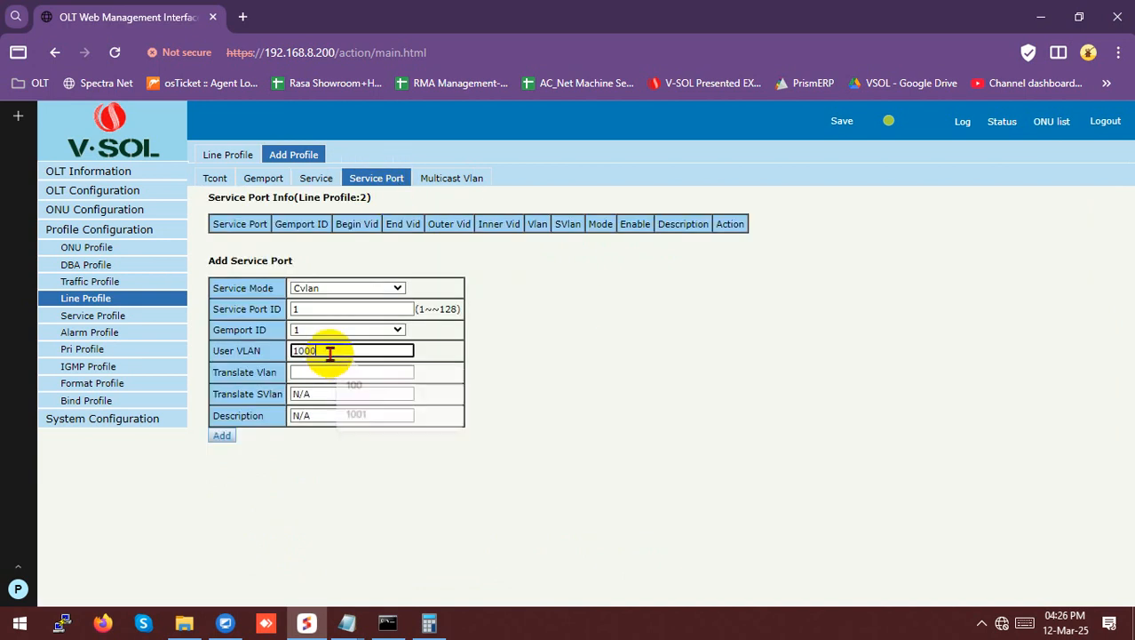
pyautogui.press('Tab')
pyautogui.write('1000')
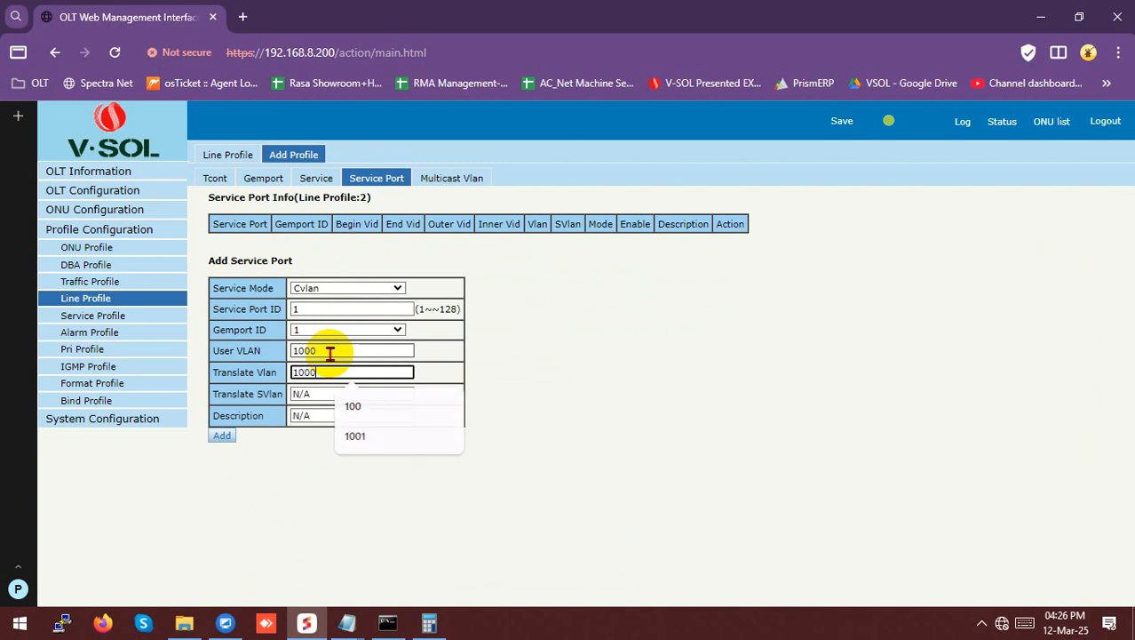
pyautogui.press('Return')
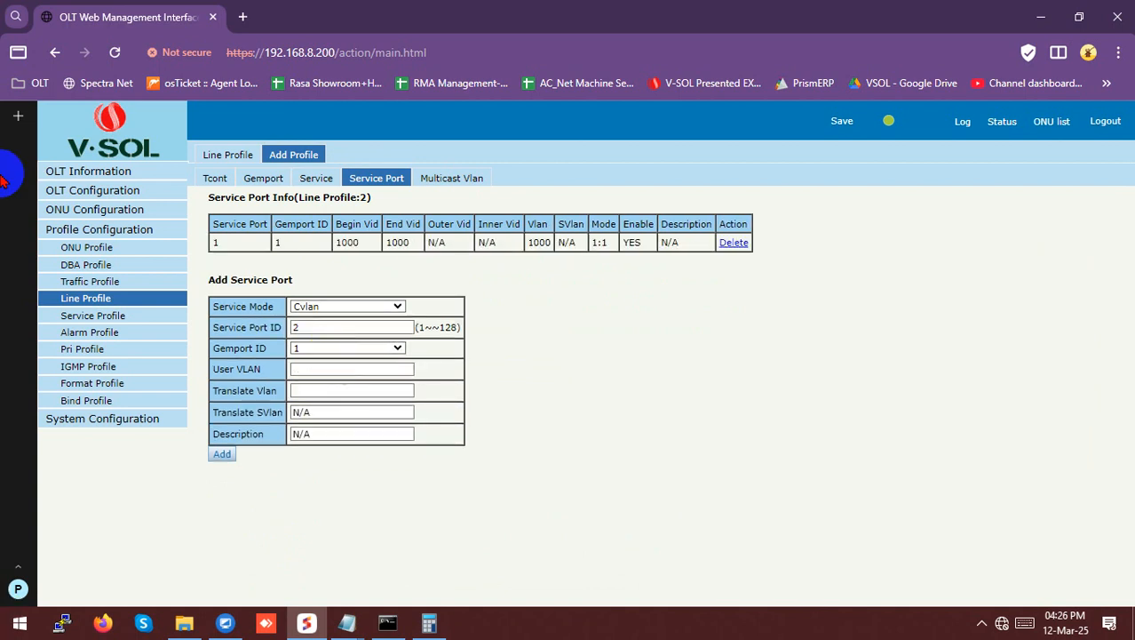
pyautogui.click(82, 317)
# Step: Add a new service profile named srv_jonota_bank
pyautogui.click(309, 154)
pyautogui.click(322, 226)
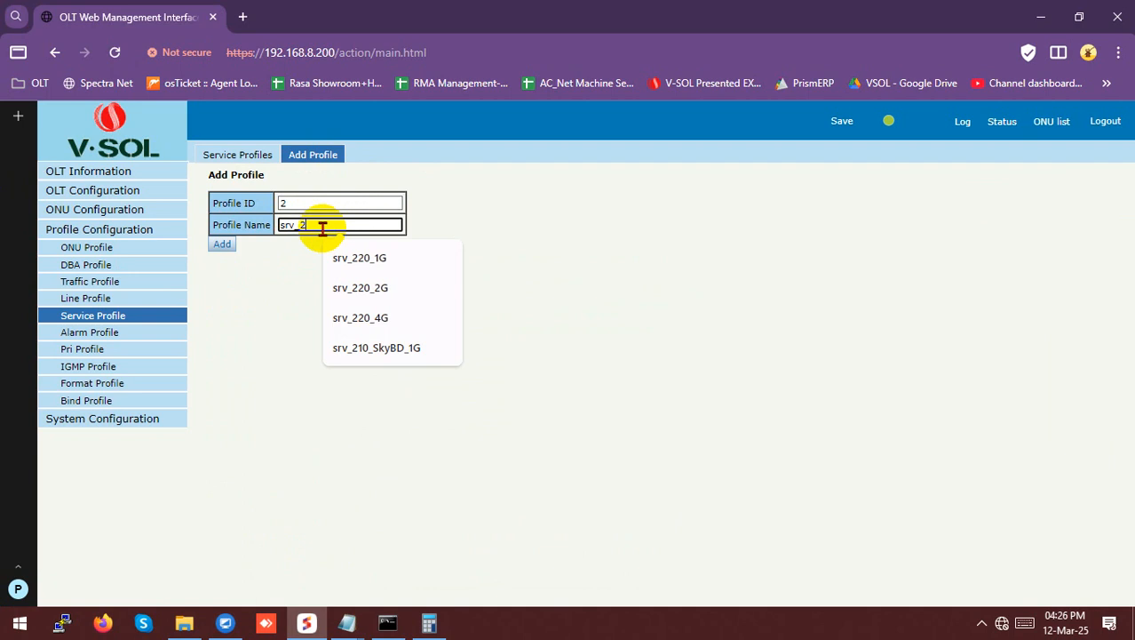
pyautogui.press('BackSpace')
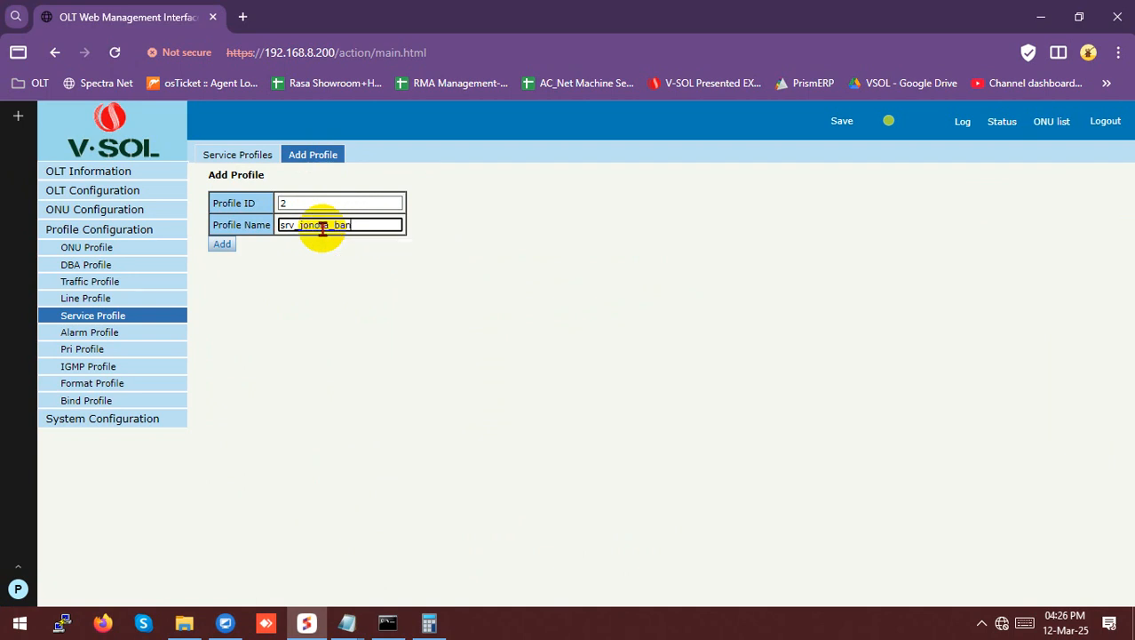
pyautogui.press('Return')
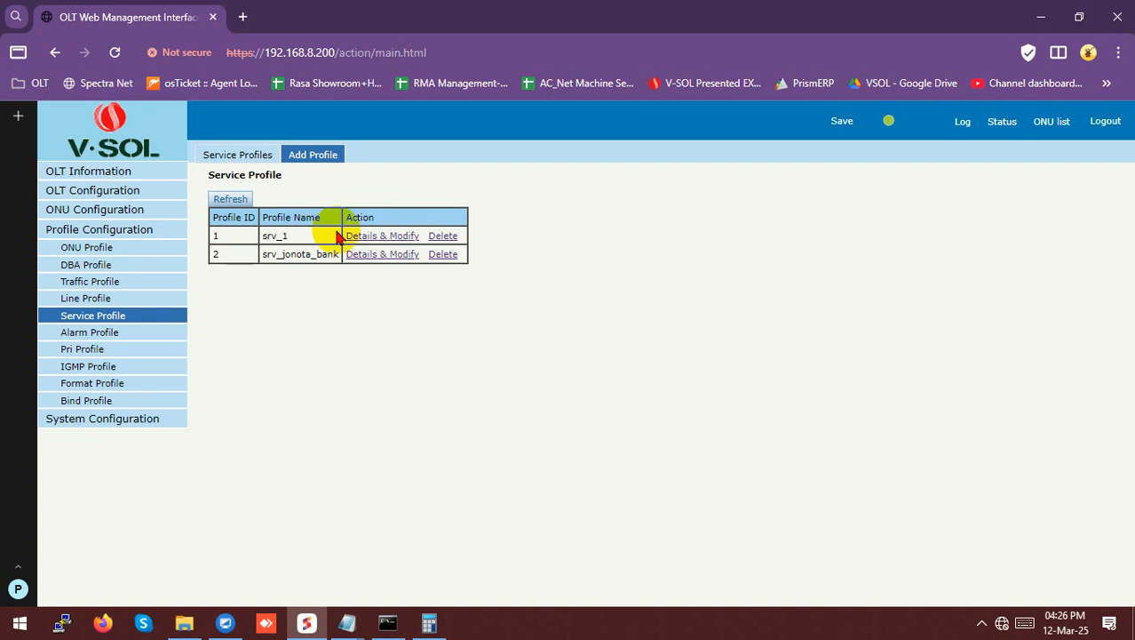
# Step: Set srv_jonota_bank's PortVlan to Tag mode on port 1 with VLAN 1000
pyautogui.click(368, 263)
pyautogui.click(366, 288)
pyautogui.click(302, 316)
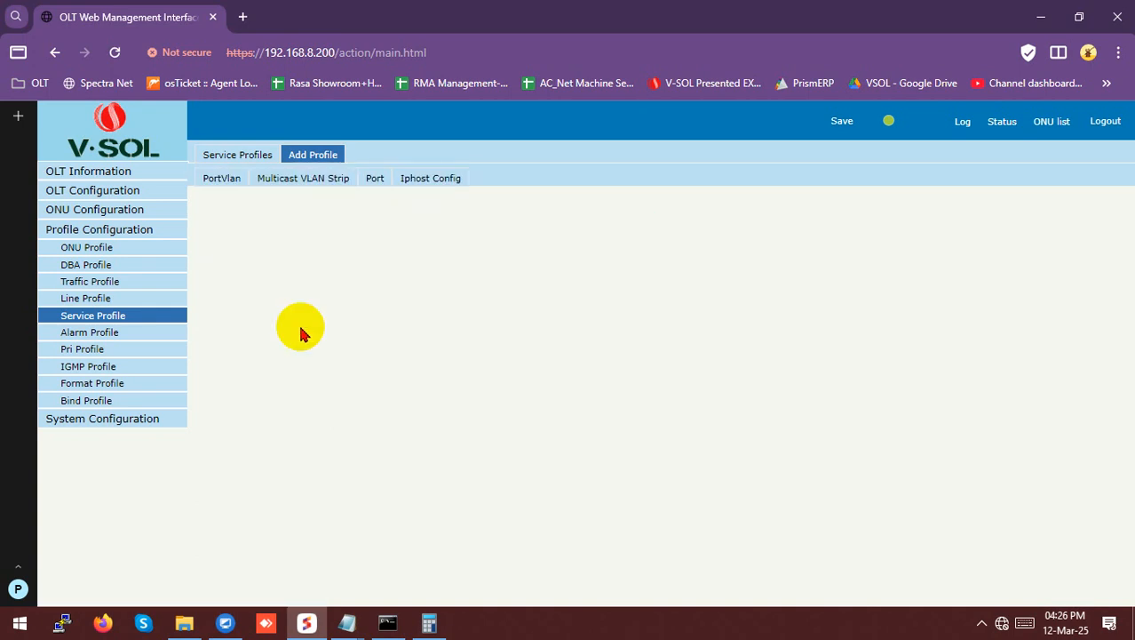
pyautogui.click(315, 329)
pyautogui.write('1')
pyautogui.press('Tab')
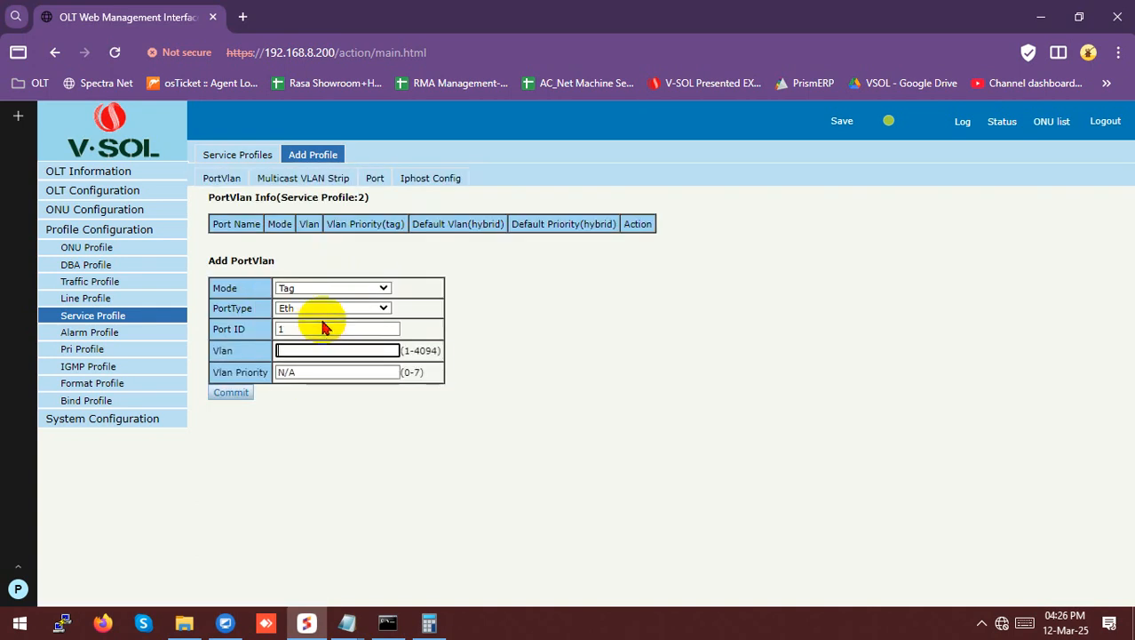
pyautogui.write('1000')
pyautogui.press('Return')
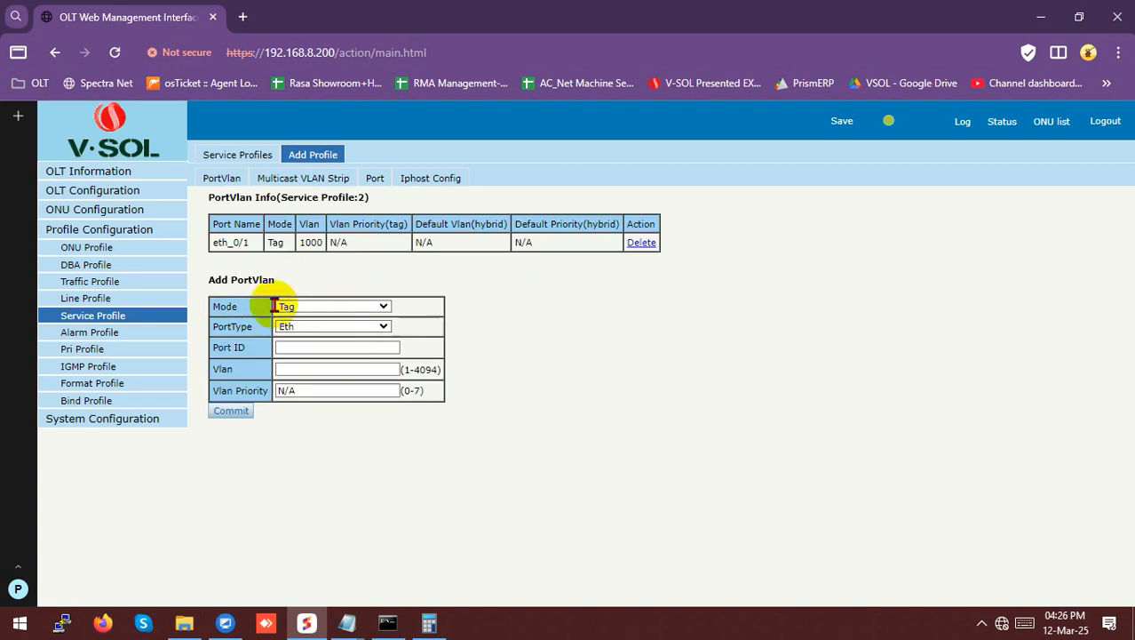
# Step: Bind PON1 ONU 2 to line_Jomota_Bank and srv_jonota_bank, then return to the binding list
pyautogui.click(78, 401)
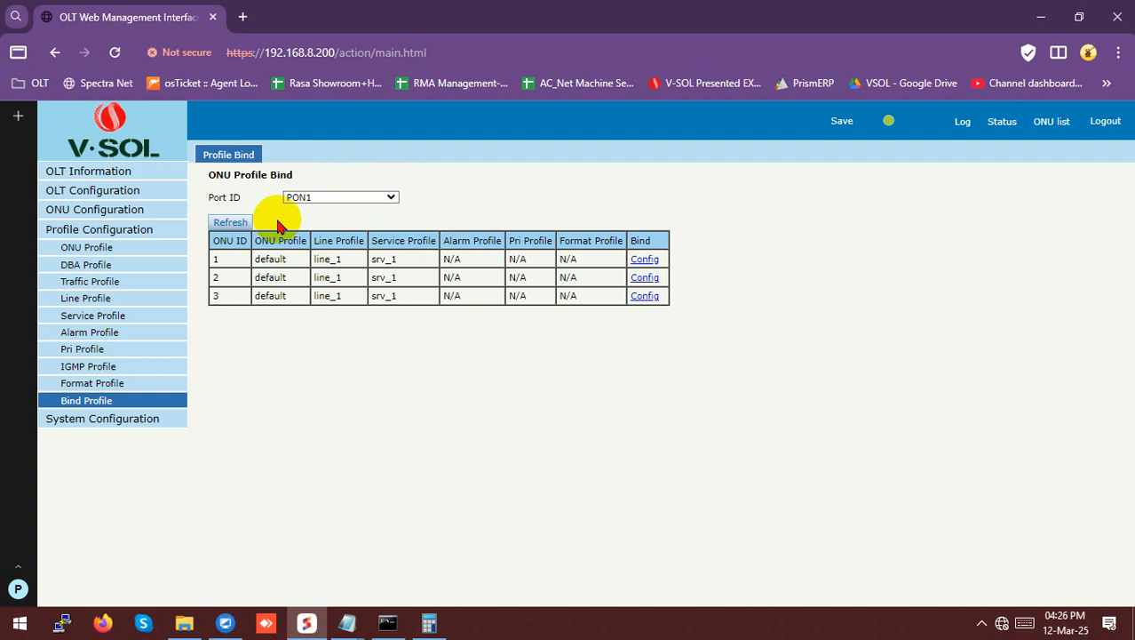
pyautogui.doubleClick(216, 277)
pyautogui.click(645, 278)
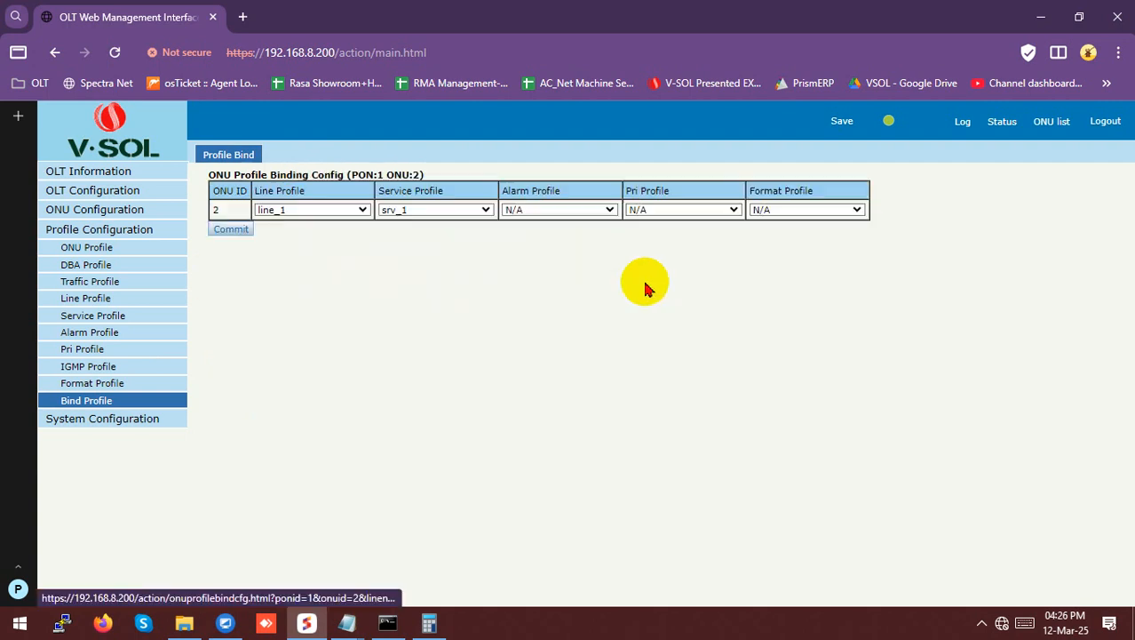
pyautogui.click(310, 209)
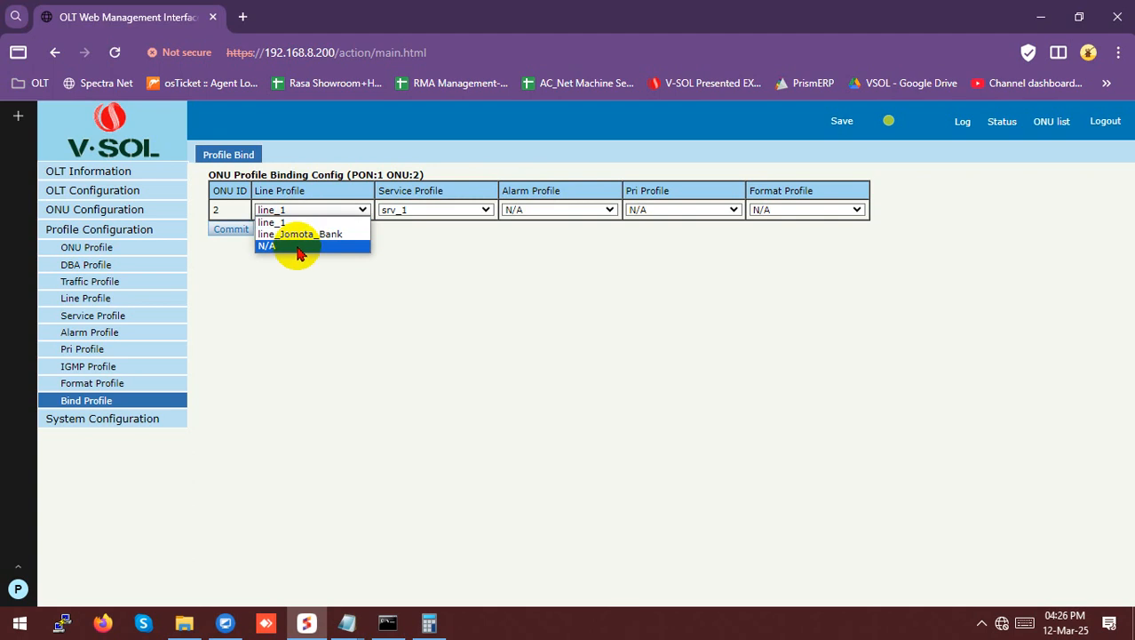
pyautogui.click(300, 235)
pyautogui.click(391, 213)
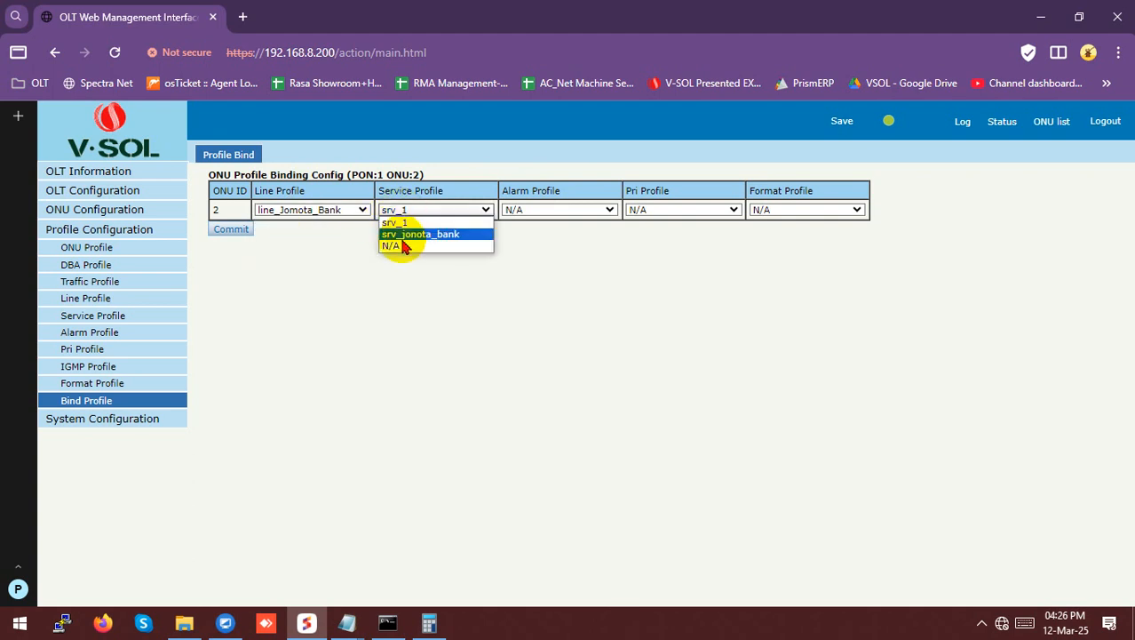
pyautogui.click(401, 235)
pyautogui.click(231, 230)
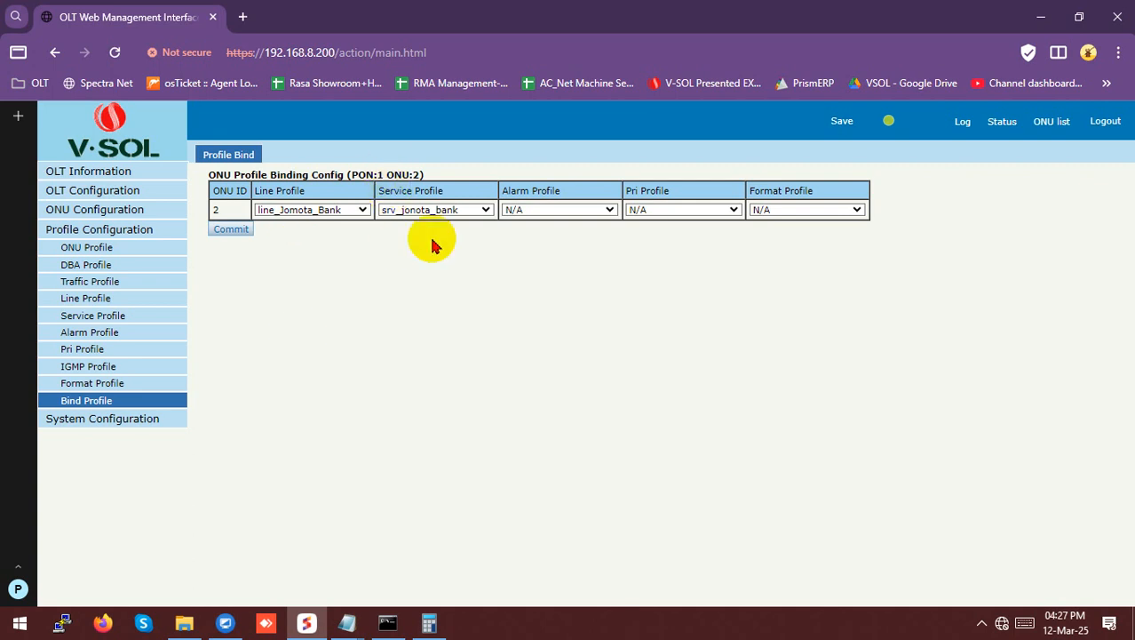
pyautogui.click(108, 401)
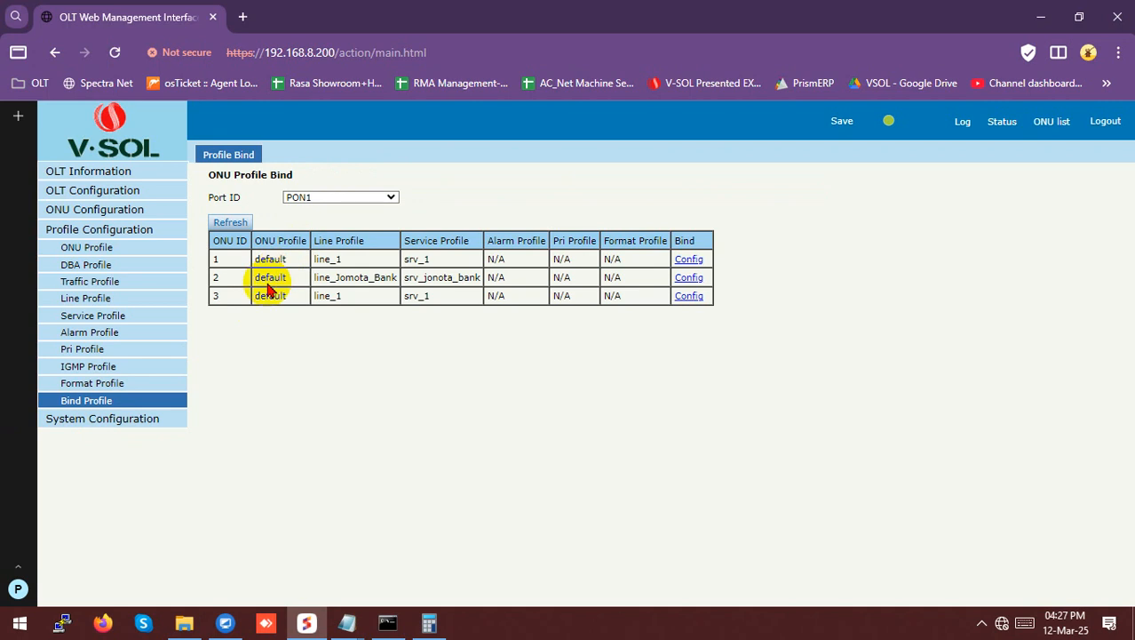
# Step: Check ONU 2's Jomota_Bank binding, then view the PON1 ONU authentication list
pyautogui.click(978, 622)
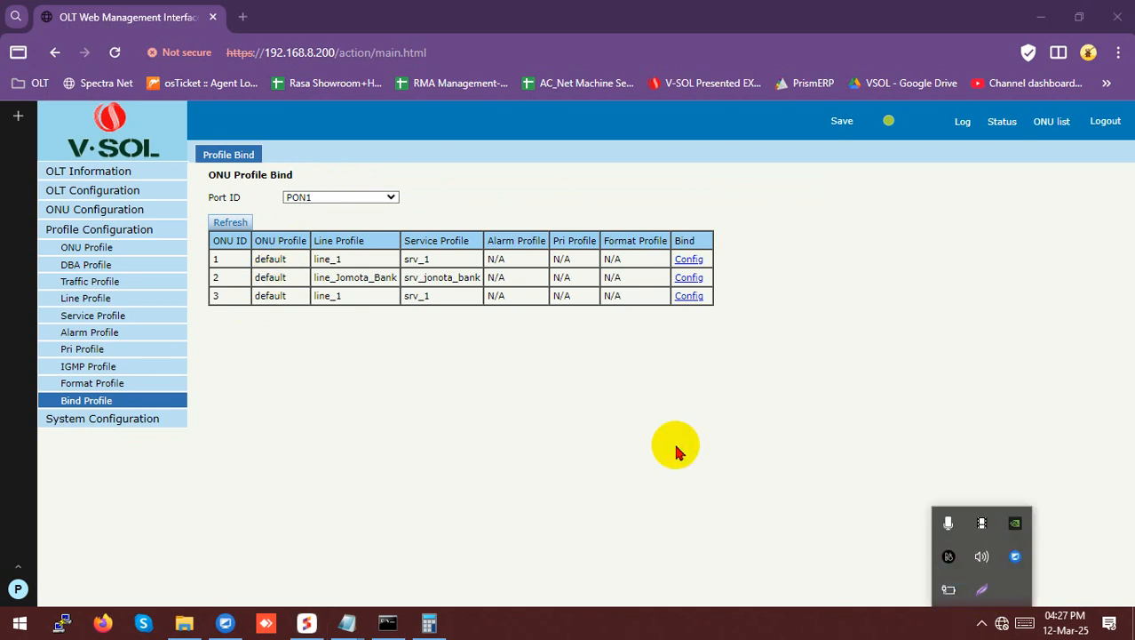
pyautogui.click(666, 452)
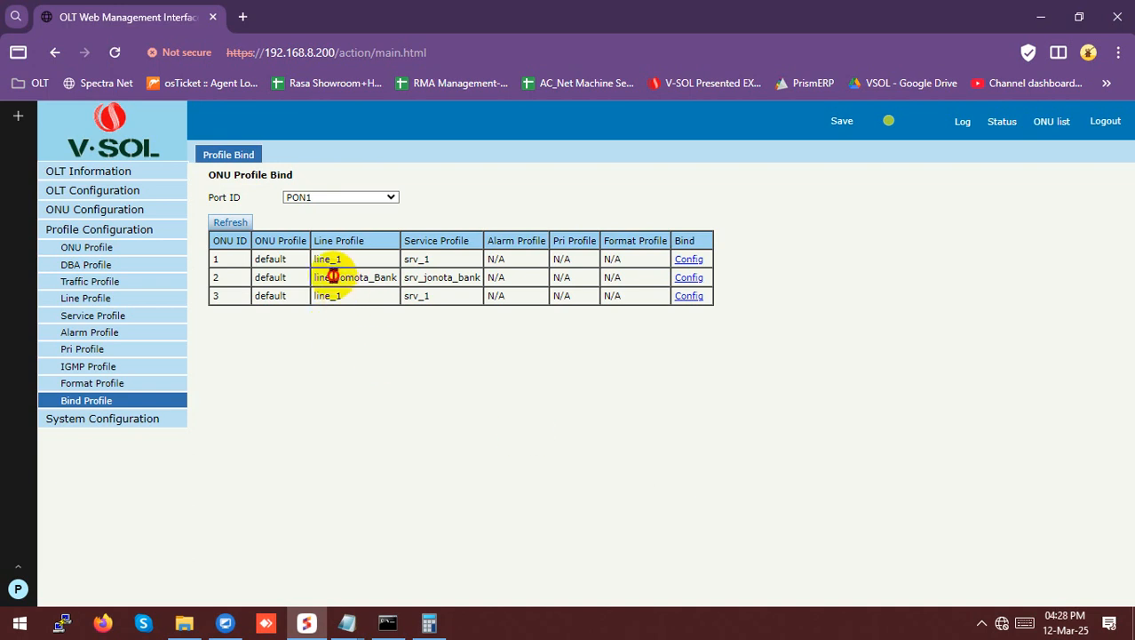
pyautogui.moveTo(335, 277); pyautogui.dragTo(395, 282)
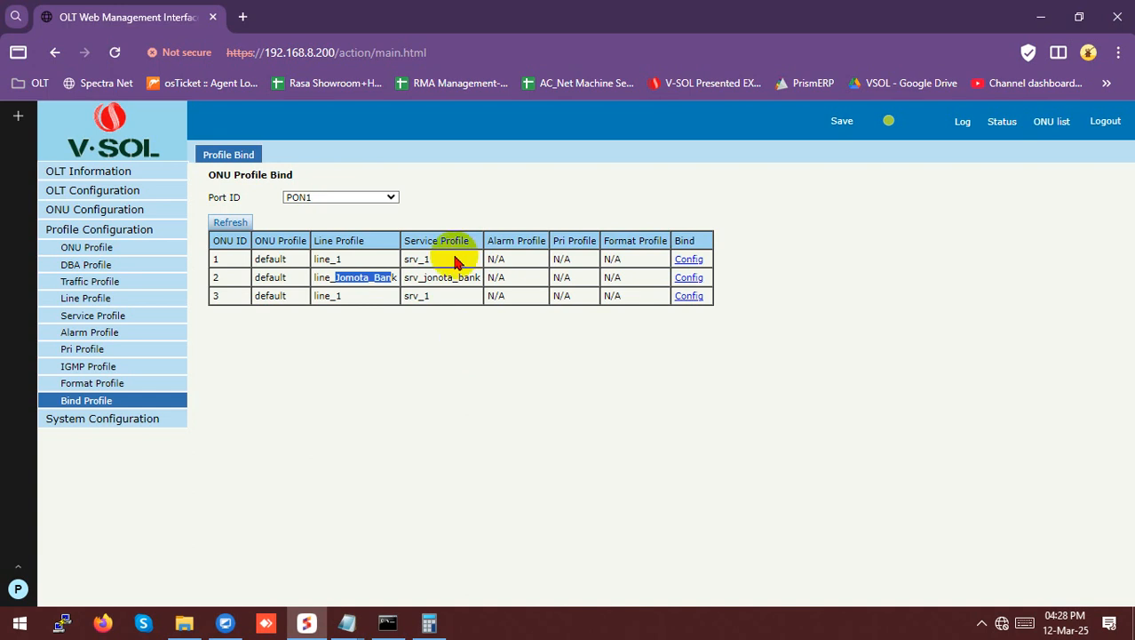
pyautogui.click(429, 296)
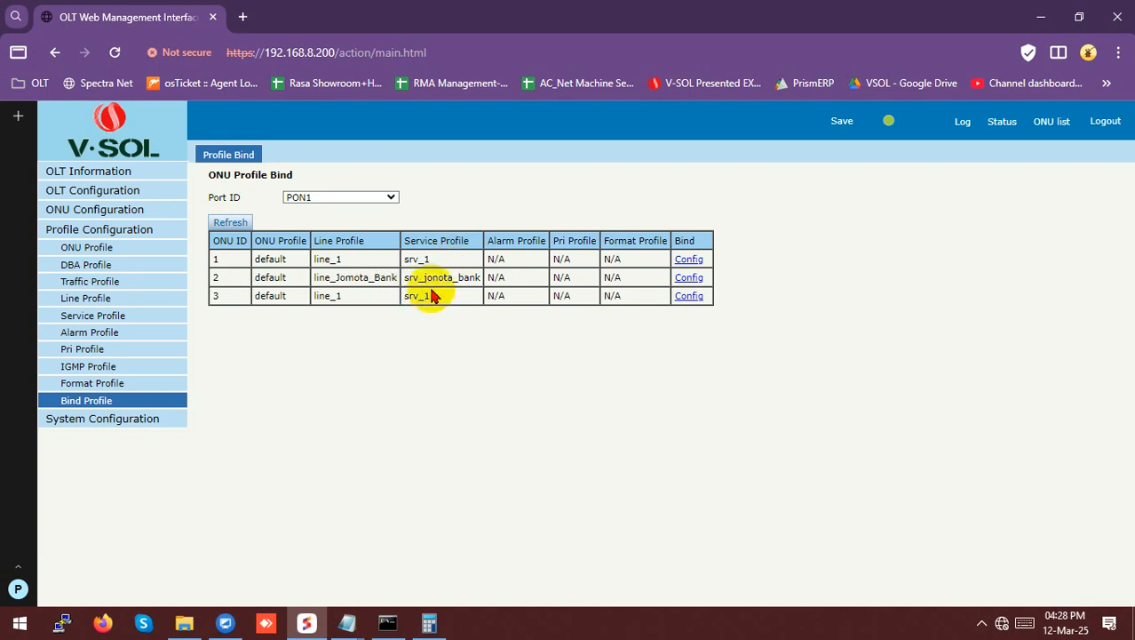
pyautogui.click(1052, 125)
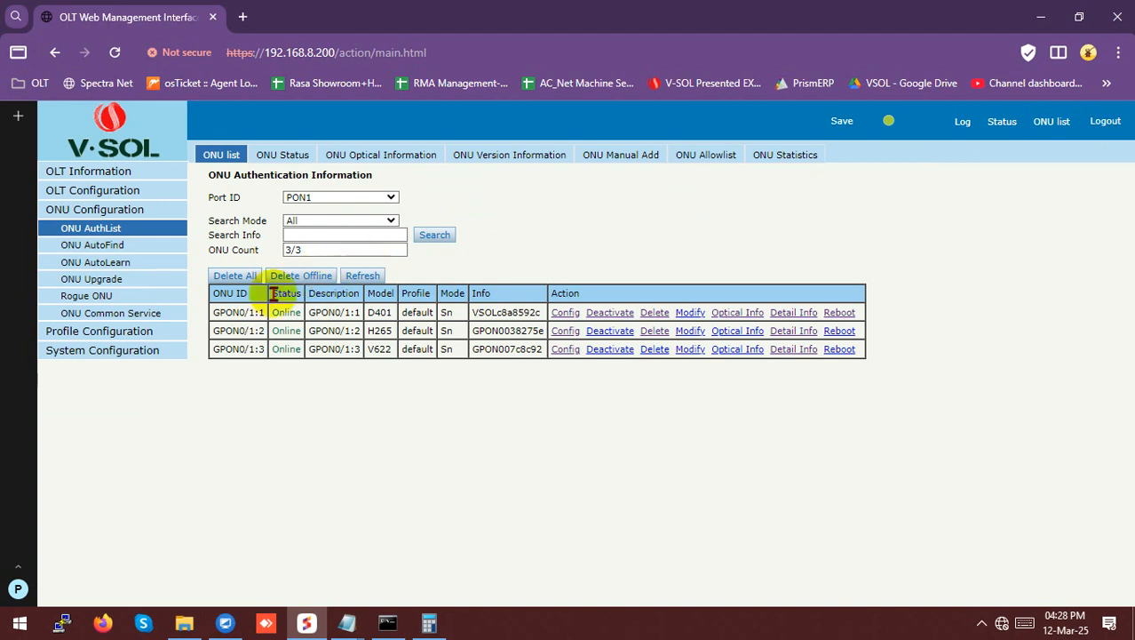
# Step: Disable AutoLearn on PON1 and apply the change
pyautogui.click(92, 260)
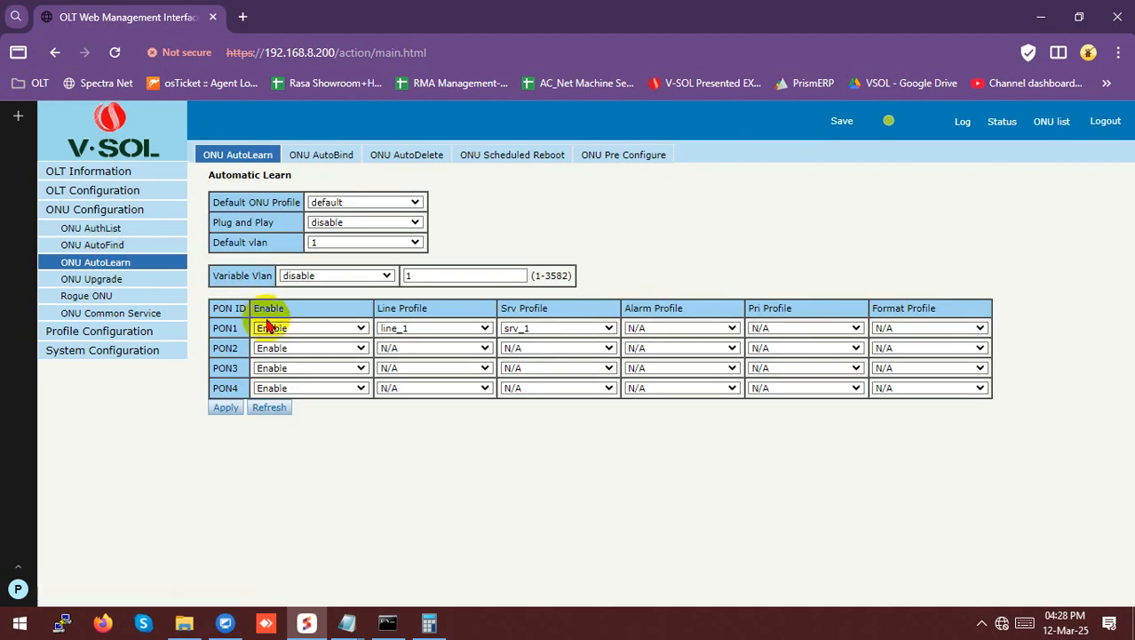
pyautogui.click(271, 328)
pyautogui.click(266, 352)
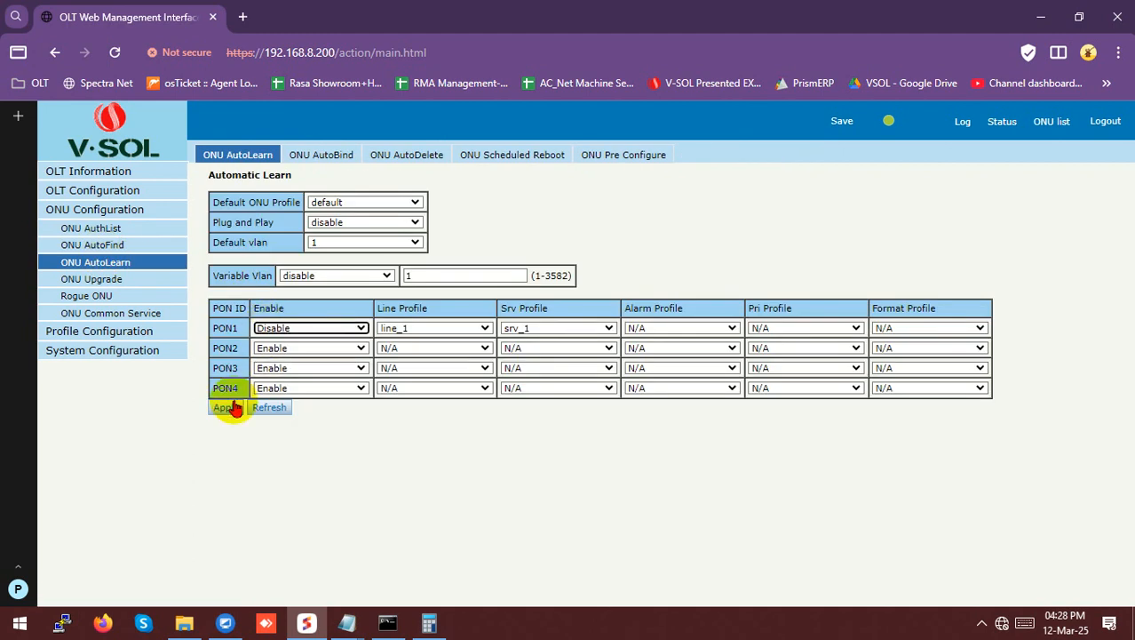
pyautogui.click(231, 407)
pyautogui.click(662, 165)
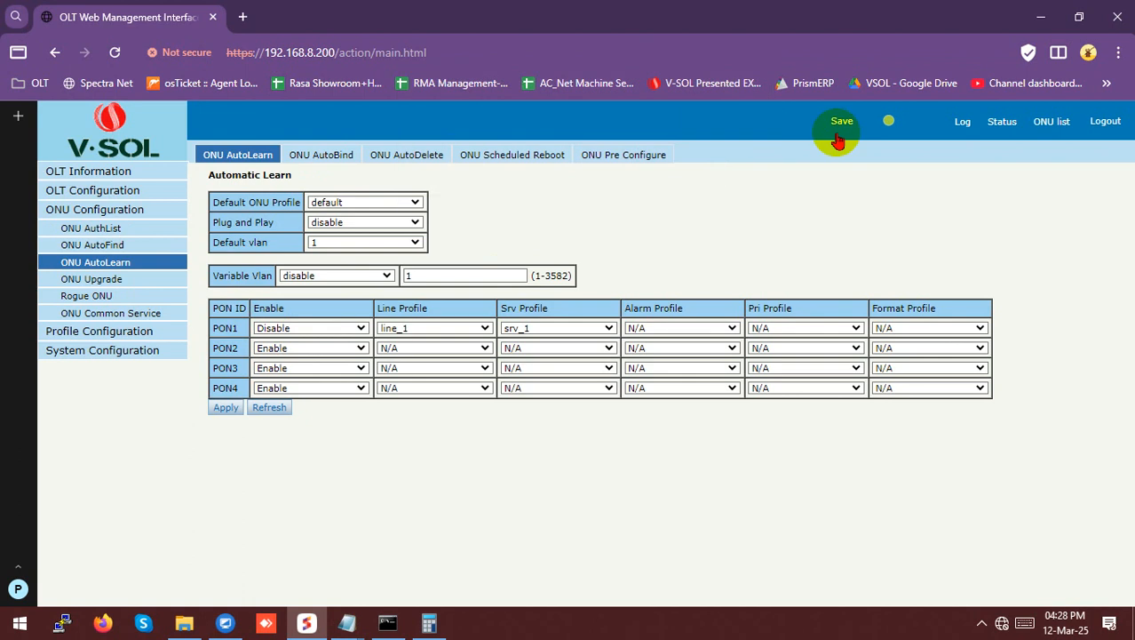
# Step: Delete all ONUs from the PON1 ONU list
pyautogui.click(1052, 122)
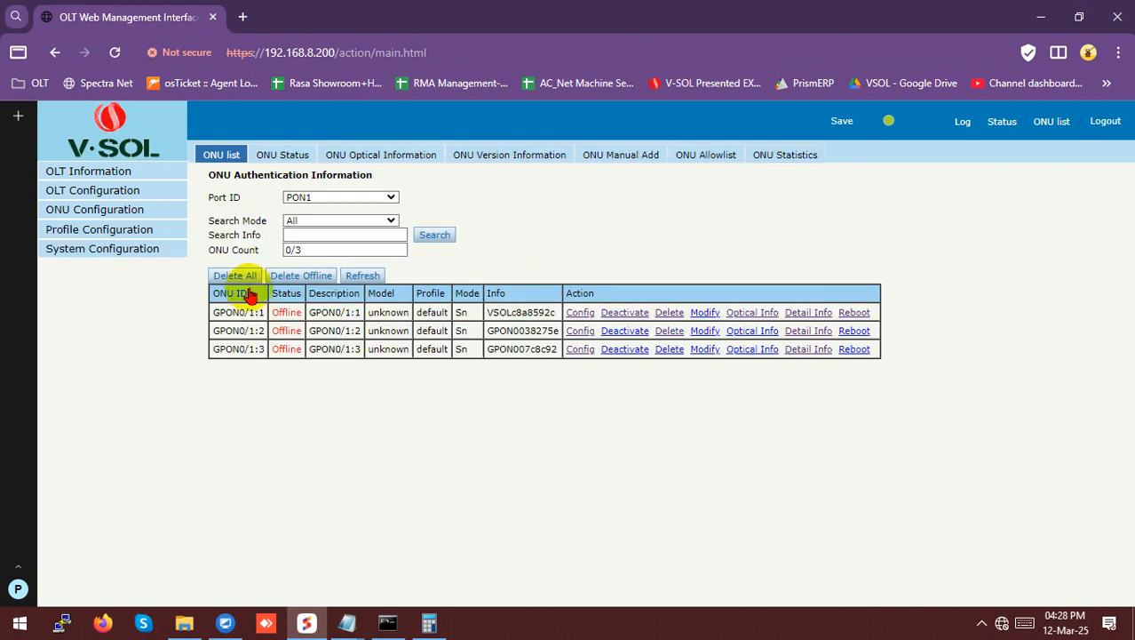
pyautogui.click(252, 278)
pyautogui.click(663, 160)
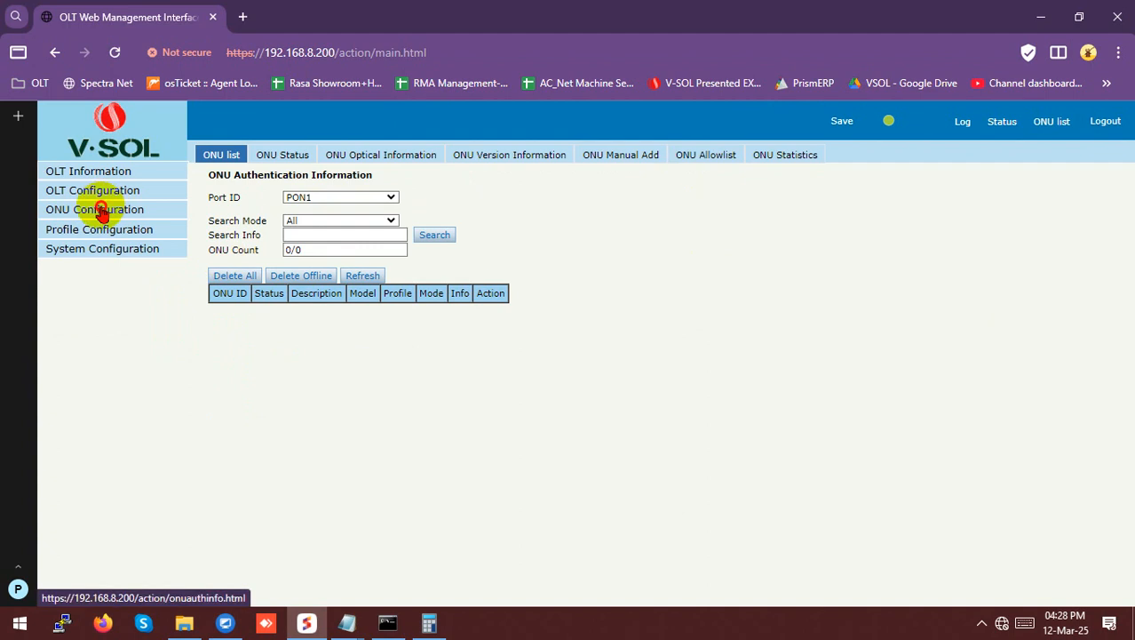
# Step: Set PON1's AutoLearn line and service profiles to N/A and apply
pyautogui.click(62, 211)
pyautogui.click(144, 262)
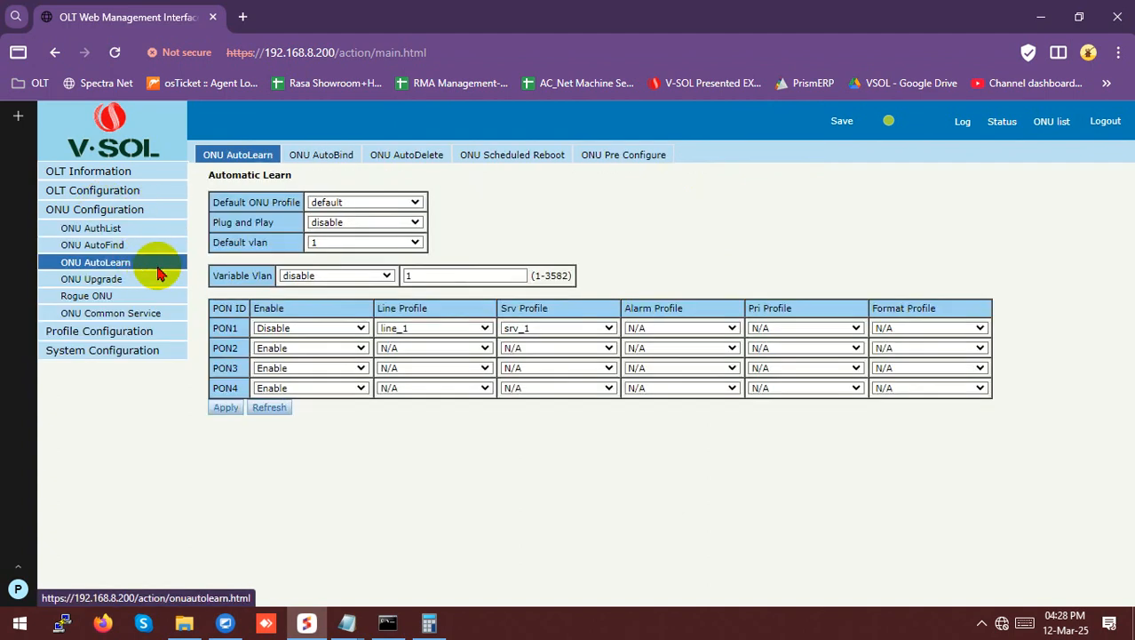
pyautogui.click(385, 327)
pyautogui.click(395, 352)
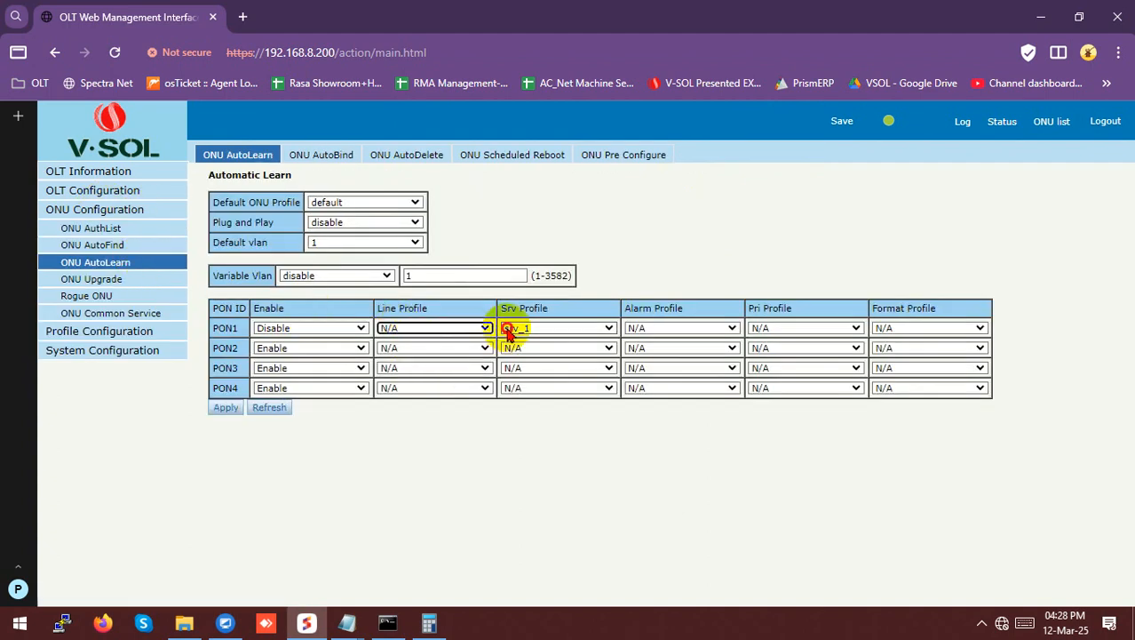
pyautogui.click(520, 328)
pyautogui.click(535, 353)
pyautogui.click(226, 407)
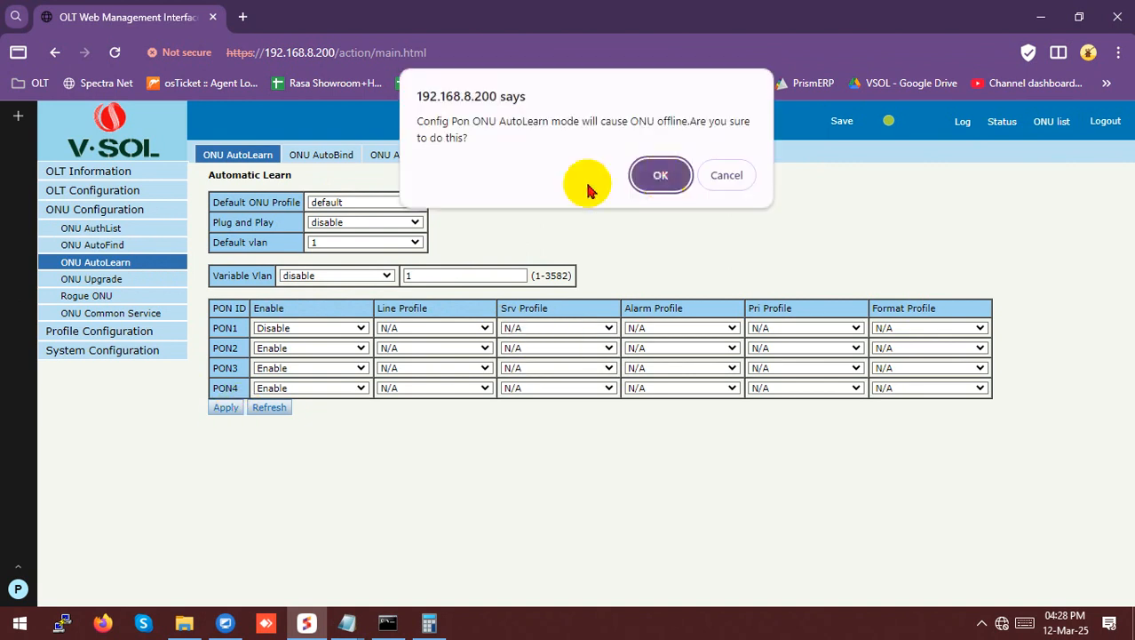
pyautogui.click(658, 176)
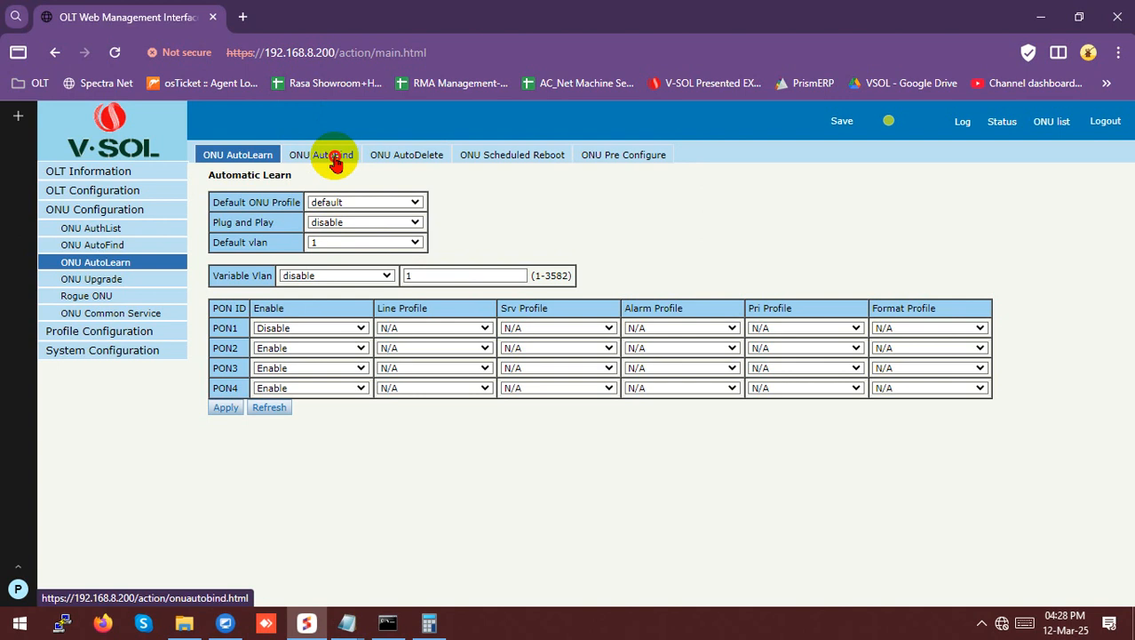
# Step: Refresh ONU AutoFind repeatedly until ONU VSOLc8a8592c is discovered
pyautogui.click(98, 247)
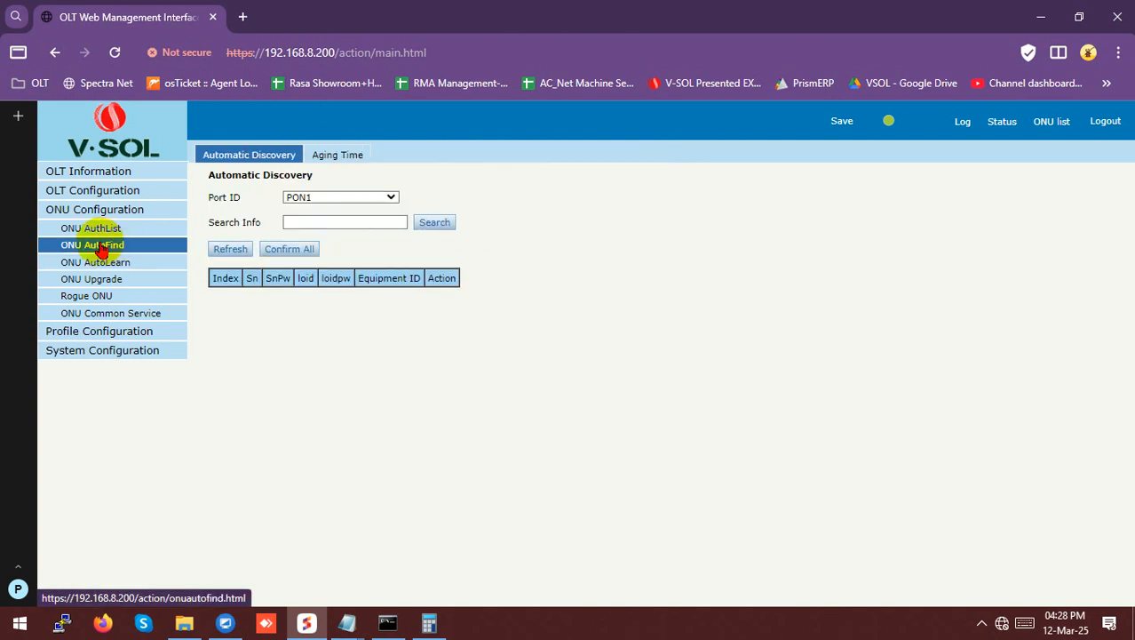
pyautogui.click(228, 252)
pyautogui.click(230, 254)
pyautogui.click(230, 254)
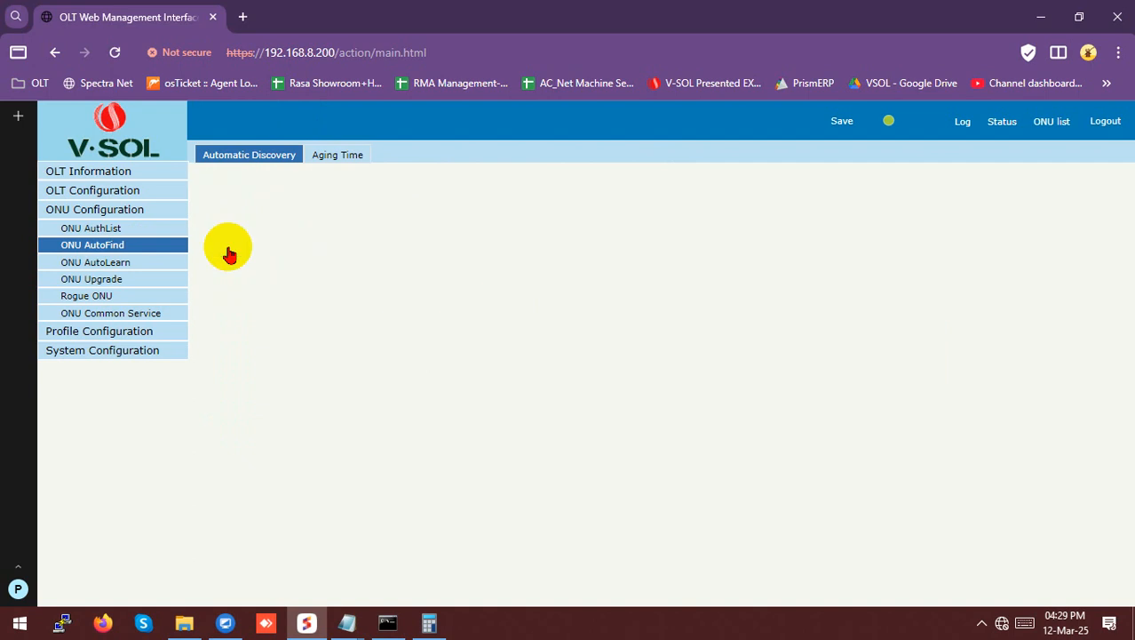
pyautogui.click(232, 253)
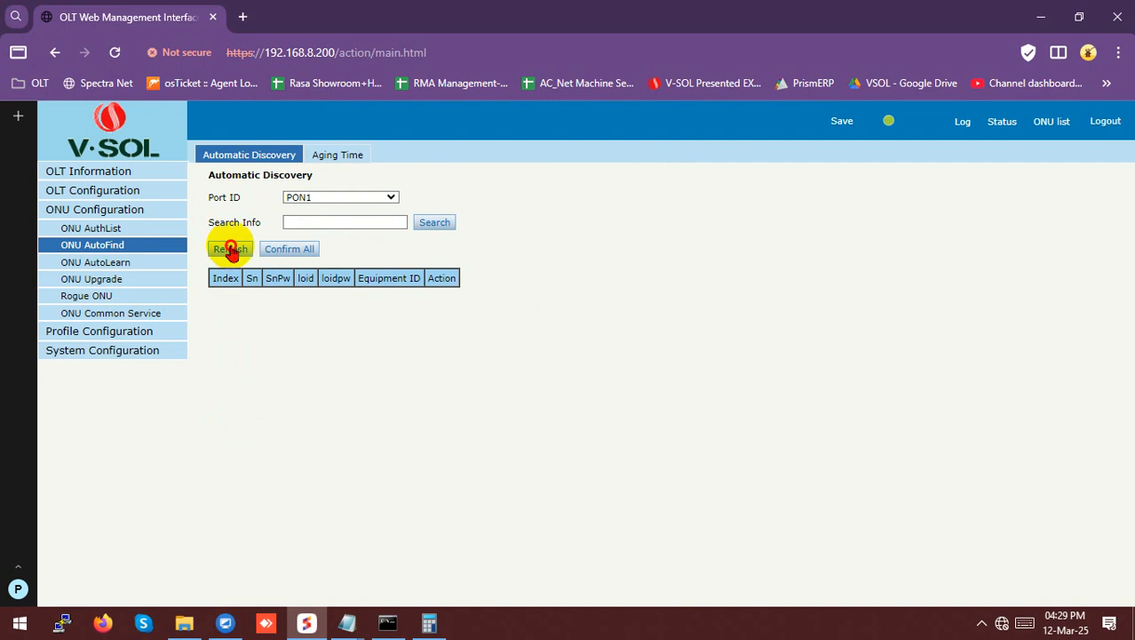
pyautogui.click(232, 253)
pyautogui.click(232, 252)
pyautogui.click(231, 252)
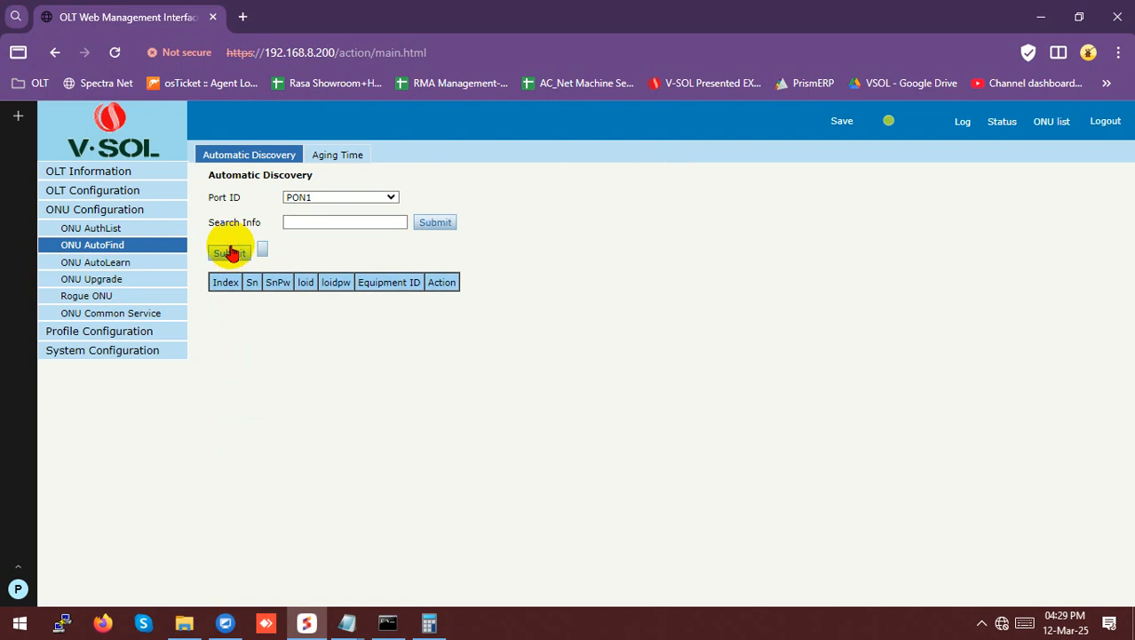
pyautogui.click(232, 253)
pyautogui.click(232, 252)
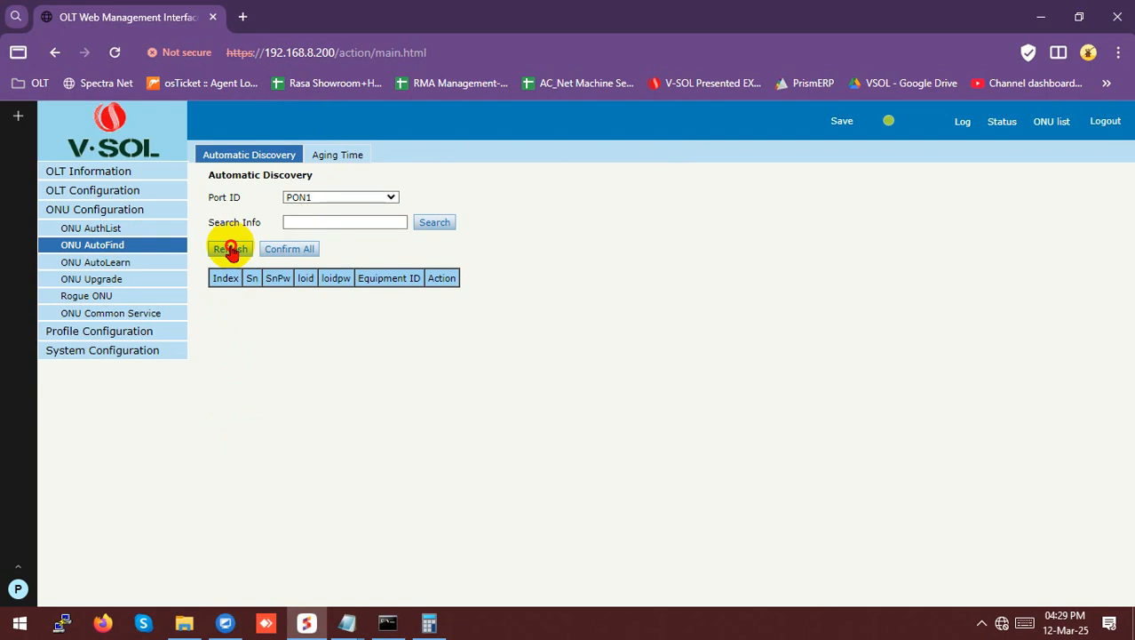
pyautogui.click(232, 253)
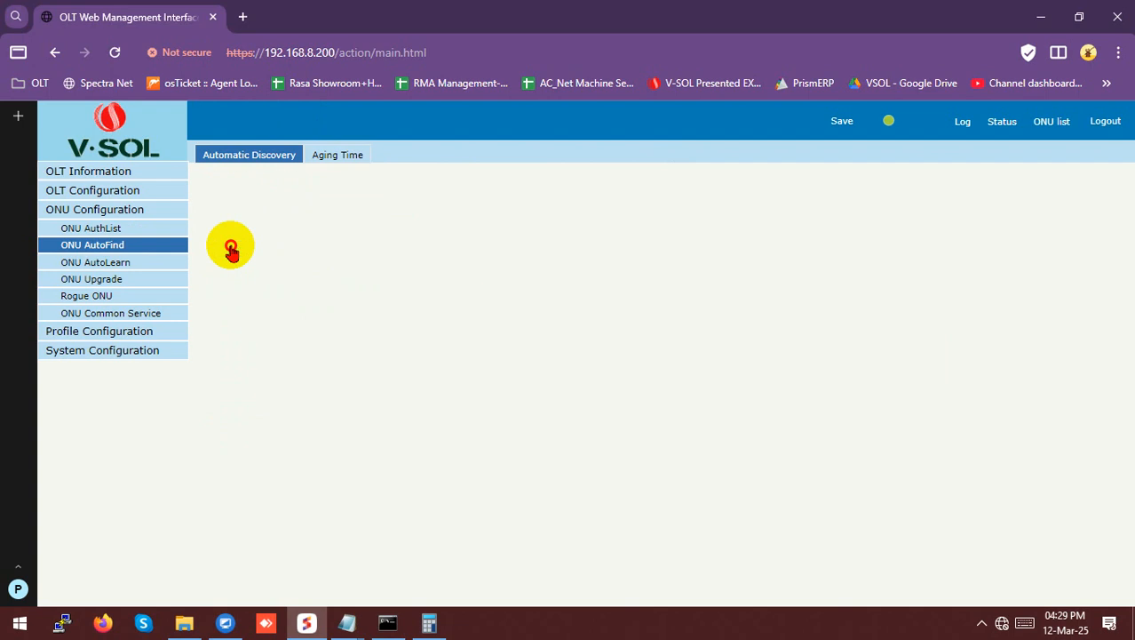
pyautogui.click(244, 161)
pyautogui.click(244, 163)
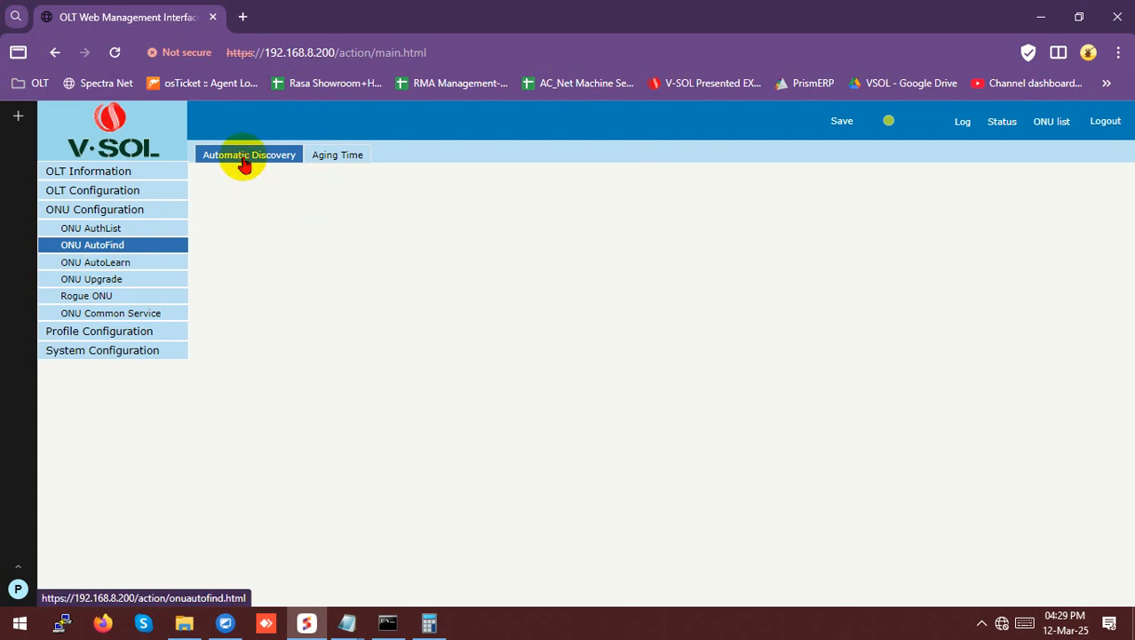
pyautogui.click(243, 163)
pyautogui.click(243, 163)
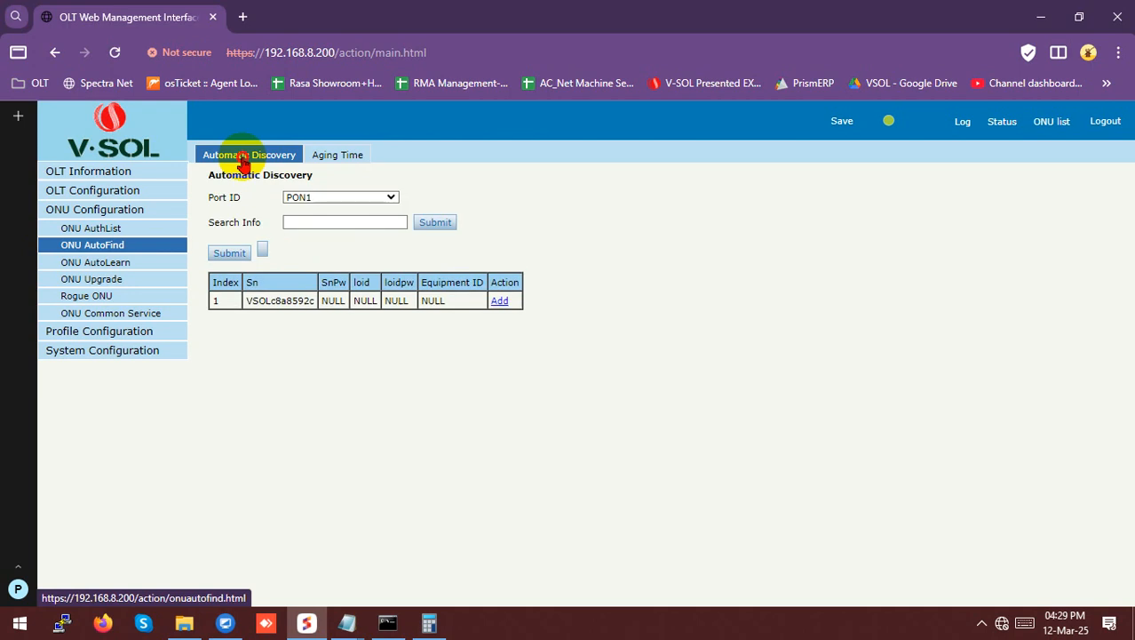
pyautogui.click(244, 163)
pyautogui.click(240, 161)
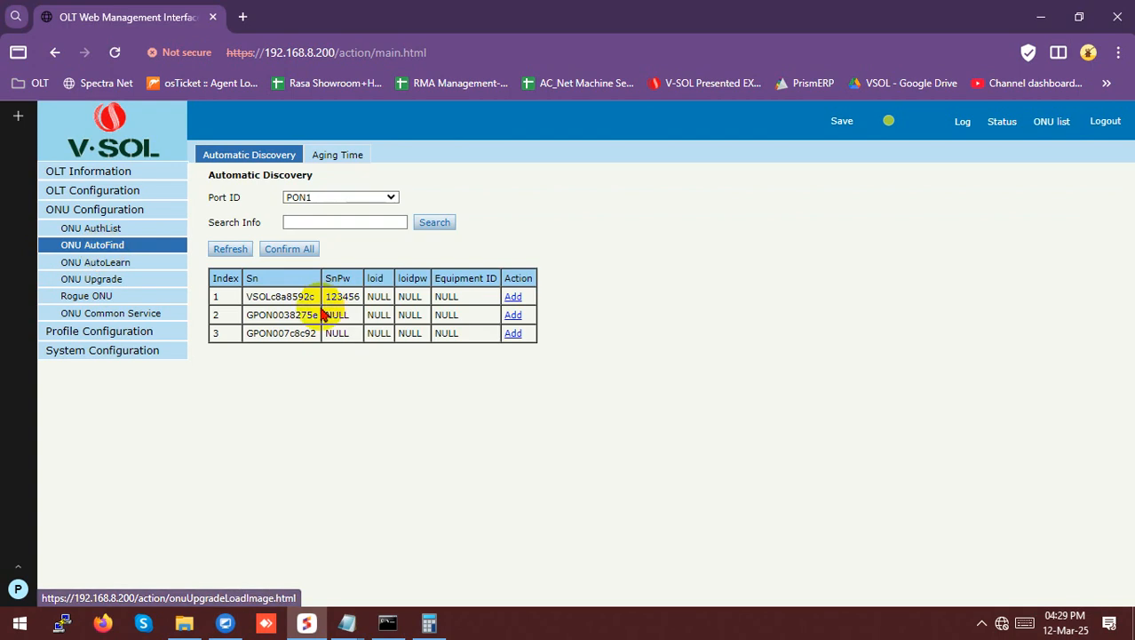
# Step: Add the discovered ONU VSOLc8a8592c as ONU number 10
pyautogui.click(512, 298)
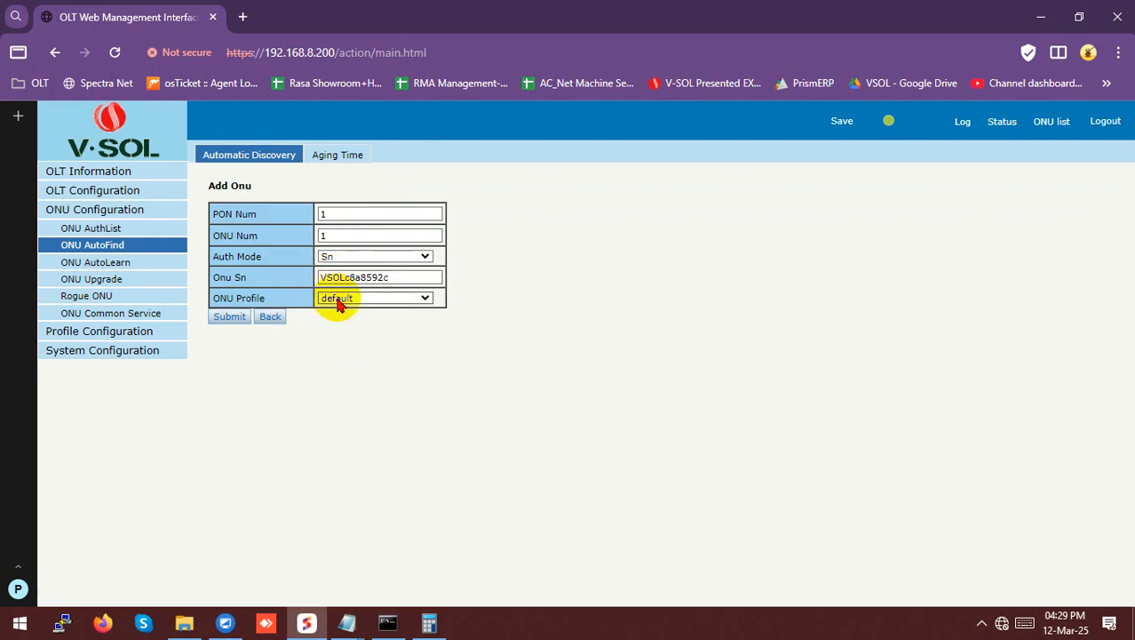
pyautogui.doubleClick(325, 235)
pyautogui.click(335, 246)
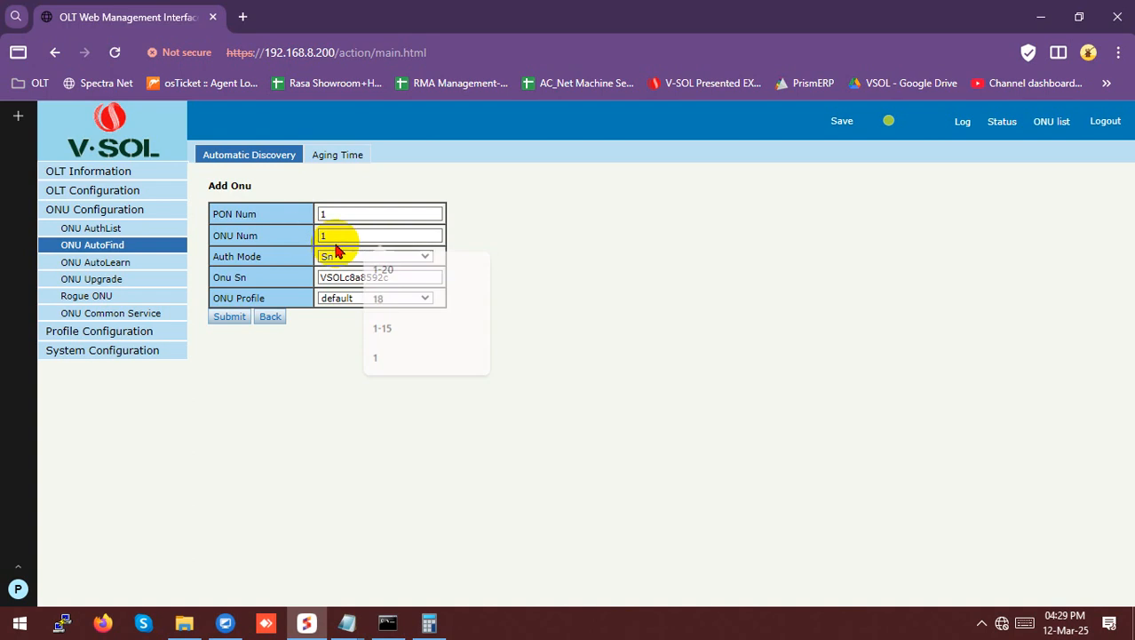
pyautogui.moveTo(324, 244); pyautogui.dragTo(155, 247)
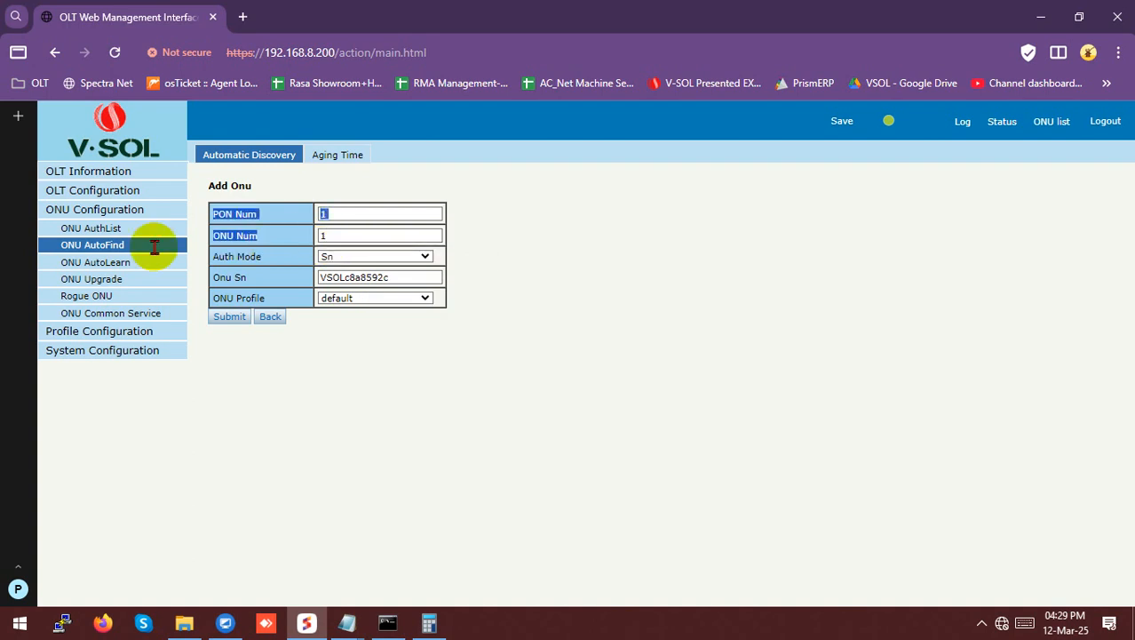
pyautogui.click(327, 236)
pyautogui.write('0')
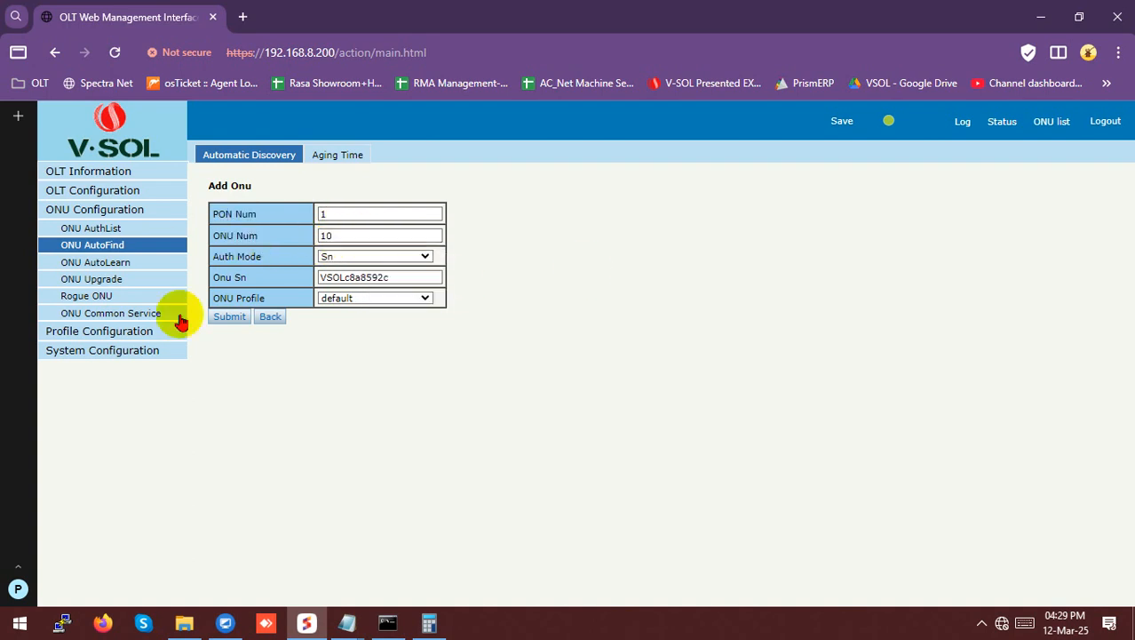
pyautogui.click(230, 317)
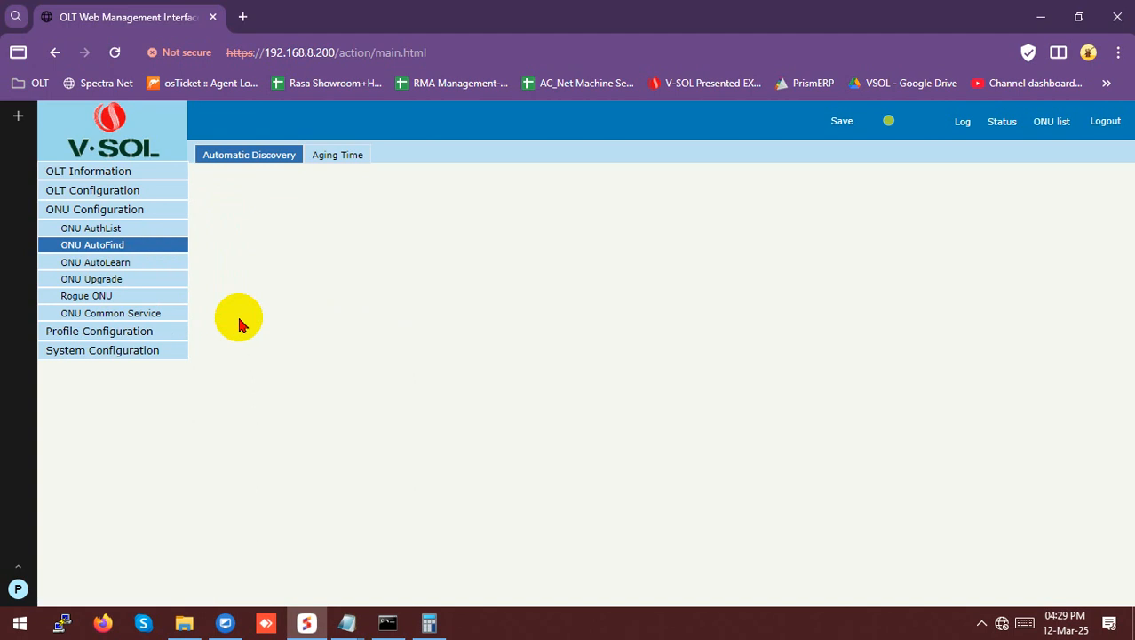
# Step: Refresh the ONU Status table until ONU 1:10 shows working
pyautogui.click(1048, 123)
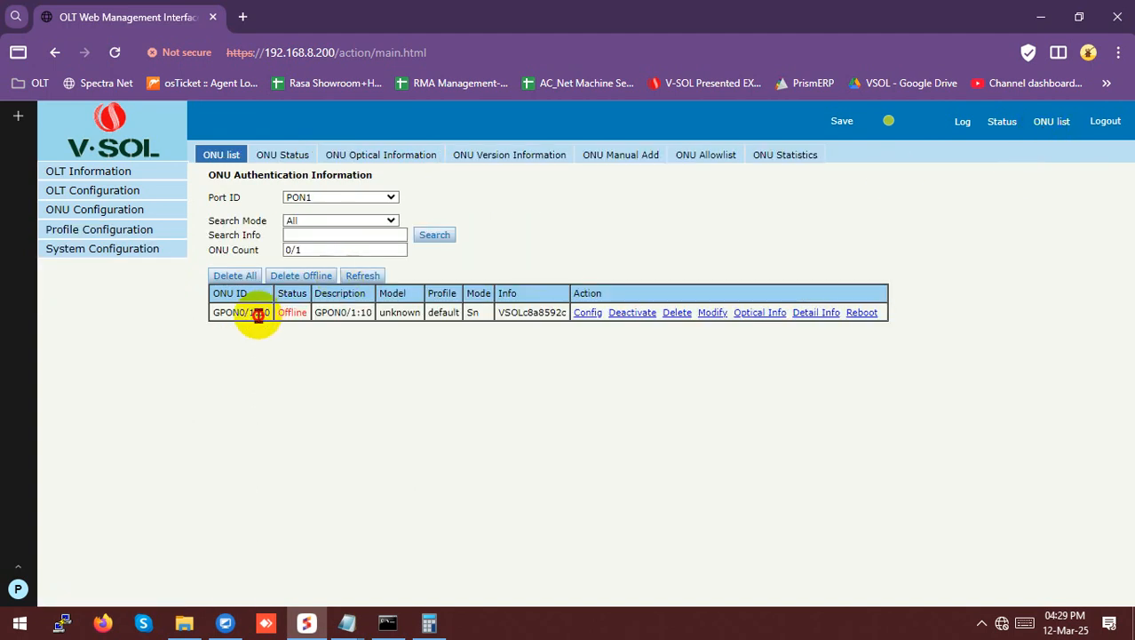
pyautogui.moveTo(258, 314); pyautogui.dragTo(264, 314)
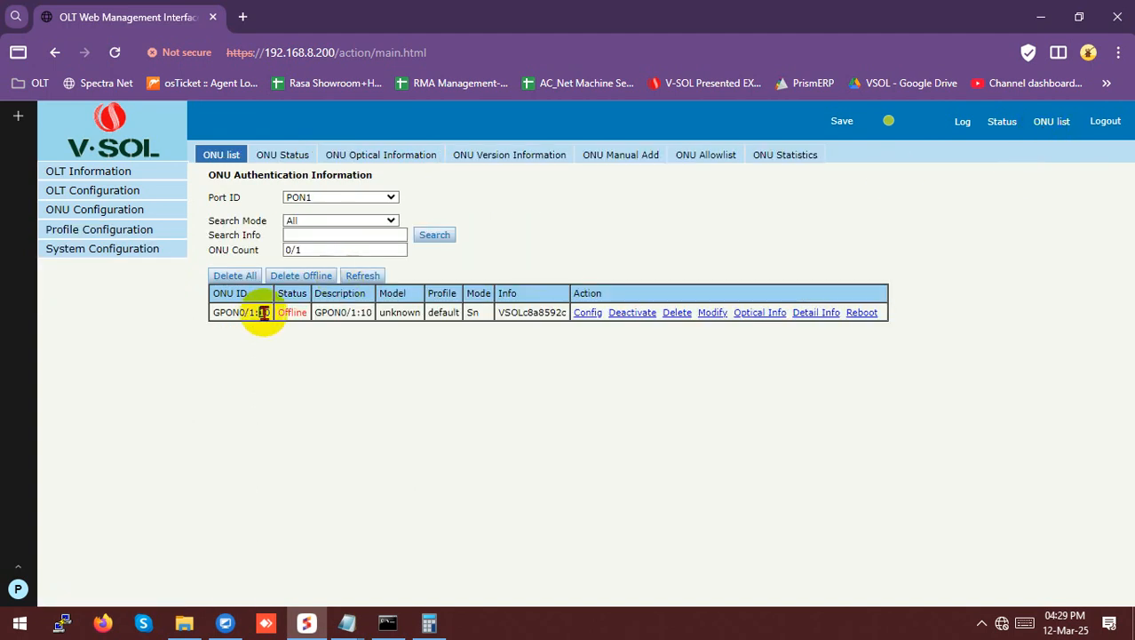
pyautogui.click(297, 354)
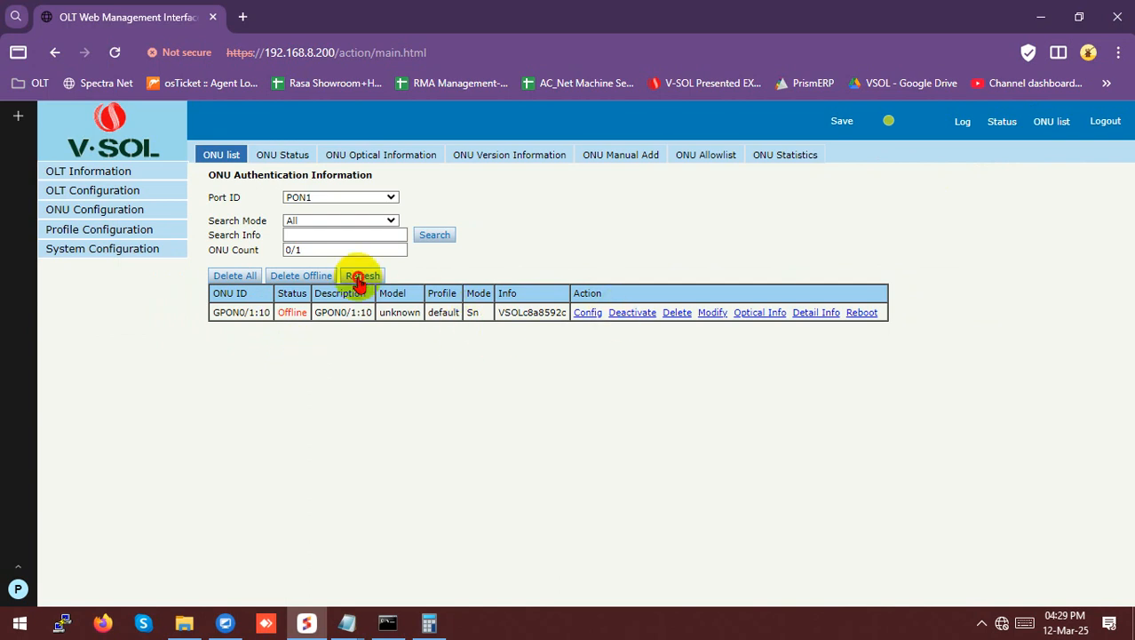
pyautogui.click(283, 154)
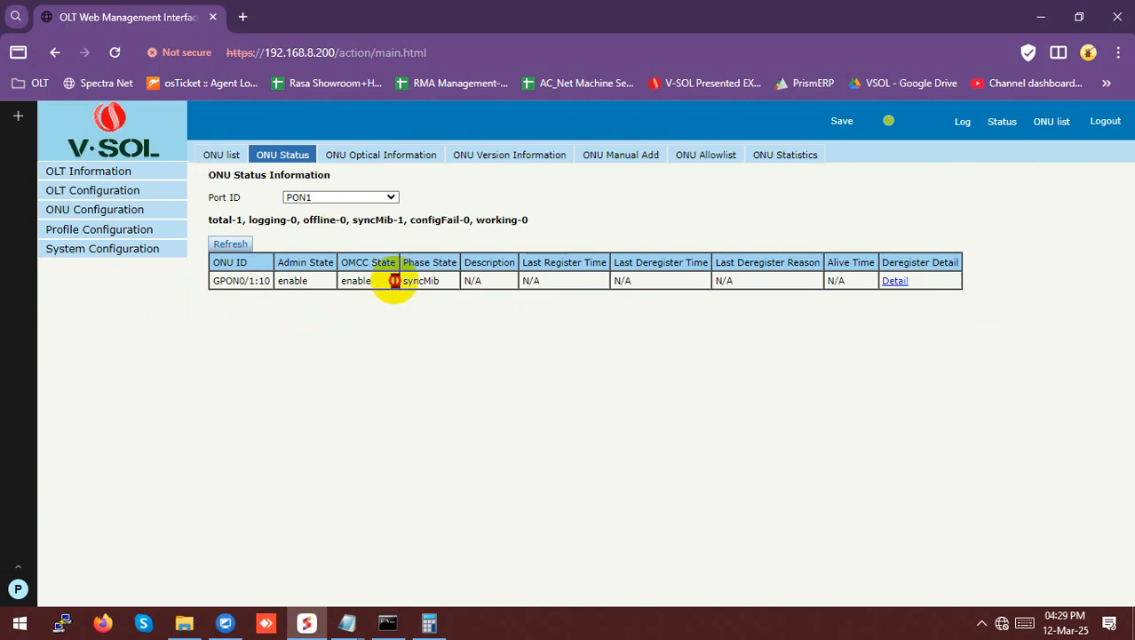
pyautogui.moveTo(394, 280); pyautogui.dragTo(445, 284)
pyautogui.click(230, 246)
pyautogui.click(229, 247)
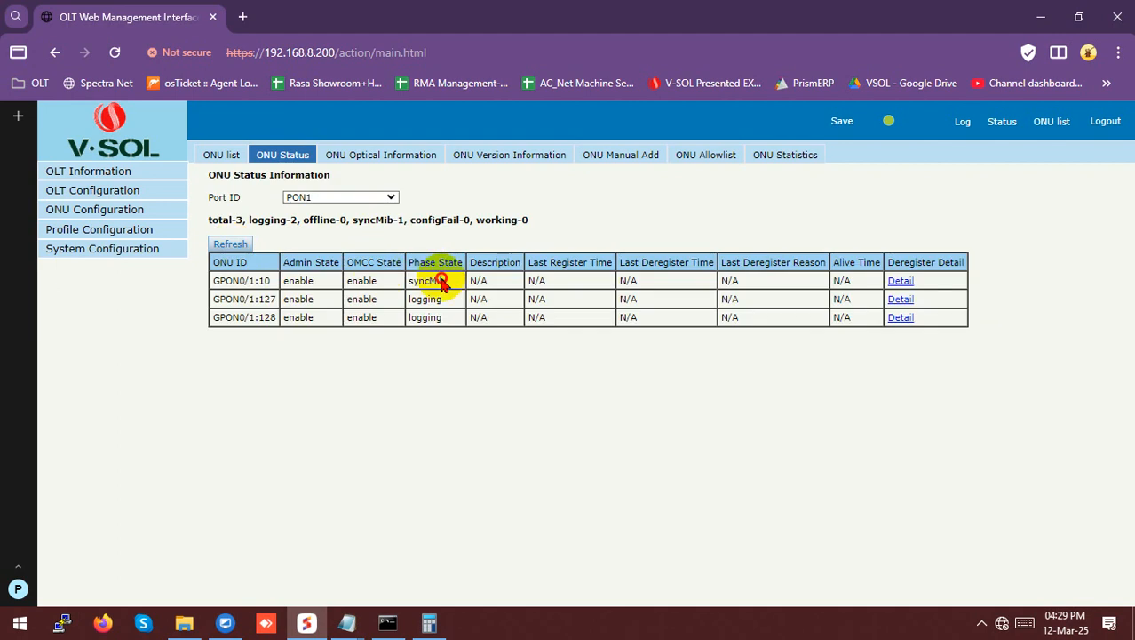
pyautogui.click(235, 246)
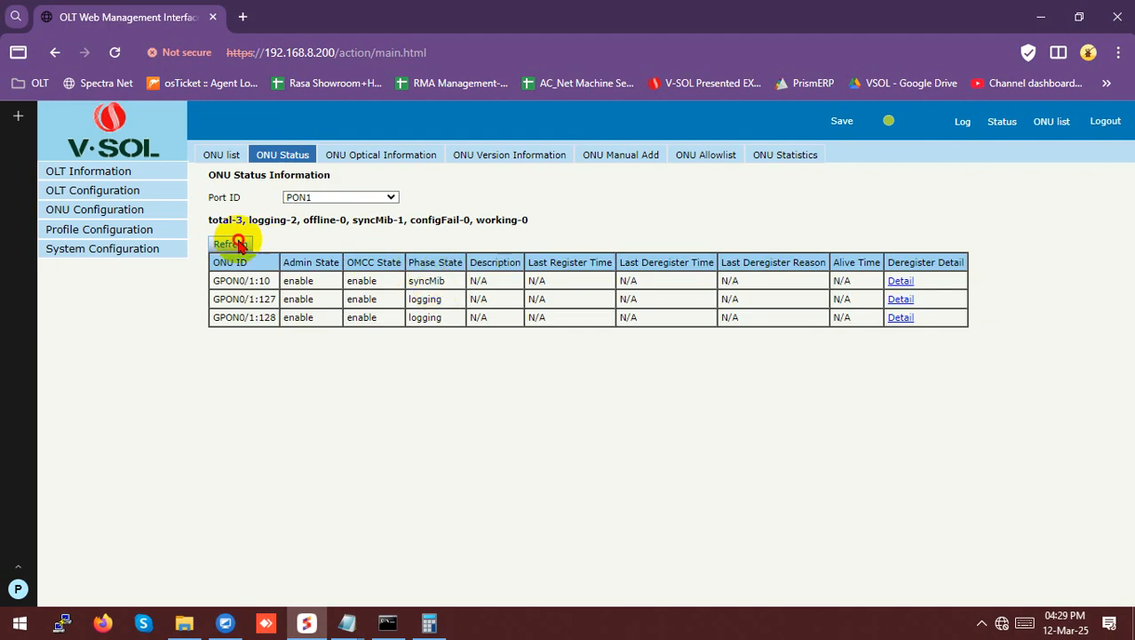
pyautogui.click(236, 246)
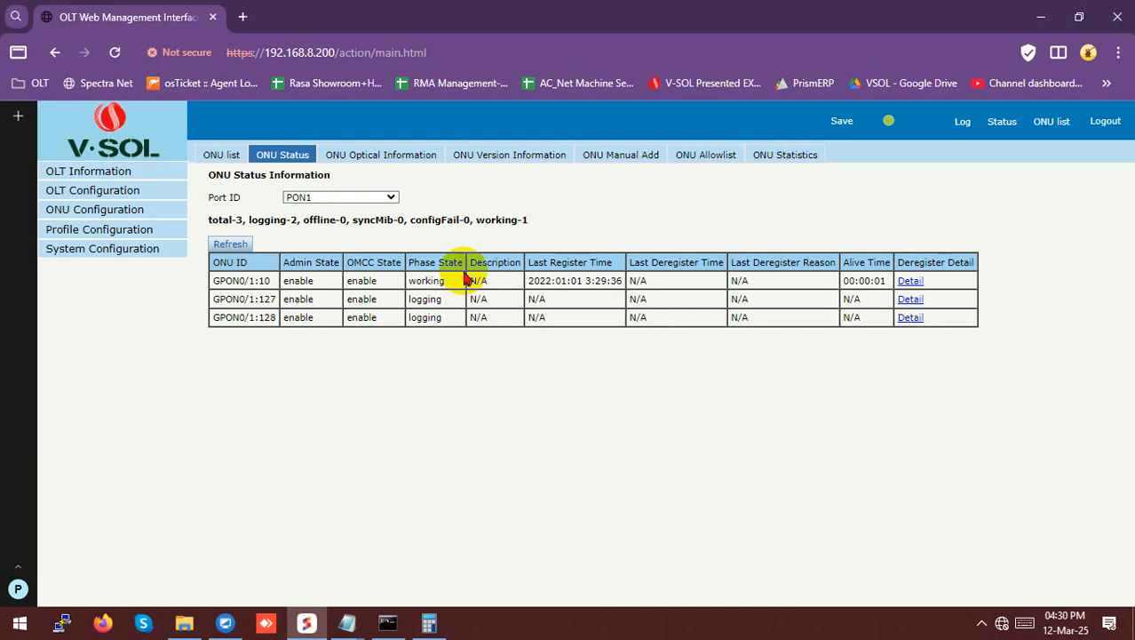
# Step: Open ONU 1:10's configuration from the authorized ONU list
pyautogui.click(222, 154)
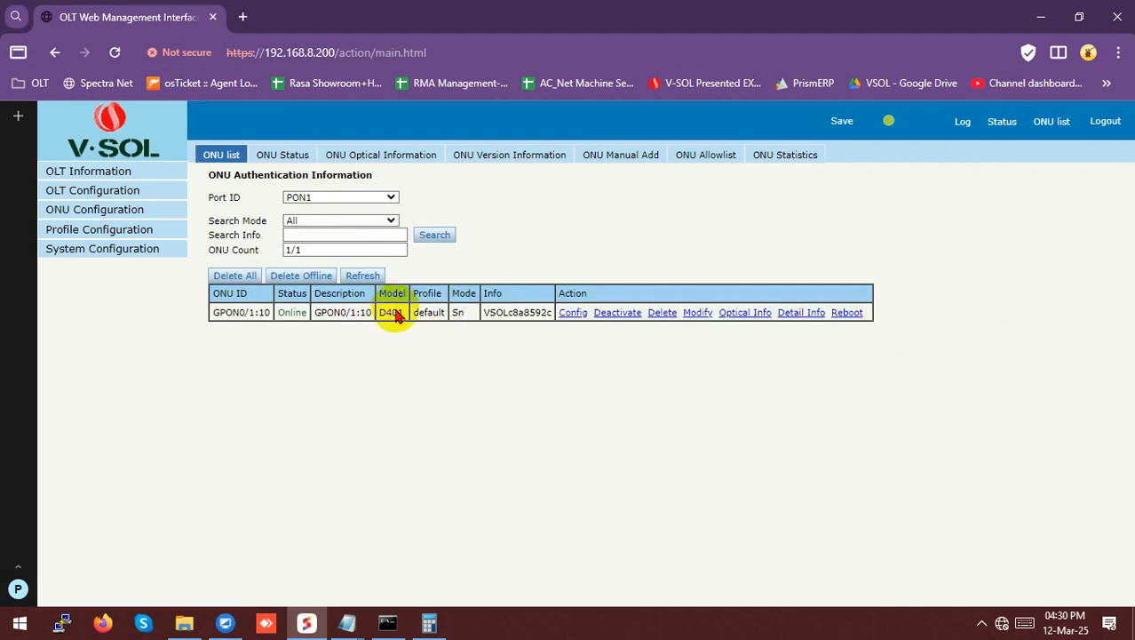
pyautogui.click(573, 313)
pyautogui.click(263, 177)
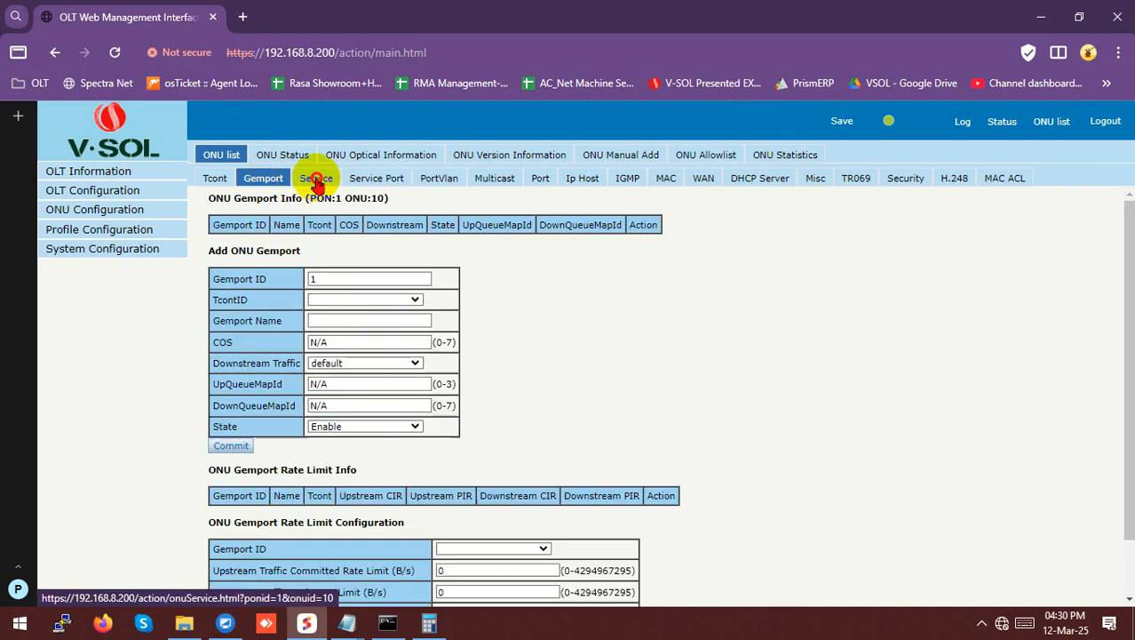
# Step: Bind ONU 10 to line_Jomota_Bank and srv_jonota_bank in Bind Profile
pyautogui.click(316, 180)
pyautogui.click(178, 231)
pyautogui.click(86, 400)
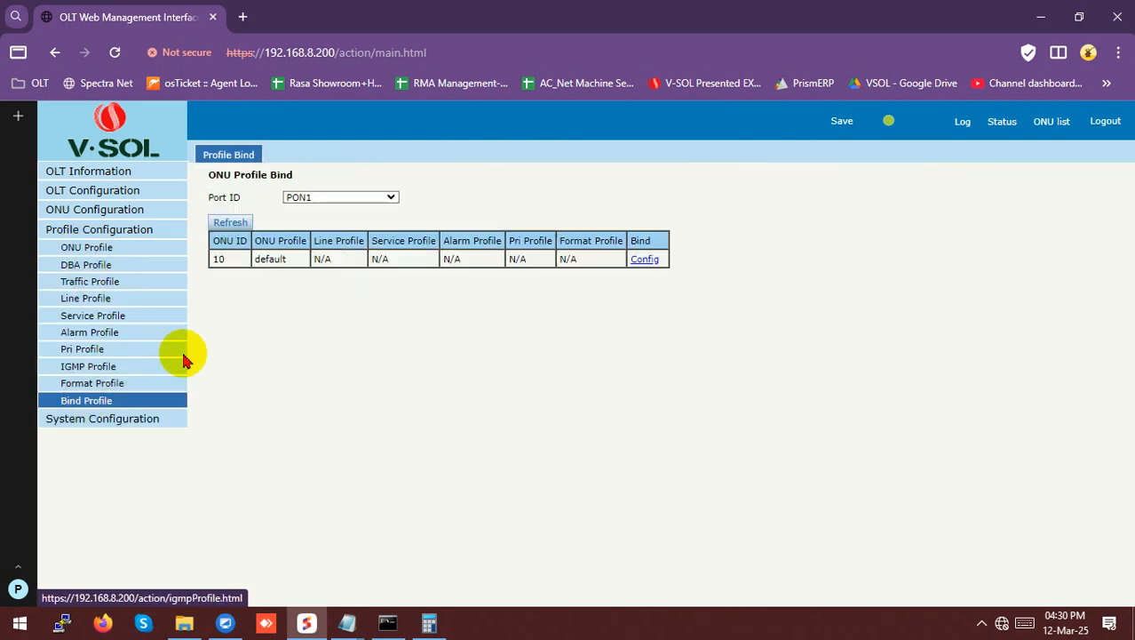
pyautogui.click(644, 258)
pyautogui.click(364, 210)
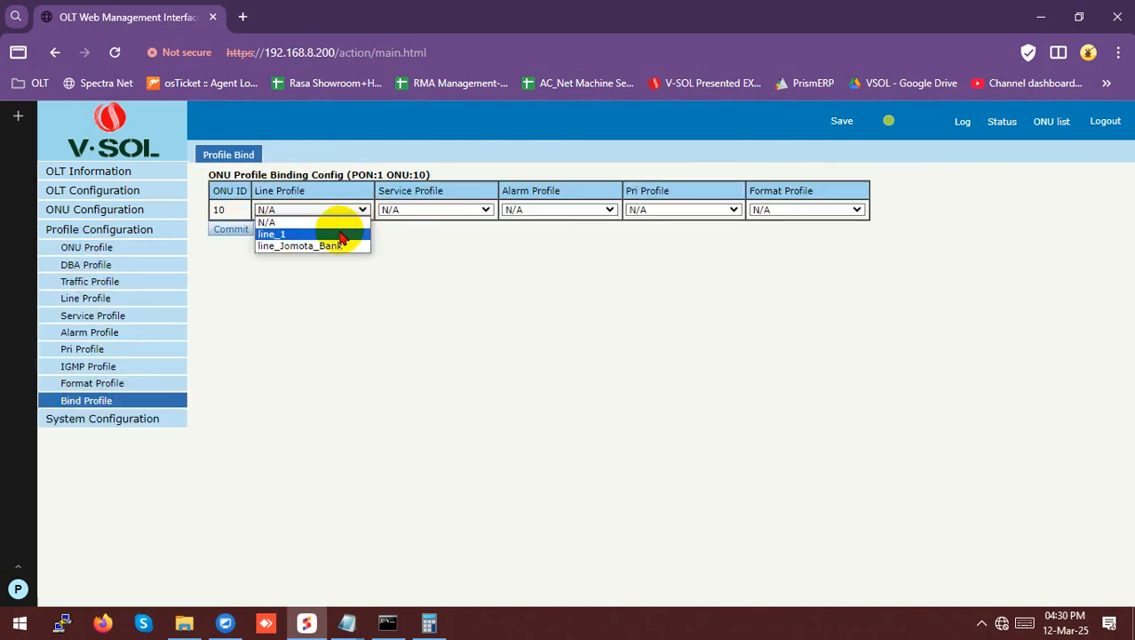
pyautogui.click(336, 247)
pyautogui.click(402, 211)
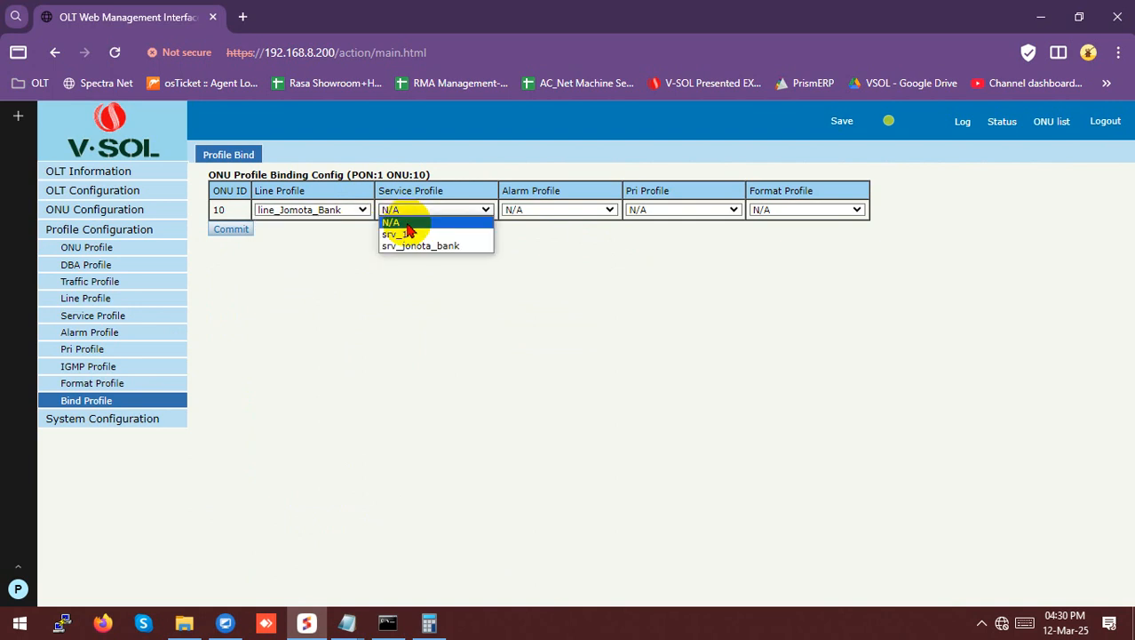
pyautogui.click(413, 246)
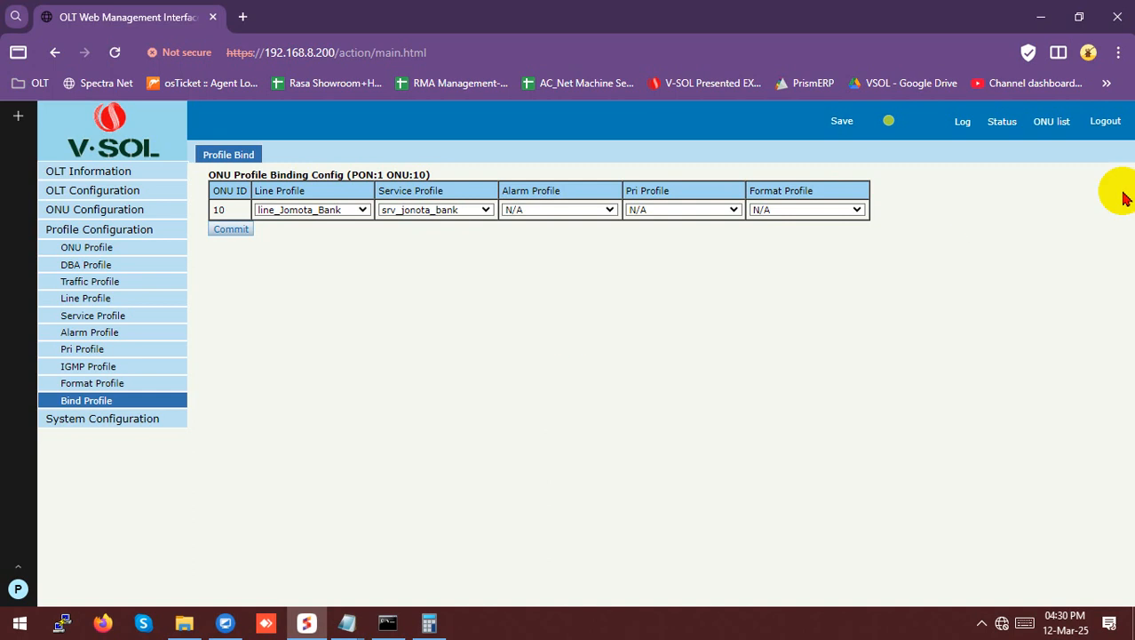
pyautogui.click(80, 209)
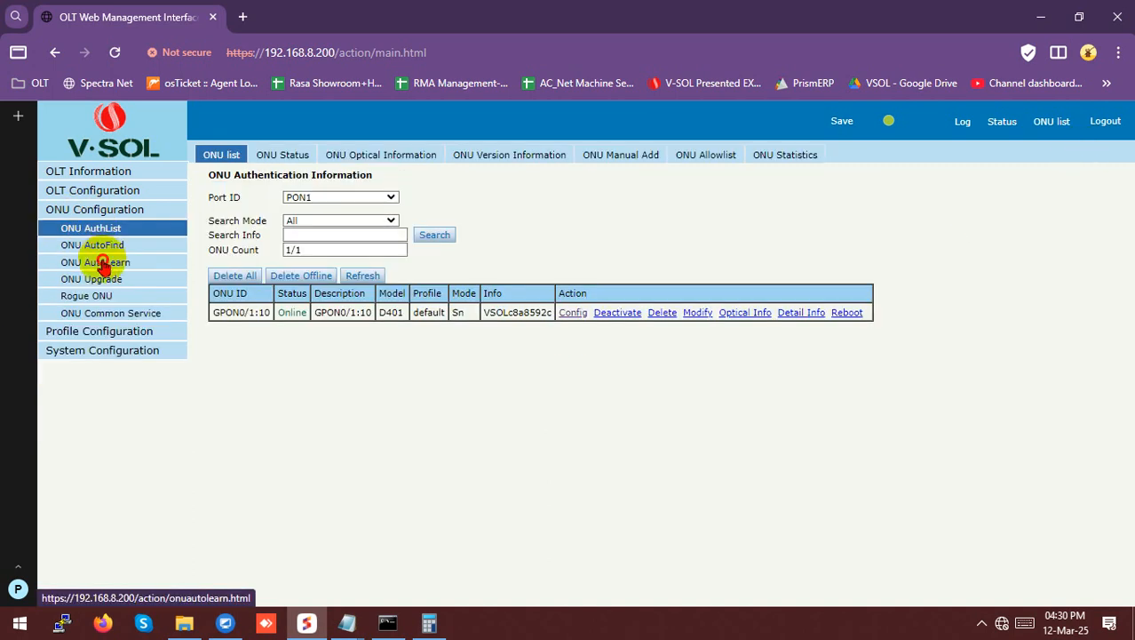
# Step: Set PON1 AutoLearn to Enable and apply, then go to ONU AutoDelete
pyautogui.click(82, 262)
pyautogui.click(302, 329)
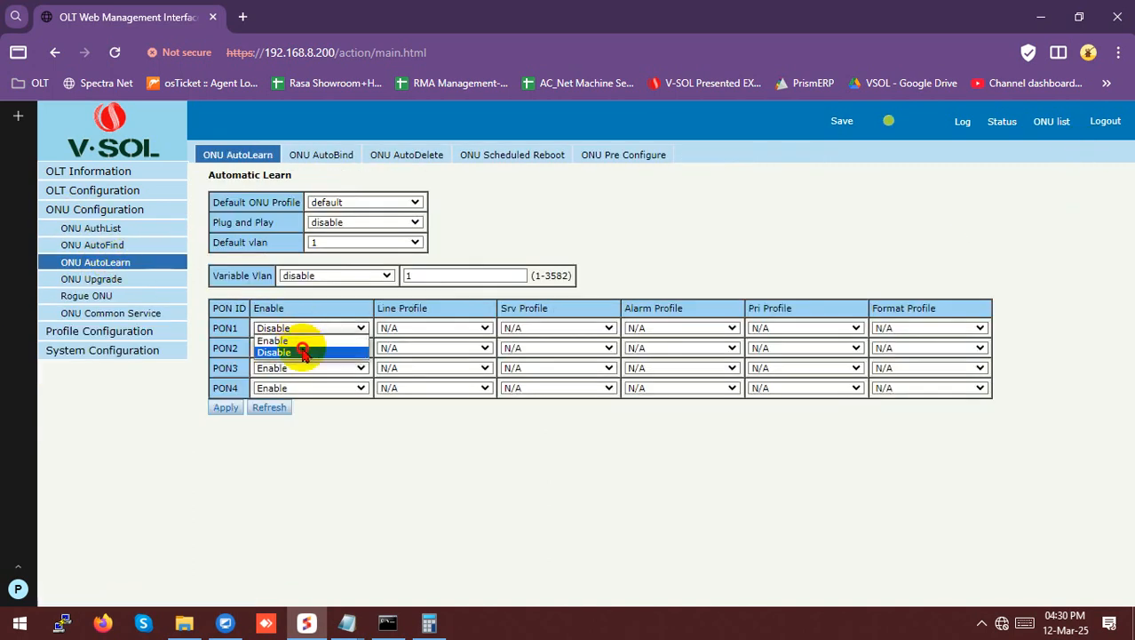
pyautogui.click(297, 349)
pyautogui.click(226, 407)
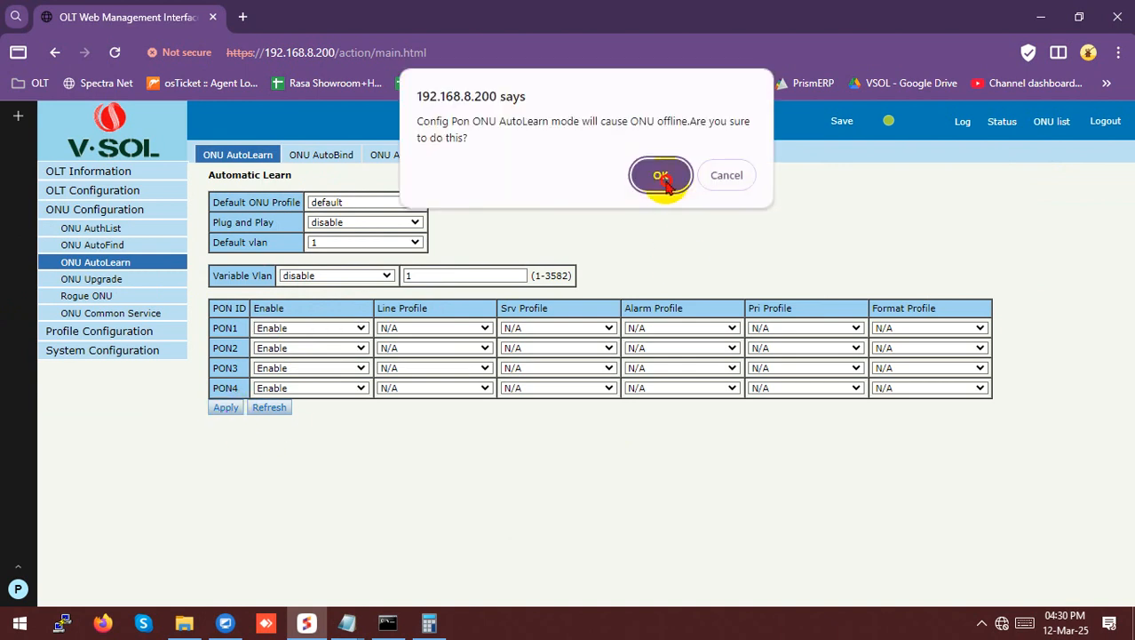
pyautogui.click(662, 173)
pyautogui.click(396, 154)
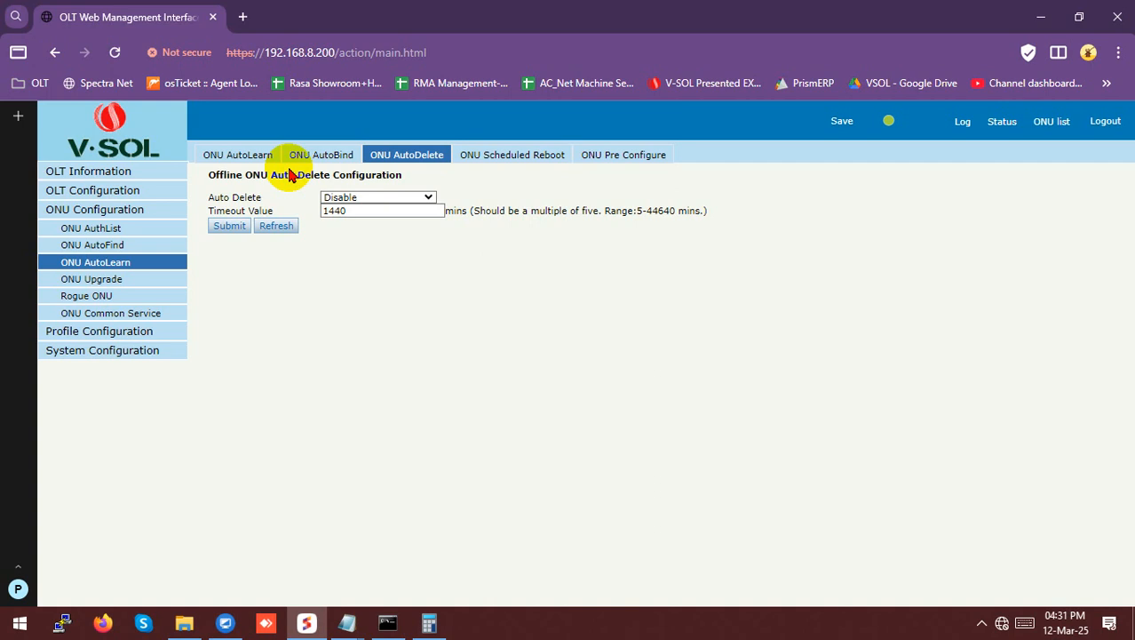
# Step: Enable Scheduled Reboot to see its fields, view ONU Pre Configure, then go to AutoFind
pyautogui.click(513, 169)
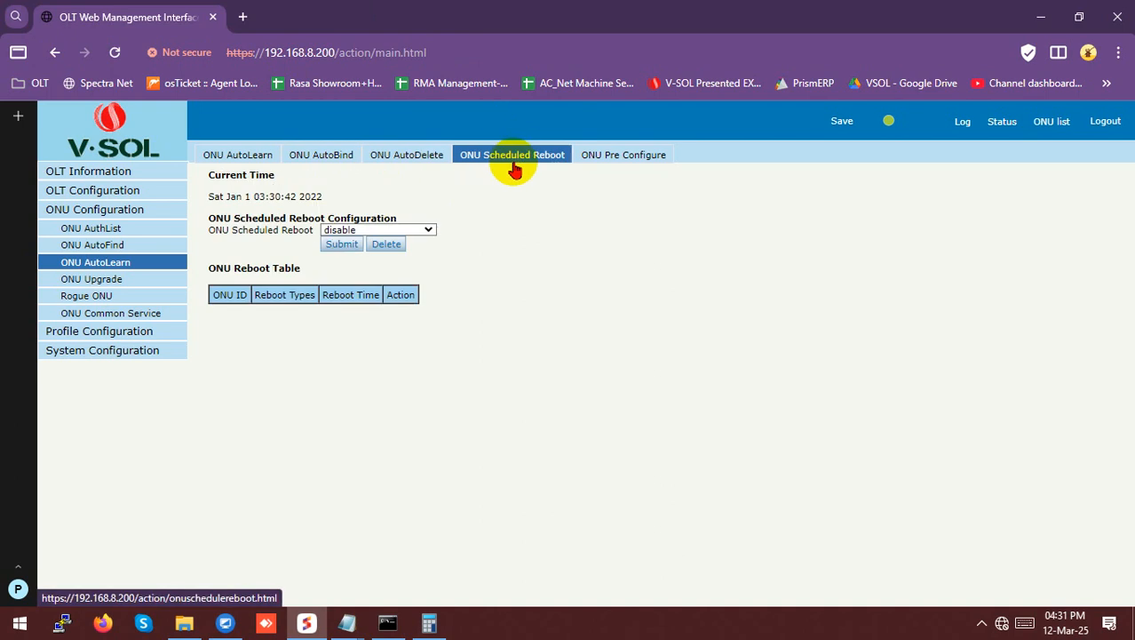
pyautogui.click(377, 230)
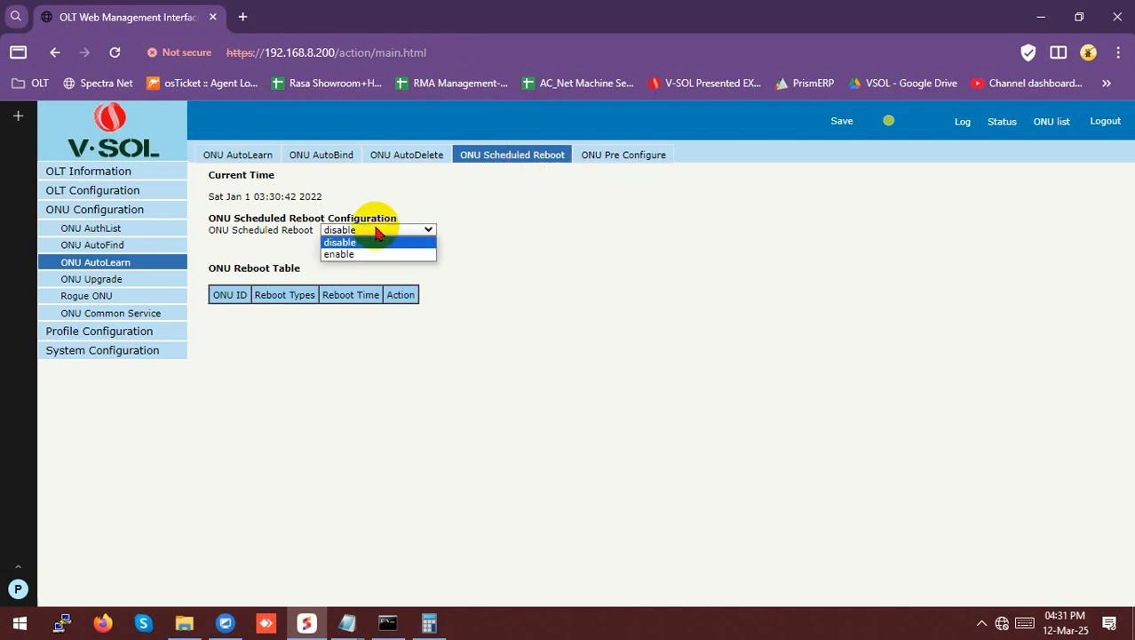
pyautogui.click(351, 254)
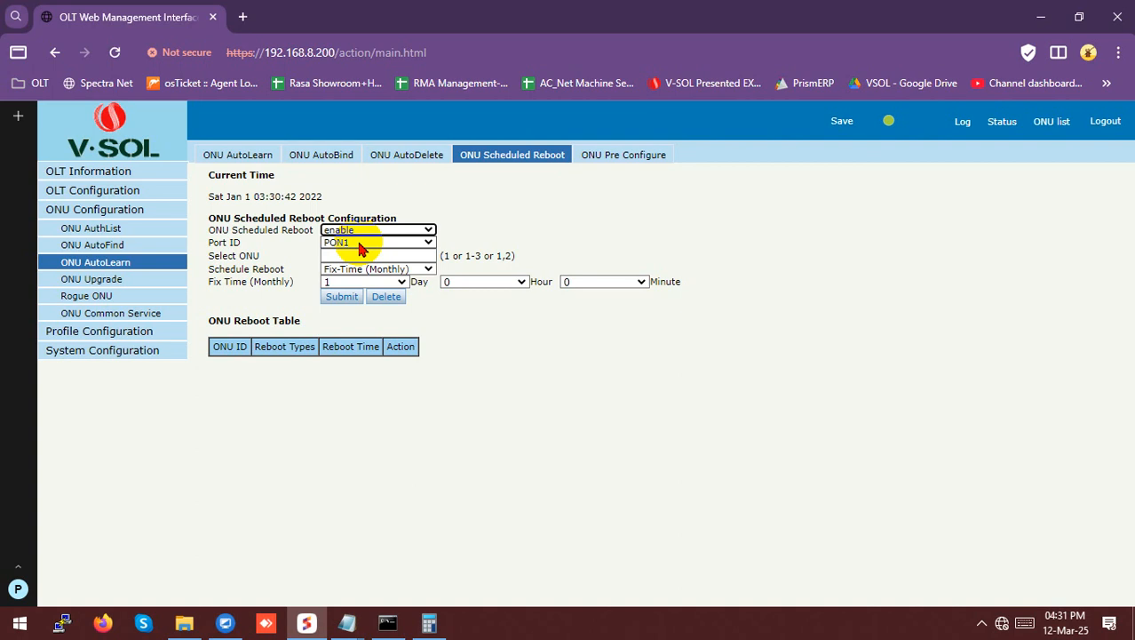
pyautogui.click(602, 168)
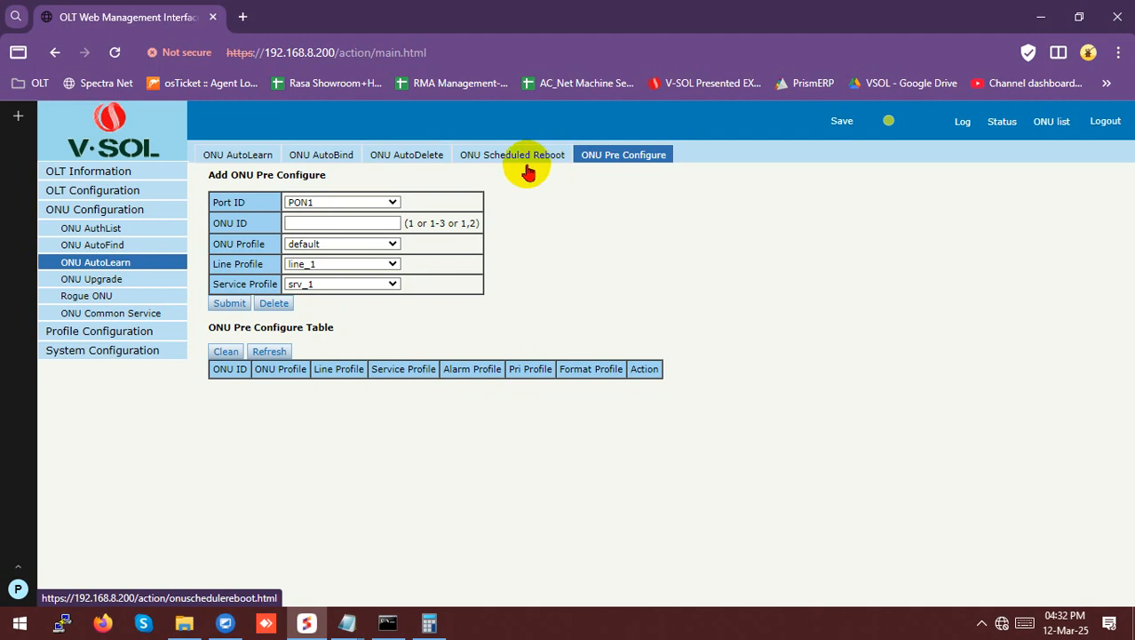
pyautogui.click(118, 251)
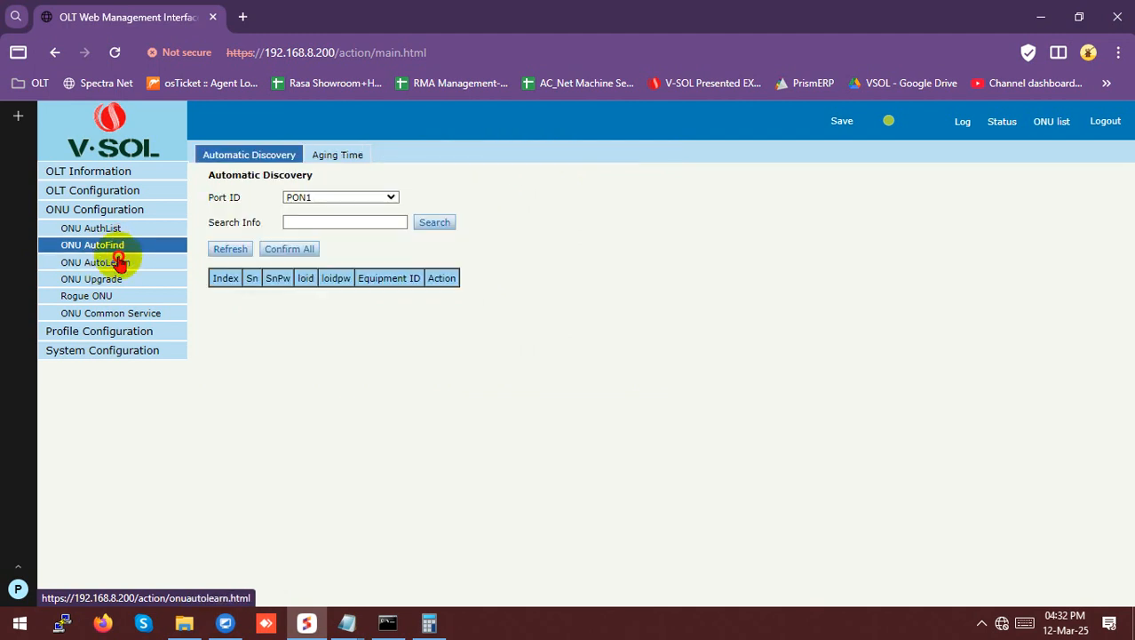
# Step: In AutoLearn, set the line profile to line_1 for PON1 through PON4
pyautogui.click(112, 262)
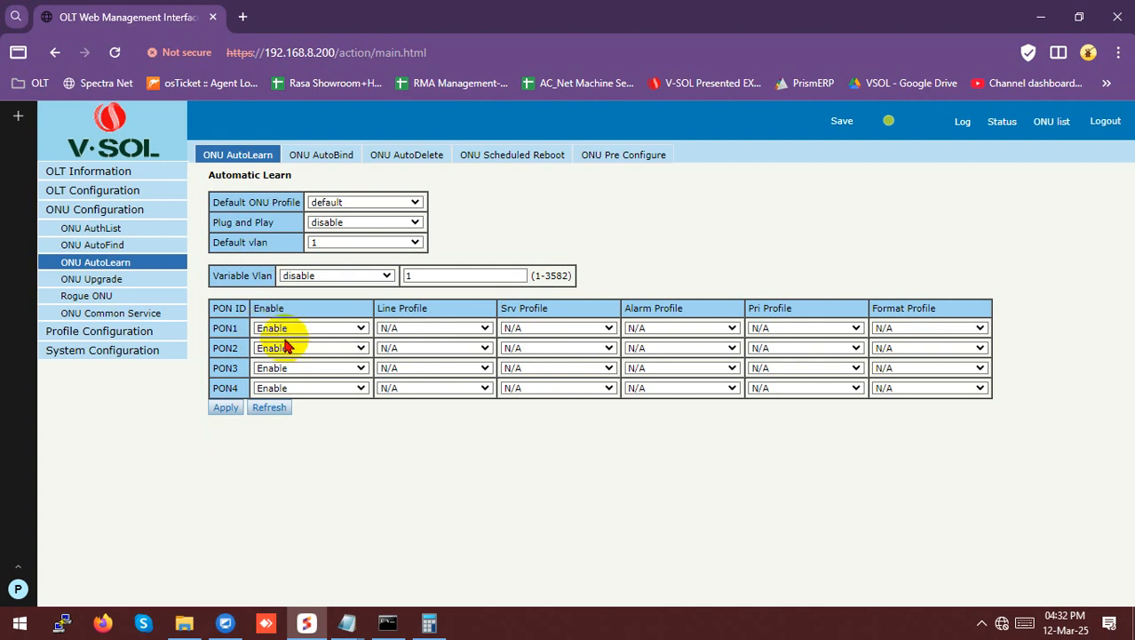
pyautogui.click(393, 329)
pyautogui.click(399, 353)
pyautogui.click(399, 348)
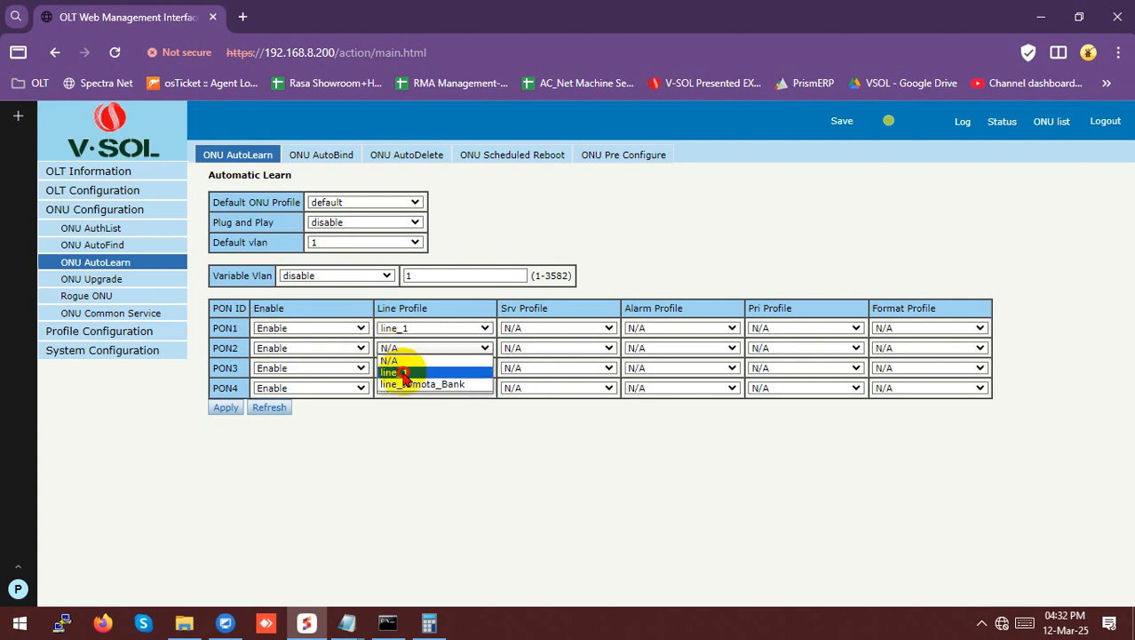
pyautogui.click(403, 372)
pyautogui.click(418, 367)
pyautogui.click(402, 392)
pyautogui.click(414, 389)
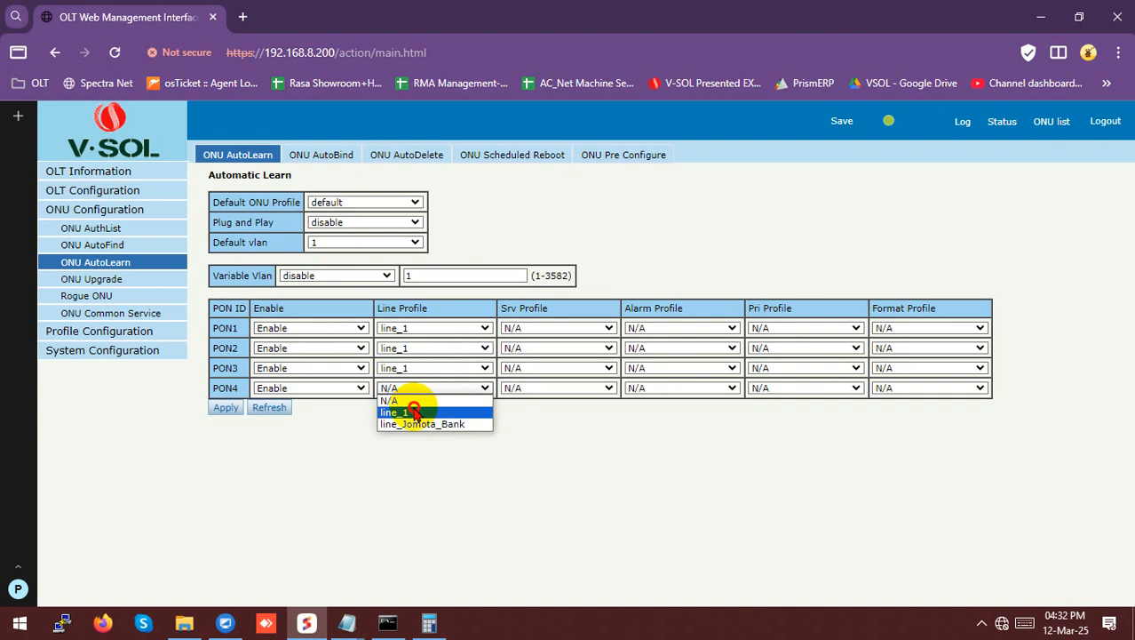
pyautogui.click(414, 412)
# Step: Set the AutoLearn service profile to srv_1 for PON1 through PON4, then return to the ONU list
pyautogui.click(515, 327)
pyautogui.click(517, 351)
pyautogui.click(531, 349)
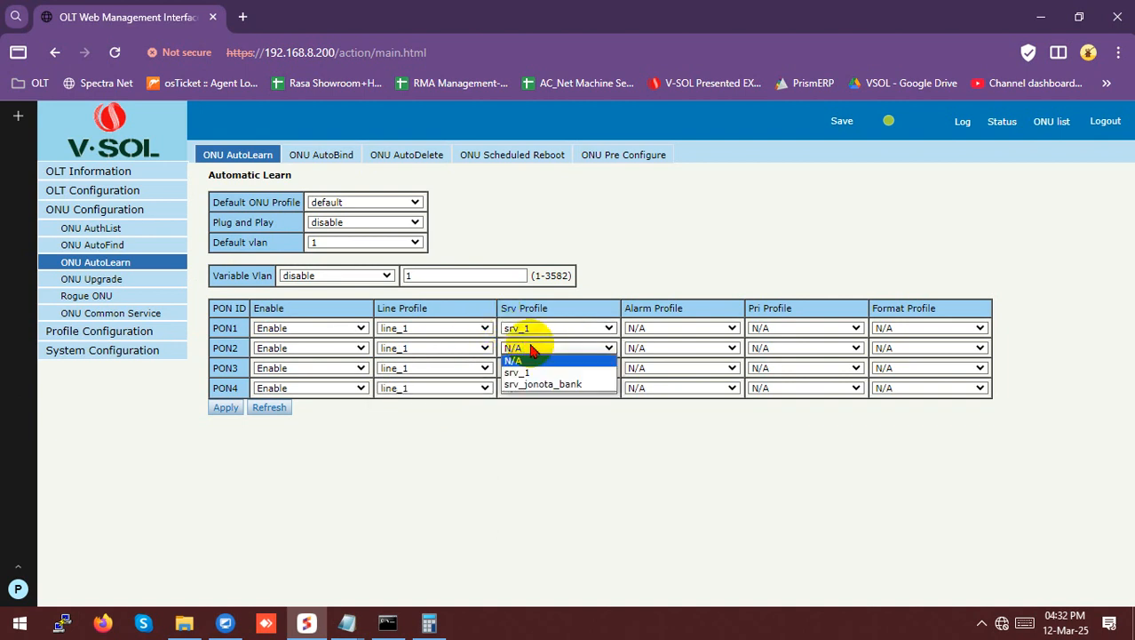
pyautogui.click(533, 372)
pyautogui.click(533, 367)
pyautogui.click(533, 391)
pyautogui.click(534, 388)
pyautogui.click(533, 411)
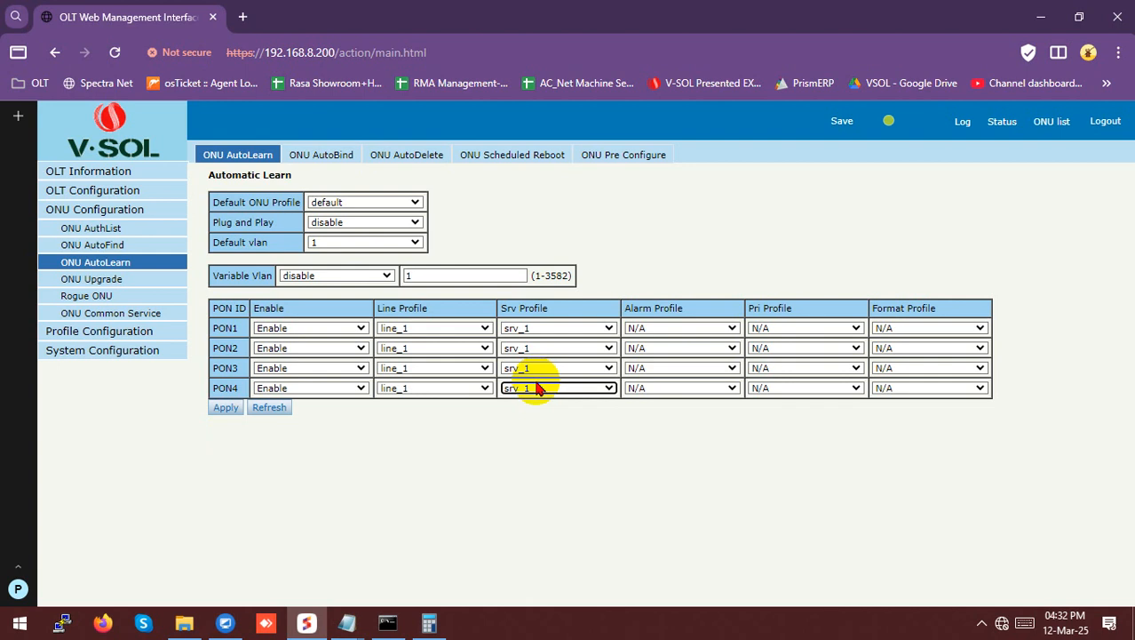
pyautogui.click(1048, 121)
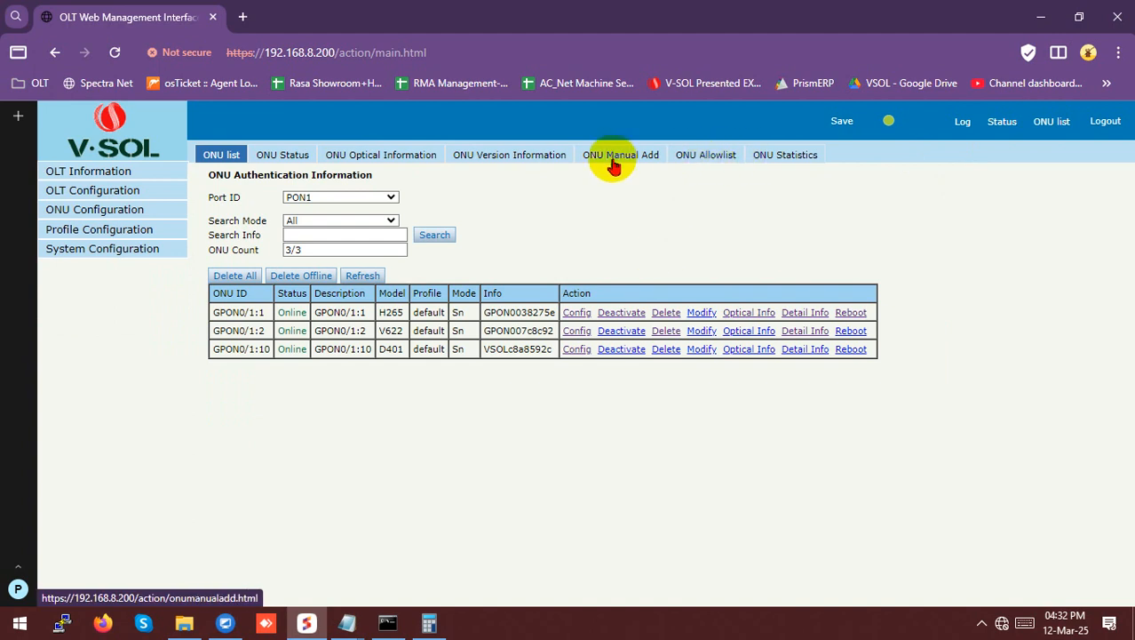
# Step: Look over the AutoLearn and Pre Configure pages, then go back to the ONU list
pyautogui.click(101, 211)
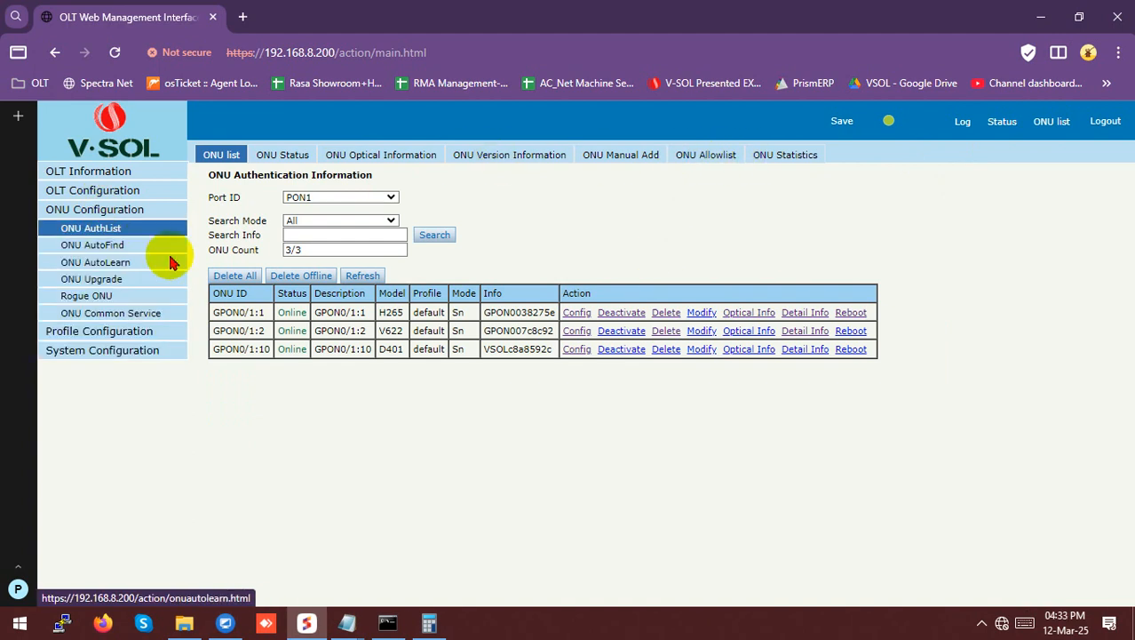
pyautogui.click(119, 265)
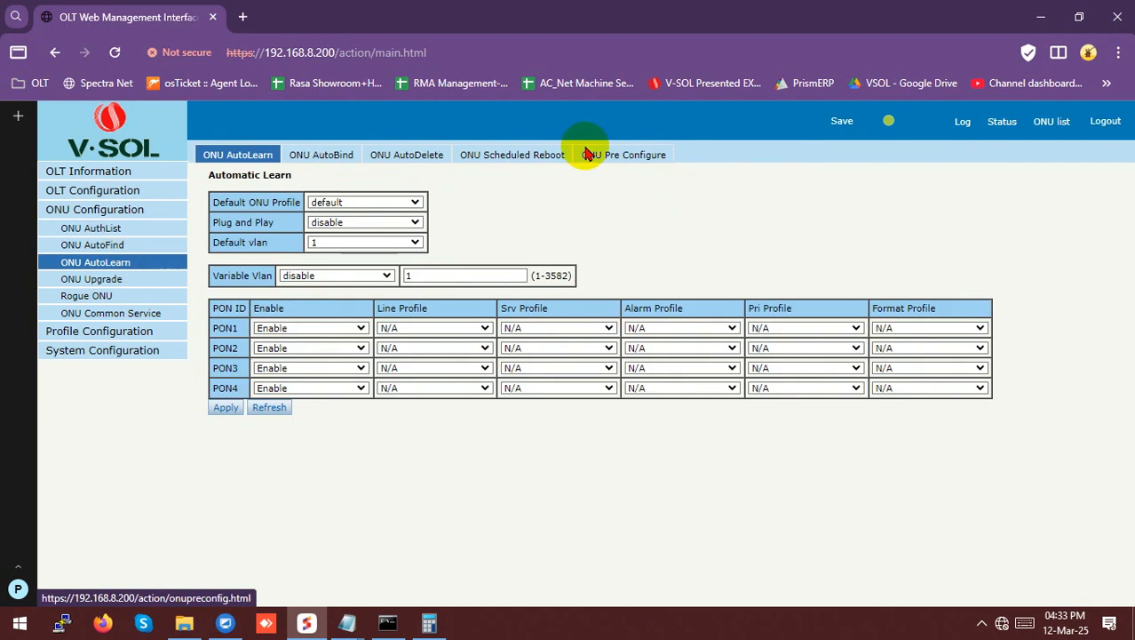
pyautogui.click(608, 154)
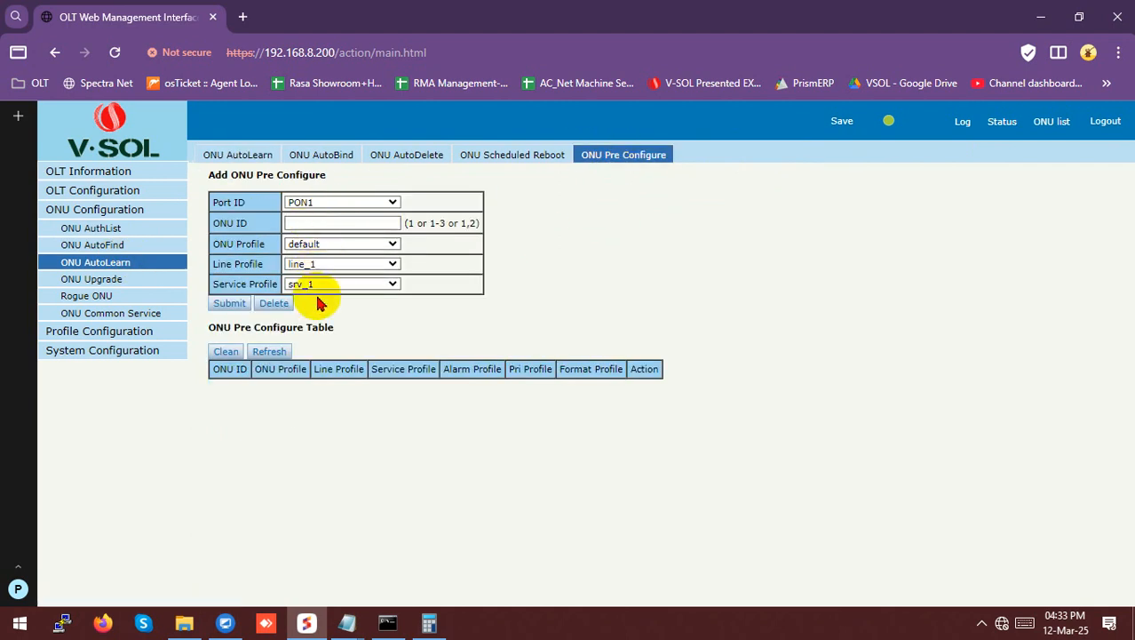
pyautogui.click(1050, 124)
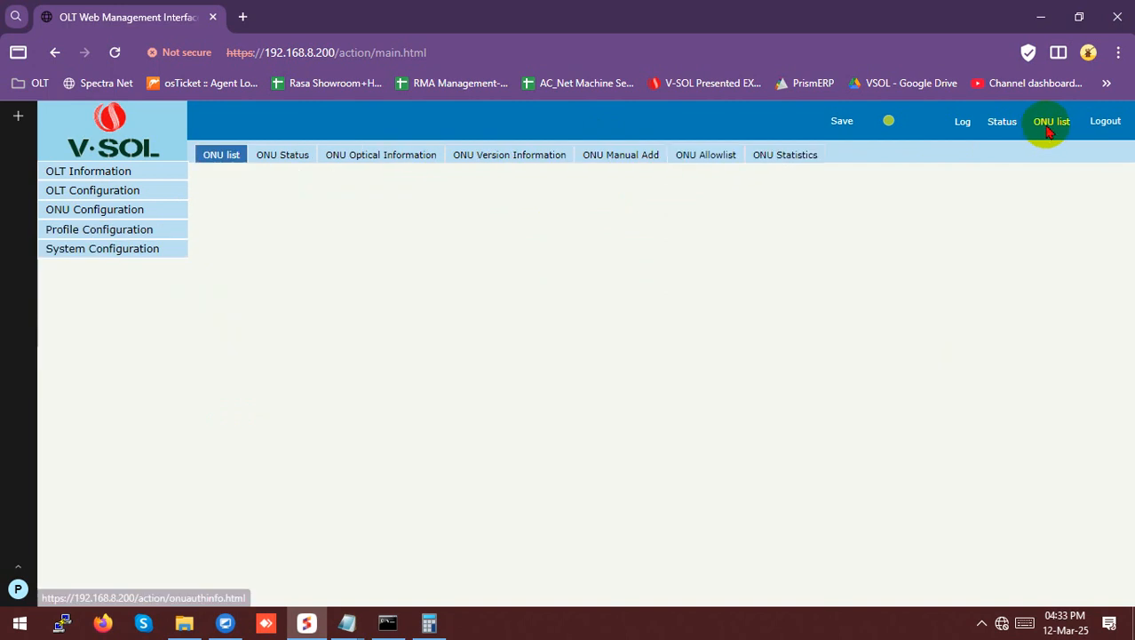
# Step: Fill the ONU Manual Add form with a suggested ONU serial, then view the ONU Allowlist
pyautogui.click(638, 157)
pyautogui.click(344, 273)
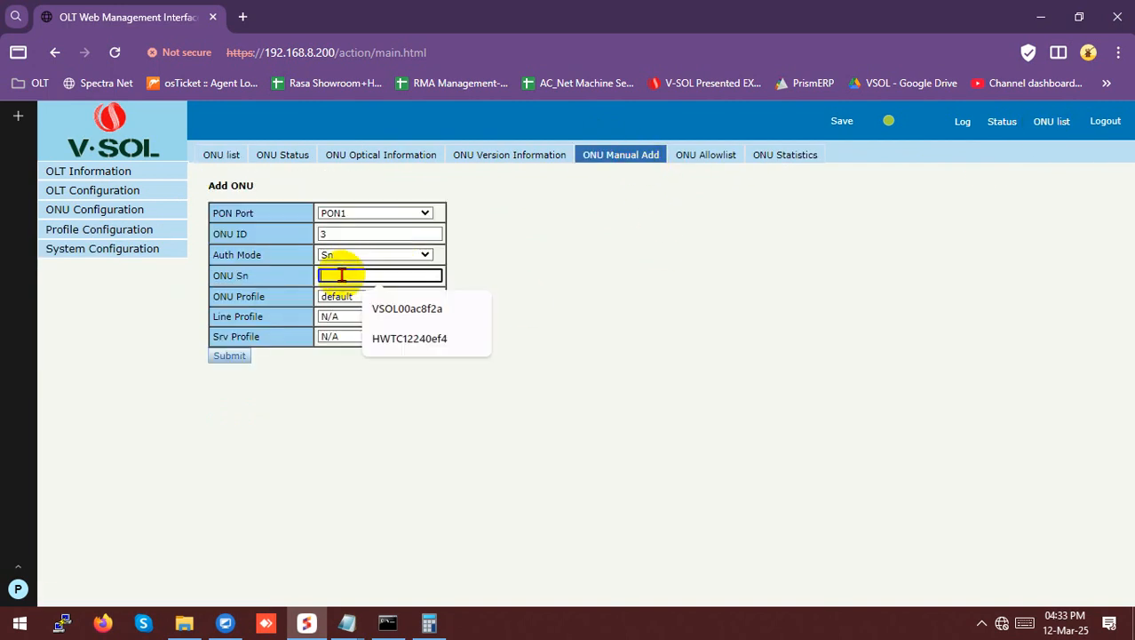
pyautogui.click(398, 304)
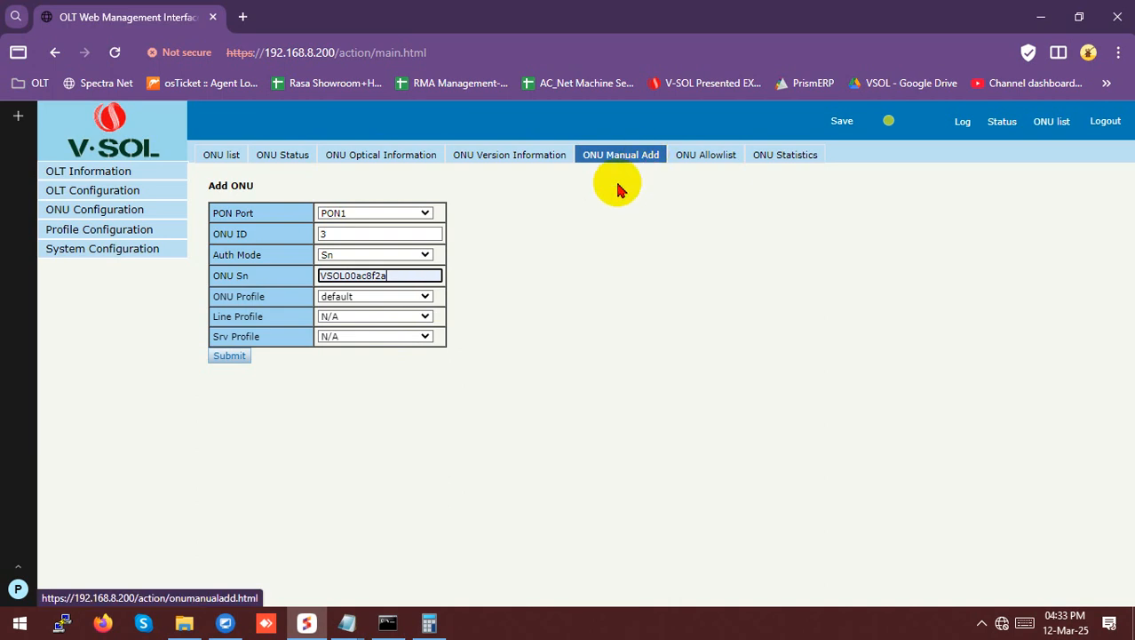
pyautogui.click(697, 160)
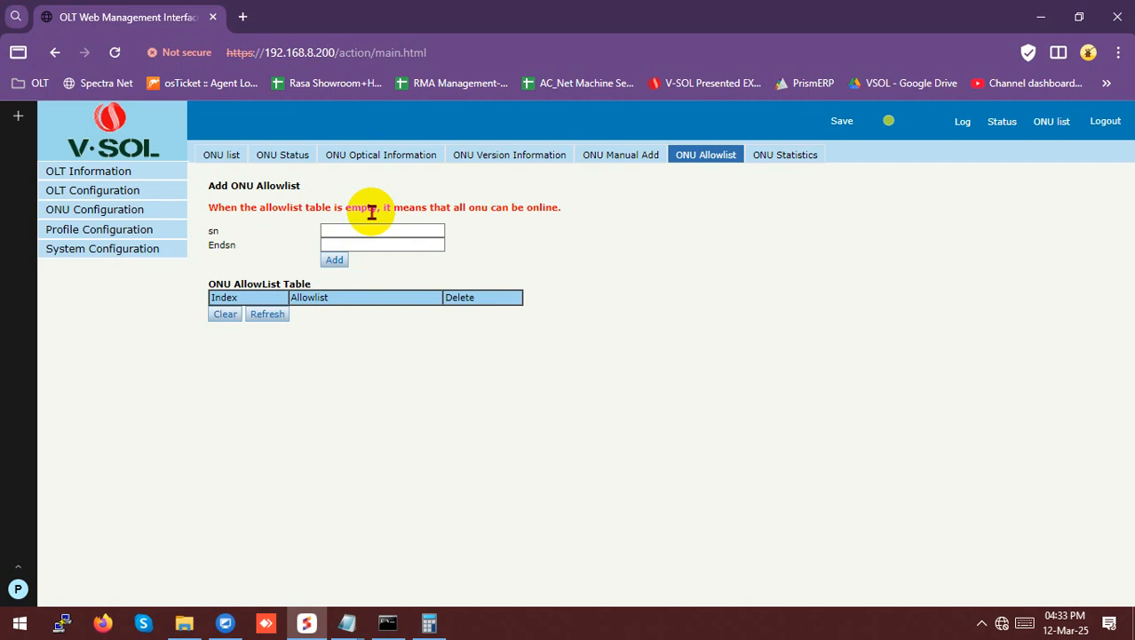
# Step: Browse the ONU Upgrade Manual Upgrade and Auto Upgrade Status tabs, then view Rogue ONU settings
pyautogui.click(76, 211)
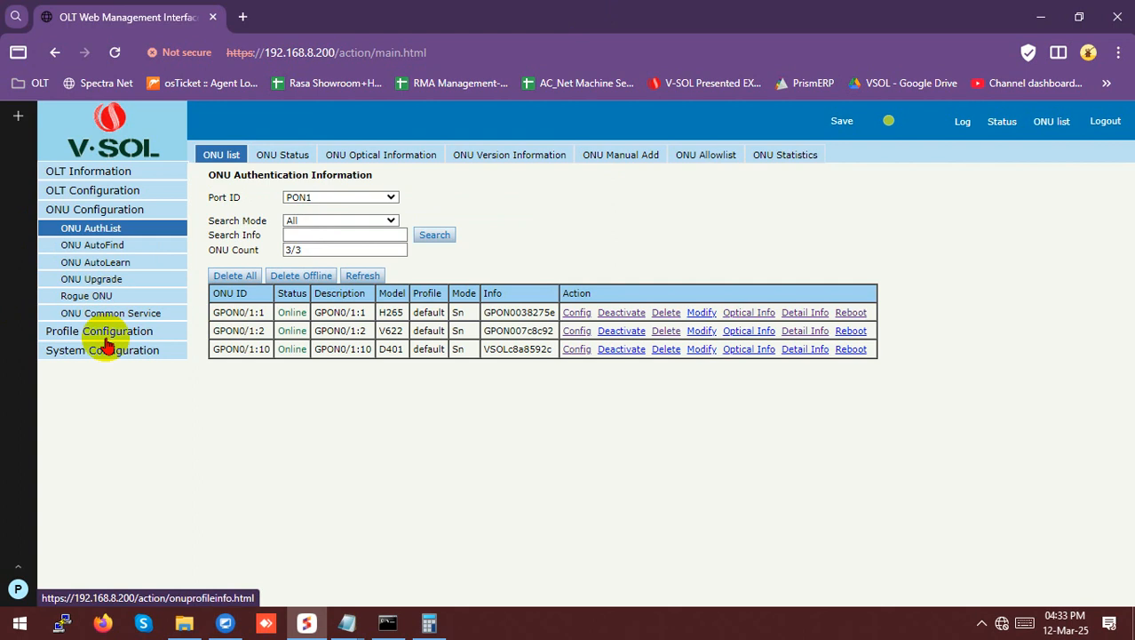
pyautogui.click(94, 278)
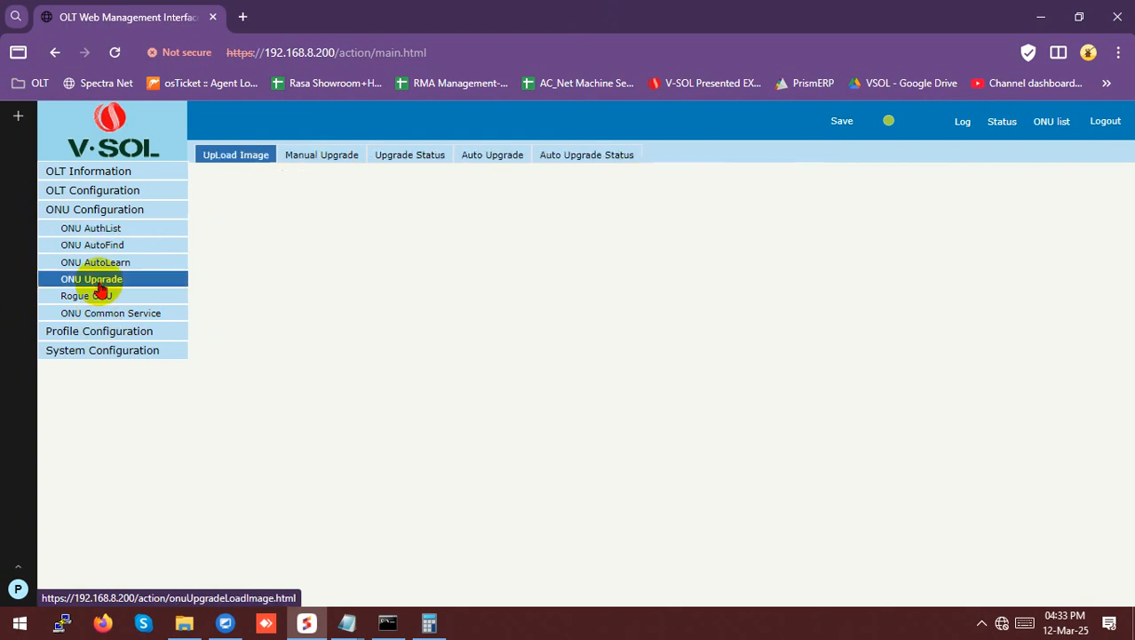
pyautogui.click(351, 158)
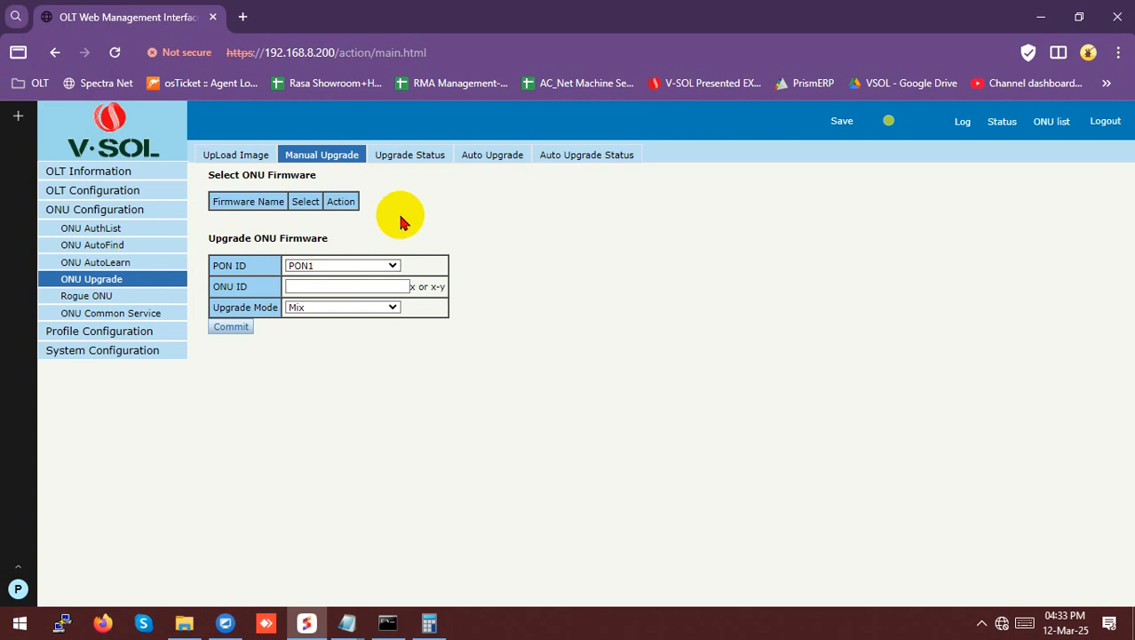
pyautogui.click(565, 154)
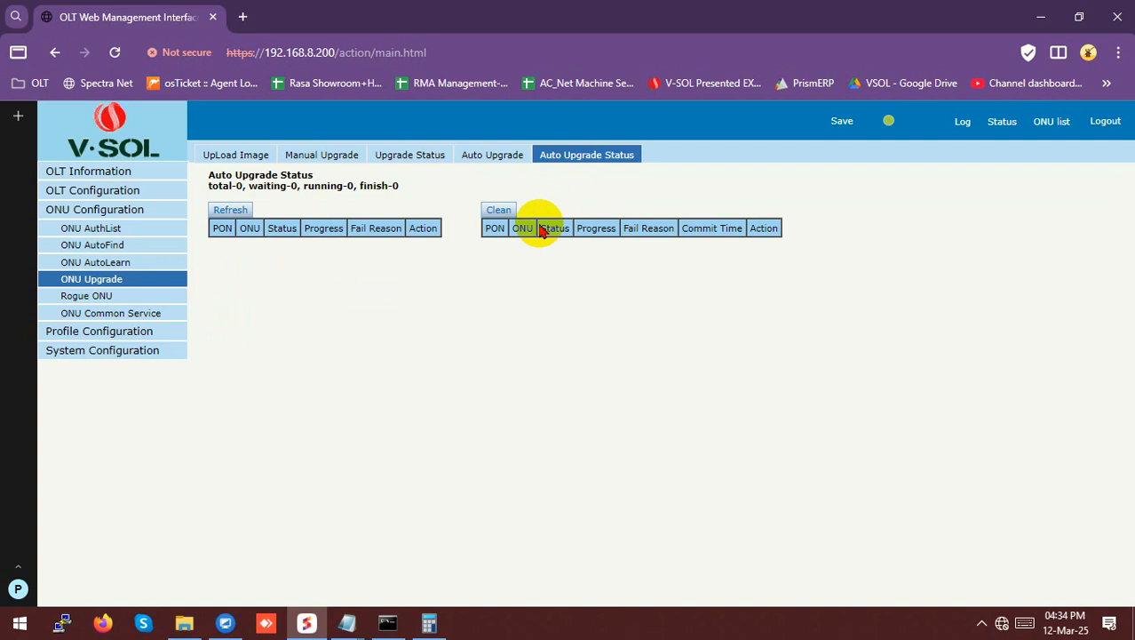
pyautogui.click(92, 298)
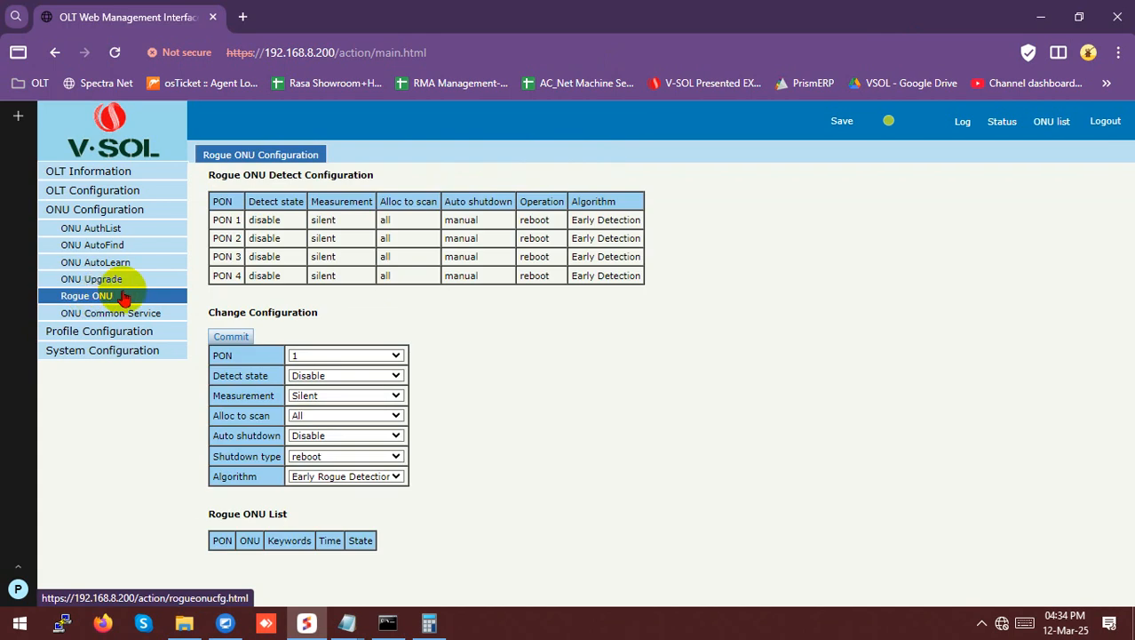
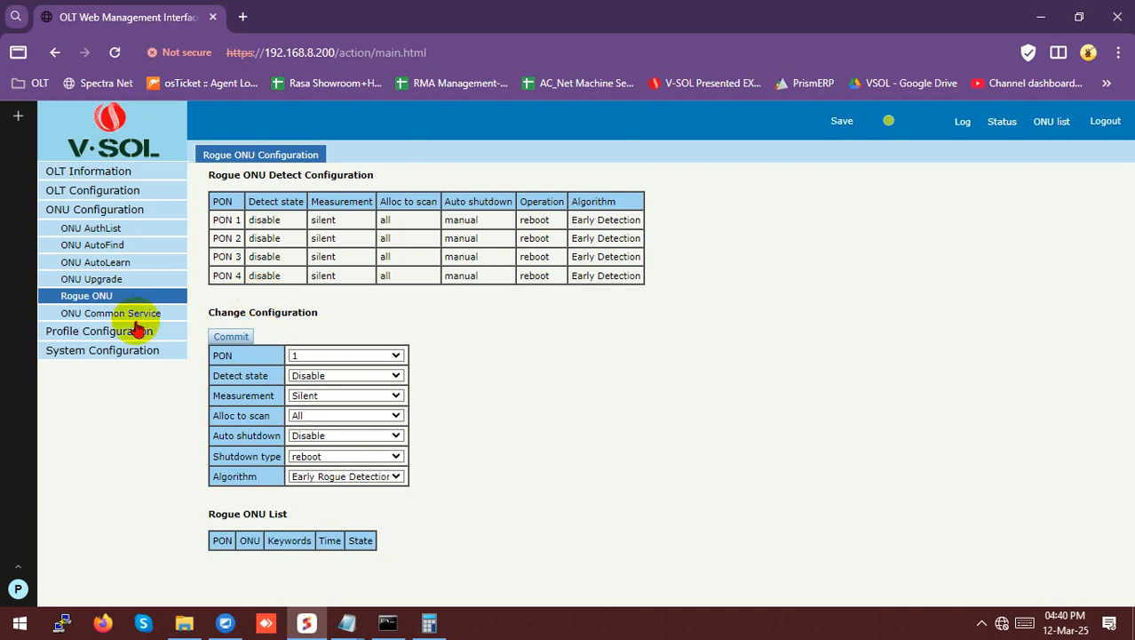
# Step: Expand Profile Configuration to show the ONU Profile list, which holds only default profile ID 0
pyautogui.click(94, 332)
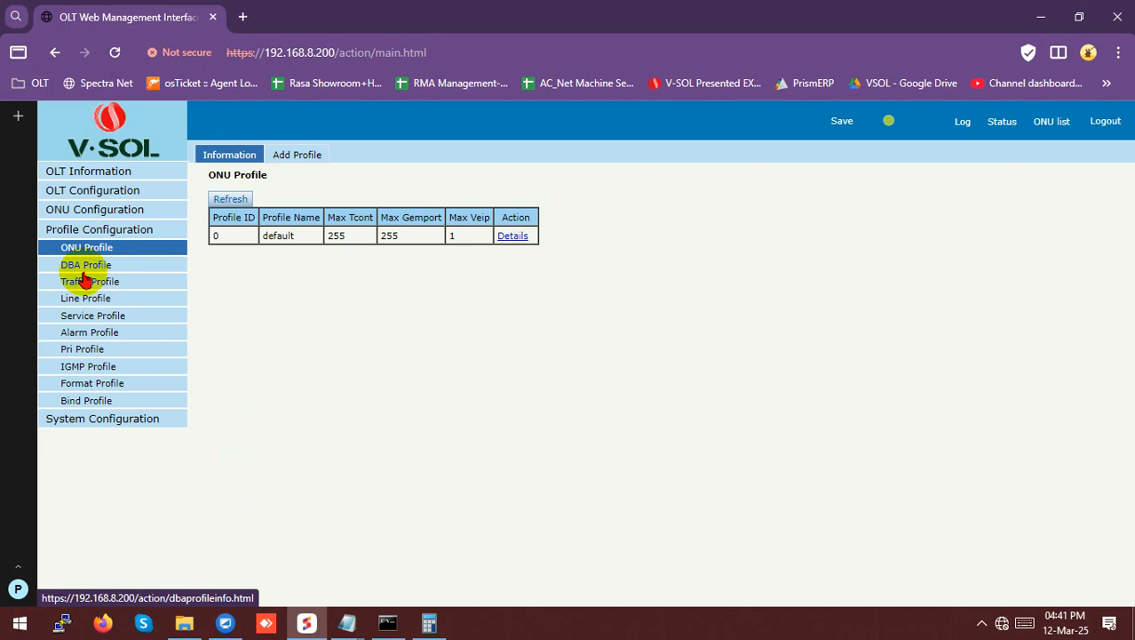
# Step: Browse the DBA, Traffic, Line, Service and Alarm profile lists and the add-alarm-profile form
pyautogui.click(82, 272)
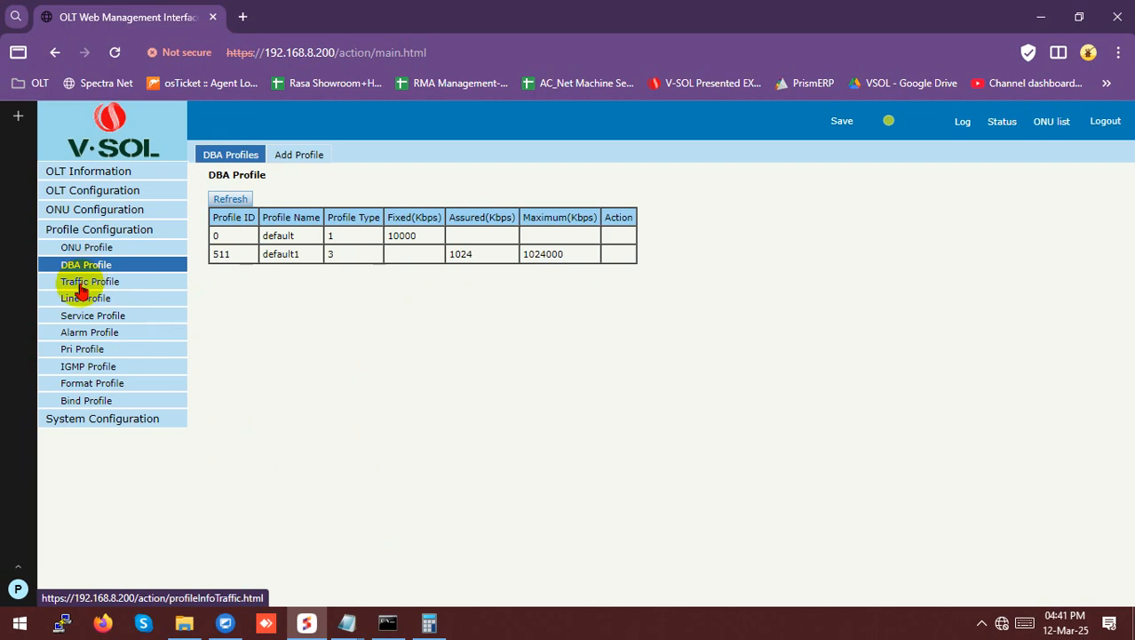
pyautogui.click(80, 284)
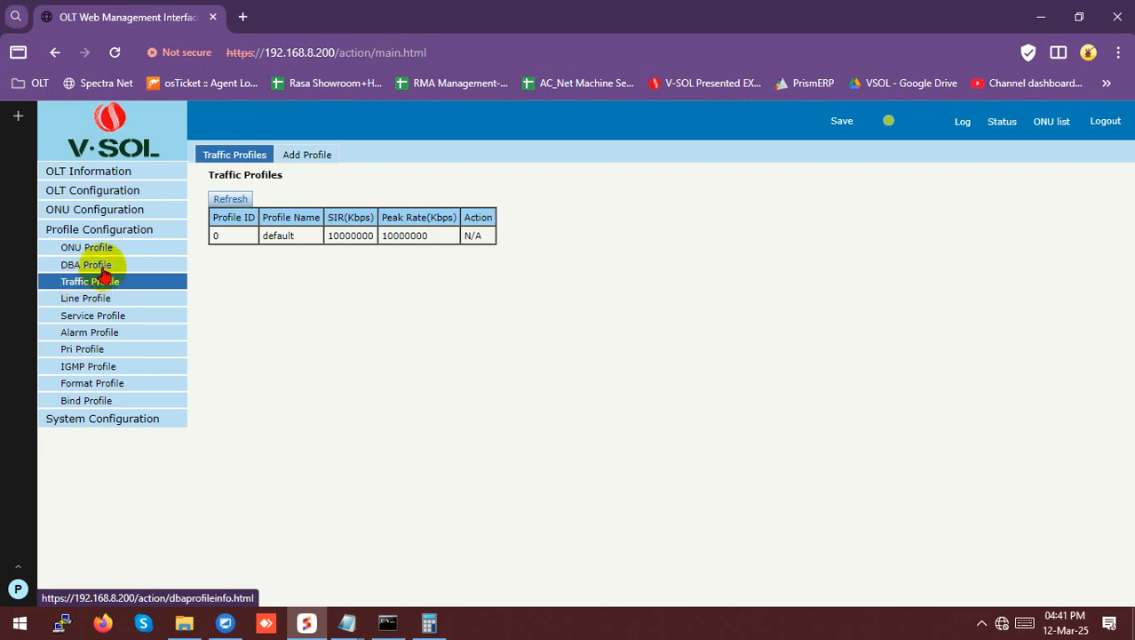
pyautogui.click(103, 269)
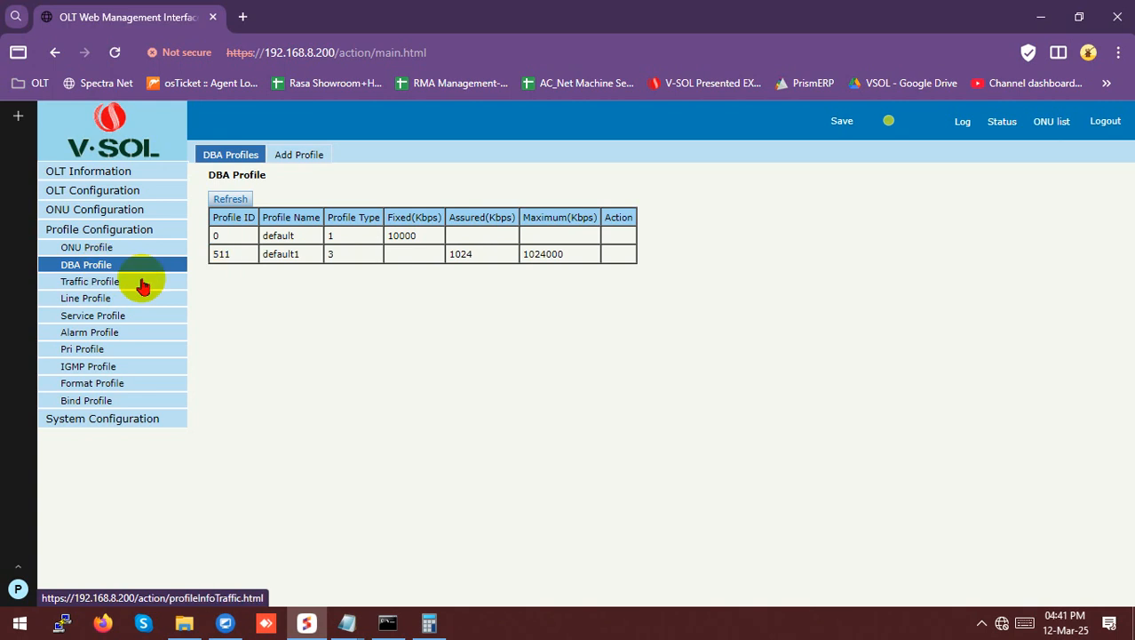
pyautogui.click(93, 298)
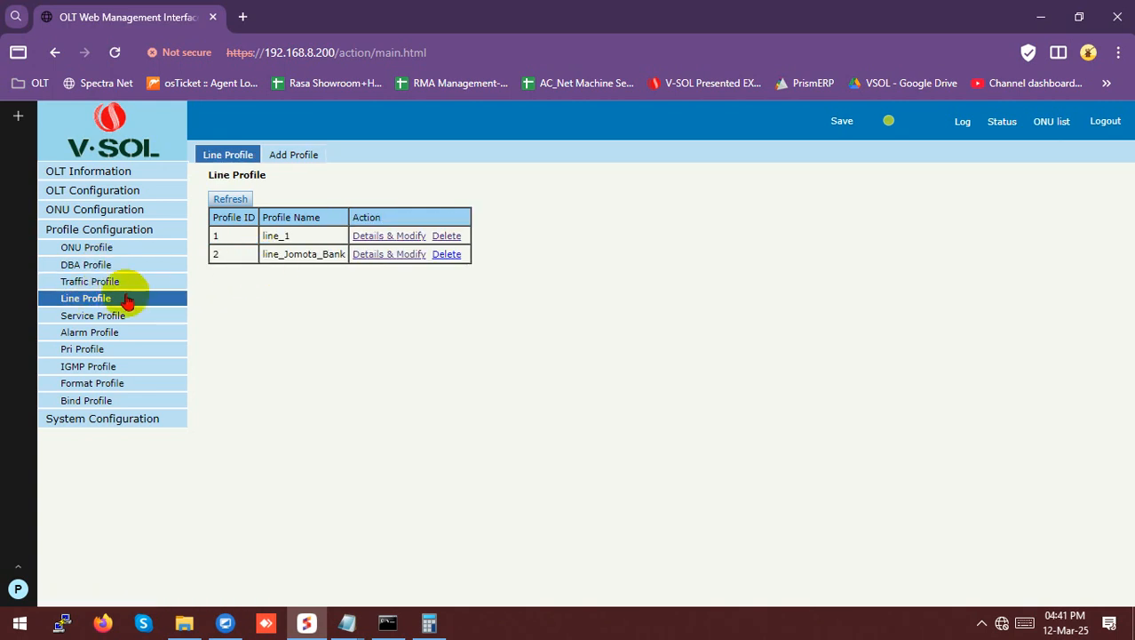
pyautogui.click(94, 313)
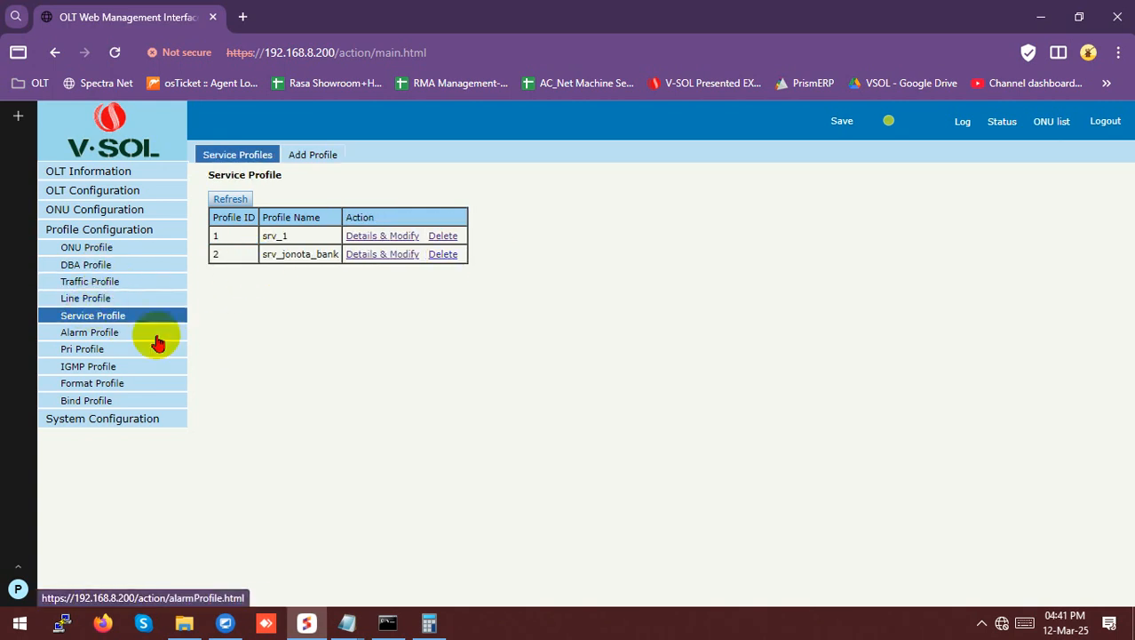
pyautogui.click(149, 332)
pyautogui.click(329, 154)
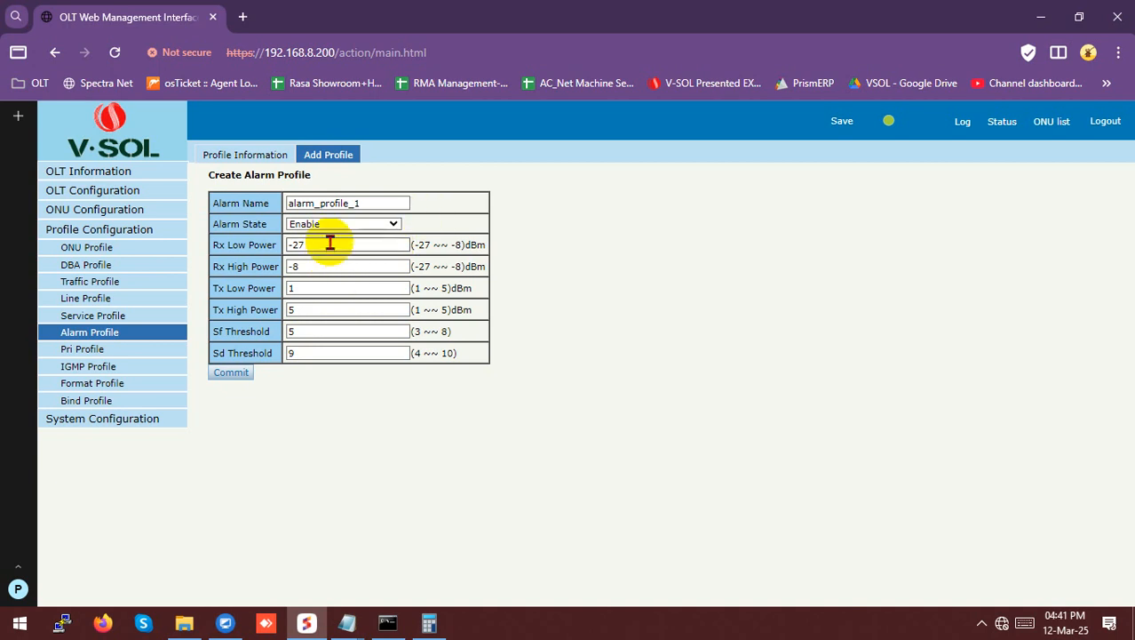
# Step: Check PON1's alarm profile choices under ONU AutoLearn, then view the empty Pri Profile list
pyautogui.click(104, 214)
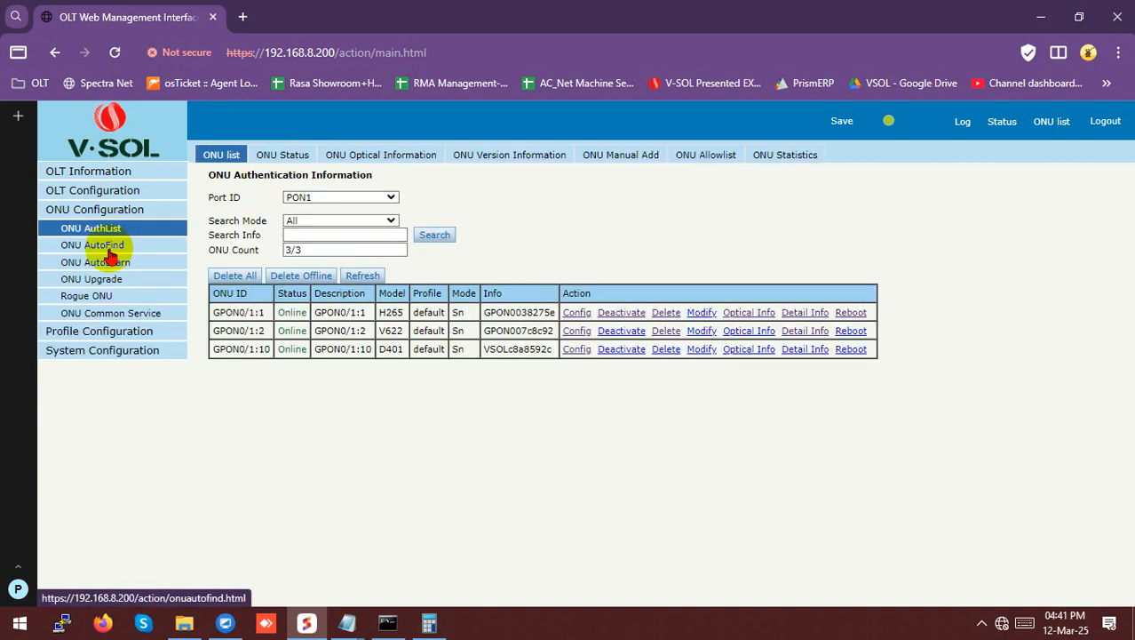
pyautogui.click(98, 262)
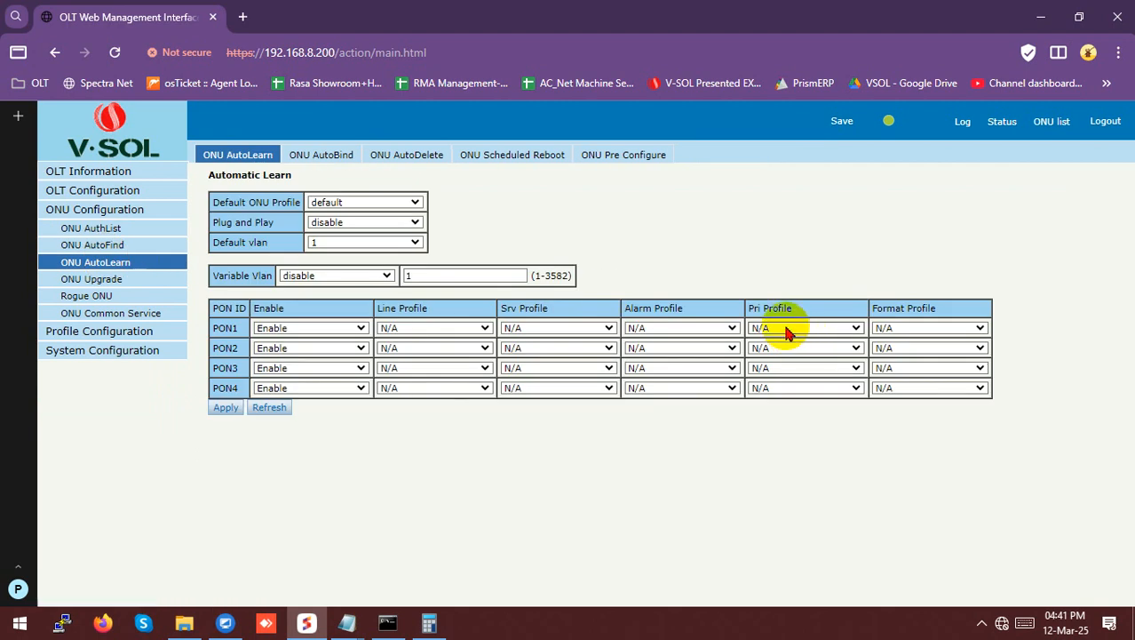
pyautogui.click(703, 327)
pyautogui.click(608, 470)
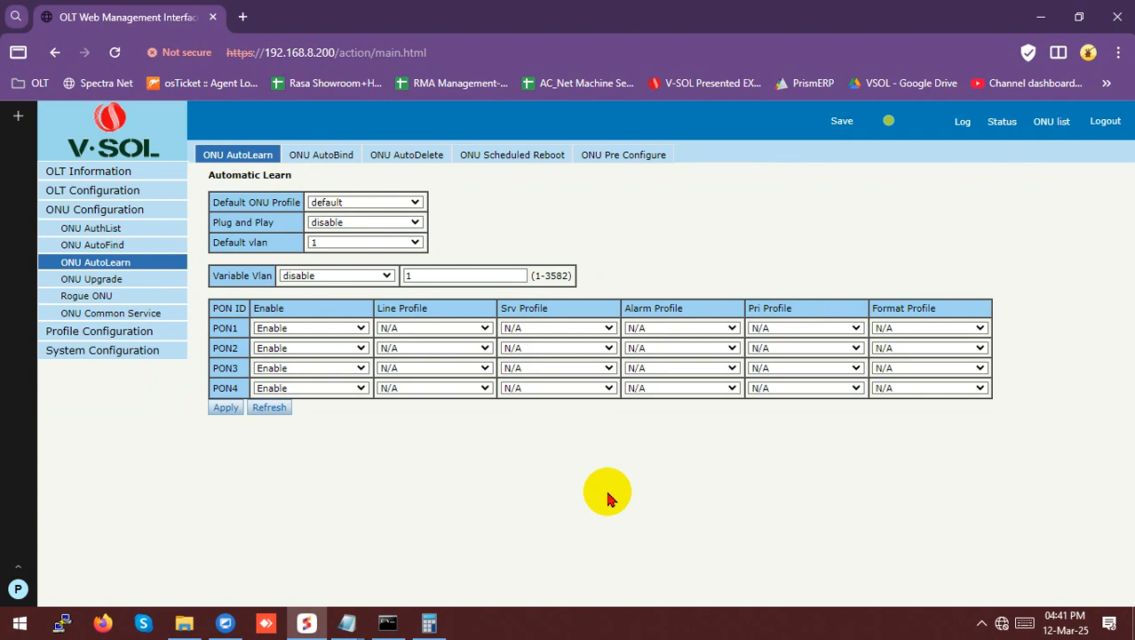
pyautogui.click(84, 331)
pyautogui.click(86, 352)
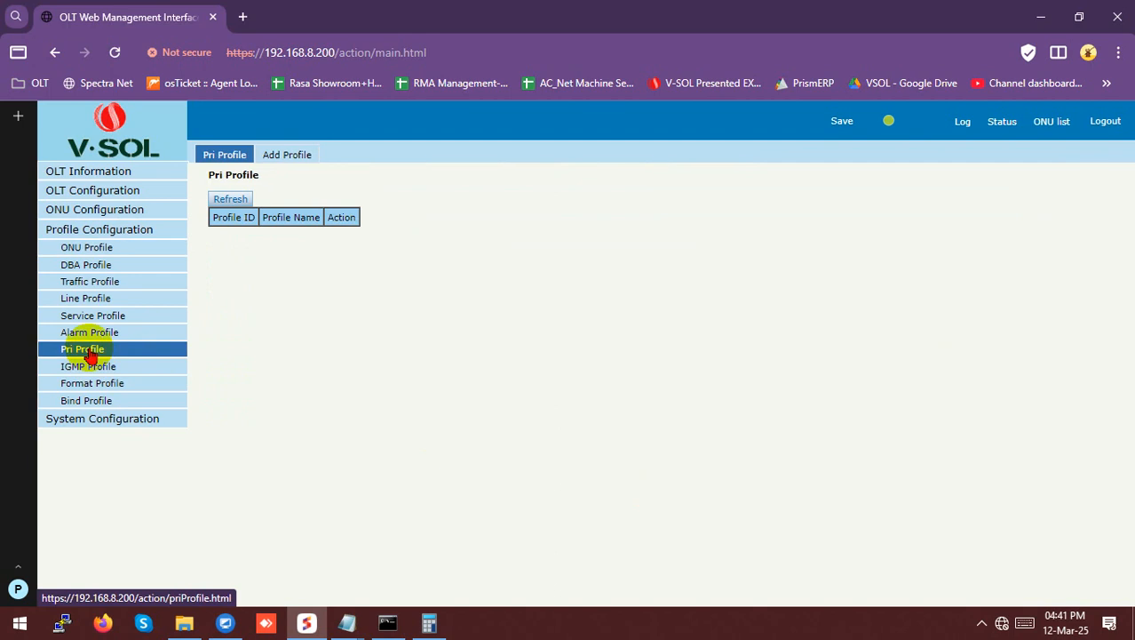
# Step: Add Pri profile pri_1 with ID 1 and set its WAN connect mode to route
pyautogui.click(275, 158)
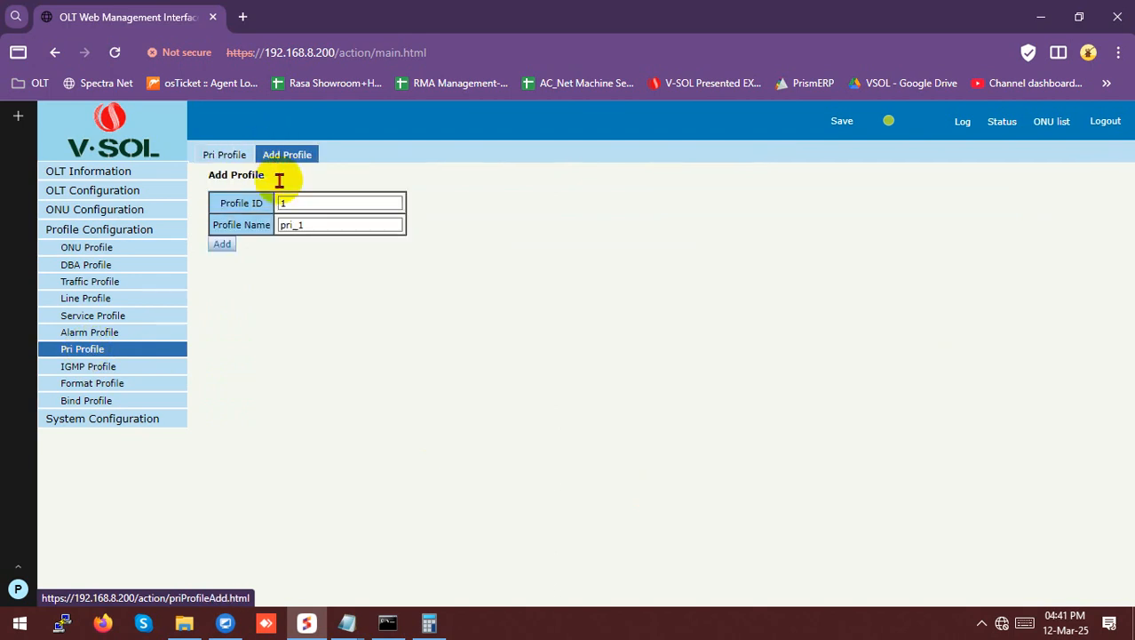
pyautogui.click(222, 245)
pyautogui.click(361, 238)
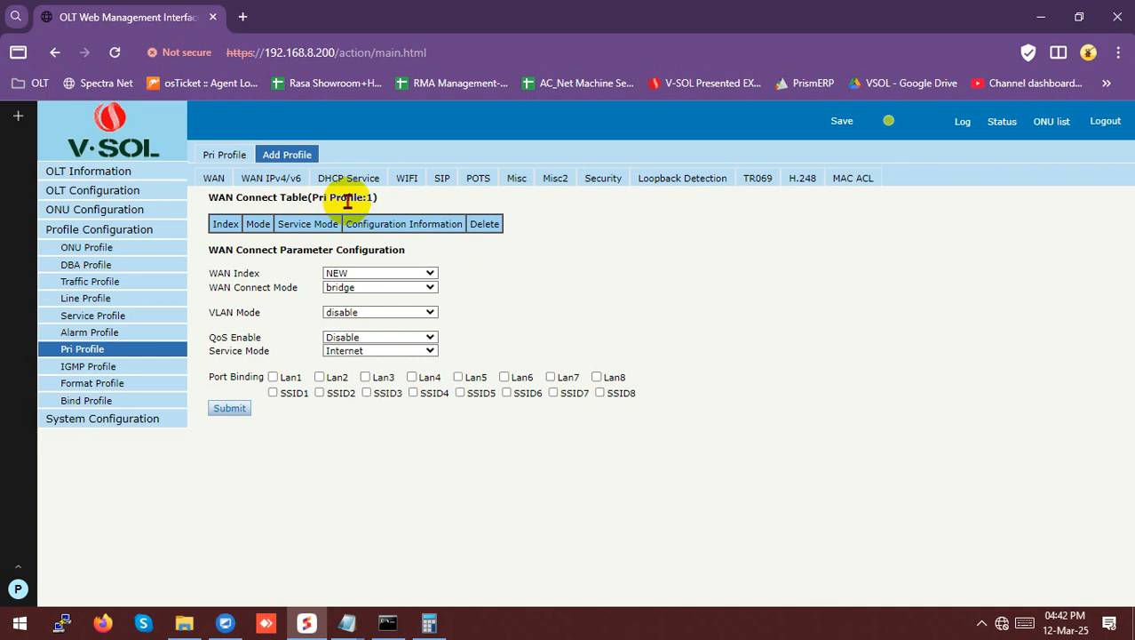
pyautogui.click(355, 289)
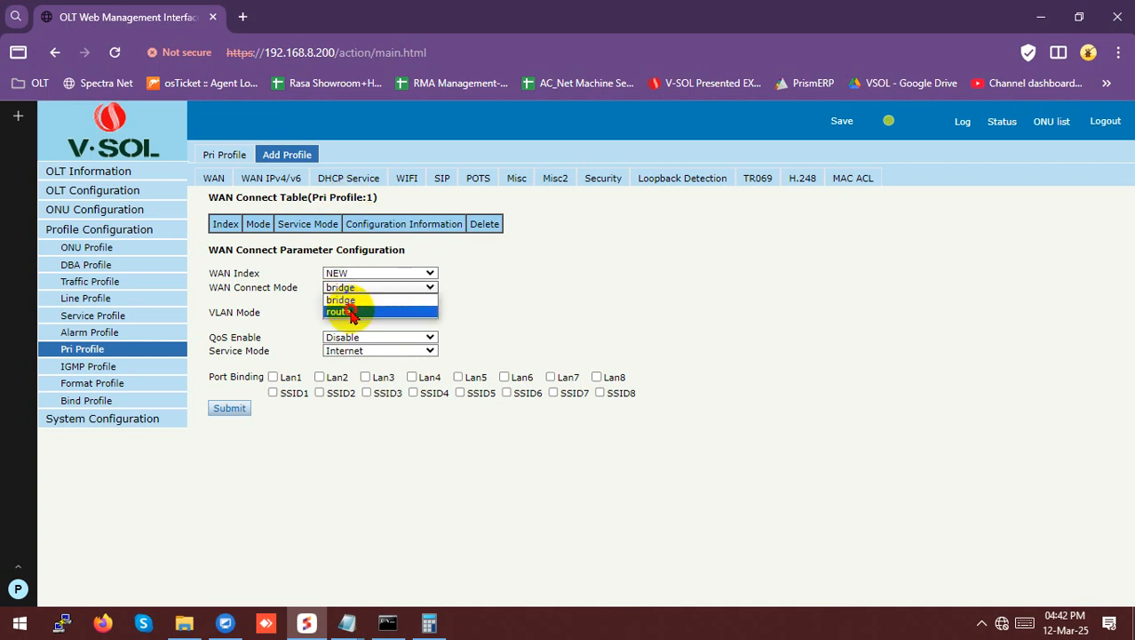
pyautogui.click(352, 312)
pyautogui.click(363, 316)
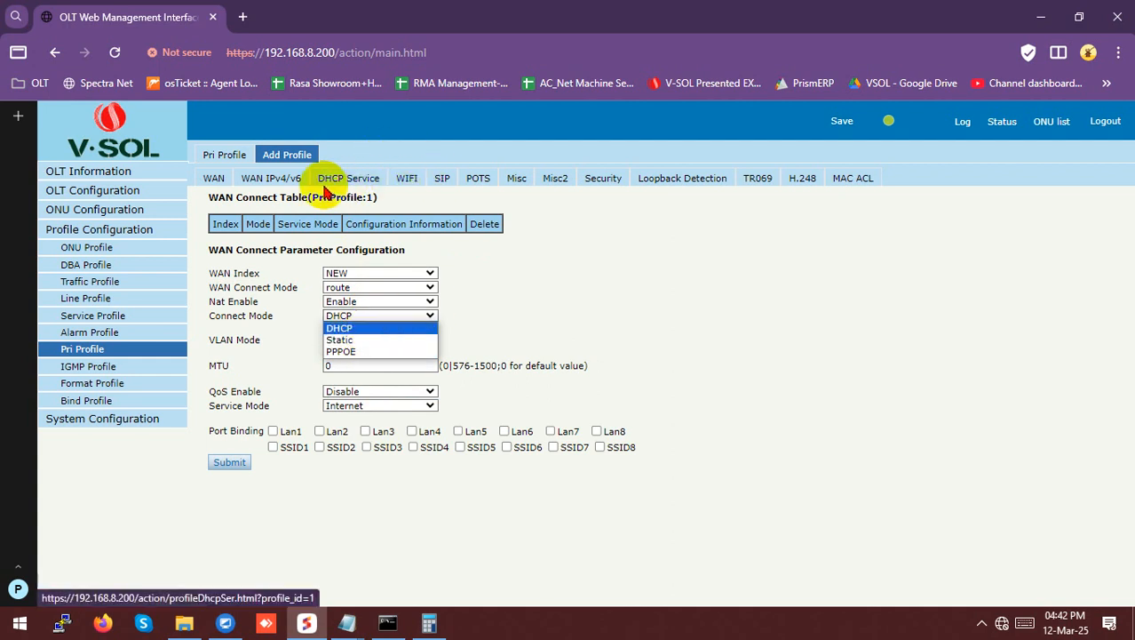
# Step: Enable WiFi0 in the profile's WIFI settings after checking the WAN IPv4/v6 tab
pyautogui.click(276, 177)
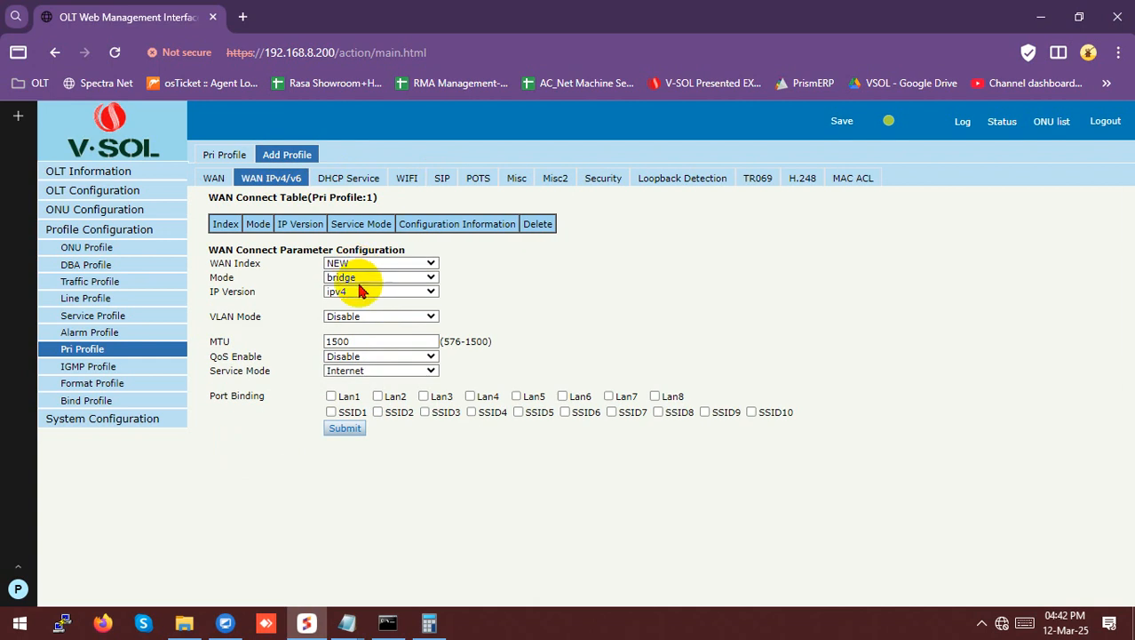
pyautogui.click(407, 178)
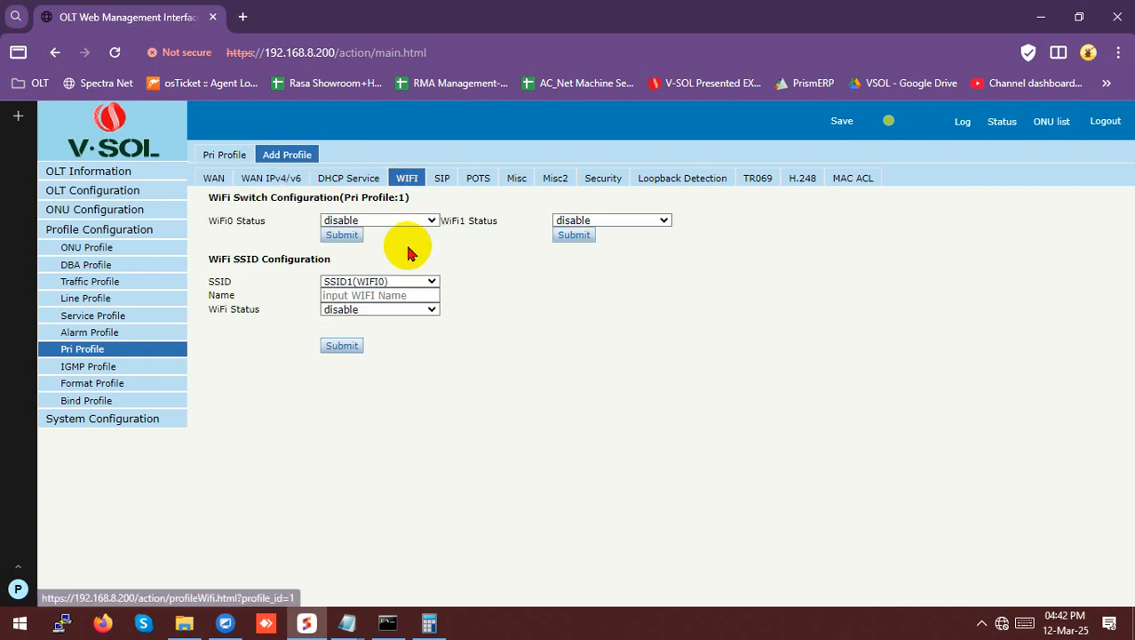
pyautogui.click(363, 222)
pyautogui.click(362, 242)
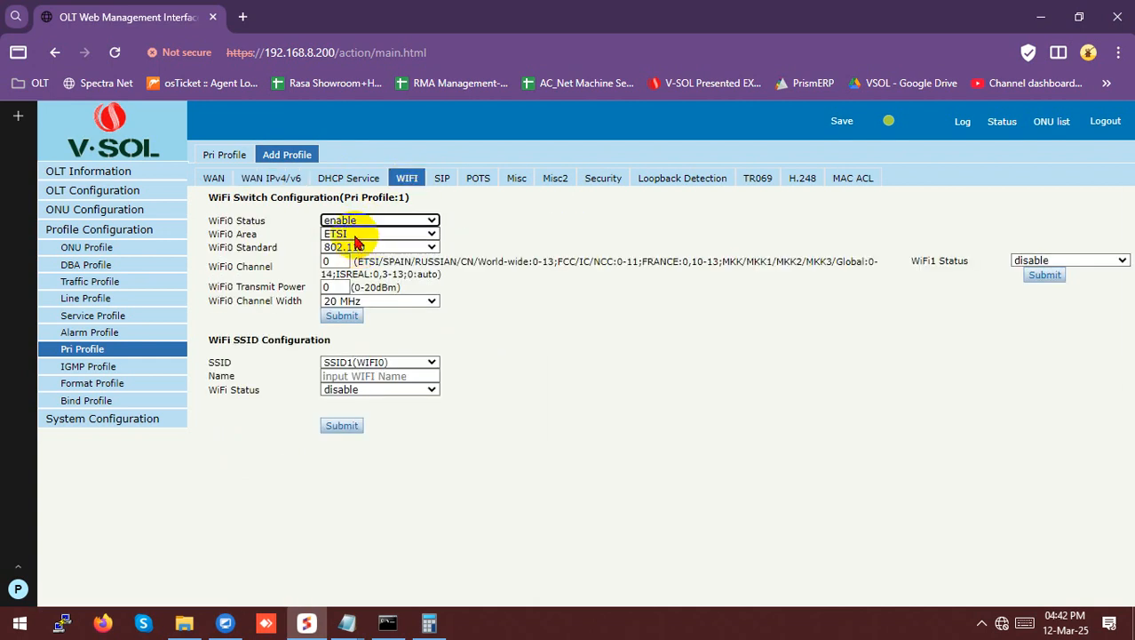
pyautogui.click(345, 375)
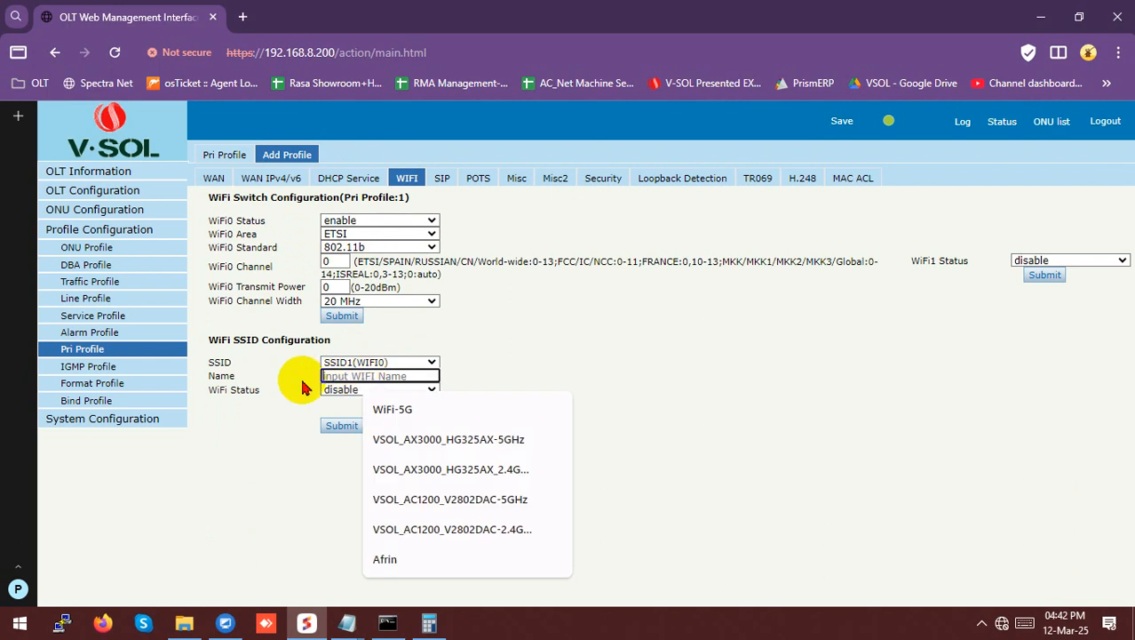
# Step: Open the SUST UNIVERSITY bookmarked page in a new browser tab
pyautogui.click(242, 17)
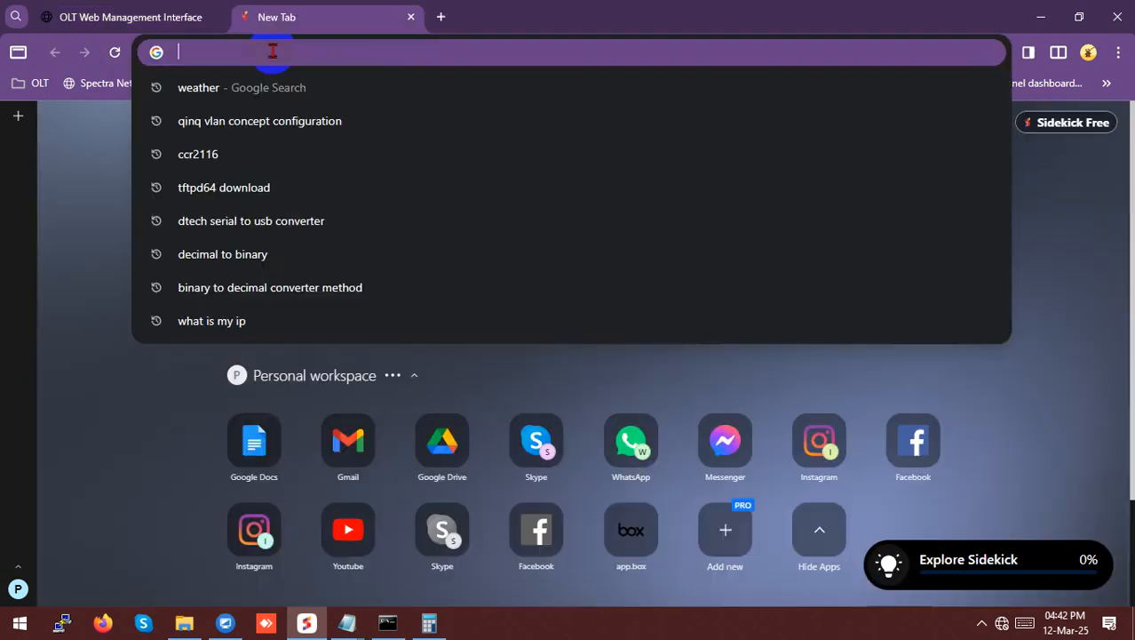
pyautogui.write('sust')
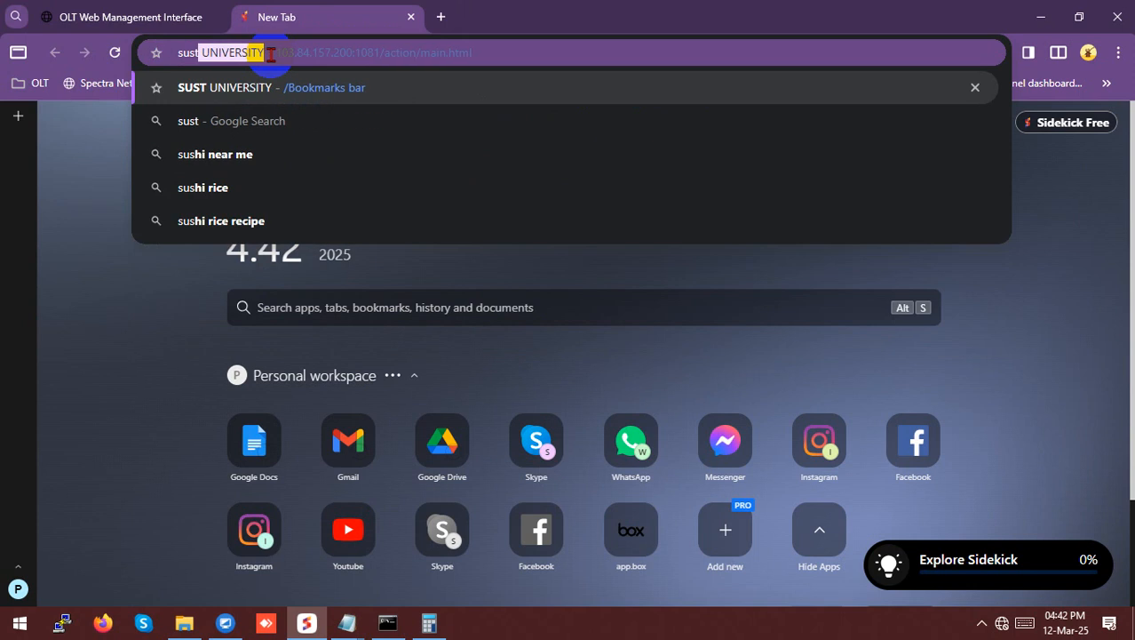
pyautogui.press('Return')
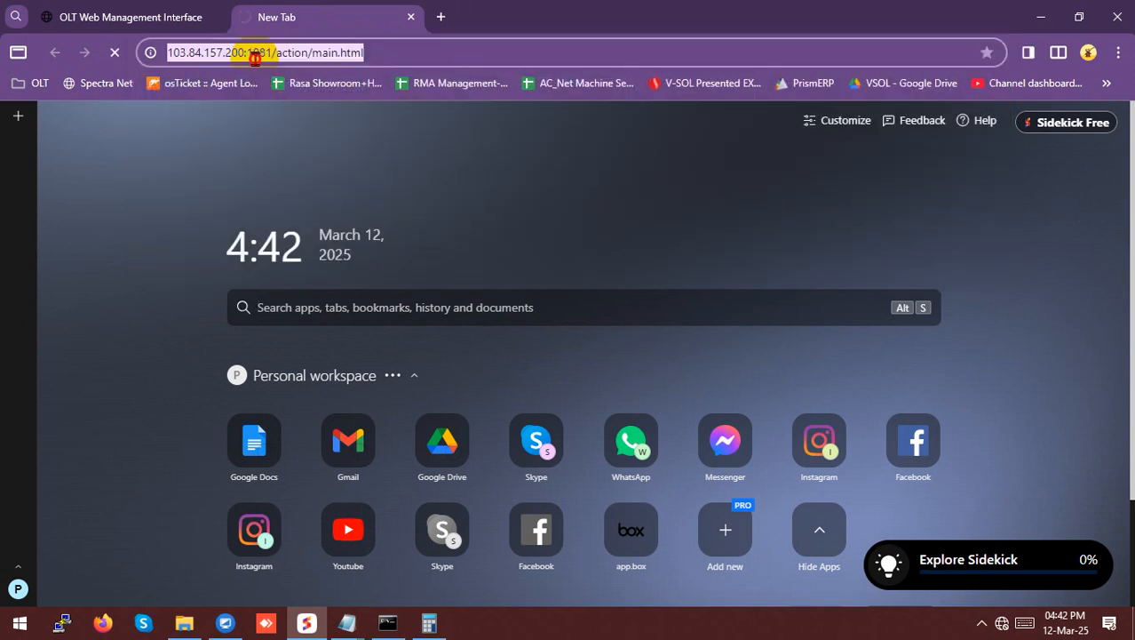
# Step: Join the Stargate-DC-2.4G Wi-Fi network with its security key and allow discoverability
pyautogui.click(1003, 624)
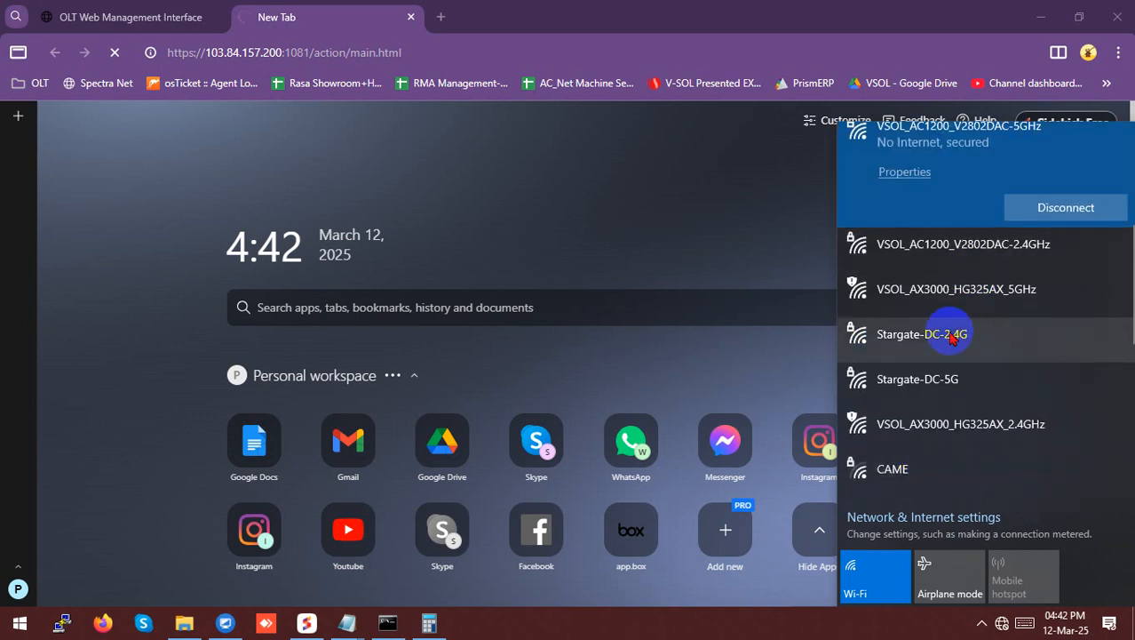
pyautogui.click(955, 381)
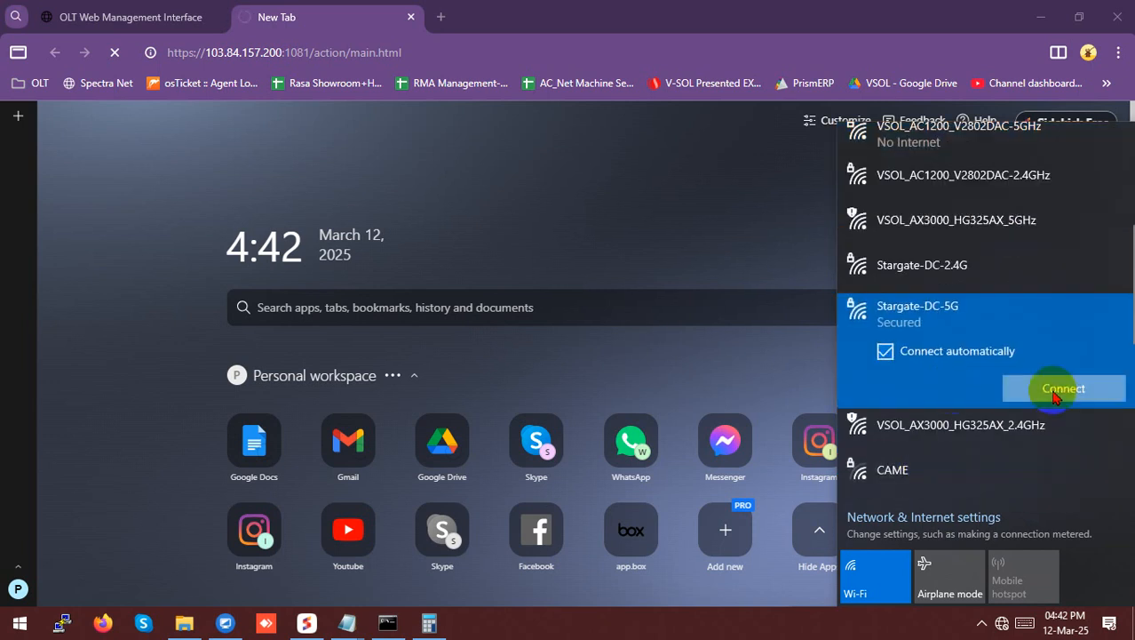
pyautogui.click(1009, 389)
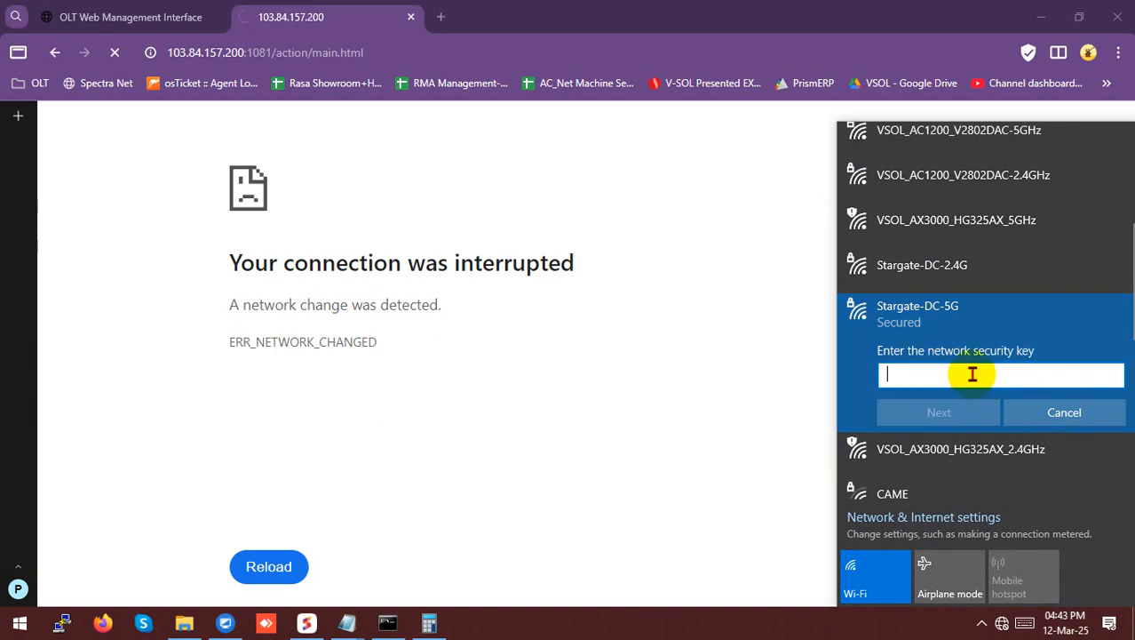
pyautogui.click(973, 267)
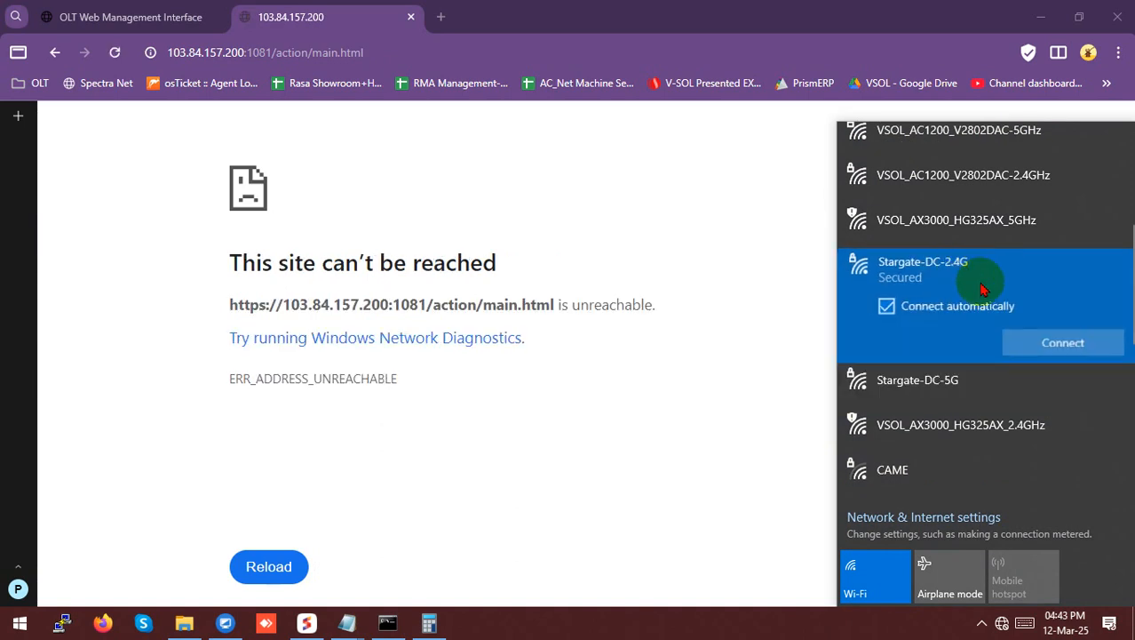
pyautogui.click(1030, 336)
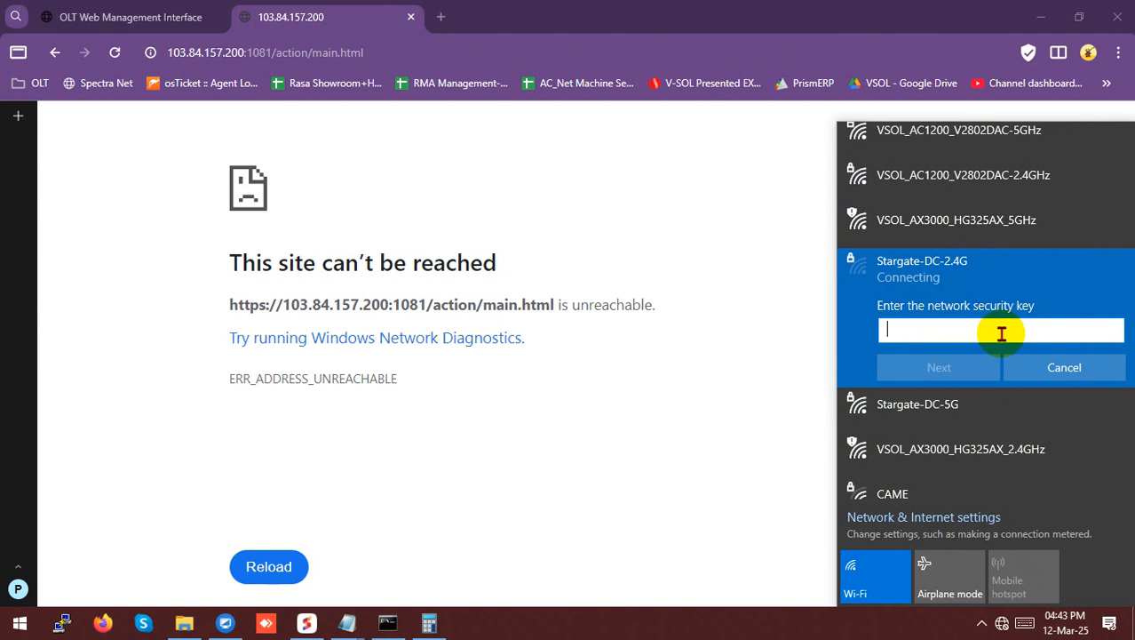
pyautogui.write('•••••••••••••••')
pyautogui.press('Left')
pyautogui.press('Left')
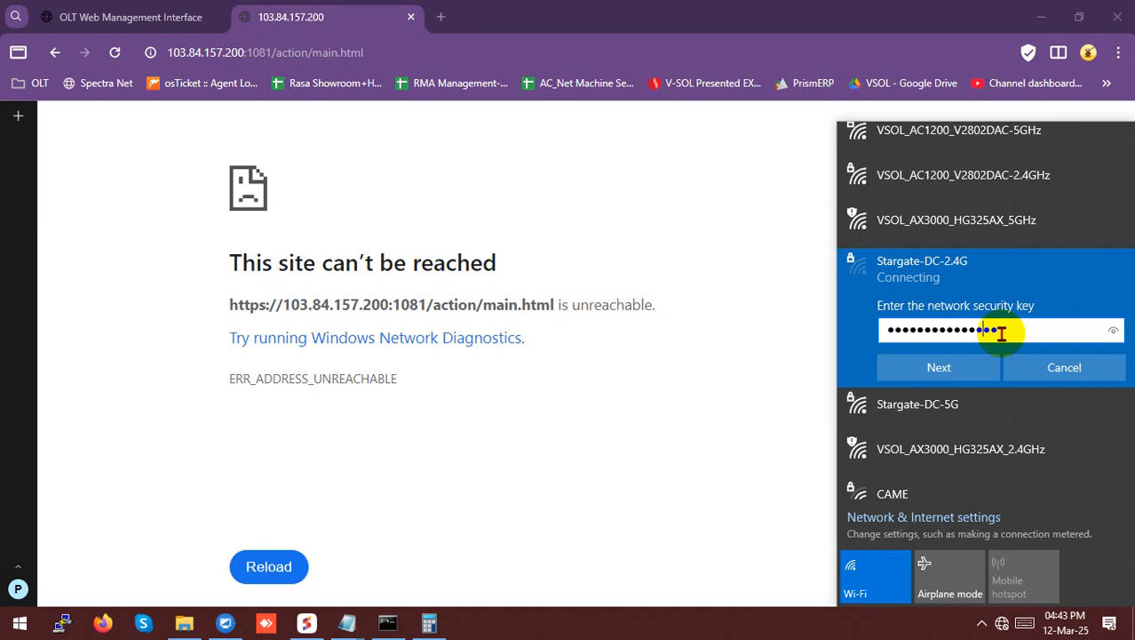
pyautogui.click(1113, 329)
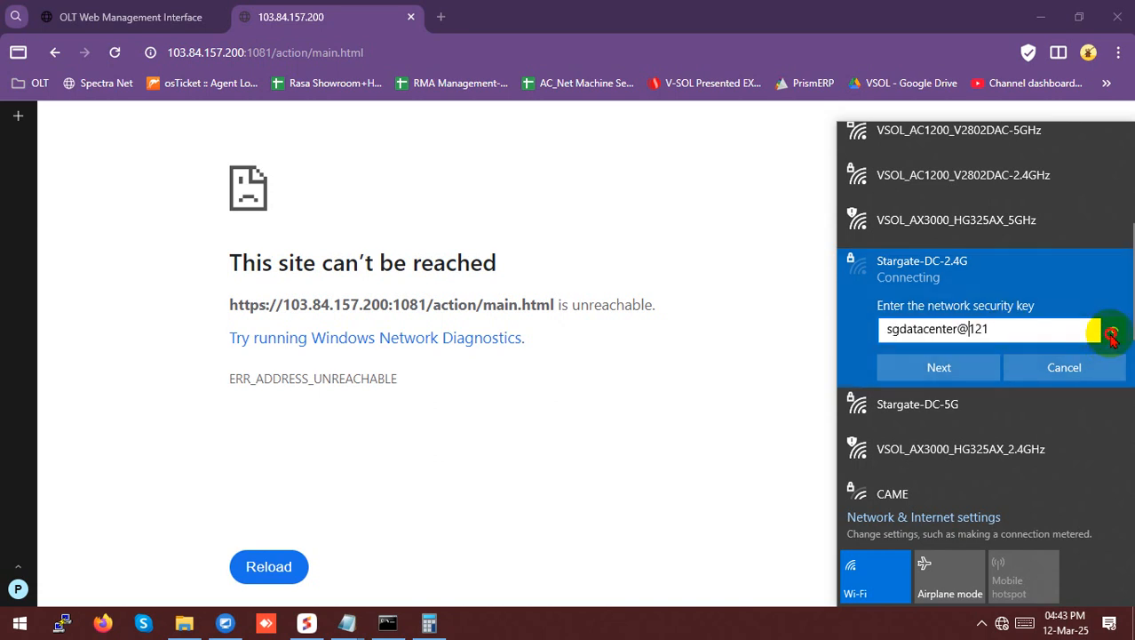
pyautogui.click(963, 368)
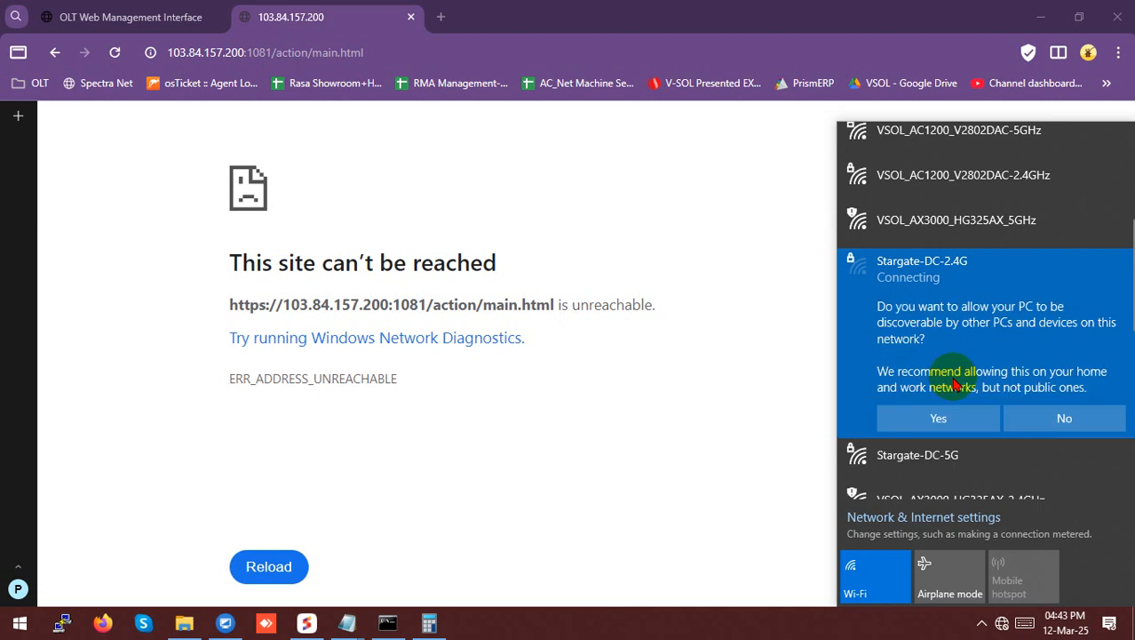
pyautogui.click(940, 419)
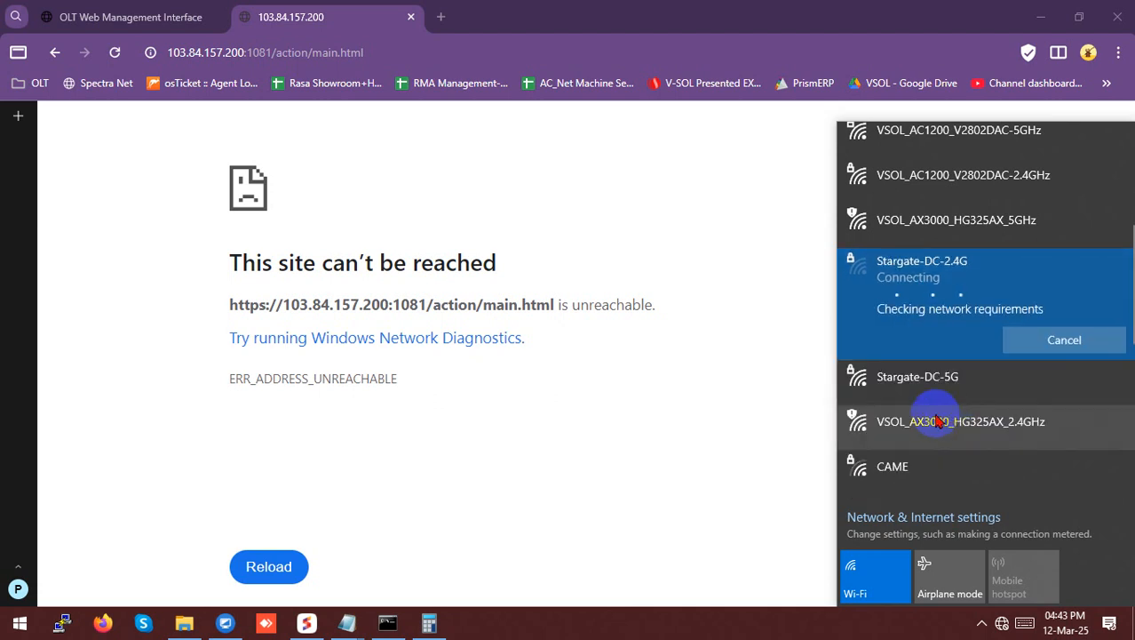
# Step: Confirm the Wi-Fi connection and run a continuous ping to 8.8.8.8
pyautogui.click(677, 406)
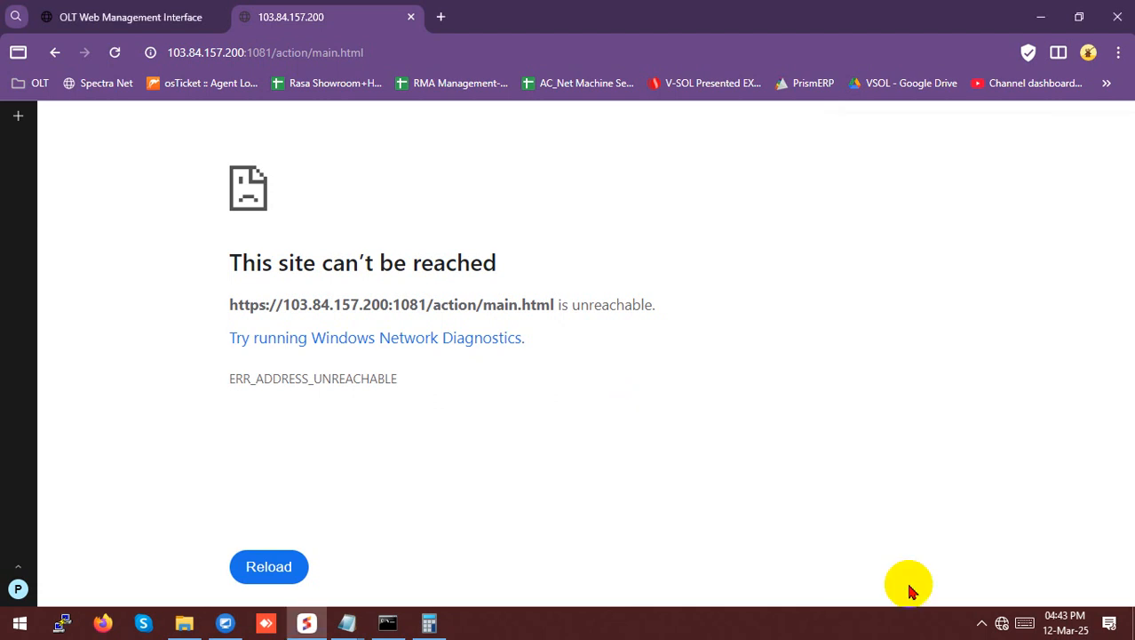
pyautogui.click(995, 621)
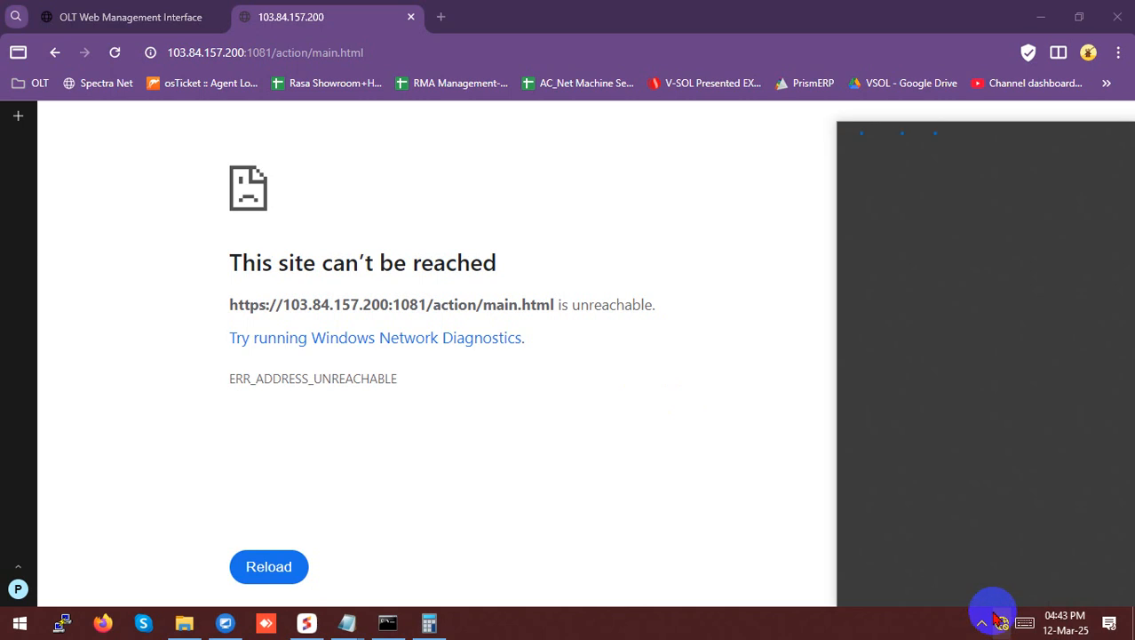
pyautogui.click(788, 458)
pyautogui.press('super+r')
pyautogui.press('Return')
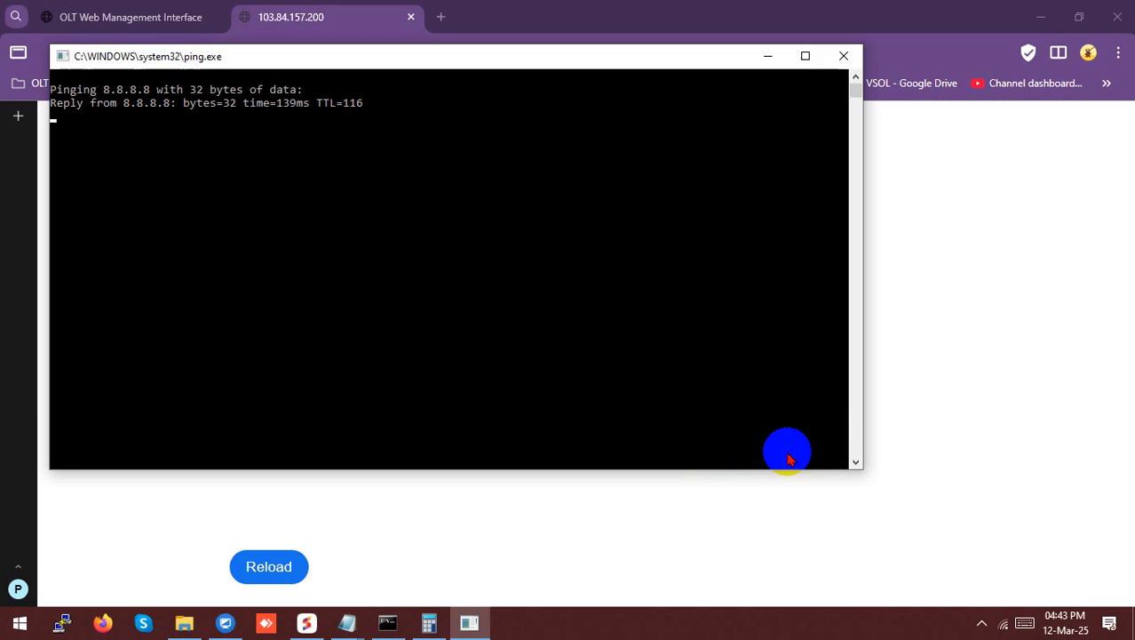
# Step: Reload the OLT management page and proceed past the certificate warning
pyautogui.click(844, 53)
pyautogui.click(830, 54)
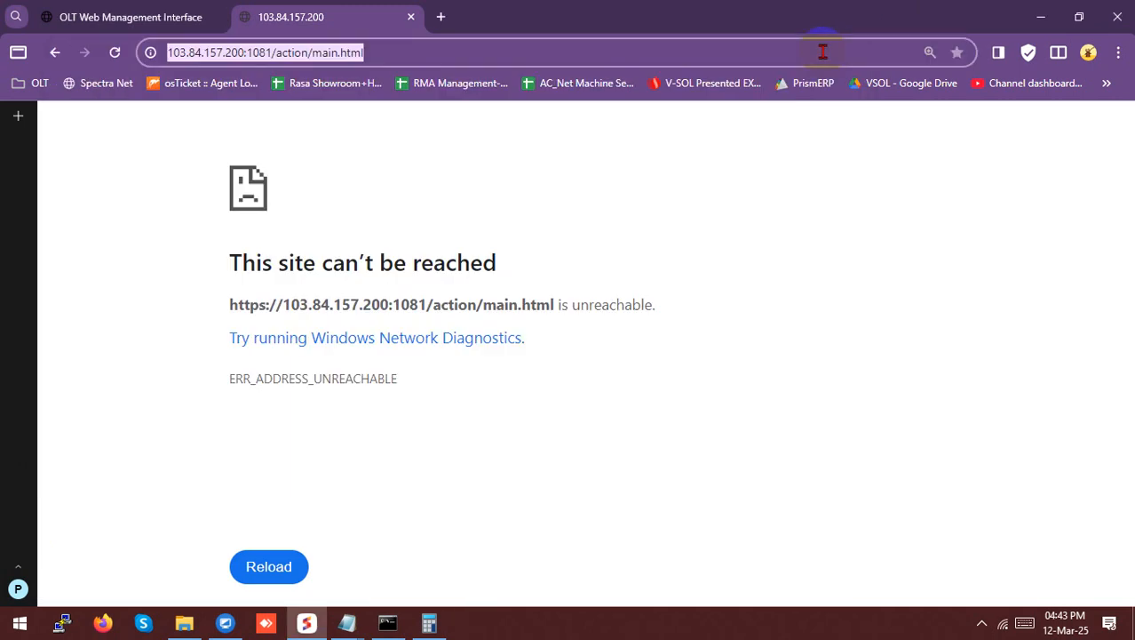
pyautogui.press('Return')
pyautogui.click(276, 579)
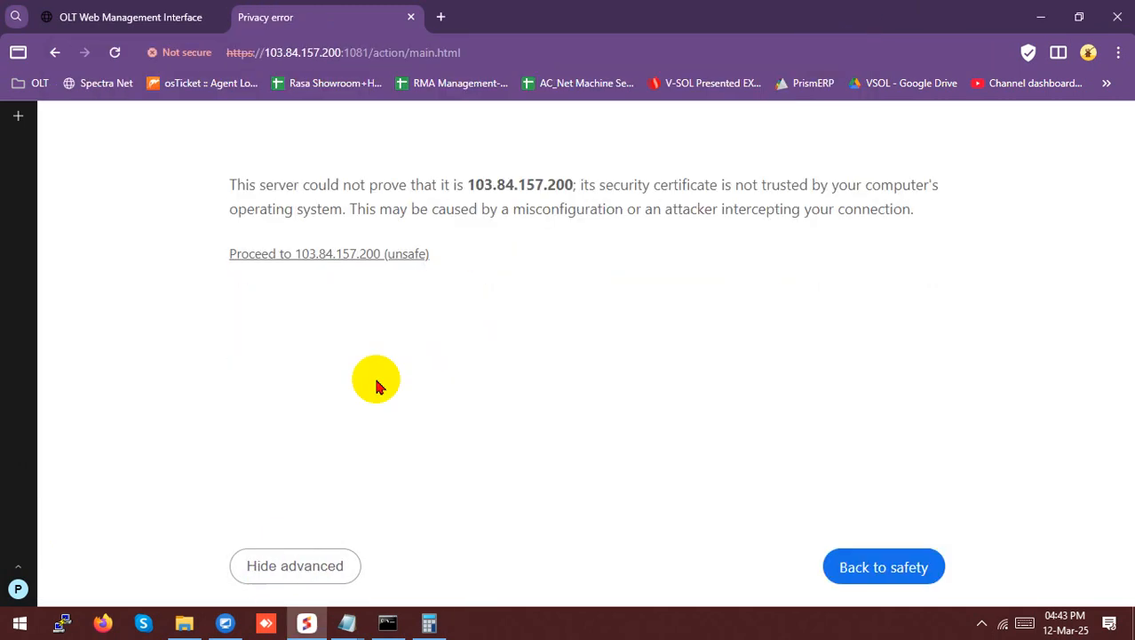
pyautogui.click(351, 255)
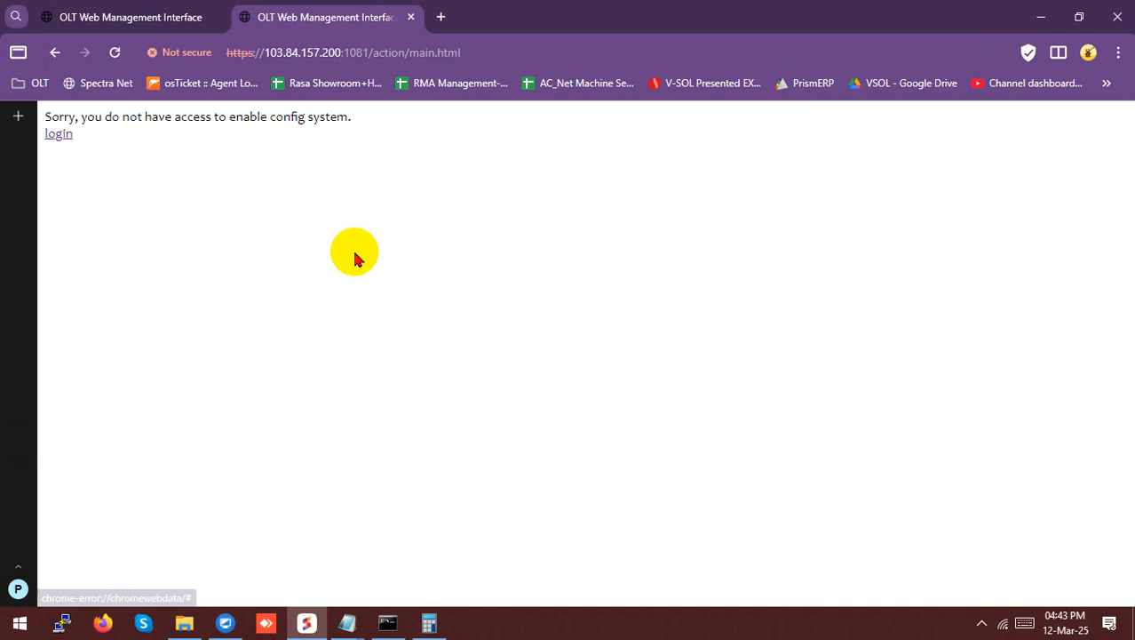
# Step: Log into the OLT with the username and password, retrying after access is denied
pyautogui.click(55, 133)
pyautogui.write('pritom')
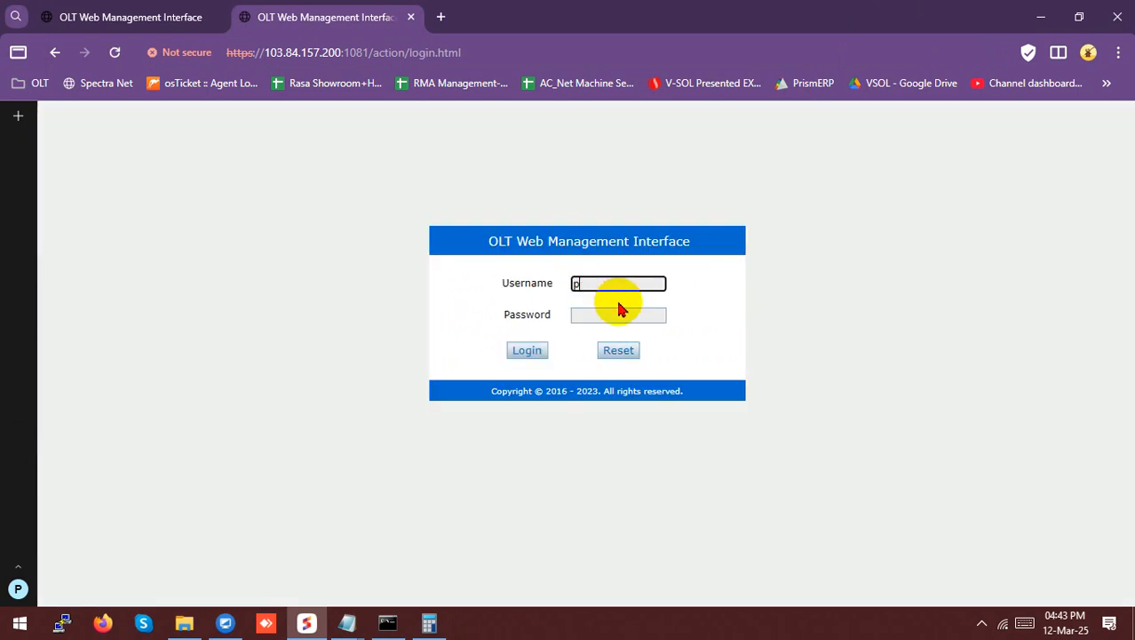
pyautogui.click(621, 307)
pyautogui.write('••••')
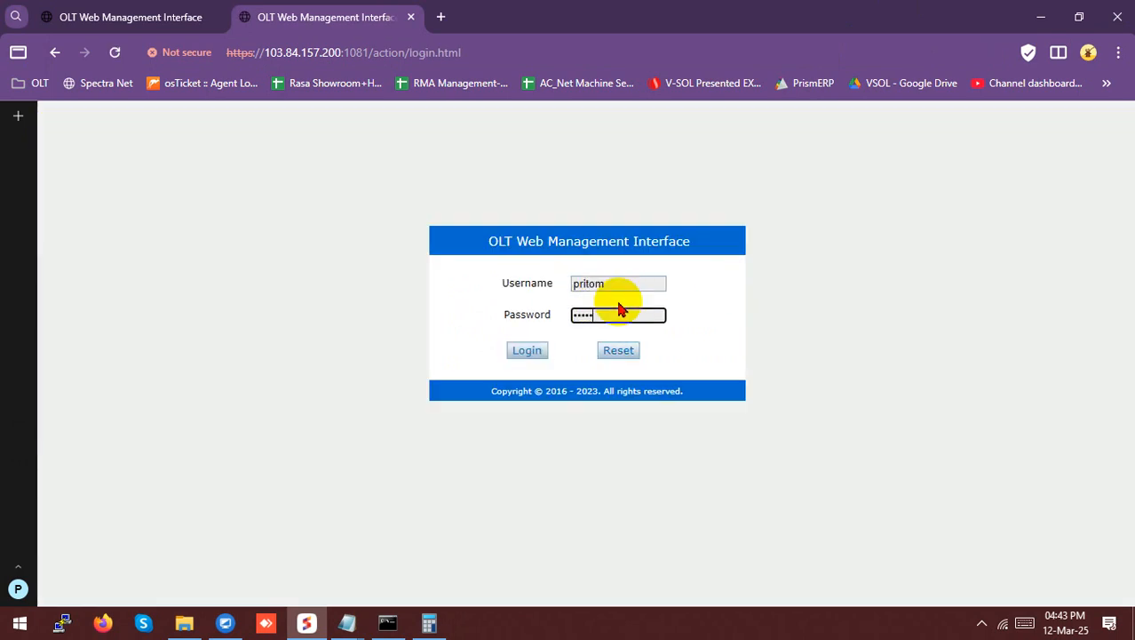
pyautogui.press('BackSpace')
pyautogui.press('BackSpace')
pyautogui.press('BackSpace')
pyautogui.press('BackSpace')
pyautogui.write('••••••••••')
pyautogui.press('Return')
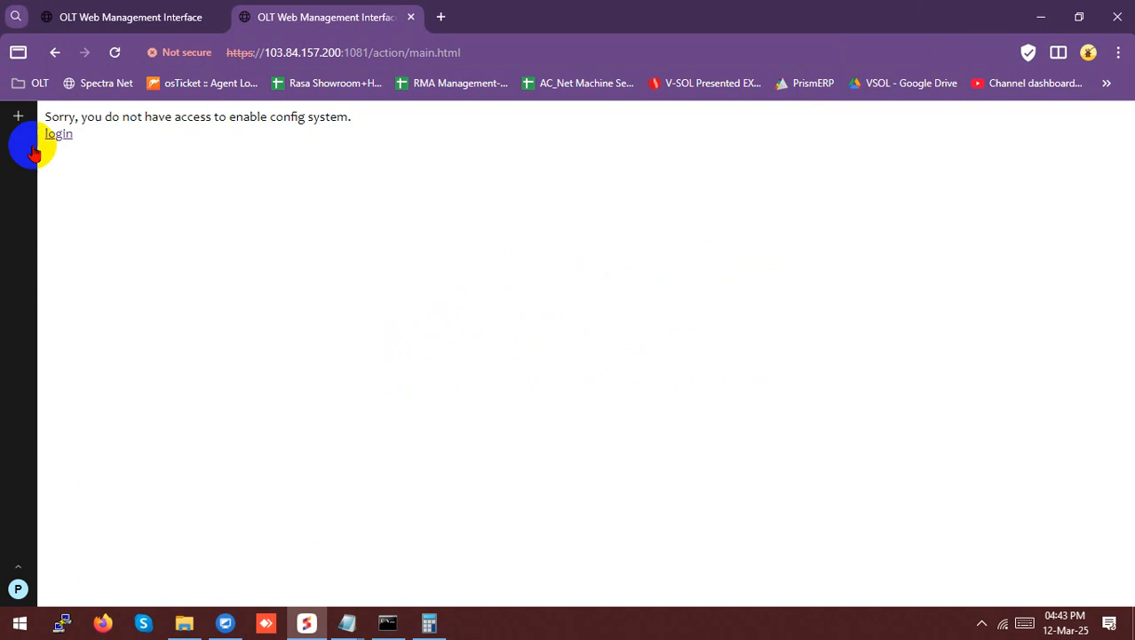
pyautogui.click(56, 133)
pyautogui.click(664, 282)
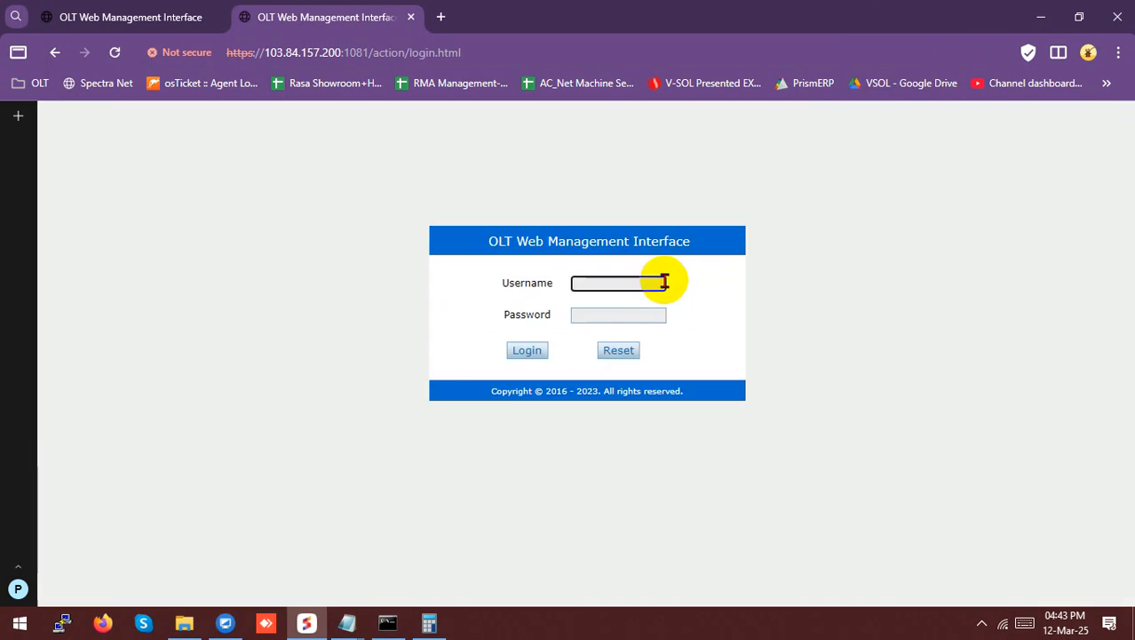
pyautogui.write('pritom')
pyautogui.press('Tab')
pyautogui.write('•••••••••')
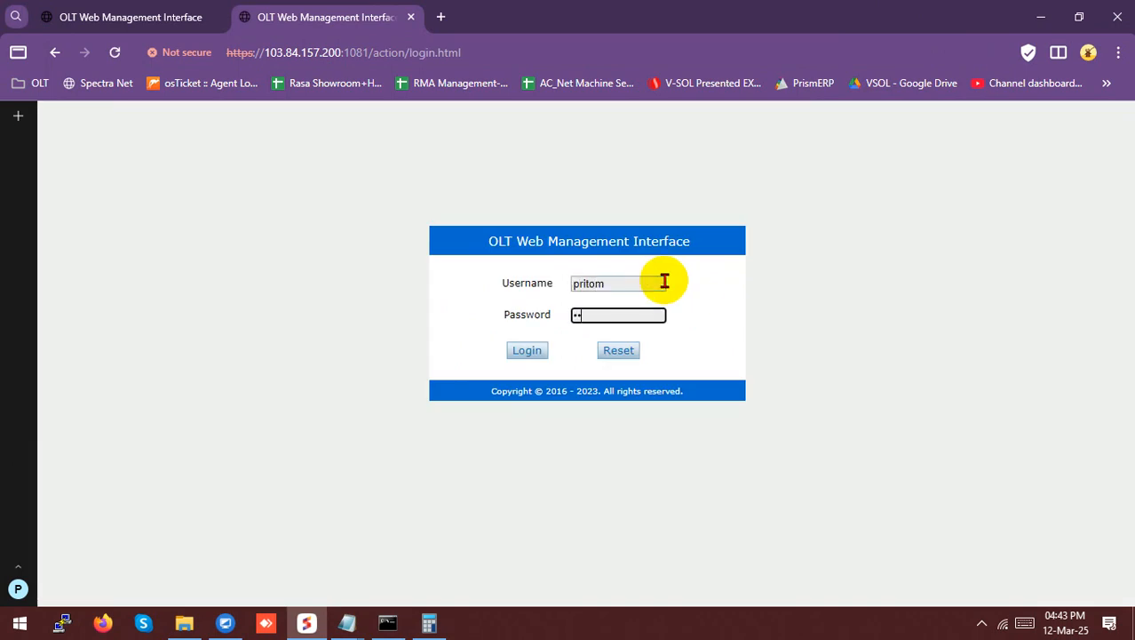
pyautogui.press('Return')
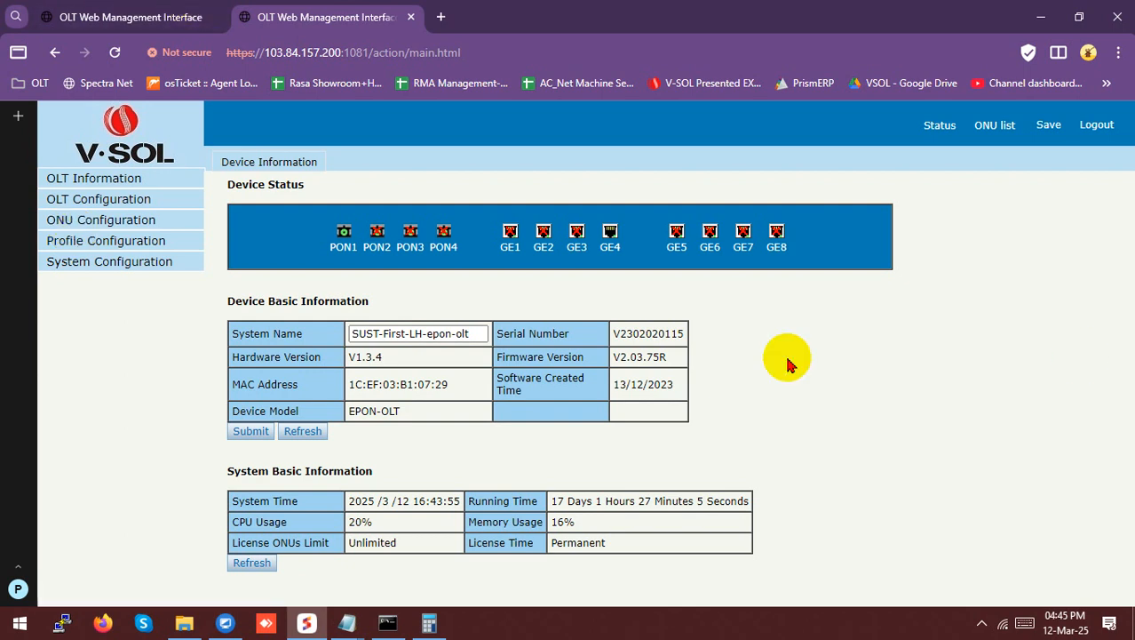
# Step: Show the Format Profile settings, with Option82, Option18, Option37 and PPPoE Plus disabled
pyautogui.click(83, 240)
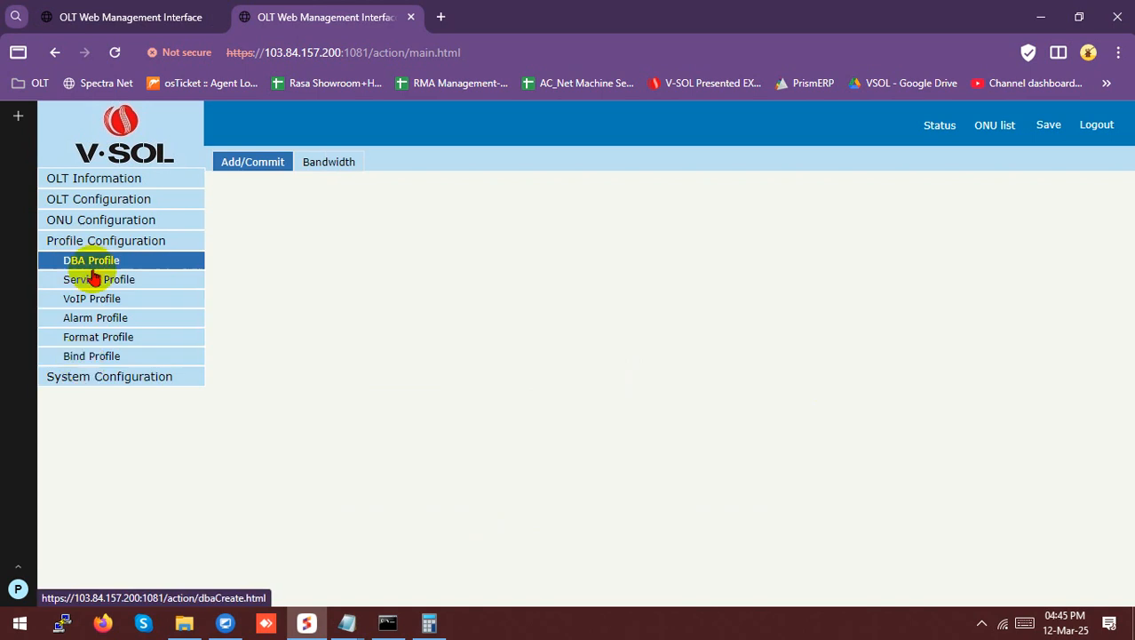
pyautogui.click(87, 317)
pyautogui.click(92, 339)
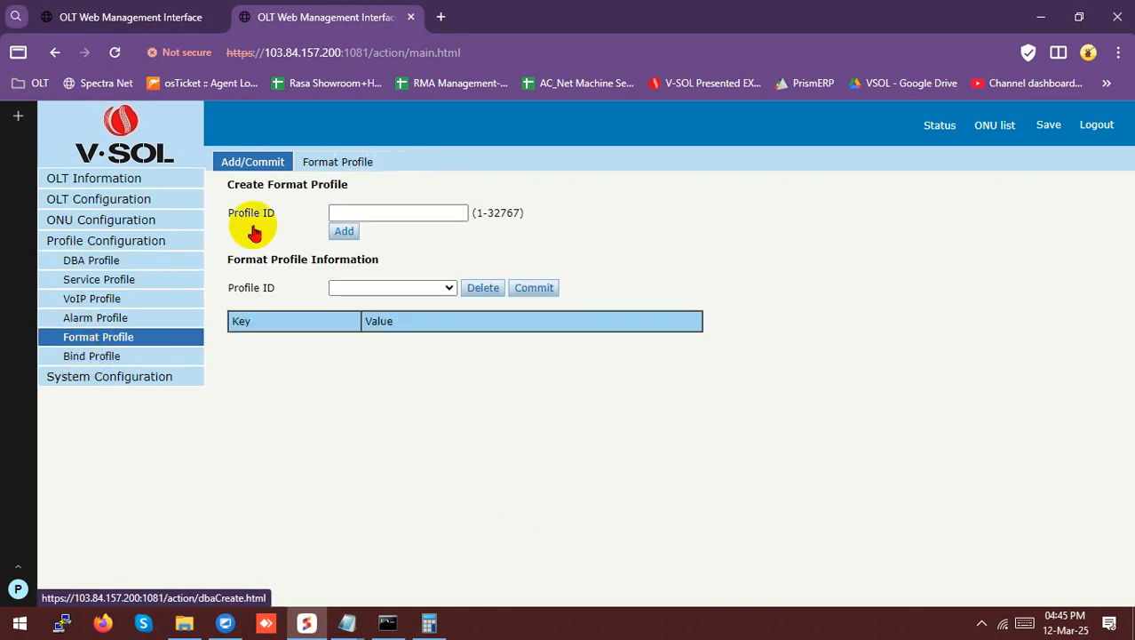
pyautogui.click(343, 160)
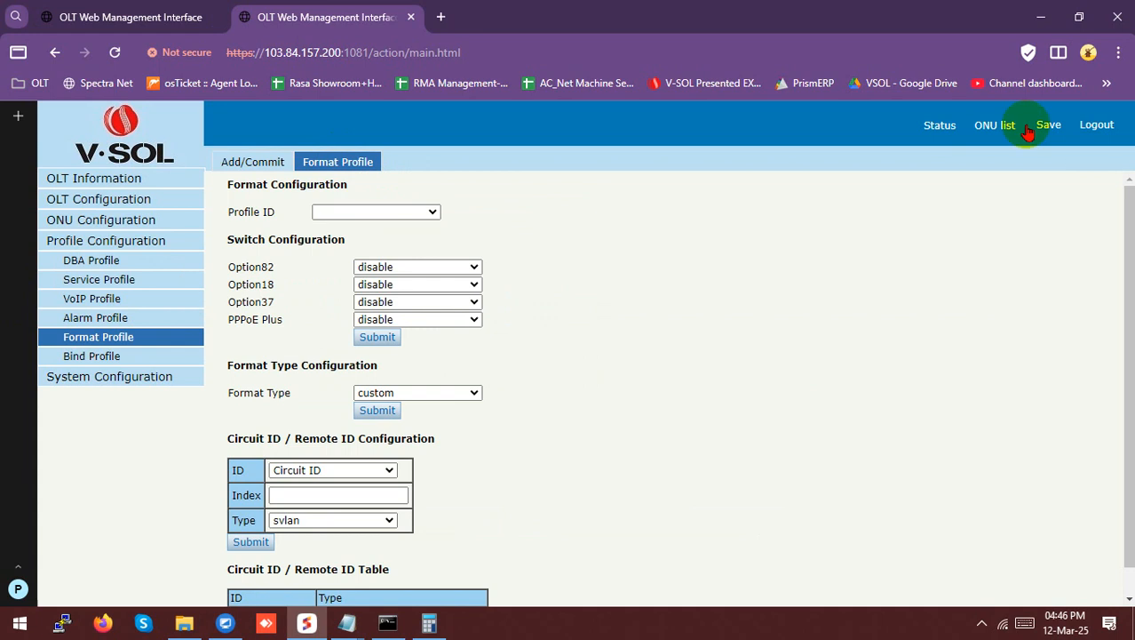
pyautogui.click(995, 126)
# Step: Highlight the ONU descriptions in the list, including LH-1-A301 and its port type
pyautogui.scroll(-2, 520, 337)
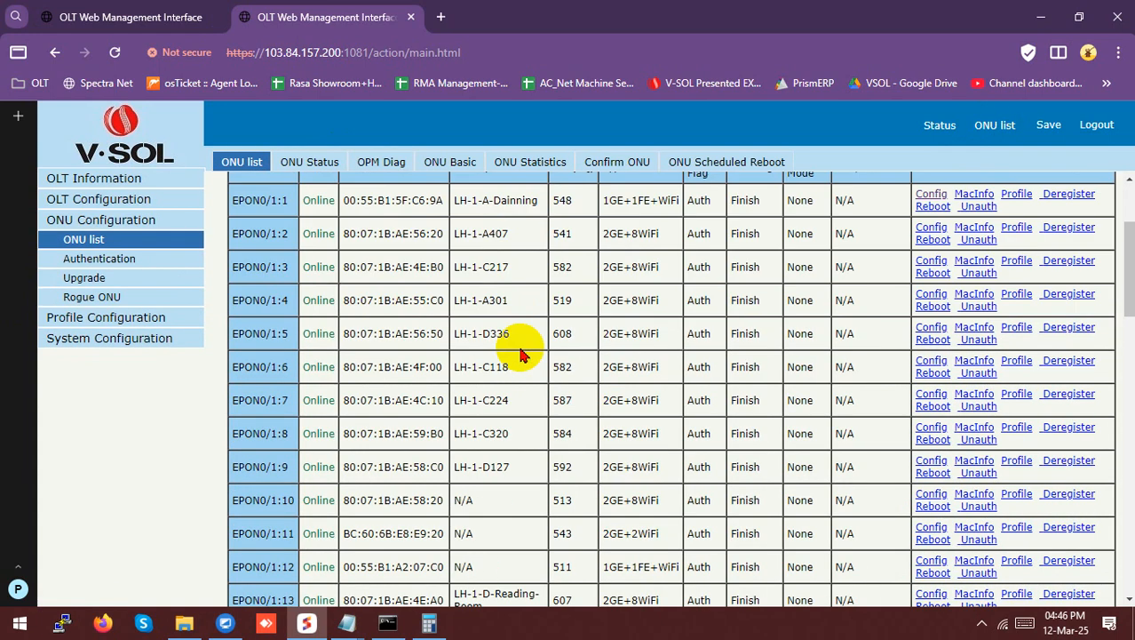
pyautogui.moveTo(534, 232); pyautogui.dragTo(429, 228)
pyautogui.moveTo(551, 261); pyautogui.dragTo(468, 269)
pyautogui.moveTo(533, 293); pyautogui.dragTo(452, 303)
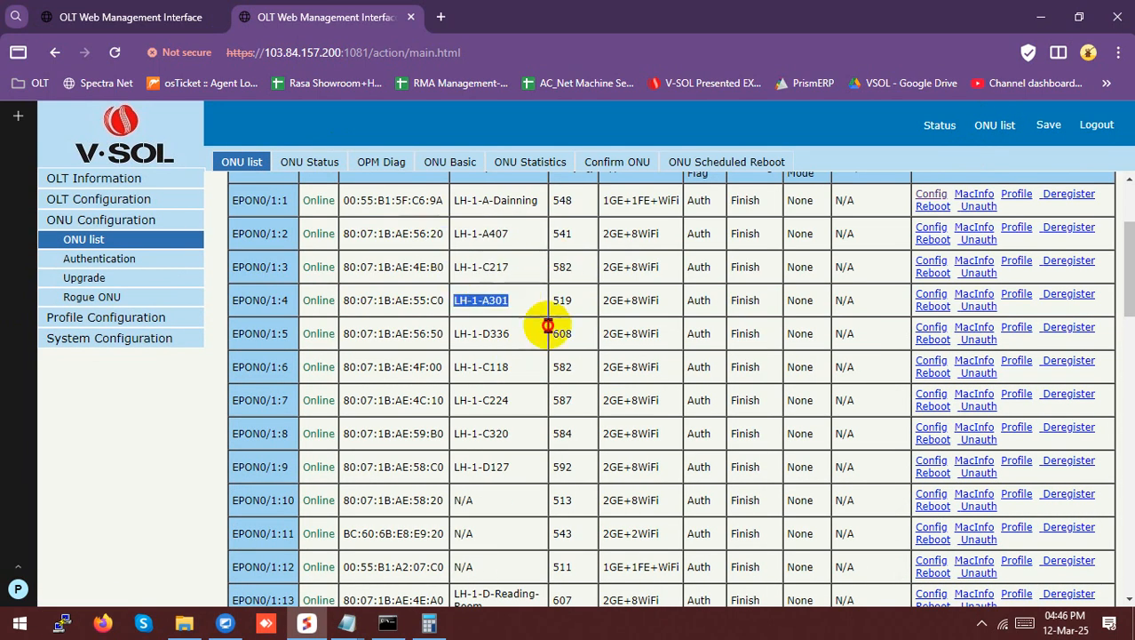
pyautogui.moveTo(547, 325); pyautogui.dragTo(451, 343)
pyautogui.moveTo(531, 298); pyautogui.dragTo(466, 302)
pyautogui.moveTo(603, 302); pyautogui.dragTo(622, 304)
# Step: Open ONU EPON0/1:4's WAN table and highlight both connections' Connected status and MAC addresses
pyautogui.click(921, 294)
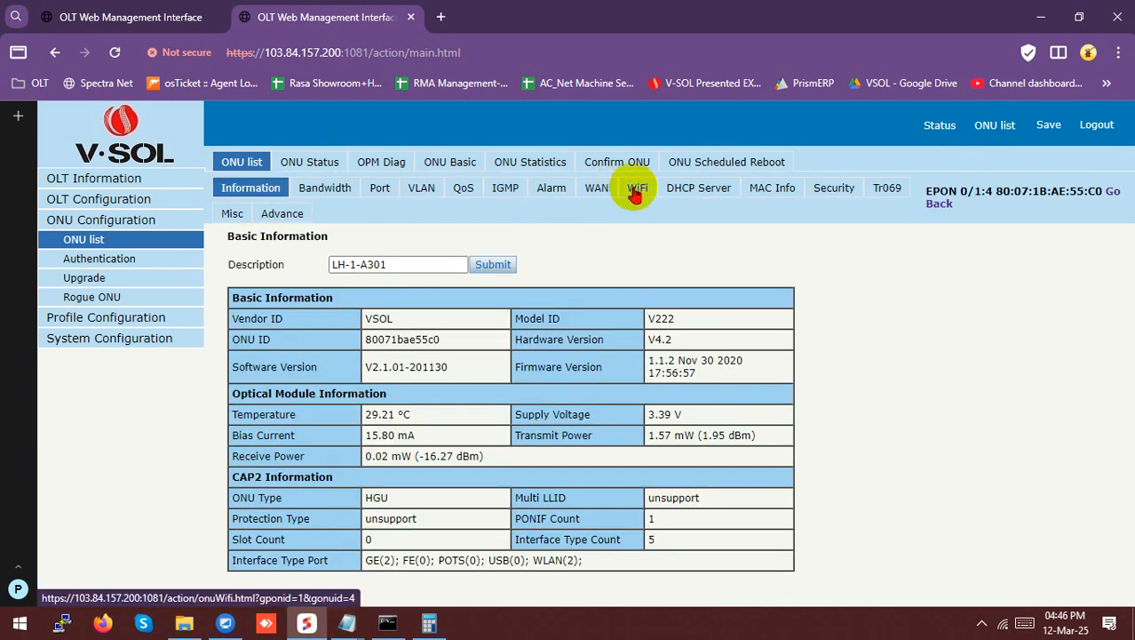
pyautogui.click(601, 192)
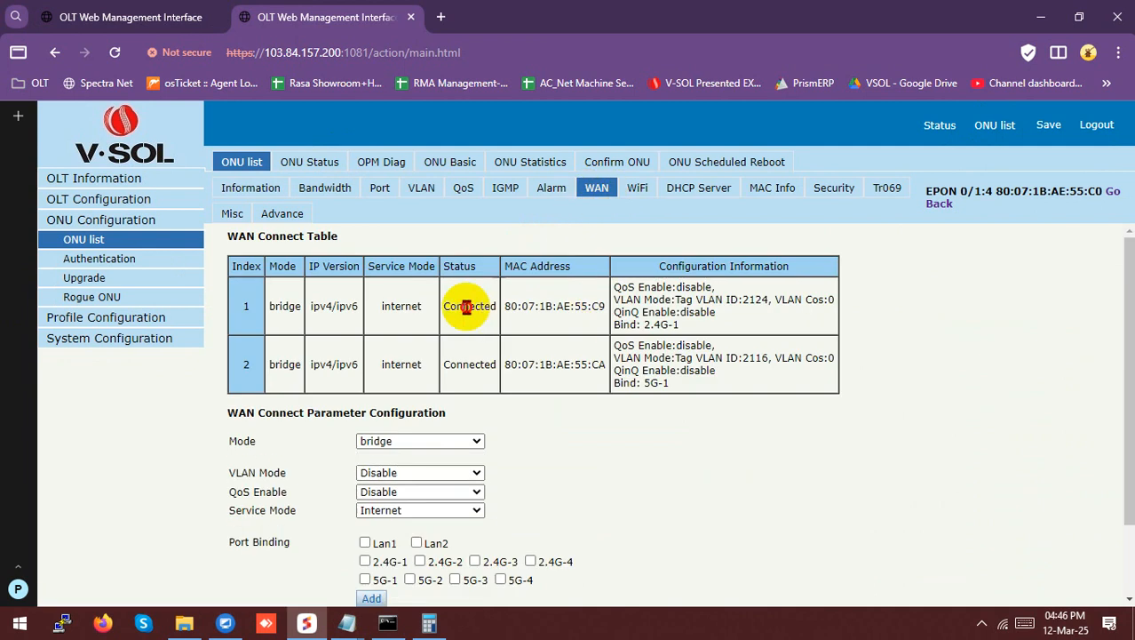
pyautogui.moveTo(454, 306); pyautogui.dragTo(478, 306)
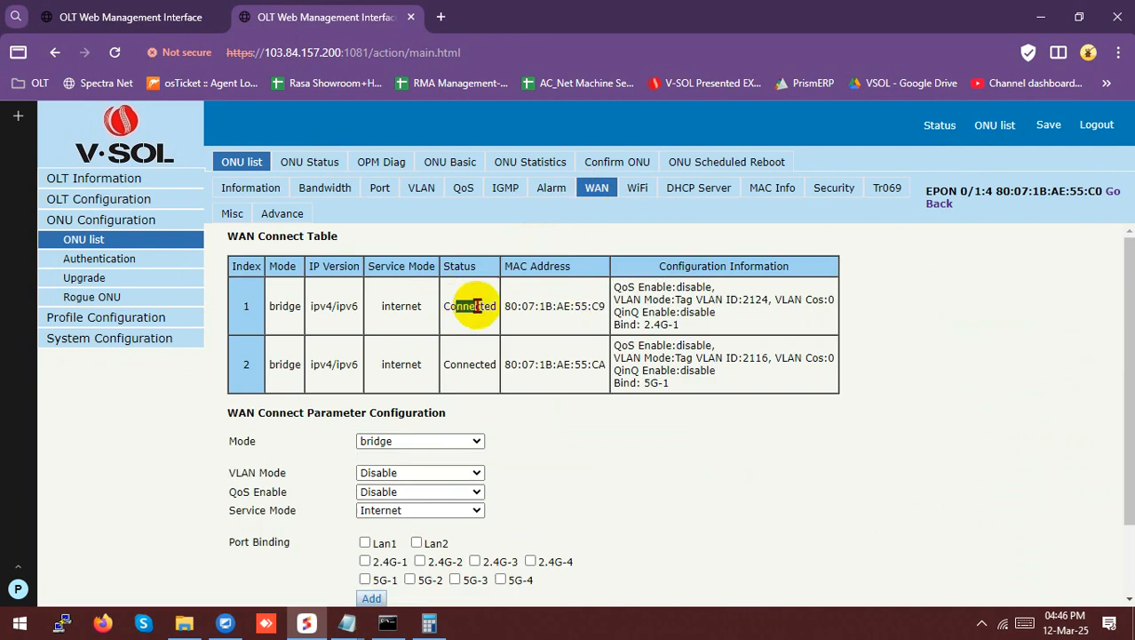
pyautogui.click(460, 378)
pyautogui.doubleClick(460, 378)
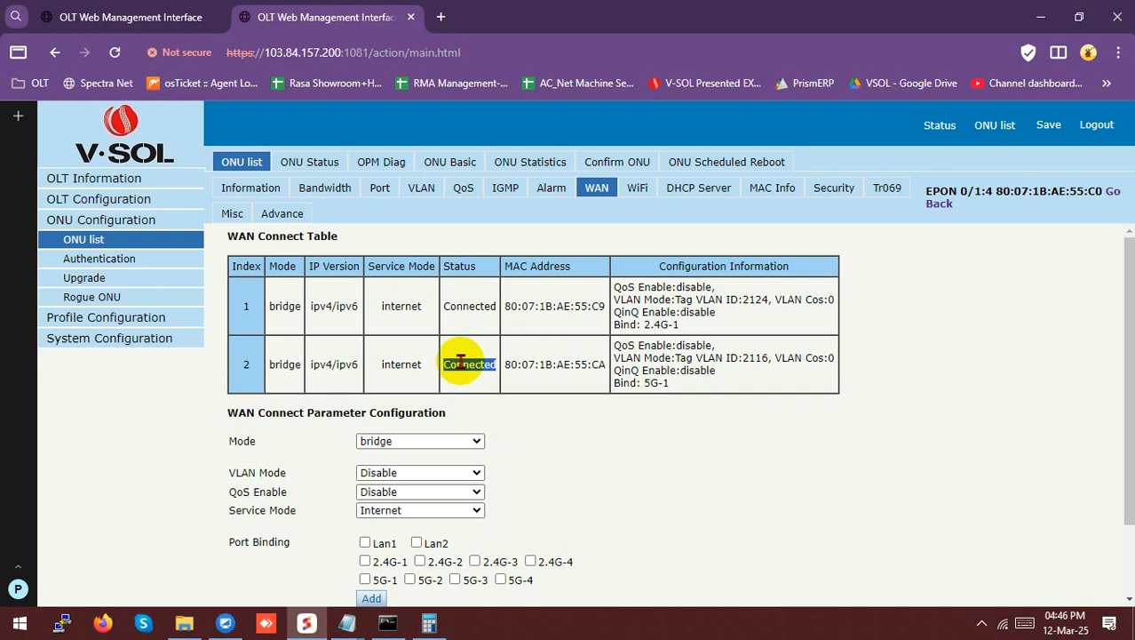
pyautogui.tripleClick(536, 313)
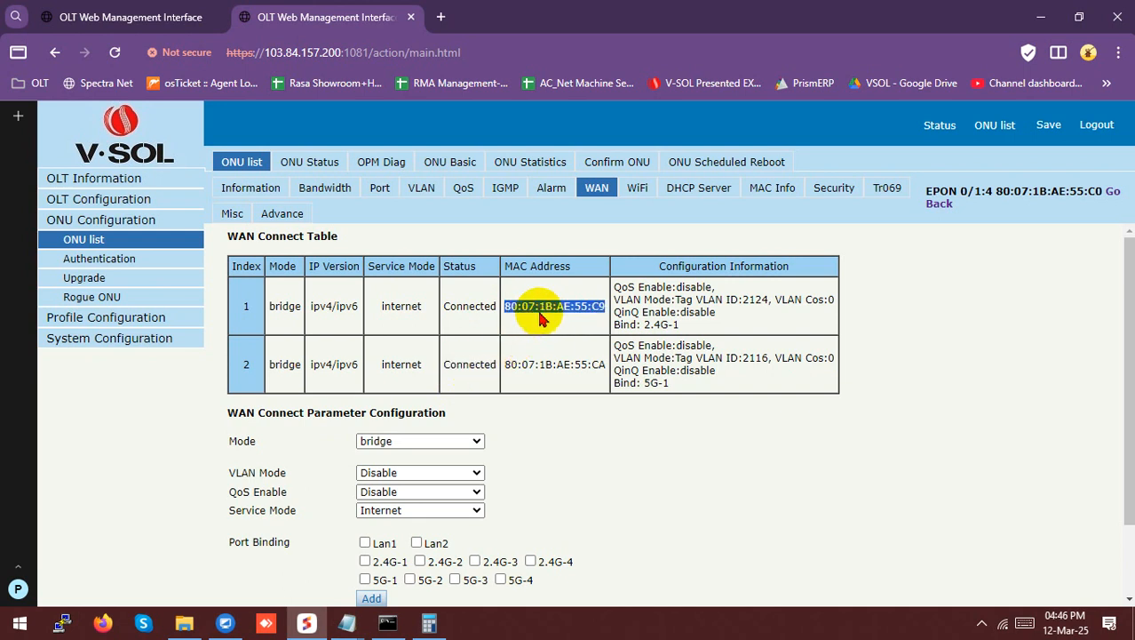
pyautogui.click(558, 362)
pyautogui.tripleClick(558, 364)
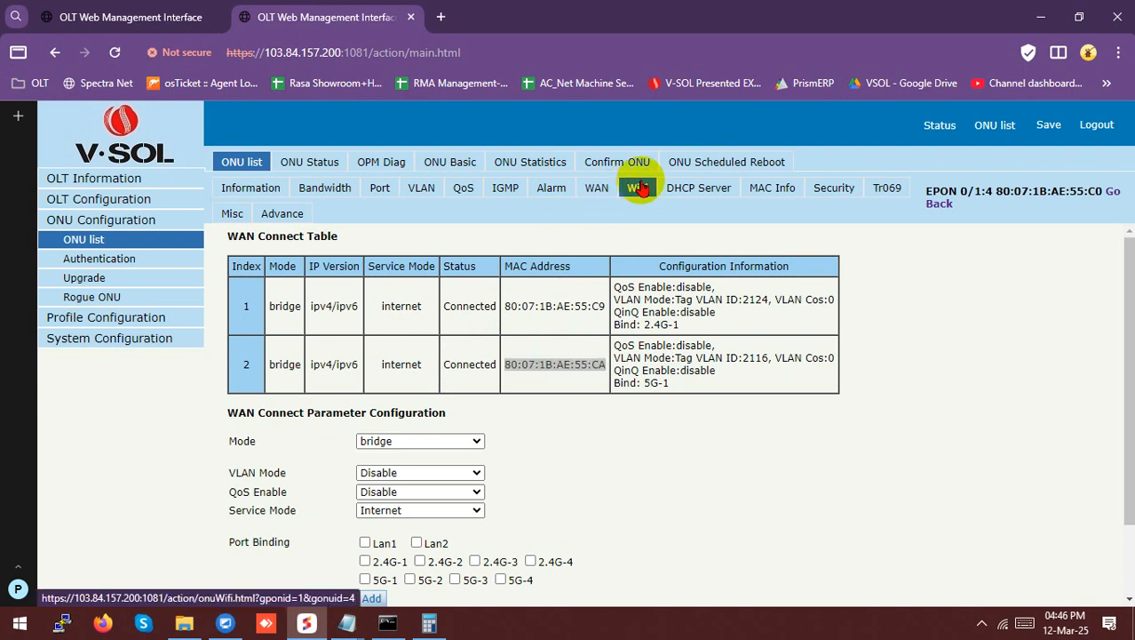
# Step: Look over the ONU's WiFi and DHCP tabs, then highlight the admin name and password on Security
pyautogui.click(640, 190)
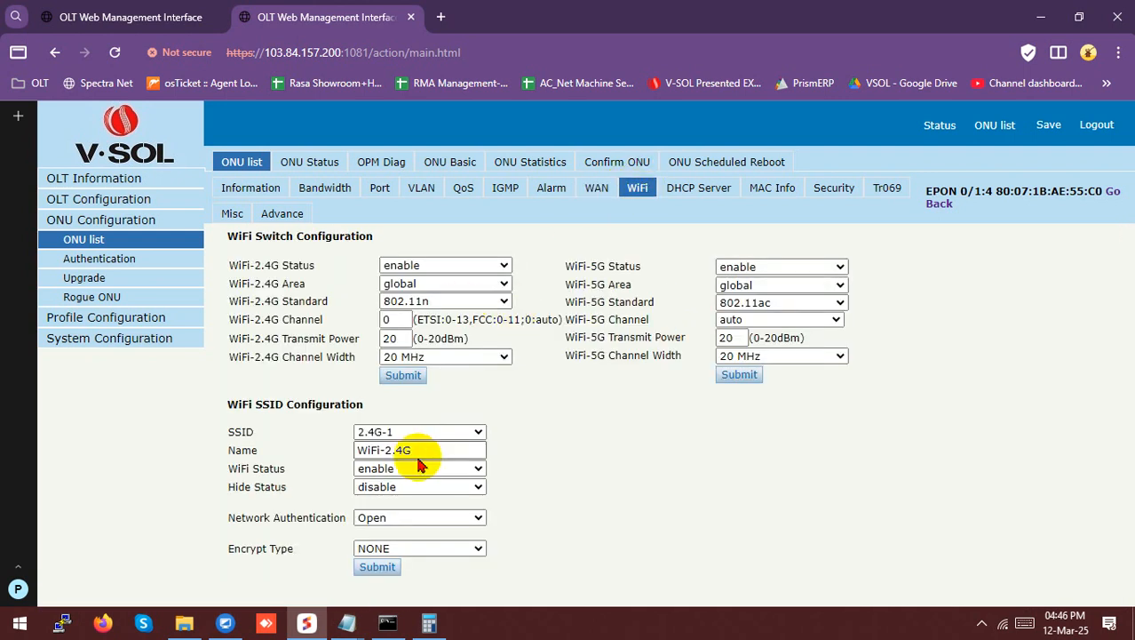
pyautogui.click(696, 191)
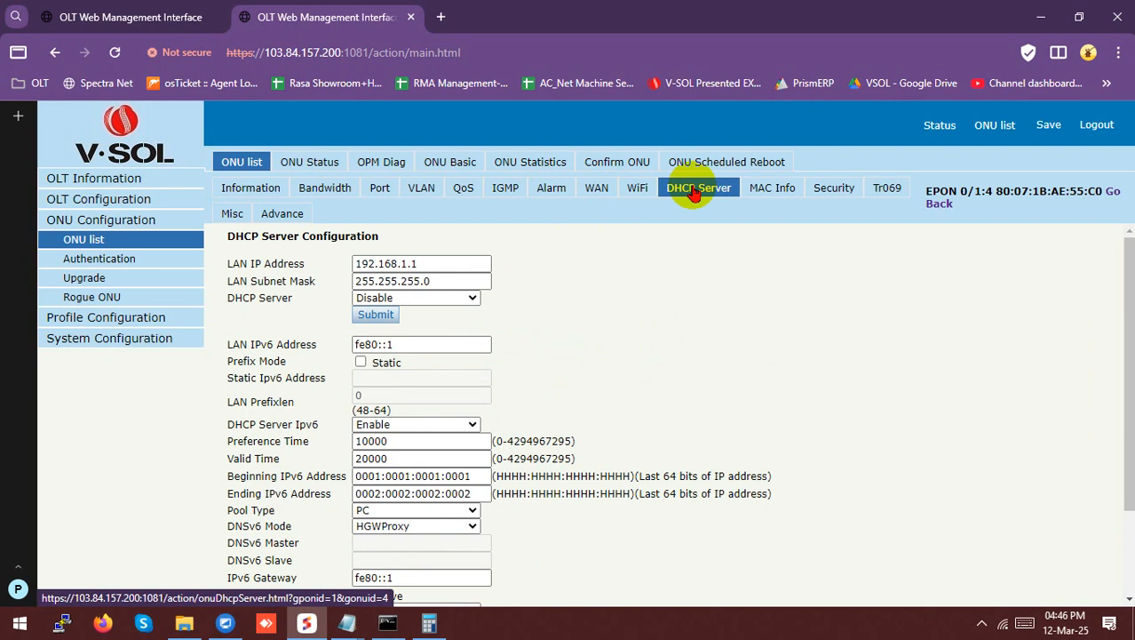
pyautogui.click(833, 191)
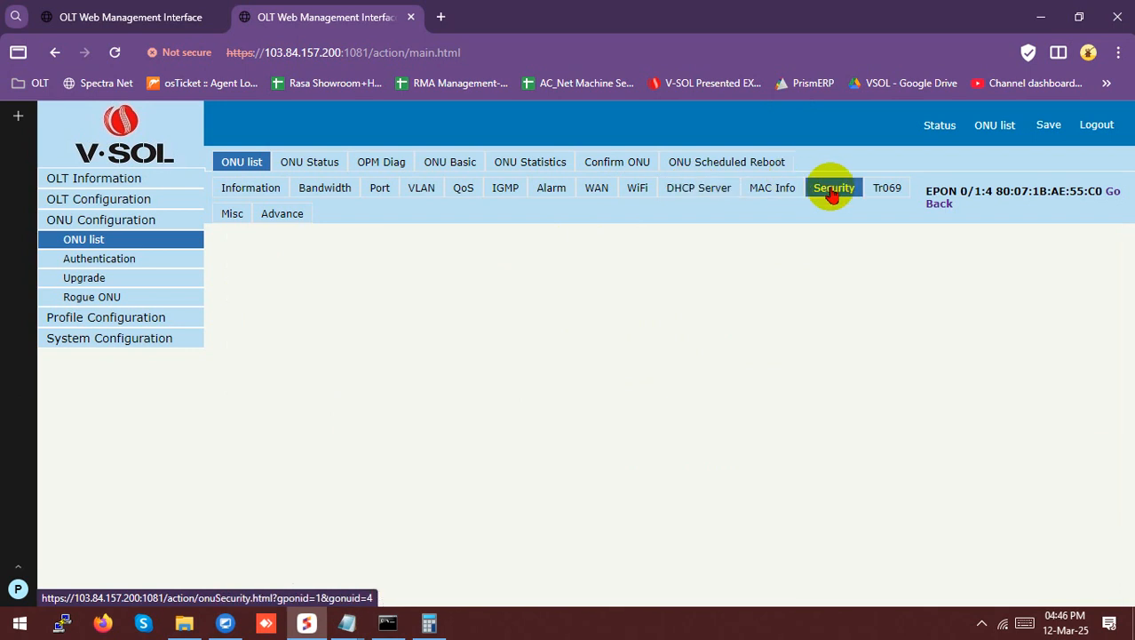
pyautogui.scroll(-2, 665, 271)
pyautogui.scroll(2, 658, 275)
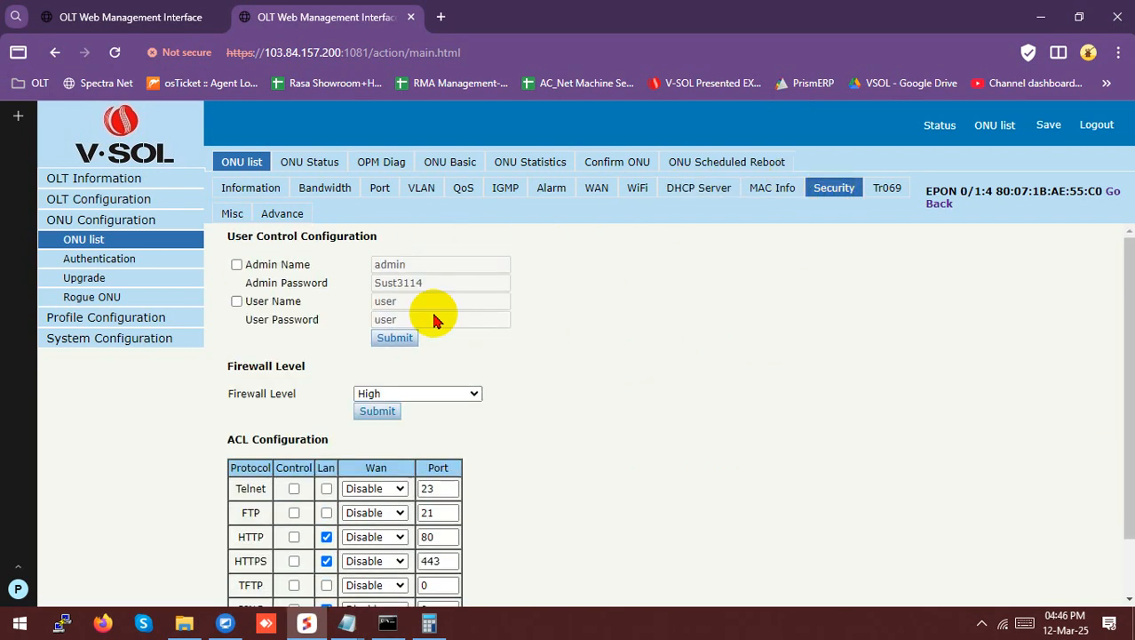
pyautogui.doubleClick(426, 286)
pyautogui.moveTo(416, 259); pyautogui.dragTo(373, 273)
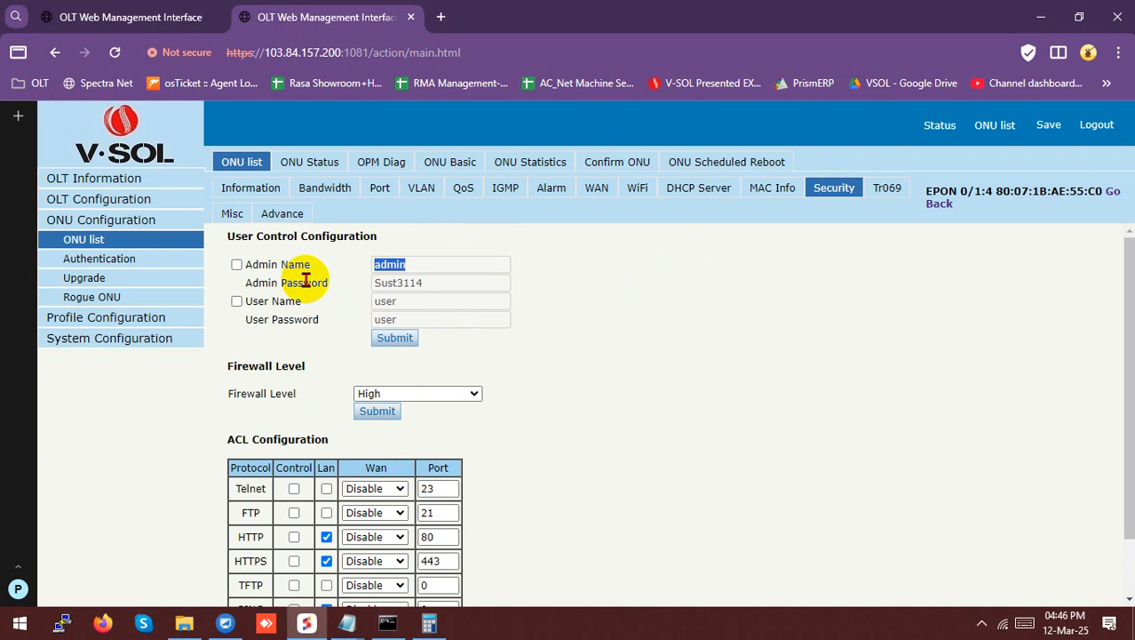
# Step: Enable HTTP access control on WAN with IPv4 address 0.0.0.0 and mask 0.0.0.0
pyautogui.scroll(-1, 444, 419)
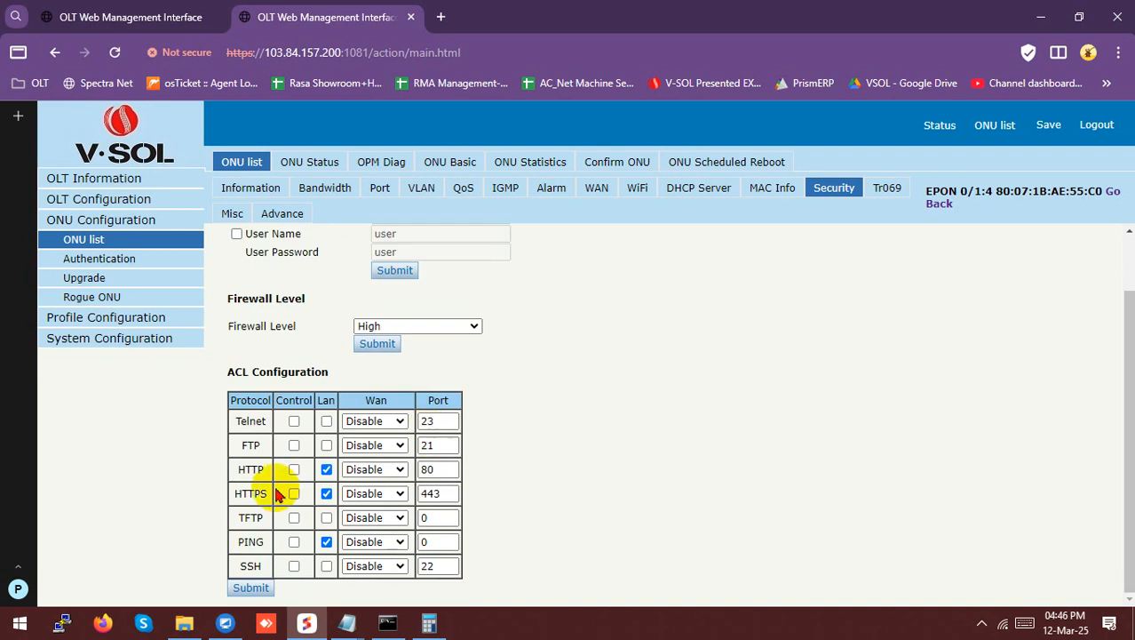
pyautogui.click(294, 469)
pyautogui.click(365, 469)
pyautogui.click(394, 485)
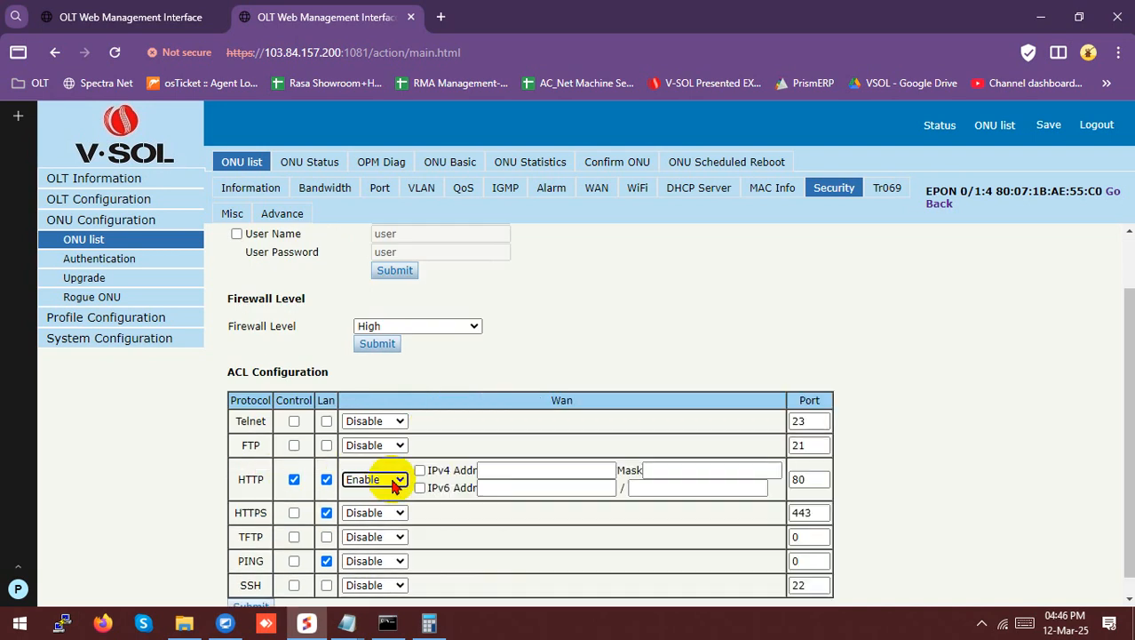
pyautogui.click(420, 470)
pyautogui.click(497, 470)
pyautogui.click(546, 495)
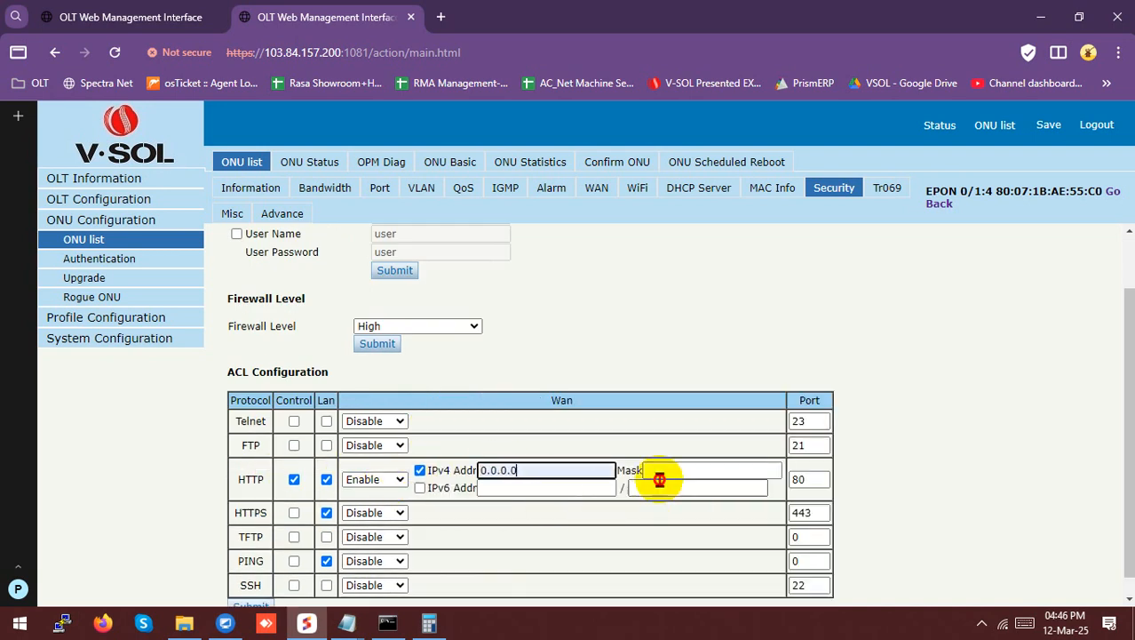
pyautogui.click(659, 474)
pyautogui.click(717, 506)
# Step: Enable PING access control on WAN with IPv4 address 0.0.0.0 and mask 0.0.0.0
pyautogui.scroll(-1, 525, 520)
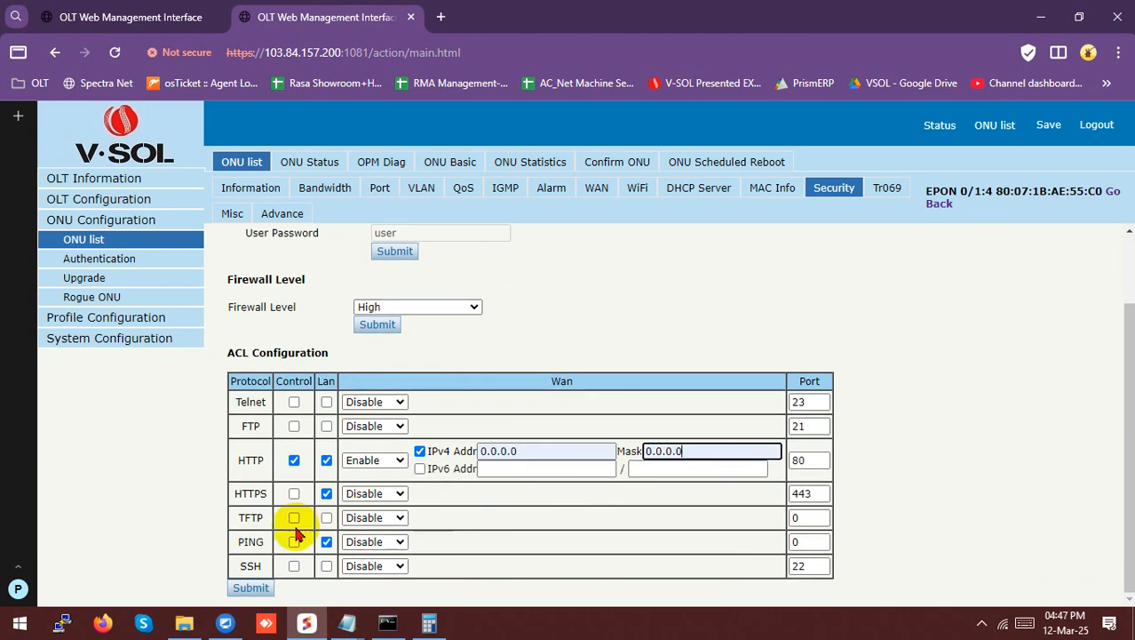
pyautogui.click(294, 541)
pyautogui.click(374, 541)
pyautogui.click(366, 568)
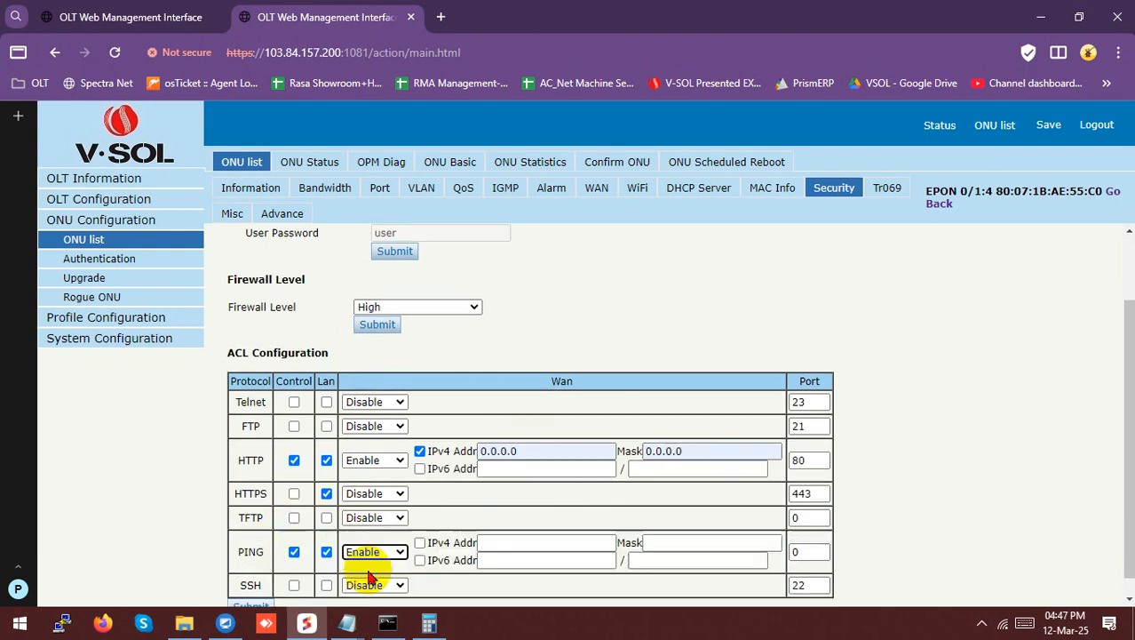
pyautogui.click(419, 542)
pyautogui.click(518, 542)
pyautogui.click(557, 578)
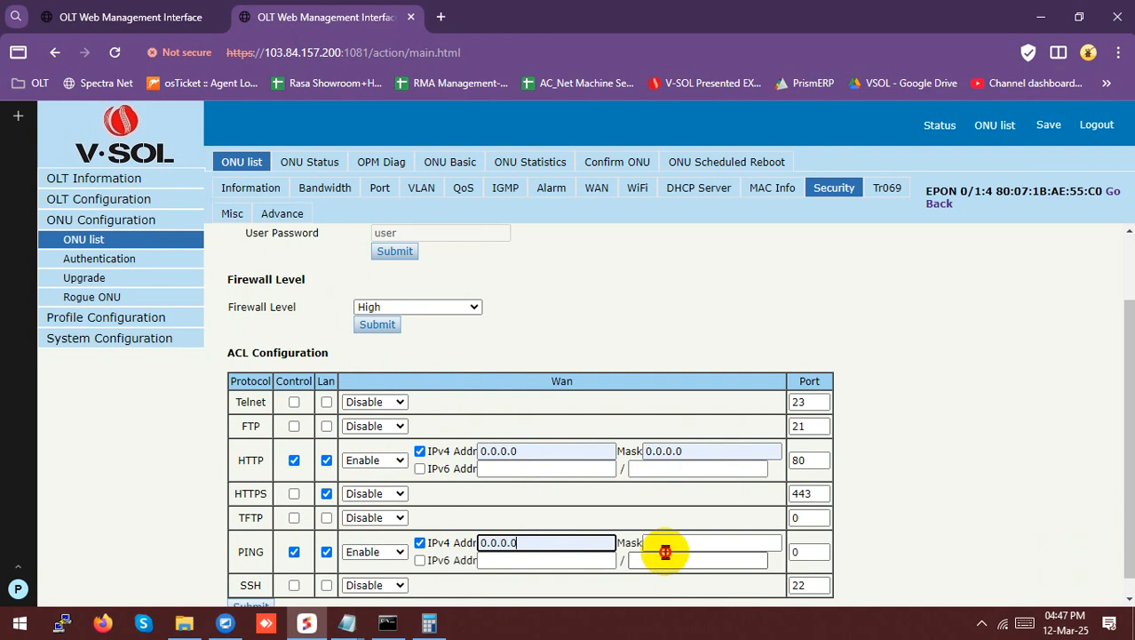
pyautogui.click(664, 544)
pyautogui.click(717, 579)
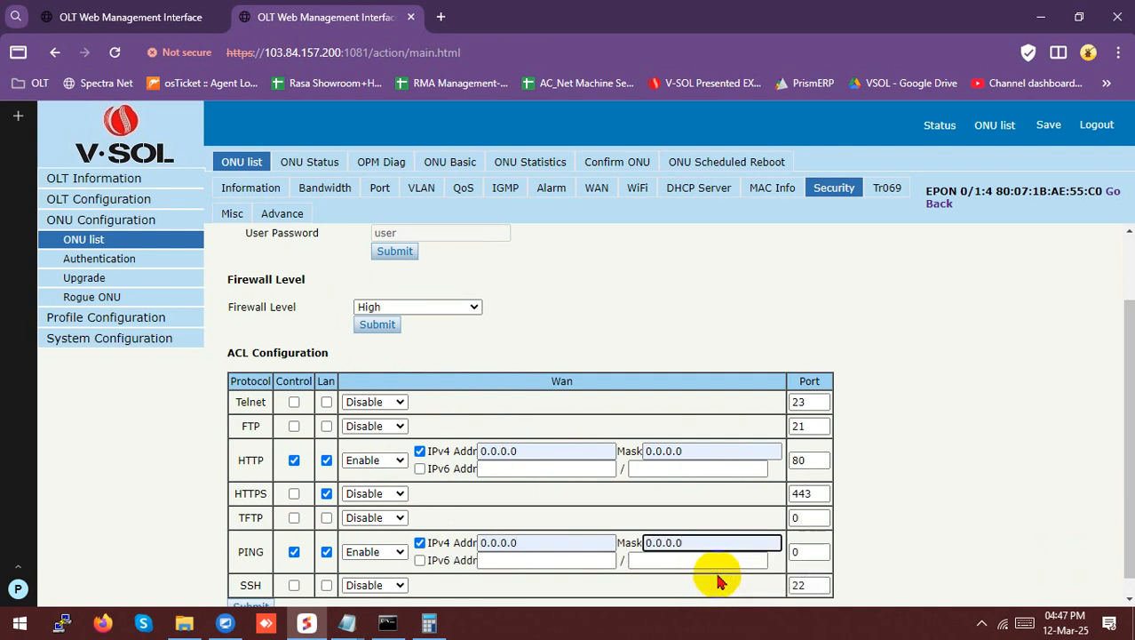
pyautogui.moveTo(815, 459); pyautogui.dragTo(748, 451)
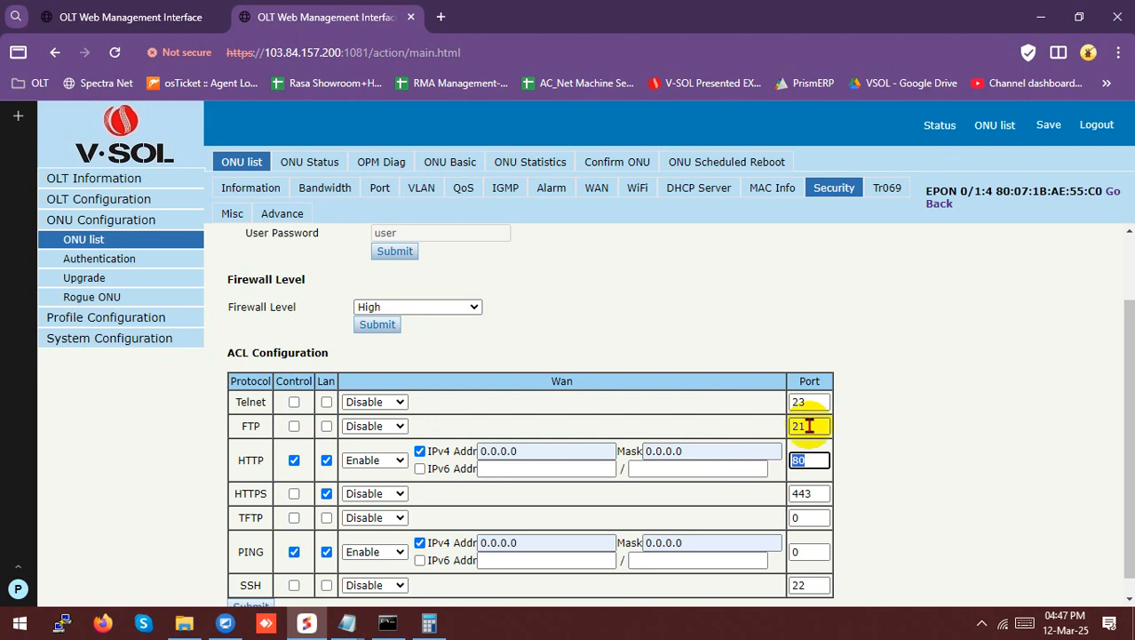
# Step: View the ONU's Misc settings and the ONU list, then close the 103.84.157.200 OLT tab
pyautogui.click(246, 215)
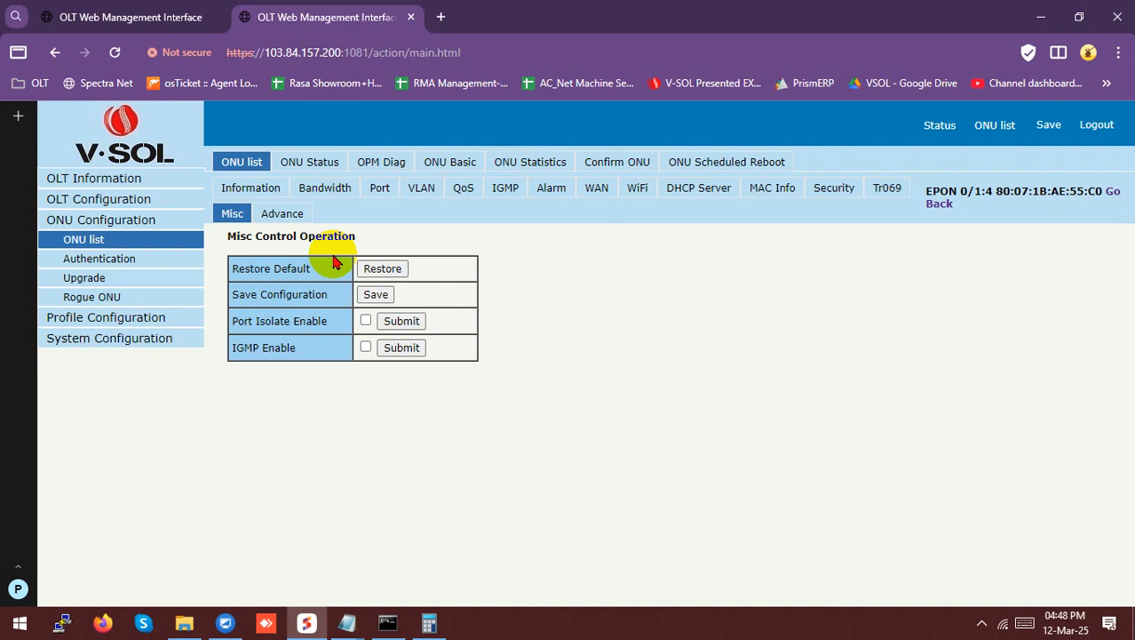
pyautogui.click(1002, 129)
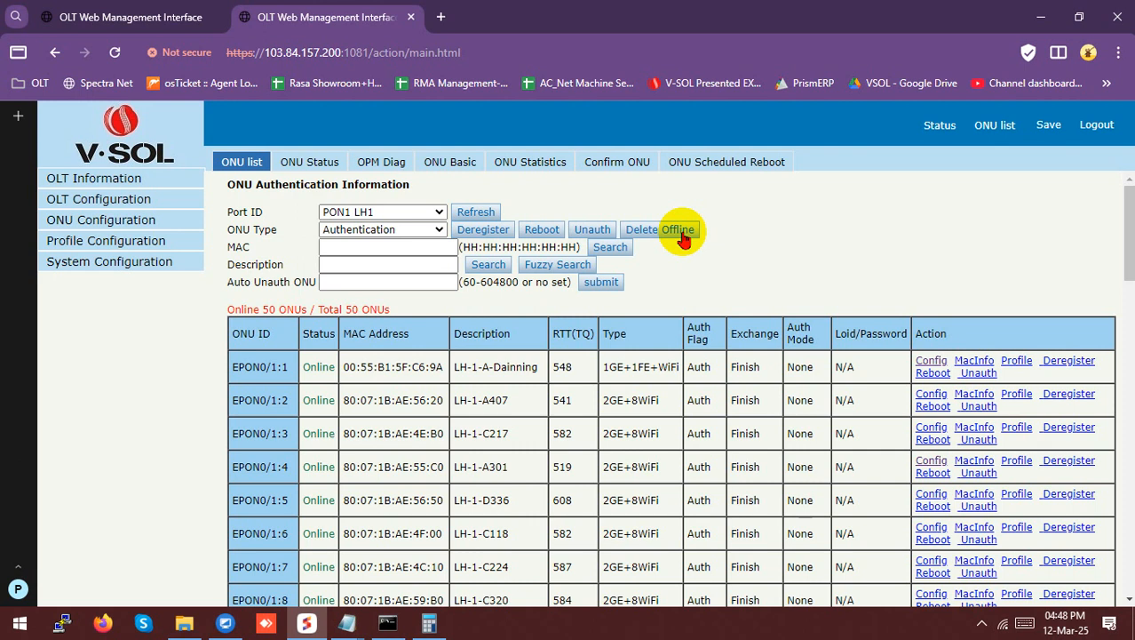
pyautogui.scroll(-10, 800, 362)
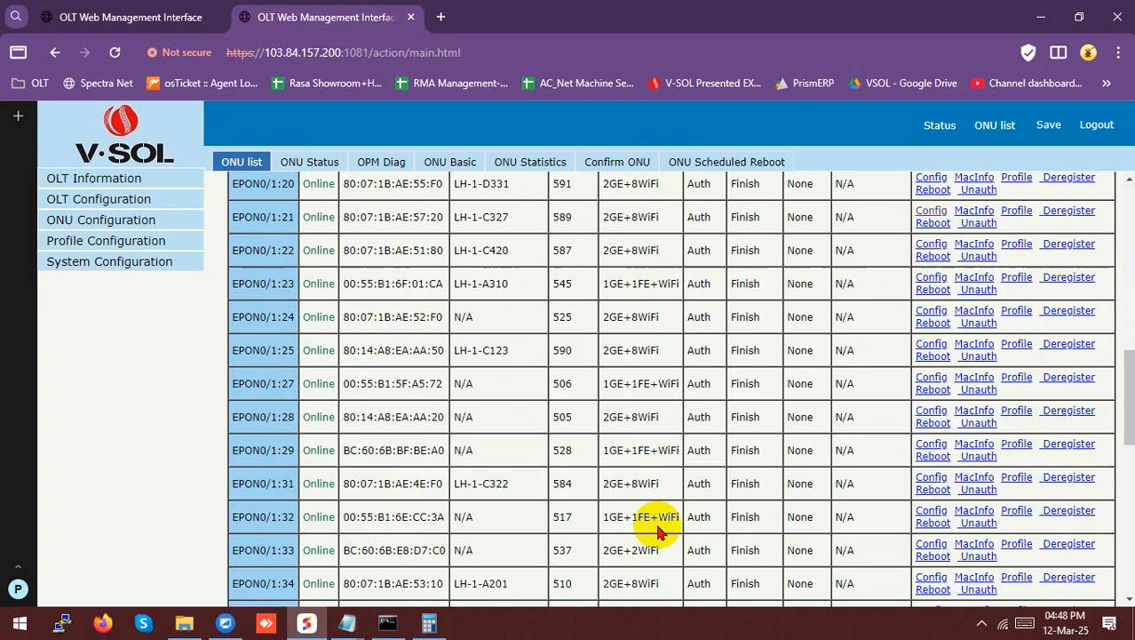
pyautogui.click(409, 17)
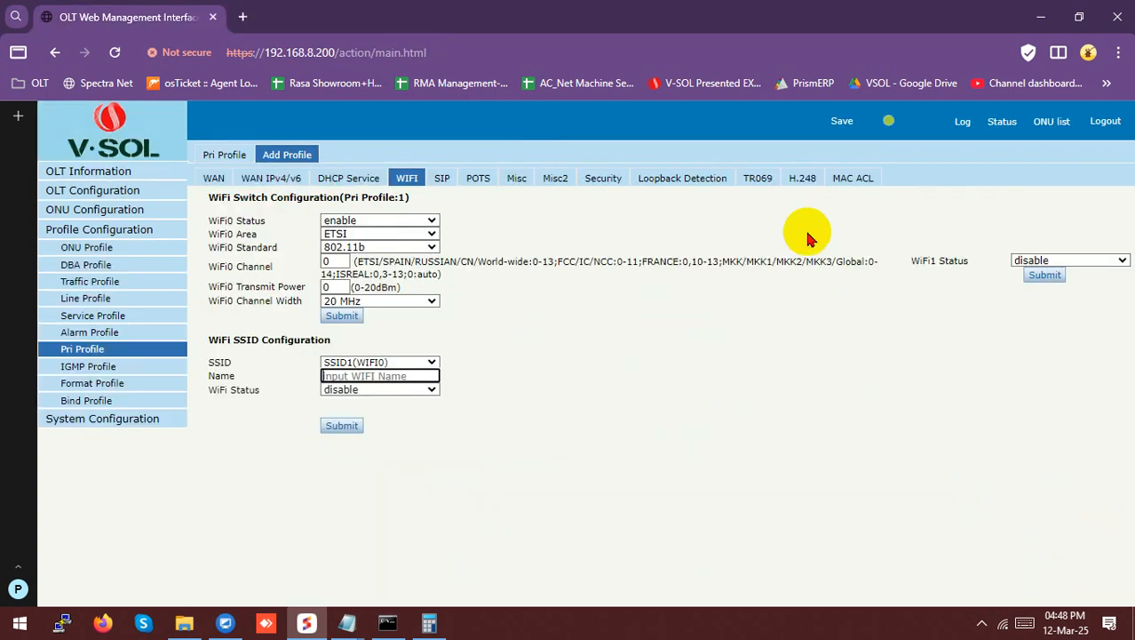
# Step: Enable the DHCP server on ONU GPON0/1:1, check its DNS fields, then view its WiFi settings
pyautogui.click(1052, 121)
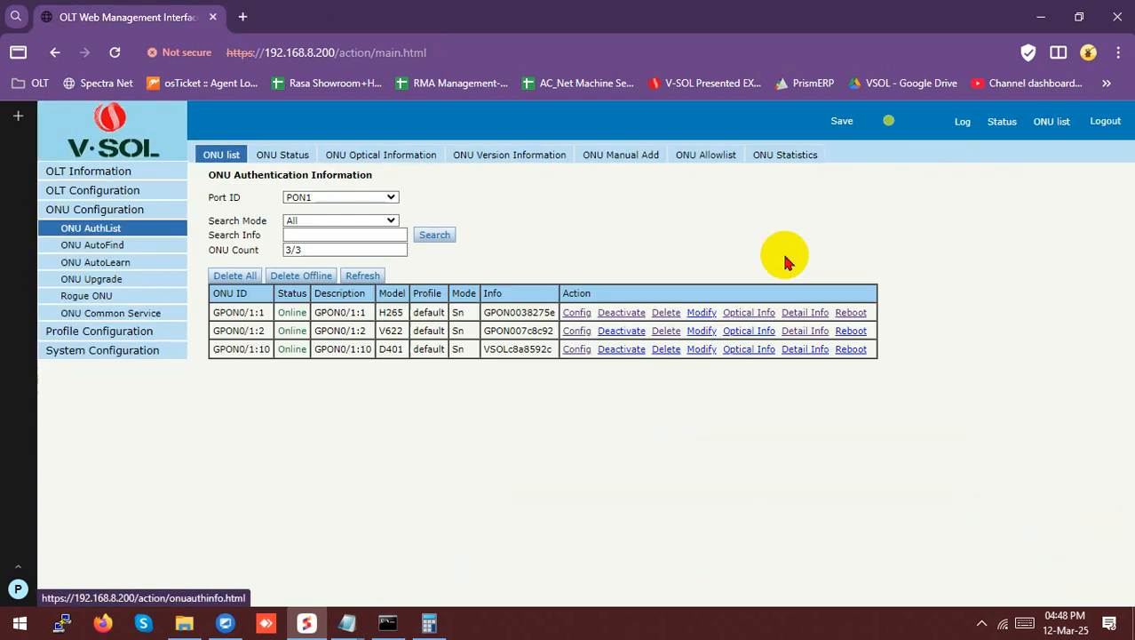
pyautogui.click(588, 311)
pyautogui.click(756, 179)
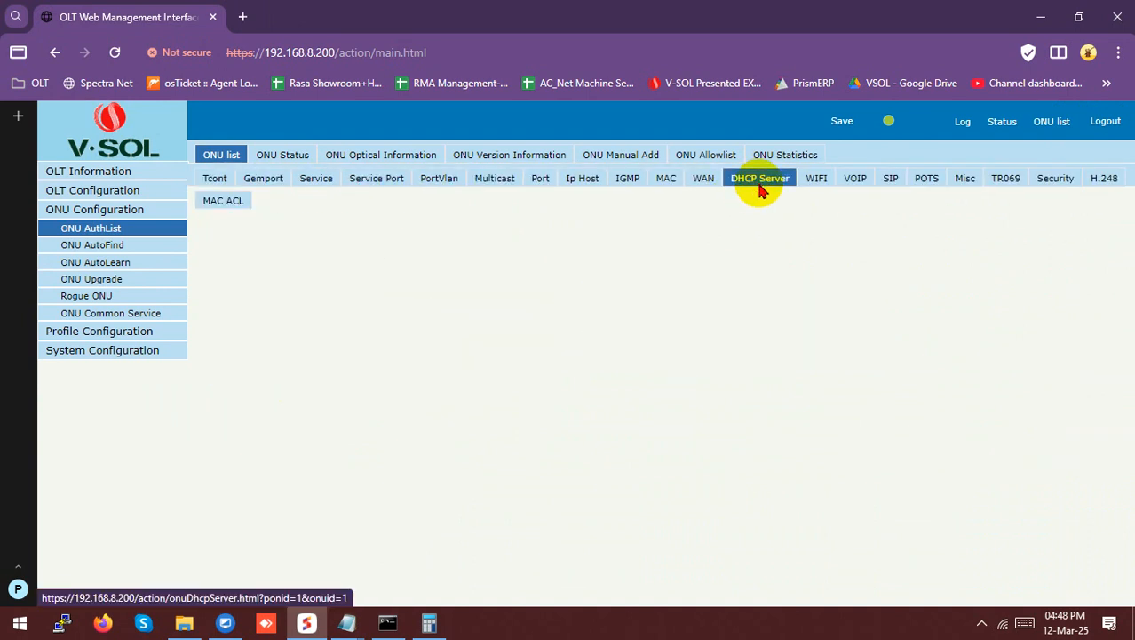
pyautogui.click(364, 271)
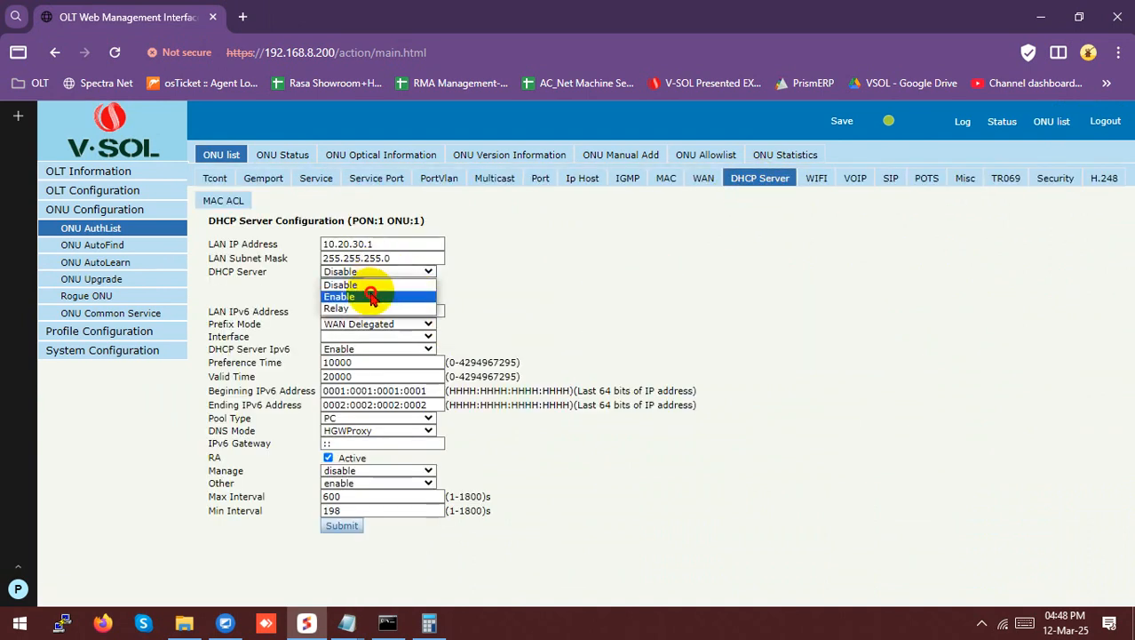
pyautogui.click(373, 299)
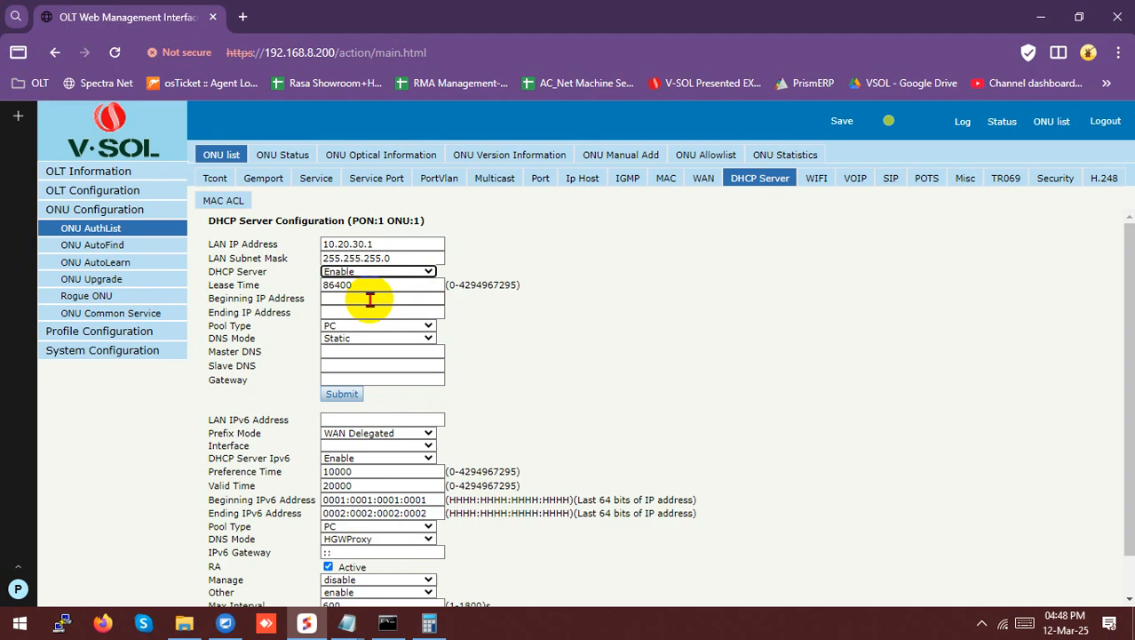
pyautogui.click(351, 362)
pyautogui.click(349, 351)
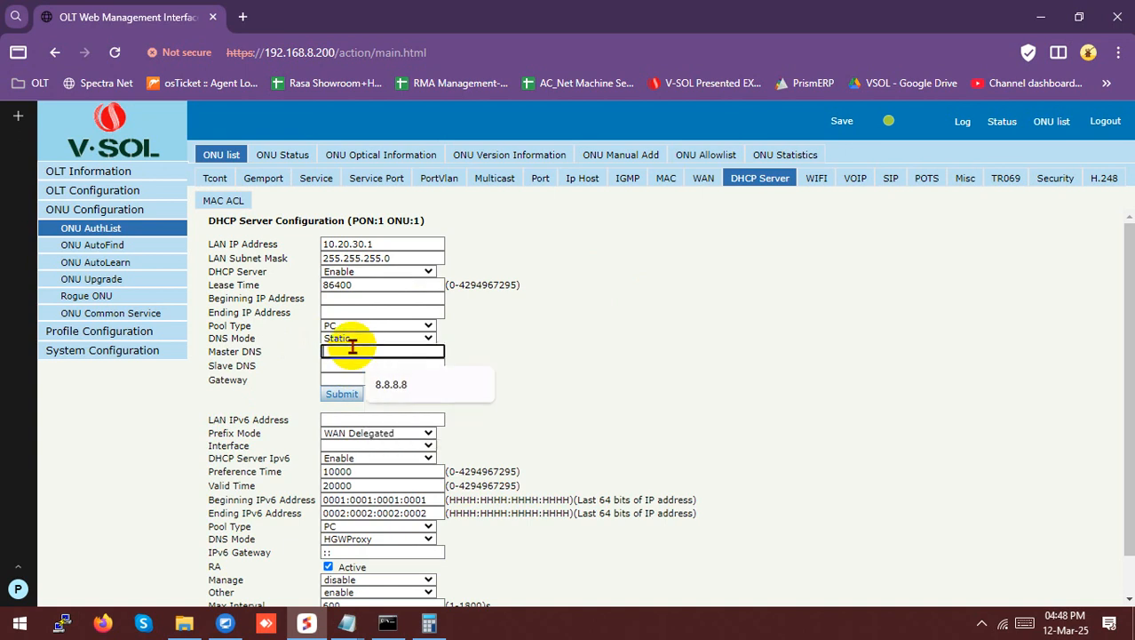
pyautogui.click(819, 179)
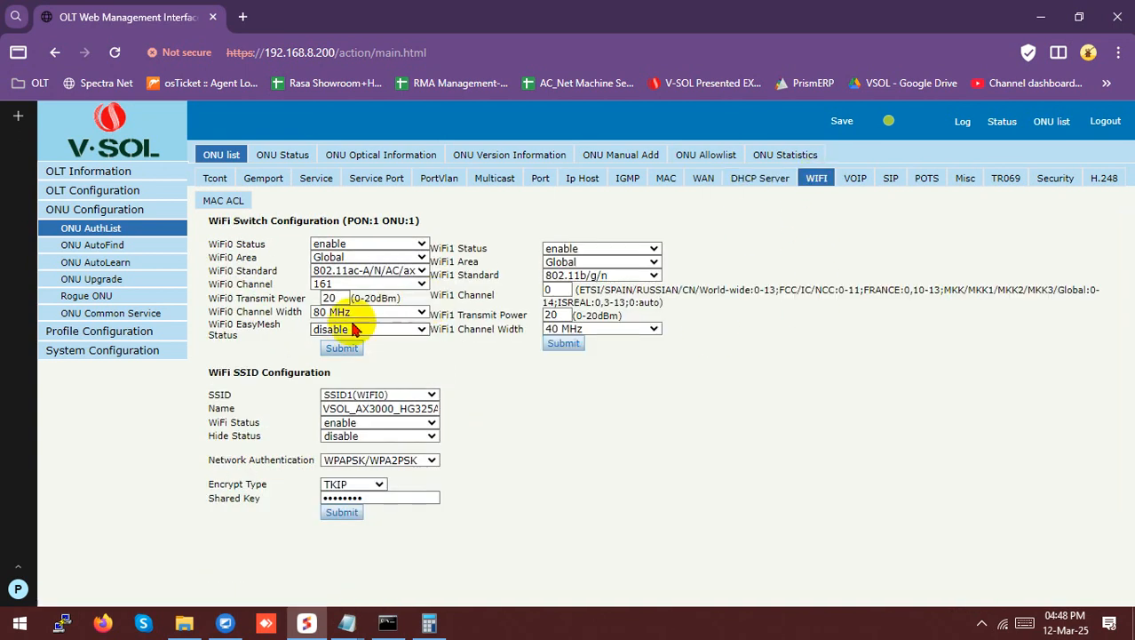
# Step: Set WiFi1 channel width to 20/40 MHz, keeping WiFi0's channel width and channel 161 unchanged
pyautogui.click(345, 311)
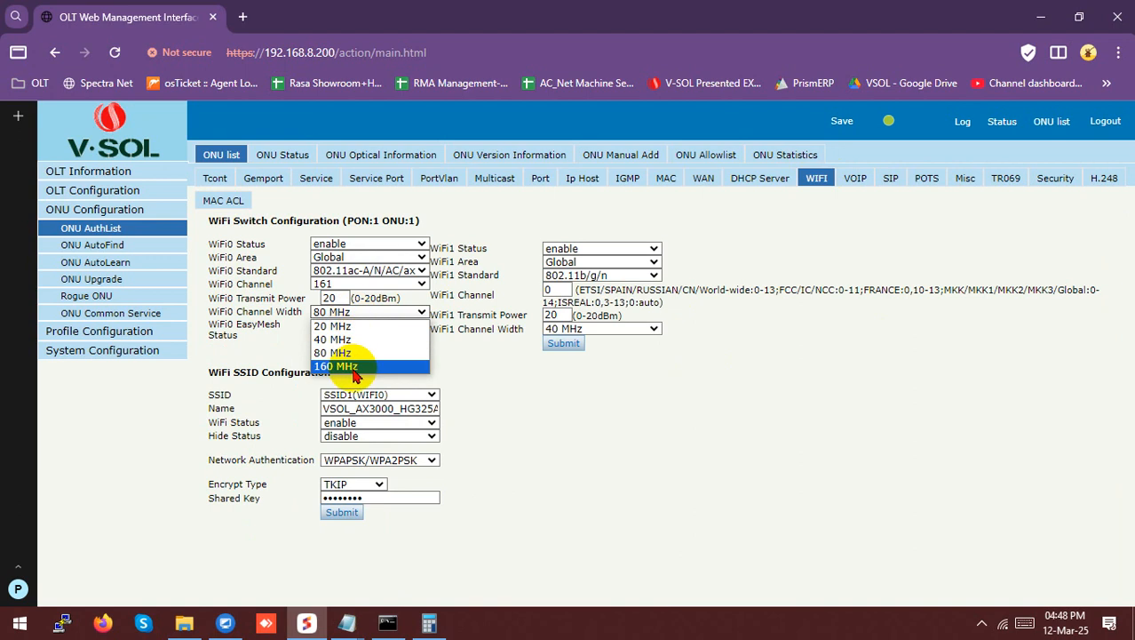
pyautogui.click(491, 392)
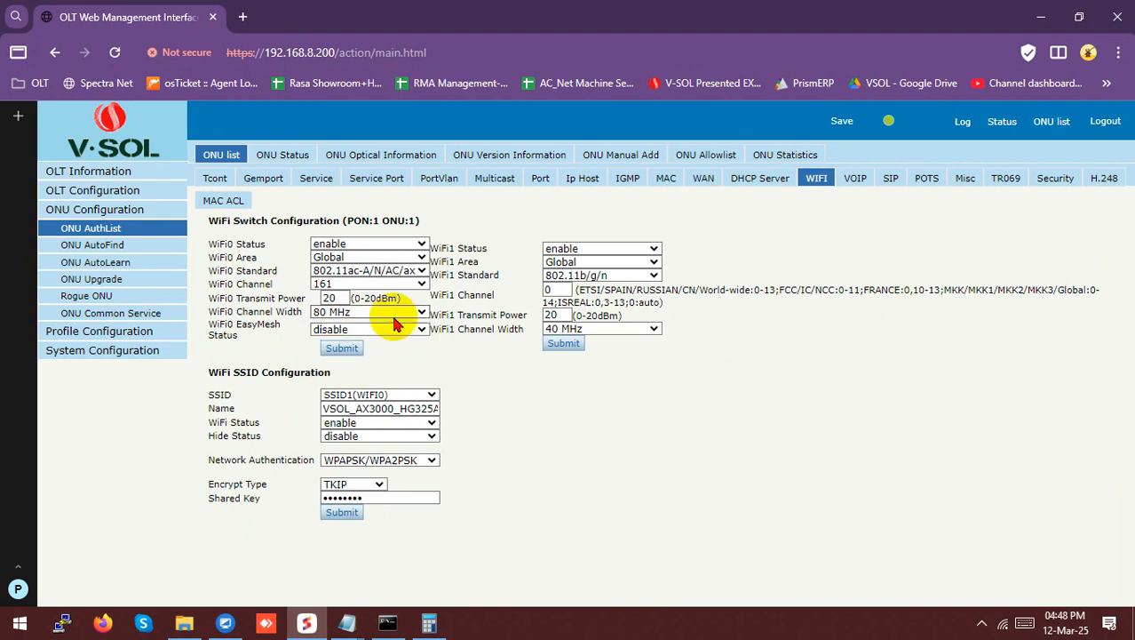
pyautogui.click(346, 284)
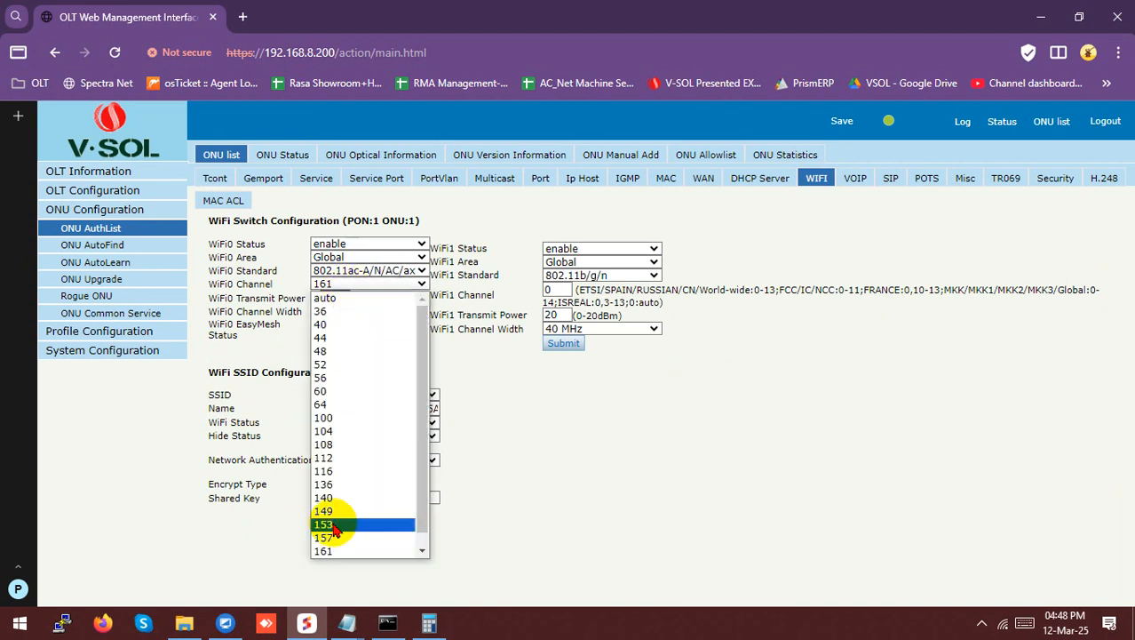
pyautogui.click(481, 474)
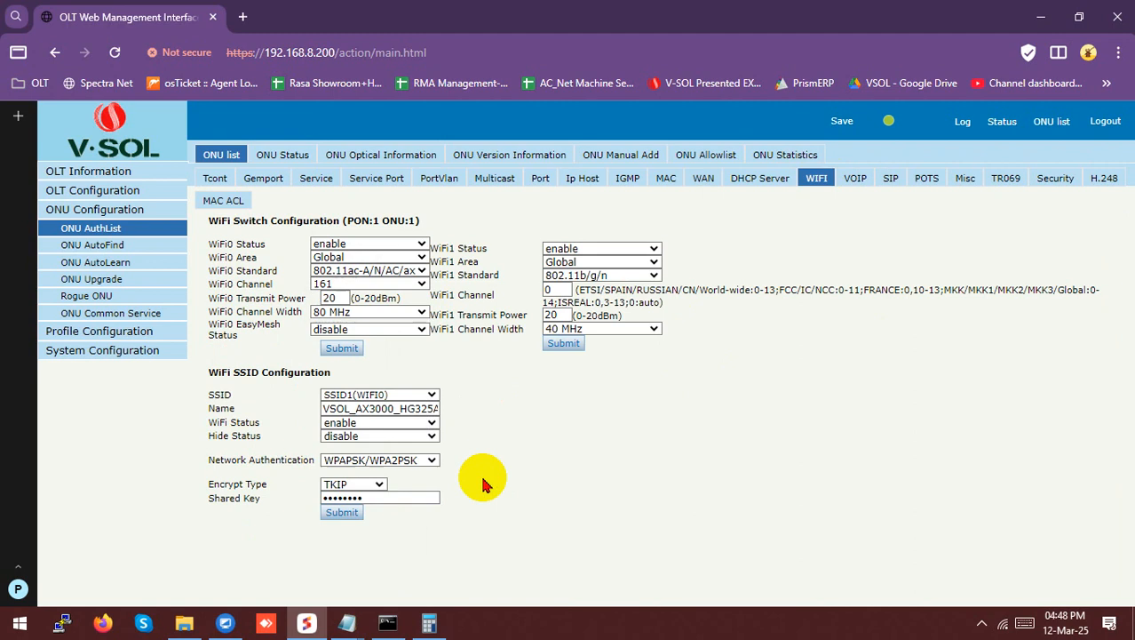
pyautogui.click(566, 328)
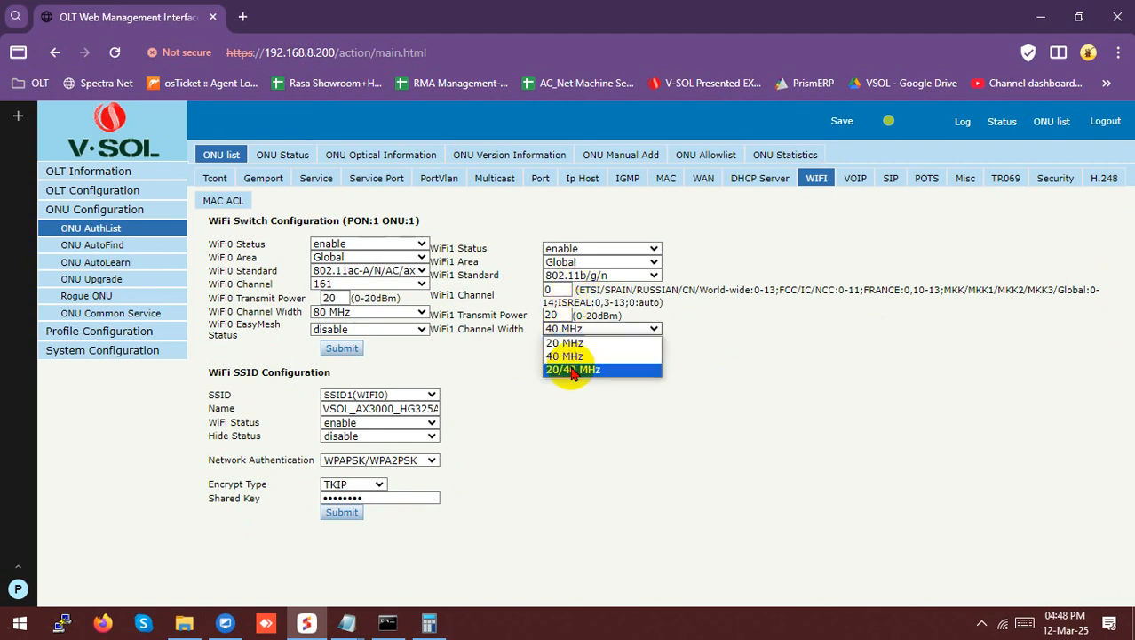
pyautogui.click(573, 369)
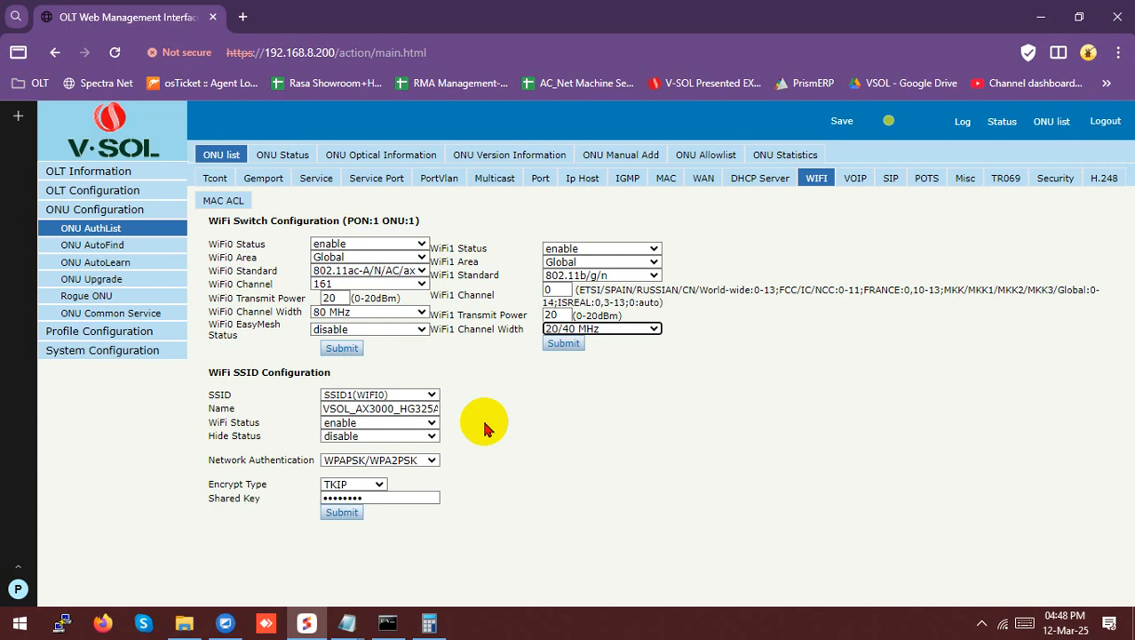
# Step: Leave network authentication unchanged and bring up the ONU's VOIP WAN information
pyautogui.click(373, 460)
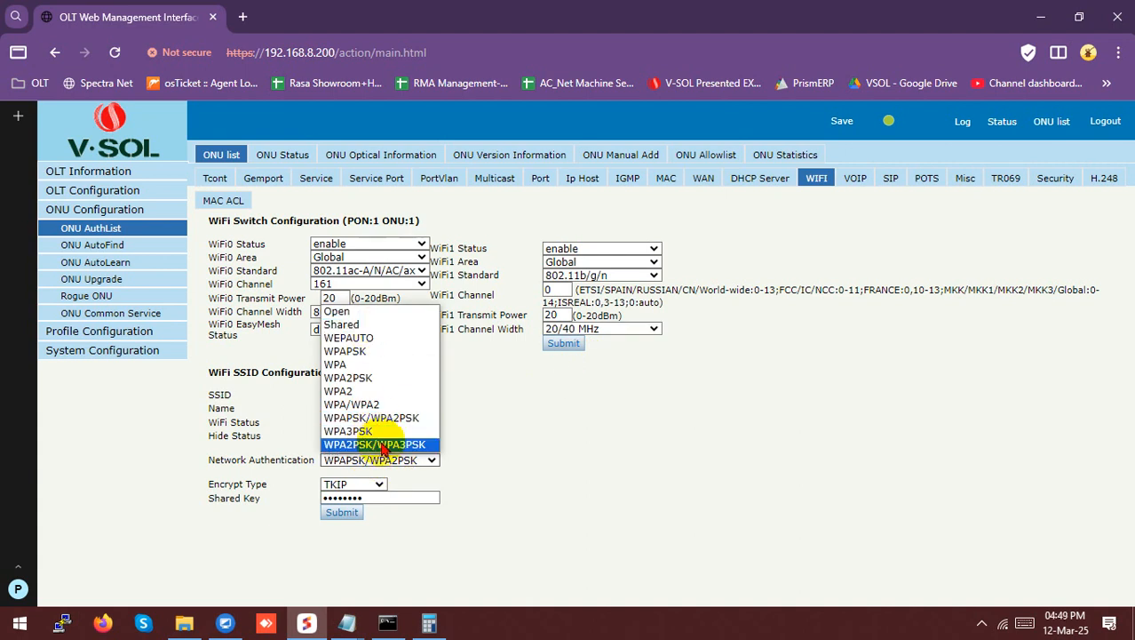
pyautogui.click(618, 457)
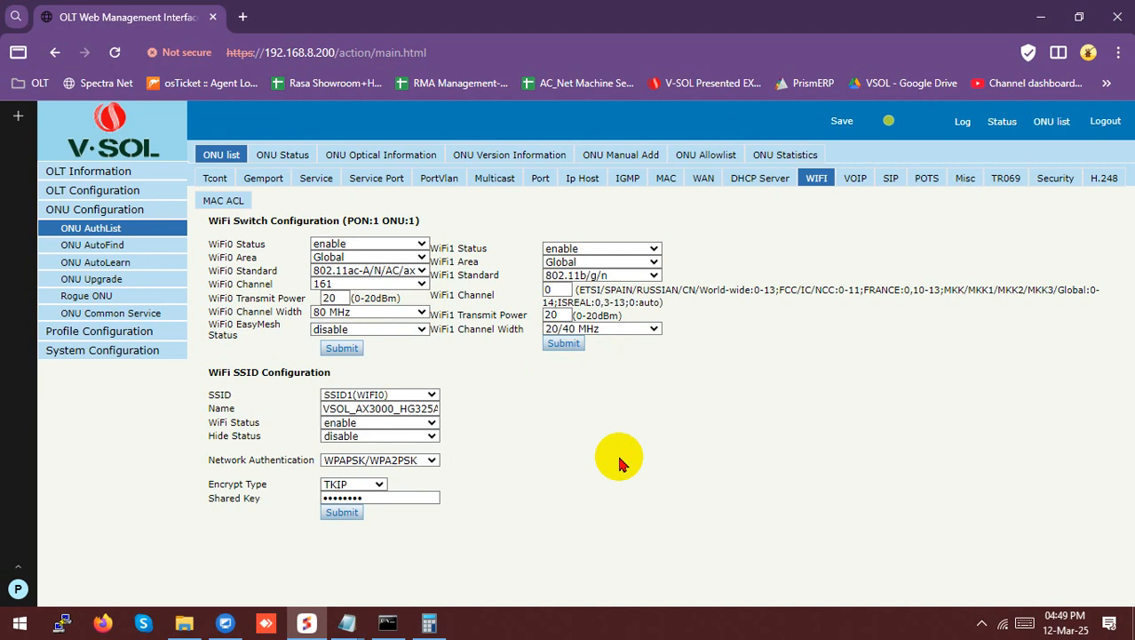
pyautogui.click(848, 182)
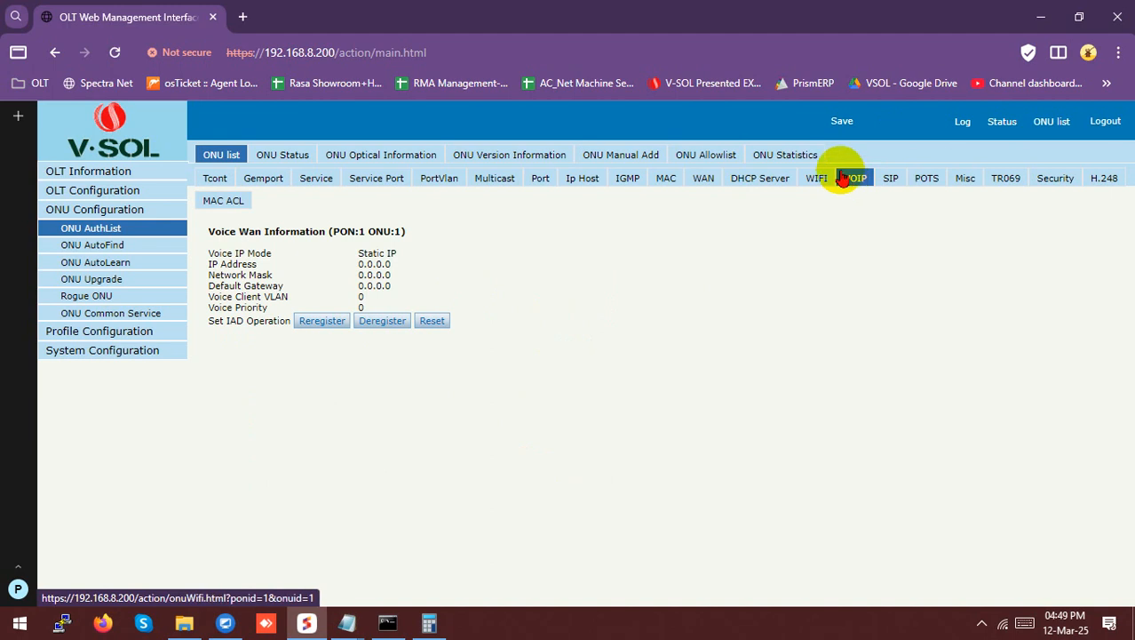
# Step: Open the ONU's SIP parameters and select the proxy server IP 192.168.244.10
pyautogui.click(891, 179)
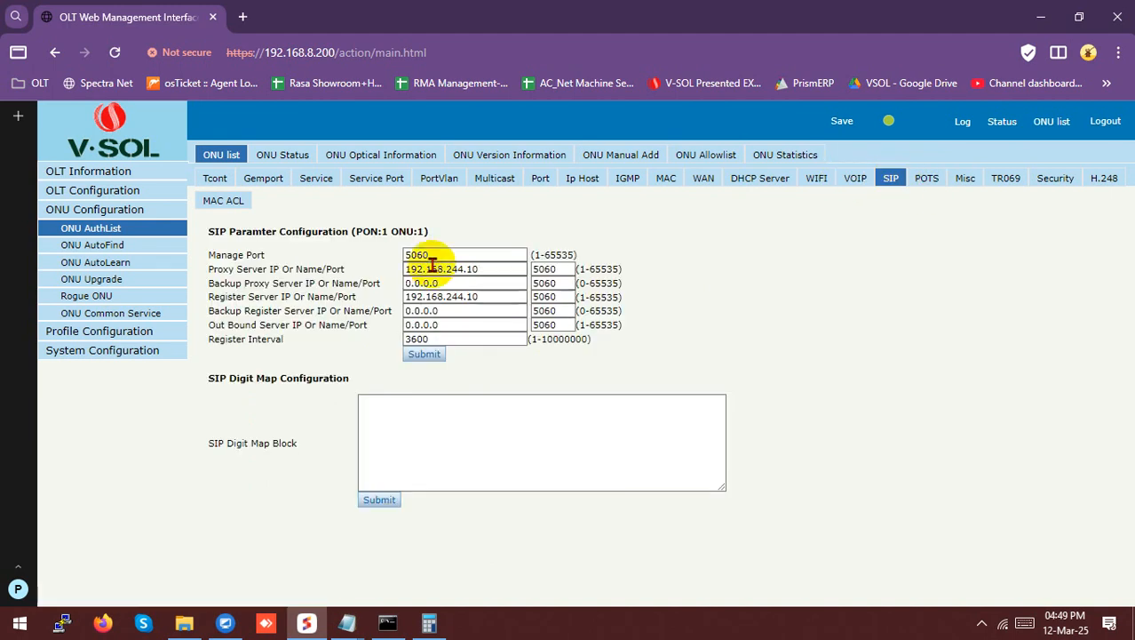
pyautogui.moveTo(492, 273); pyautogui.dragTo(379, 273)
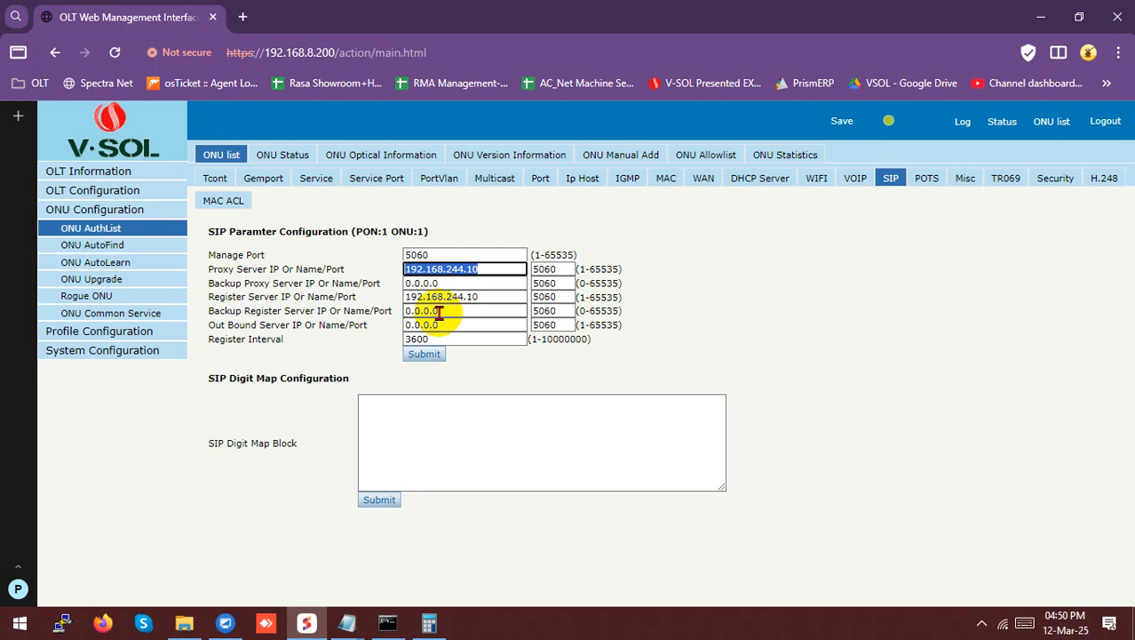
# Step: On the POTS port, check the SIP user account and user name, both 101
pyautogui.click(933, 184)
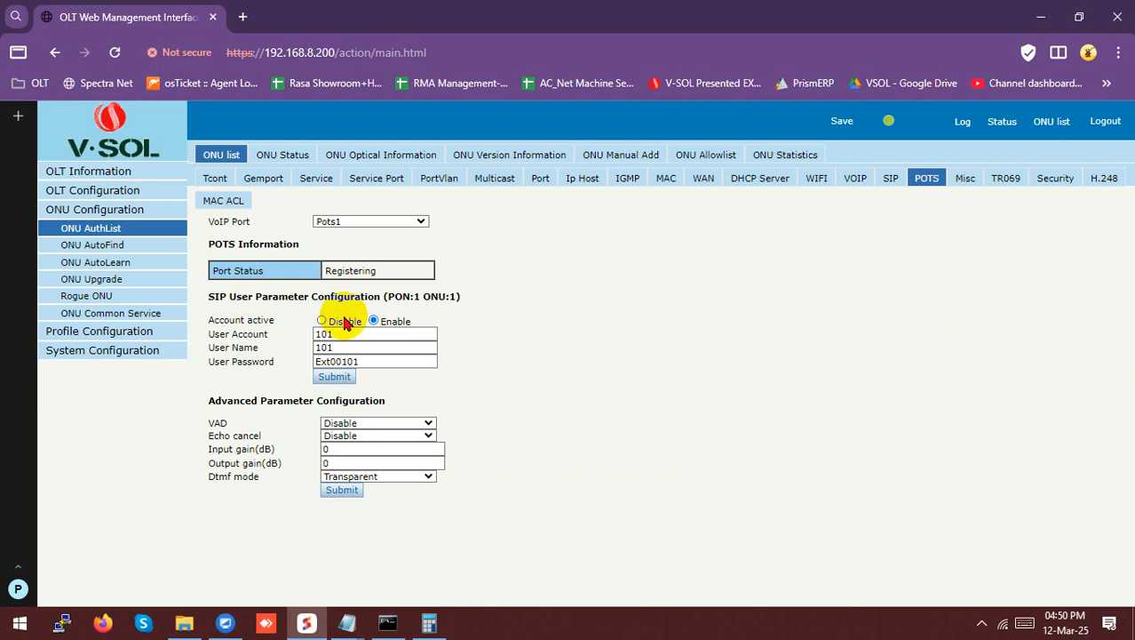
pyautogui.moveTo(365, 338); pyautogui.dragTo(286, 332)
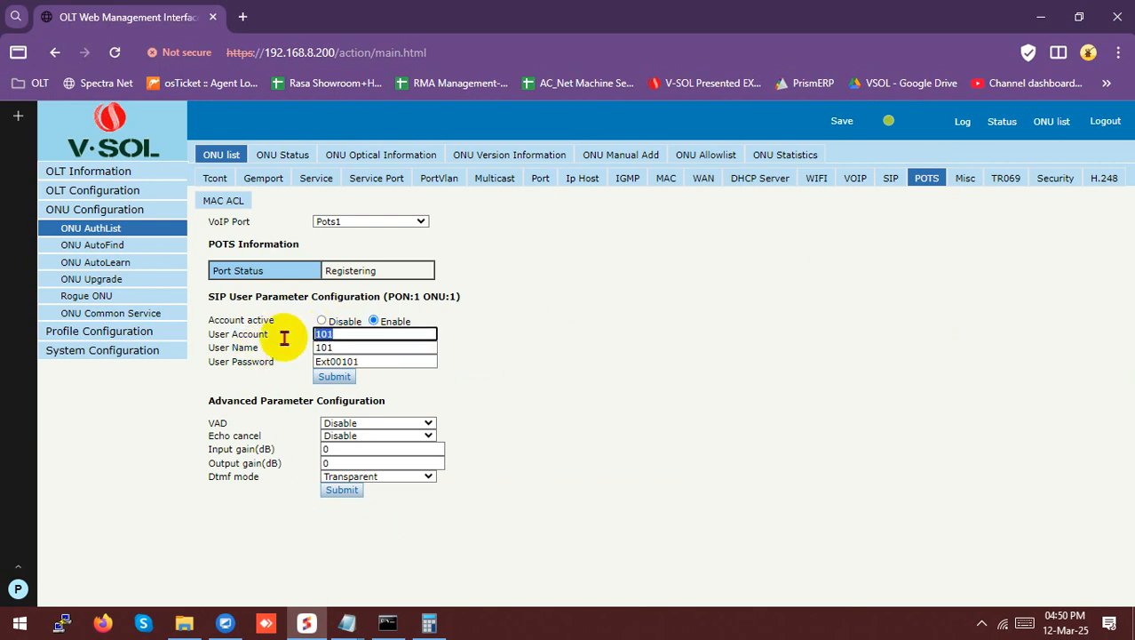
pyautogui.moveTo(353, 350); pyautogui.dragTo(300, 348)
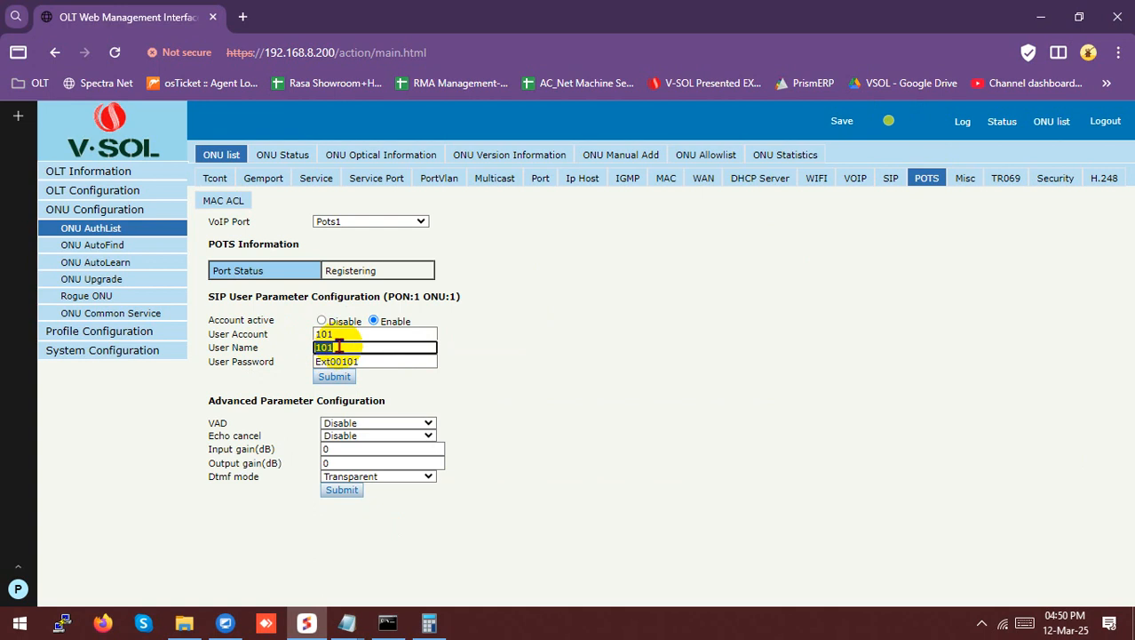
# Step: Go back to the ONU authentication list, then to the ONU profile list
pyautogui.click(374, 271)
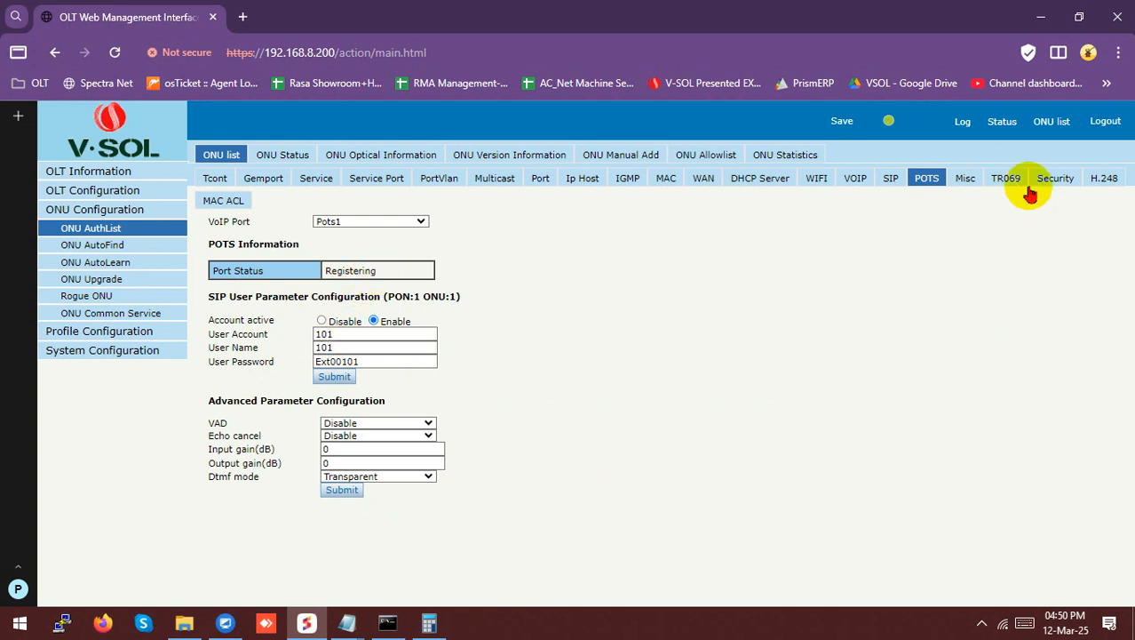
pyautogui.click(221, 152)
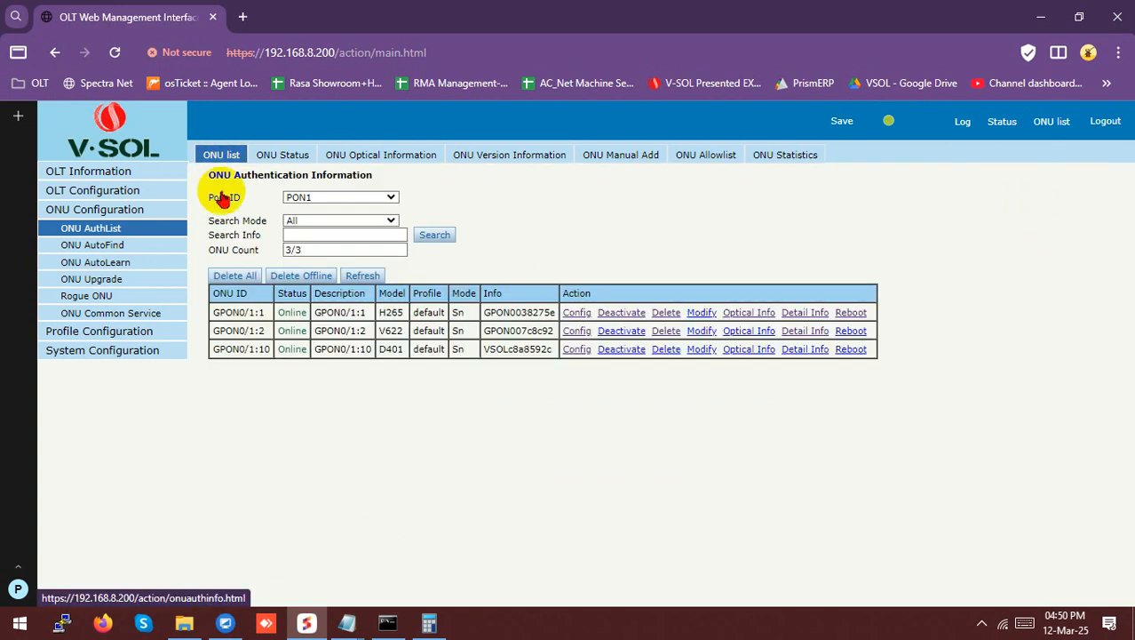
pyautogui.click(100, 334)
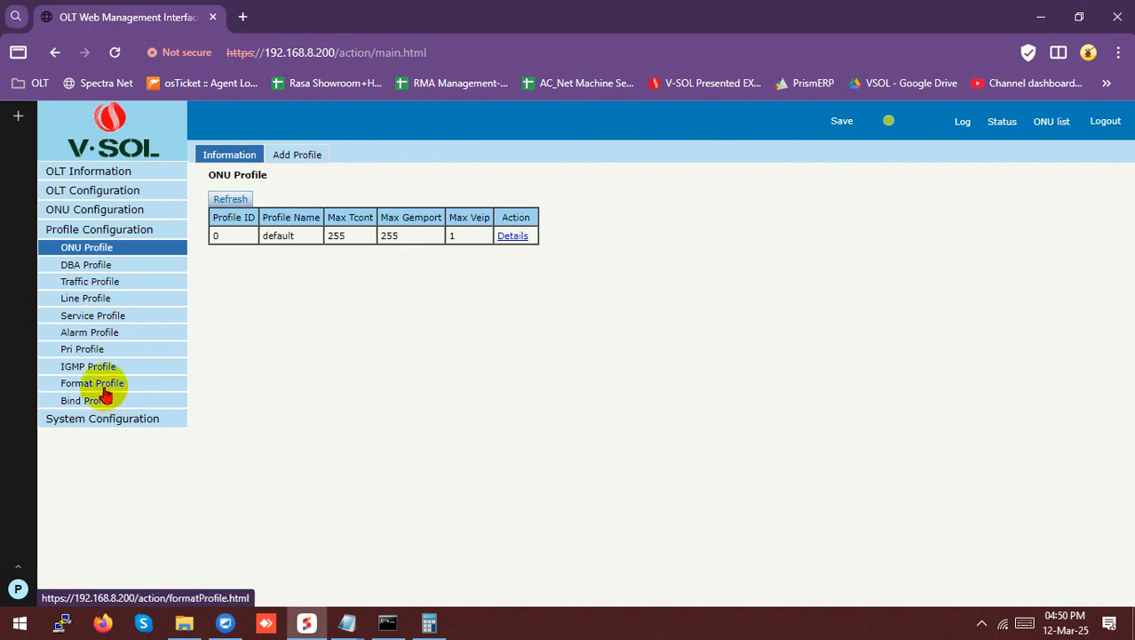
# Step: Browse the system log, OLT configuration, ONU authentication and profiles, ending on OLT device information
pyautogui.click(85, 419)
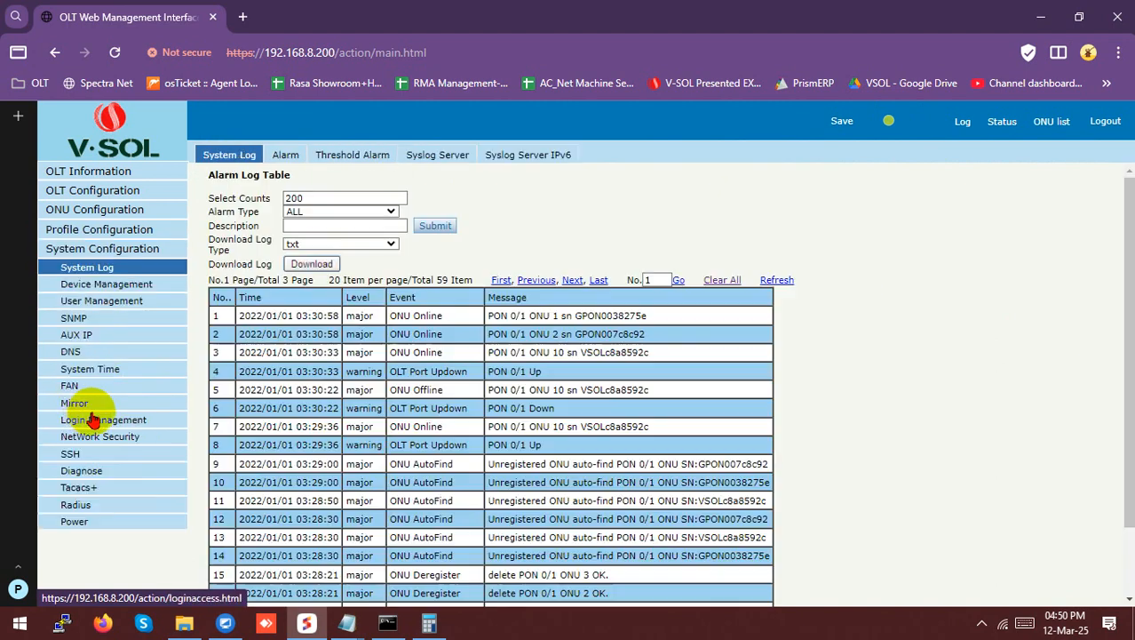
pyautogui.click(78, 190)
pyautogui.click(76, 171)
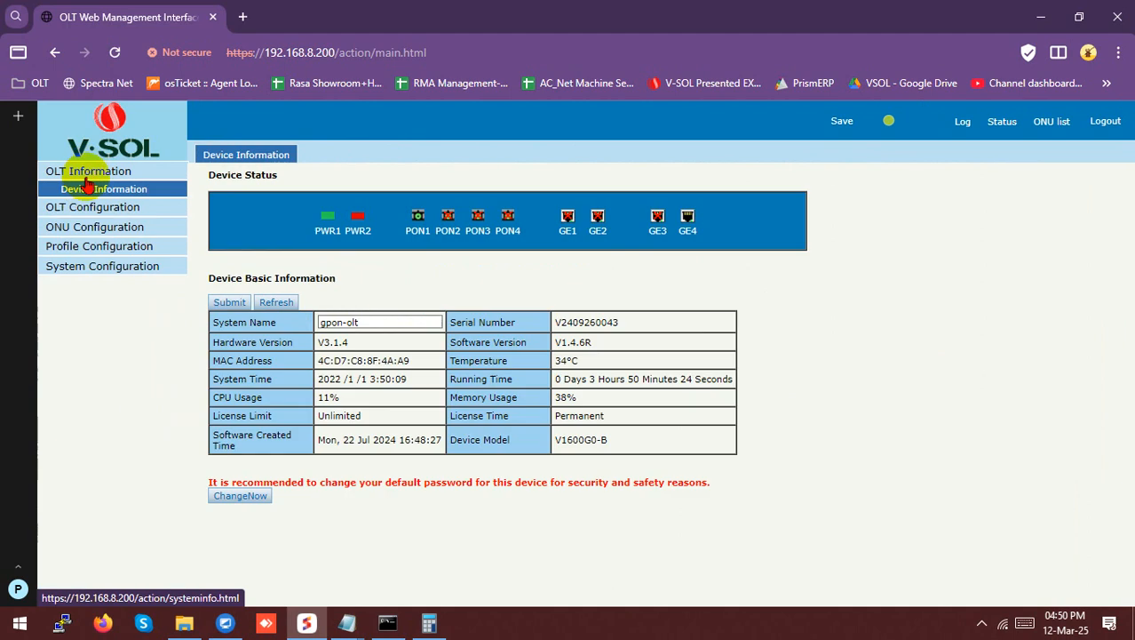
pyautogui.click(84, 227)
pyautogui.click(56, 325)
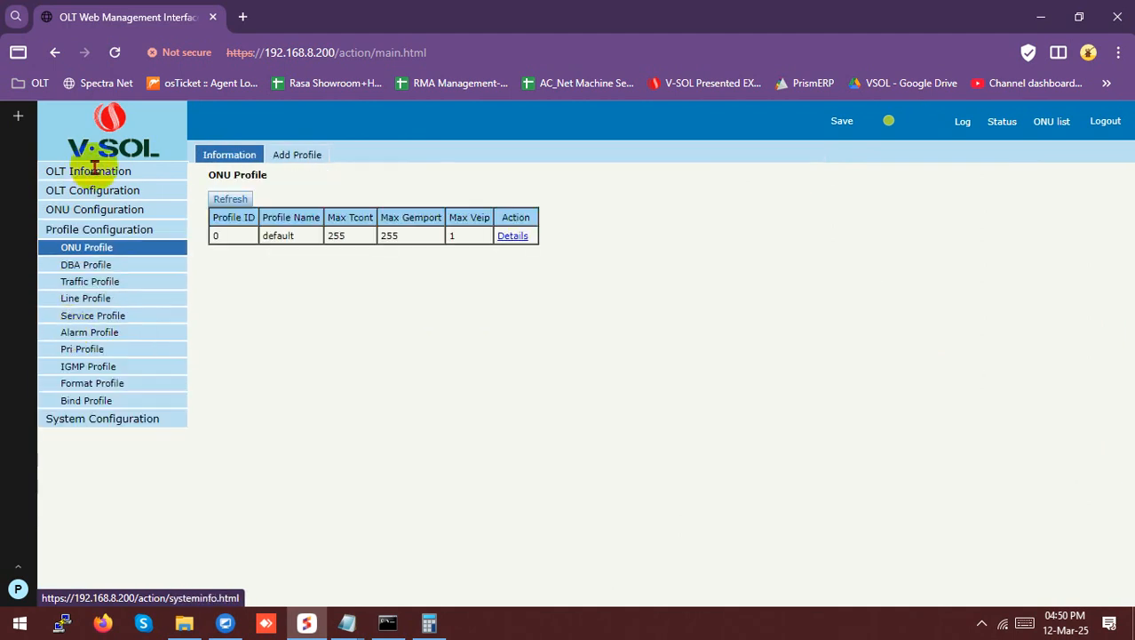
pyautogui.click(53, 169)
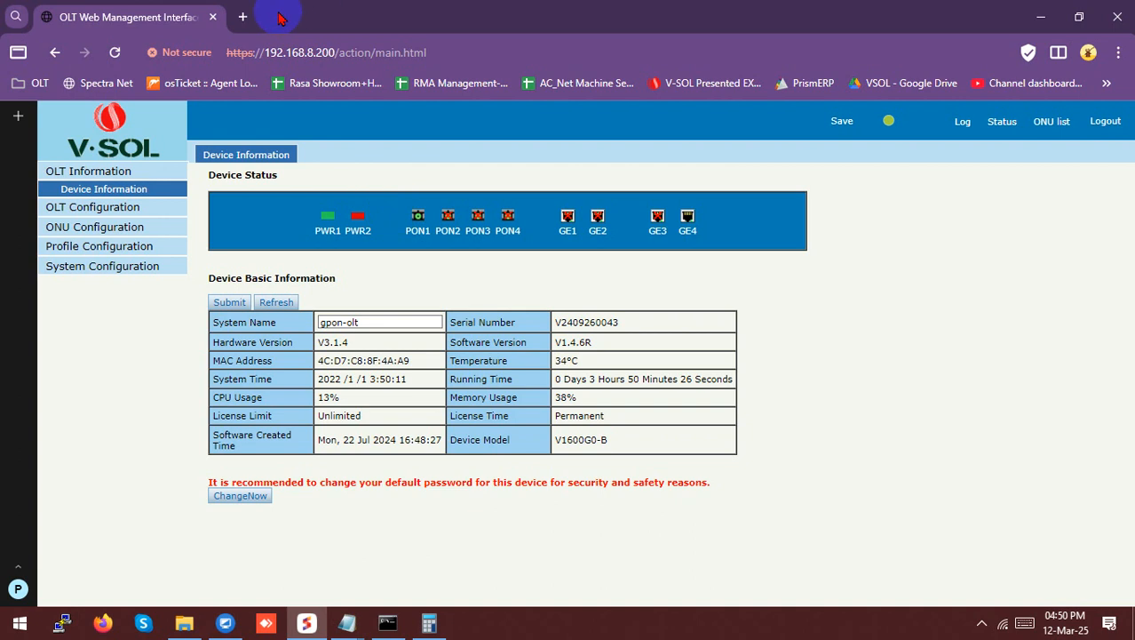
# Step: In a new tab, load the olt.creativait.net:38880 portal and try logging in with saved credentials
pyautogui.click(243, 18)
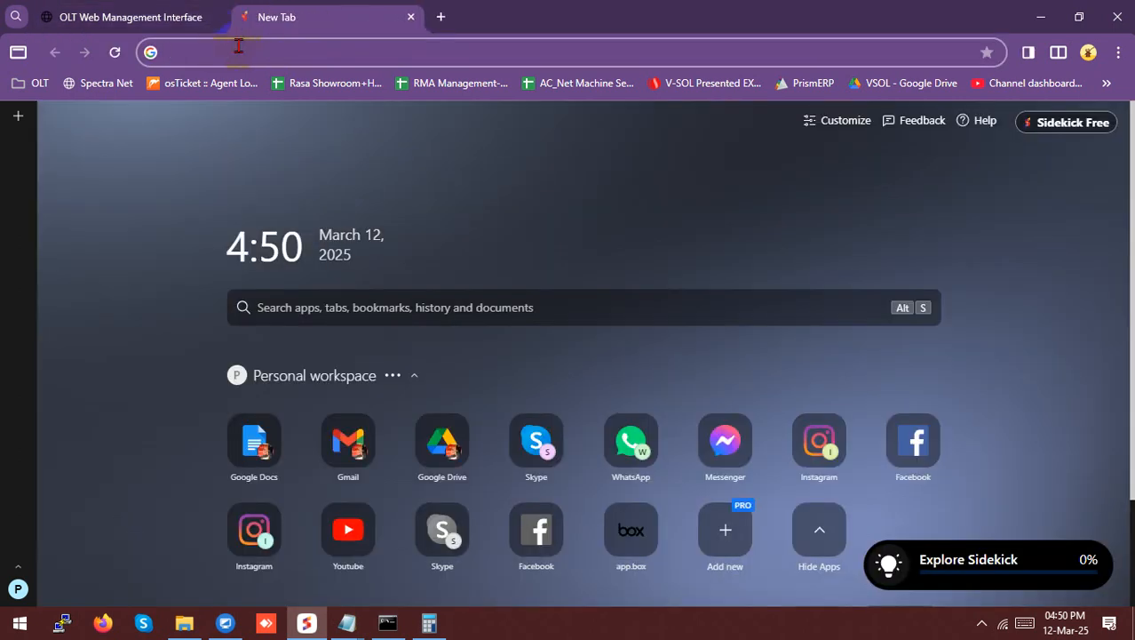
pyautogui.write(':')
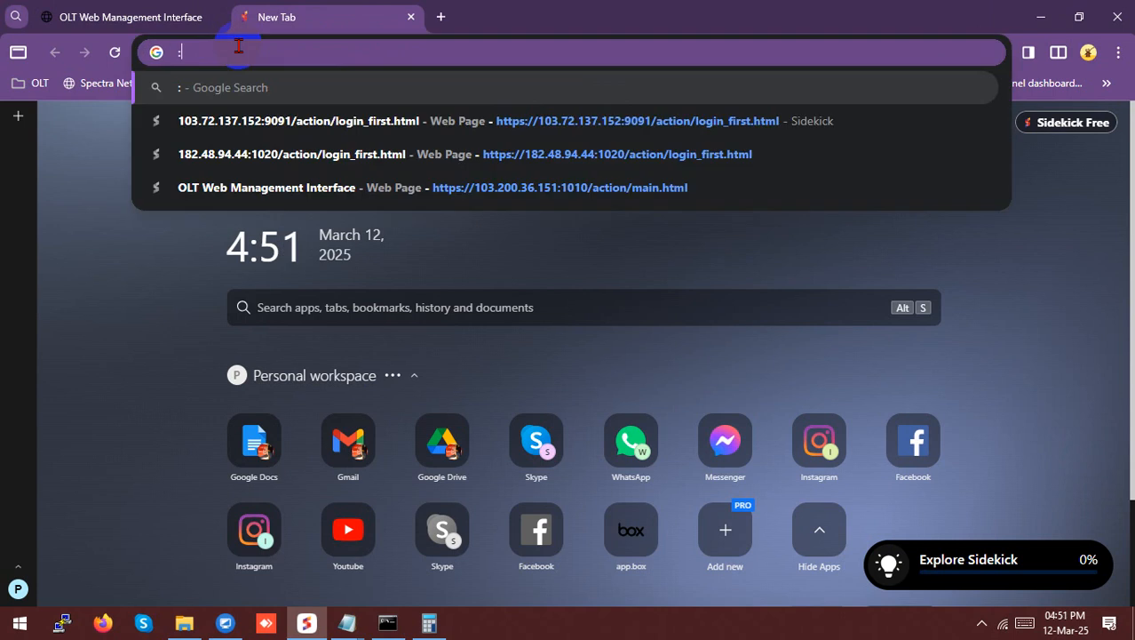
pyautogui.write('38880')
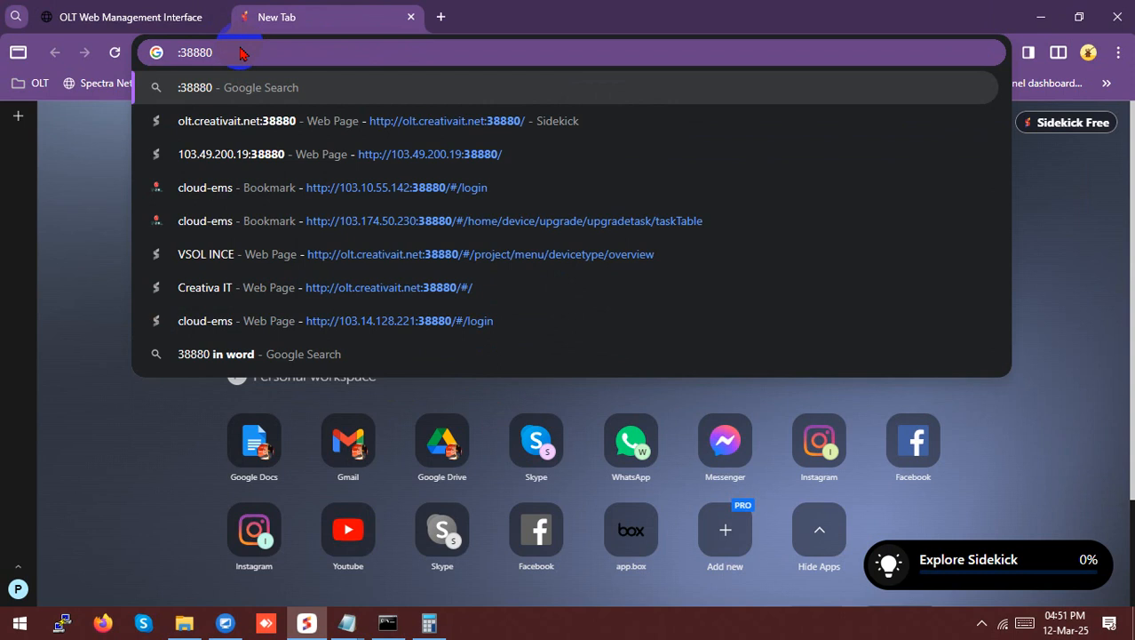
pyautogui.click(278, 119)
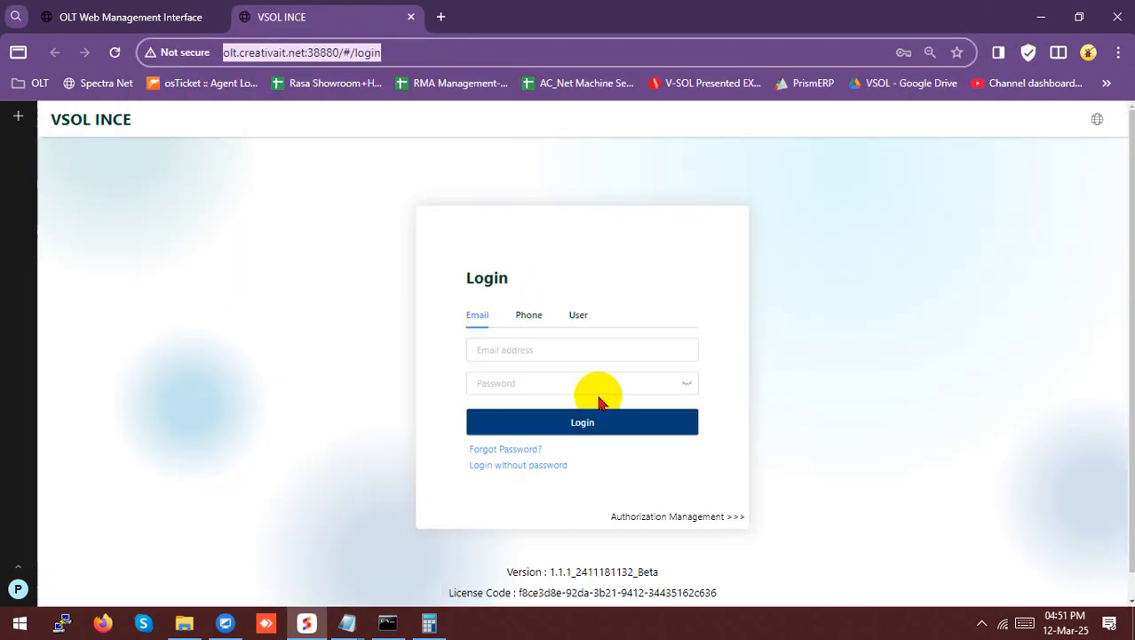
pyautogui.click(598, 350)
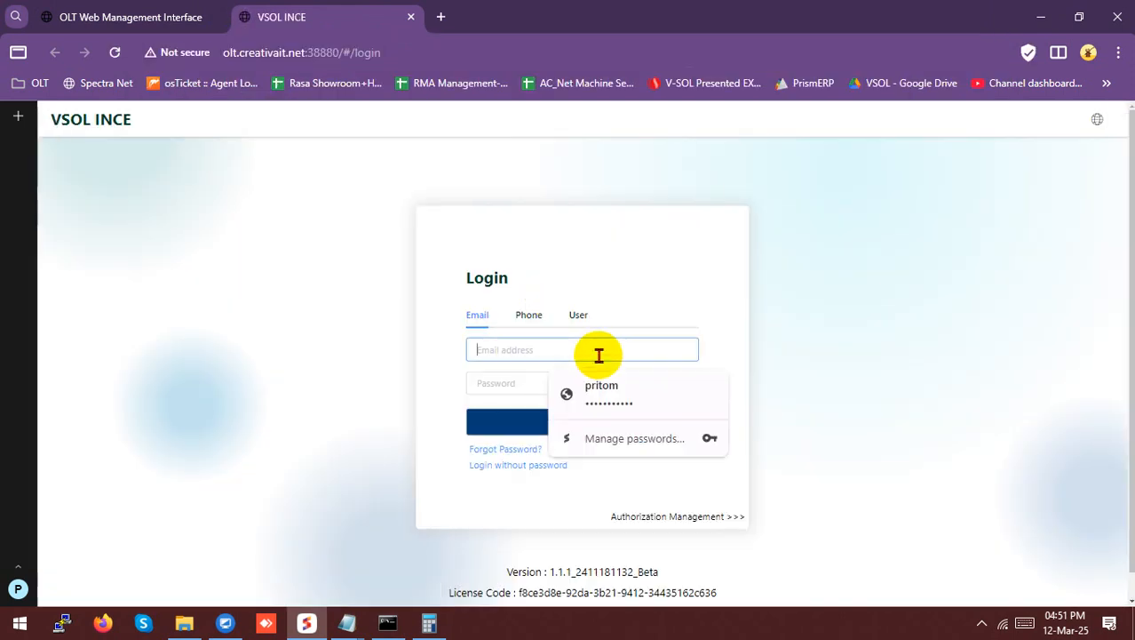
pyautogui.click(611, 389)
pyautogui.click(569, 423)
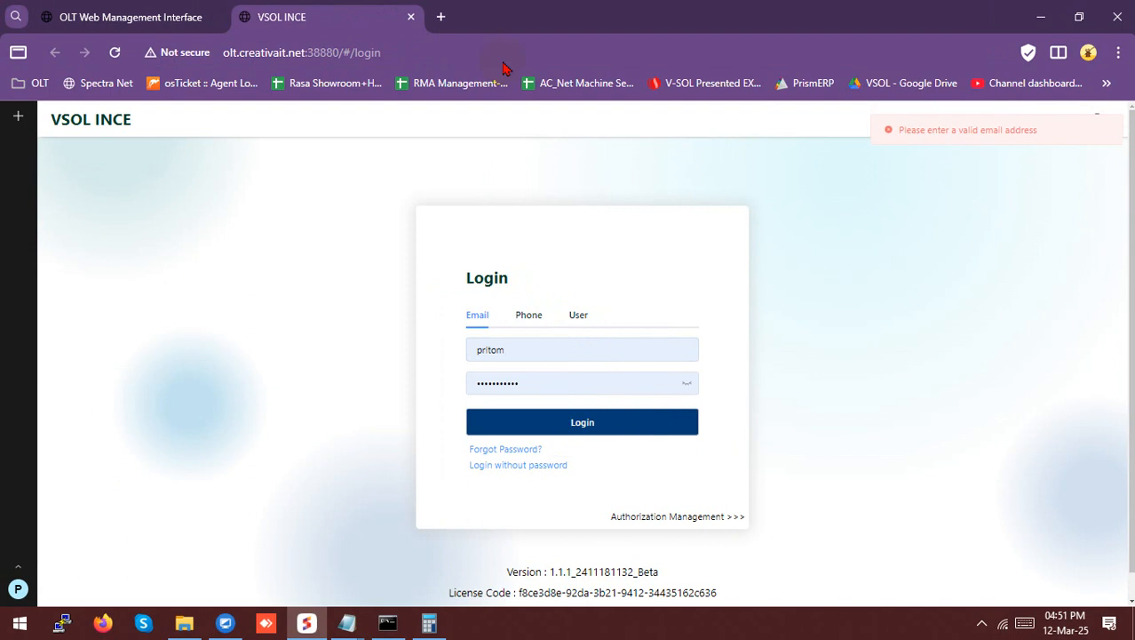
# Step: Try re-entering the login email, then clear the email field
pyautogui.doubleClick(515, 347)
pyautogui.write('adi')
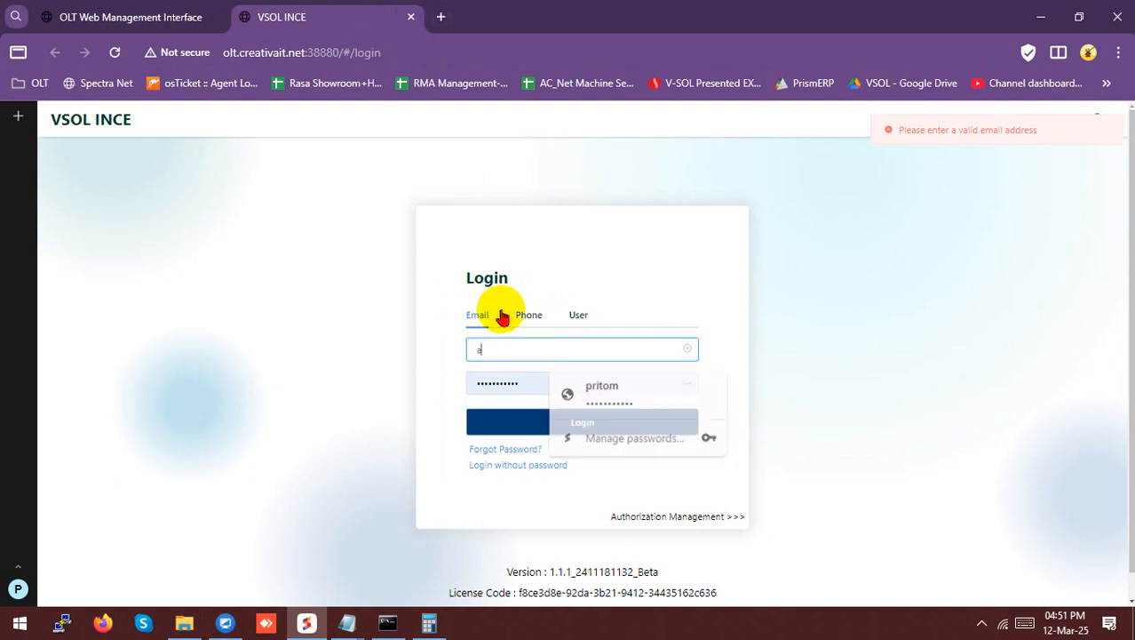
pyautogui.press('BackSpace')
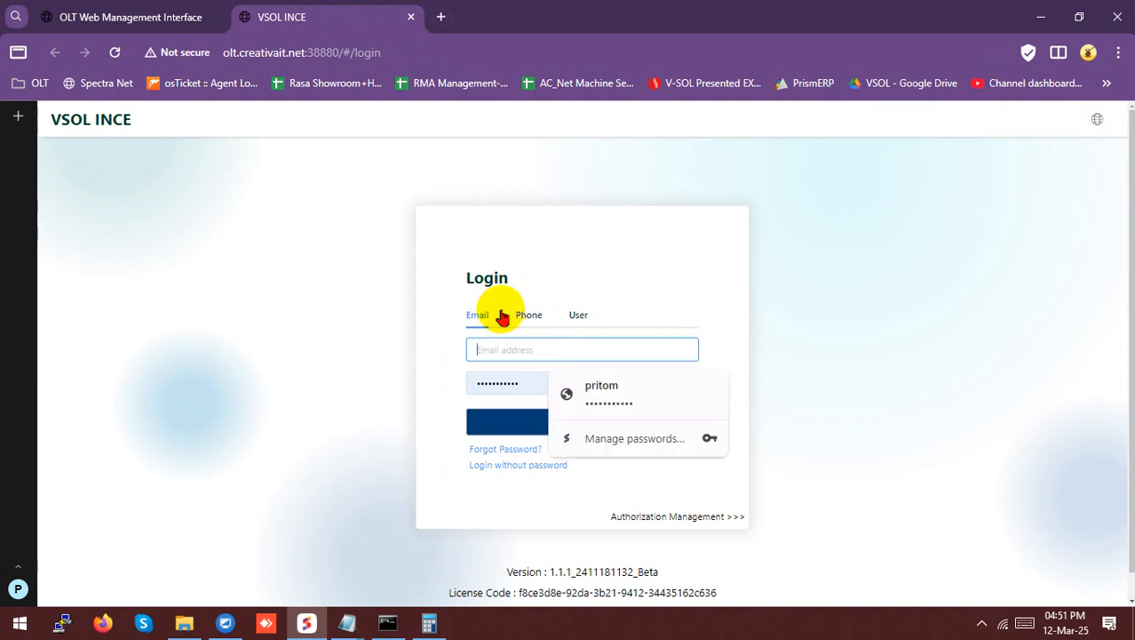
pyautogui.write('c')
pyautogui.press('BackSpace')
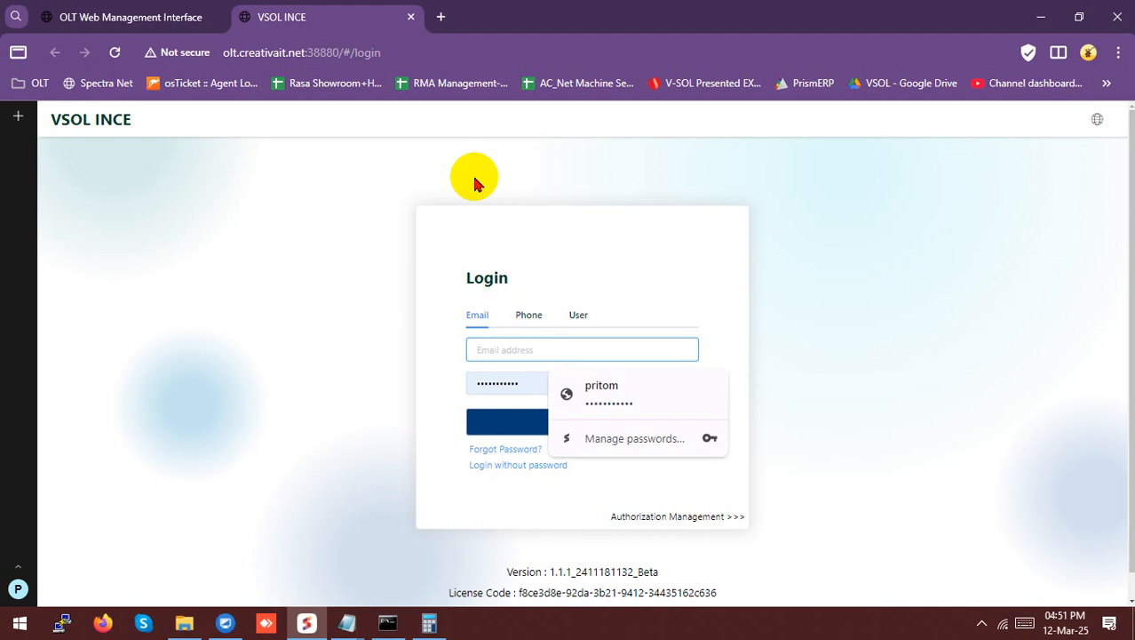
# Step: Retry the :38880 OLT portal address from the address bar suggestions
pyautogui.click(343, 63)
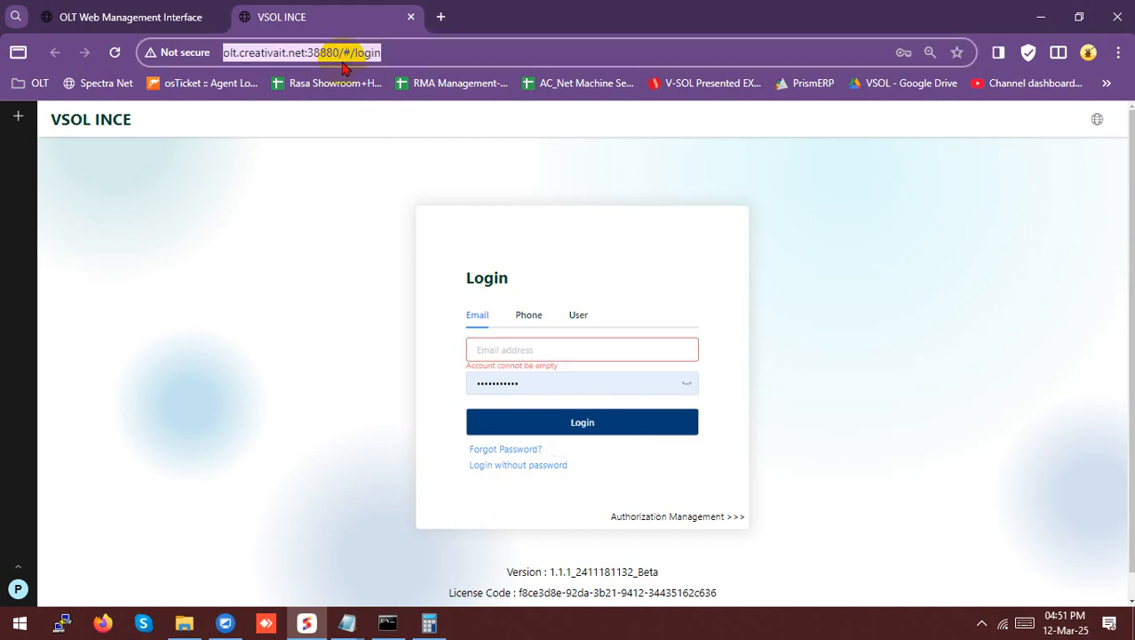
pyautogui.press('BackSpace')
pyautogui.write(':')
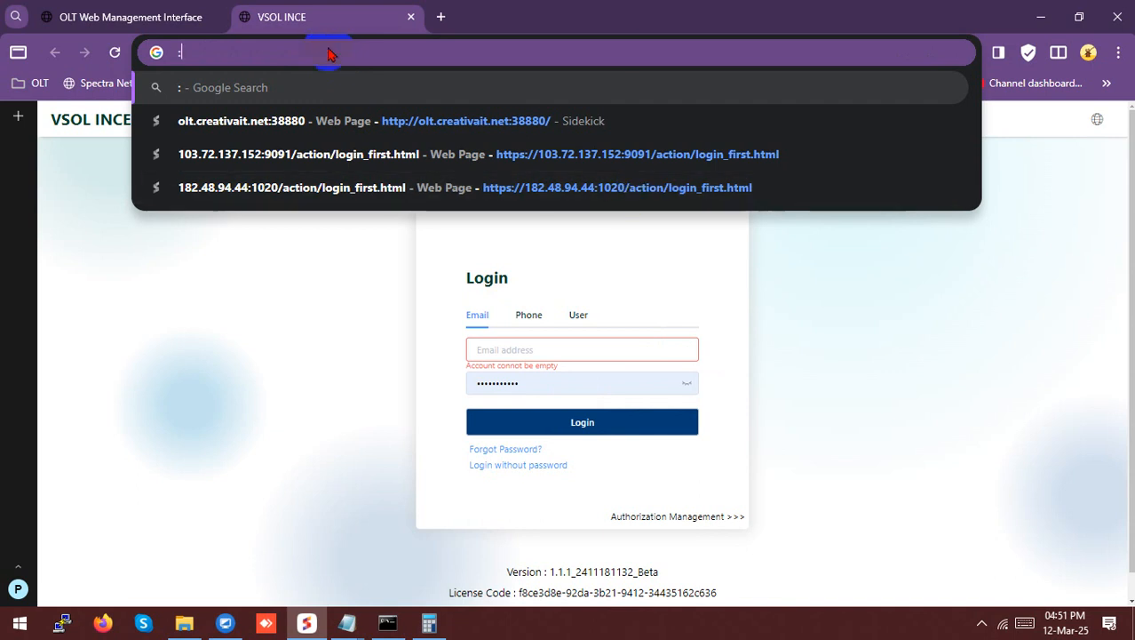
pyautogui.write('38880')
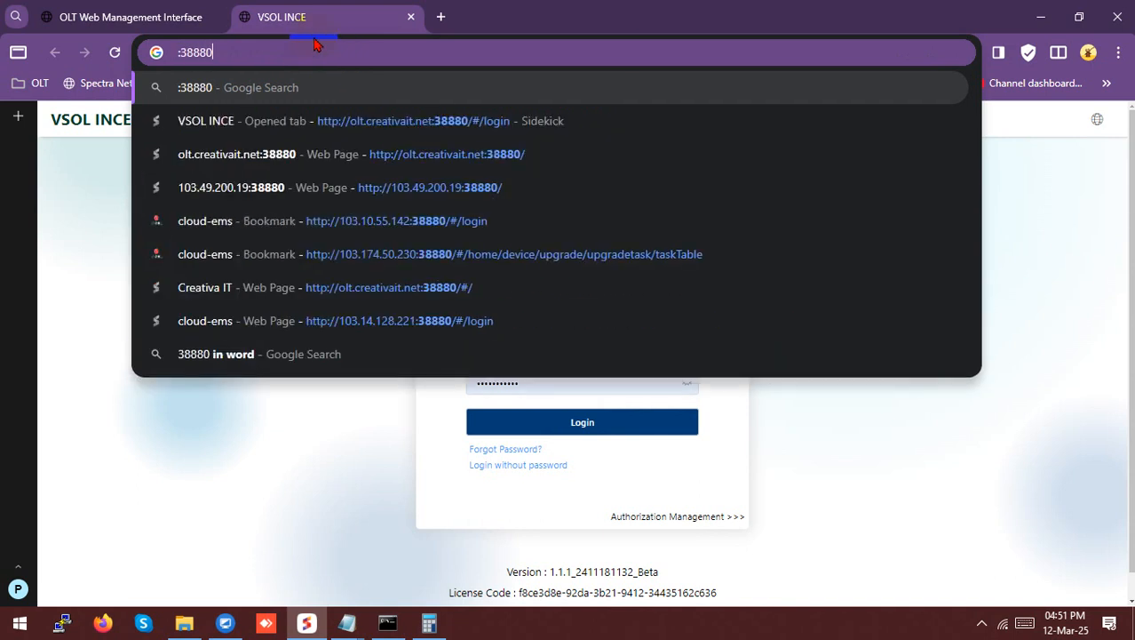
pyautogui.click(345, 229)
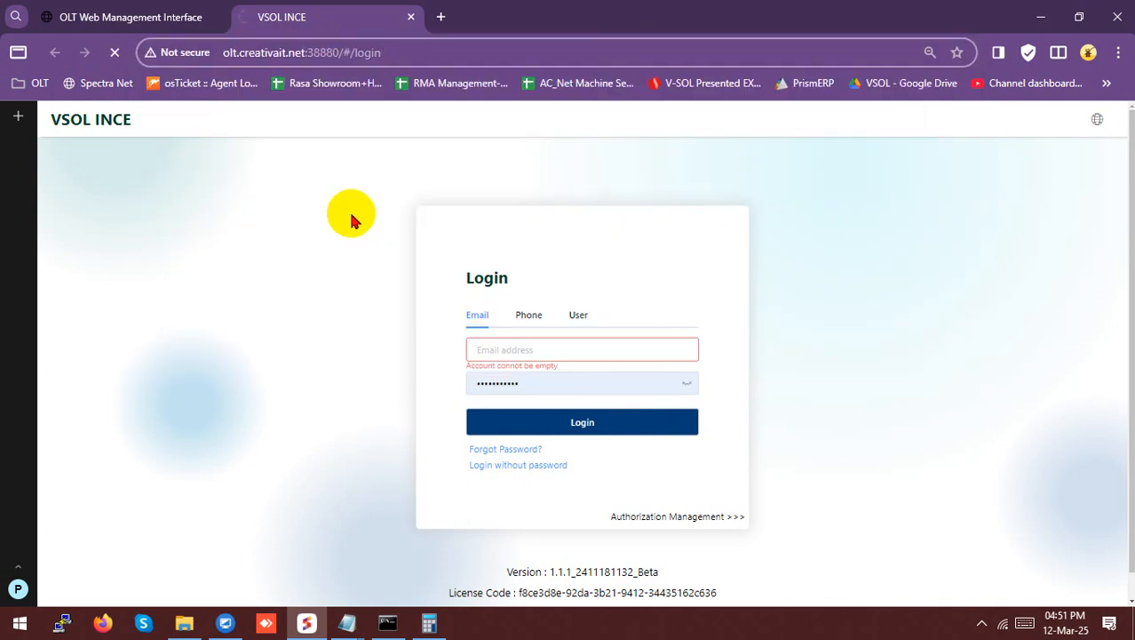
pyautogui.doubleClick(405, 49)
pyautogui.press('Return')
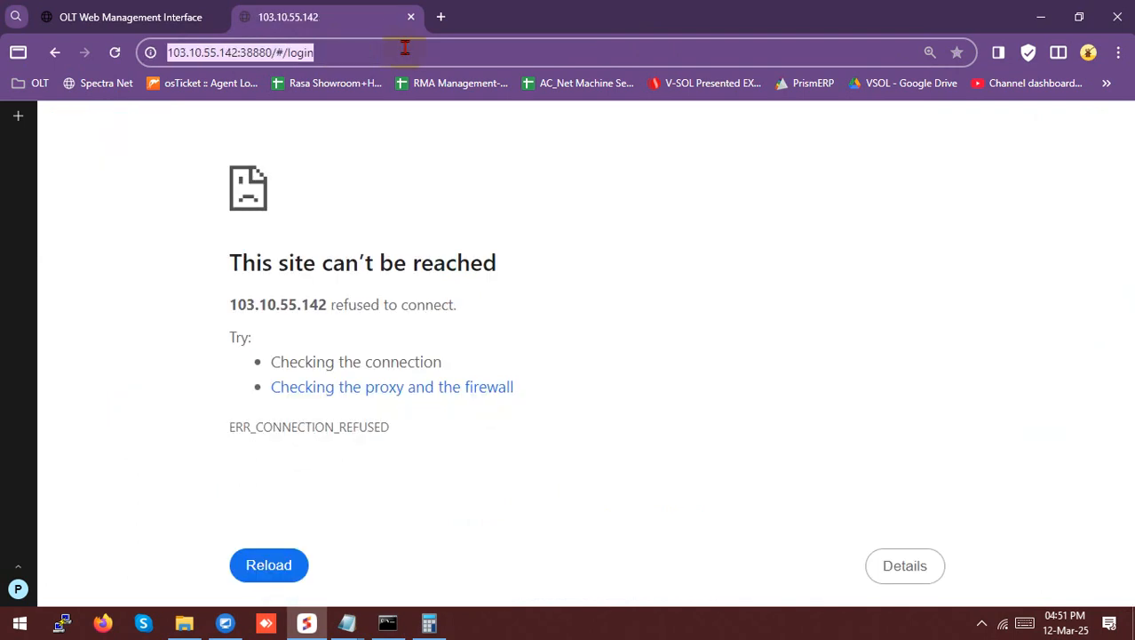
# Step: Navigate to the VSOL INCE portal at ince.vsol-tech.com
pyautogui.click(405, 49)
pyautogui.write('ince')
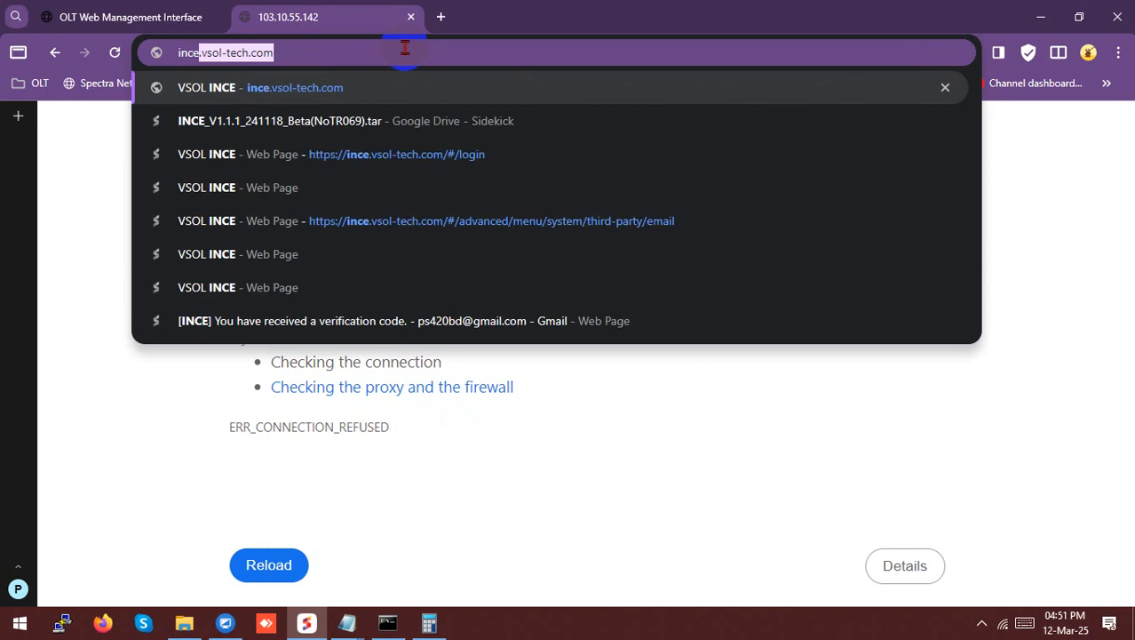
pyautogui.press('Return')
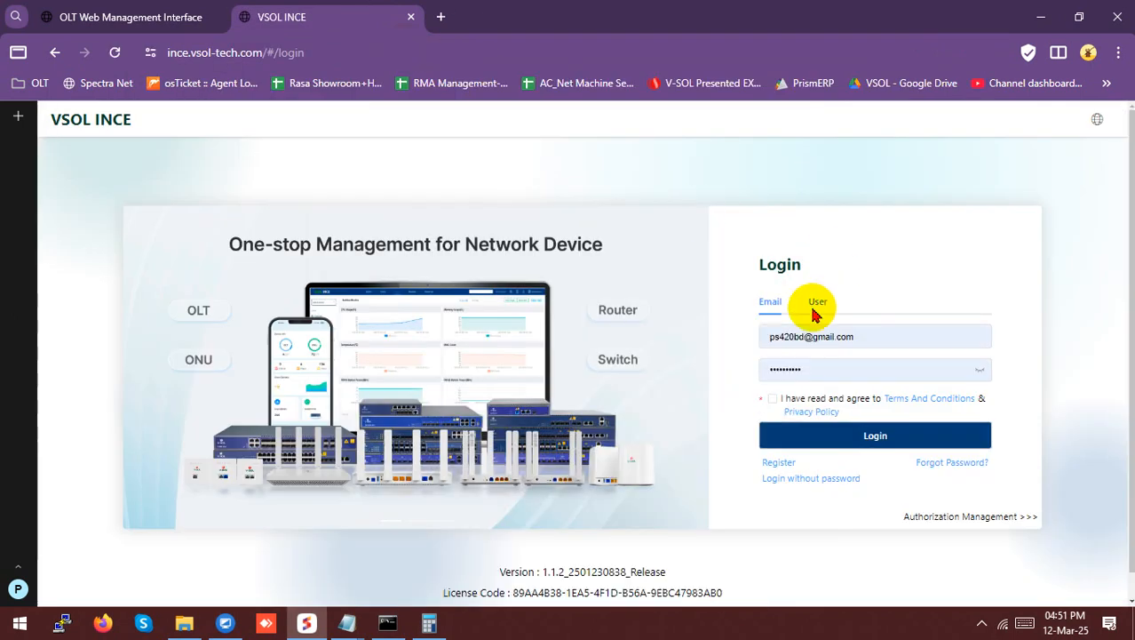
# Step: Accept the terms, log in to VSOL INCE and switch the portal to dark mode
pyautogui.click(813, 437)
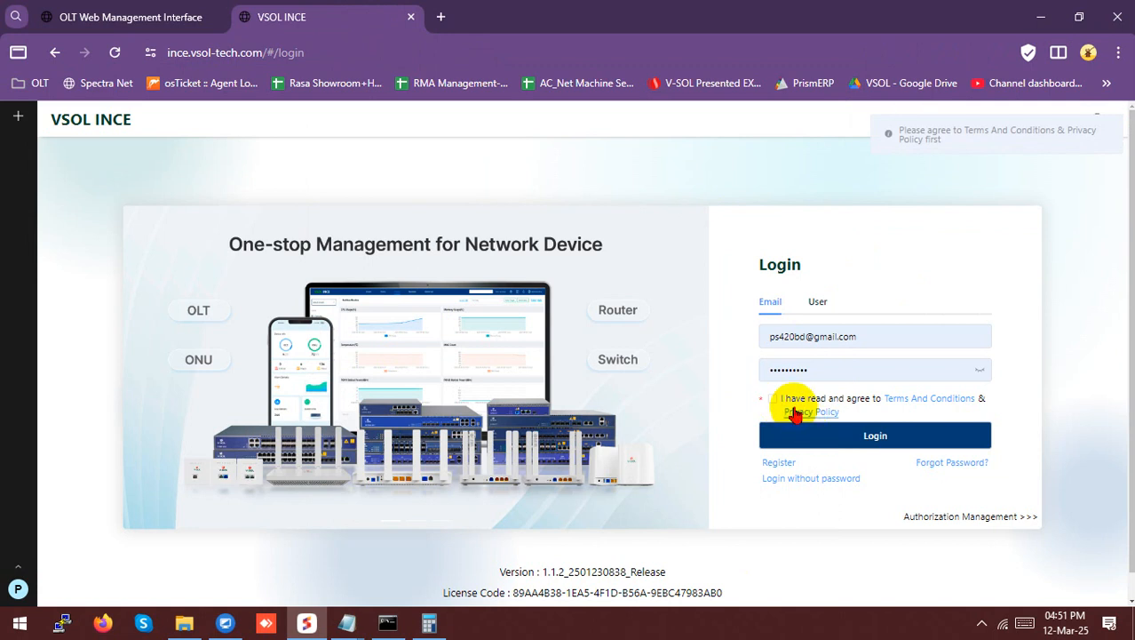
pyautogui.click(773, 401)
pyautogui.click(891, 445)
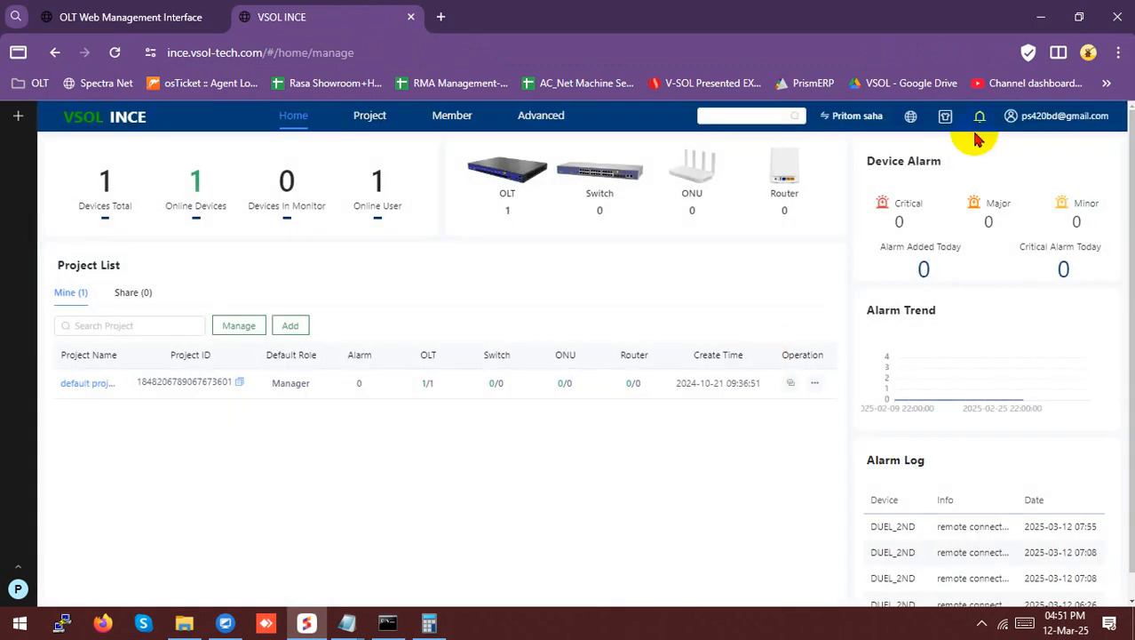
pyautogui.moveTo(946, 122)
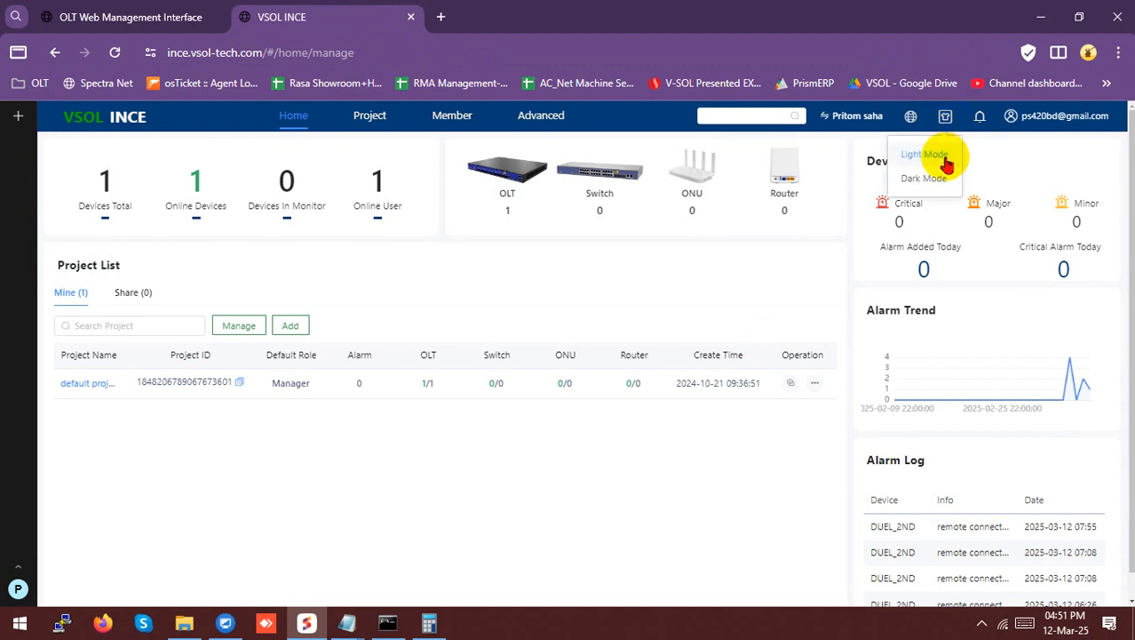
pyautogui.click(939, 176)
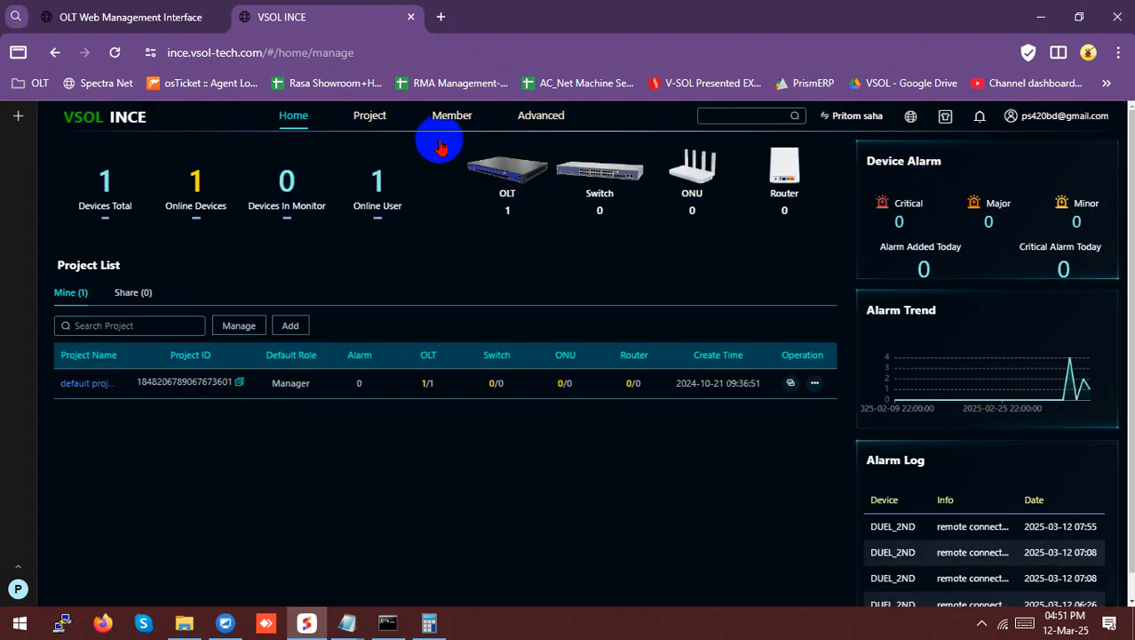
# Step: Open the project's device list and the details of OLT DUEL_2ND
pyautogui.click(371, 116)
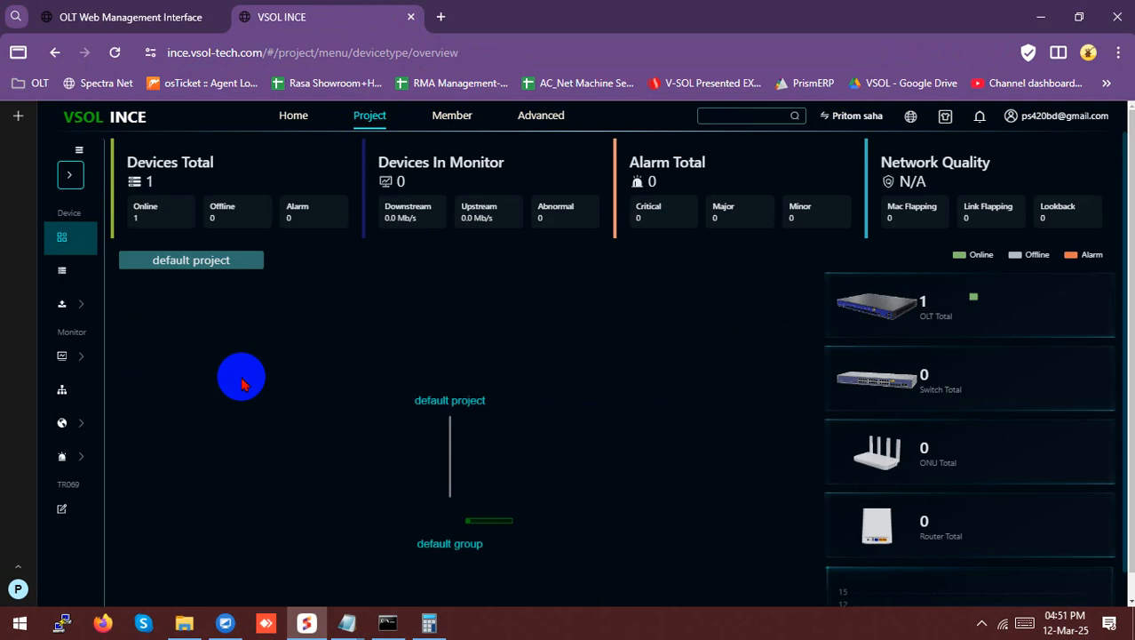
pyautogui.click(61, 276)
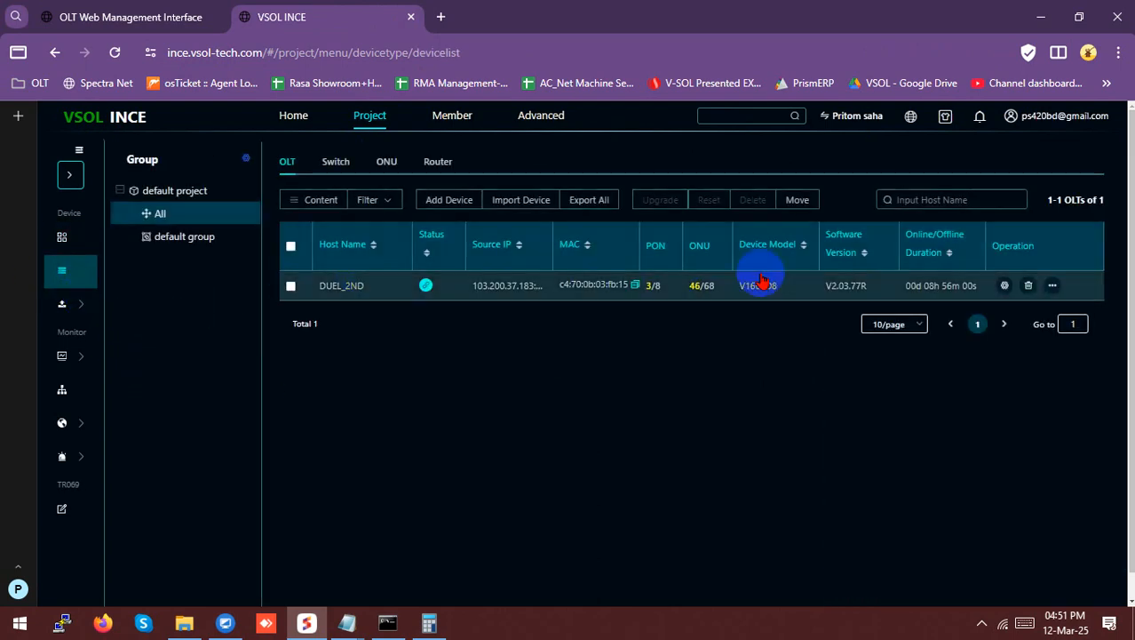
pyautogui.click(1004, 285)
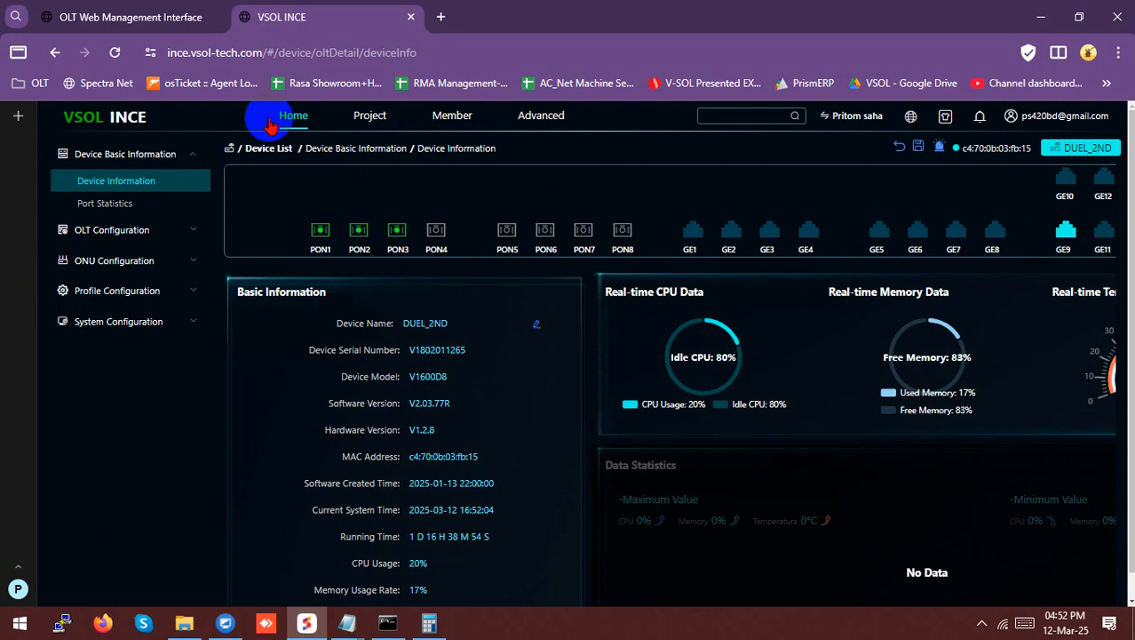
# Step: Review DUEL_2ND's uplink port, PON port and LACP settings, then go to Advanced settings
pyautogui.click(93, 229)
pyautogui.click(107, 242)
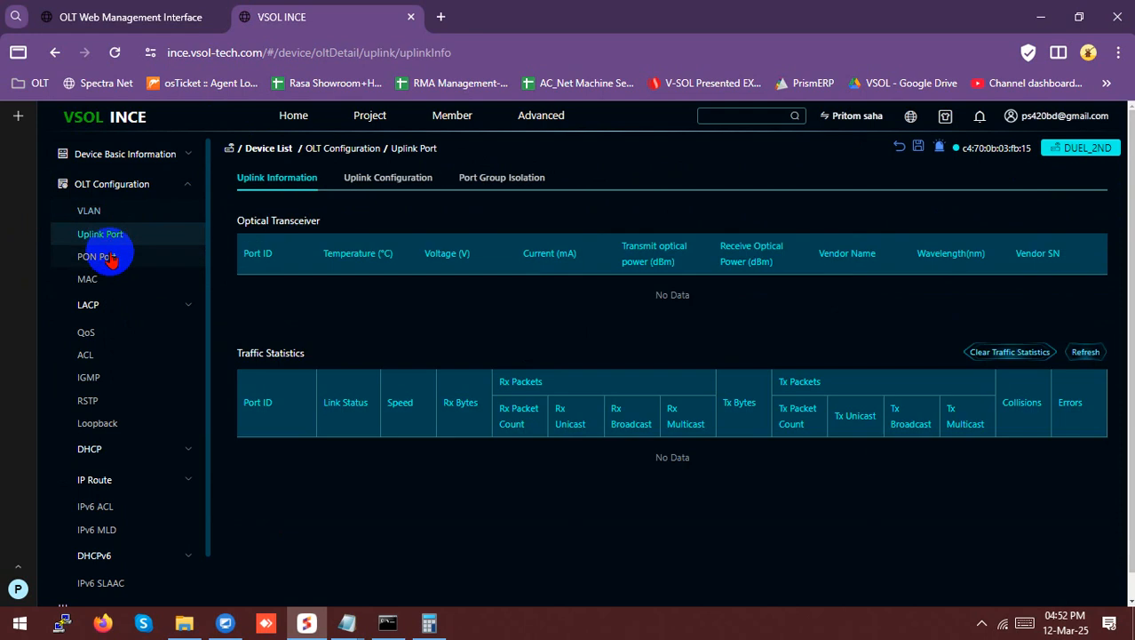
pyautogui.click(108, 256)
pyautogui.click(114, 302)
pyautogui.click(103, 188)
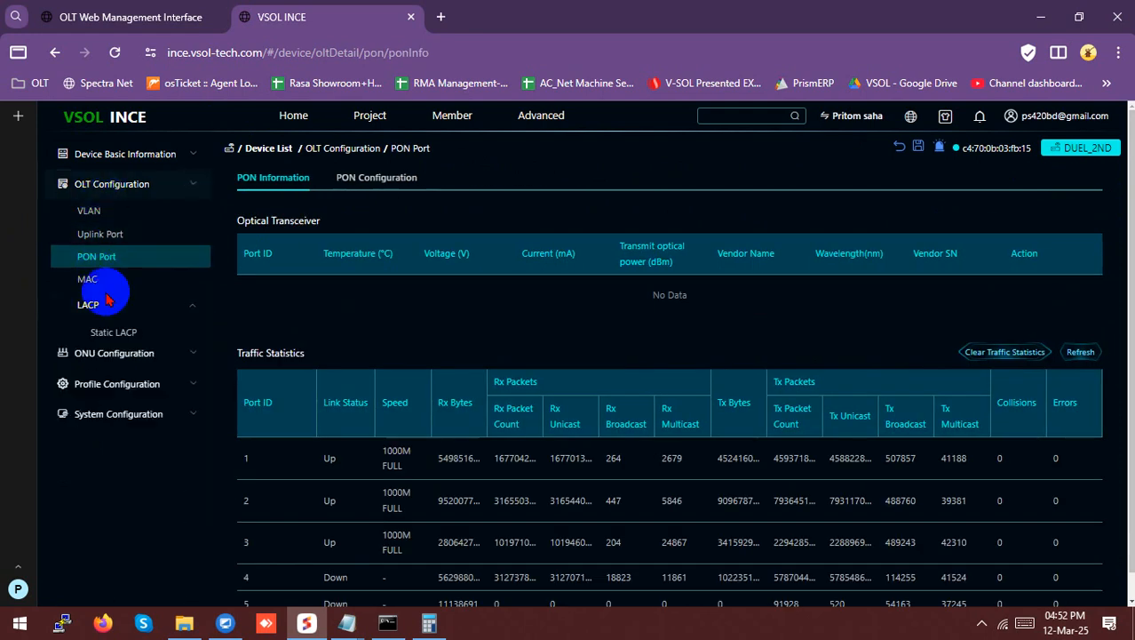
pyautogui.click(537, 117)
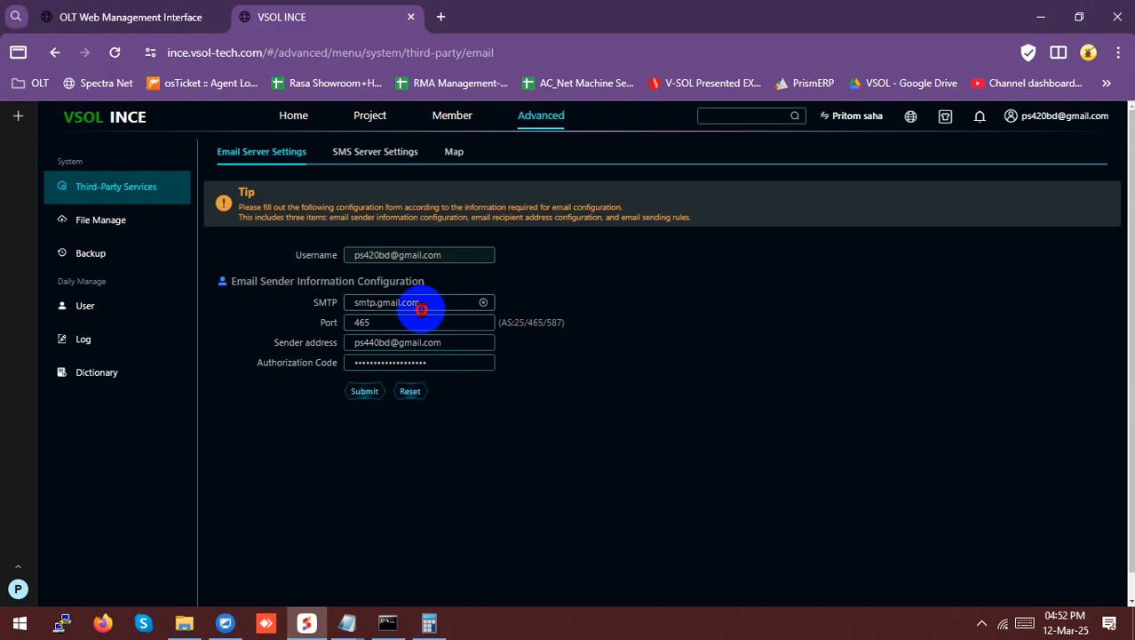
# Step: Check SMTP smtp.gmail.com and SMS settings, browse backup, user, log and dictionary pages, return to Project
pyautogui.doubleClick(391, 306)
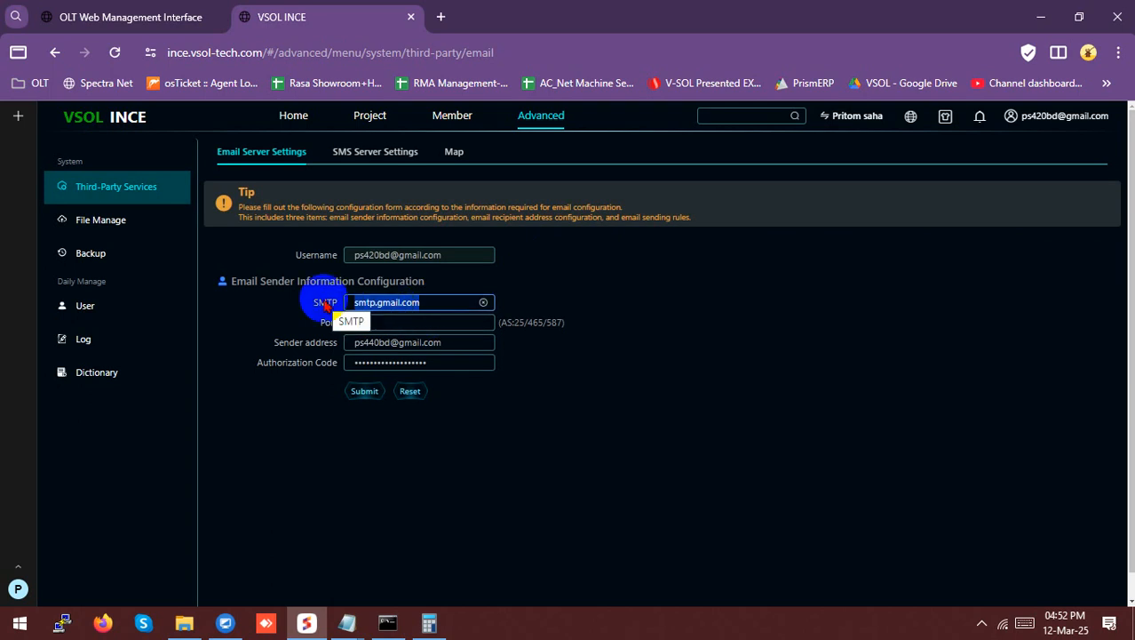
pyautogui.click(352, 152)
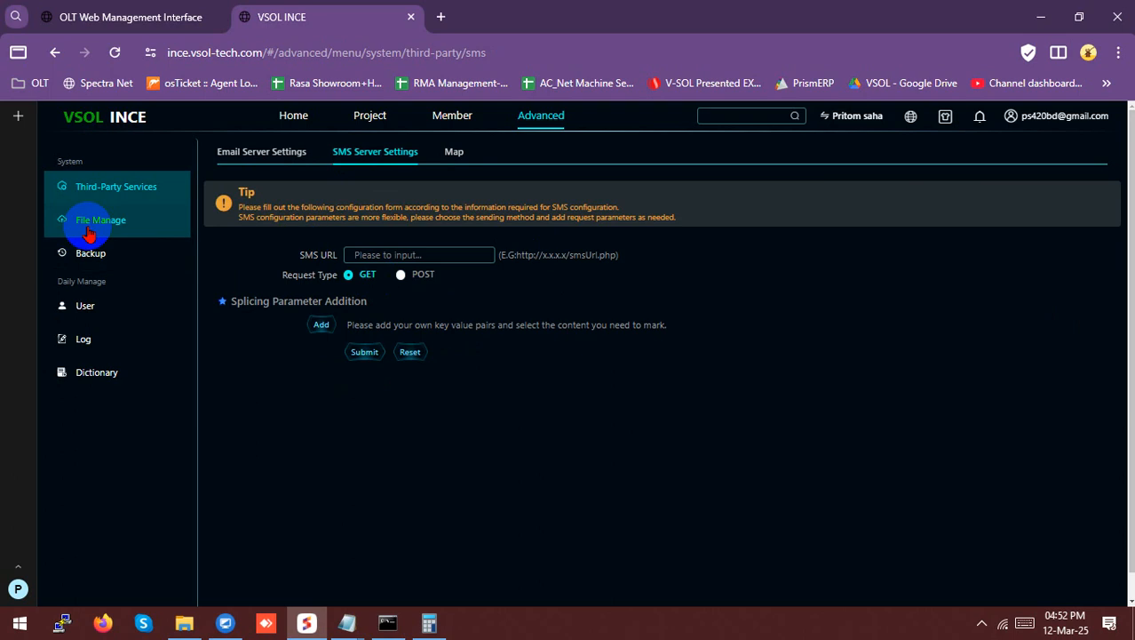
pyautogui.click(123, 265)
pyautogui.click(93, 306)
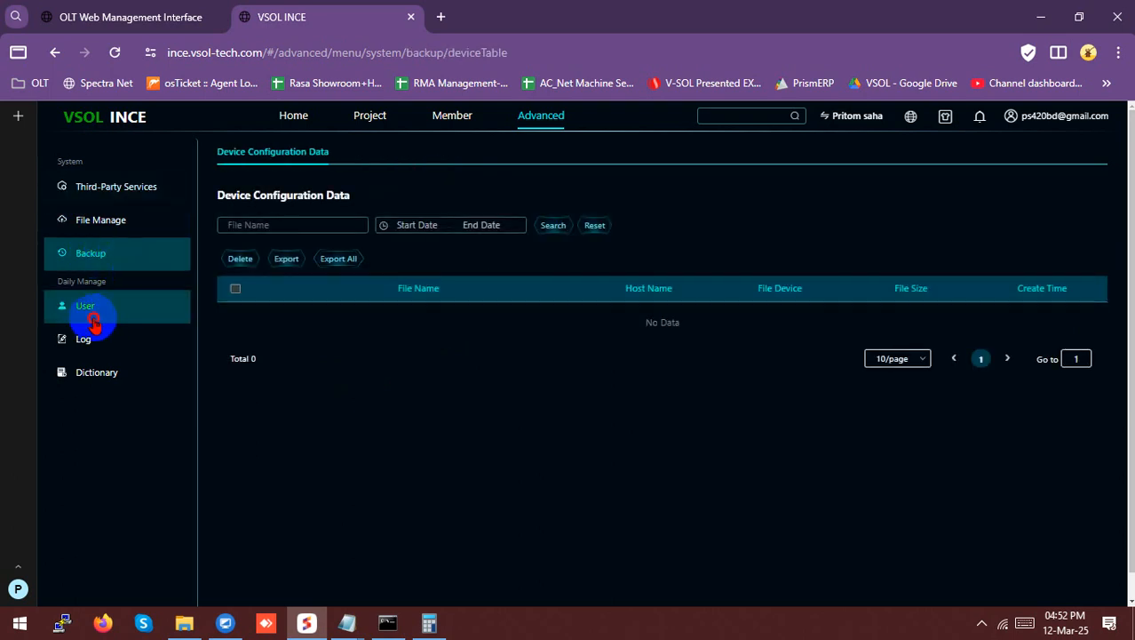
pyautogui.click(89, 342)
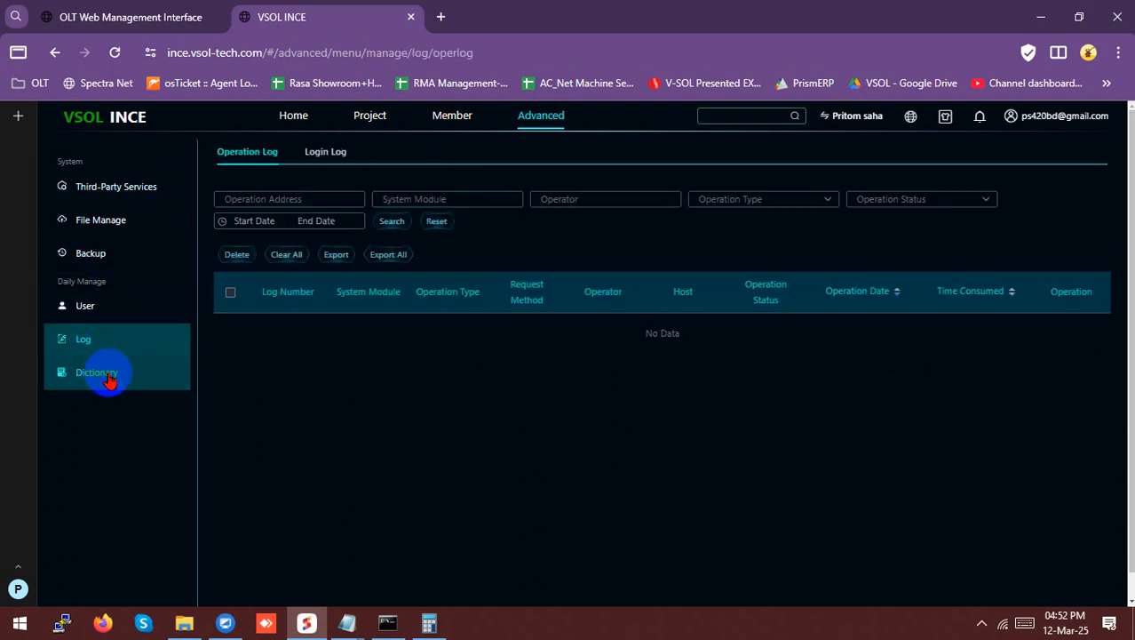
pyautogui.click(102, 373)
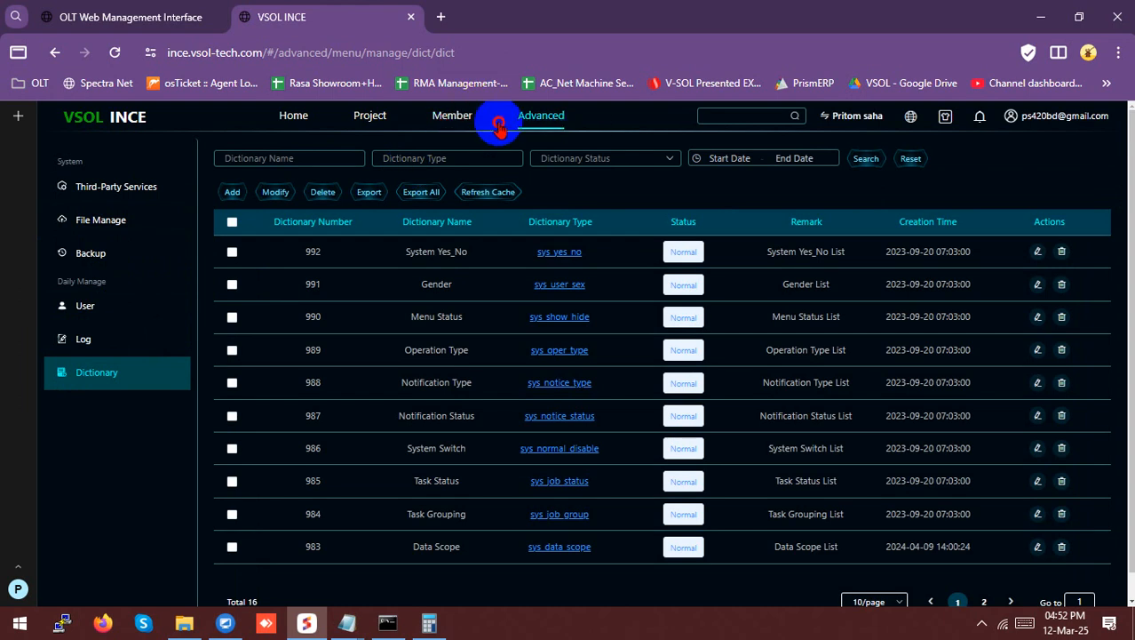
pyautogui.click(451, 117)
pyautogui.click(380, 117)
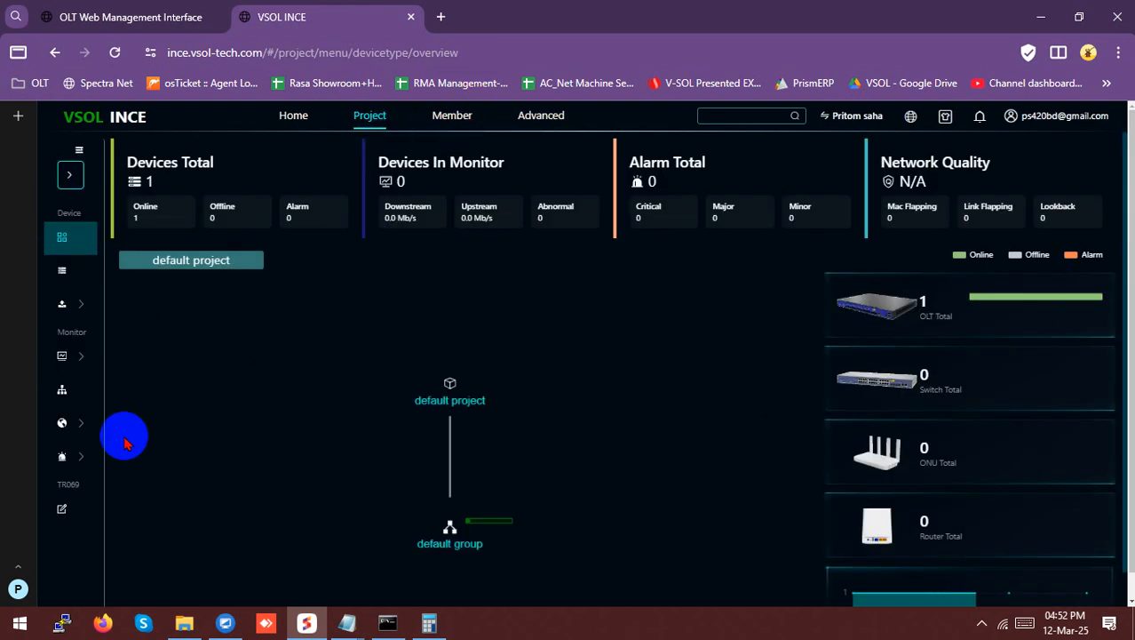
# Step: Open Map Manage, dismiss the Google Maps warning and zoom the device map
pyautogui.moveTo(66, 456)
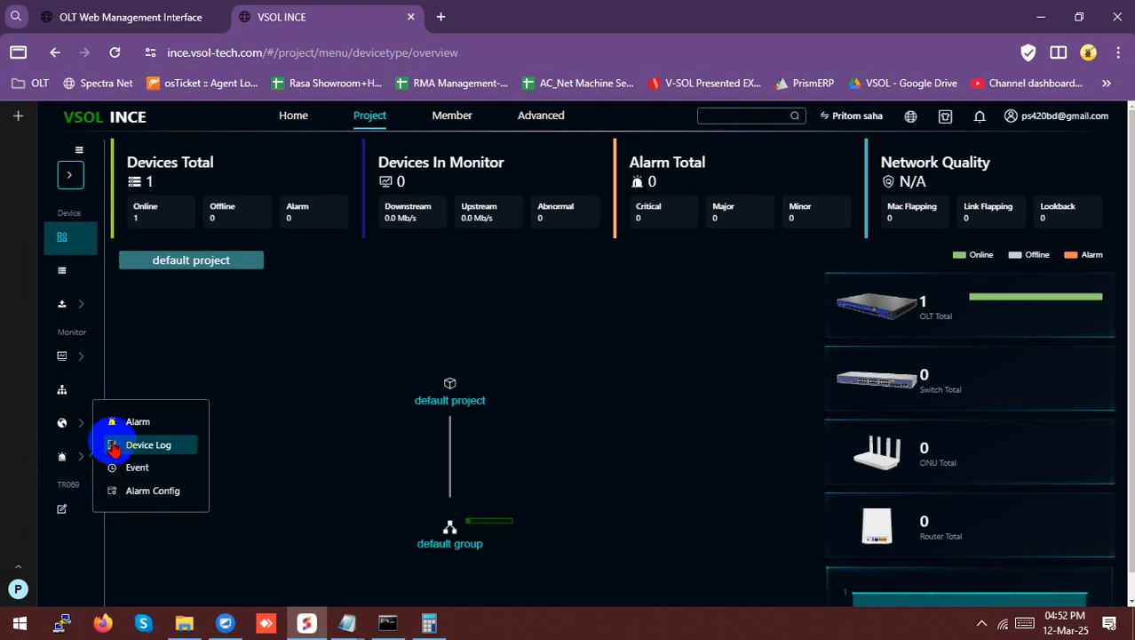
pyautogui.moveTo(61, 423)
pyautogui.click(124, 417)
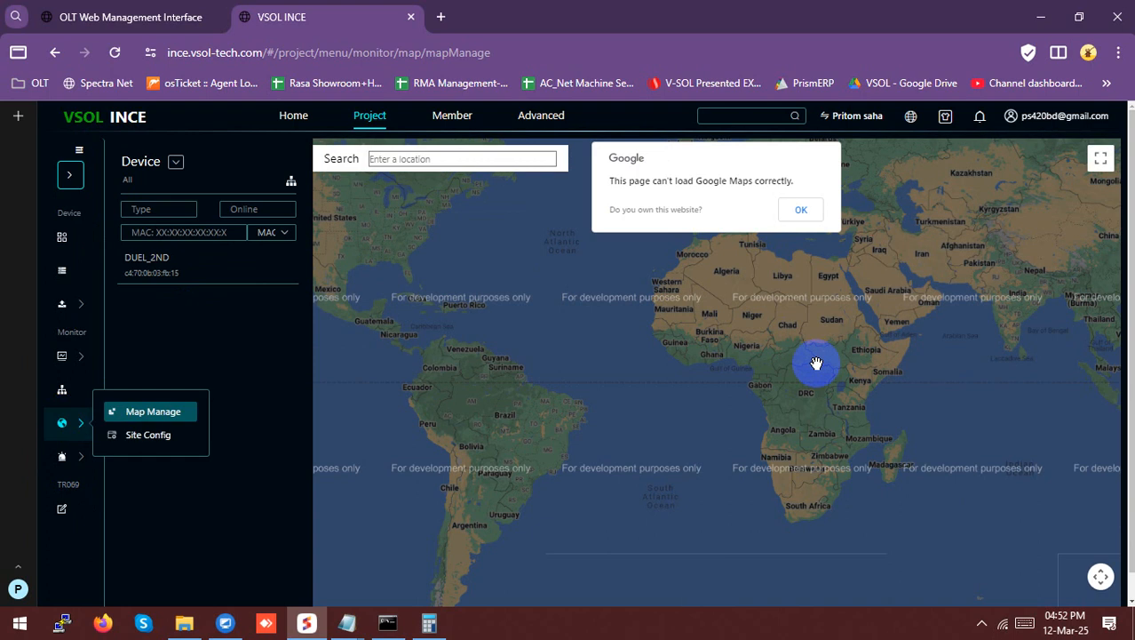
pyautogui.click(798, 211)
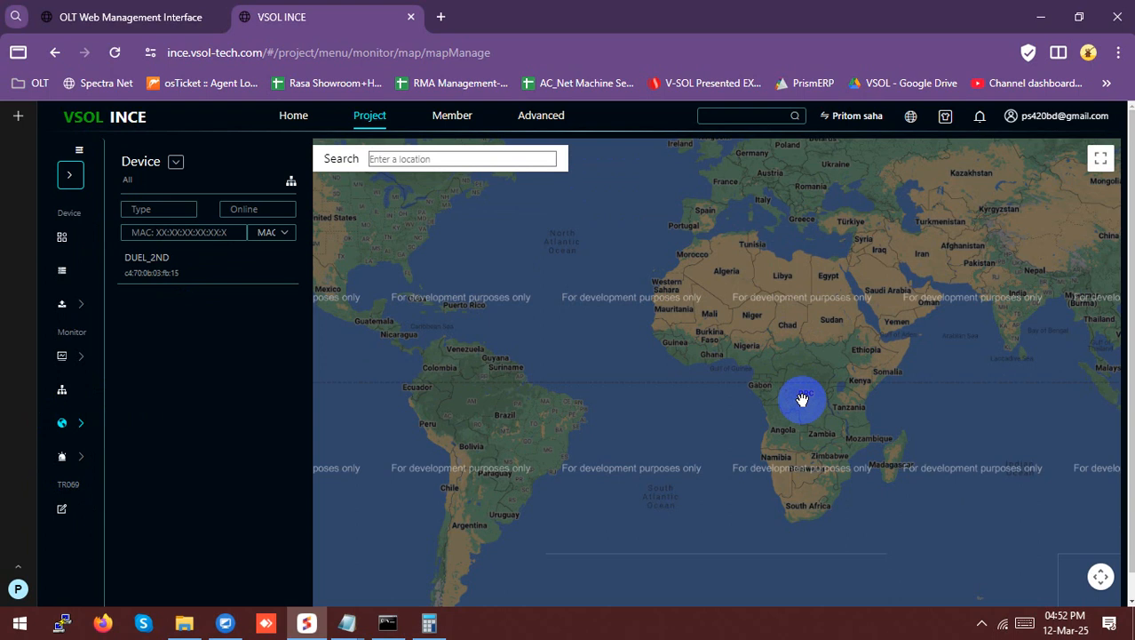
pyautogui.scroll(-2, 802, 398)
pyautogui.scroll(5, 786, 380)
pyautogui.scroll(2, 809, 373)
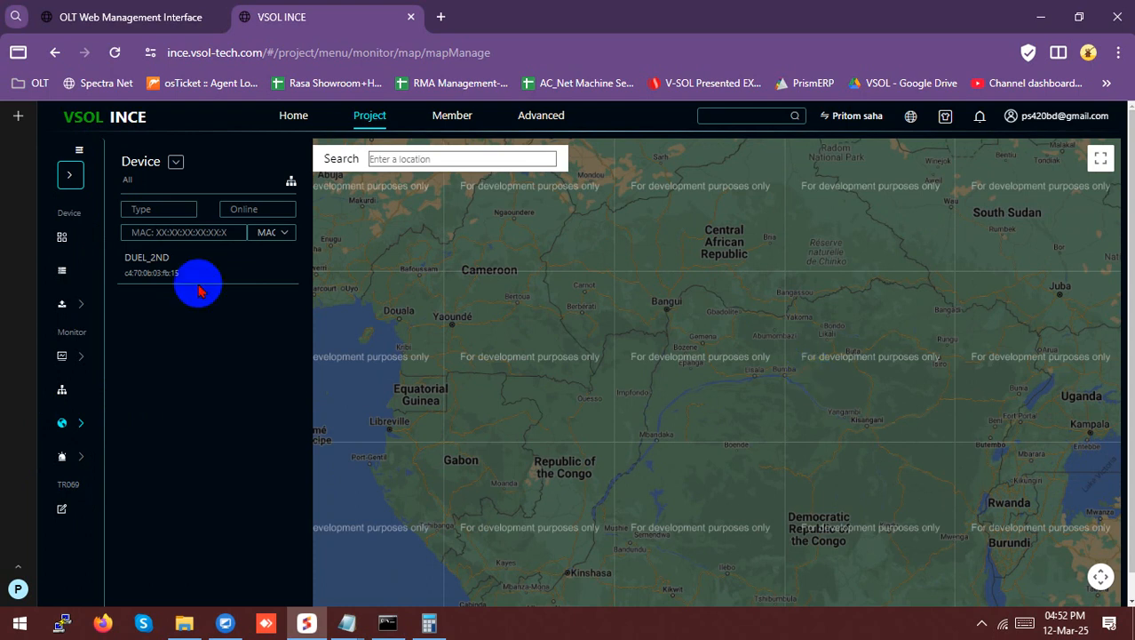
# Step: List Test Area 1's devices in Site Config, then open DUEL_2ND's topology view from the map
pyautogui.moveTo(78, 428)
pyautogui.click(120, 433)
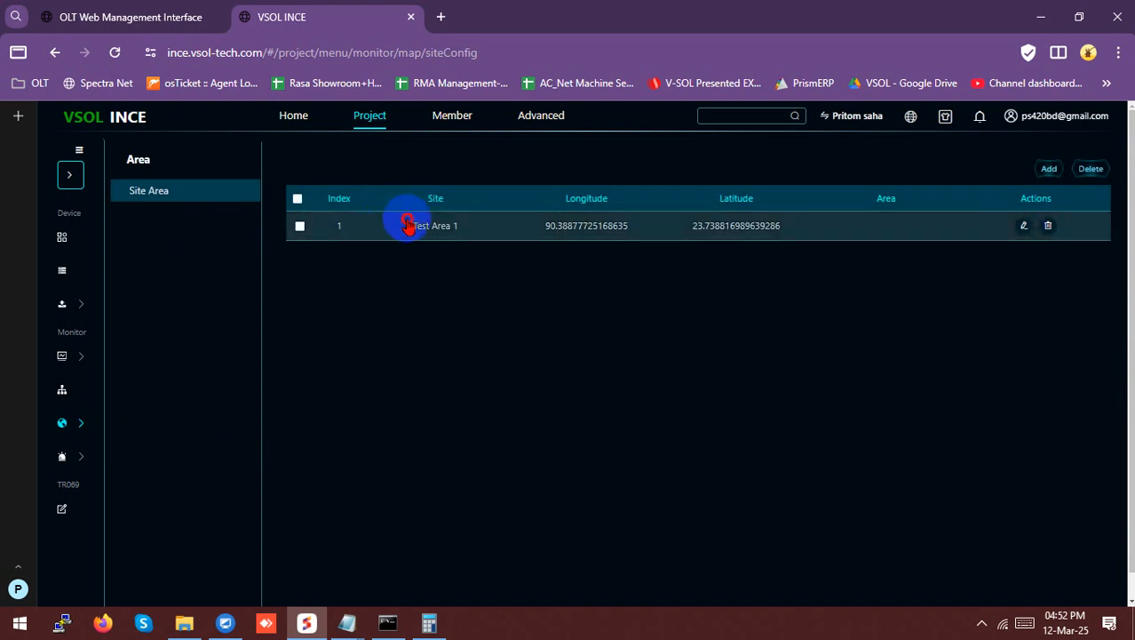
pyautogui.click(407, 225)
pyautogui.moveTo(78, 444)
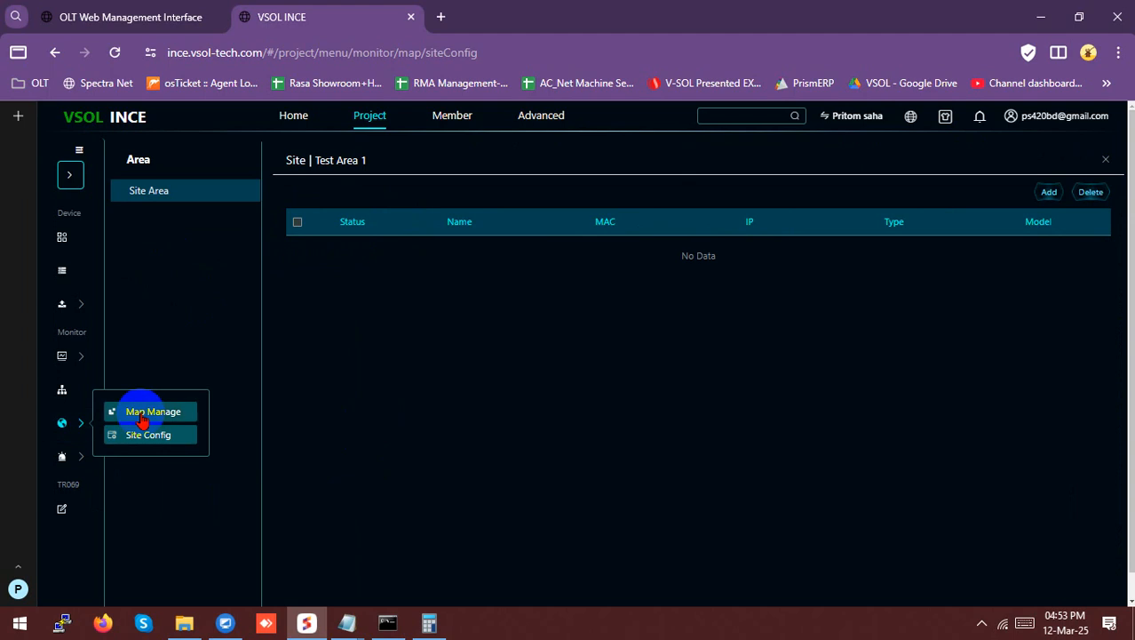
pyautogui.click(140, 415)
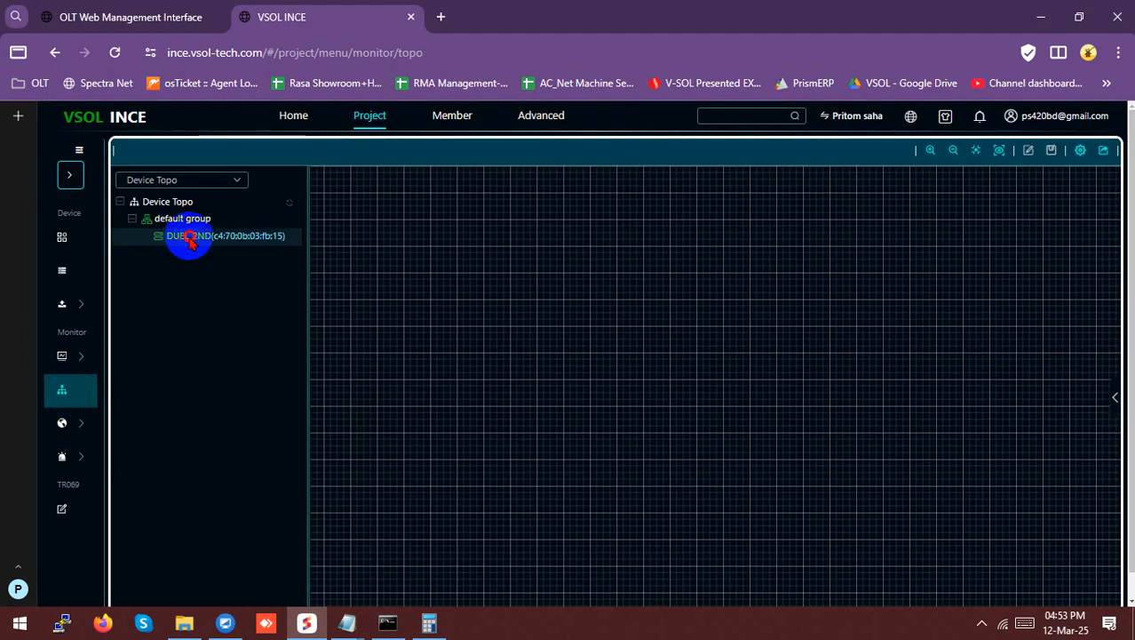
pyautogui.click(190, 236)
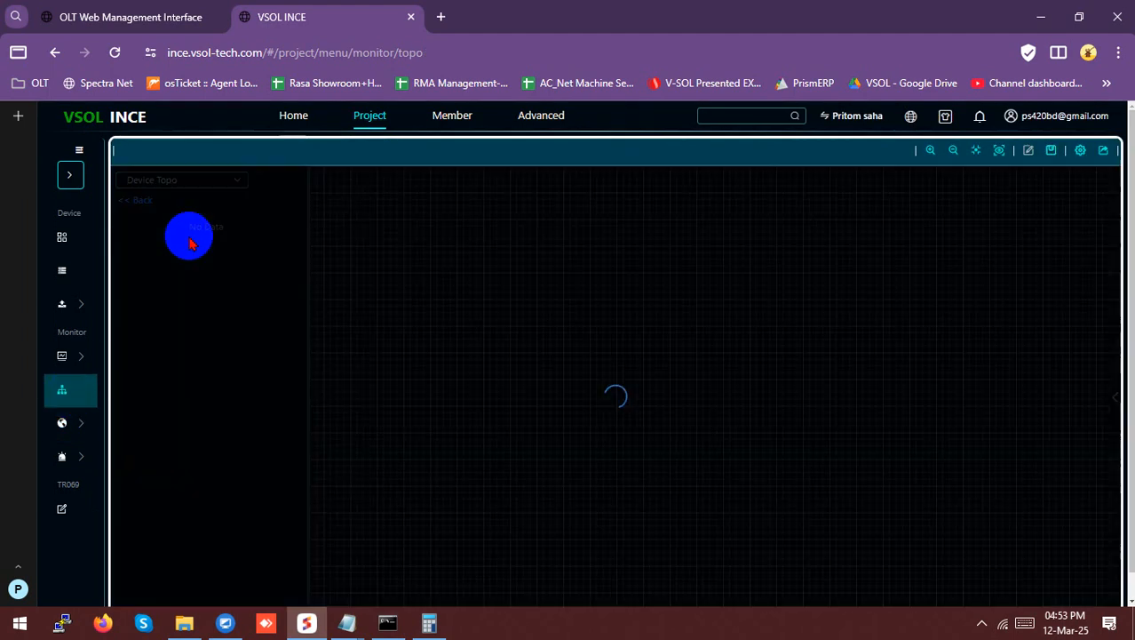